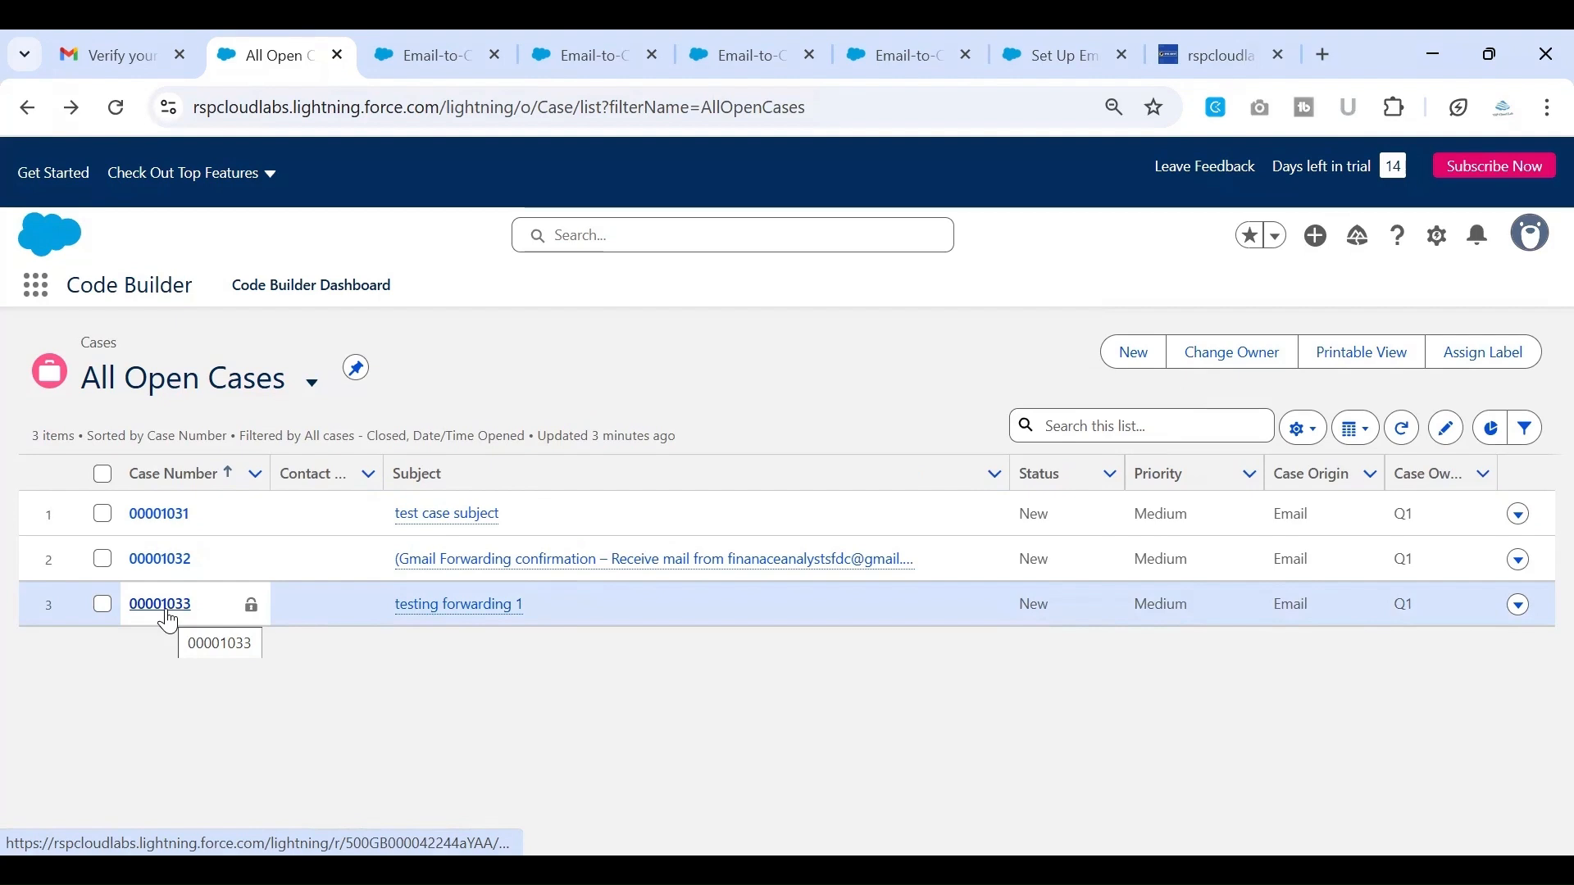
Open the "testing forwarding 1" case and examine its status, priority, case origin, subject, description and web email
click(164, 607)
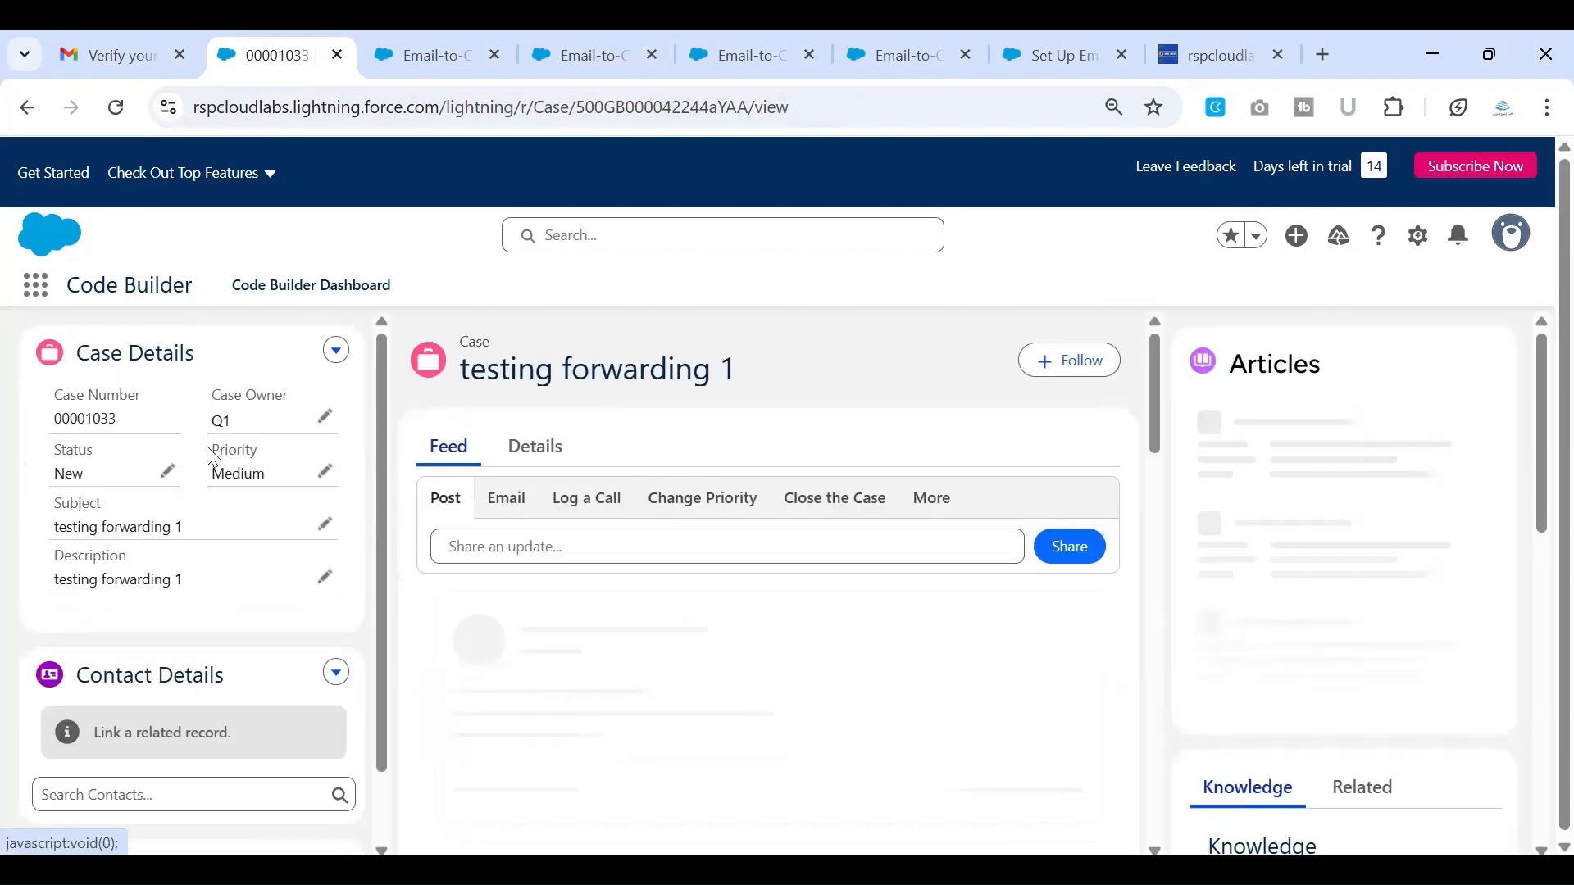
drag(232, 463, 197, 504)
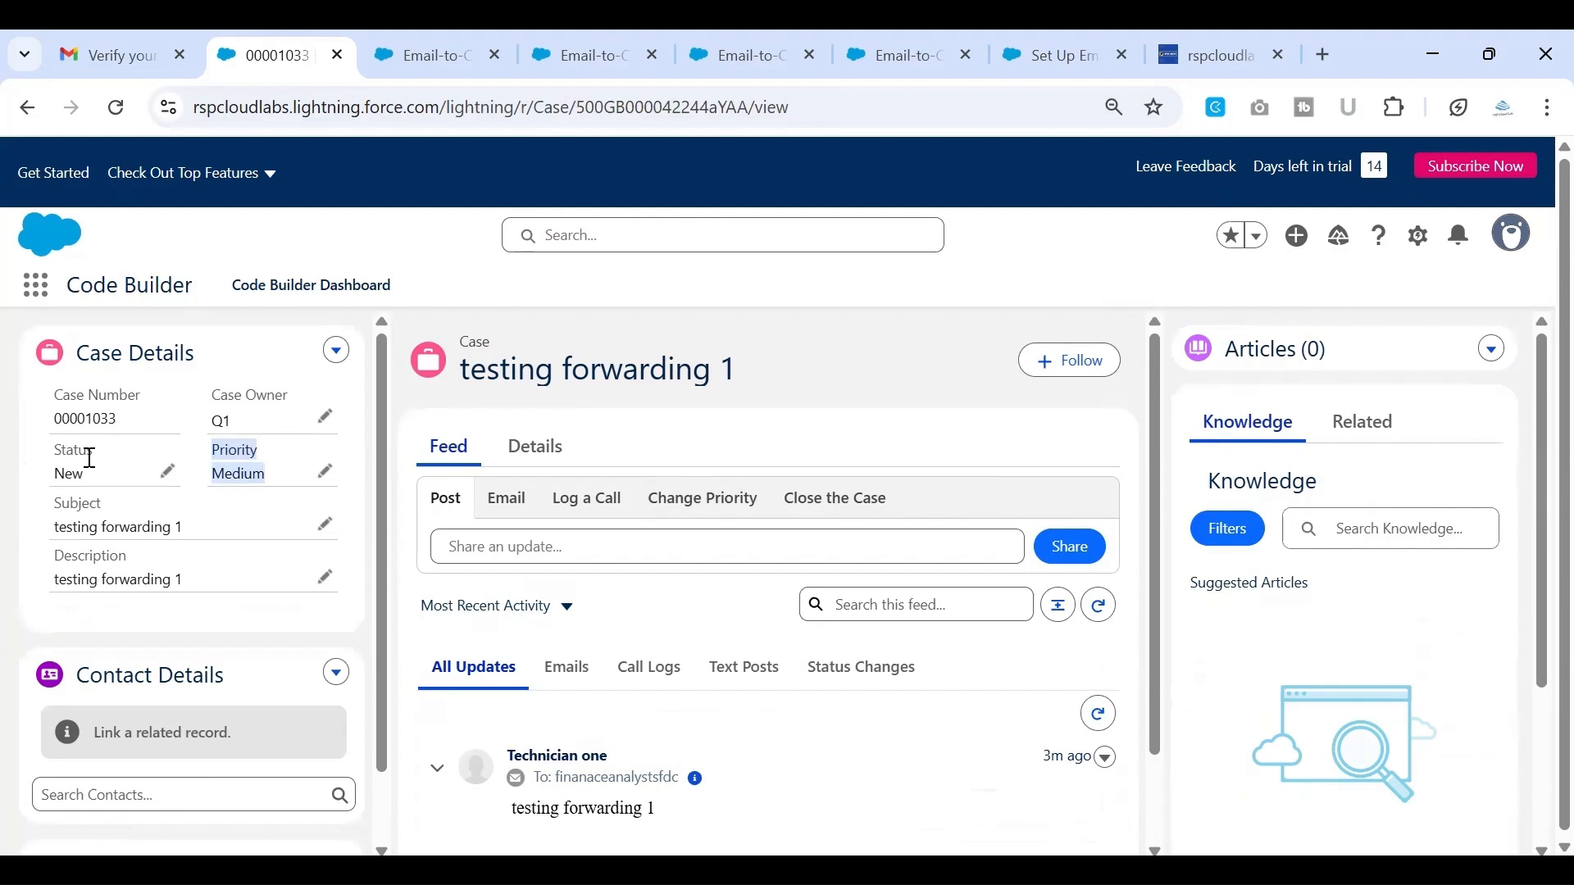
scroll(188, 385, down, 1)
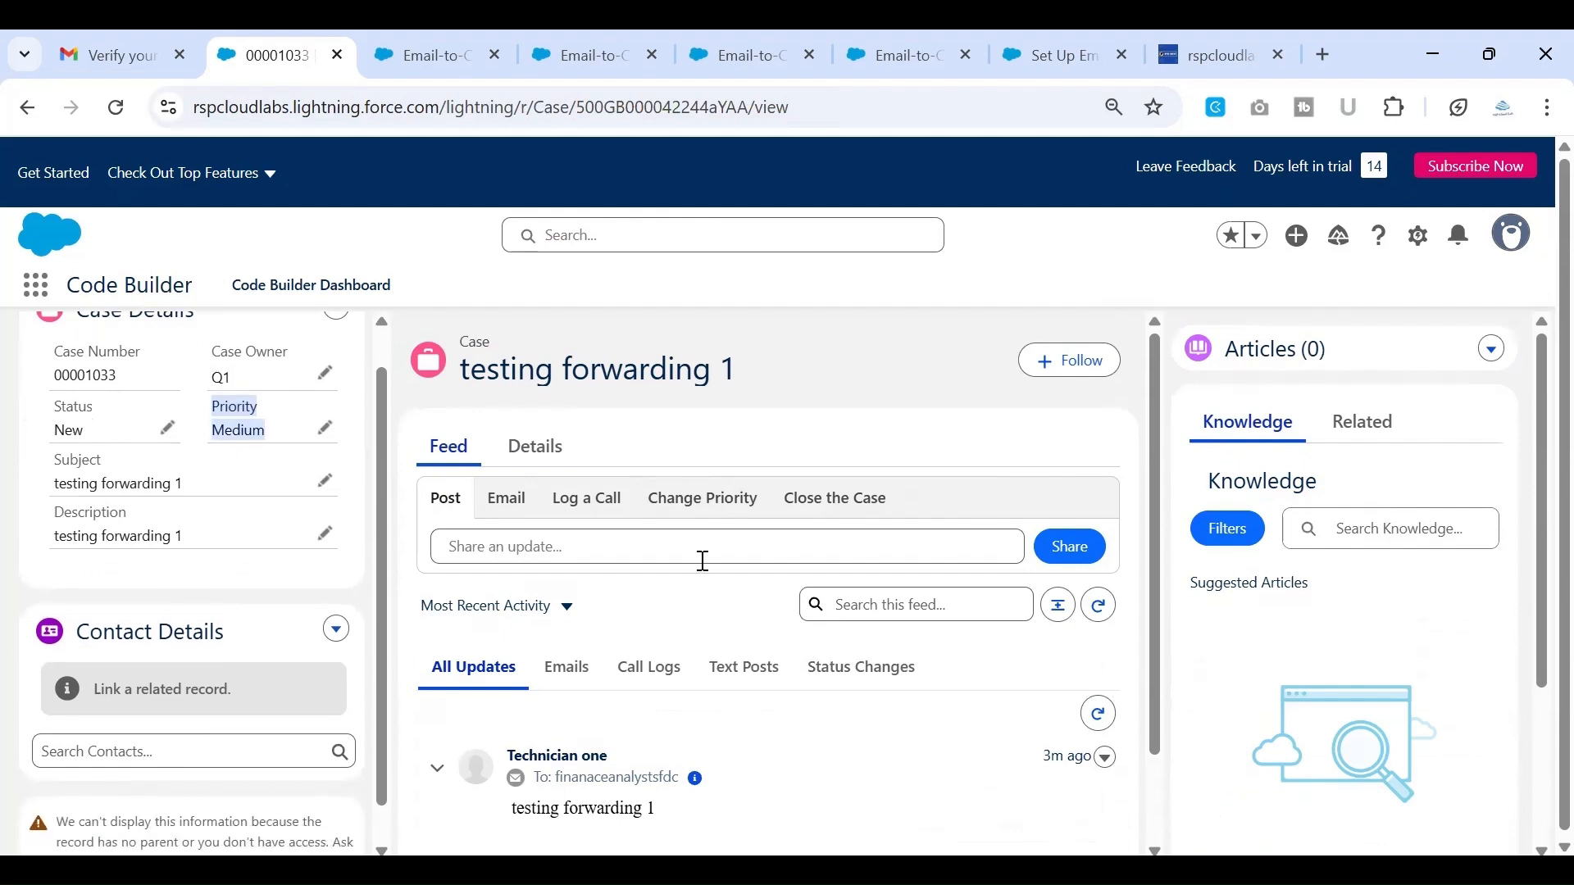
scroll(705, 566, down, 1)
scroll(707, 571, up, 1)
click(529, 451)
scroll(844, 552, down, 3)
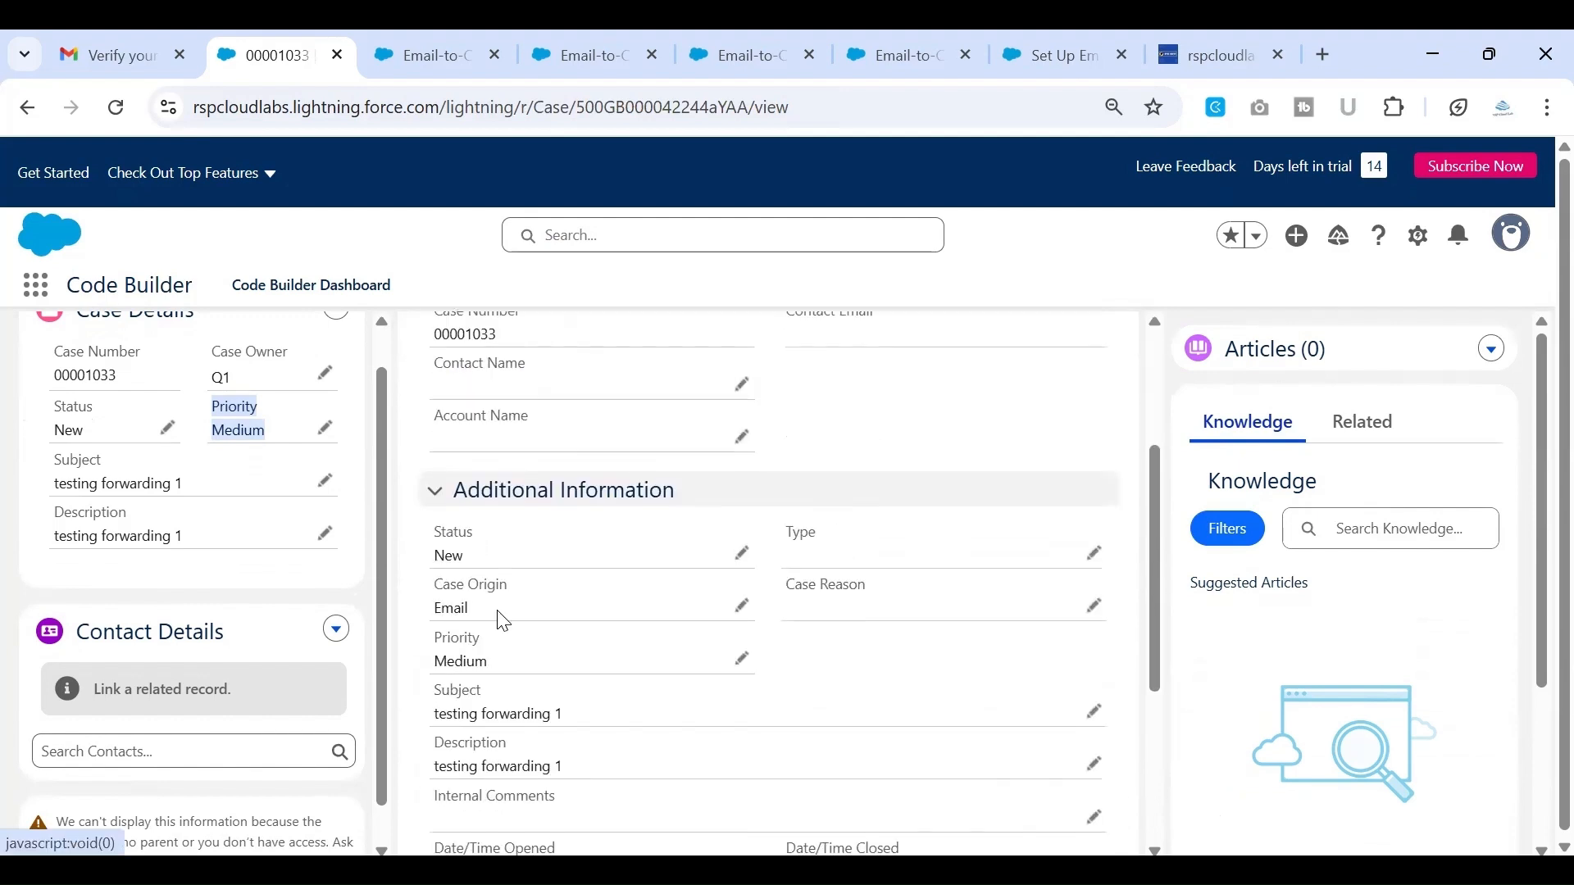
scroll(502, 622, down, 1)
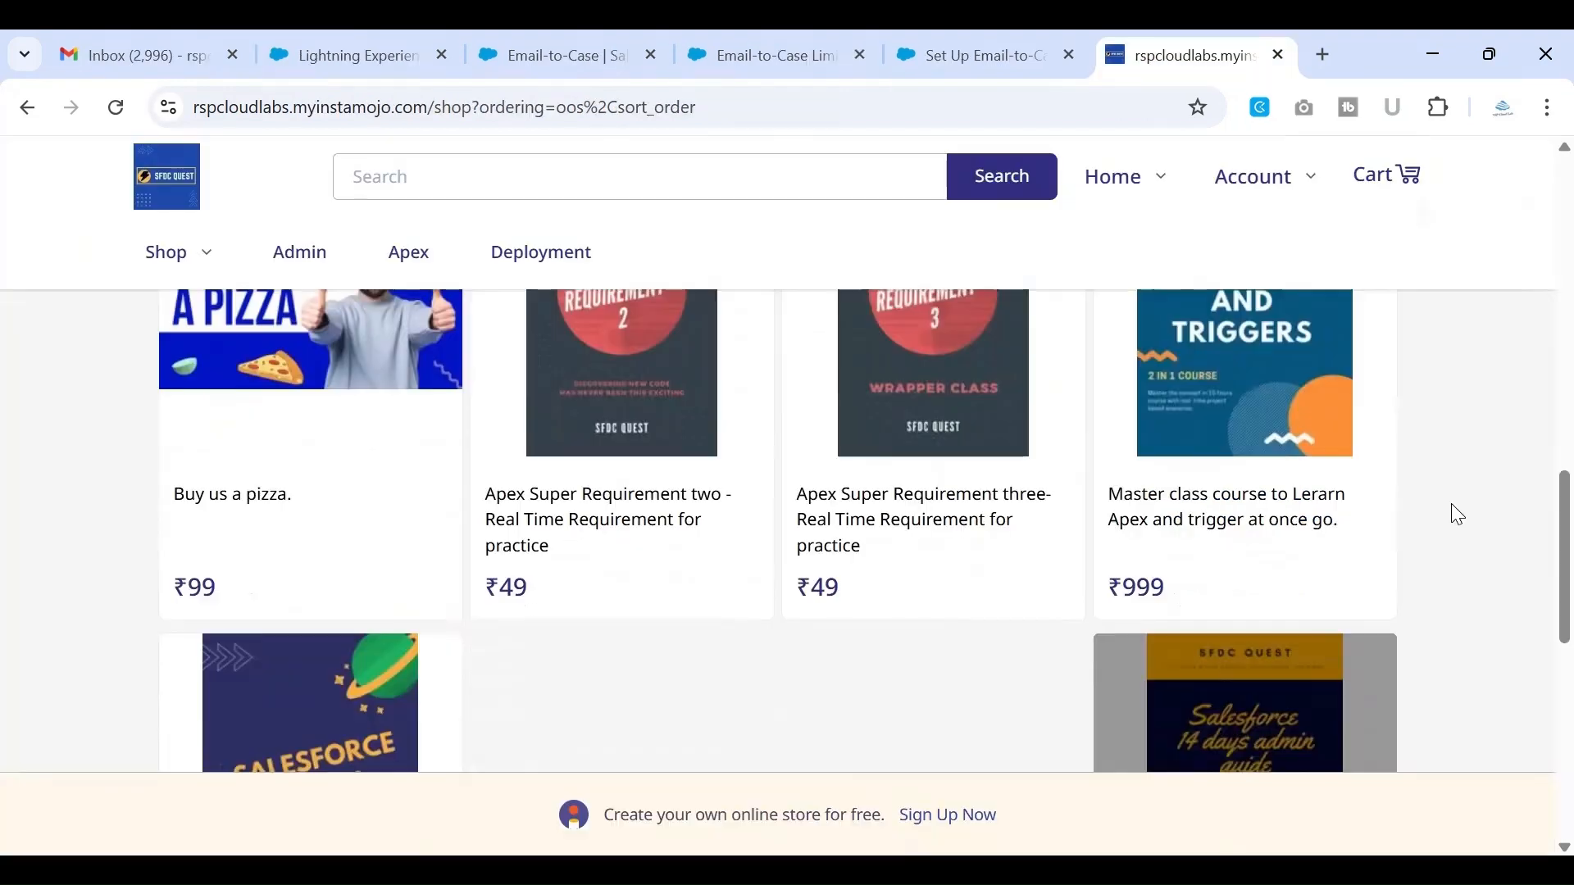
scroll(1452, 513, down, 3)
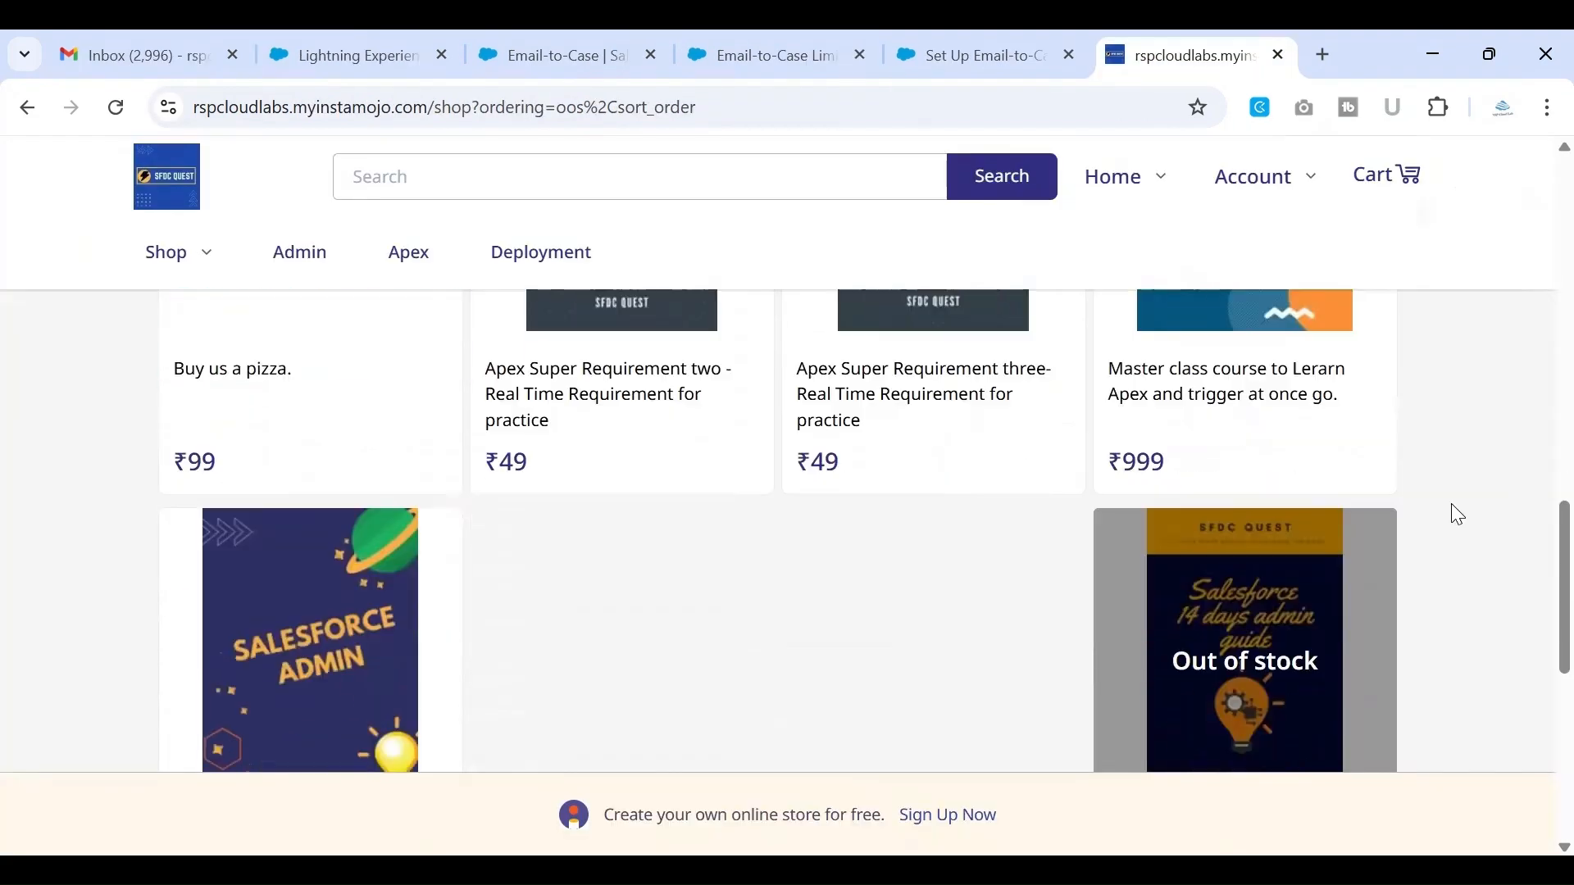
Examine the end of the SFDC Quest shop page for the contact details and highlight the contact e-mail address
scroll(1457, 514, down, 5)
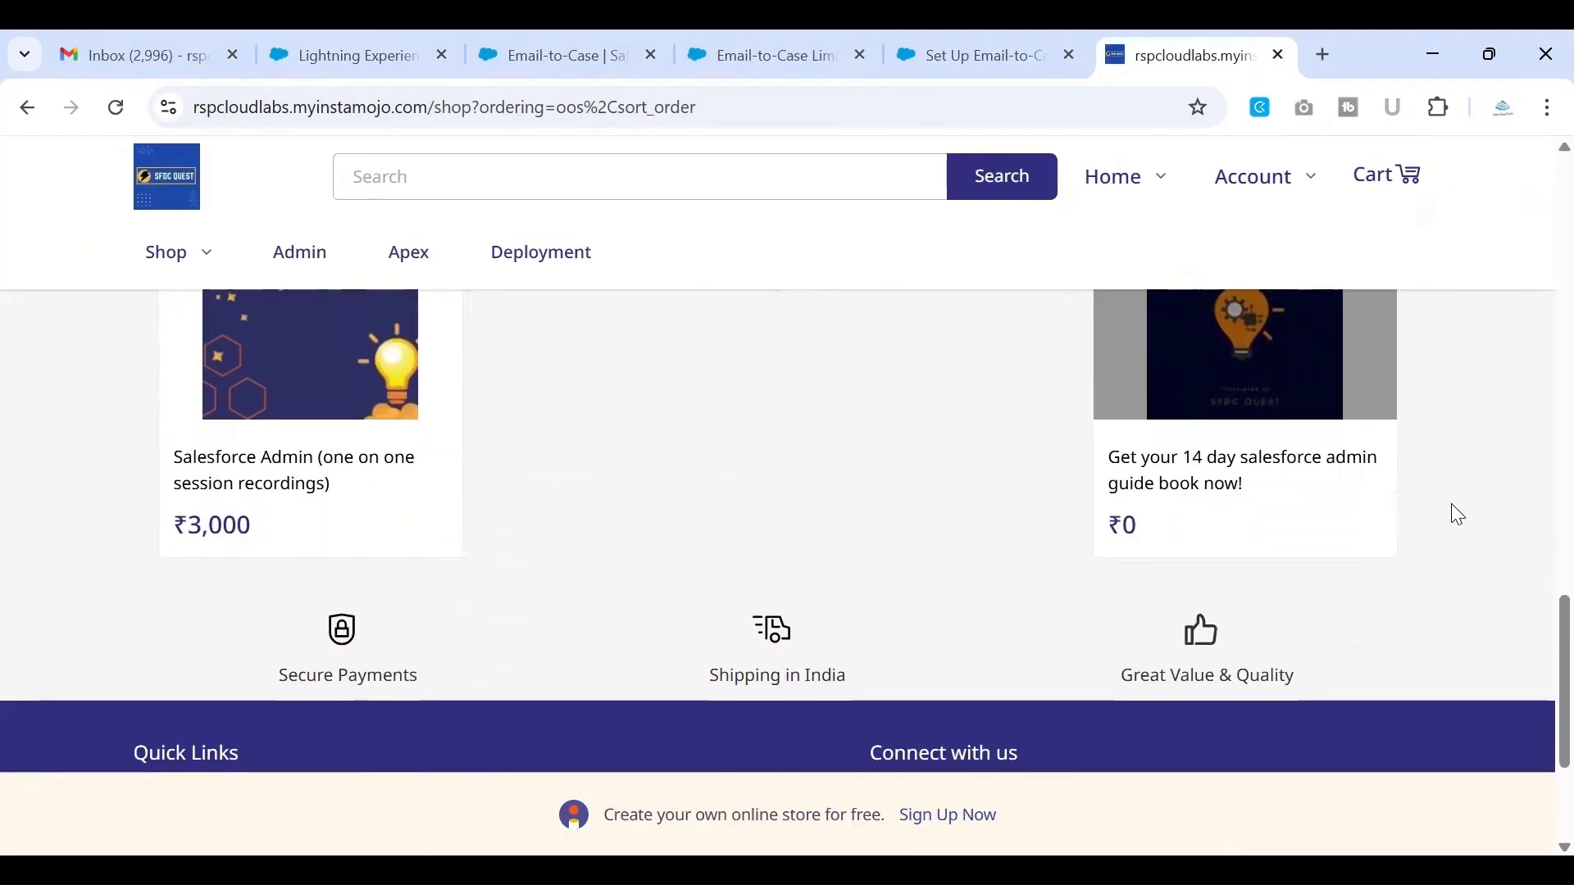
scroll(1459, 512, down, 1)
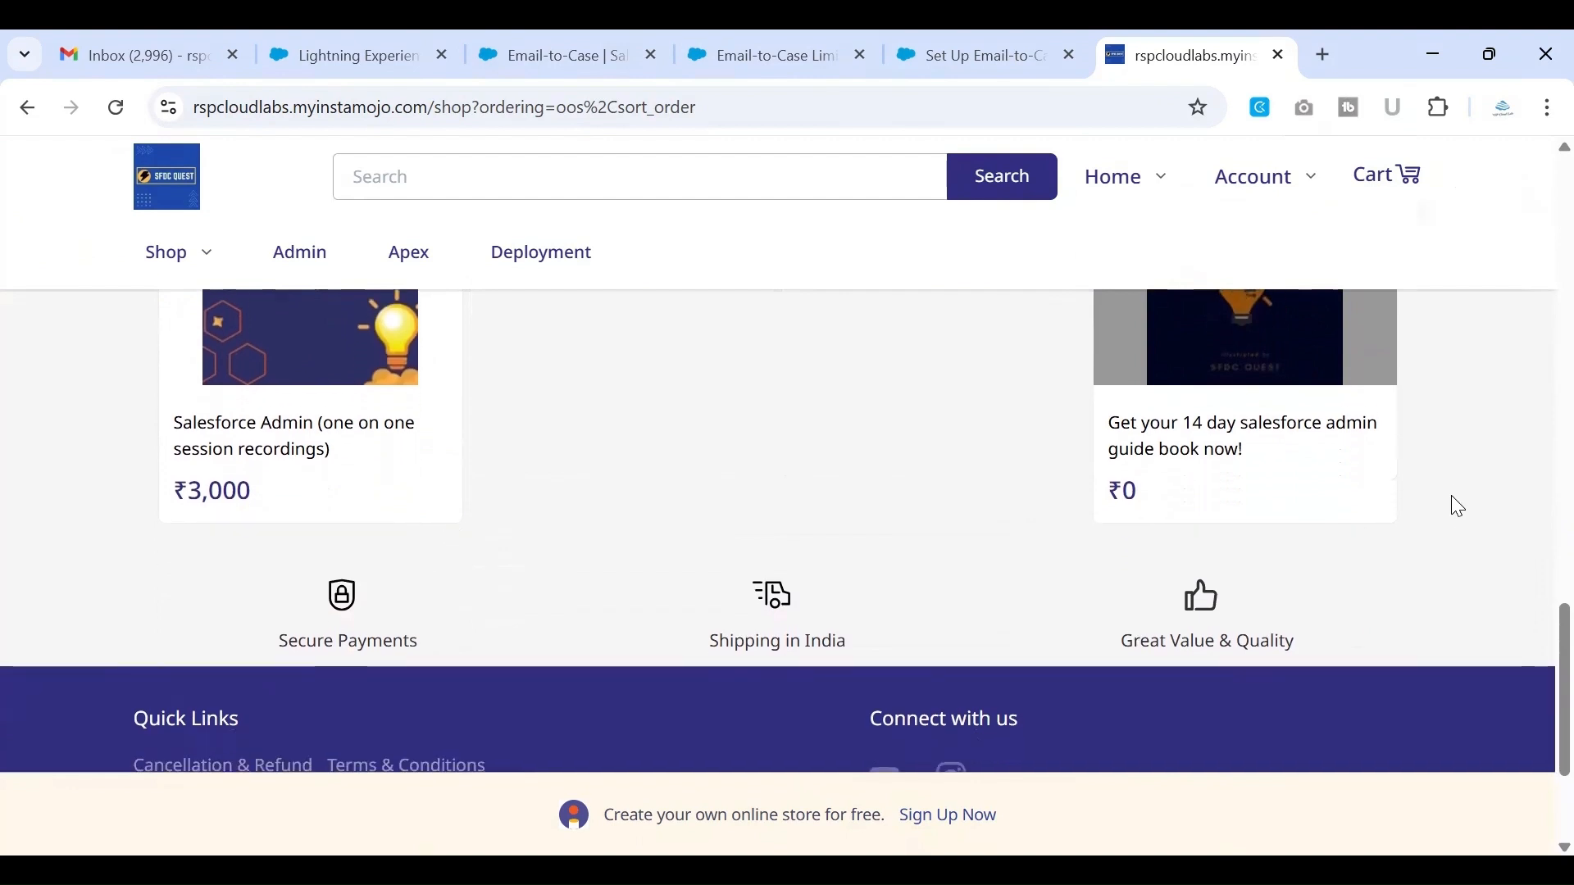
scroll(1451, 496, down, 1)
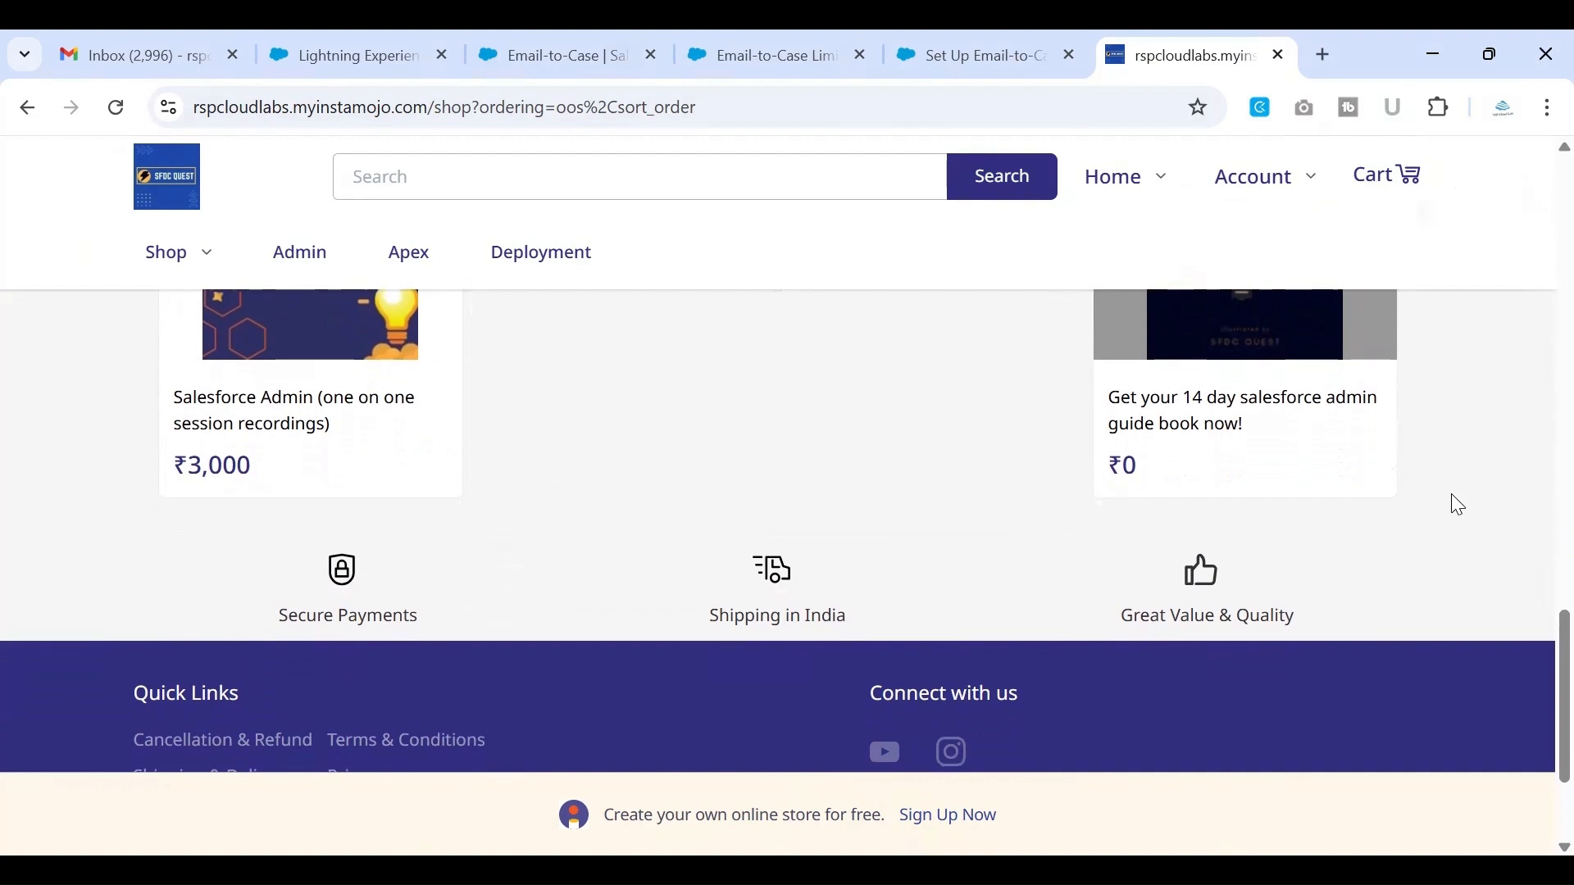
scroll(1451, 494, down, 1)
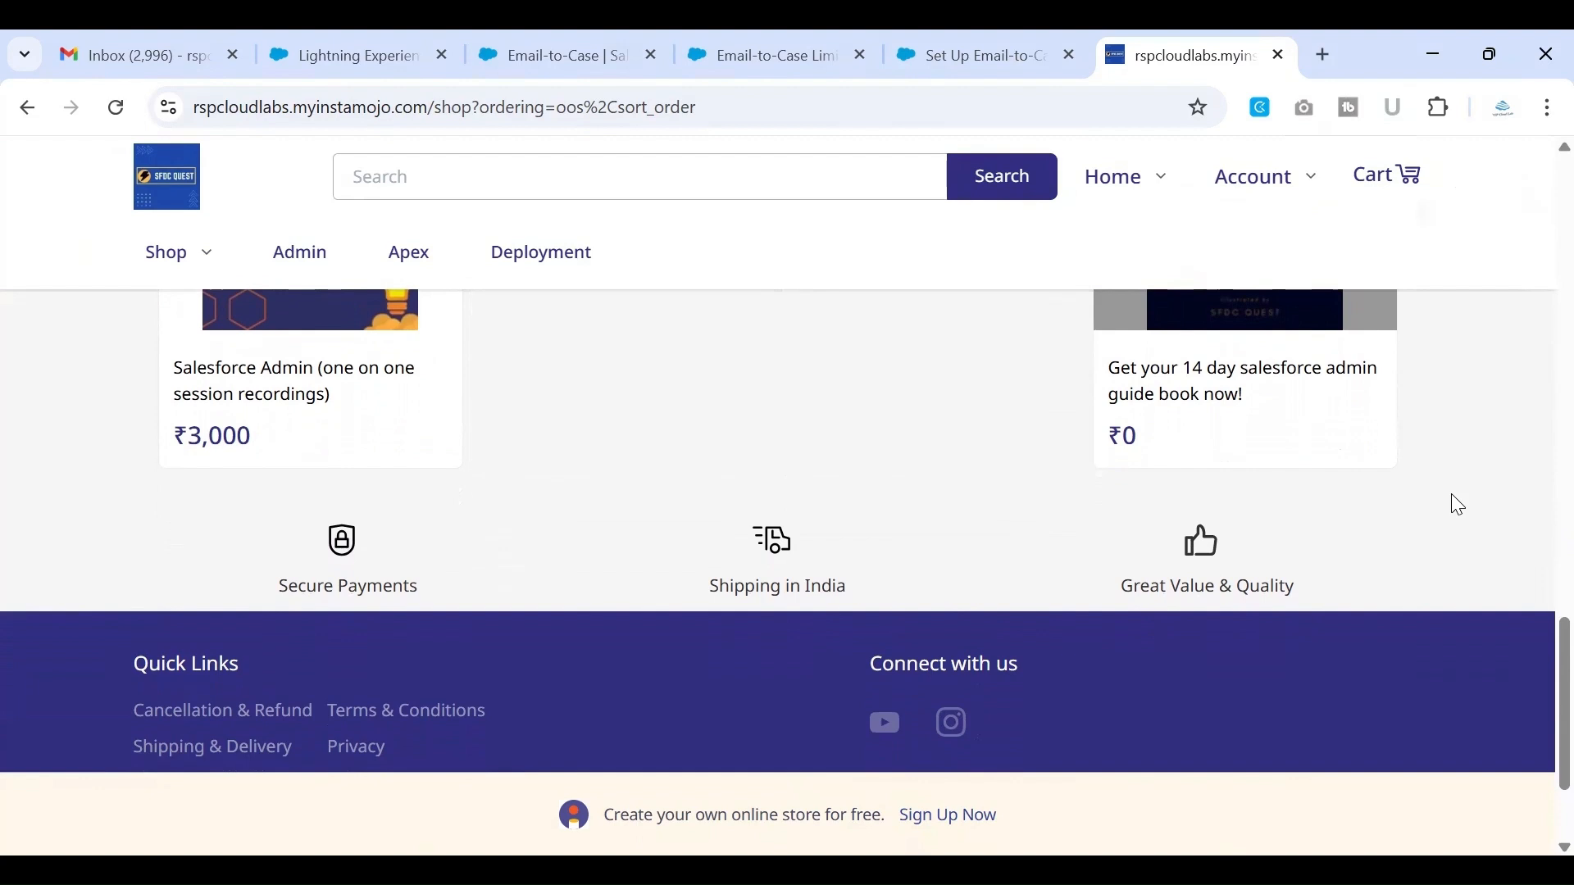
scroll(1451, 496, down, 1)
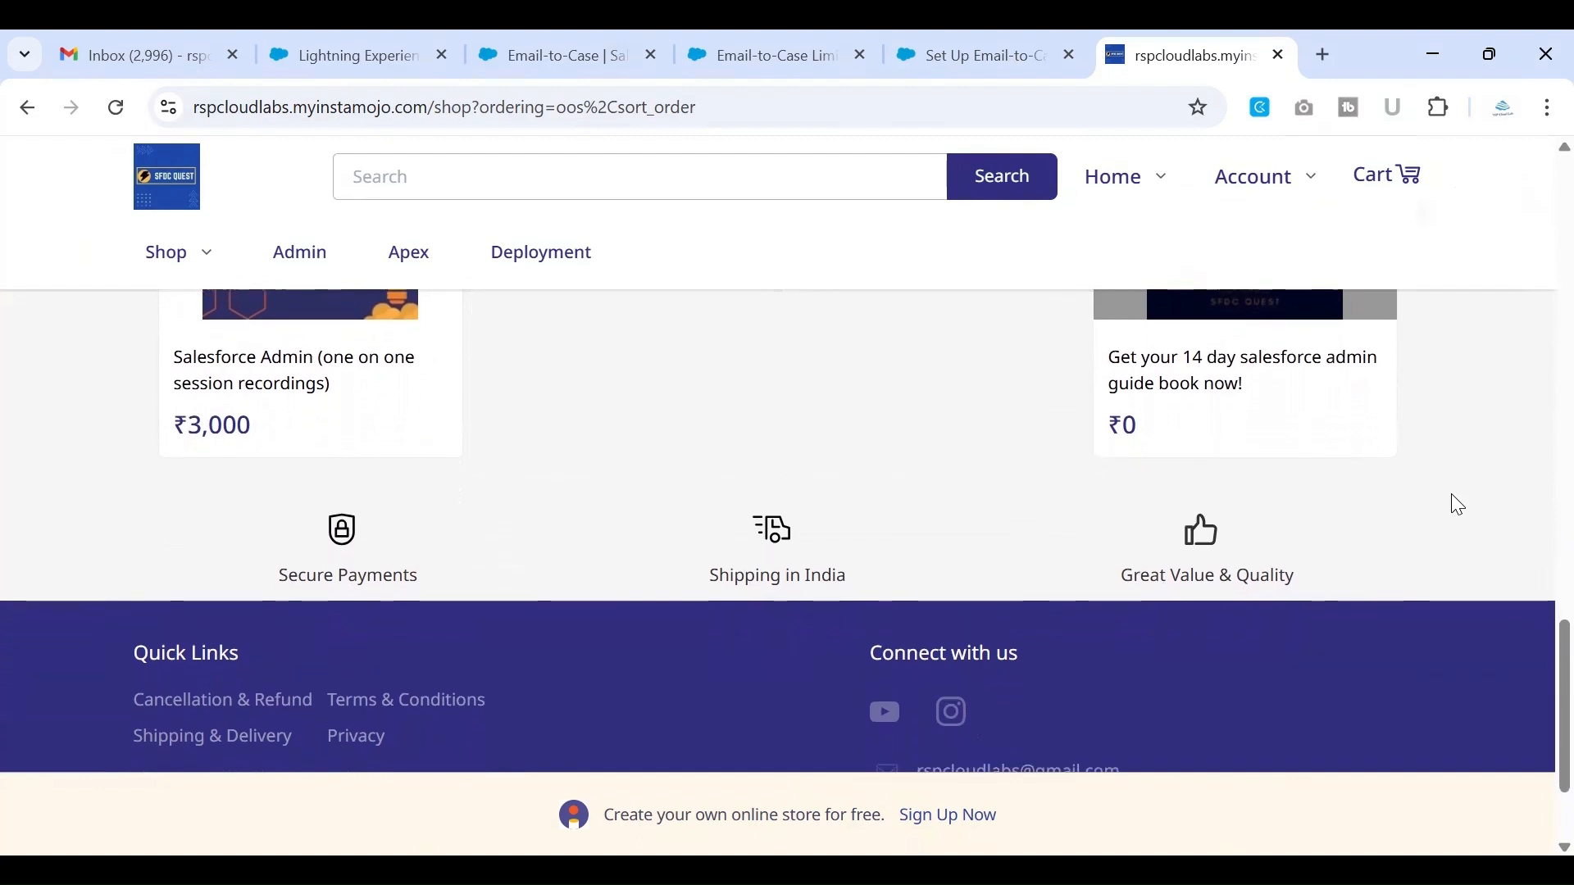
scroll(1451, 494, down, 2)
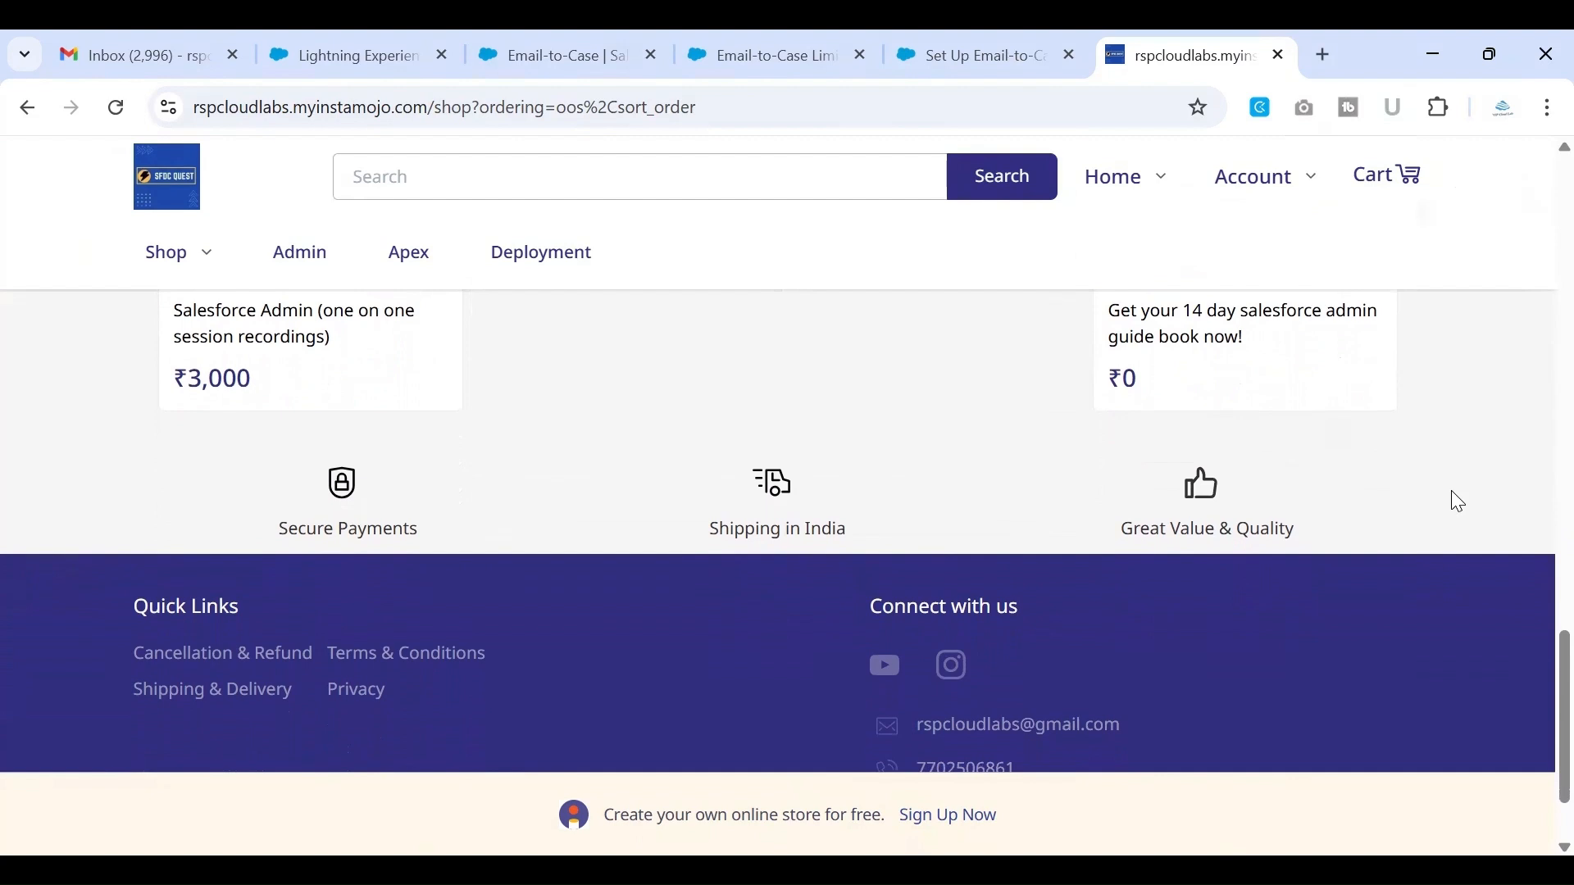
scroll(1451, 492, down, 1)
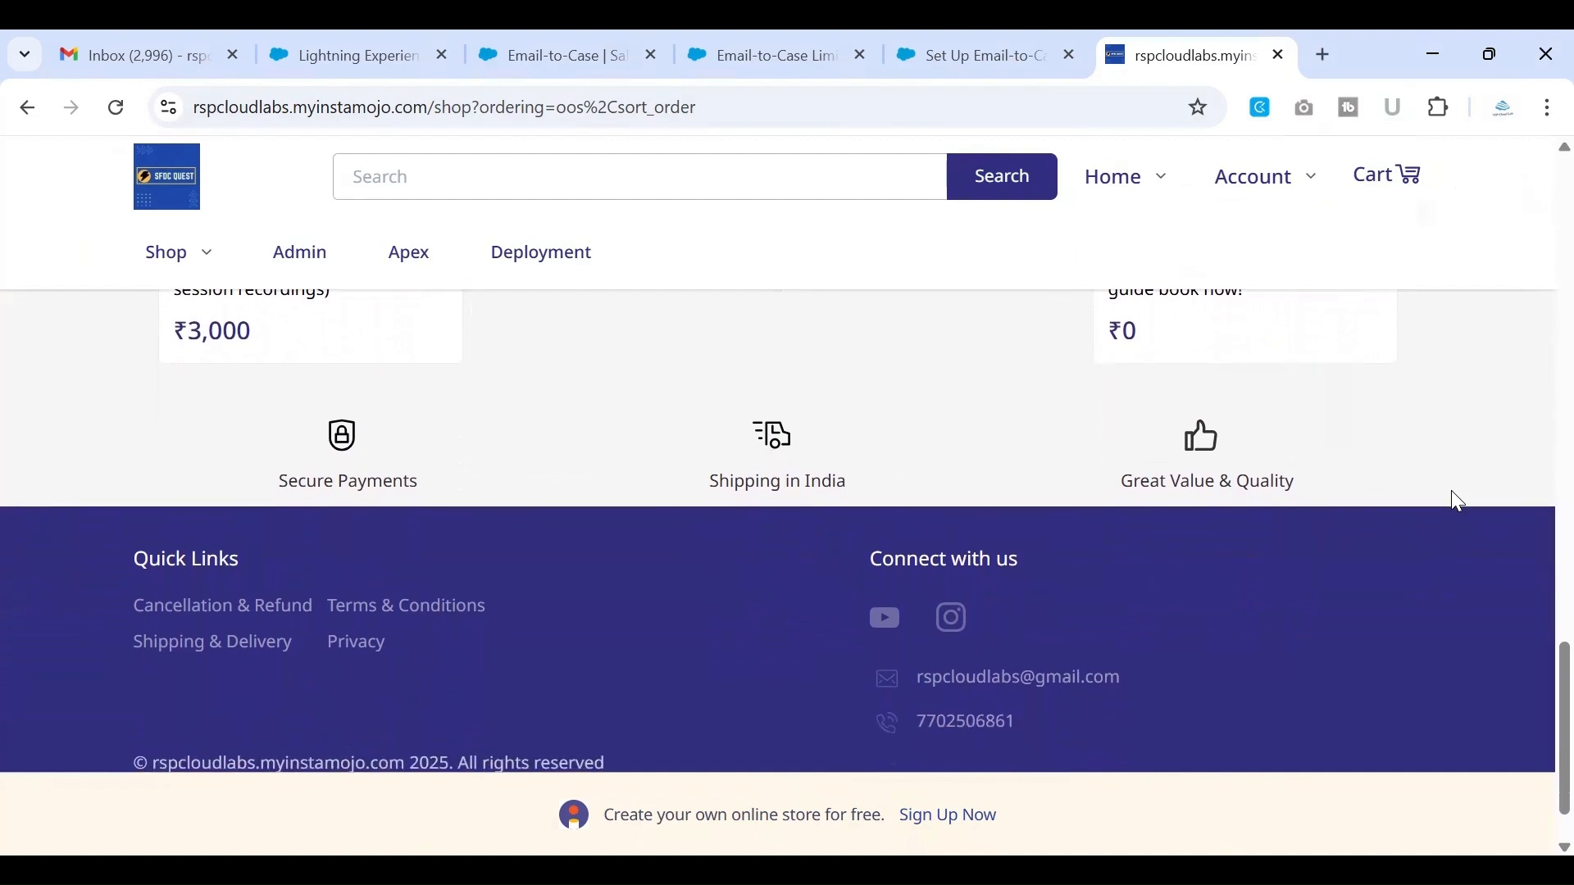
scroll(1451, 491, down, 1)
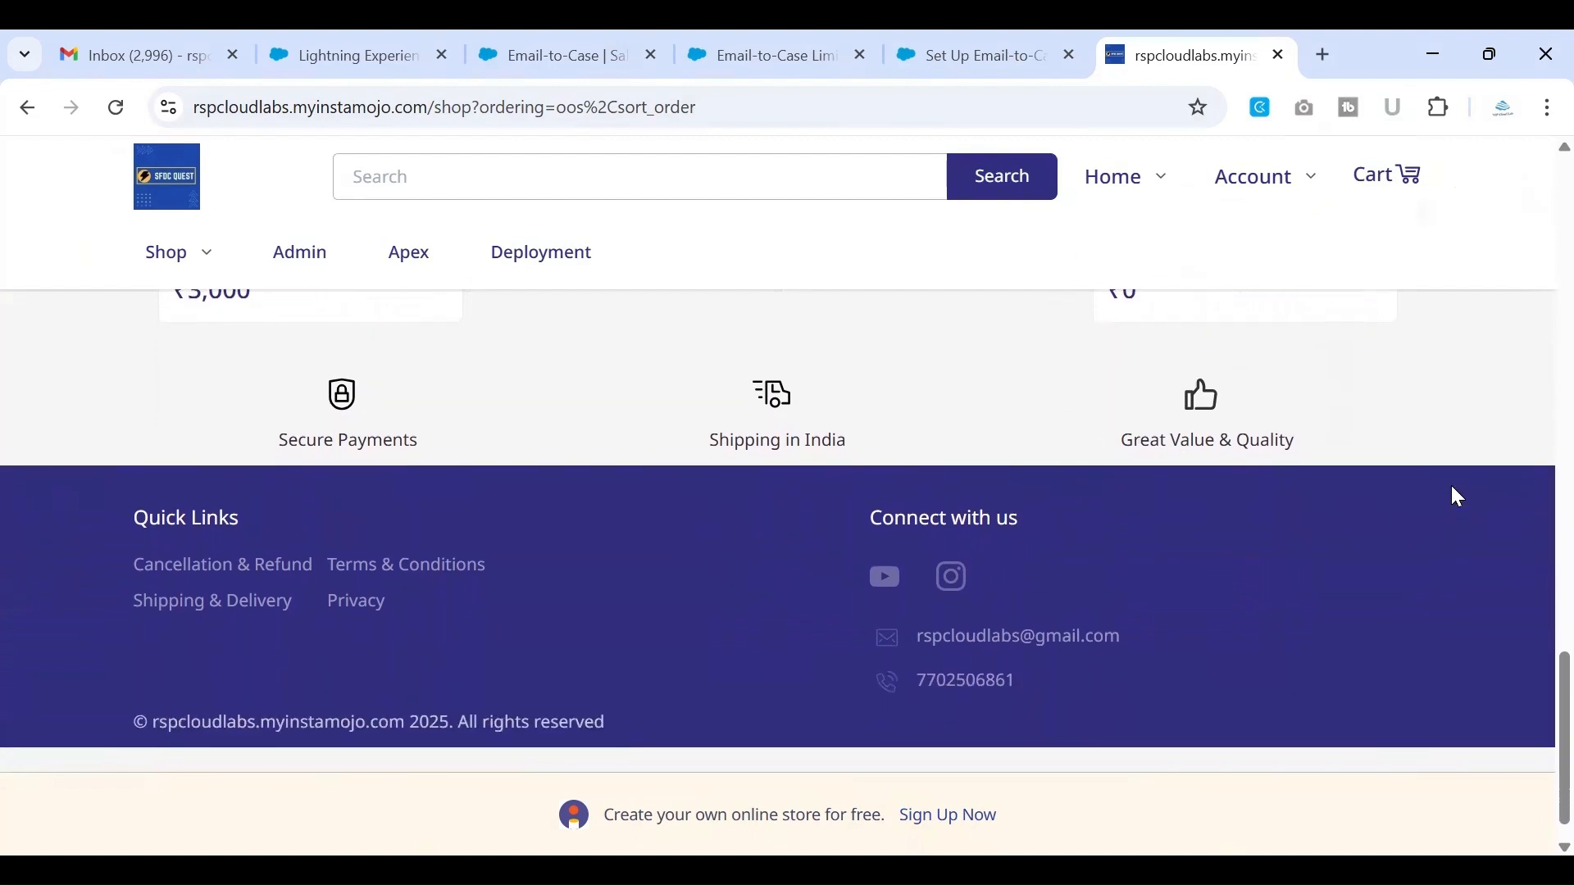
scroll(1452, 488, down, 1)
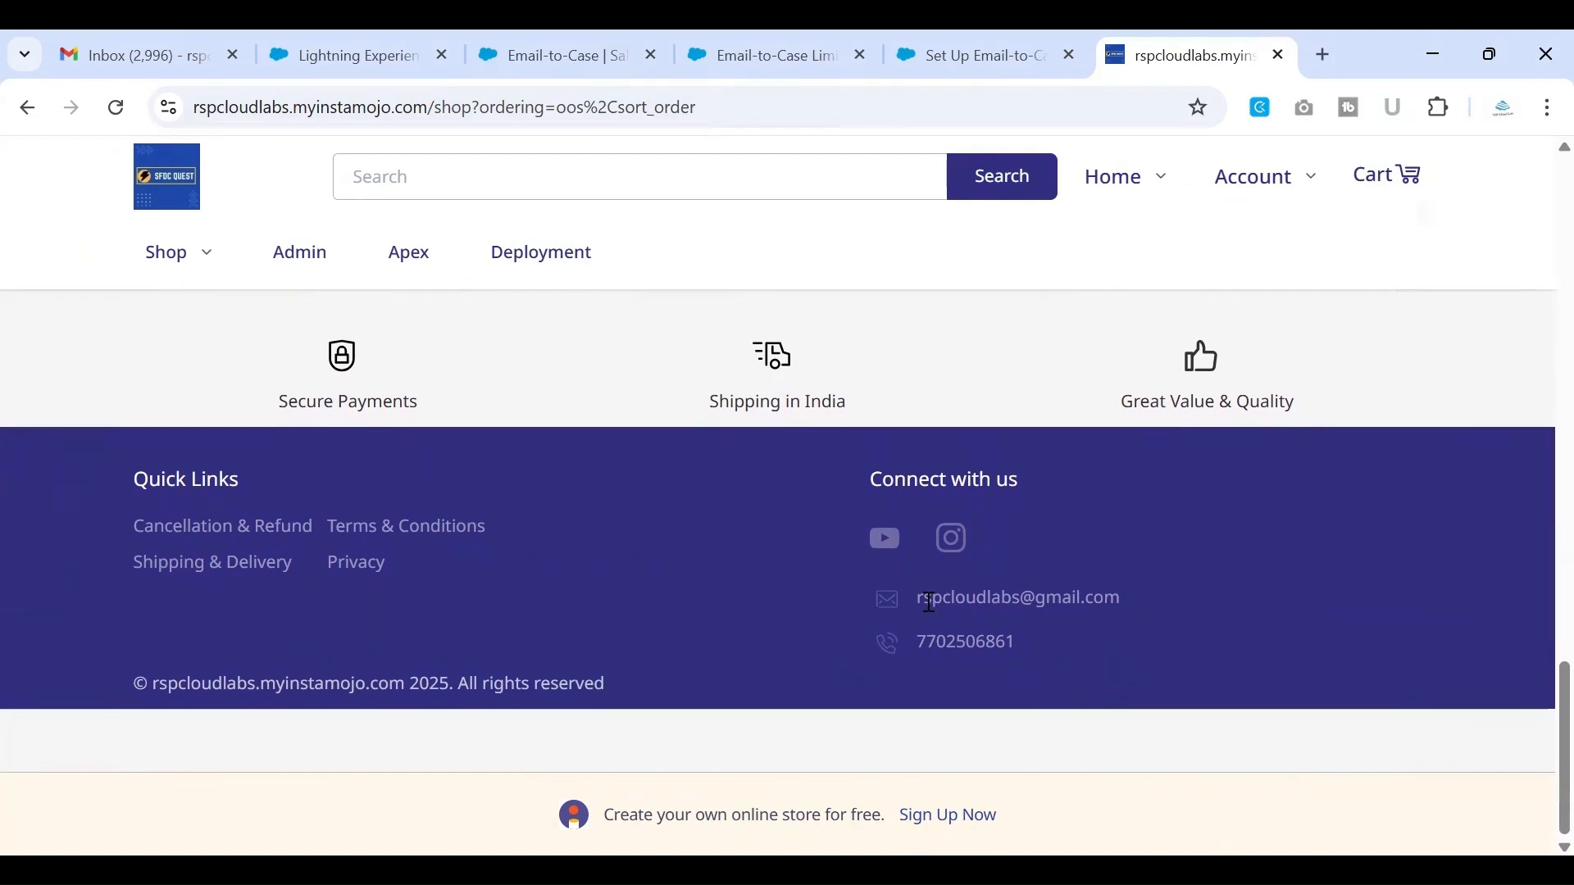
drag(920, 598, 1116, 590)
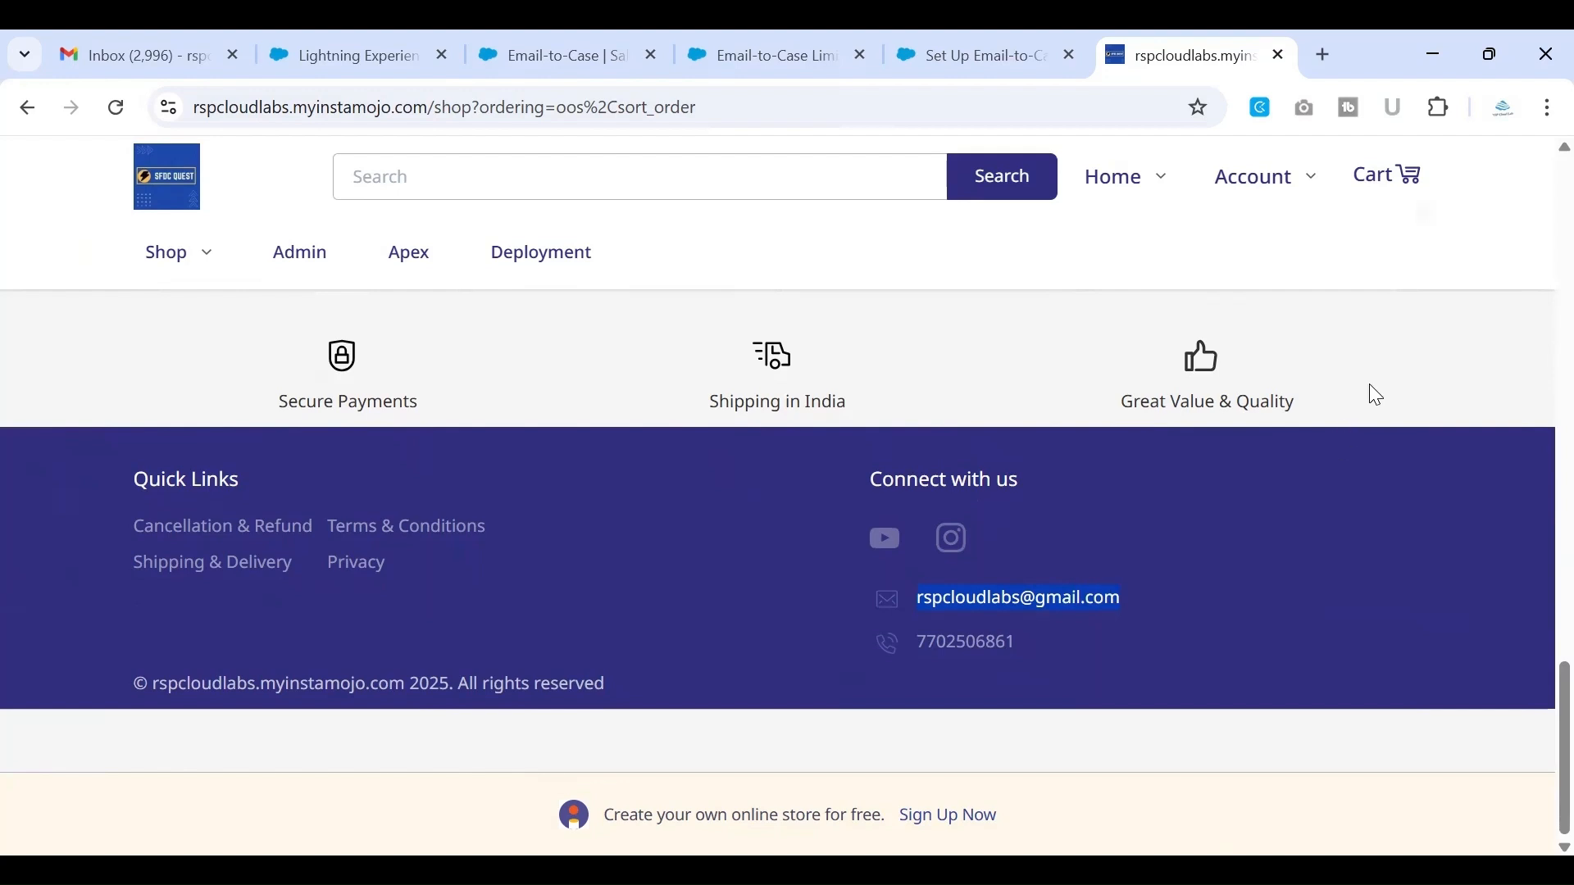
Look through the course and guide listings in the SFDC Quest shop
scroll(1378, 396, up, 1)
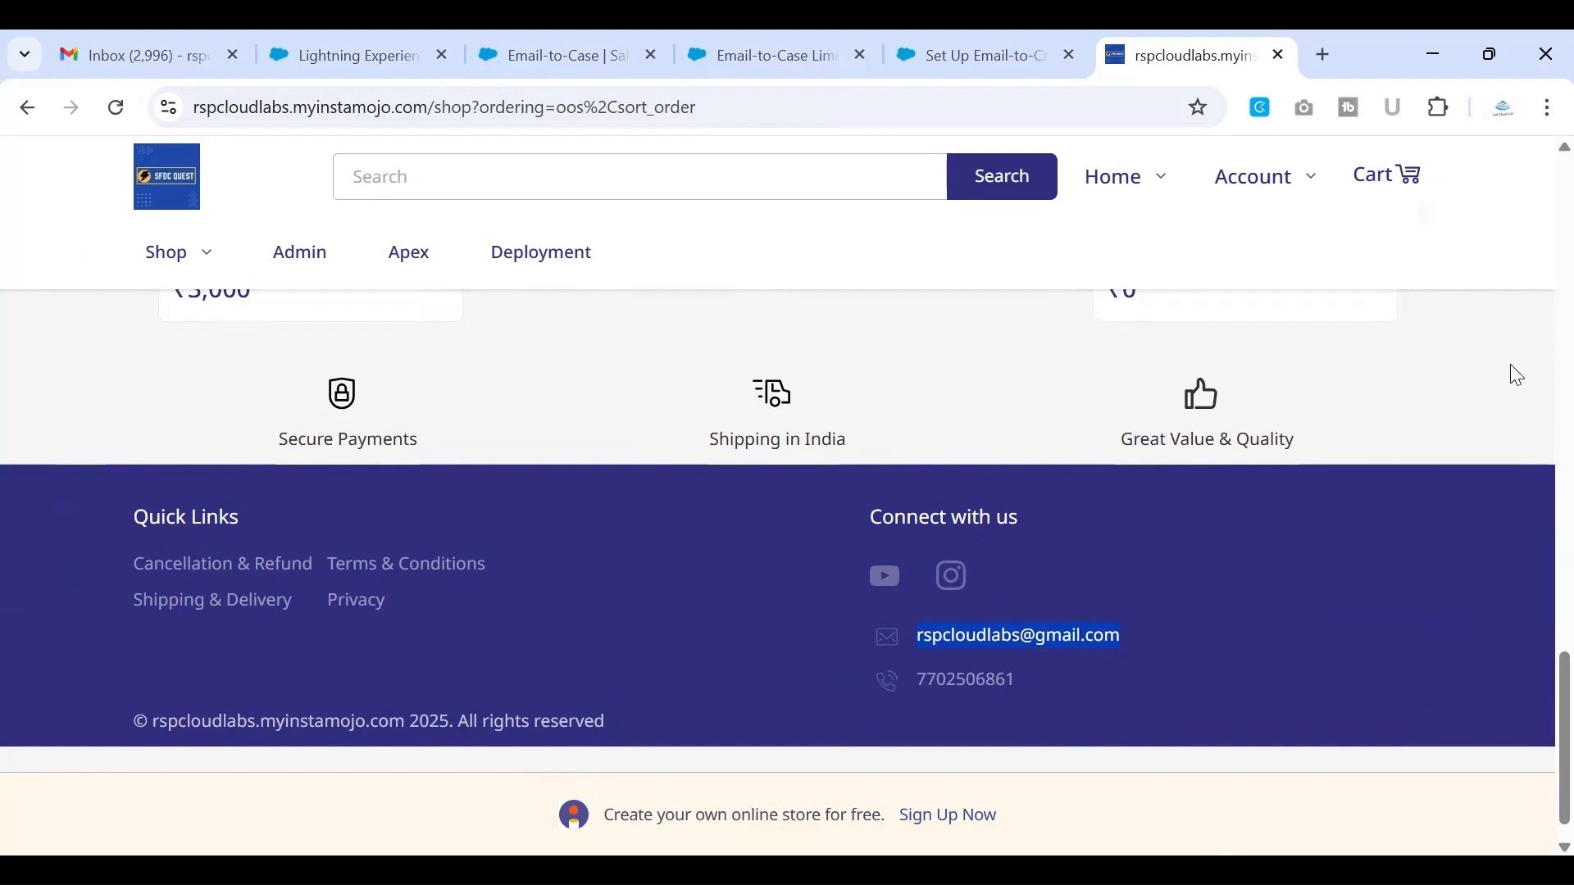
scroll(1513, 368, up, 2)
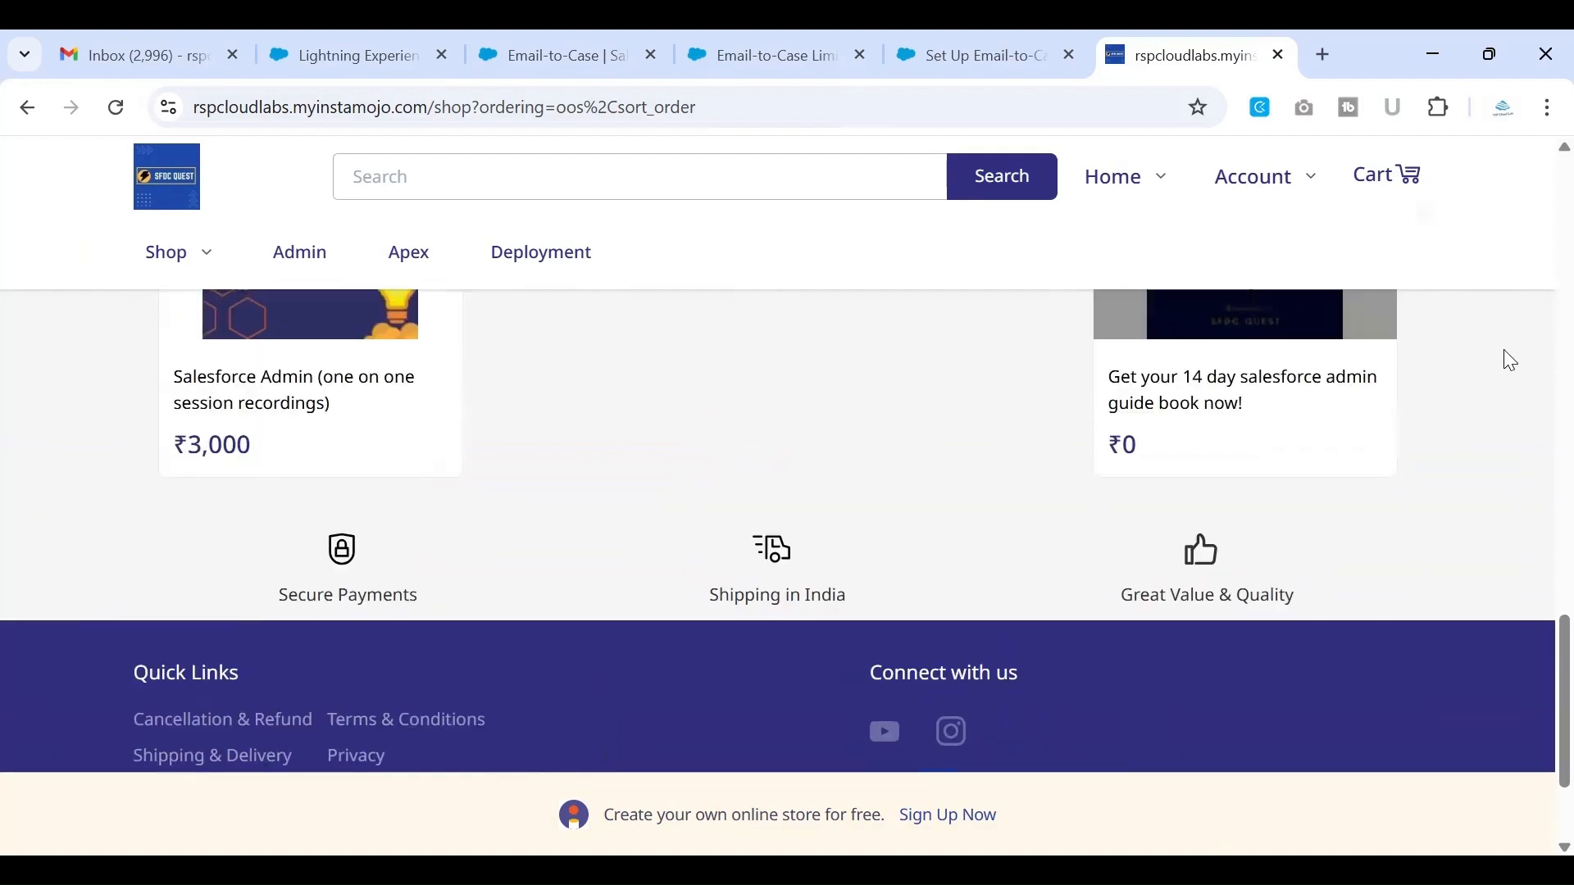
scroll(1511, 361, up, 10)
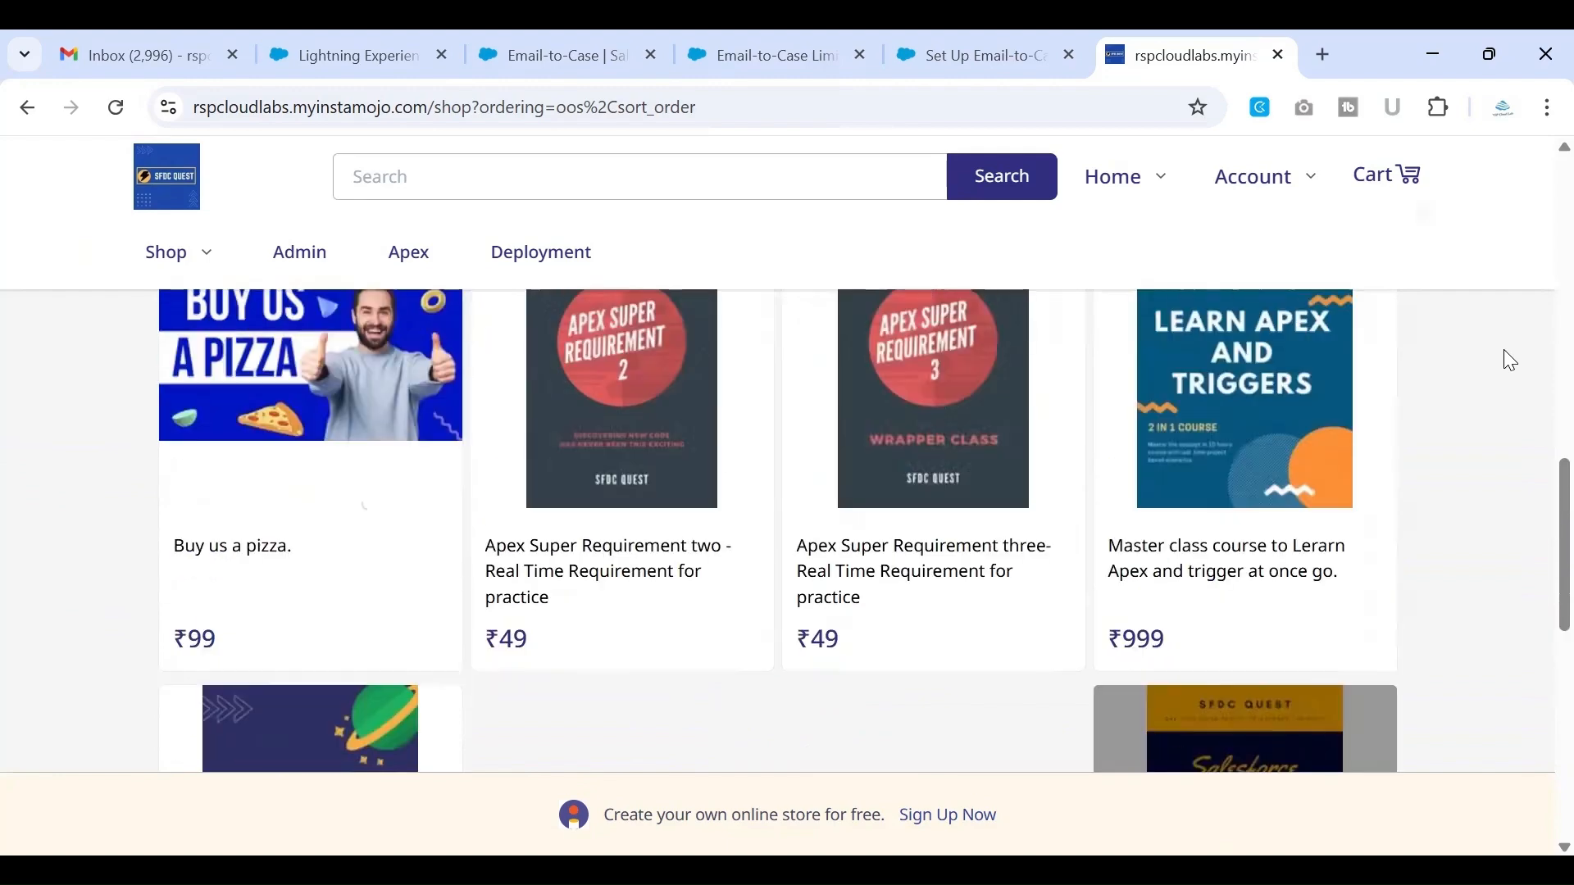
scroll(1511, 361, up, 8)
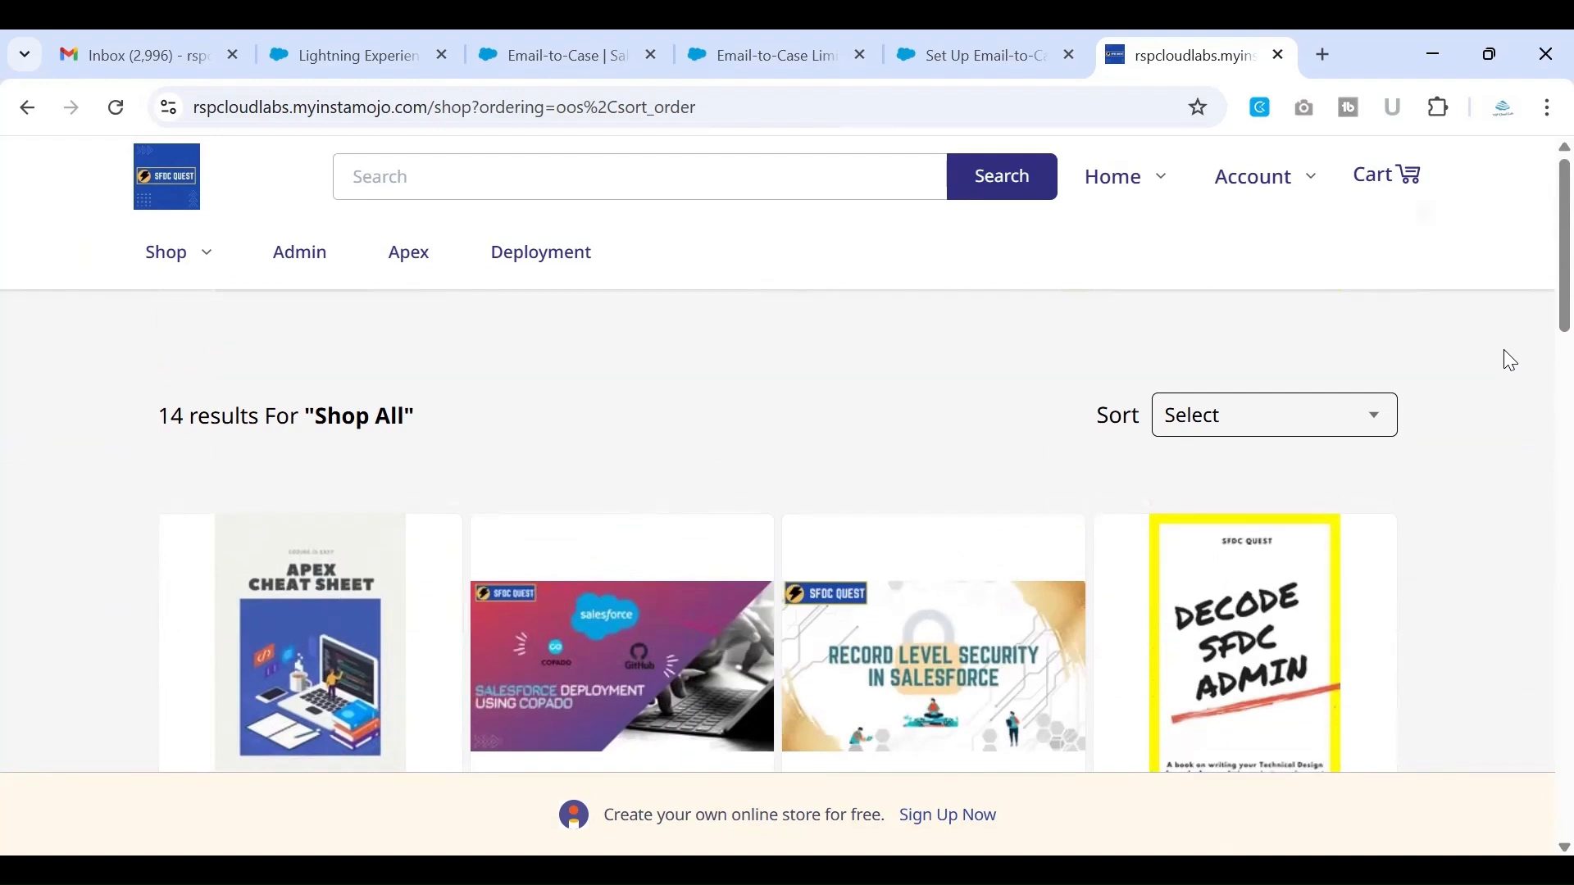
scroll(1511, 360, down, 1)
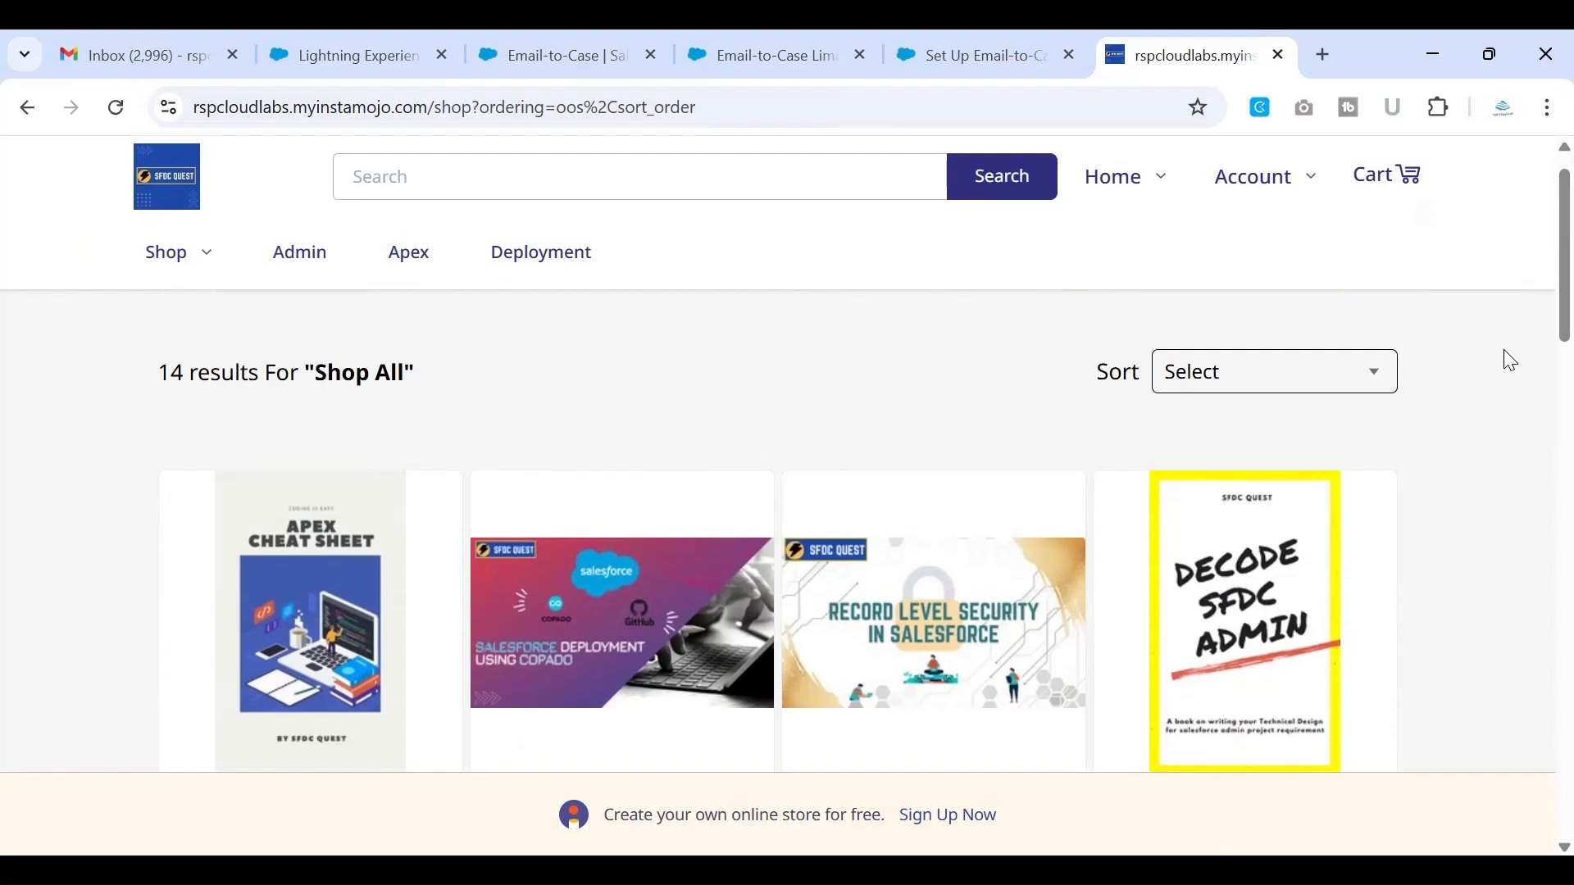
scroll(1511, 361, down, 1)
scroll(1510, 360, up, 2)
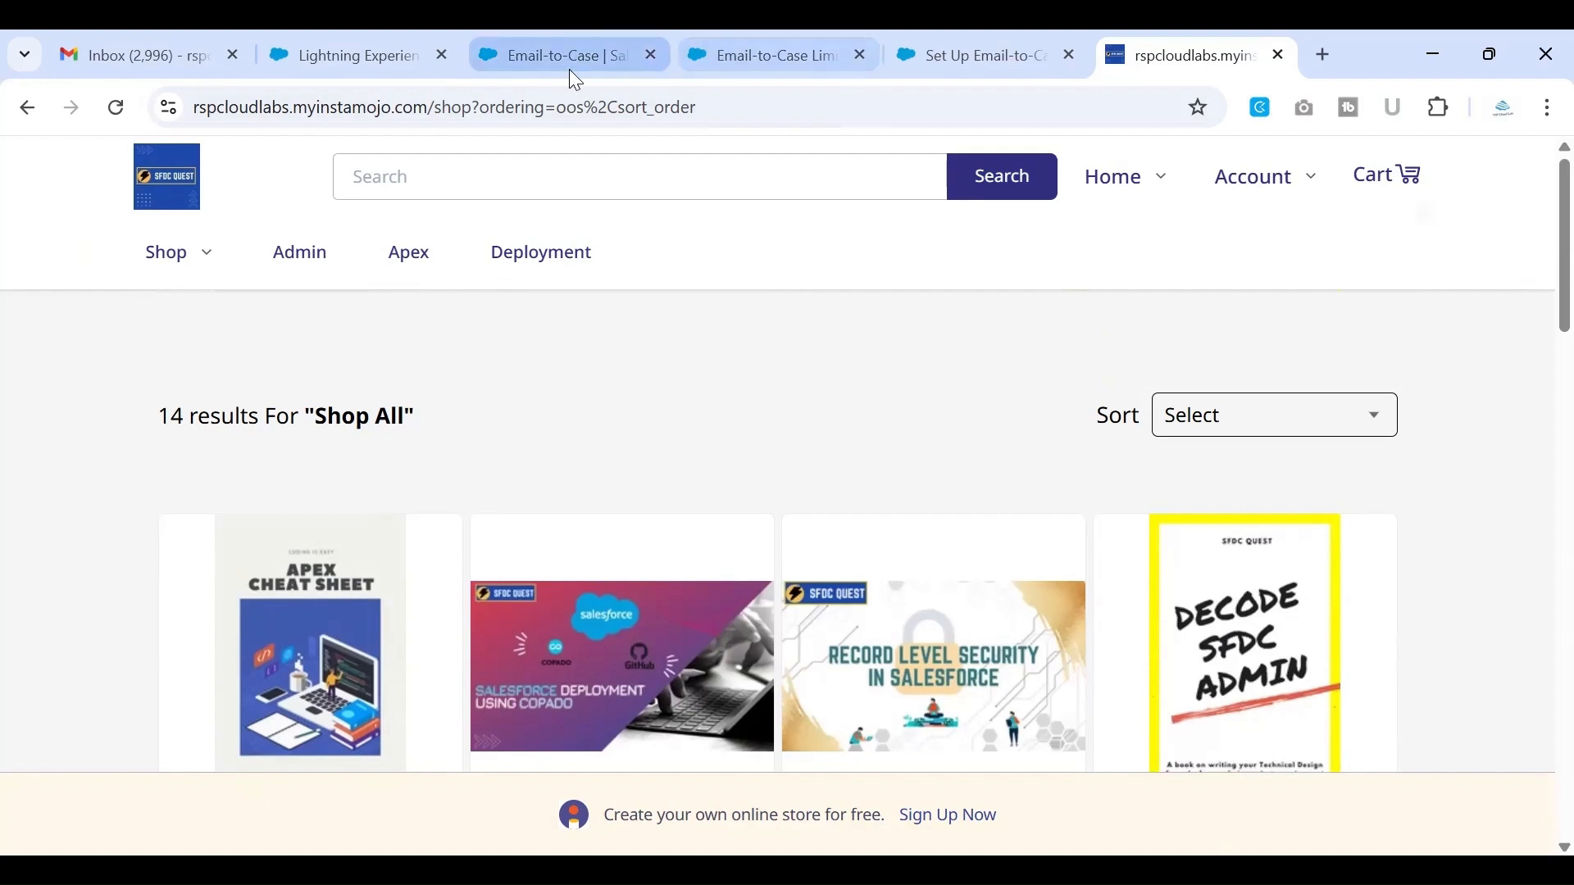
Switch to the Salesforce org with the Code Builder dashboard and open Setup for the current app
click(359, 37)
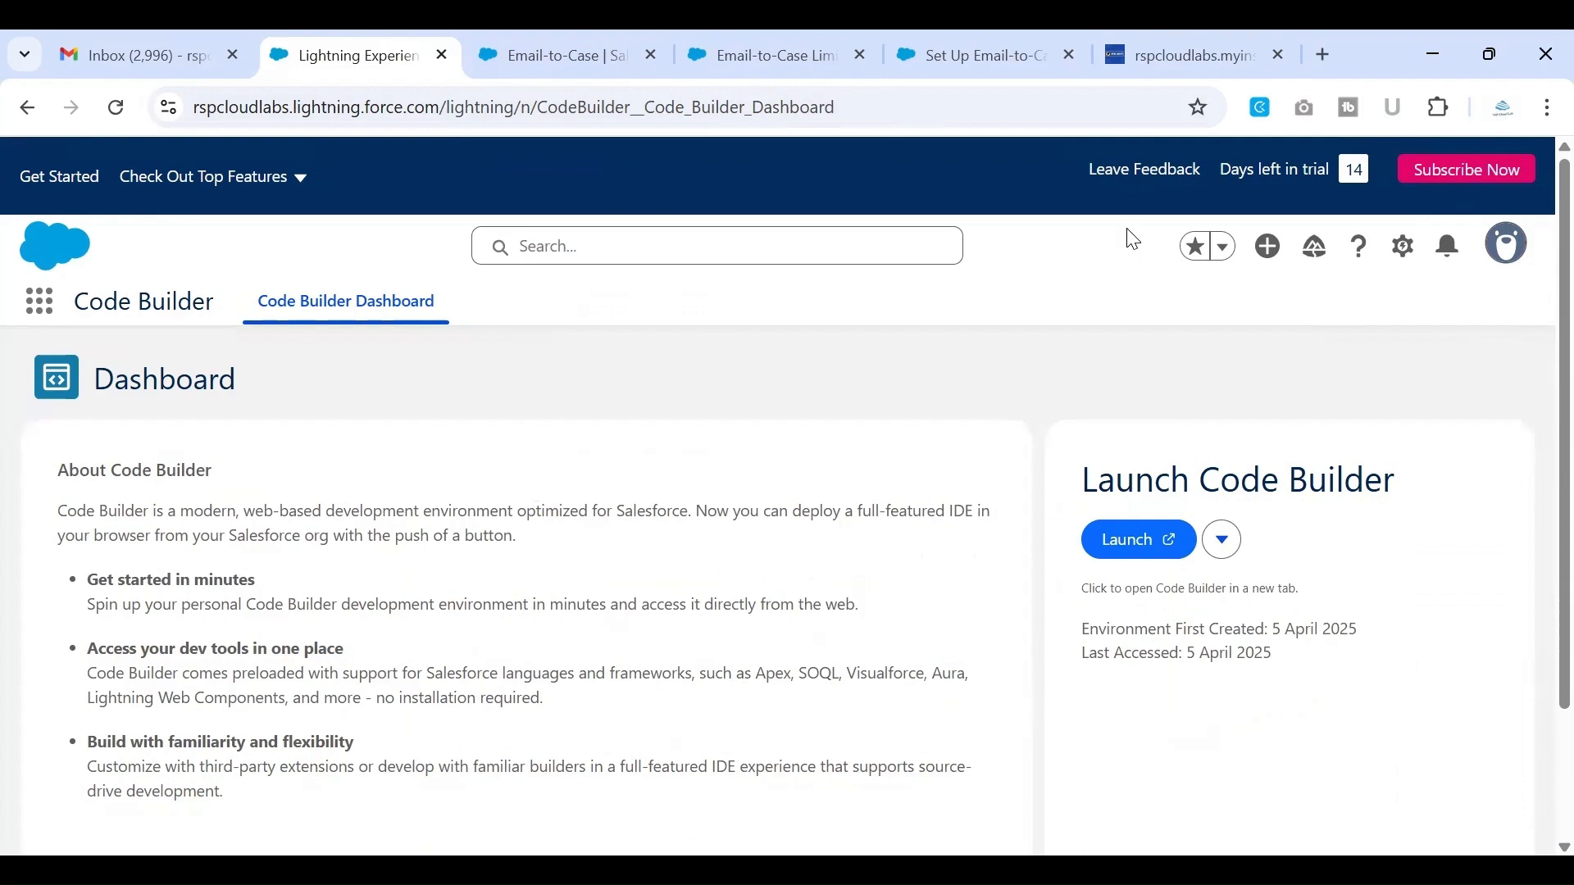
click(1402, 244)
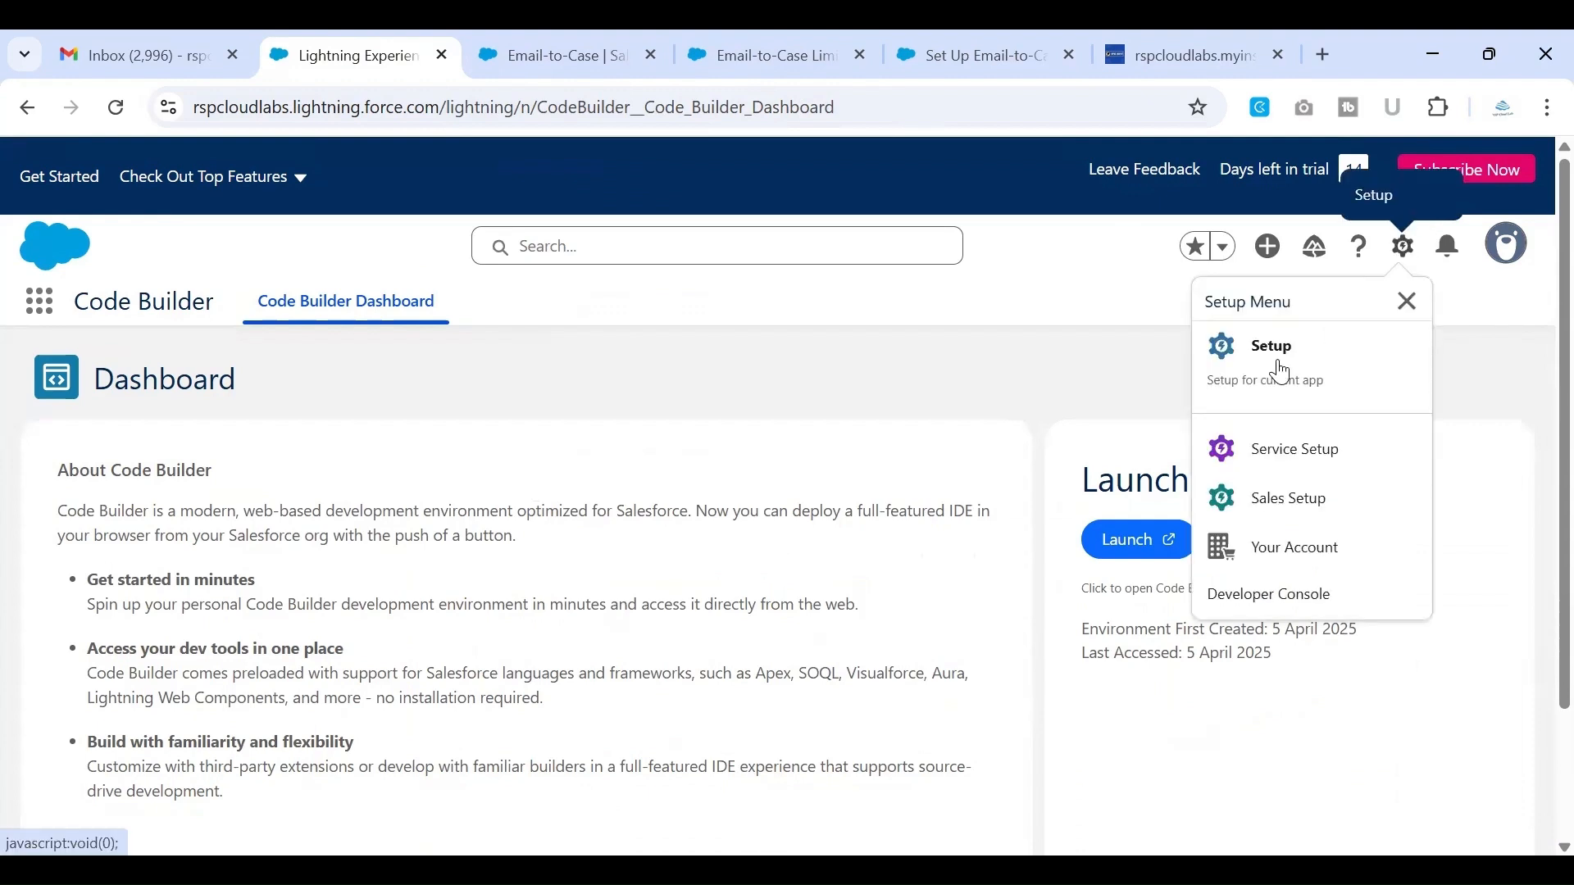
click(1283, 373)
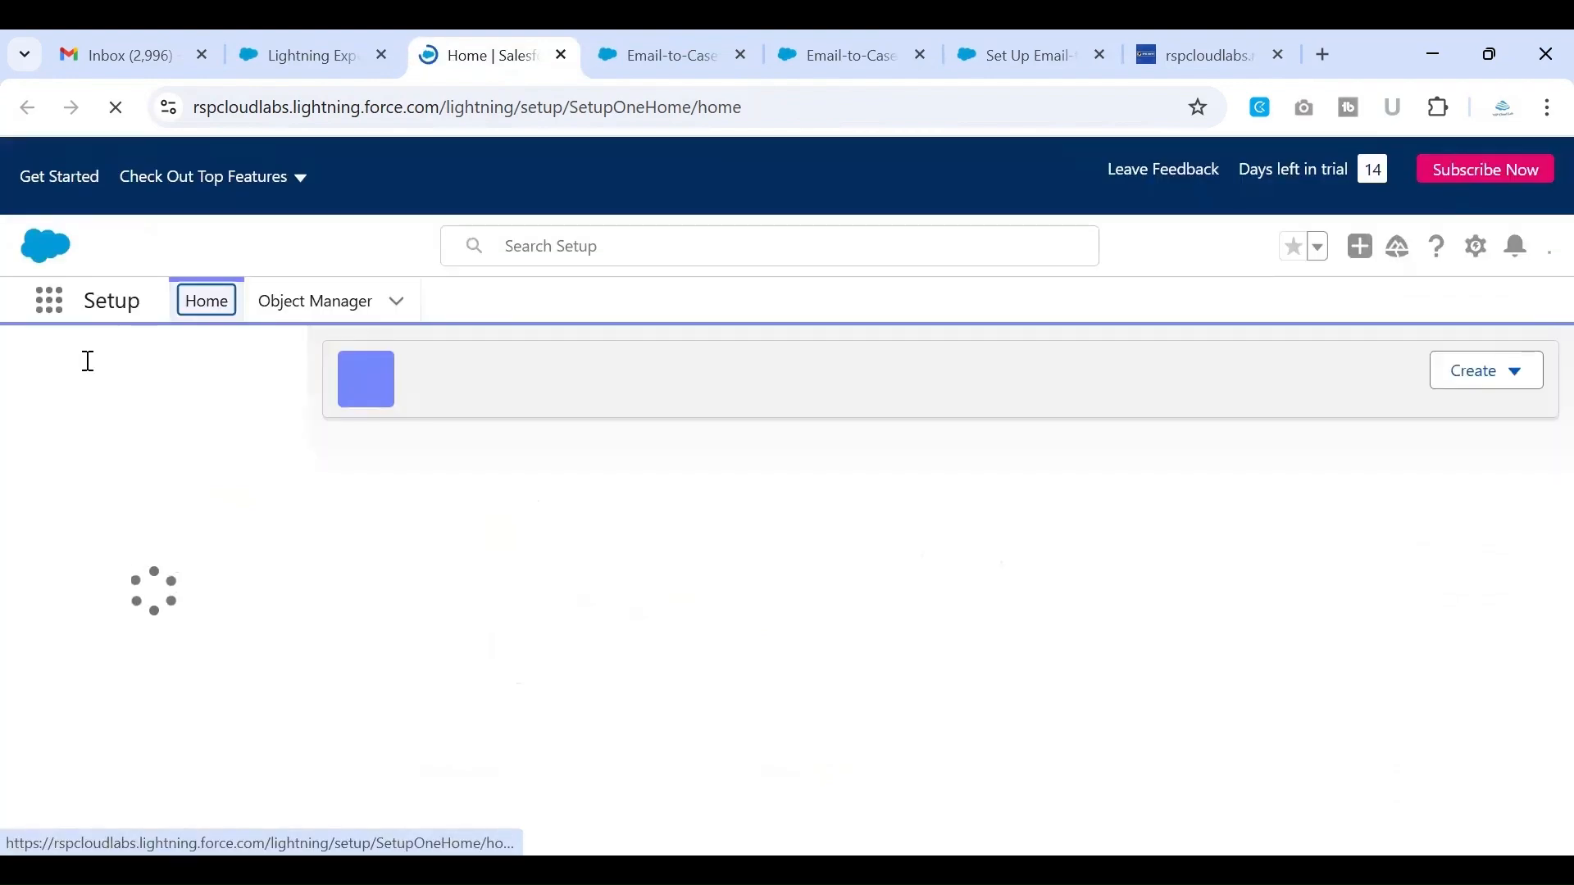
Search Setup for "email-to" and open the Email-to-Case page under Service feature settings
text(r,si)
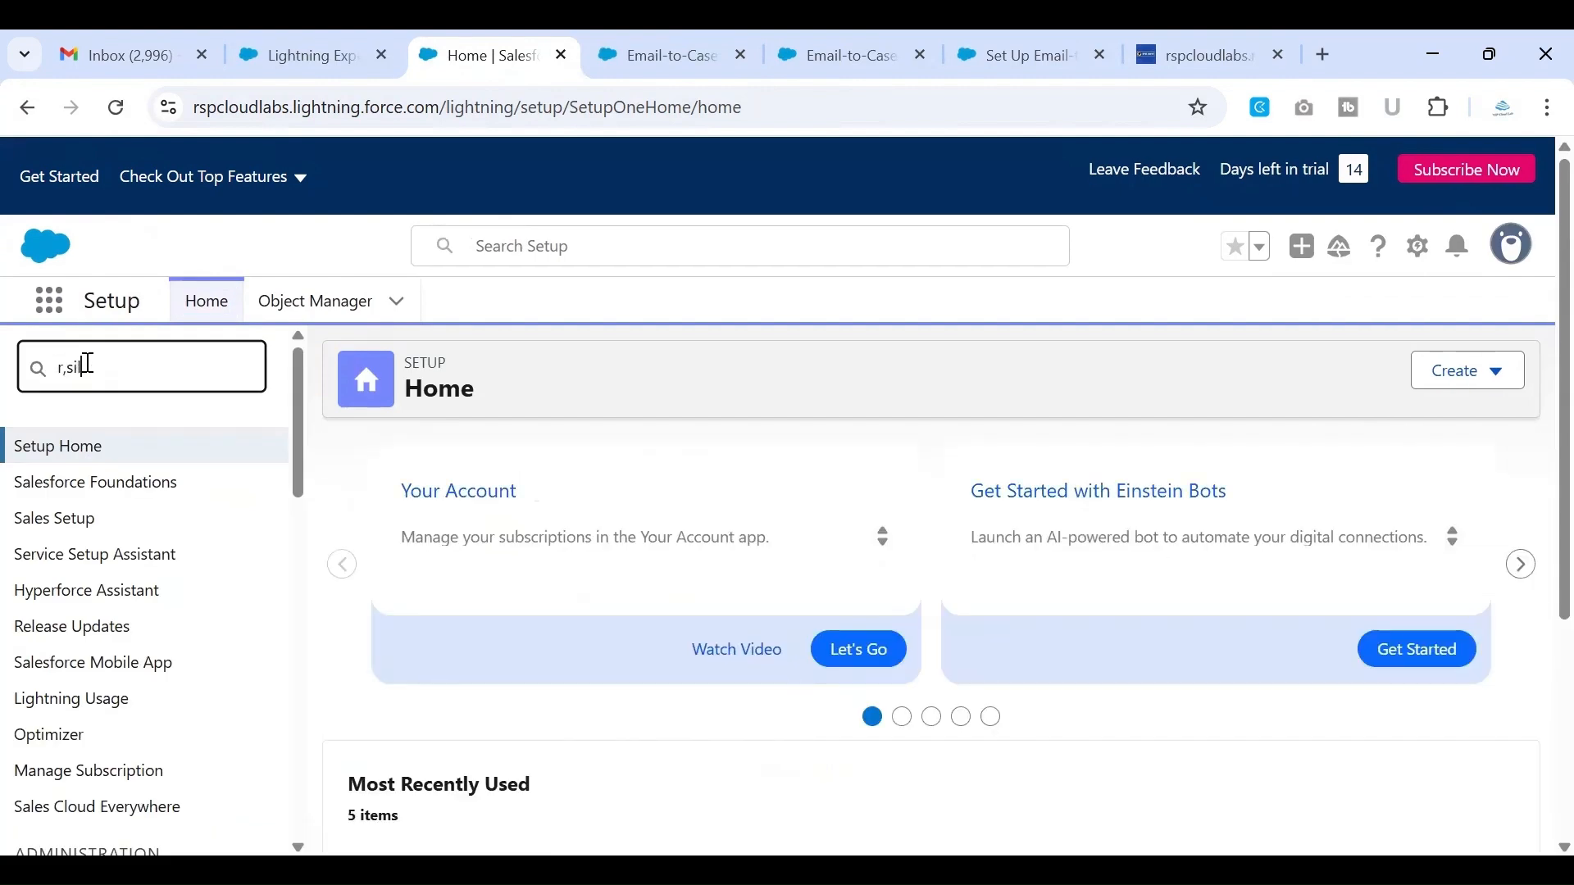
key(BackSpace)
key(BackSpace)
key(BackSpace)
key(BackSpace)
text(email)
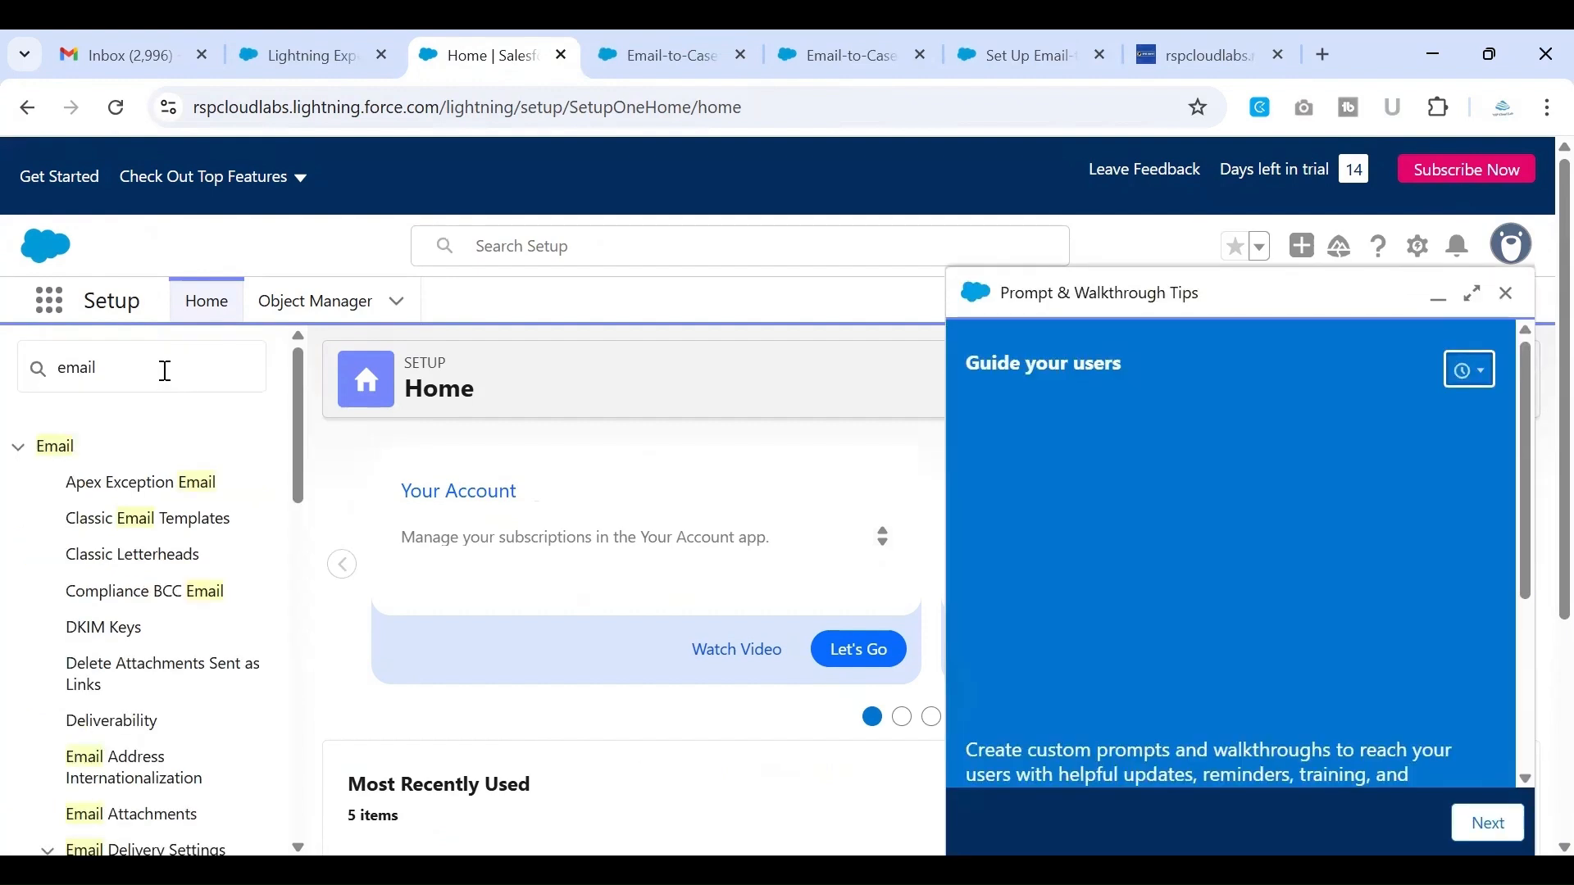
click(165, 370)
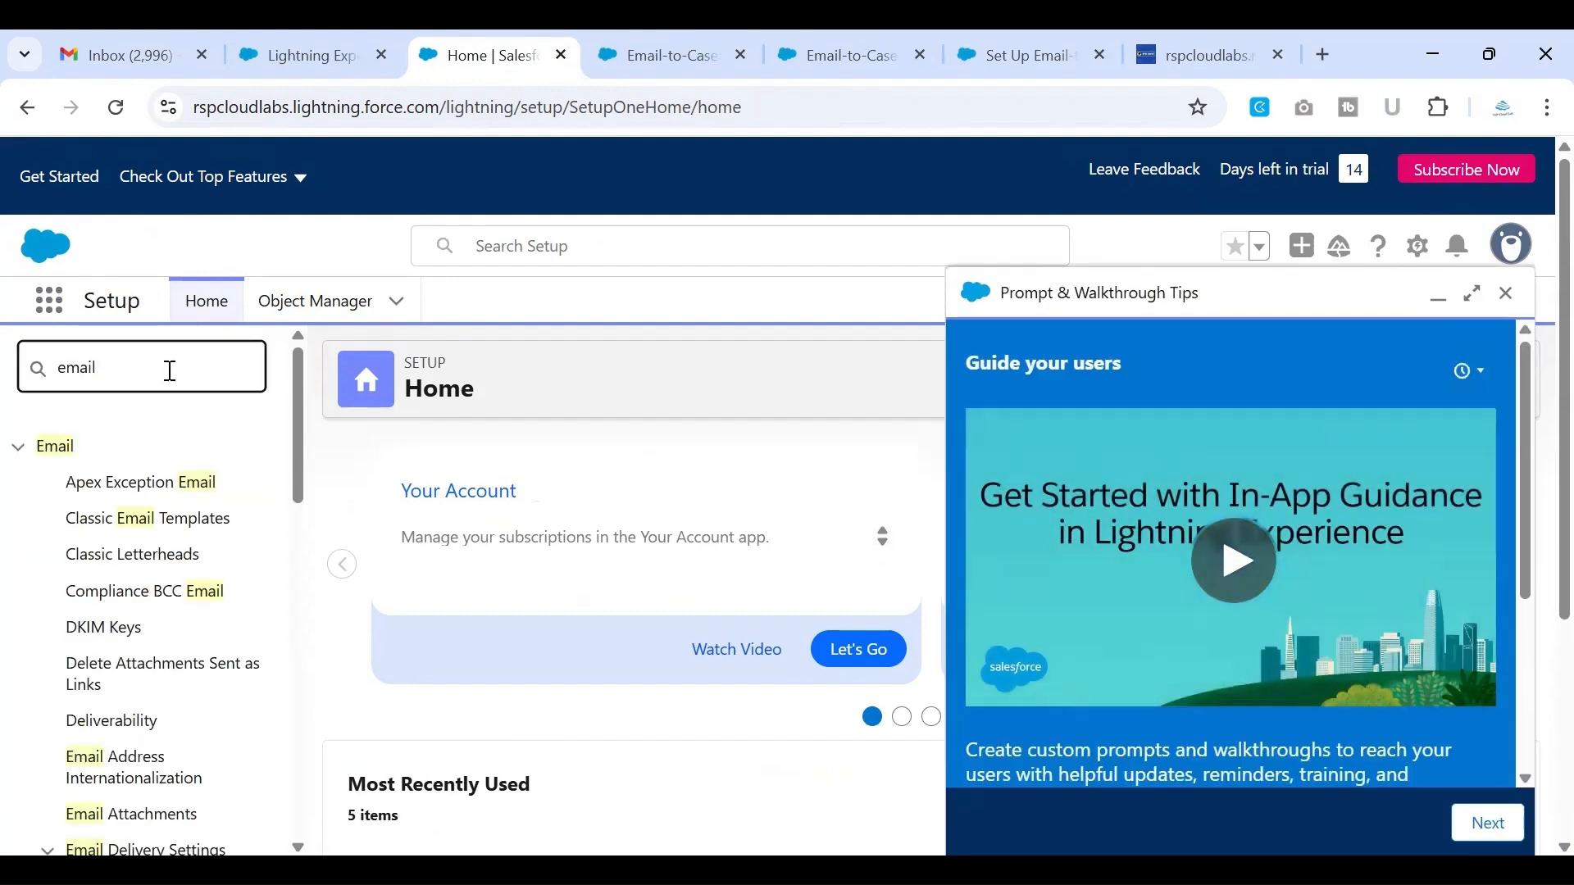
text(-to)
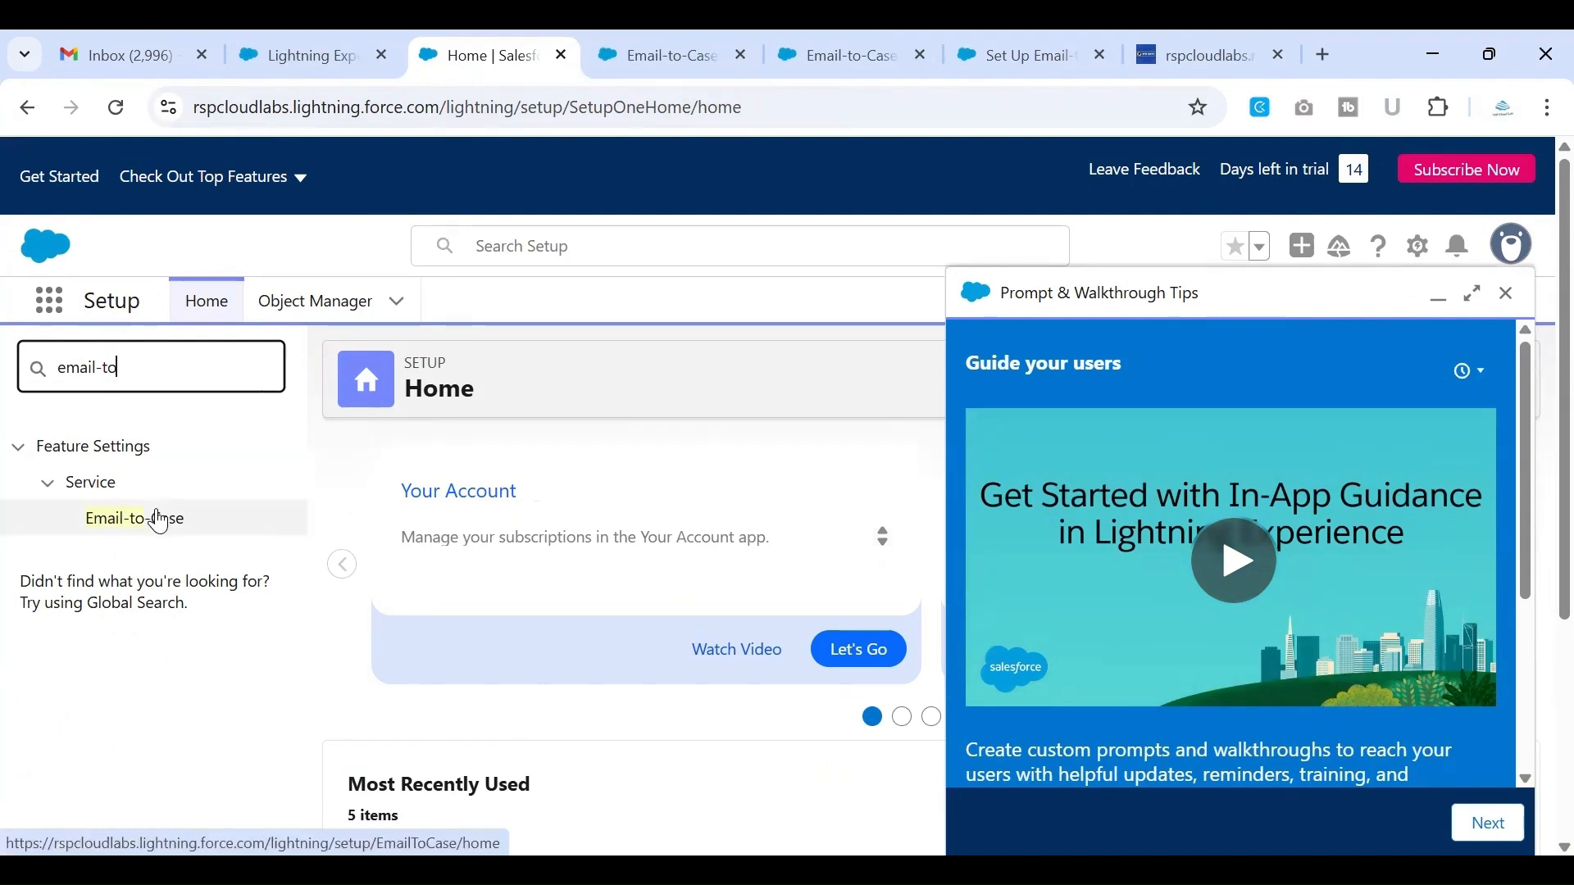
click(125, 525)
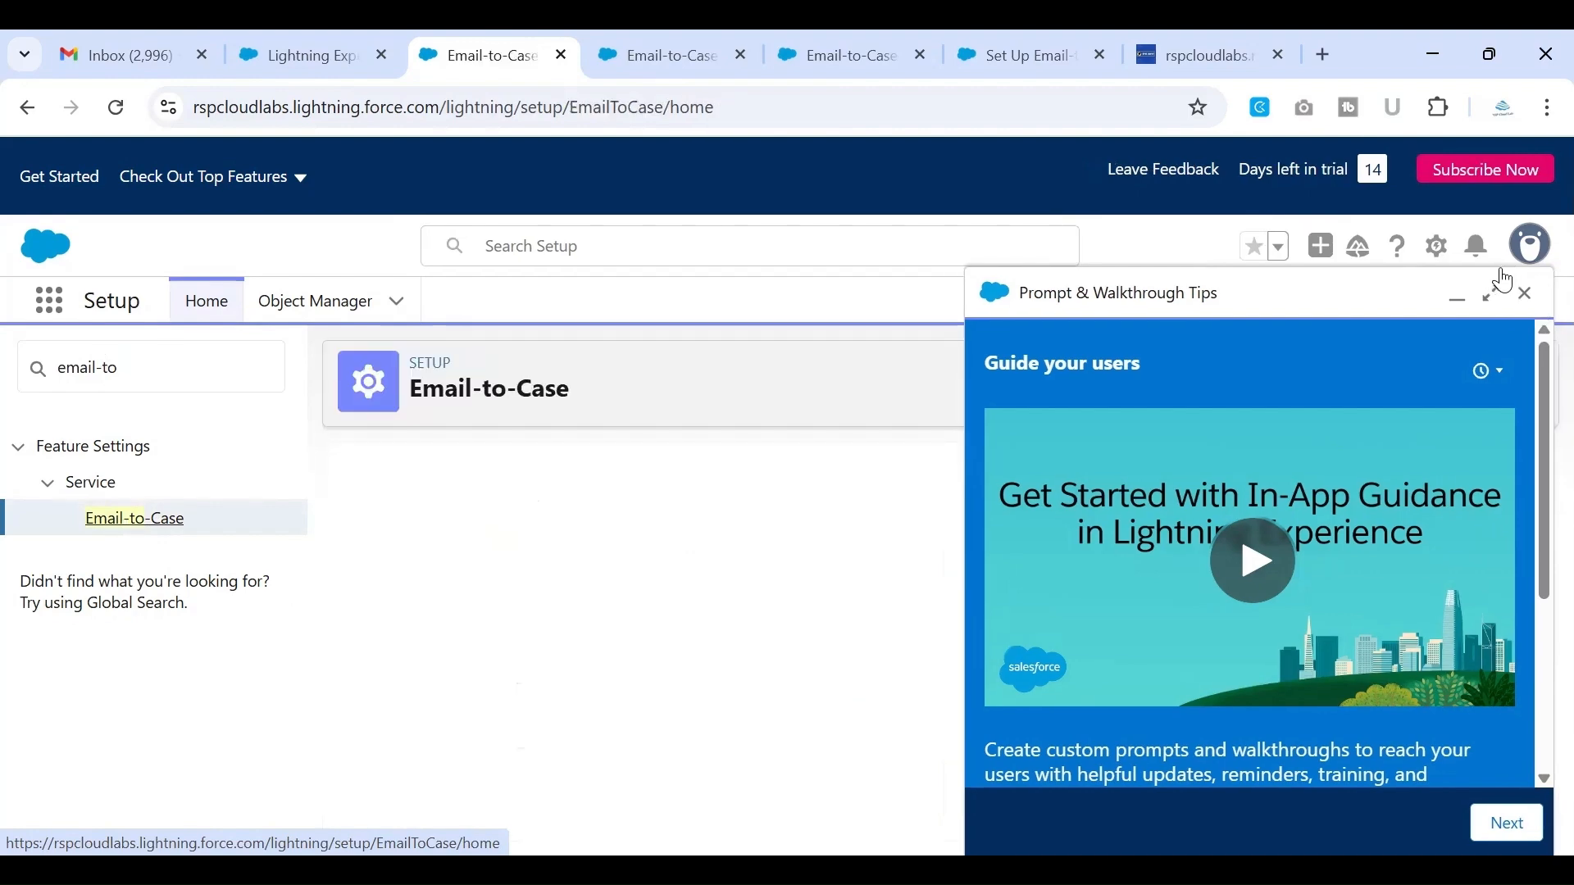
Dismiss the Prompt & Walkthrough Tips and continue past the introduction to the Email-to-Case Settings
click(1524, 294)
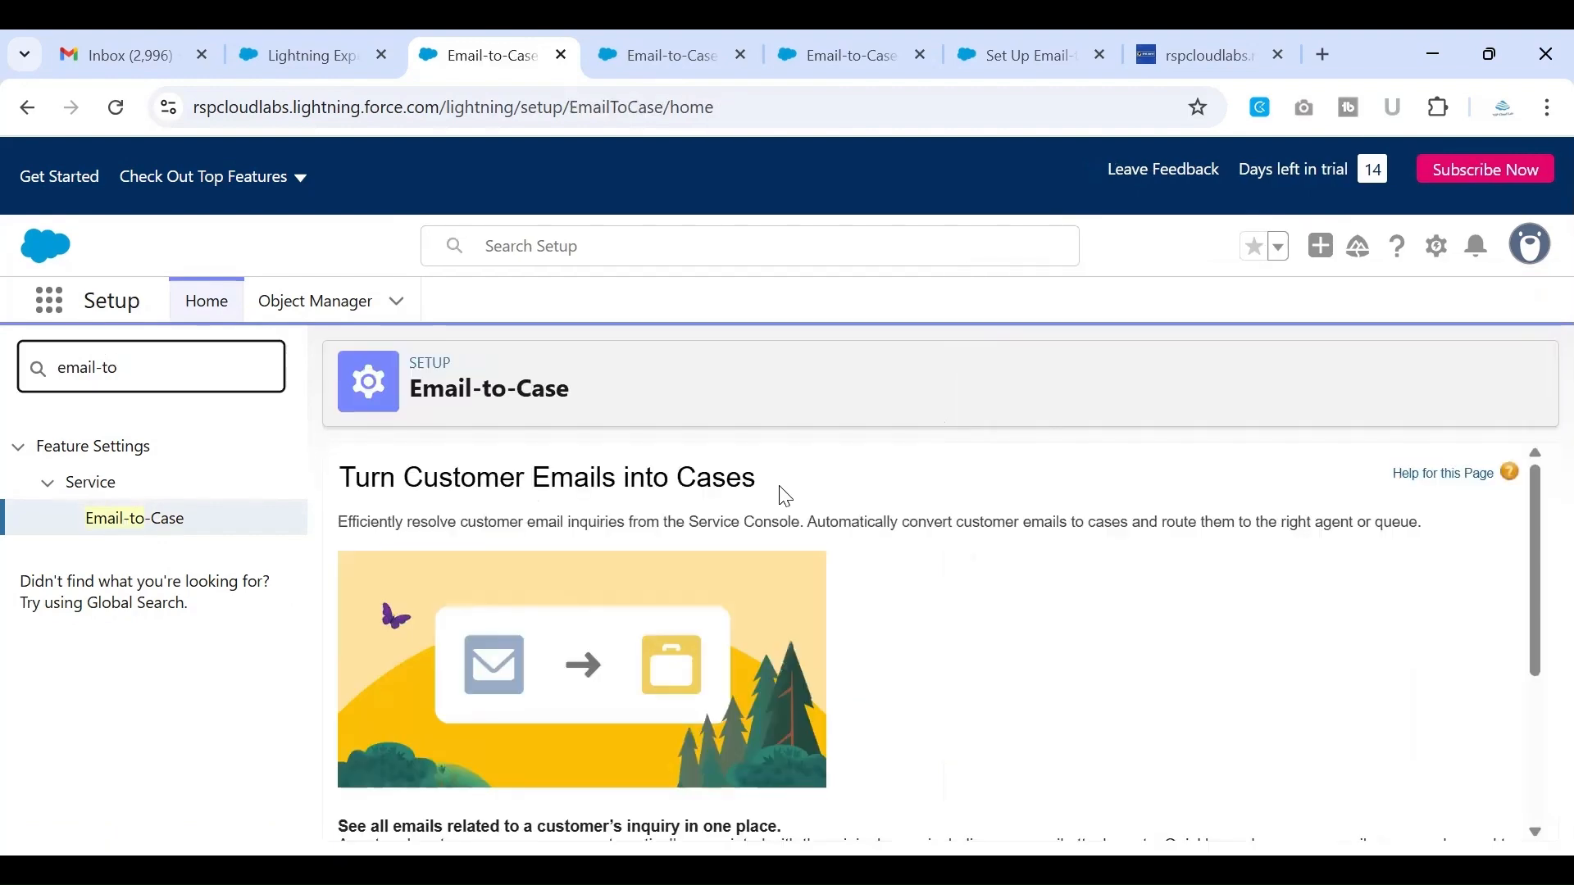
scroll(784, 496, down, 3)
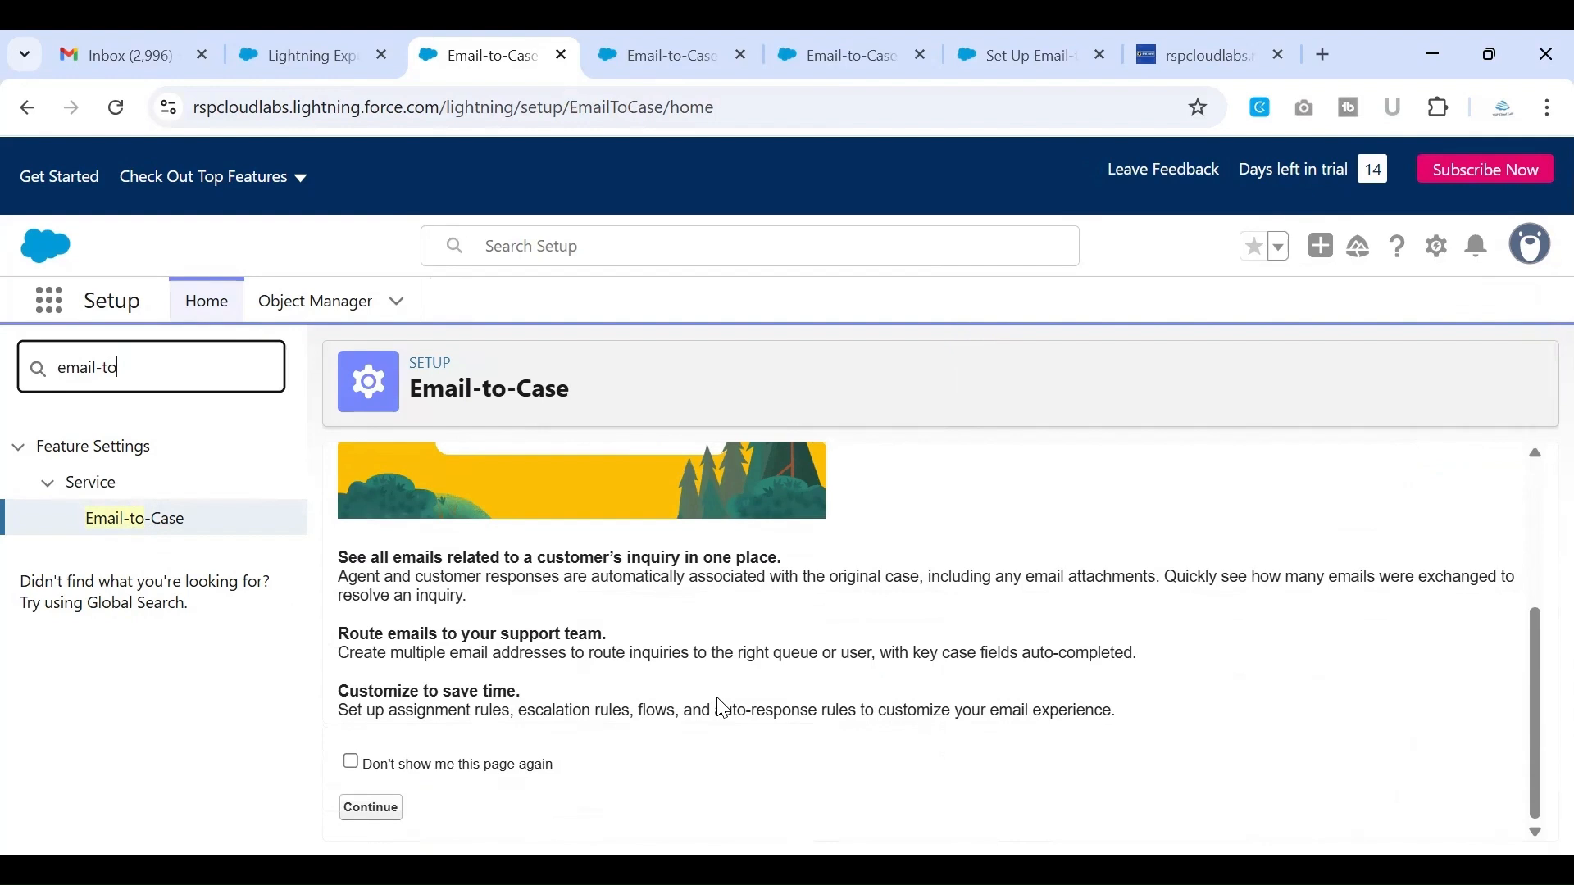
click(377, 810)
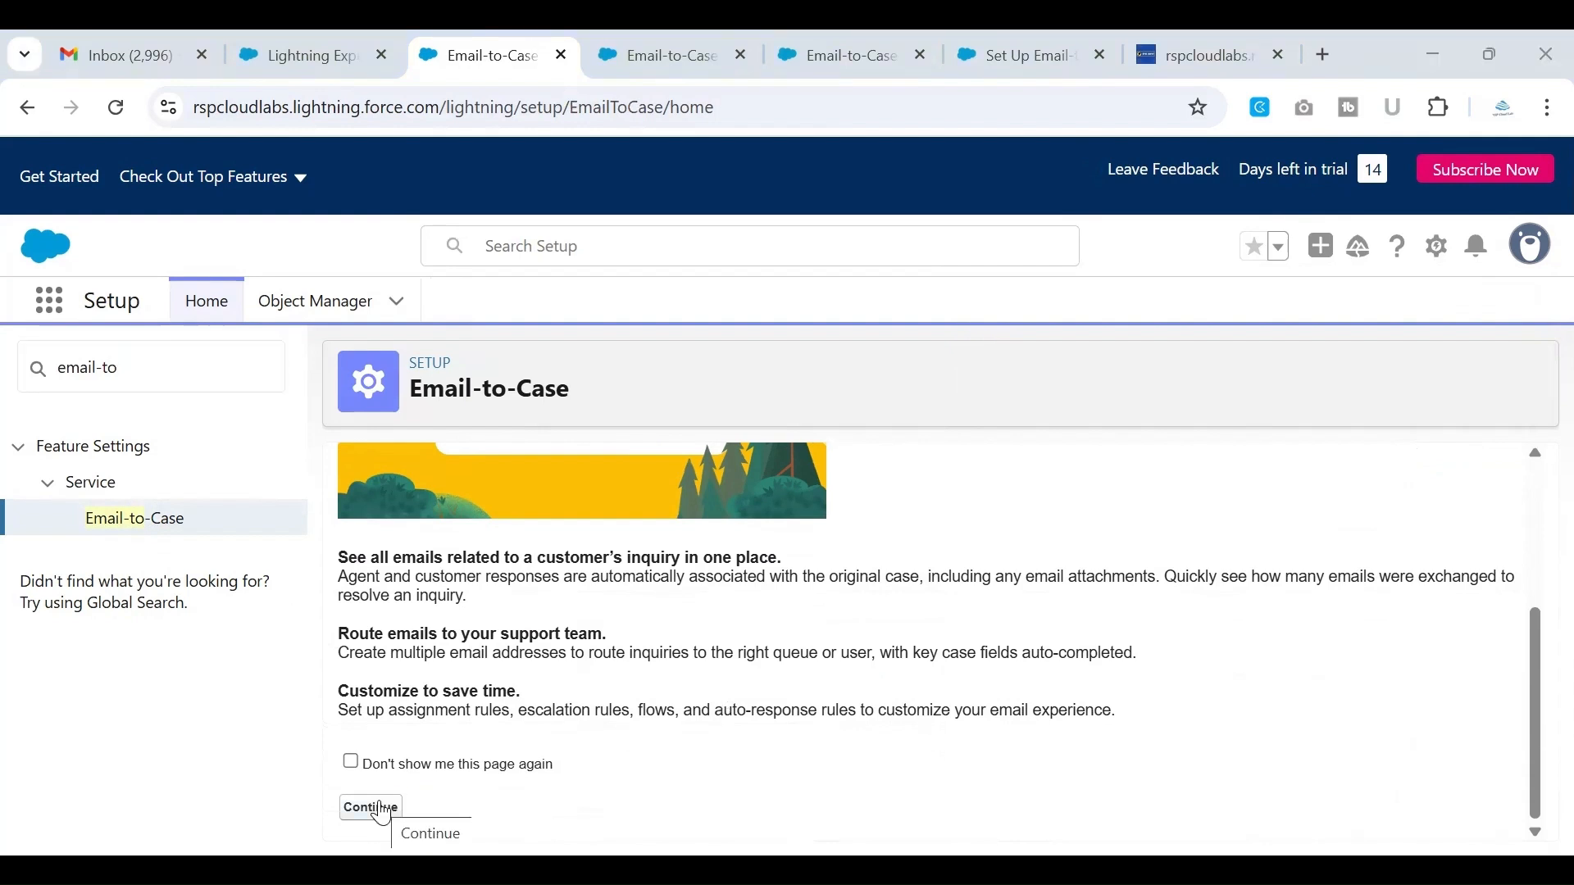
click(380, 812)
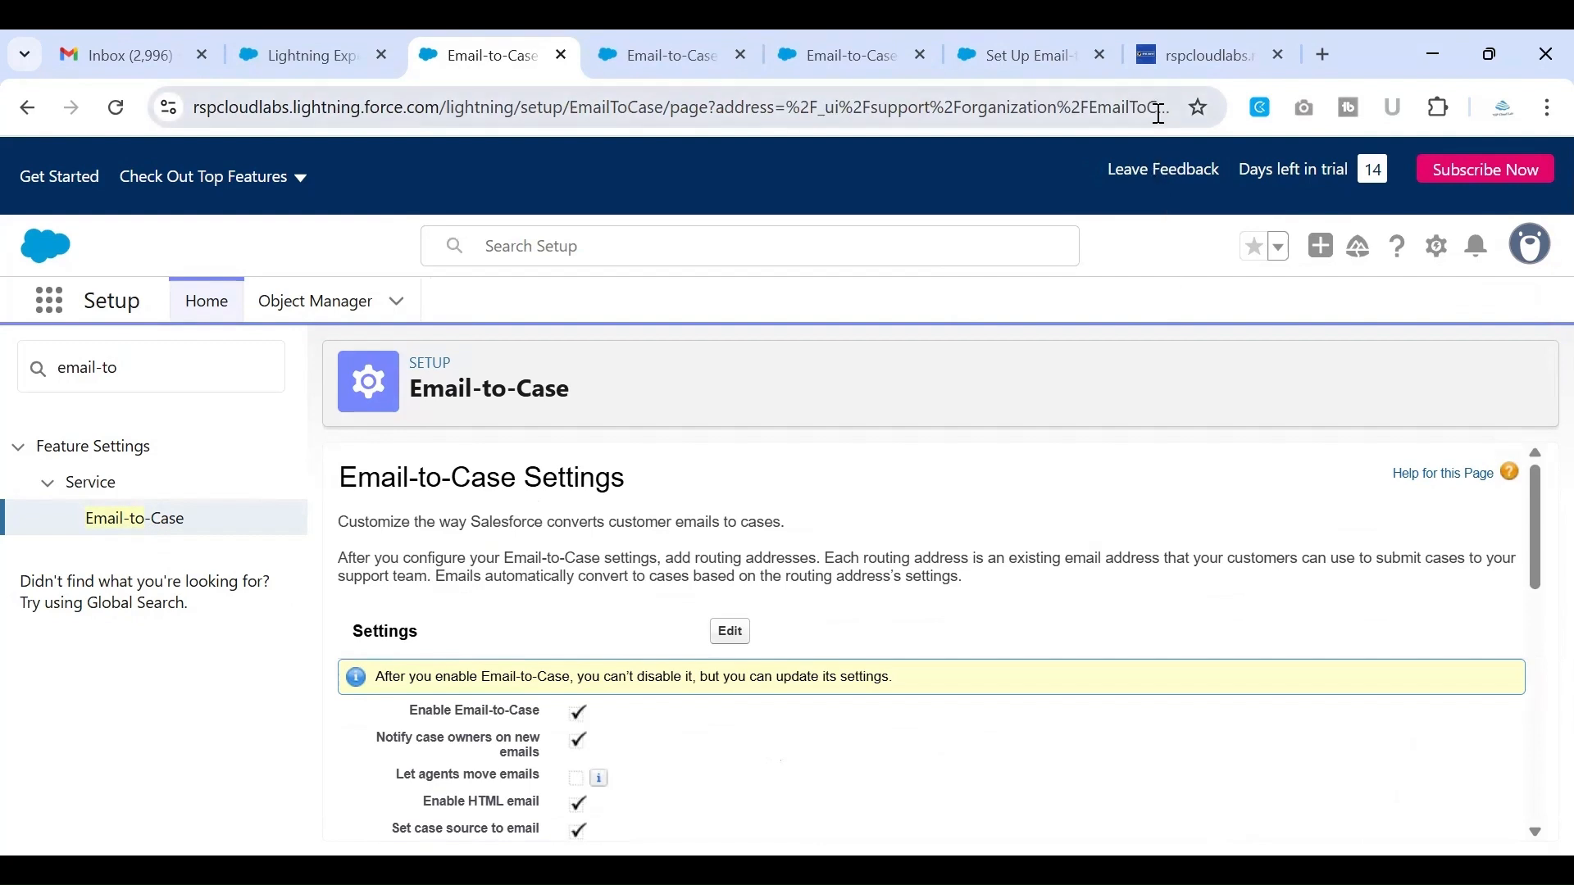
key(ctrl+minus)
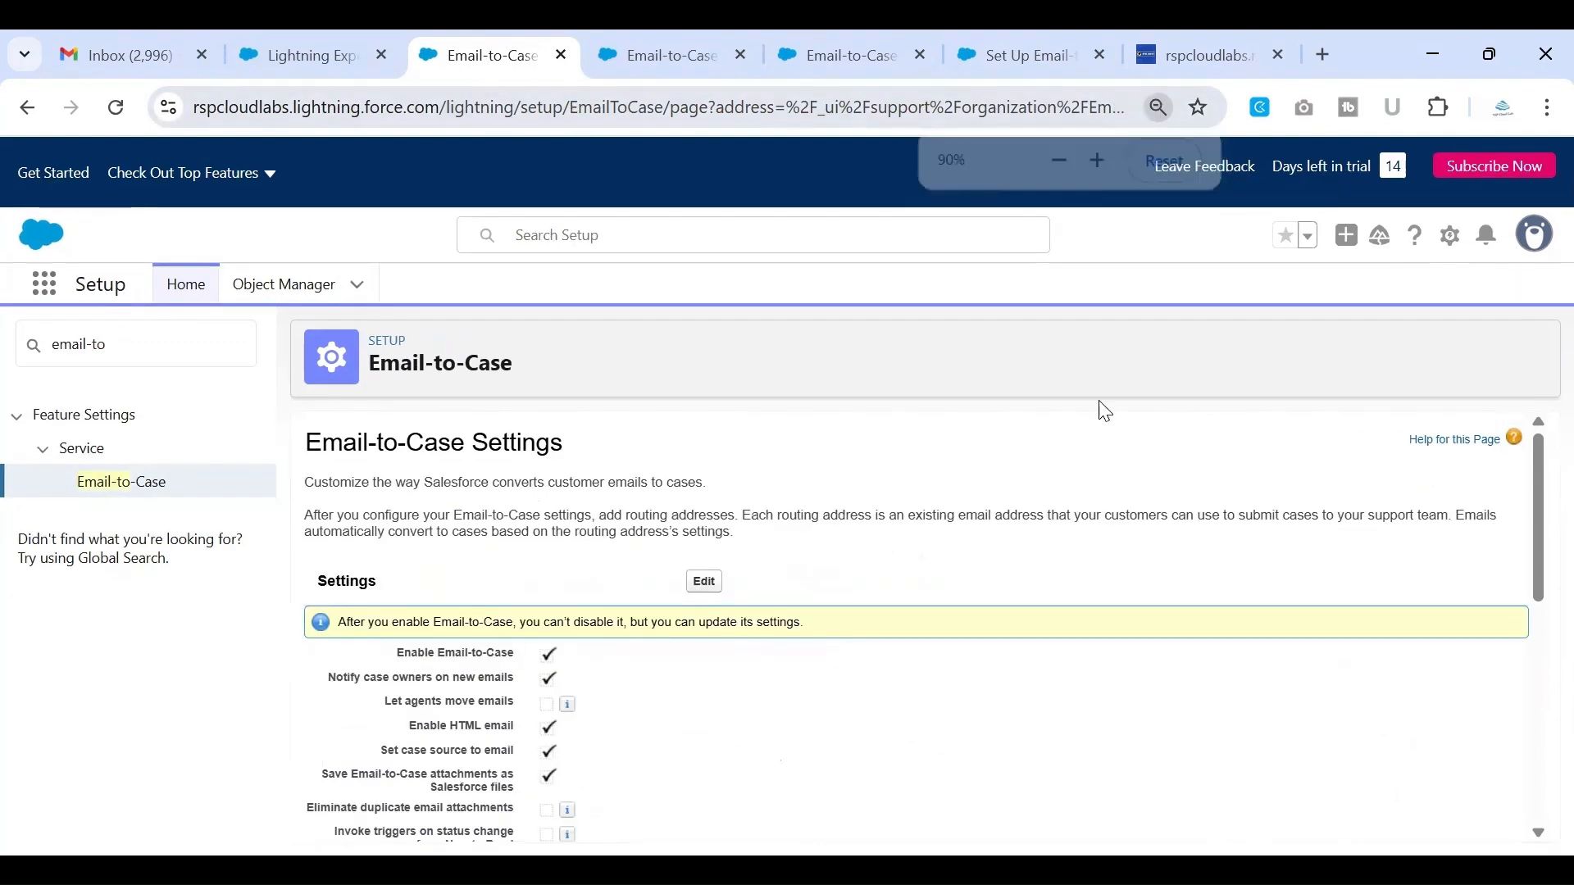
Read the Email-to-Case Settings introduction about routing addresses and the Settings list, including the Enable Email-to-Case option
scroll(1074, 541, down, 1)
scroll(1079, 547, up, 1)
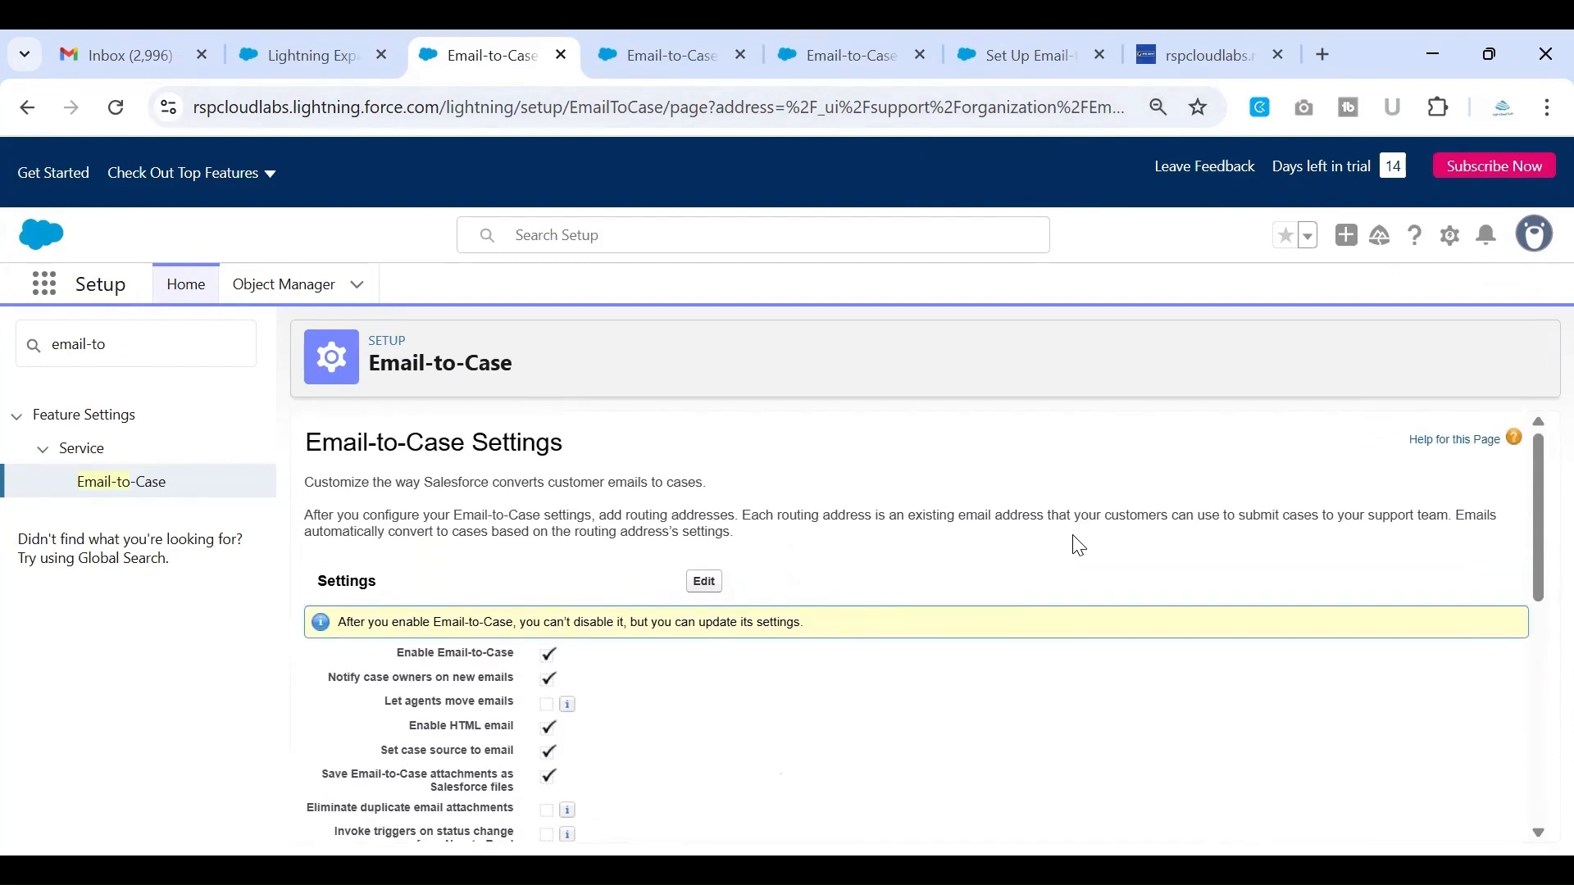
scroll(1079, 545, down, 2)
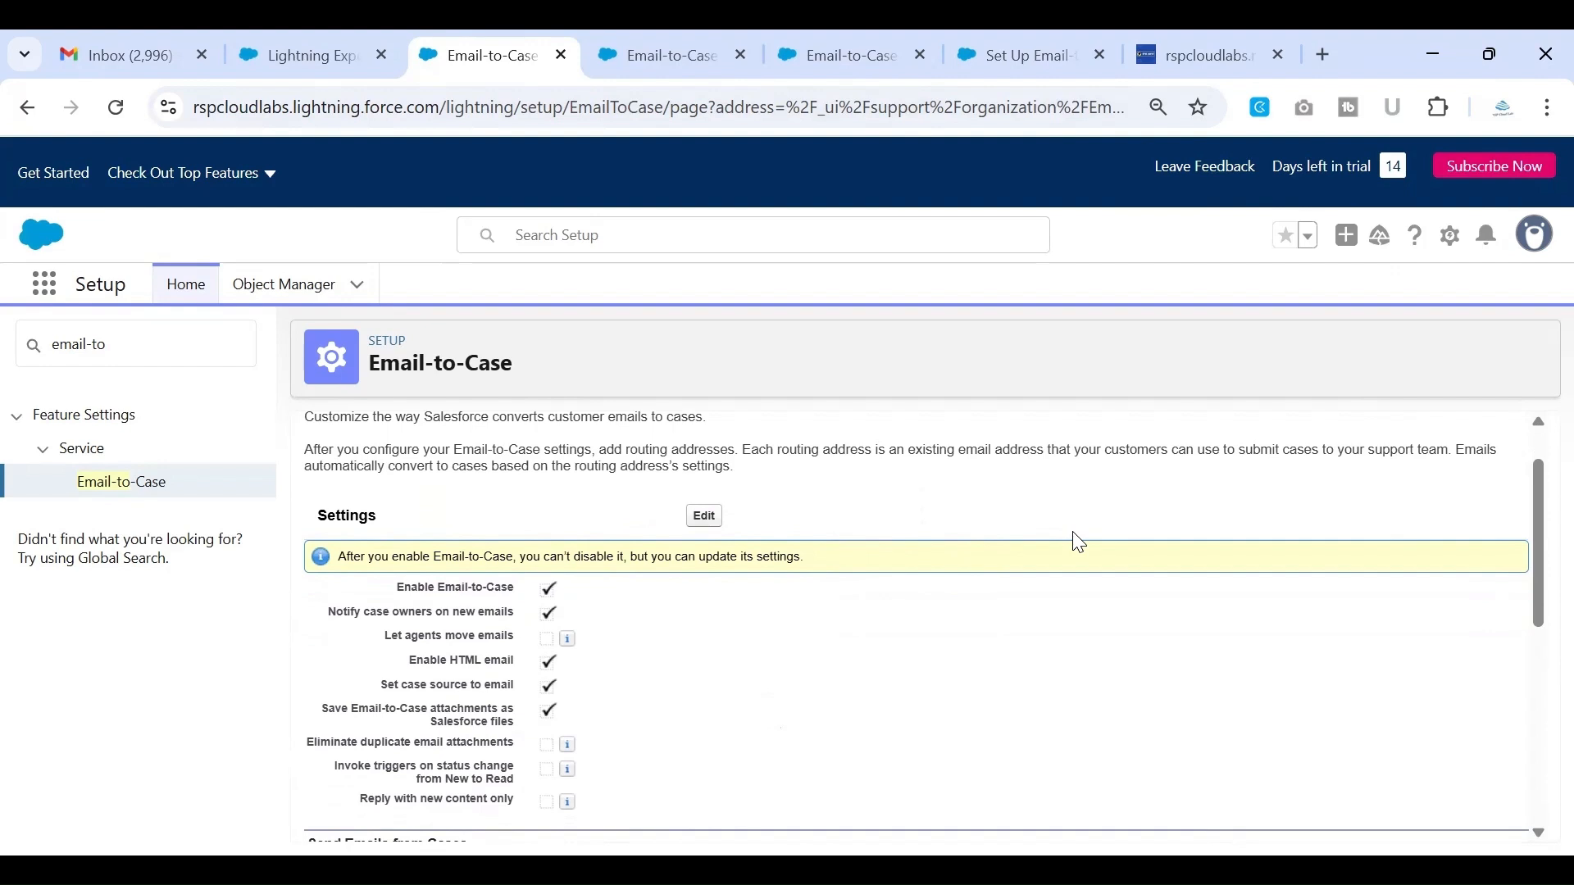
scroll(1079, 544, up, 1)
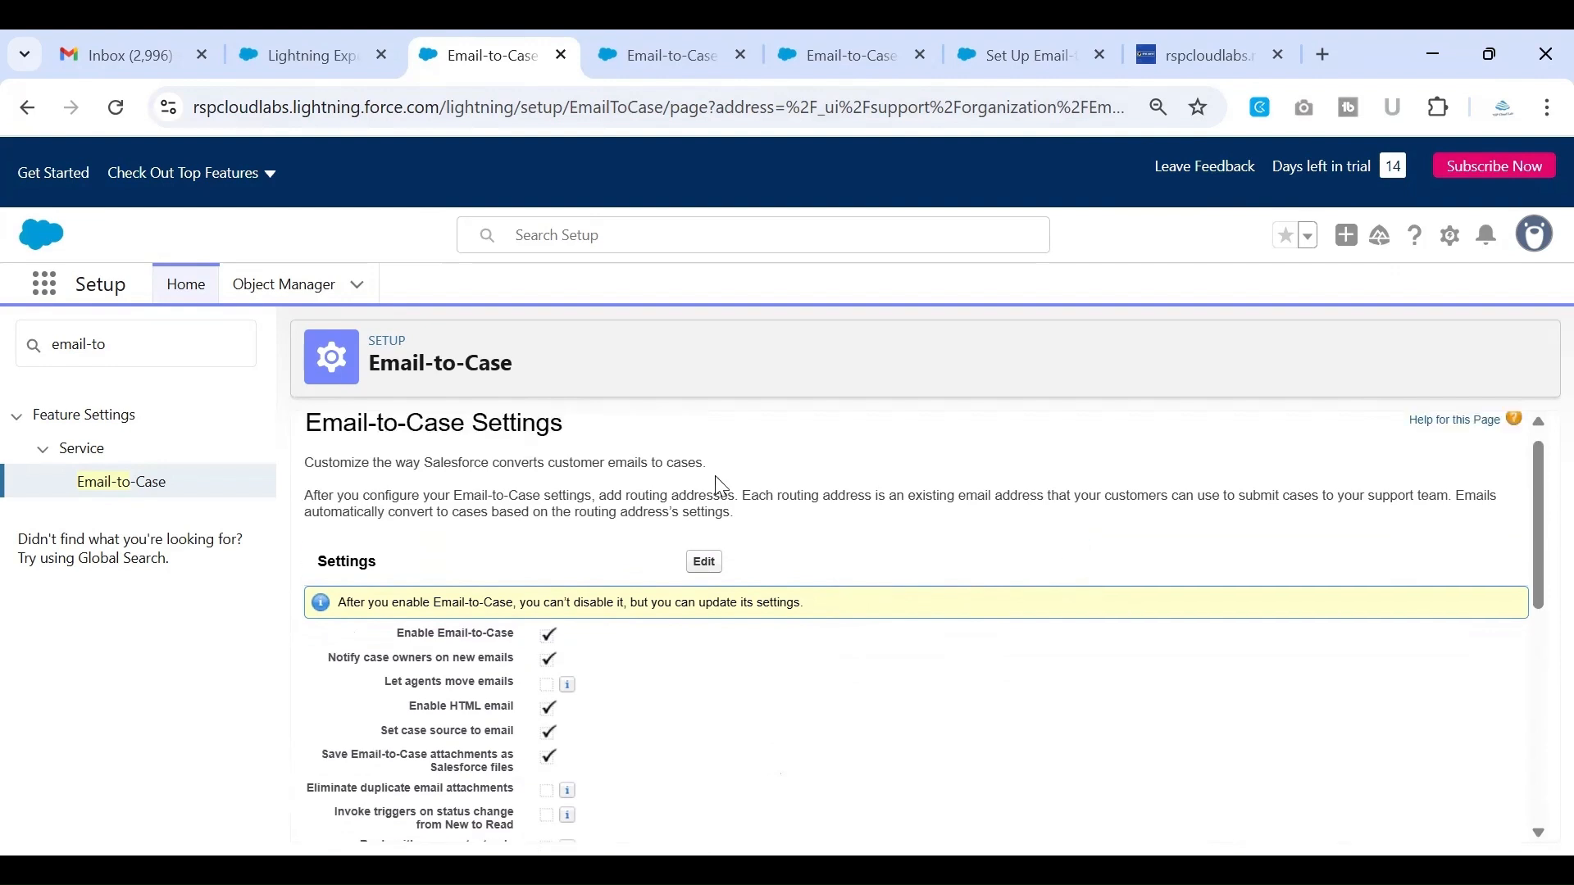
drag(736, 497, 537, 506)
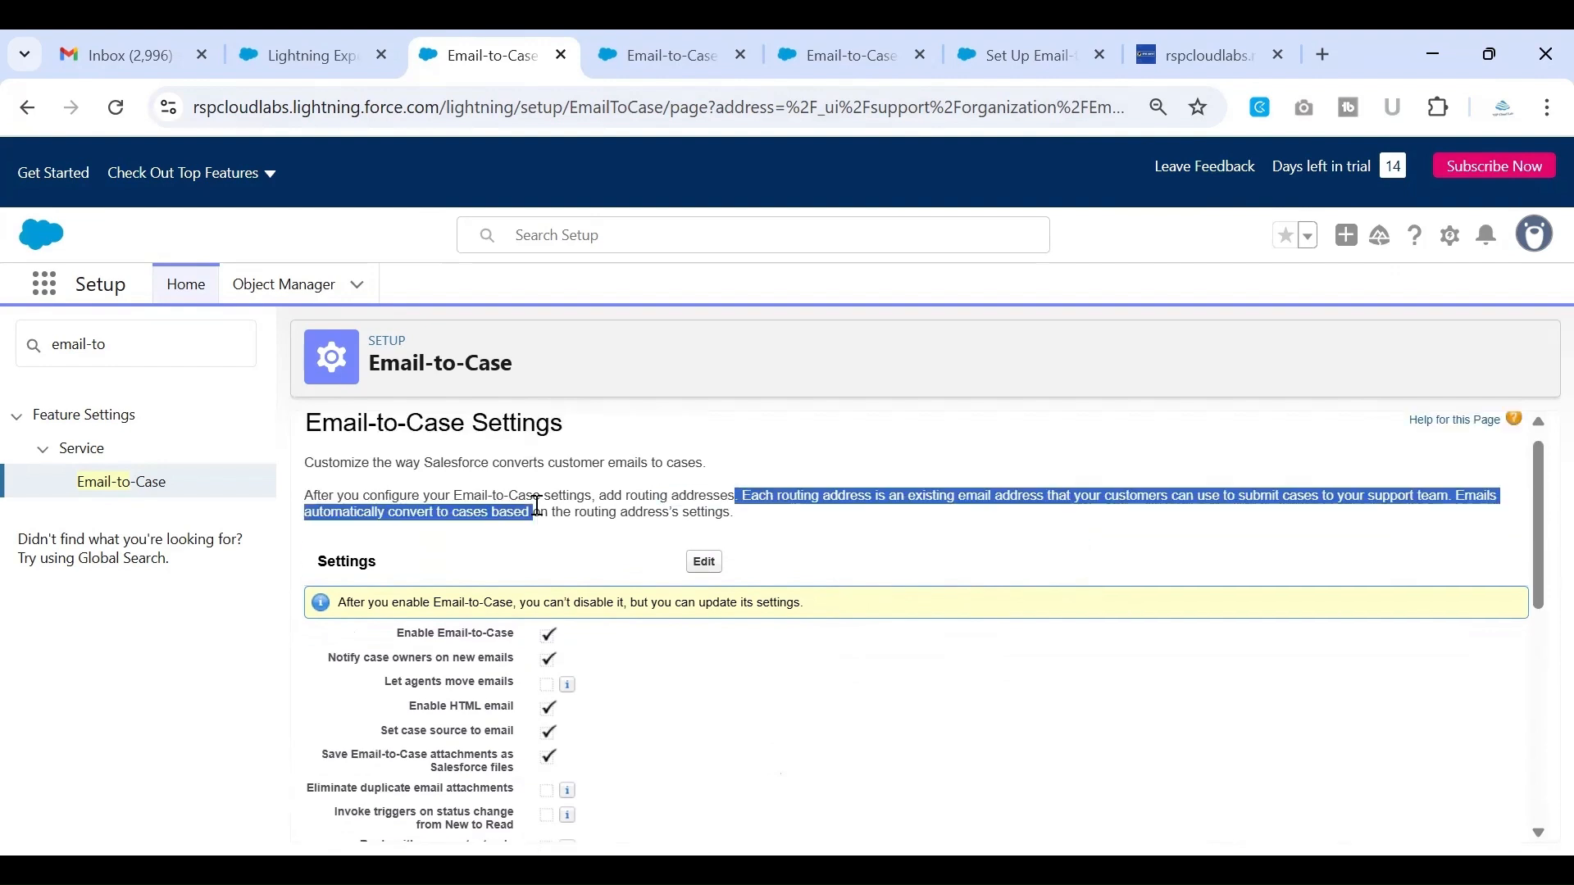
click(427, 555)
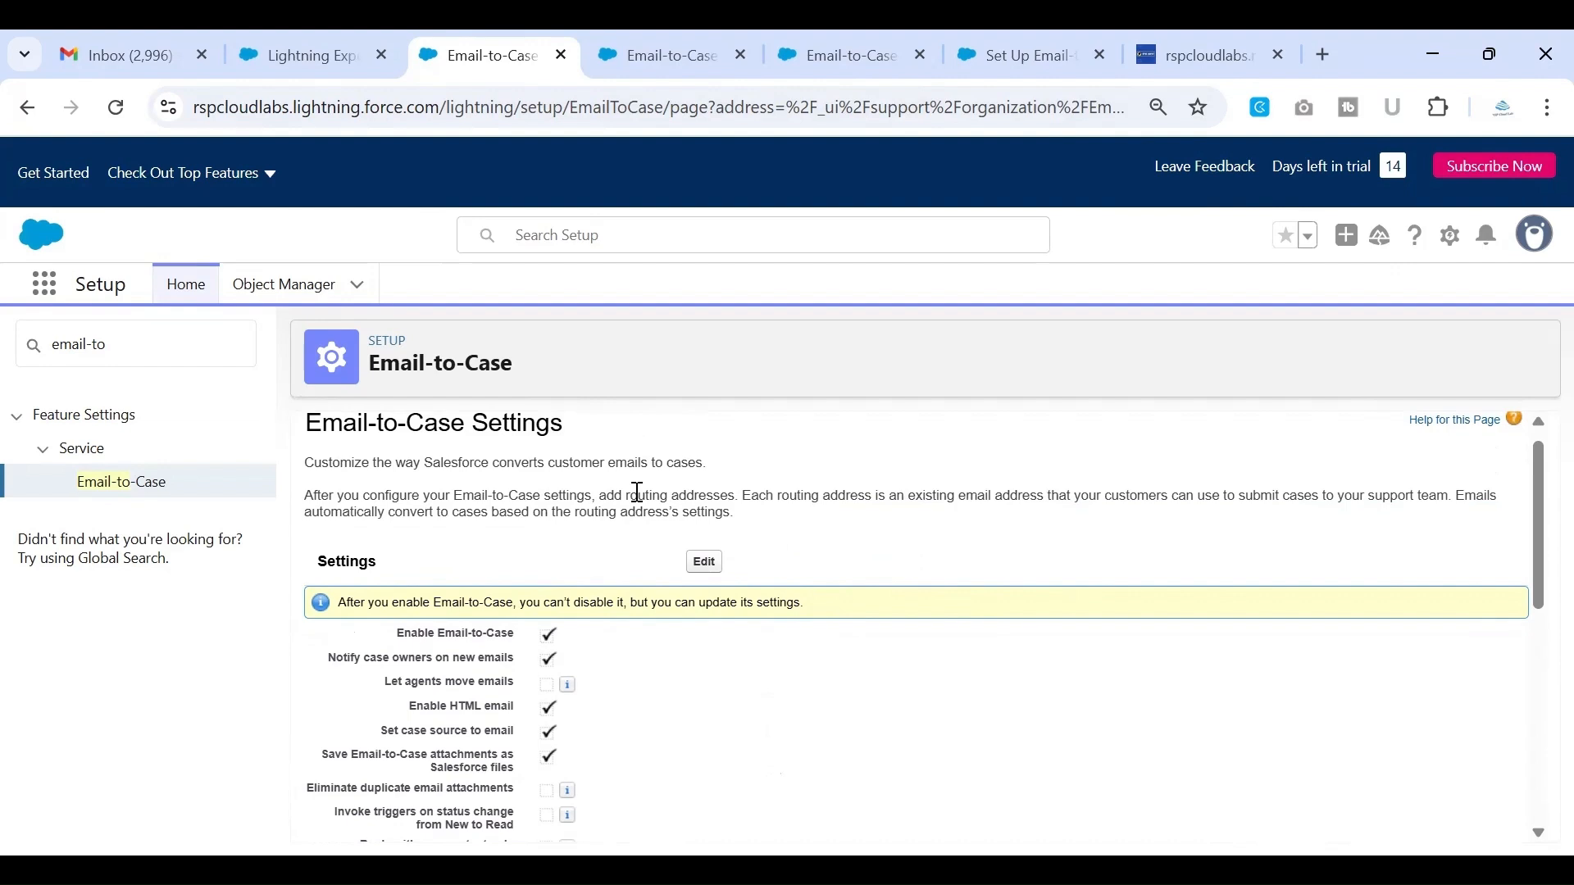
scroll(638, 490, down, 1)
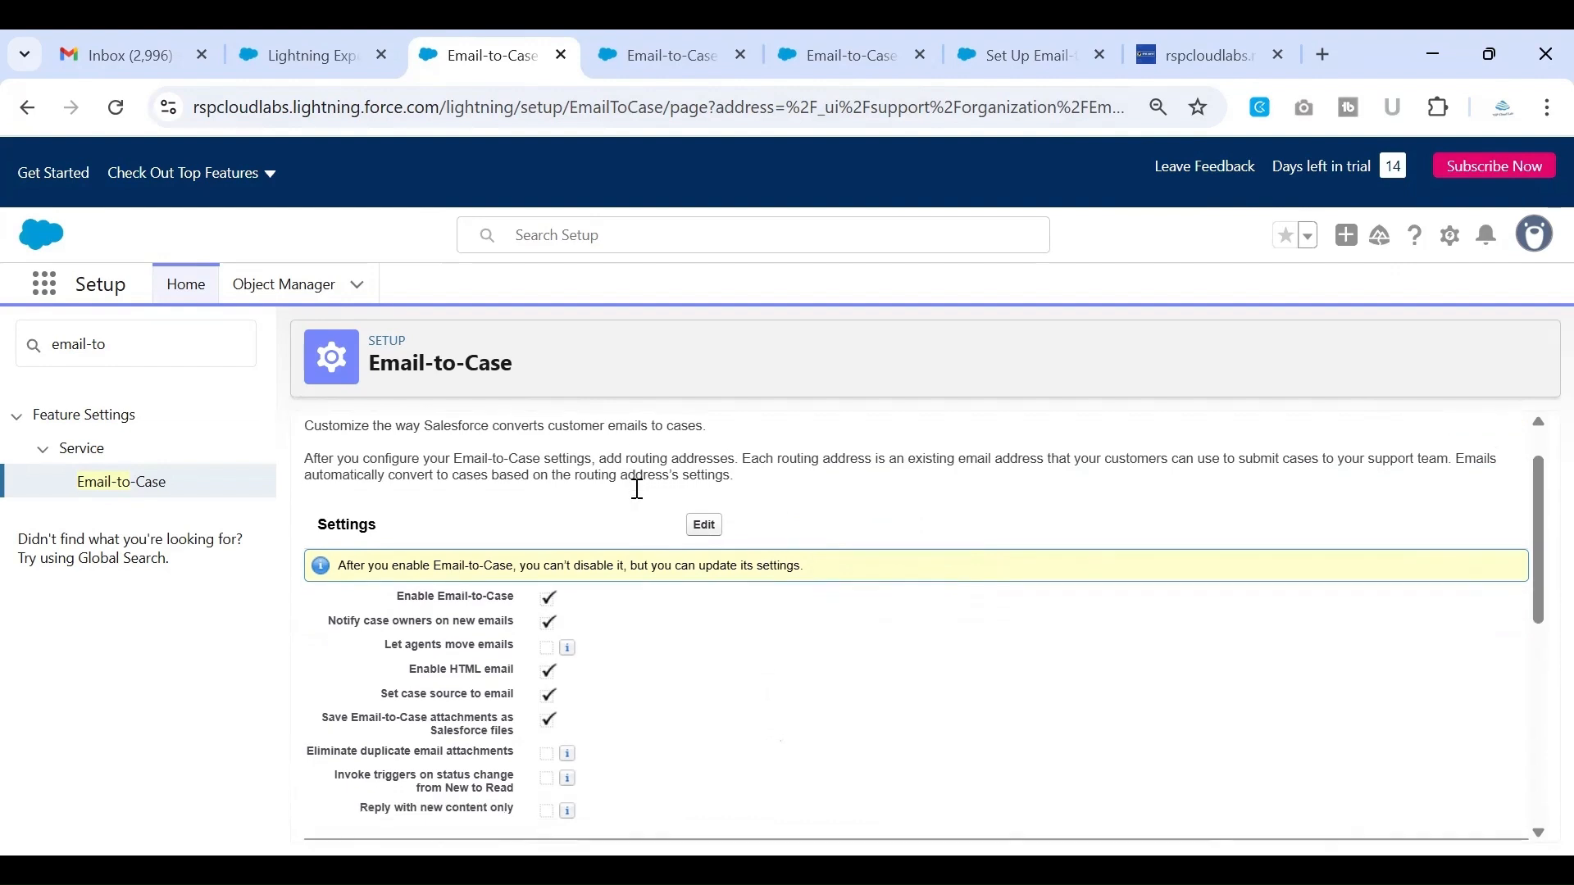
scroll(638, 489, down, 1)
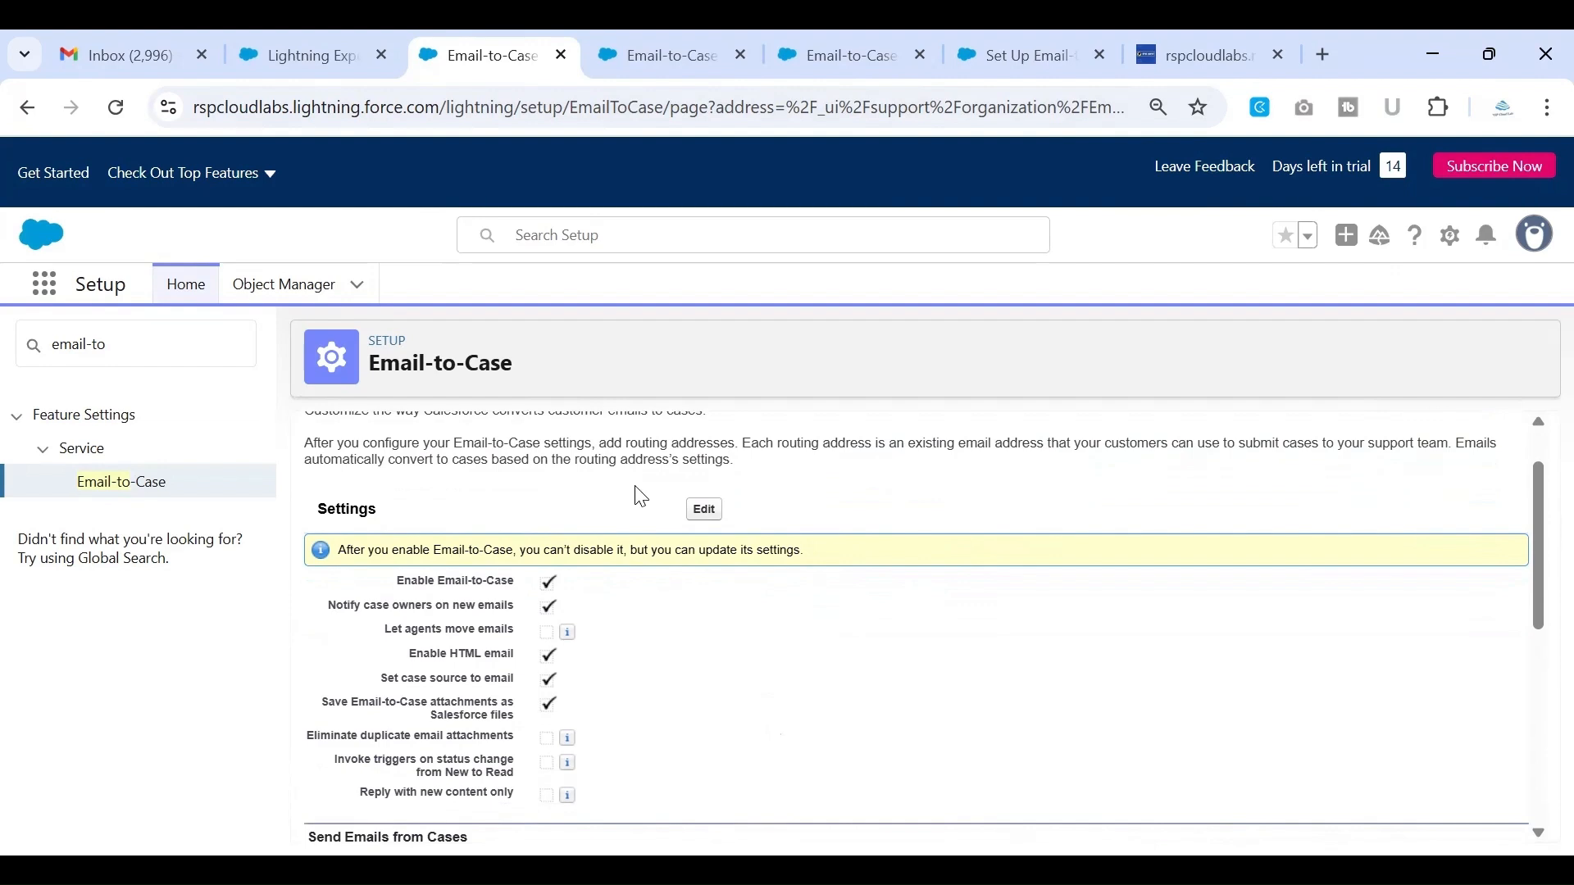
scroll(638, 492, down, 1)
scroll(641, 497, down, 2)
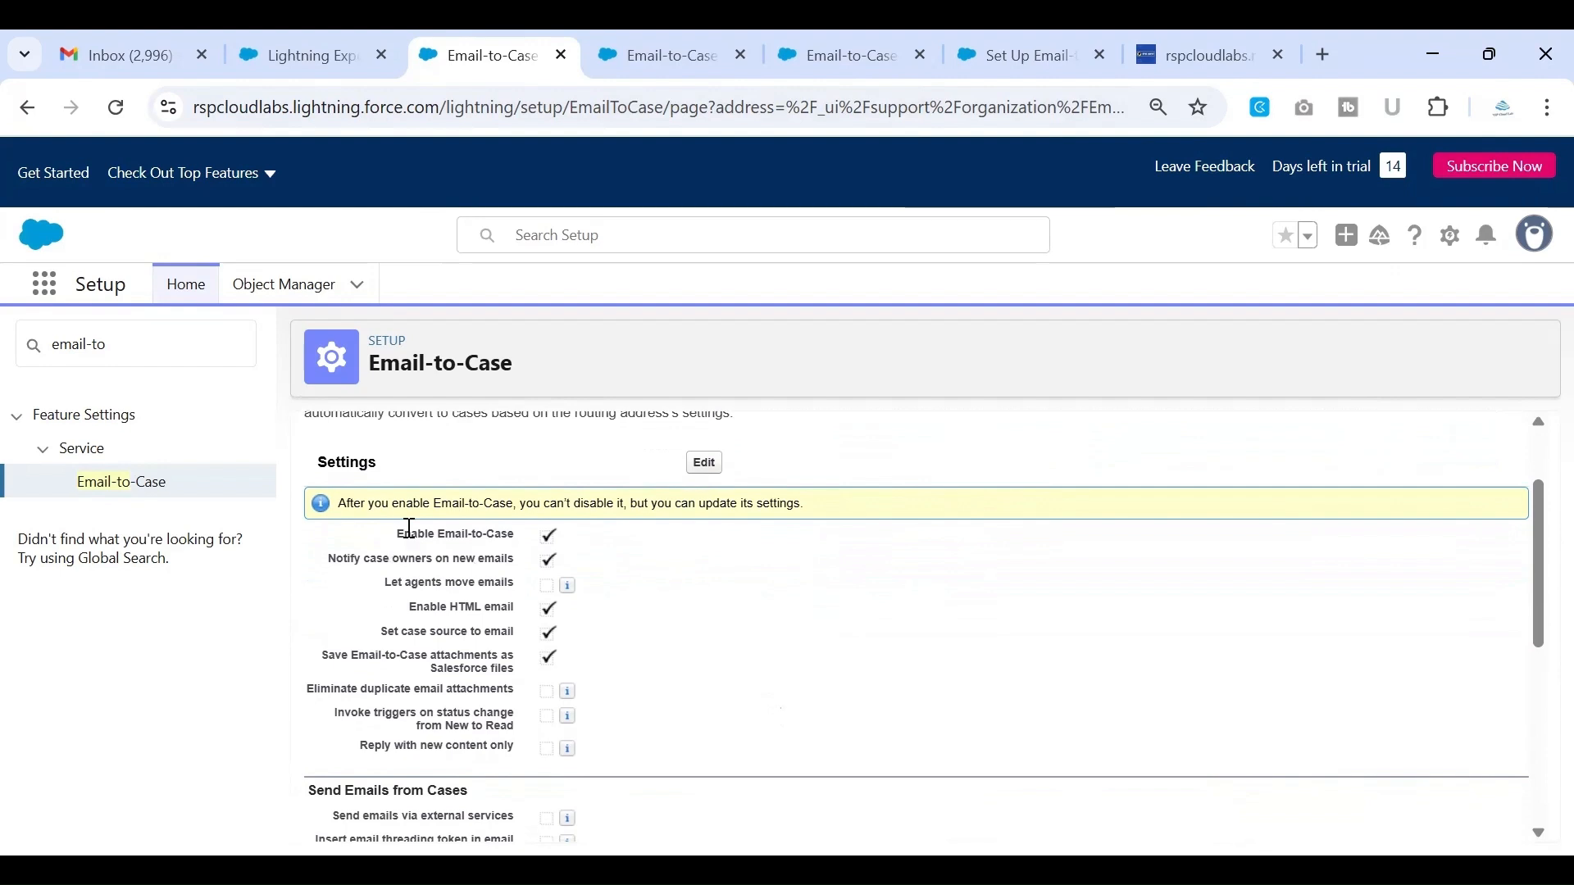
drag(399, 532, 515, 533)
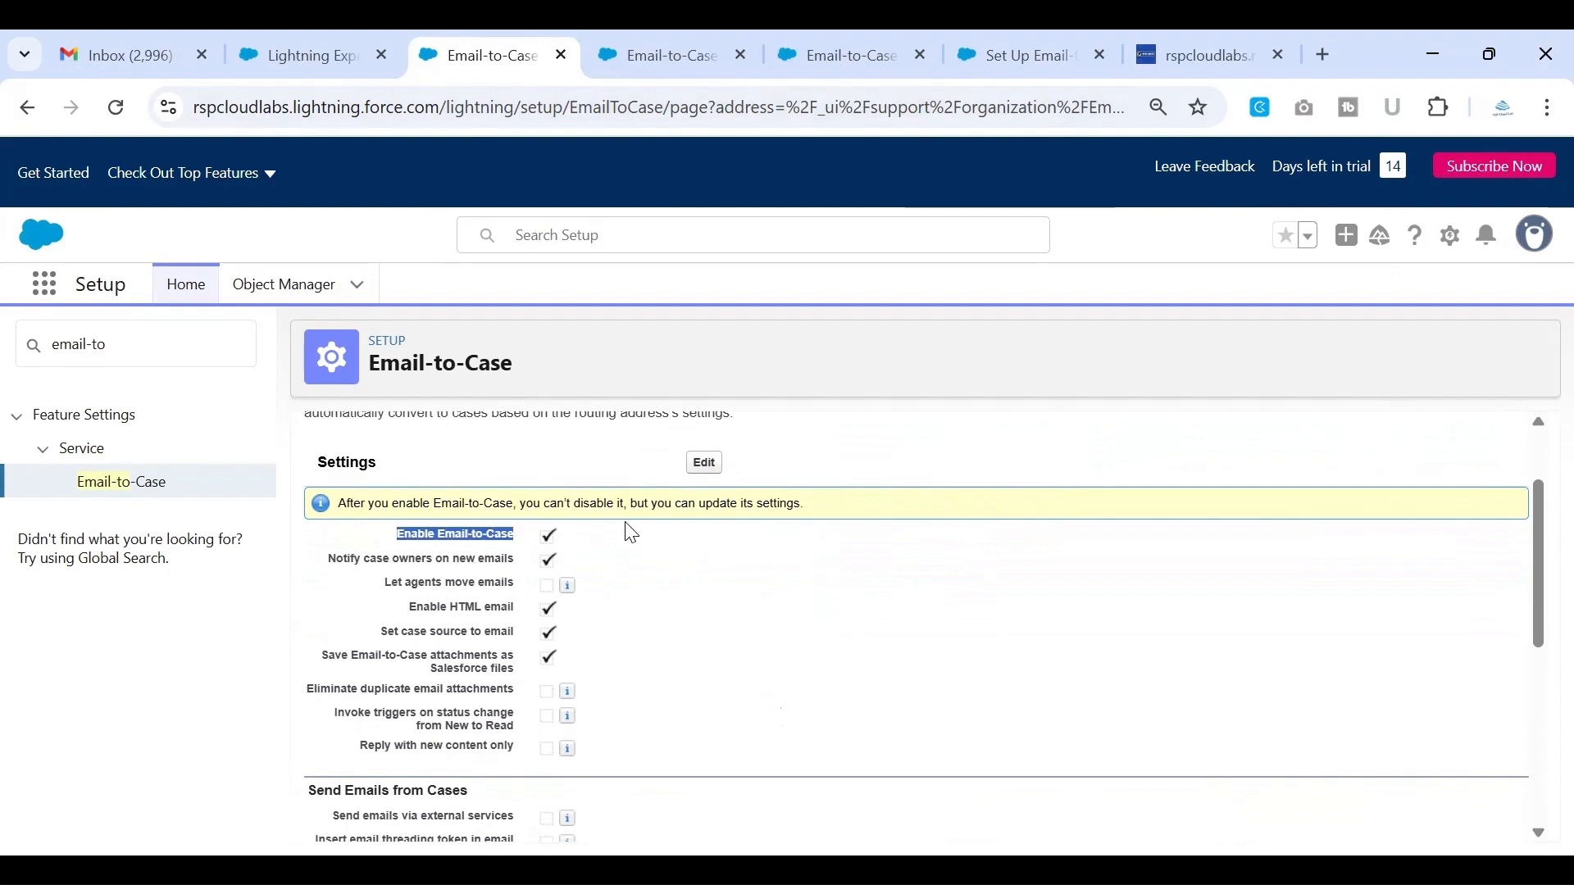
Open the Email-to-Case settings for editing, review the available options and leave the form without changing any
click(705, 464)
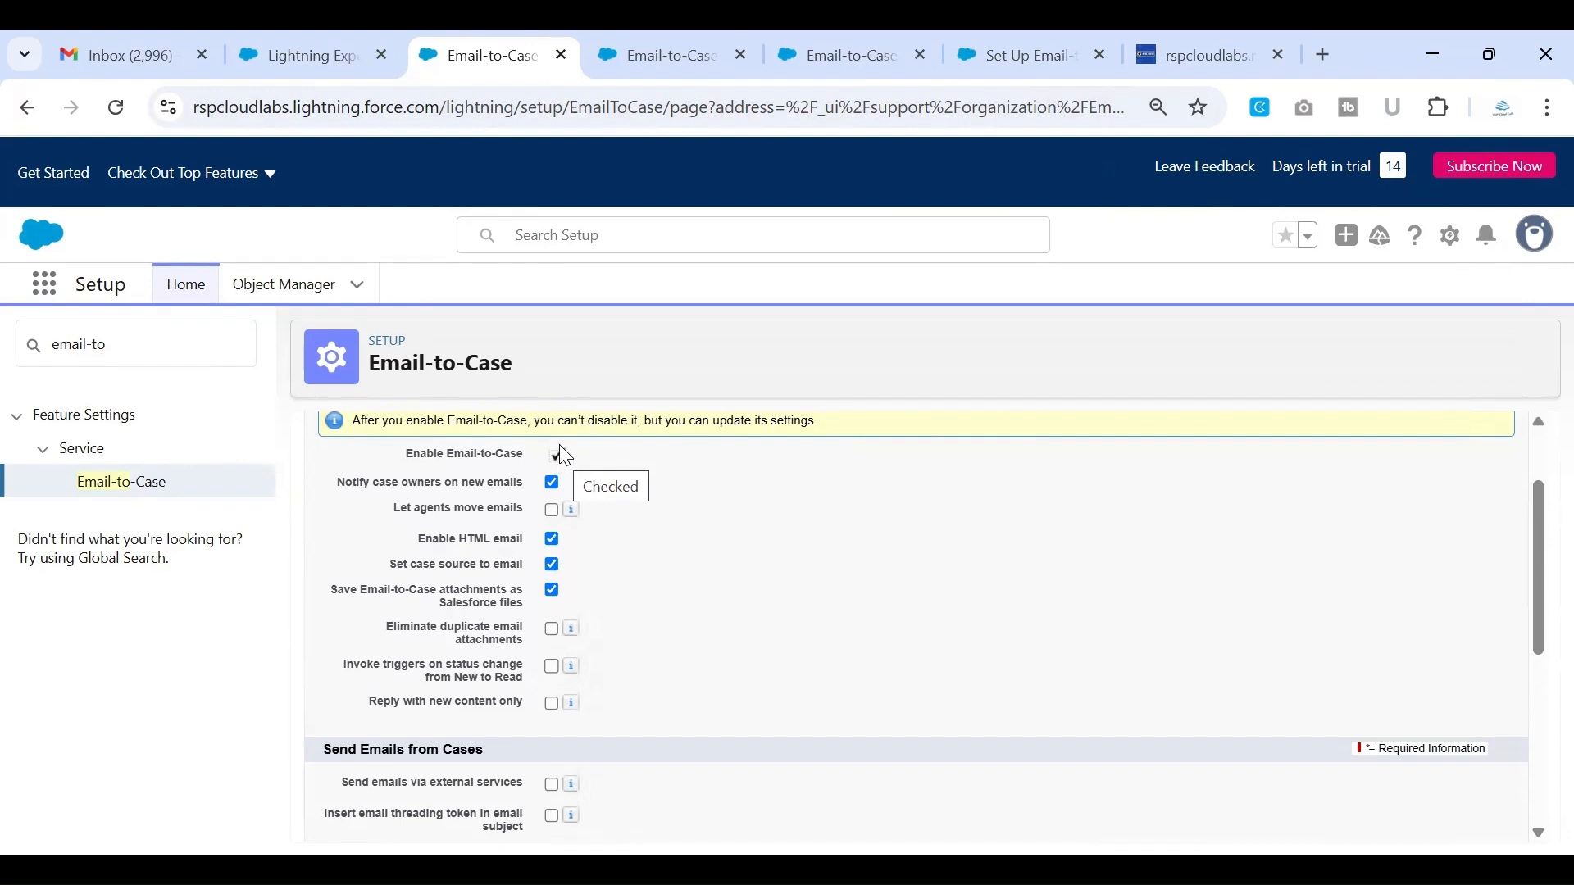
scroll(560, 447, up, 1)
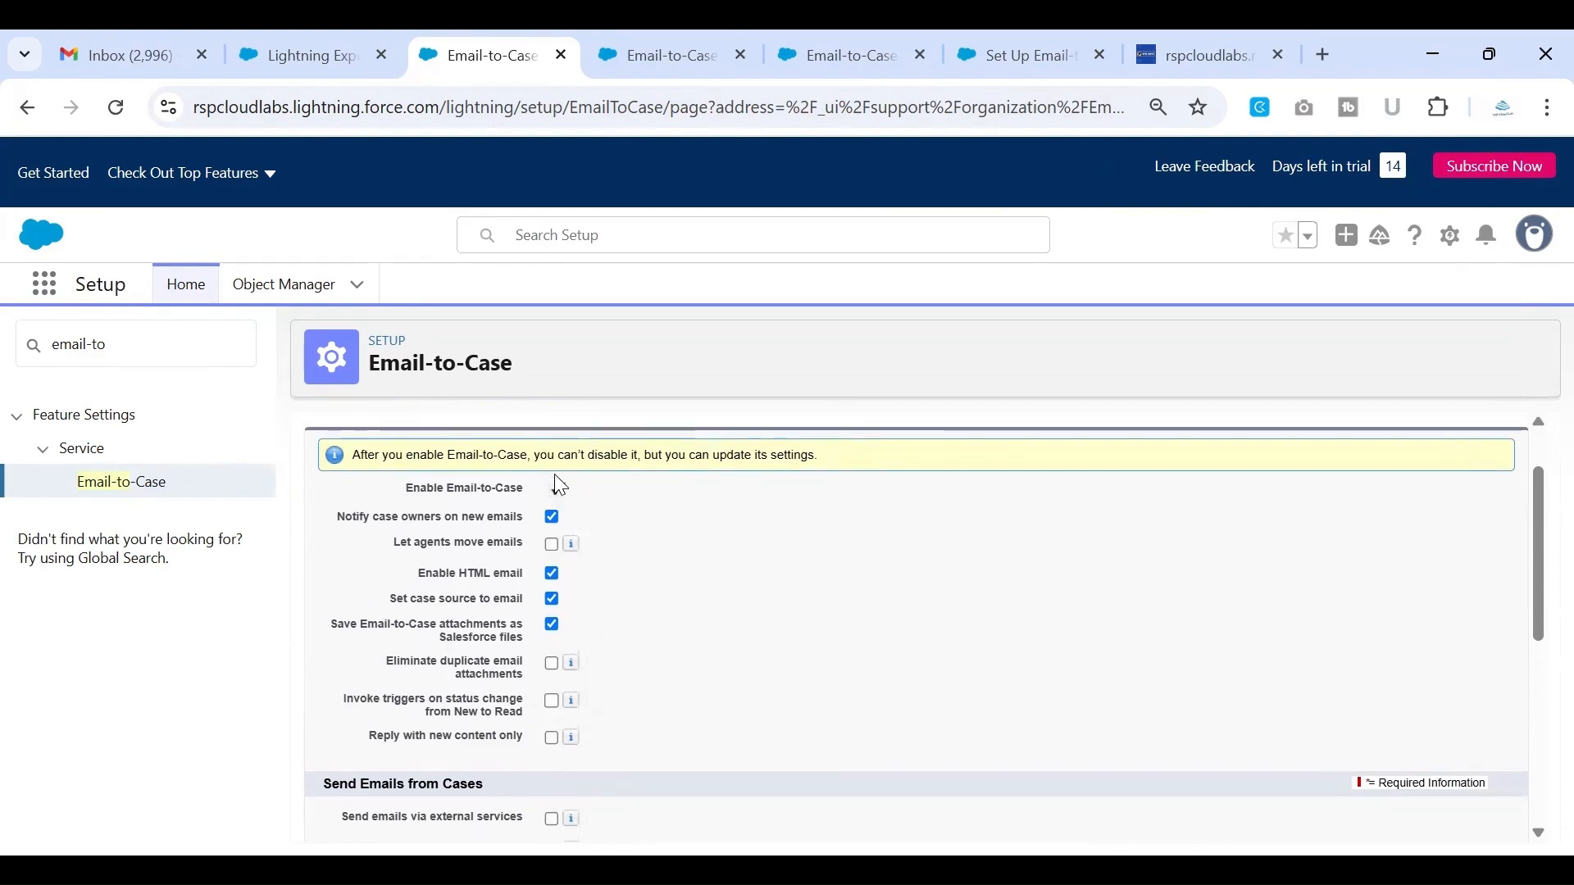
scroll(555, 474, down, 1)
scroll(555, 477, down, 2)
scroll(555, 476, up, 1)
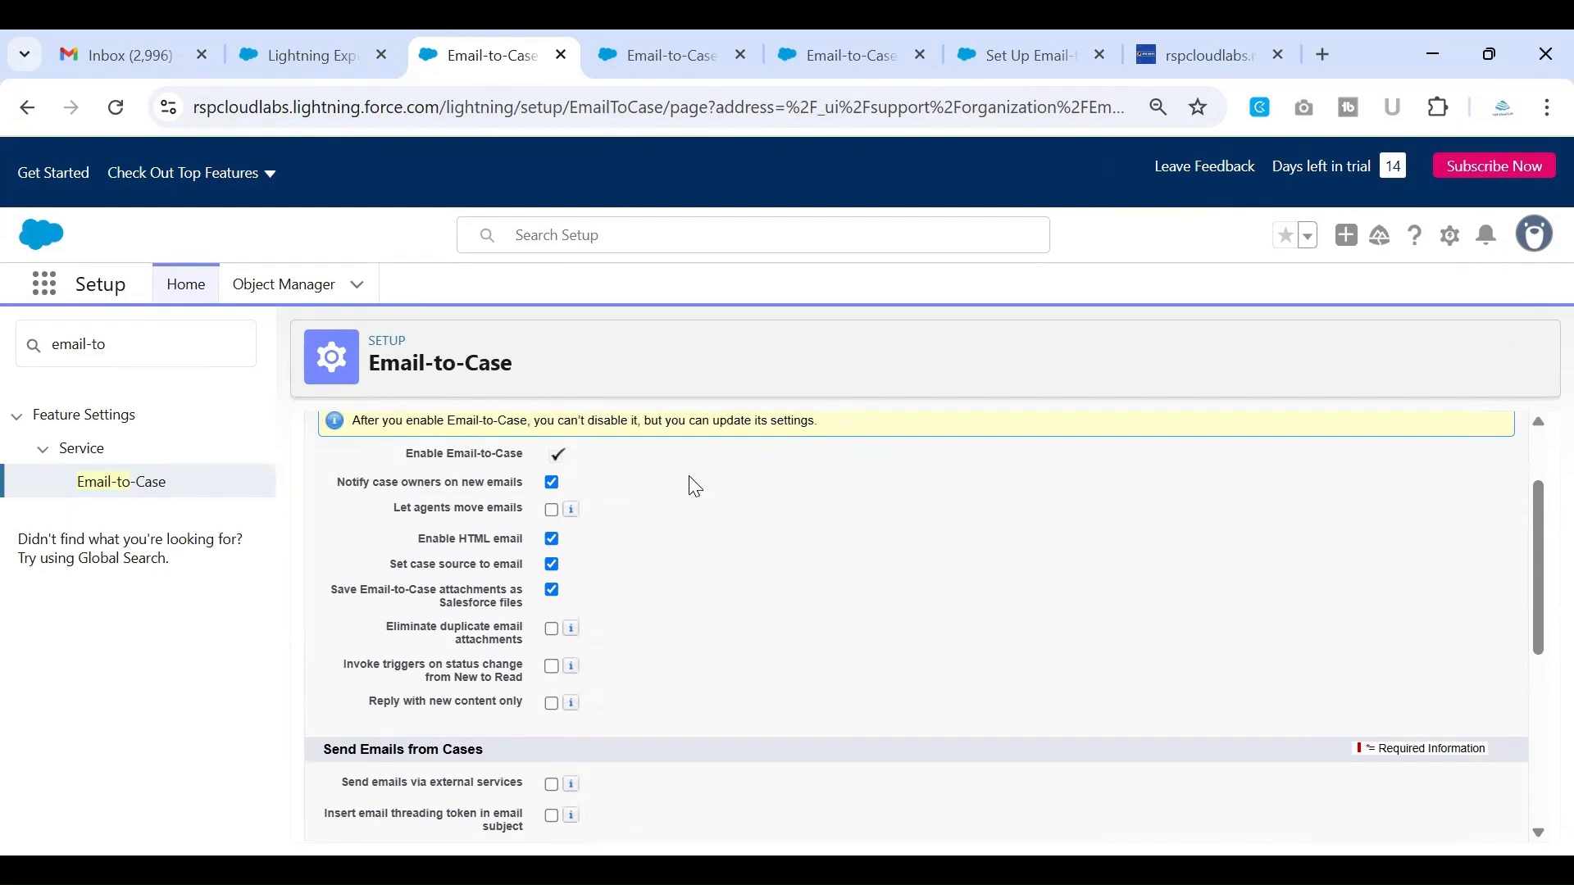
scroll(696, 487, down, 4)
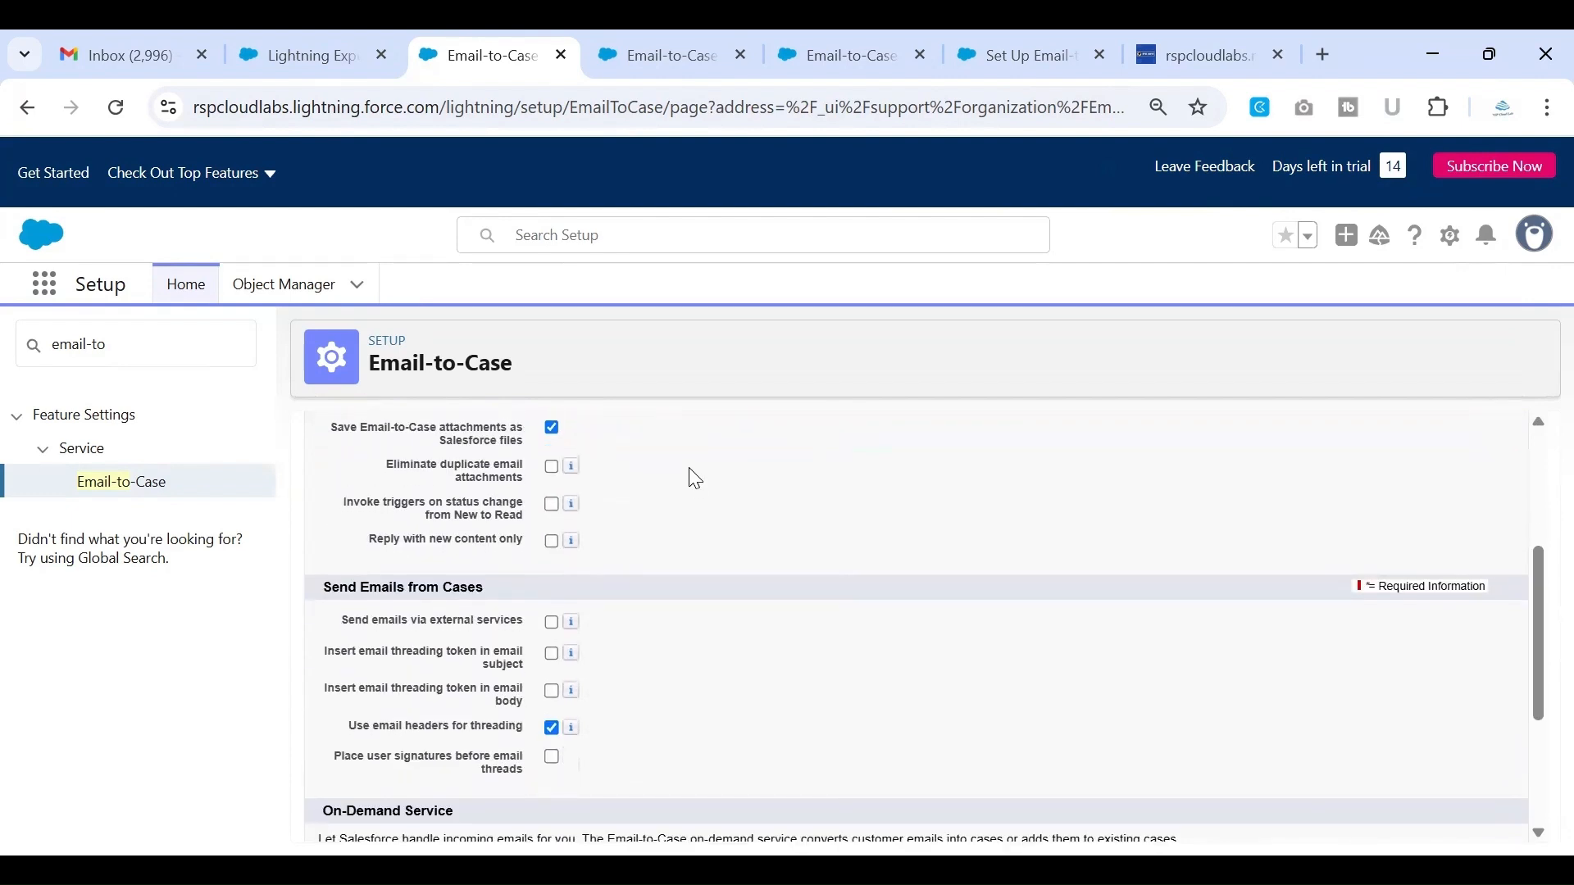
scroll(696, 479, down, 3)
scroll(695, 479, up, 6)
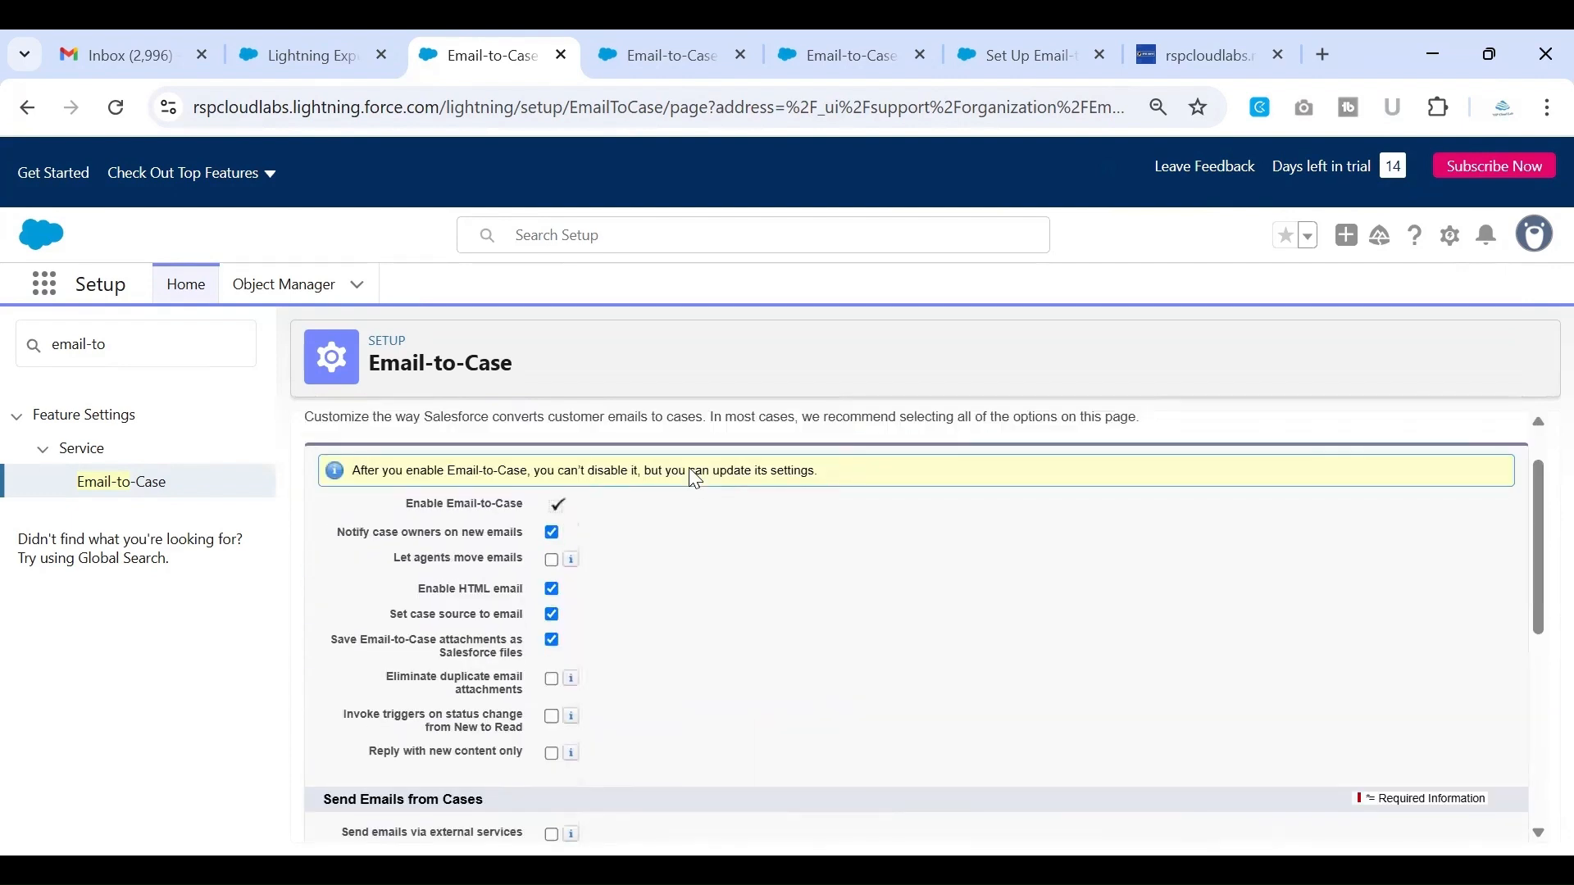
scroll(696, 479, down, 7)
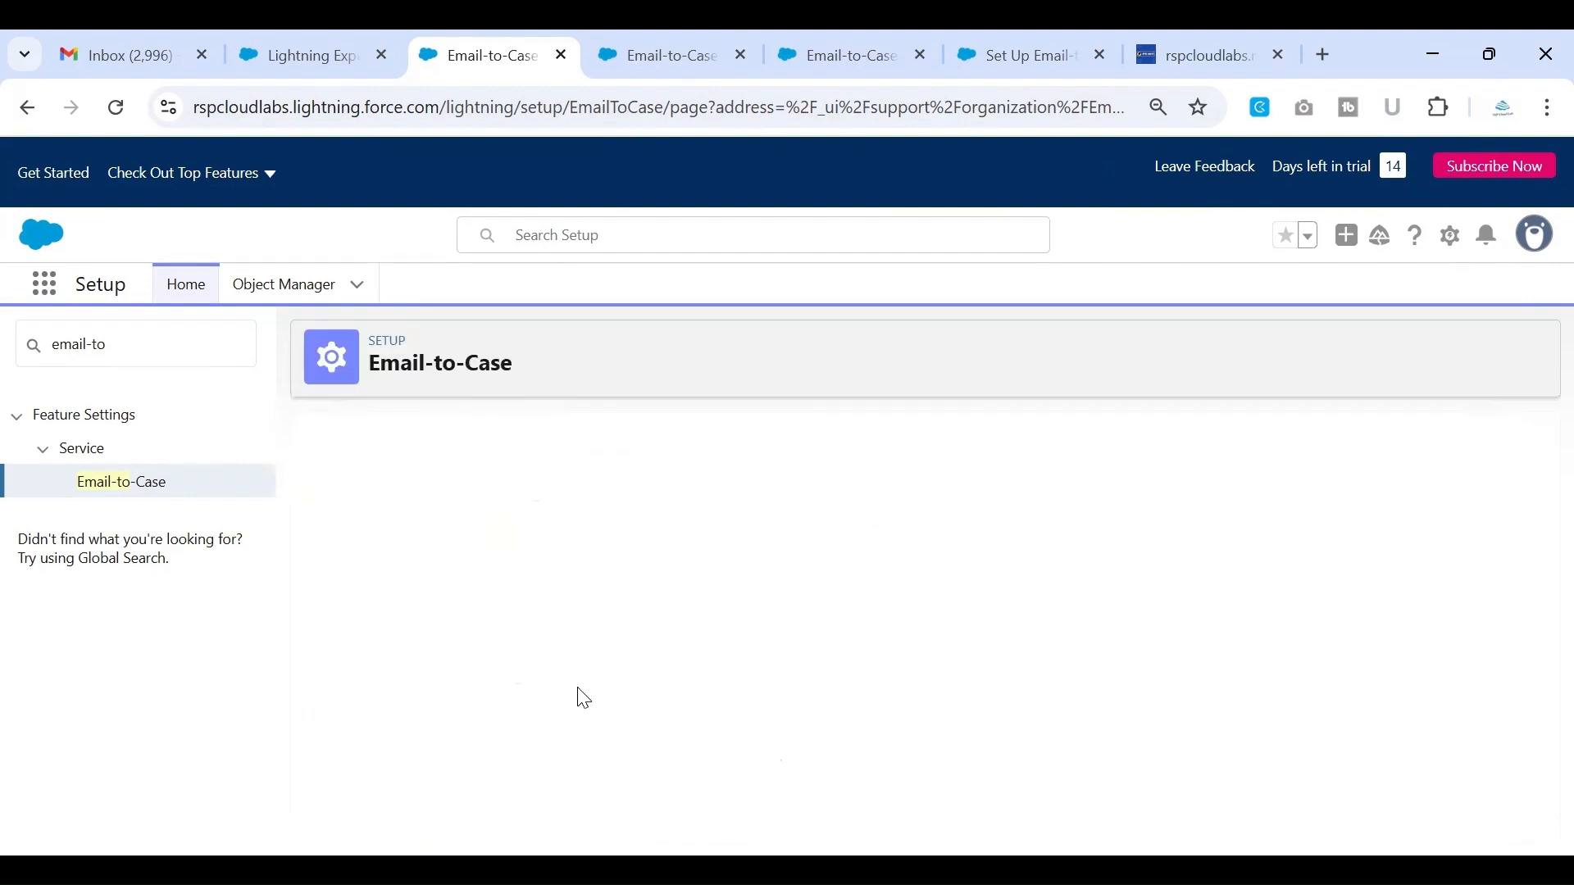
Examine the Send Emails from Cases options for threading tokens in the email subject and body and for email header threading
scroll(758, 644, down, 3)
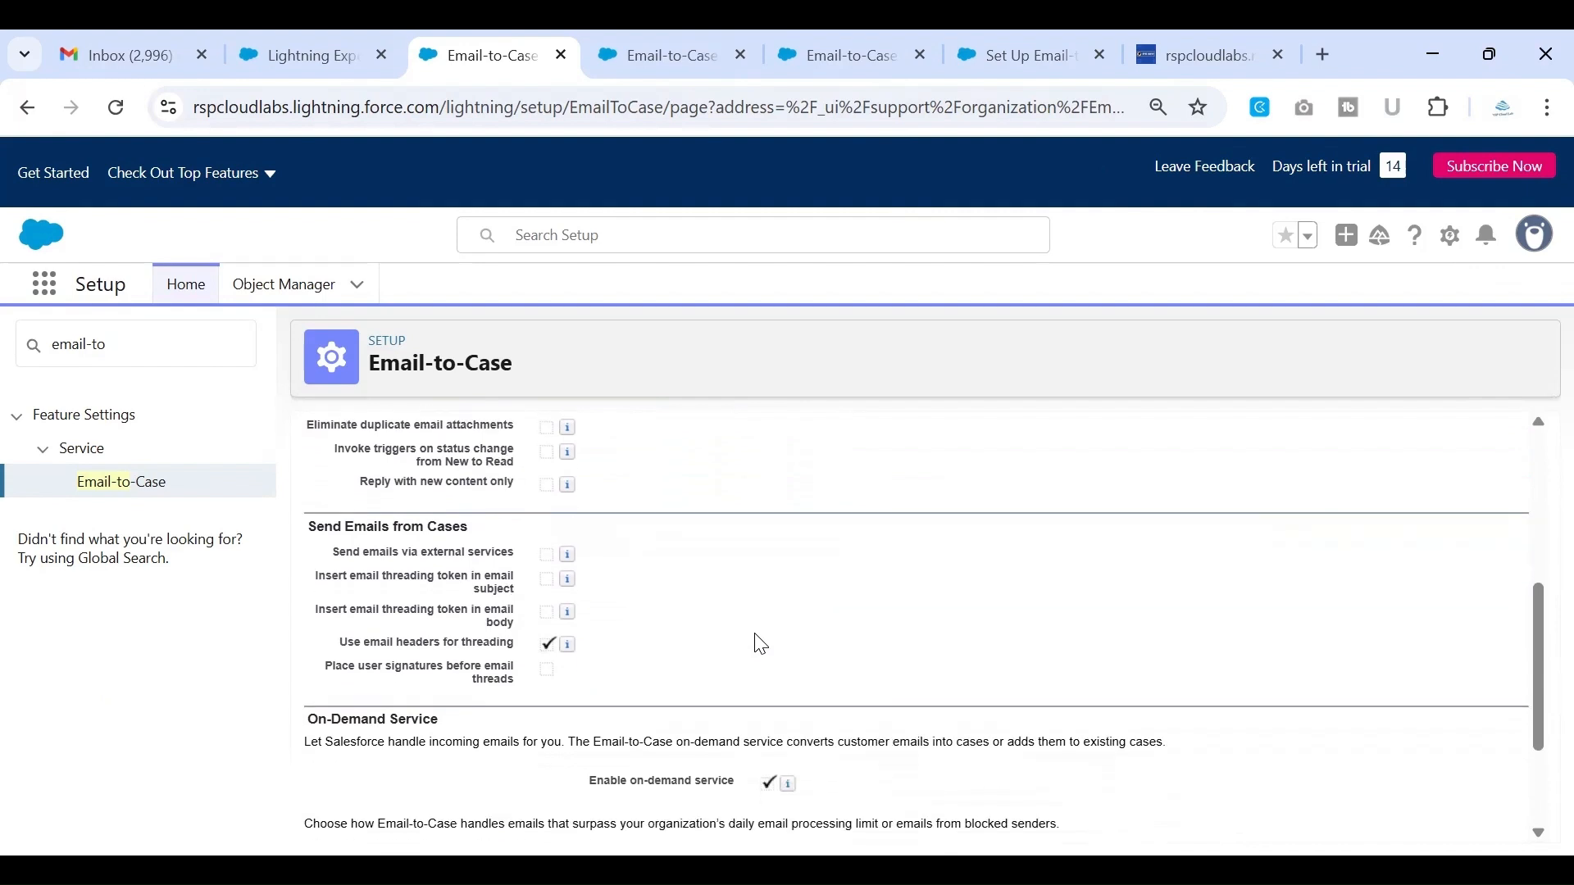
scroll(758, 644, down, 1)
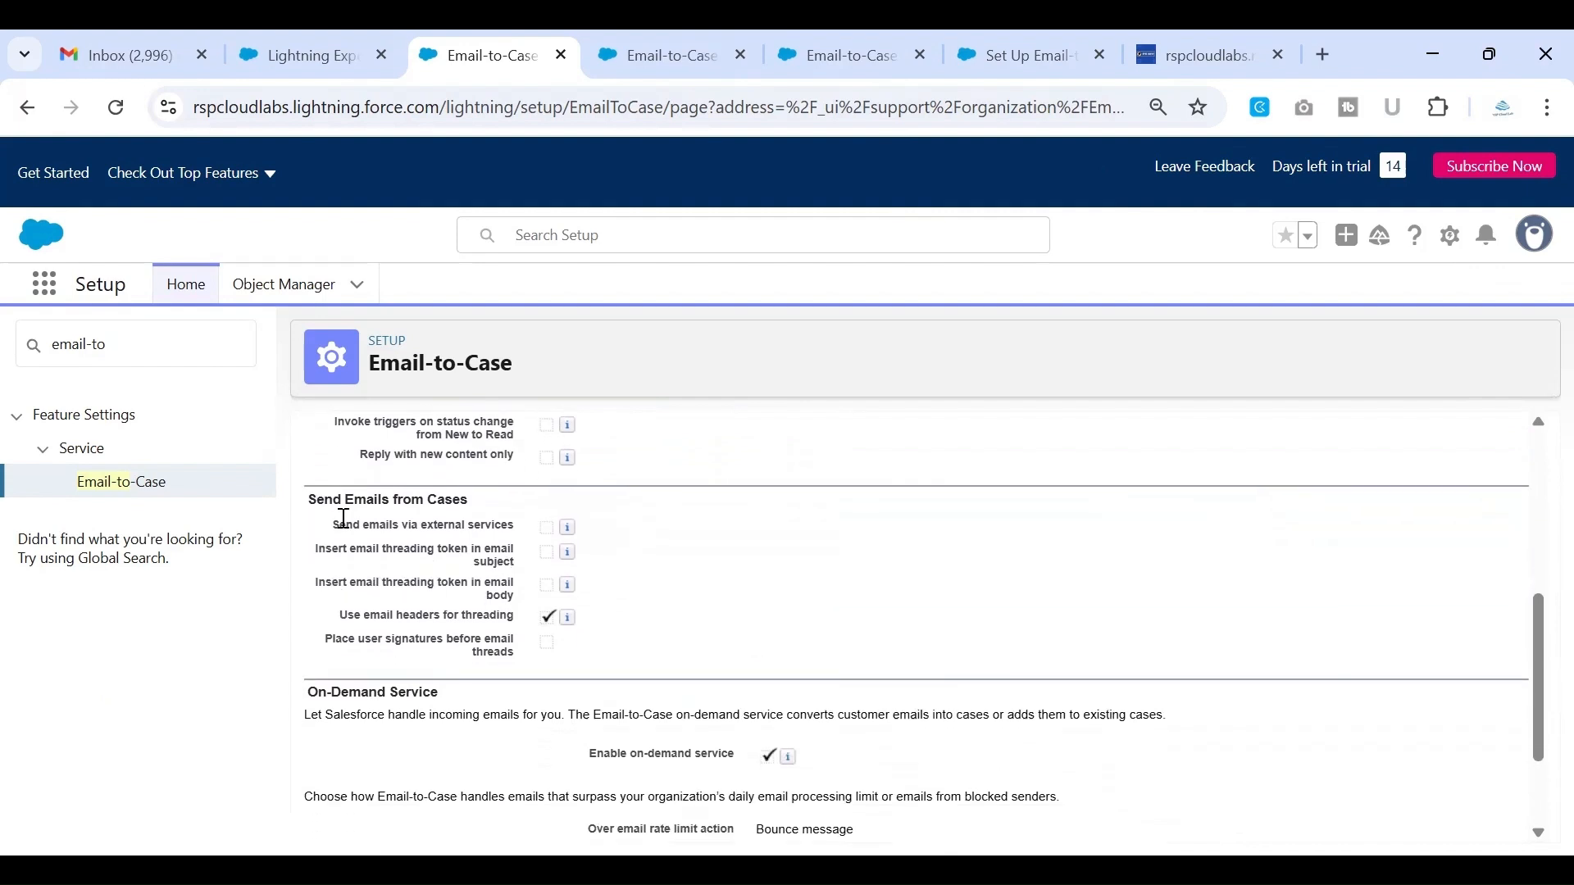
drag(351, 559, 519, 578)
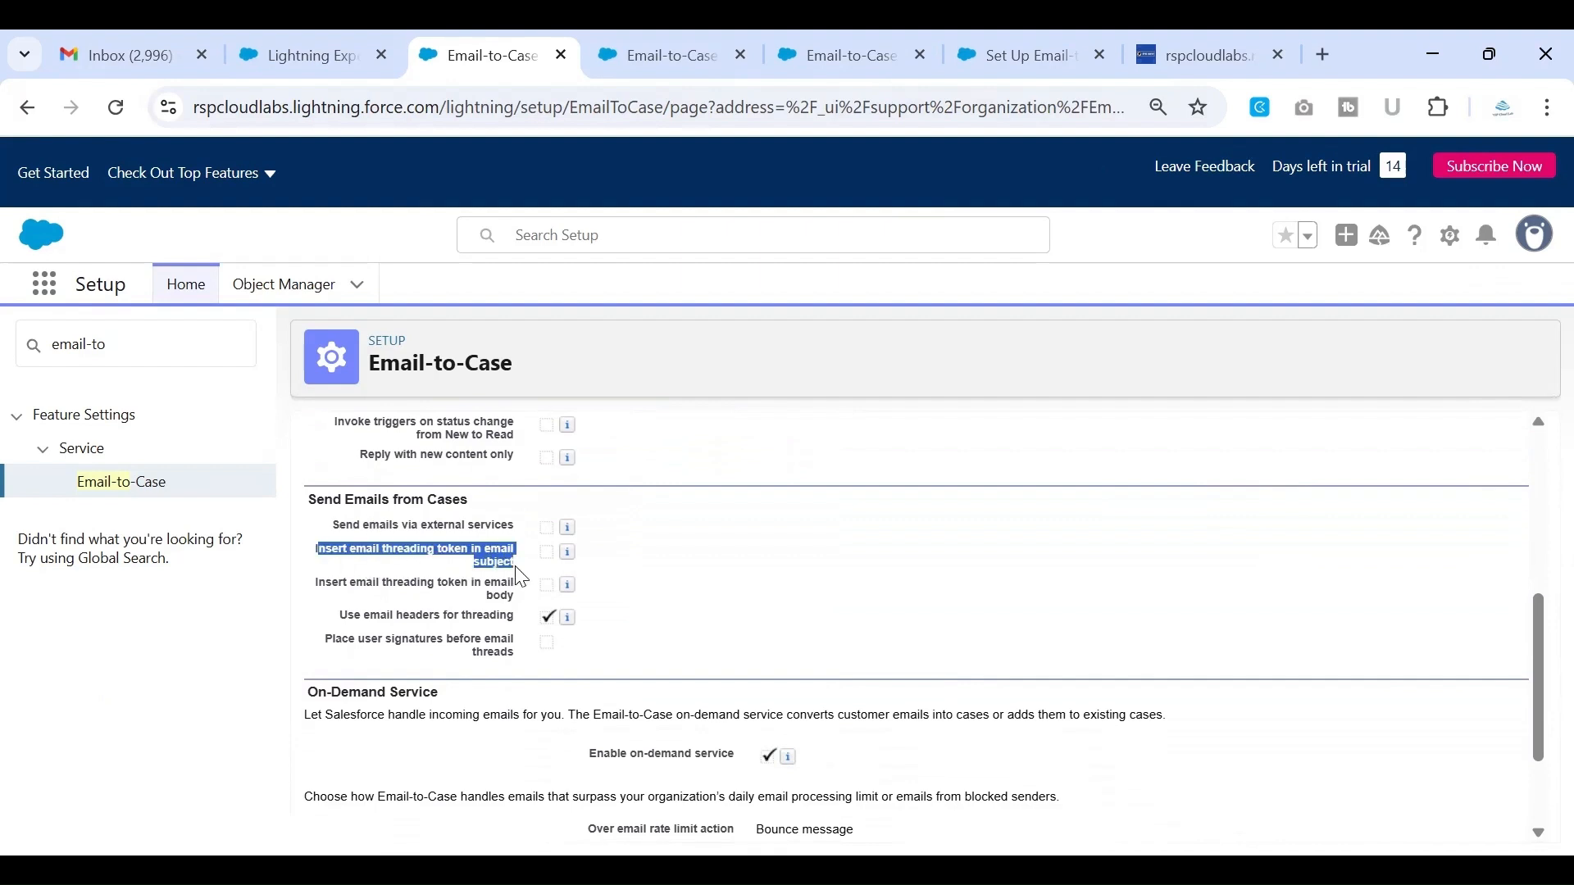
scroll(519, 578, down, 1)
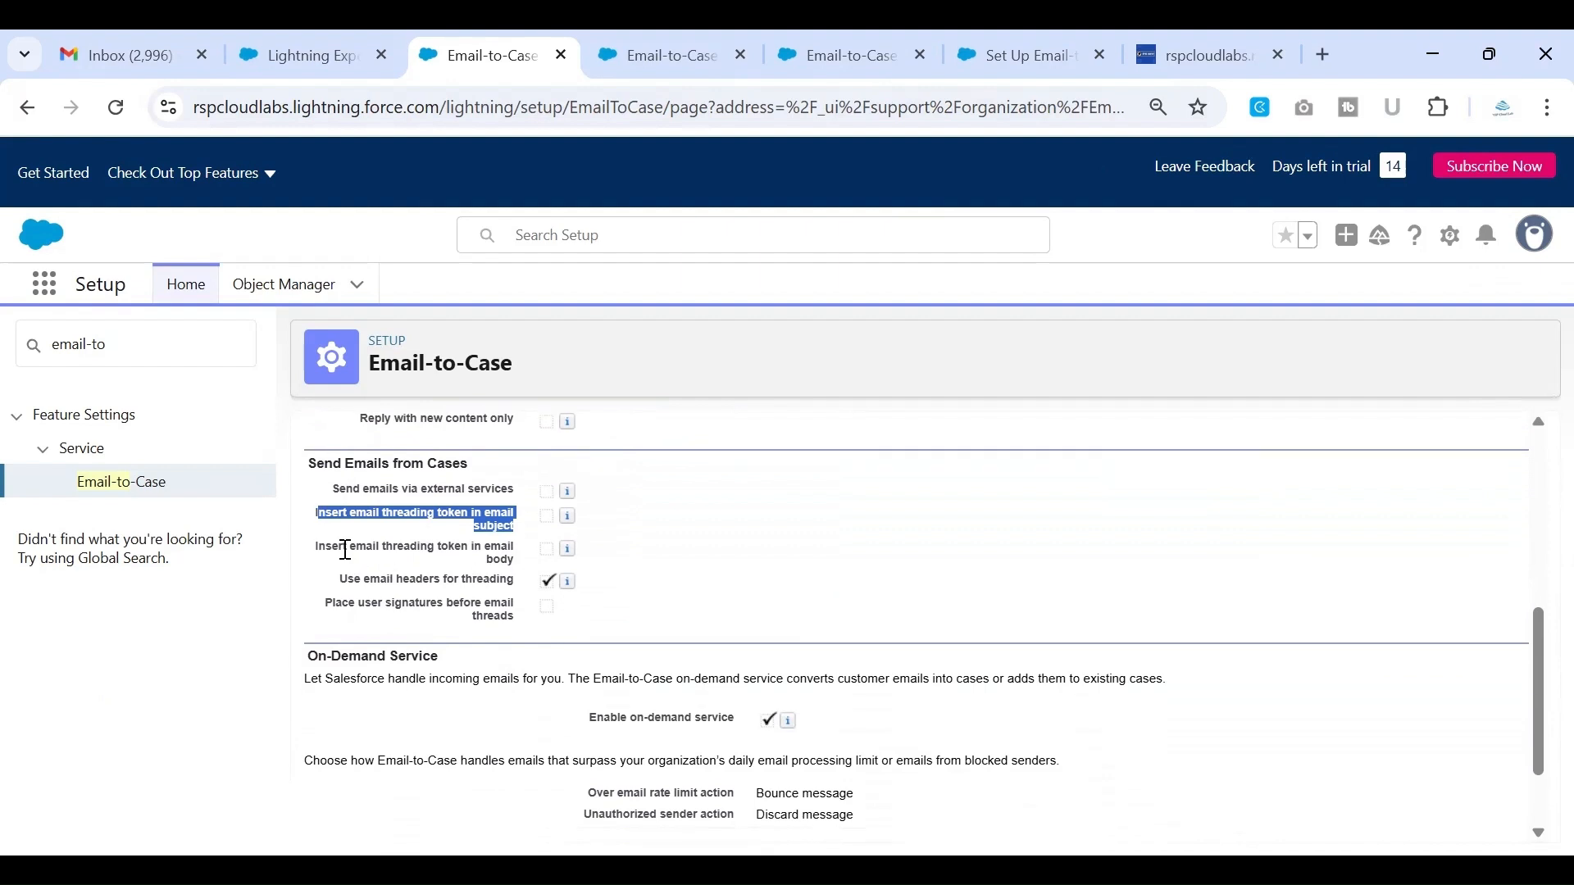
drag(344, 547, 527, 577)
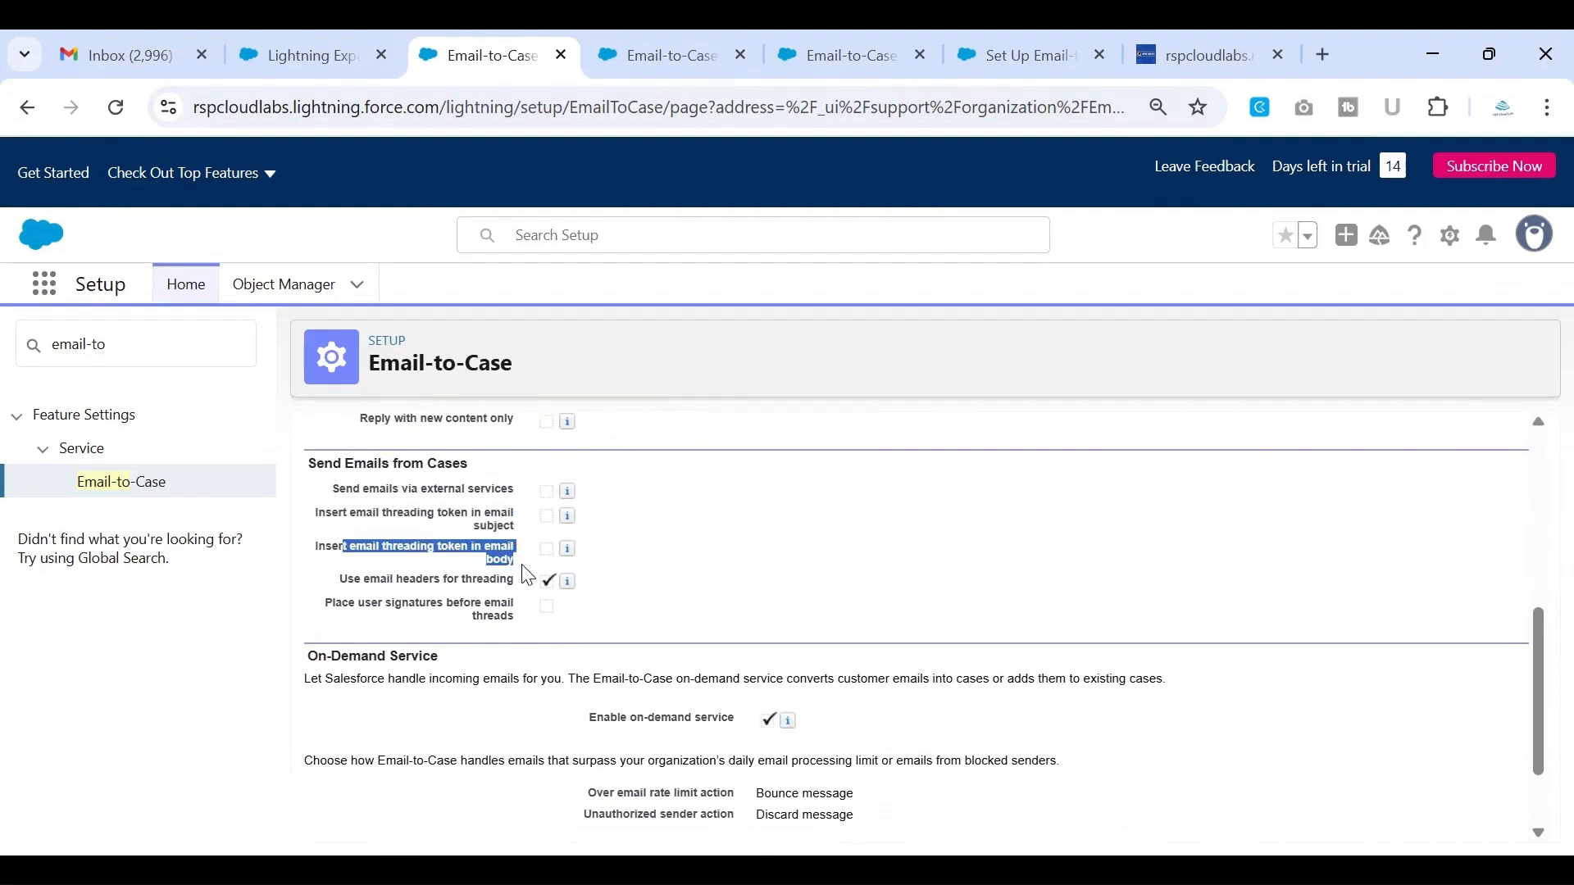
scroll(533, 566, down, 1)
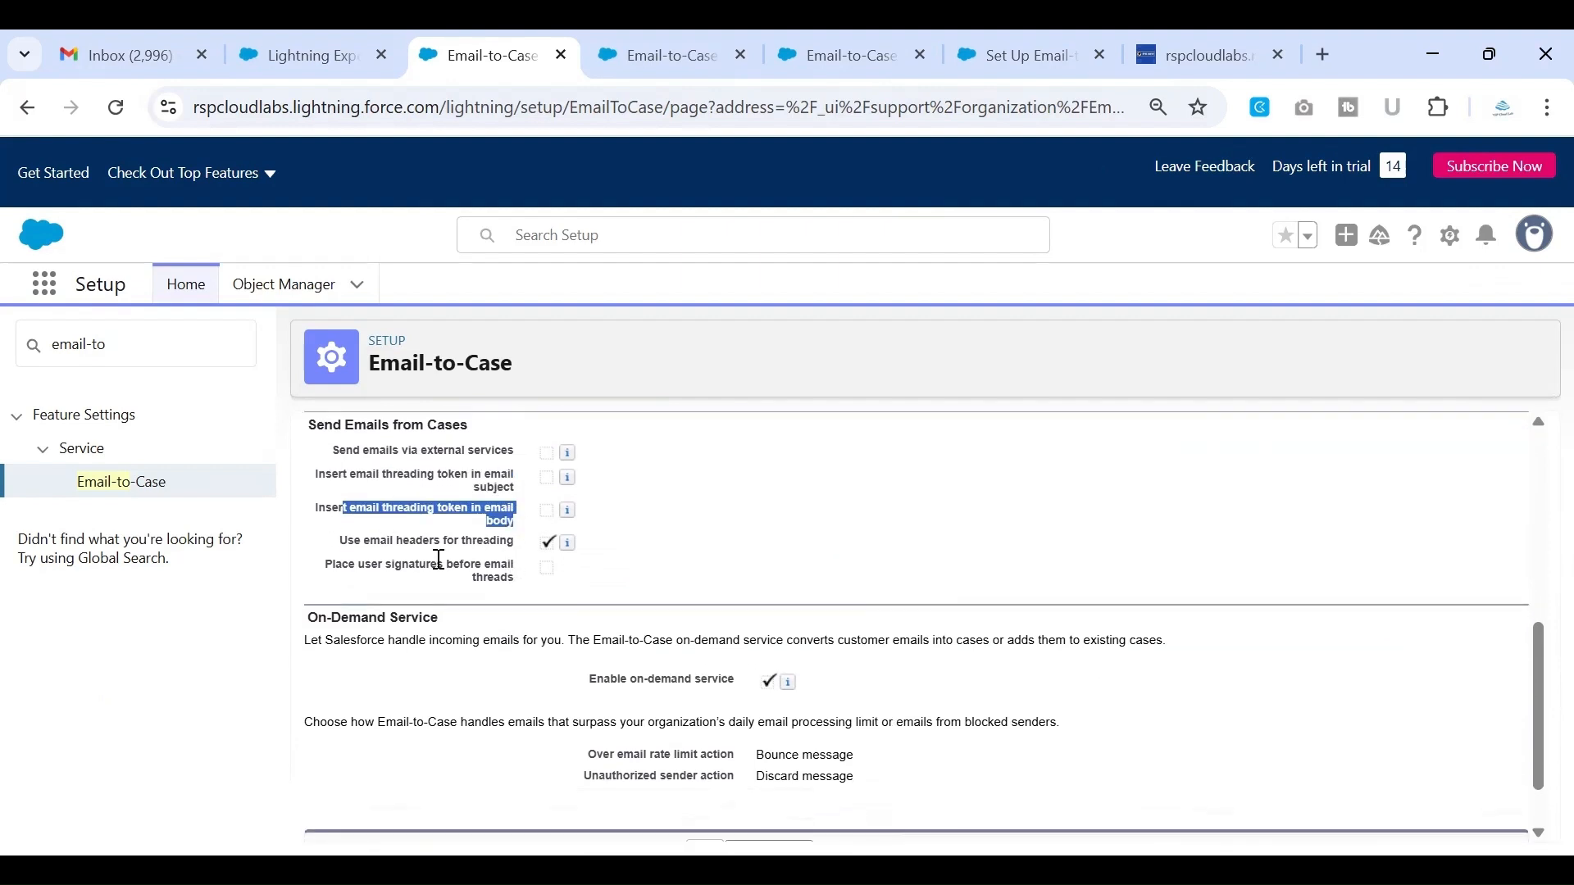
drag(341, 543, 533, 551)
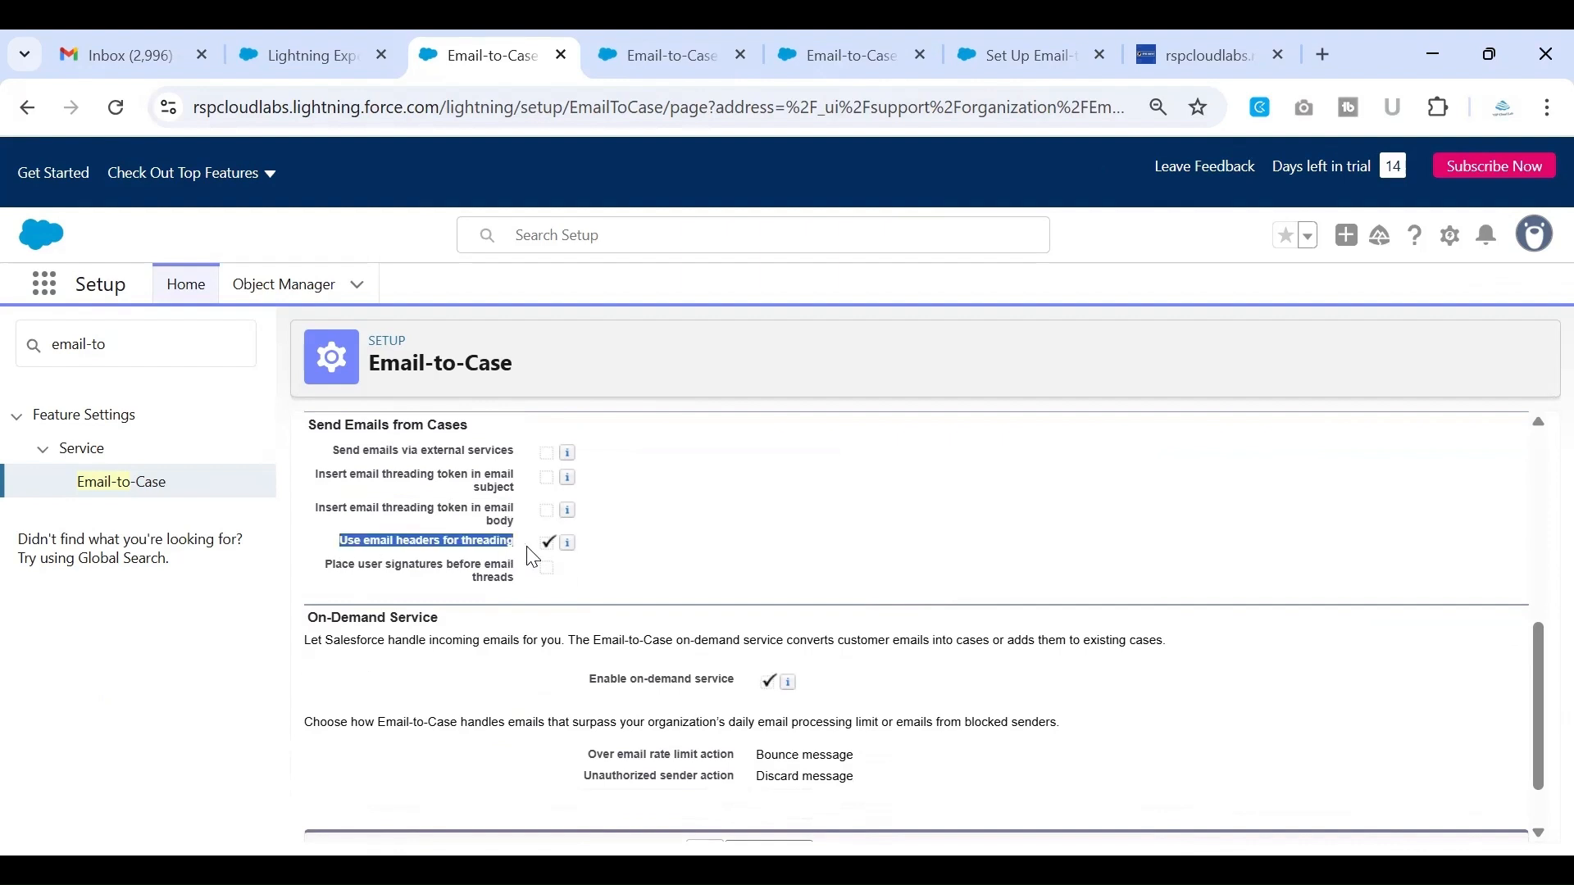
click(707, 525)
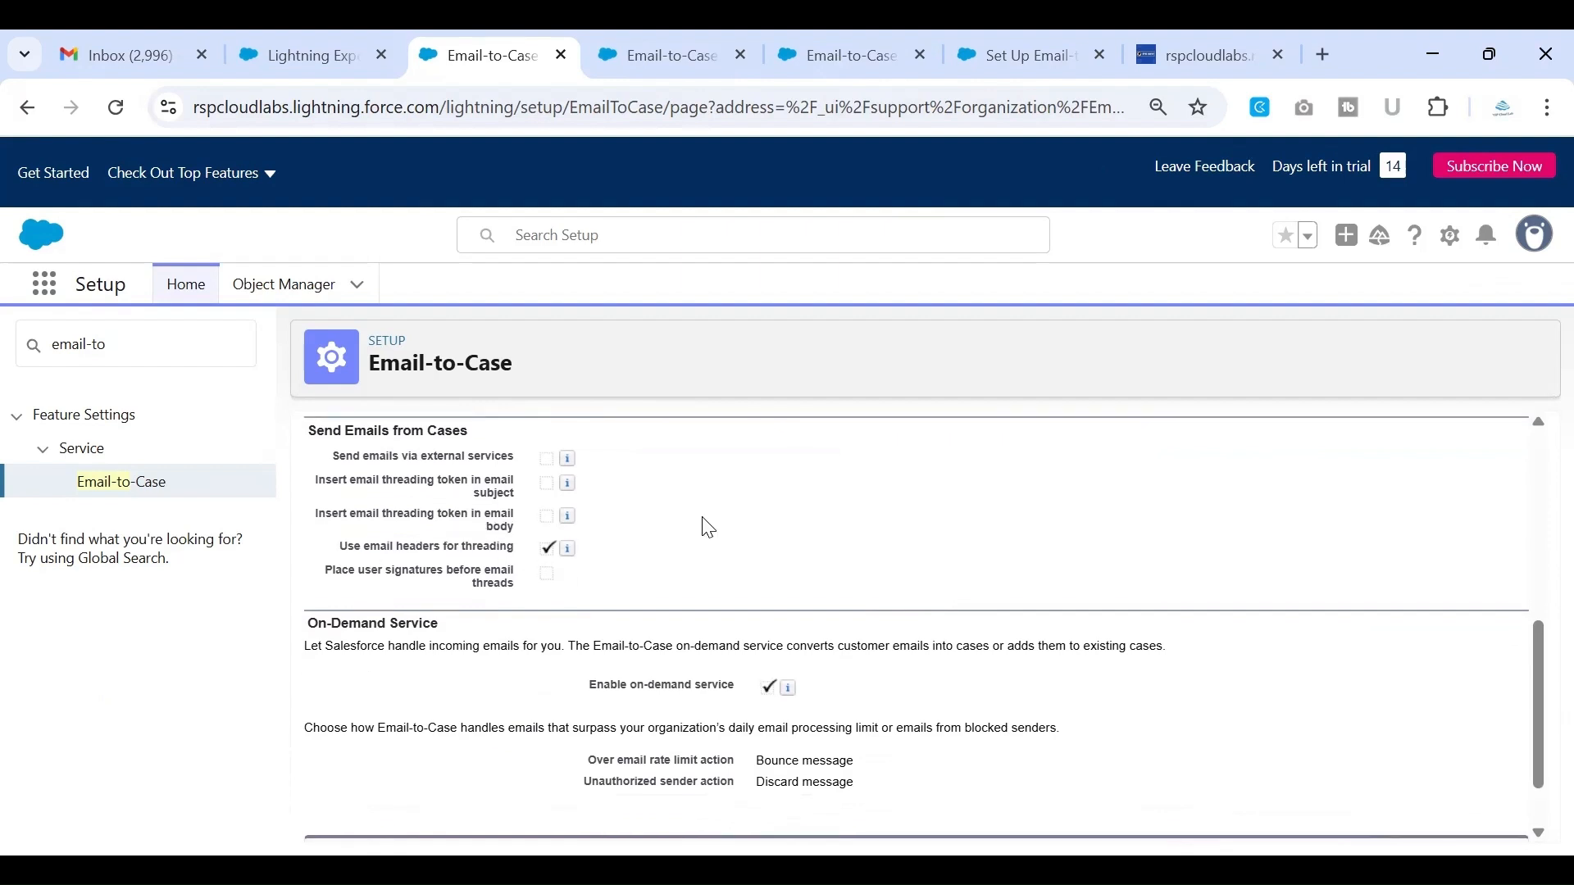
Examine the On-Demand Service section and its Enable on-demand service option
scroll(708, 527, up, 1)
scroll(709, 528, down, 2)
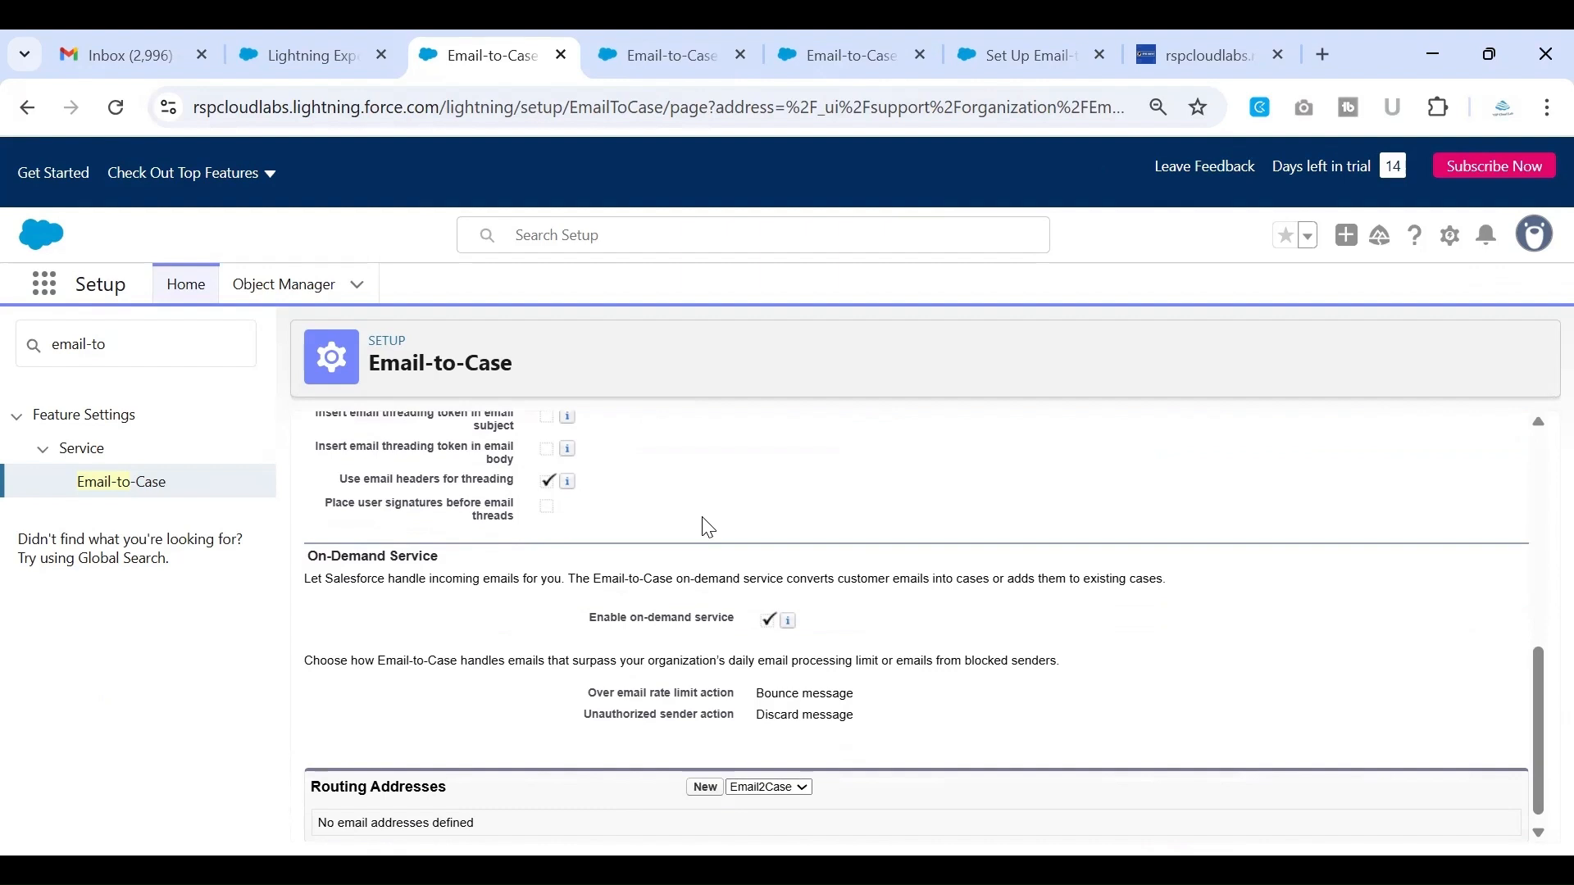
scroll(708, 527, up, 2)
scroll(708, 527, down, 3)
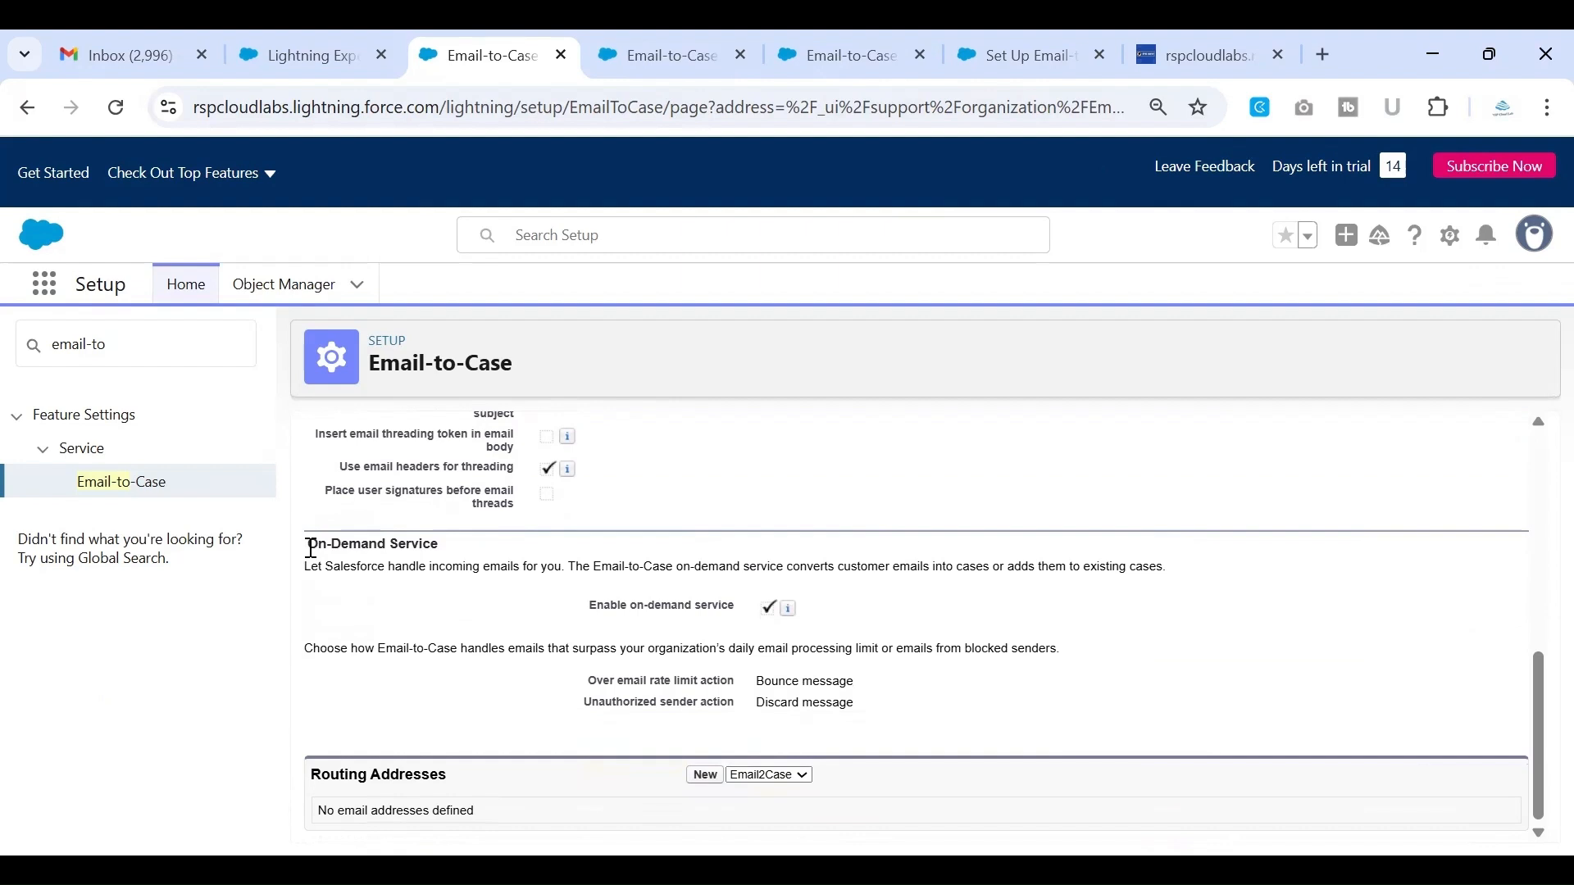
drag(311, 548, 449, 553)
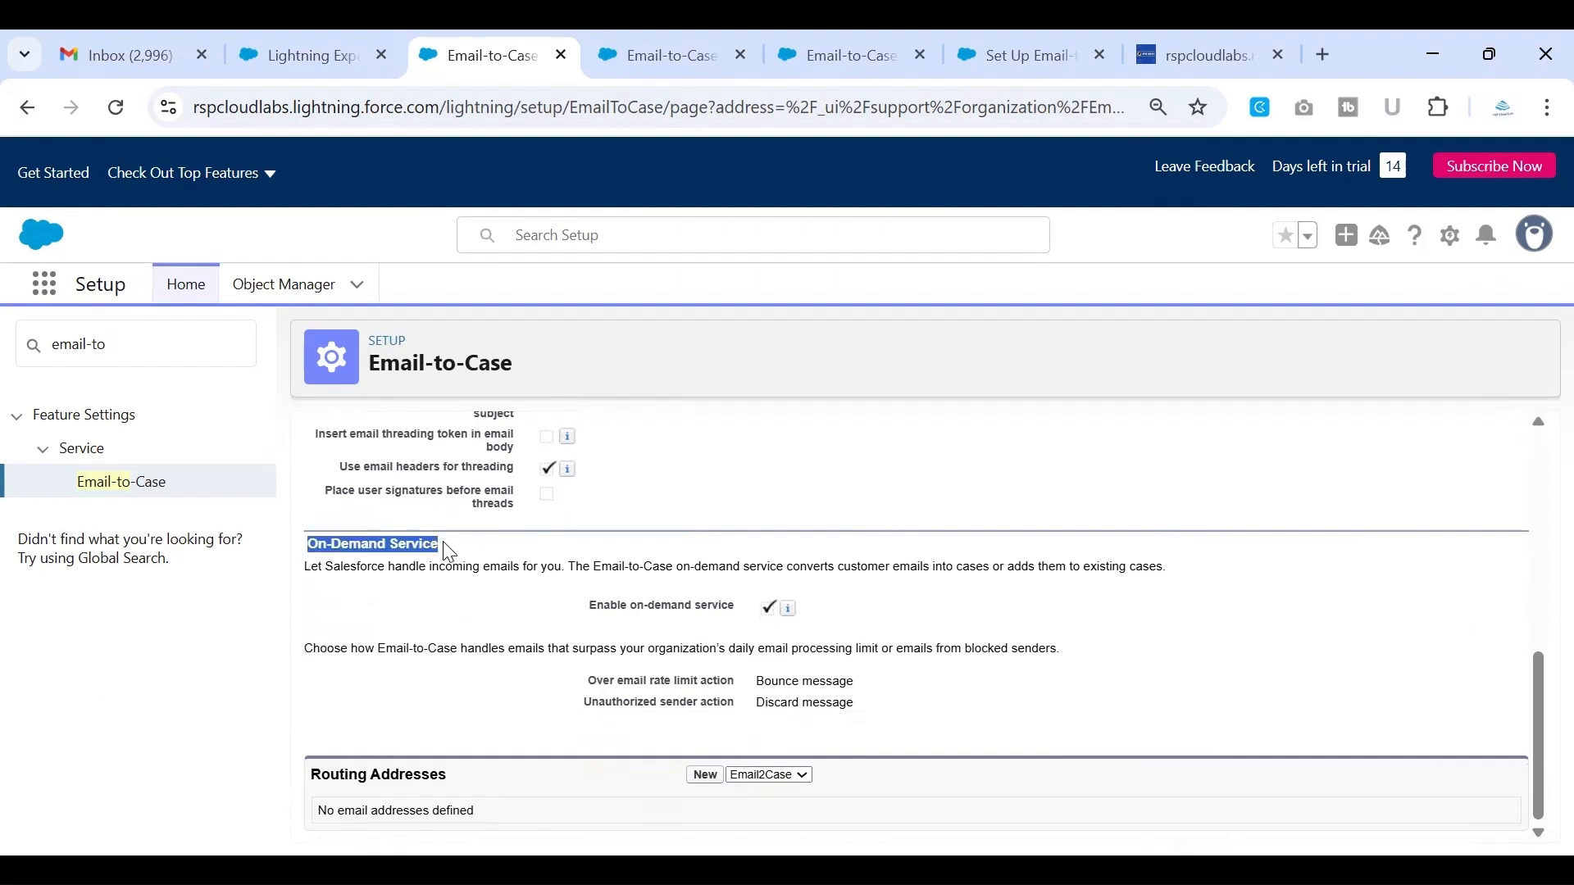
click(431, 610)
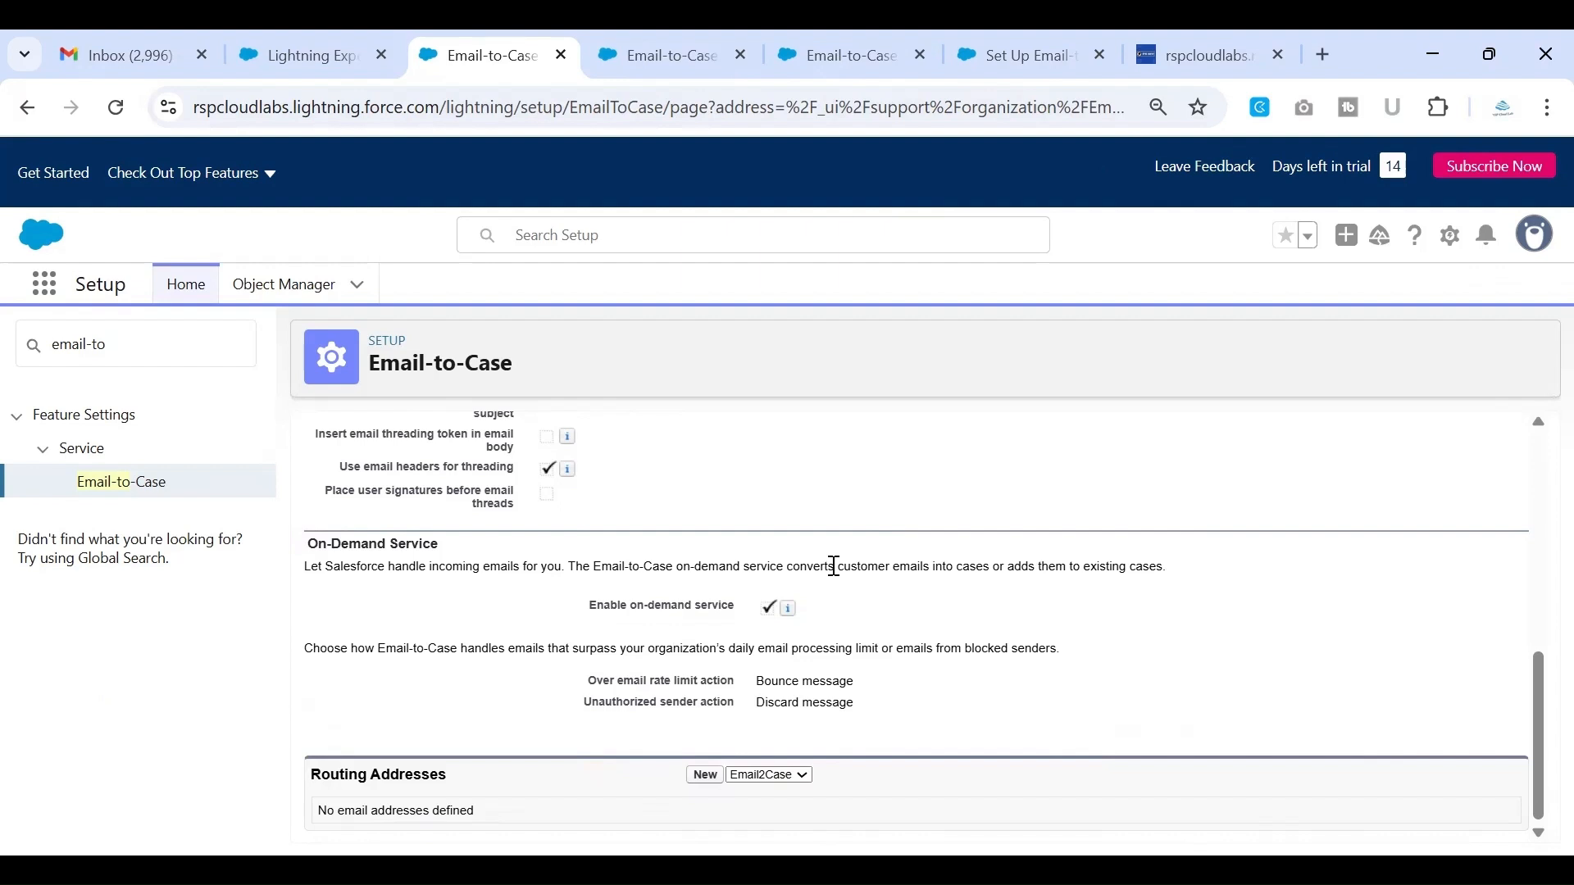
drag(312, 544, 436, 543)
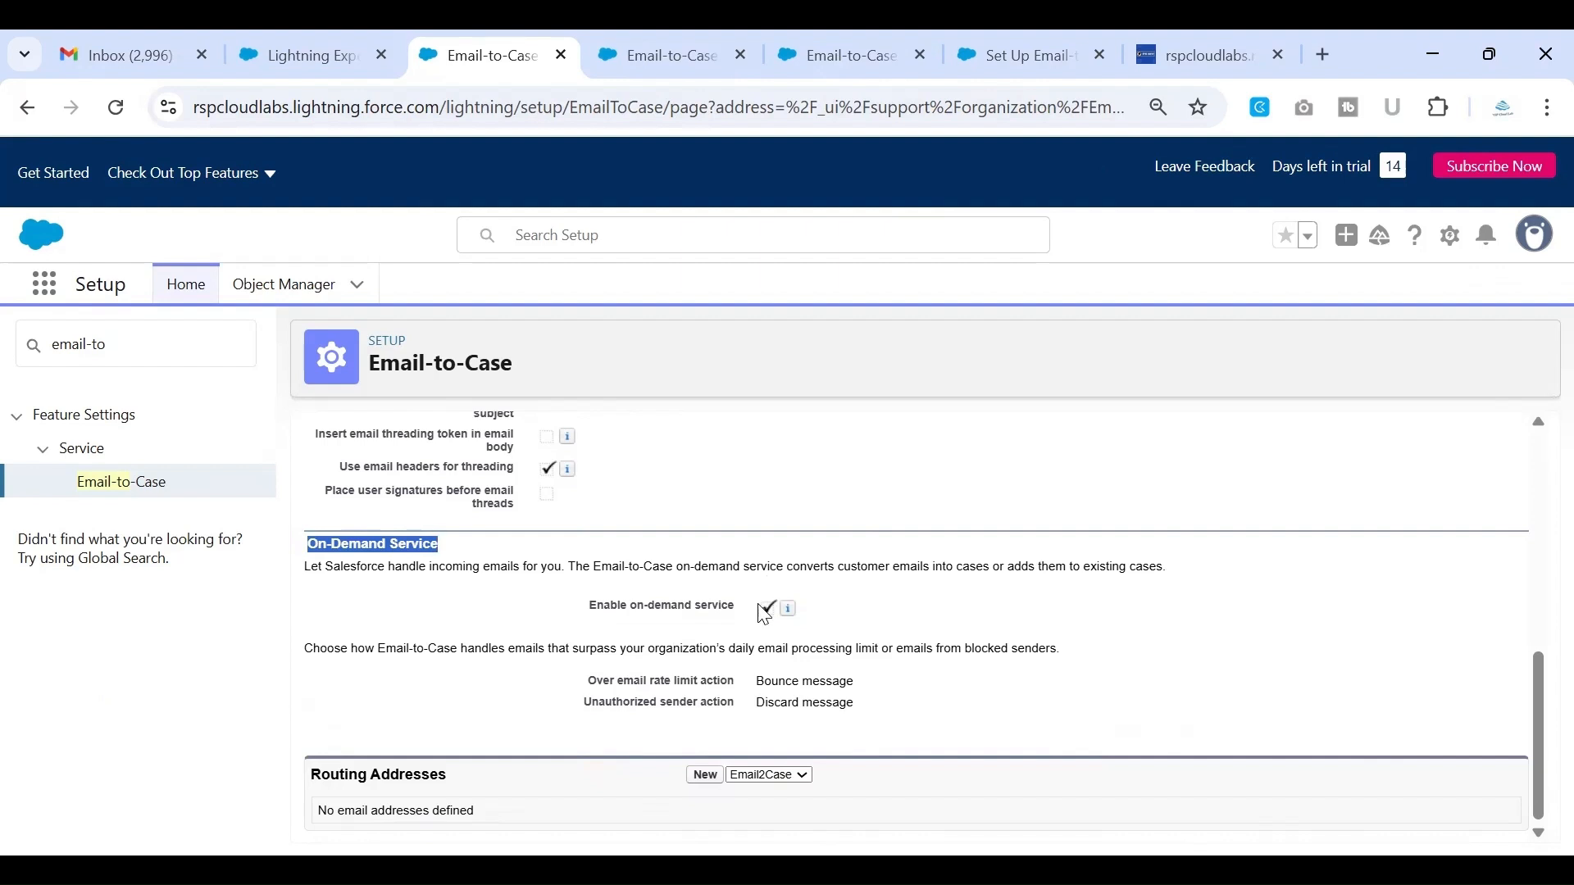
triple_click(781, 627)
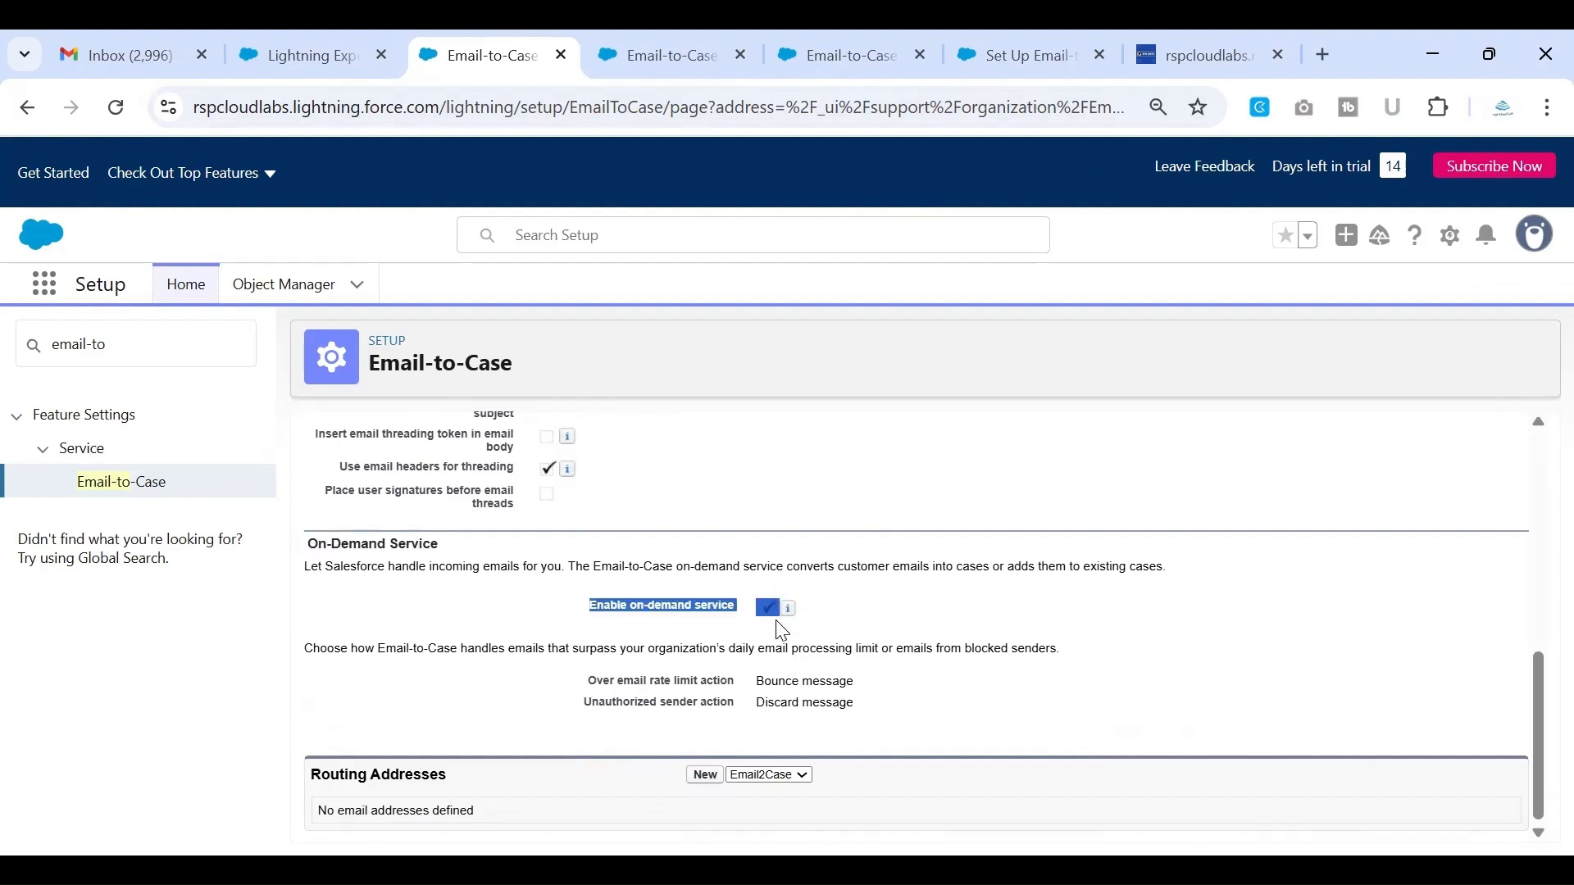
click(943, 616)
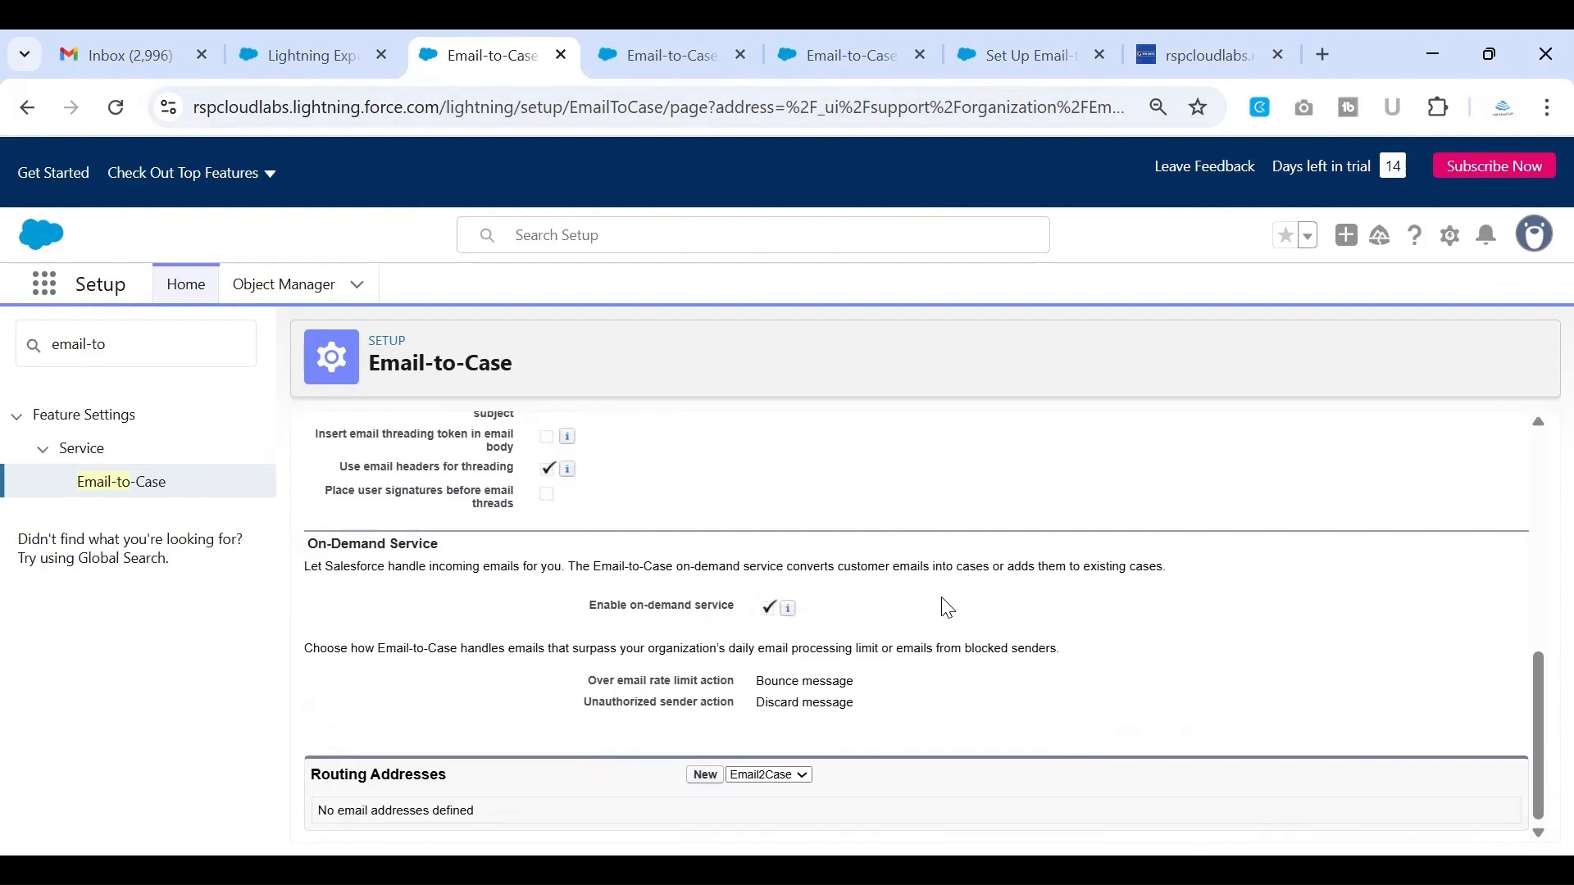
mouse_move(792, 614)
Look over the general Email-to-Case settings again and return to the On-Demand Service section above Routing Addresses
scroll(731, 560, up, 6)
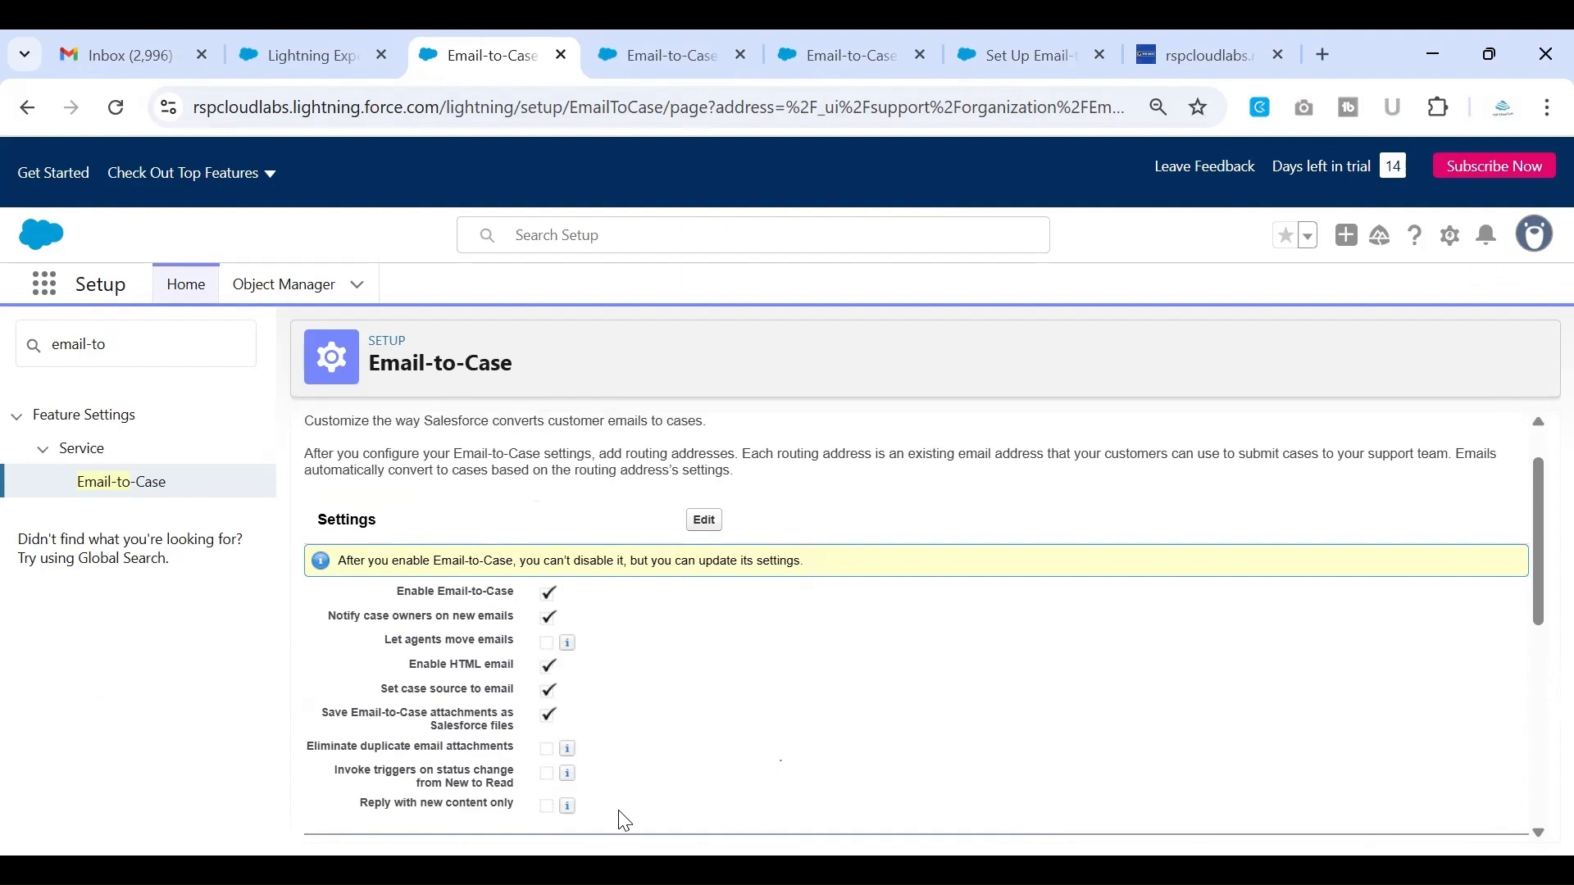
scroll(624, 822, down, 4)
scroll(625, 822, down, 2)
scroll(621, 813, down, 1)
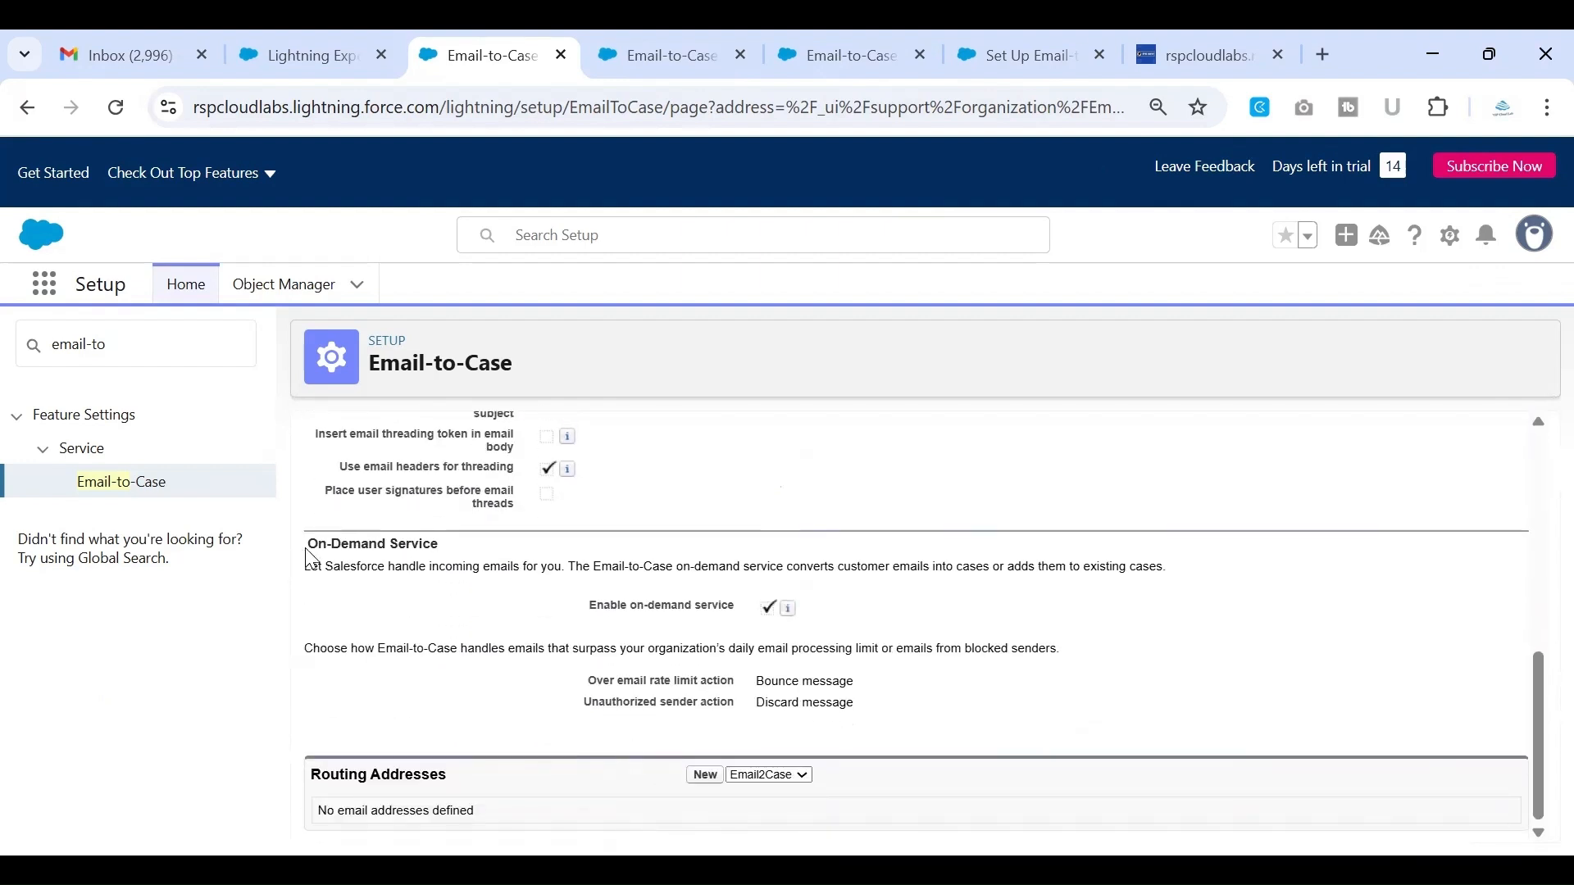
drag(308, 544, 438, 545)
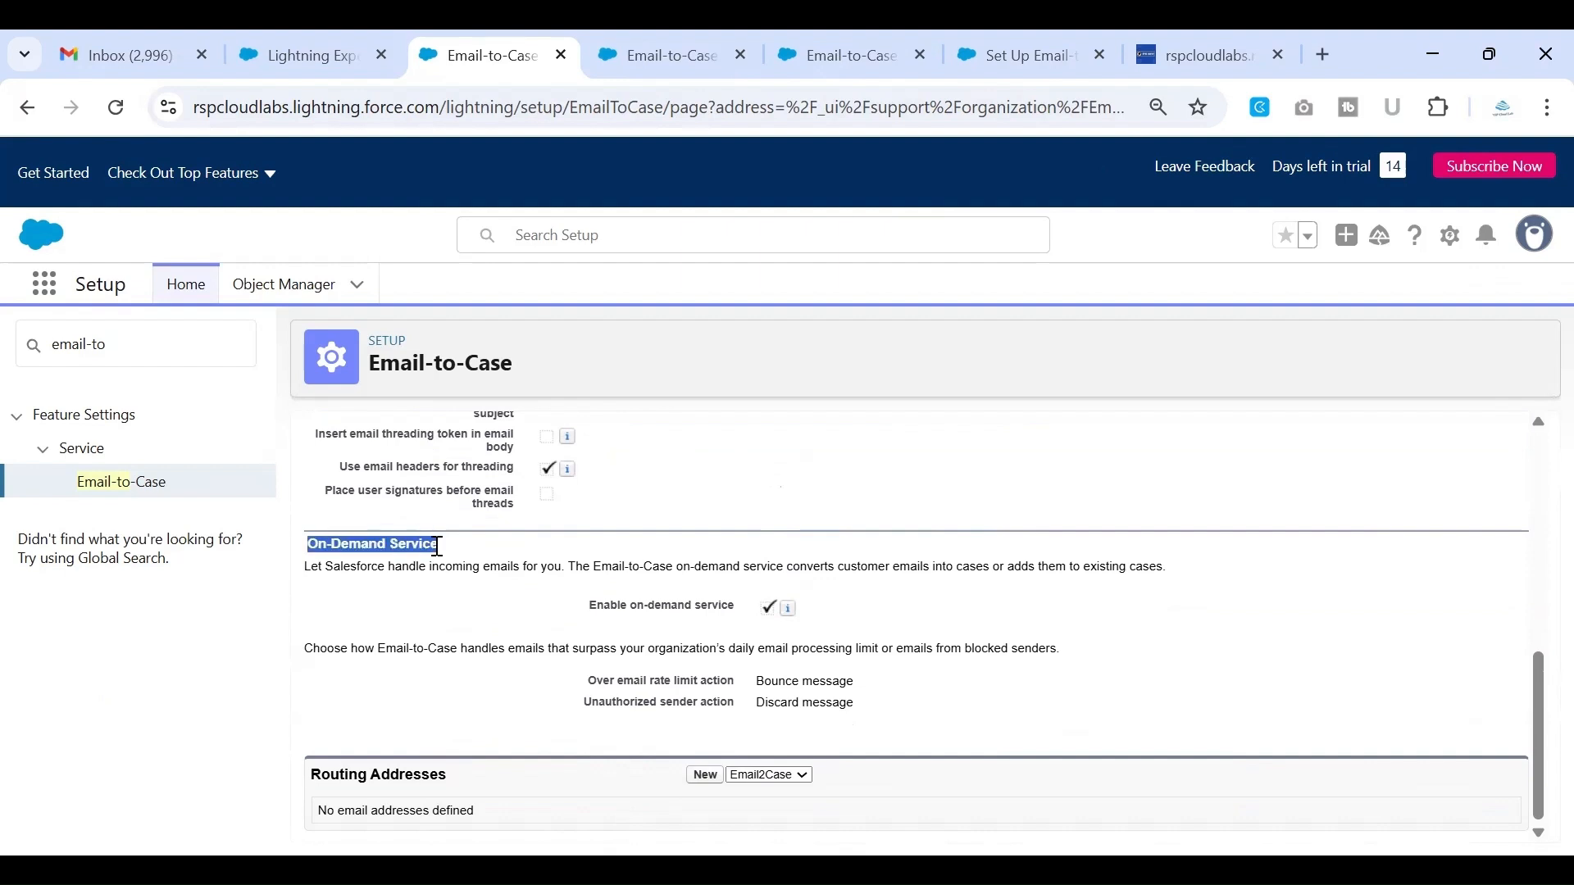
click(418, 619)
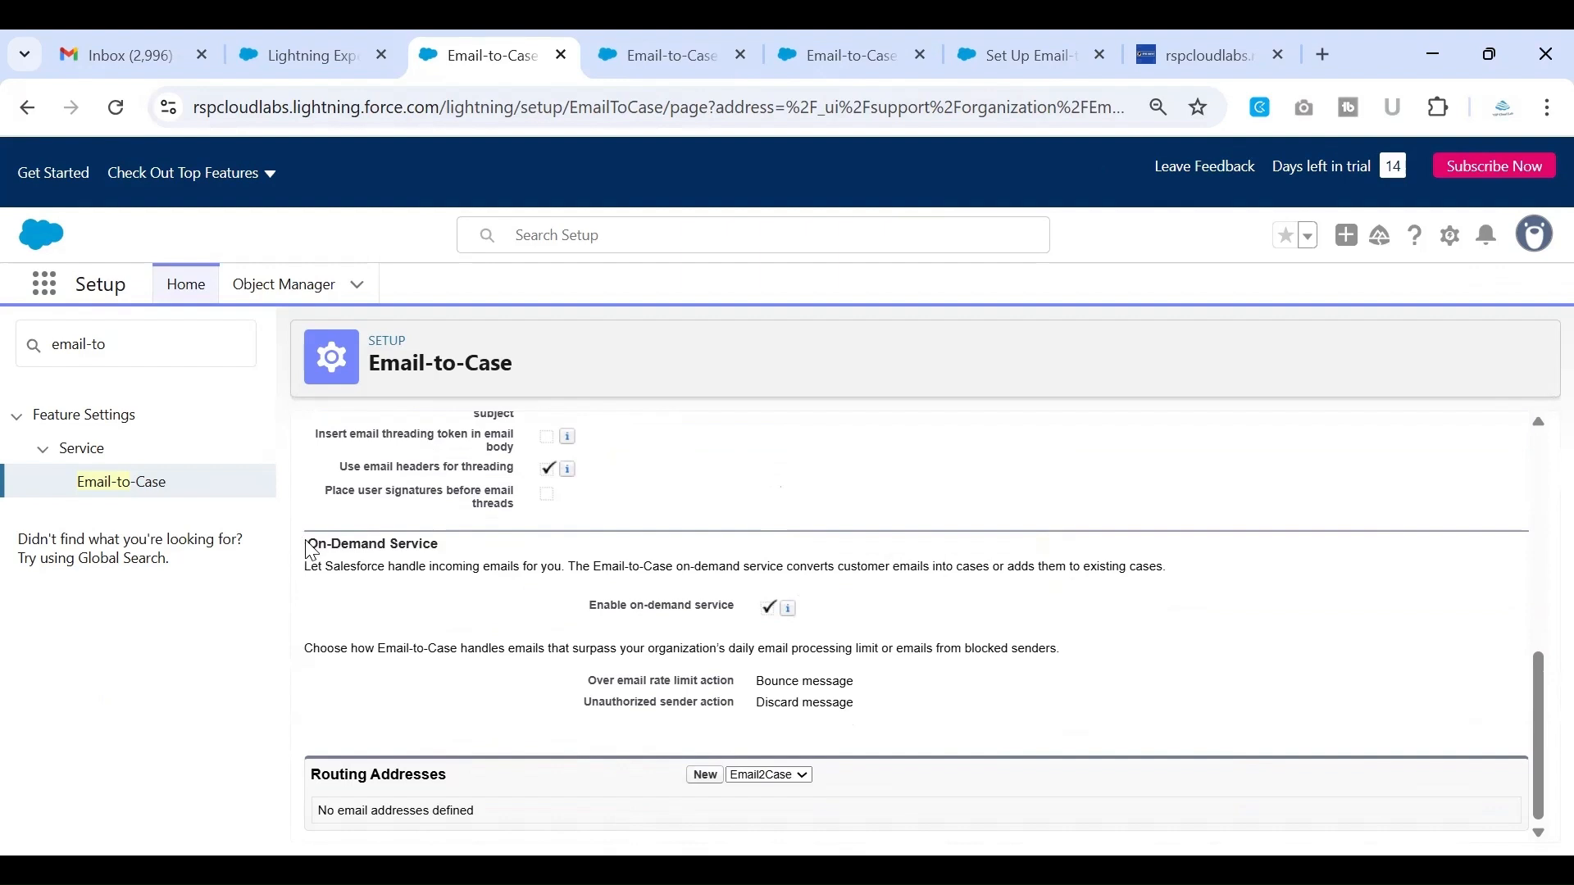
drag(306, 543, 489, 560)
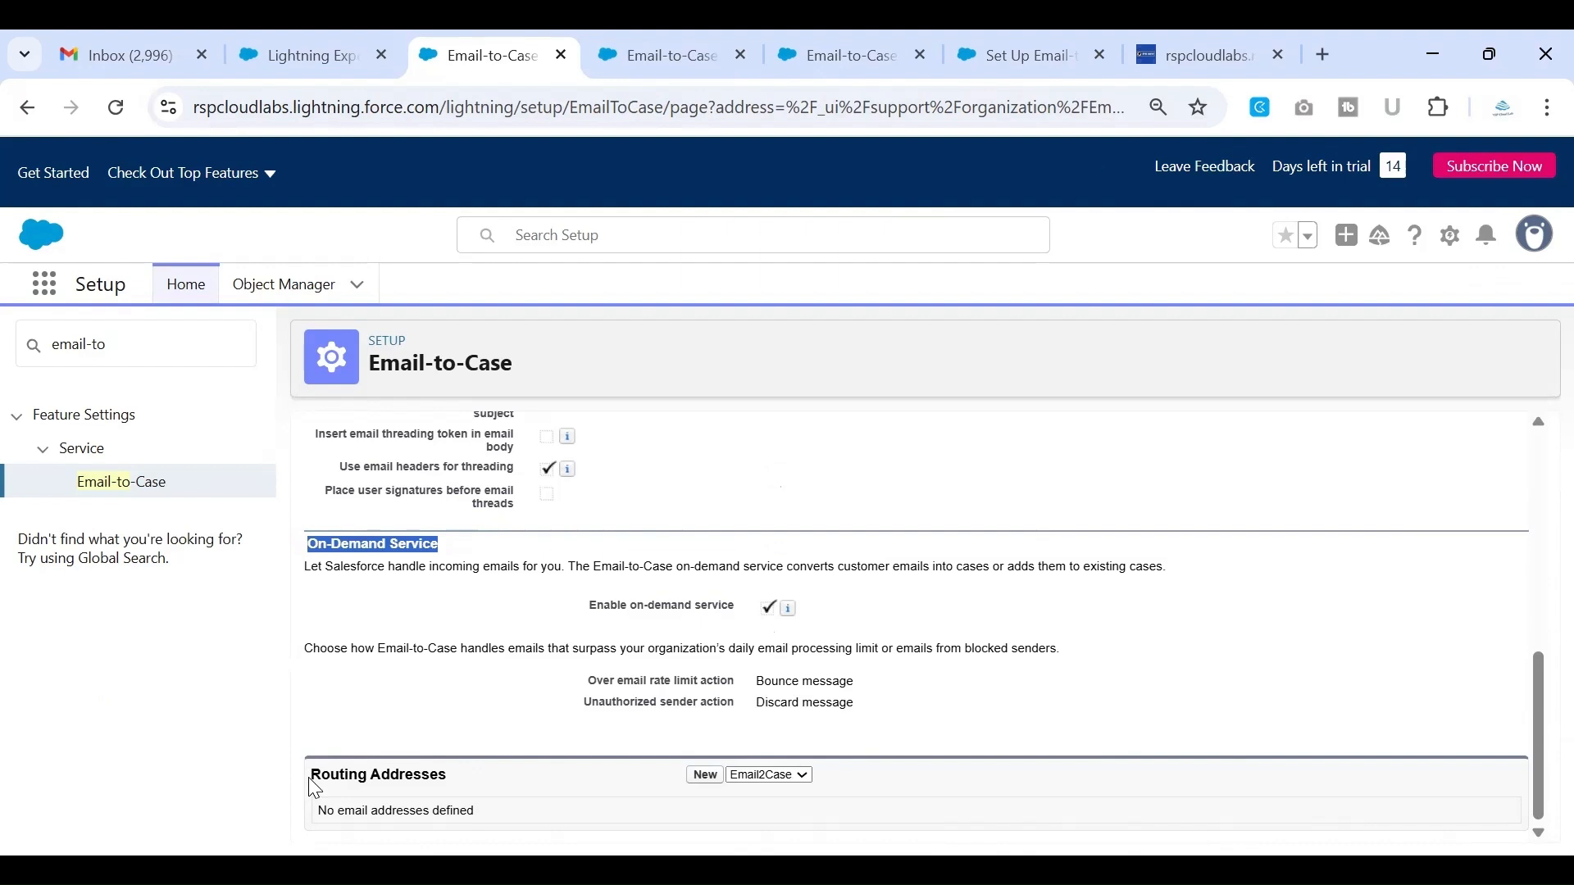
Read the page's explanation of routing addresses and locate the Routing Addresses section
drag(311, 776, 452, 772)
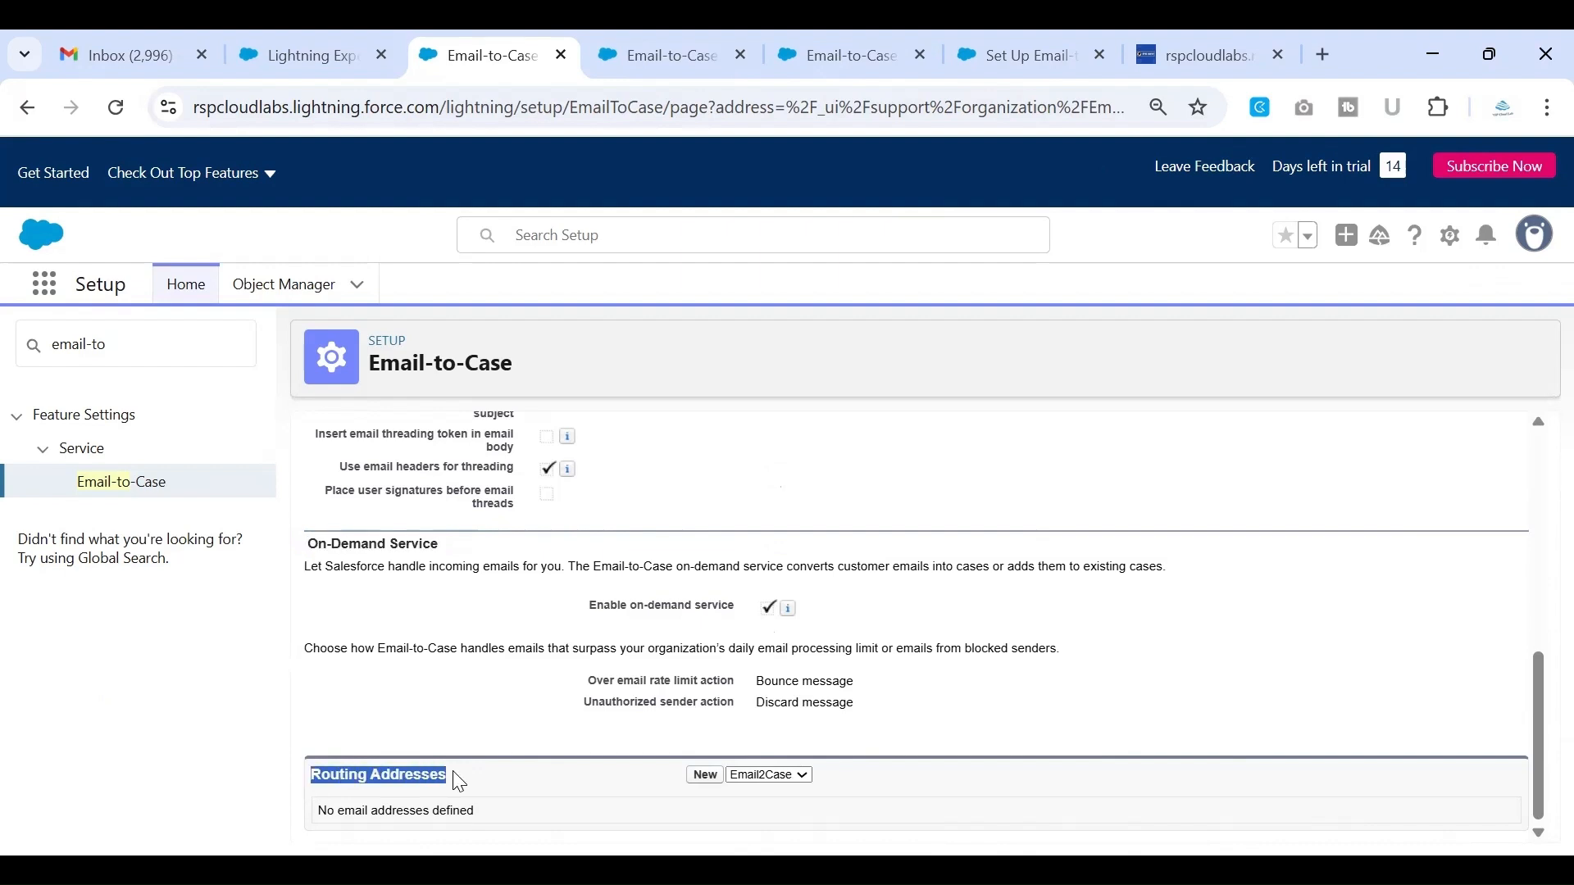
click(459, 782)
scroll(450, 780, up, 10)
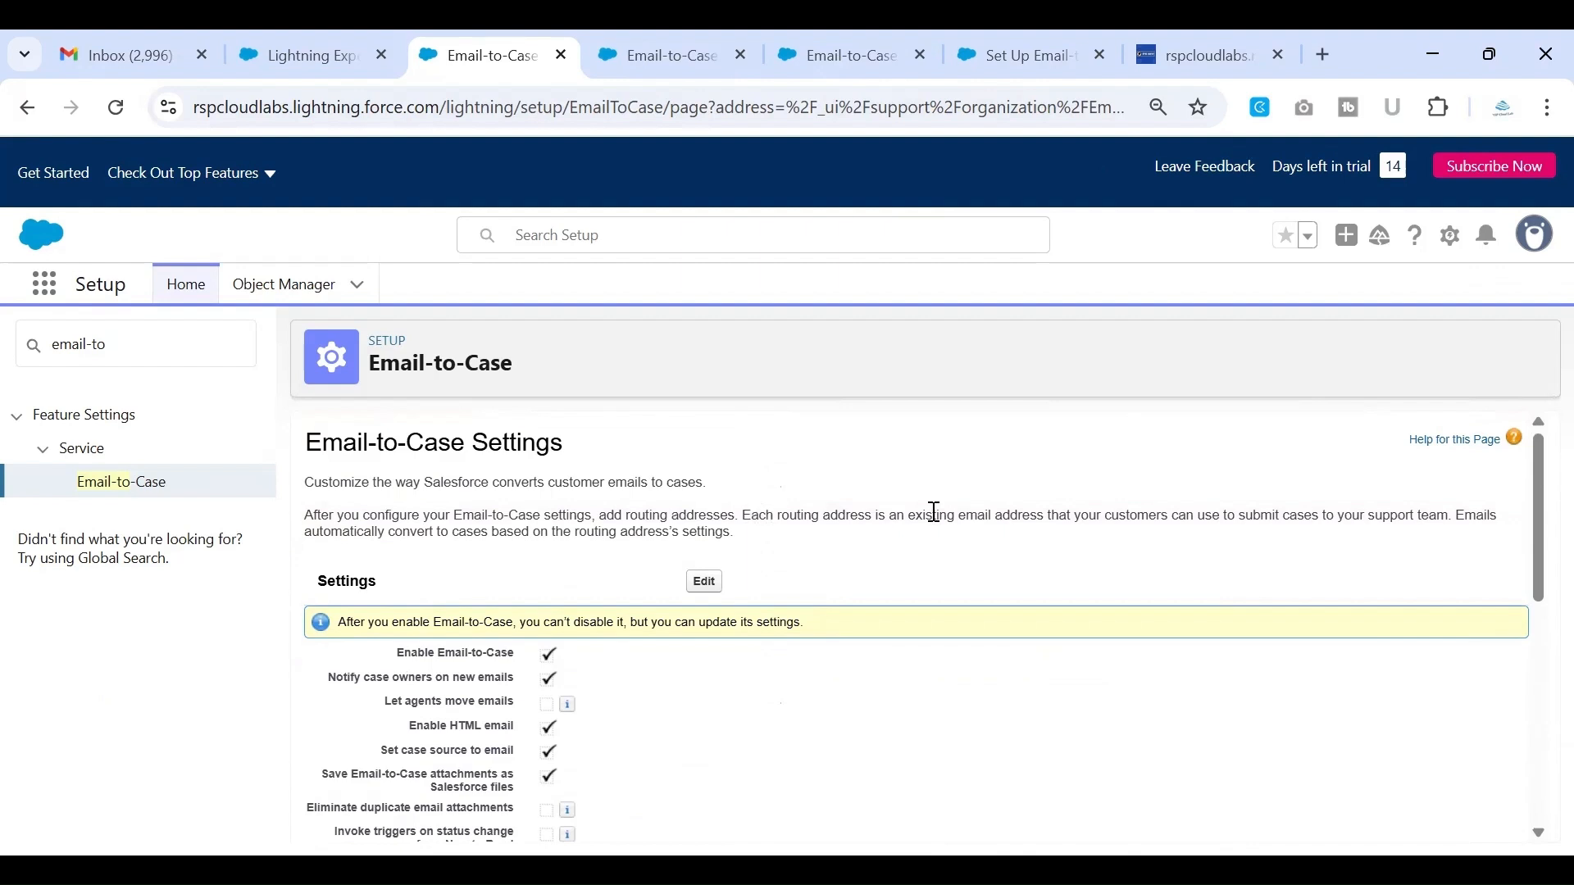
drag(753, 515, 1227, 517)
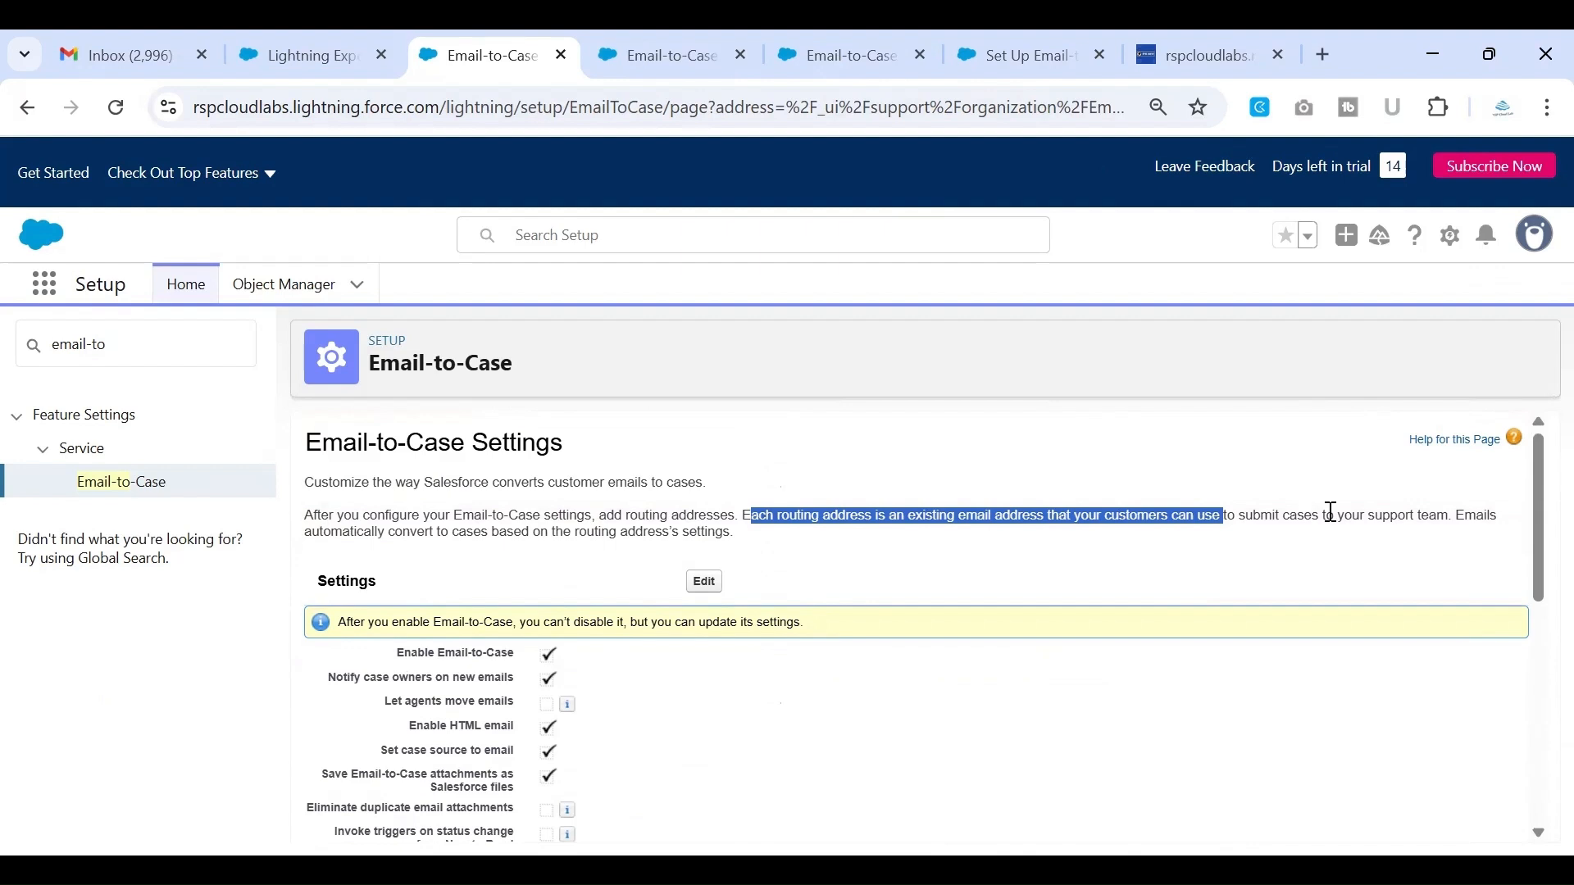
drag(1345, 515, 1449, 512)
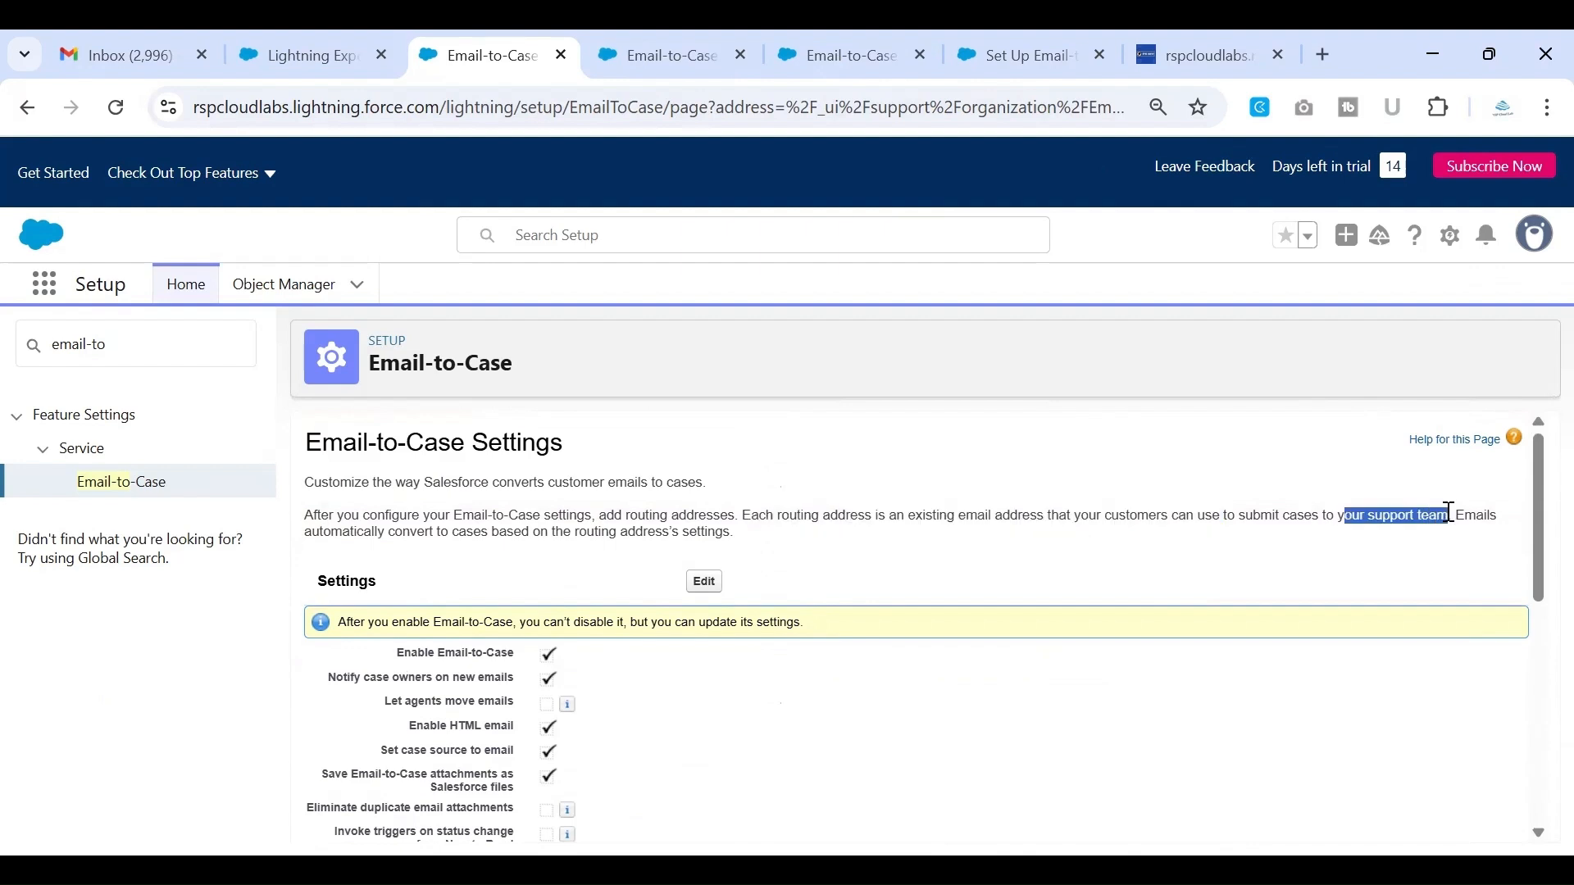
drag(312, 532, 729, 534)
scroll(729, 533, down, 7)
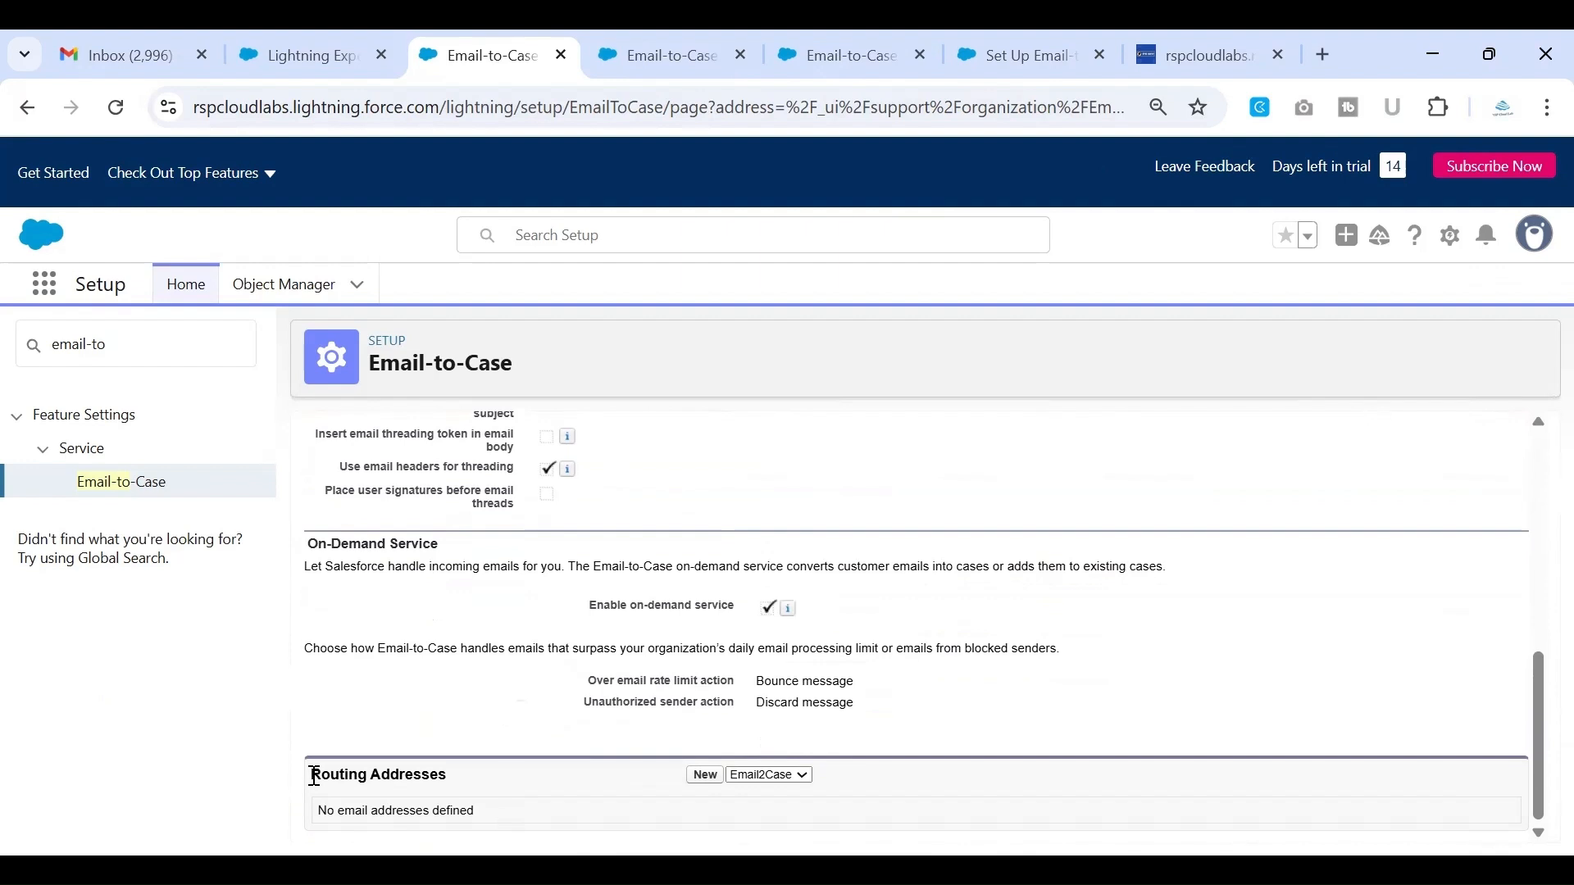
triple_click(492, 763)
click(491, 762)
click(710, 776)
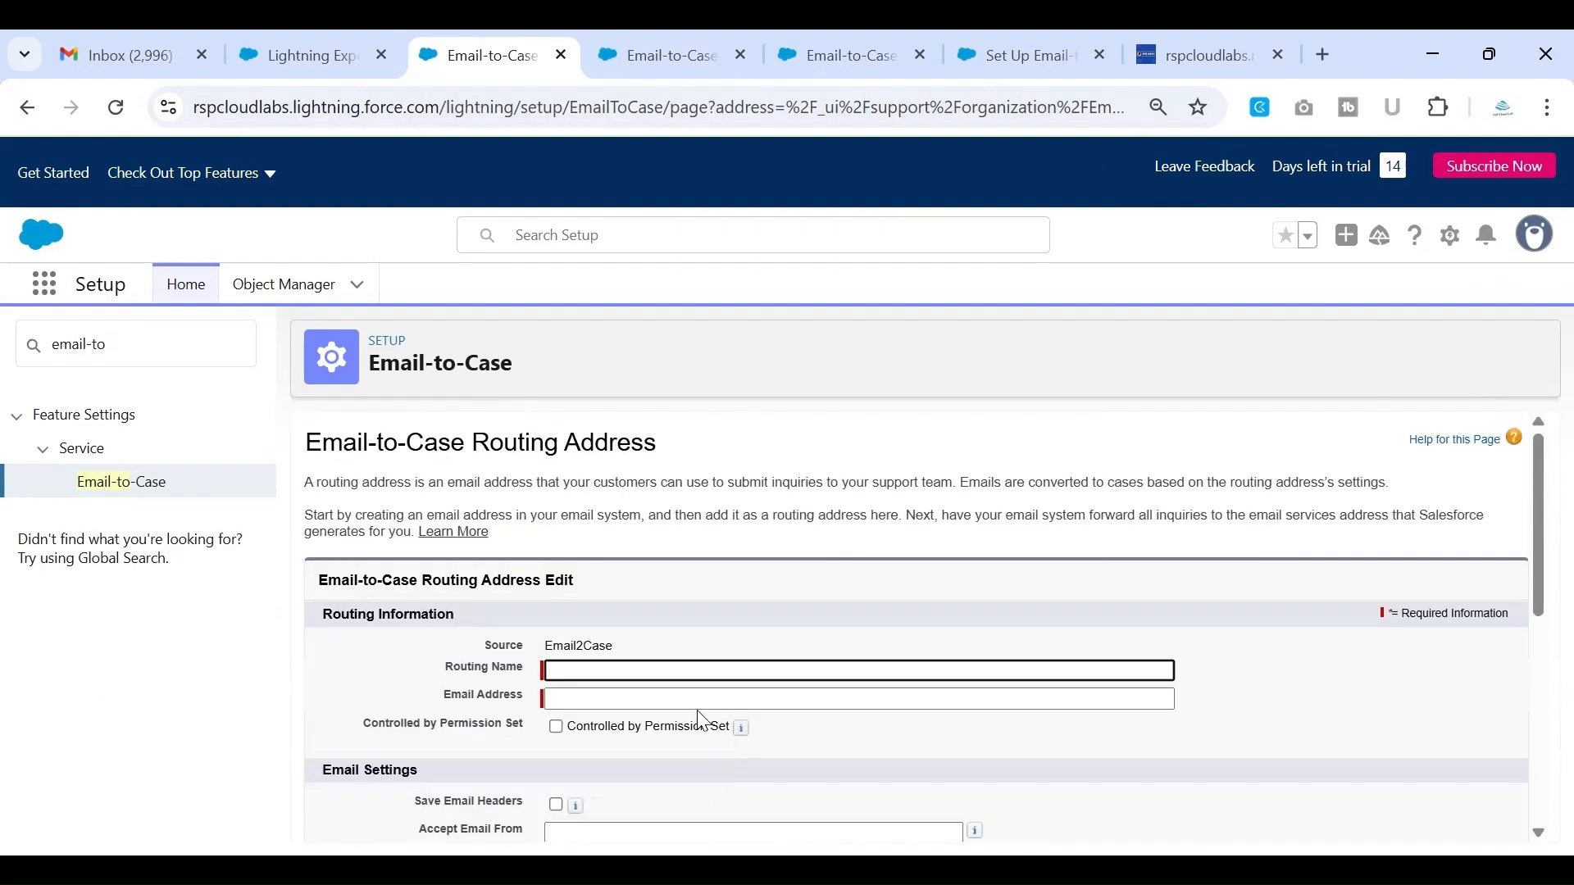
scroll(701, 718, down, 1)
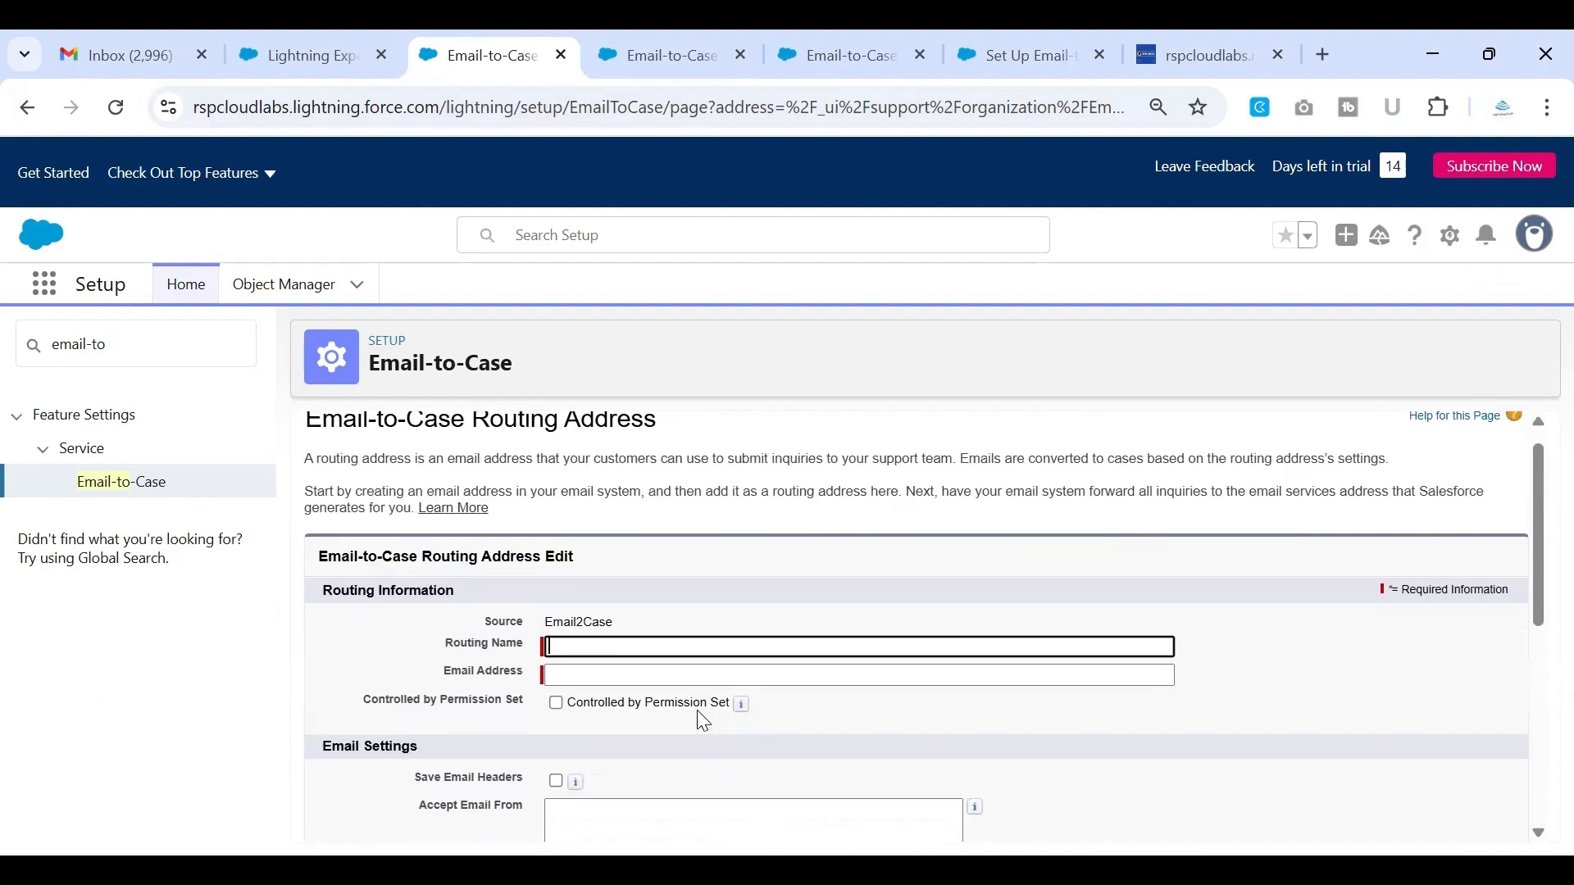
click(19, 119)
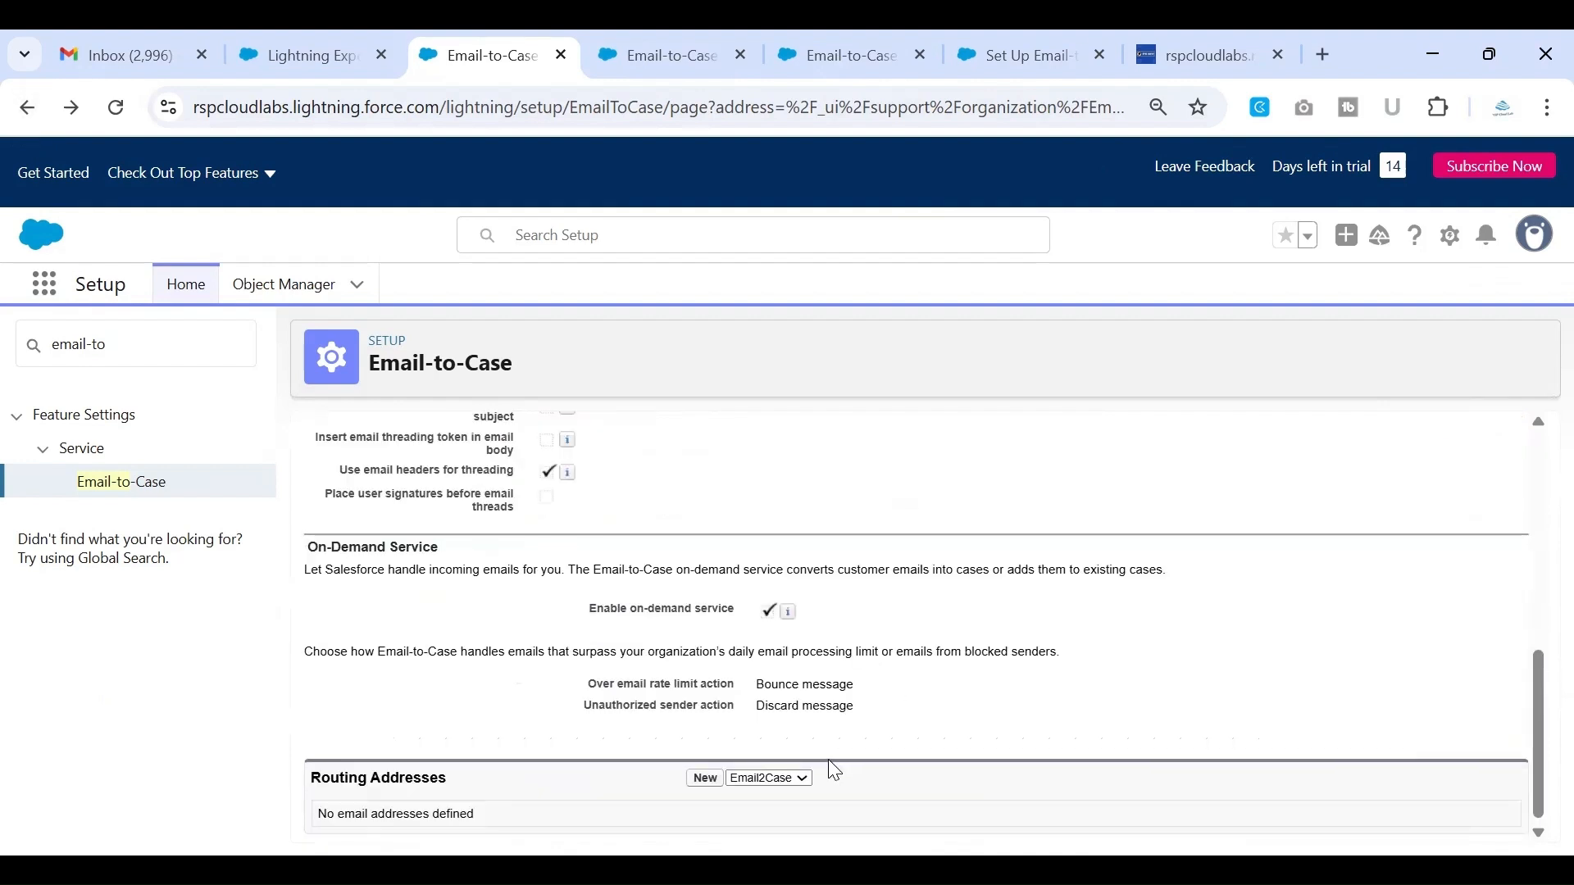
Start a new routing address with Email2Case as the source and look over the form's routing, email, task and case settings
click(810, 780)
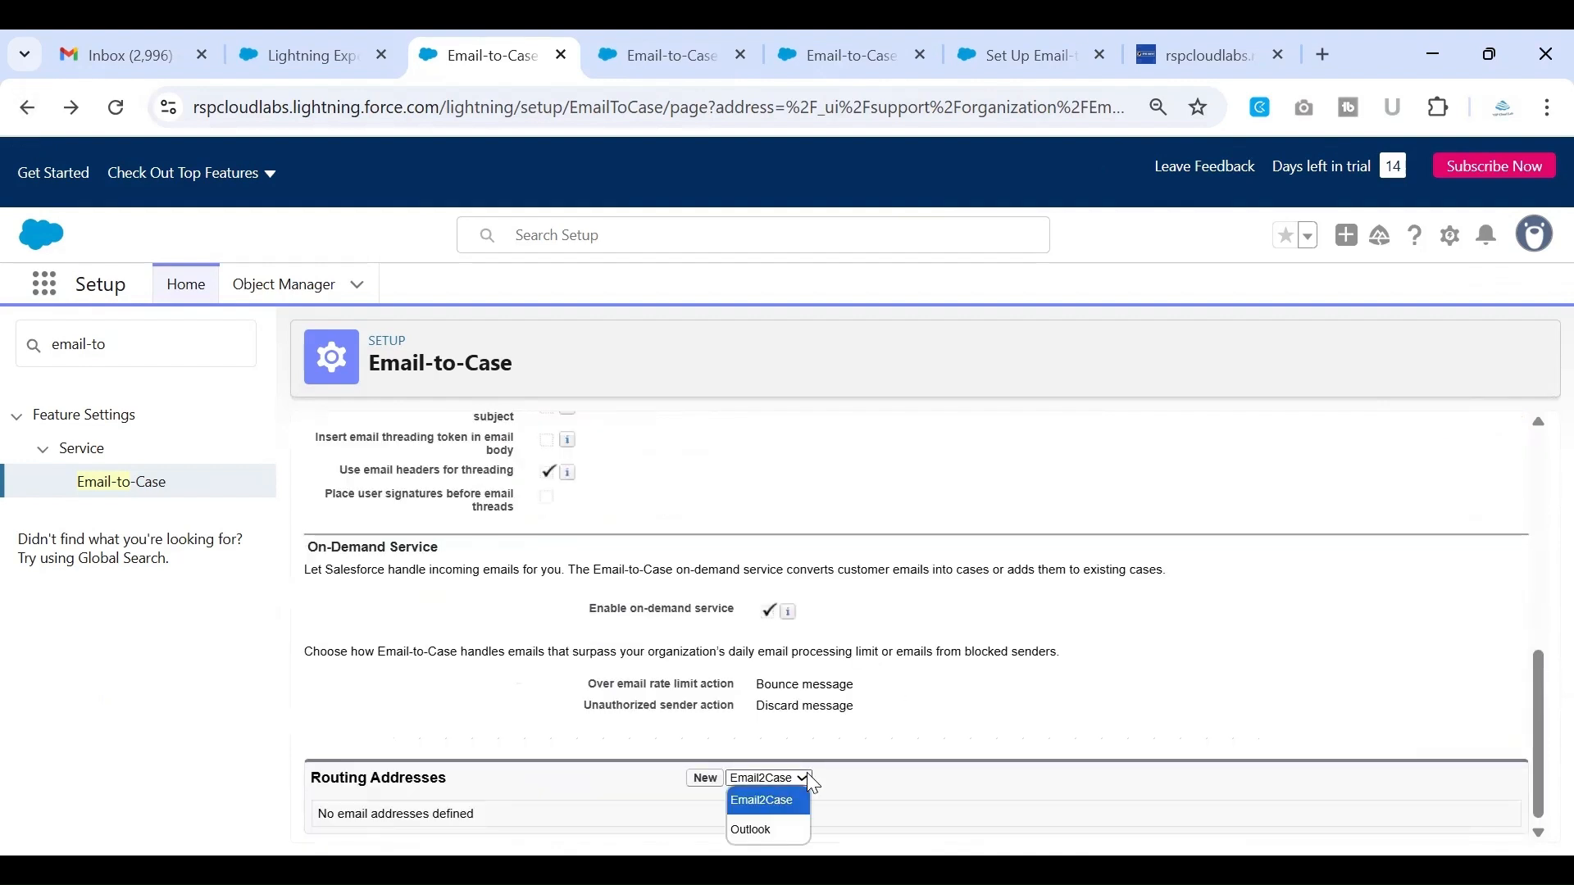
click(689, 781)
click(700, 779)
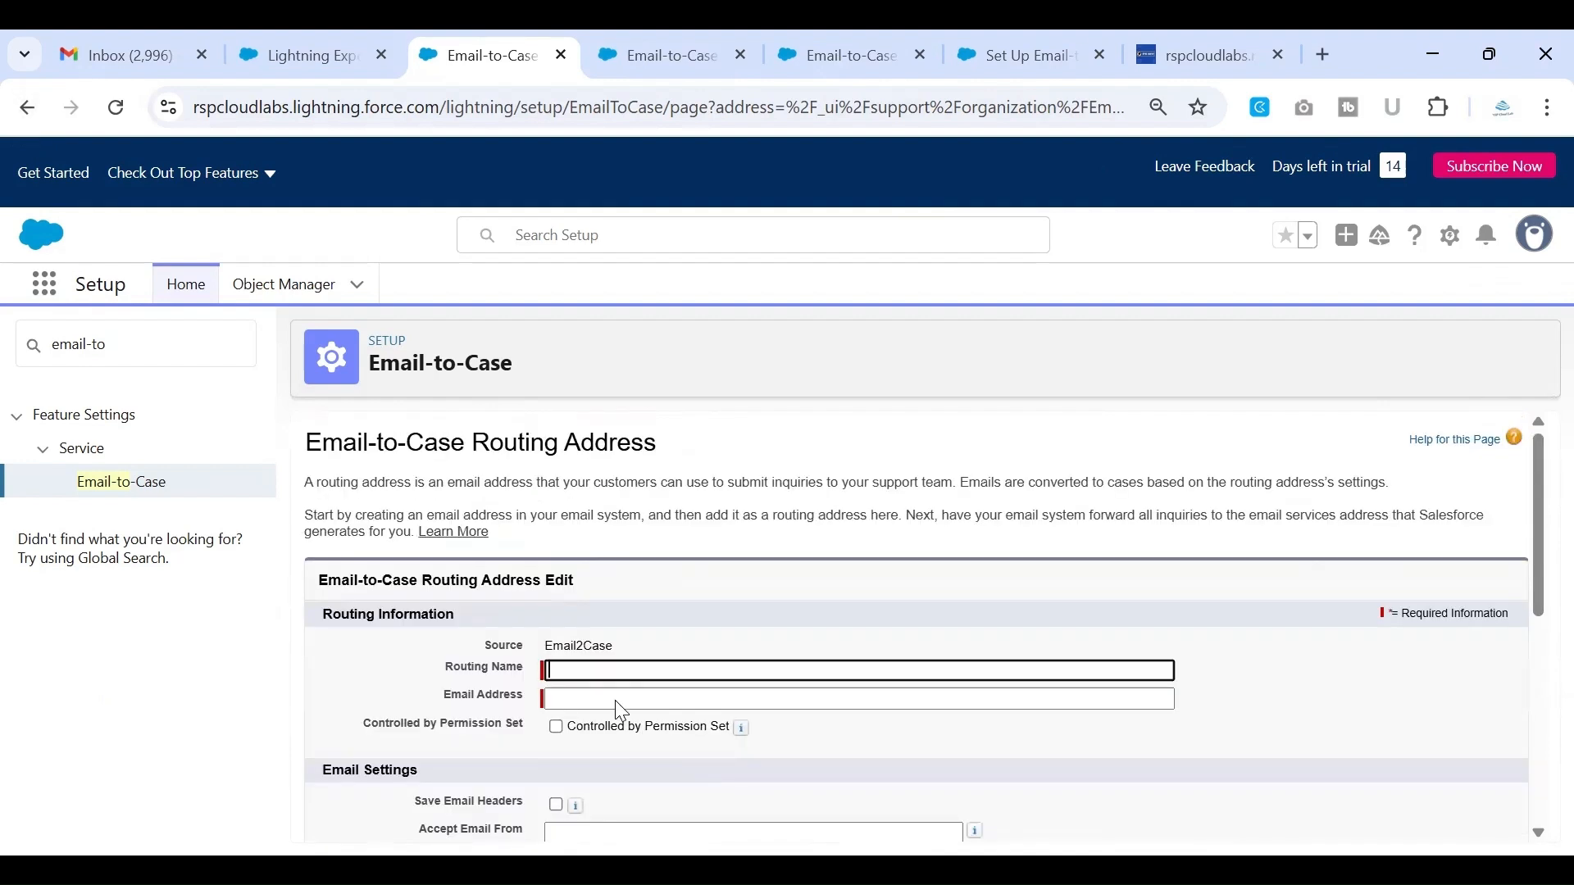
scroll(619, 702, down, 1)
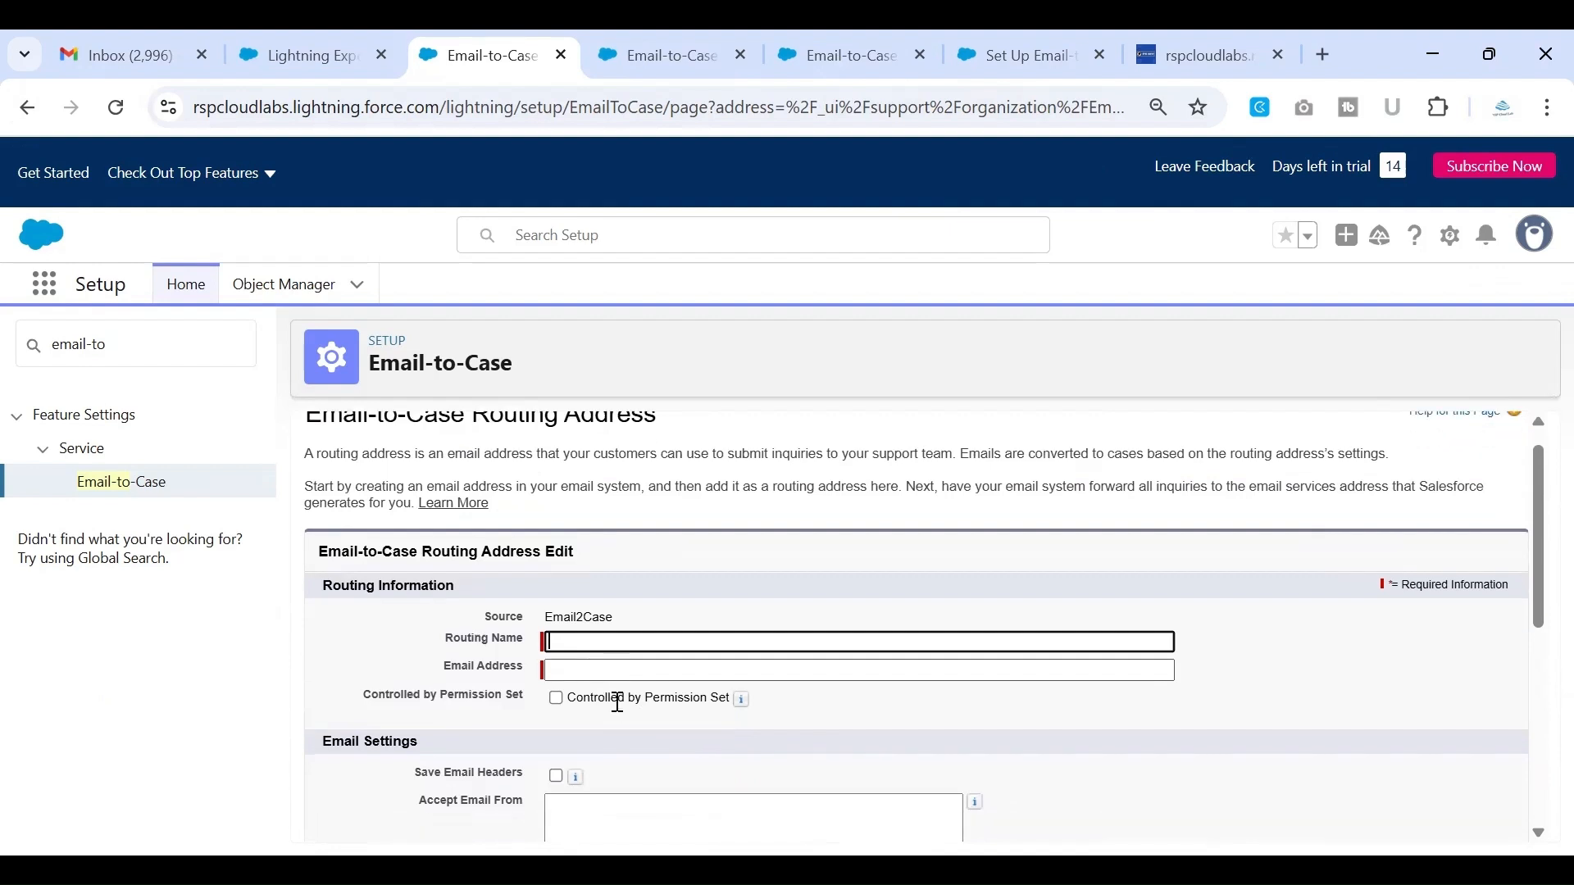
drag(449, 631, 525, 629)
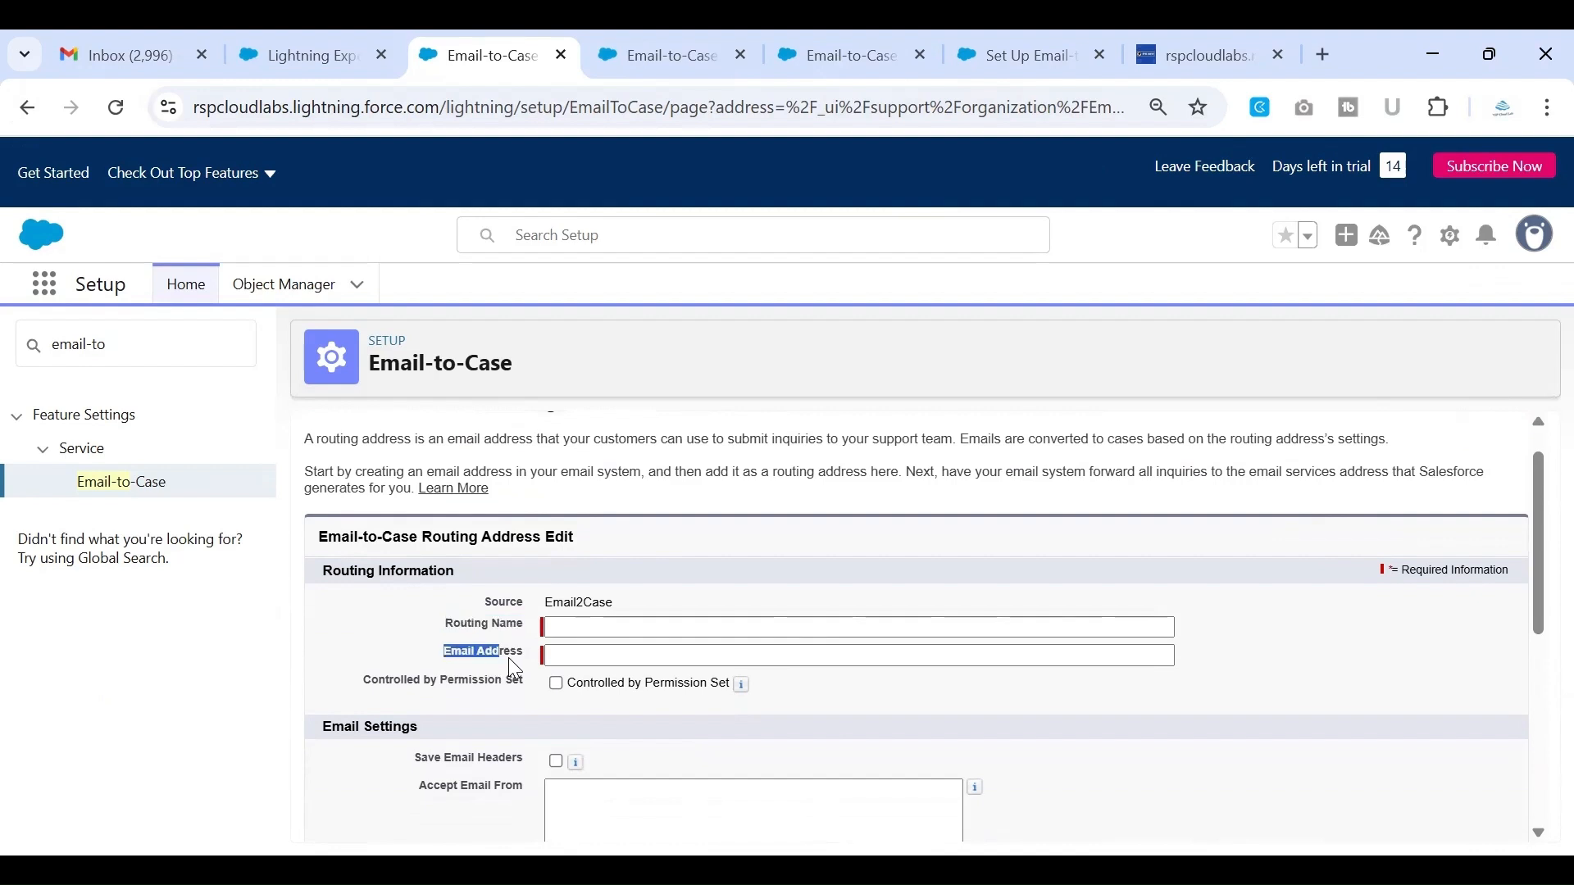
scroll(527, 668, down, 3)
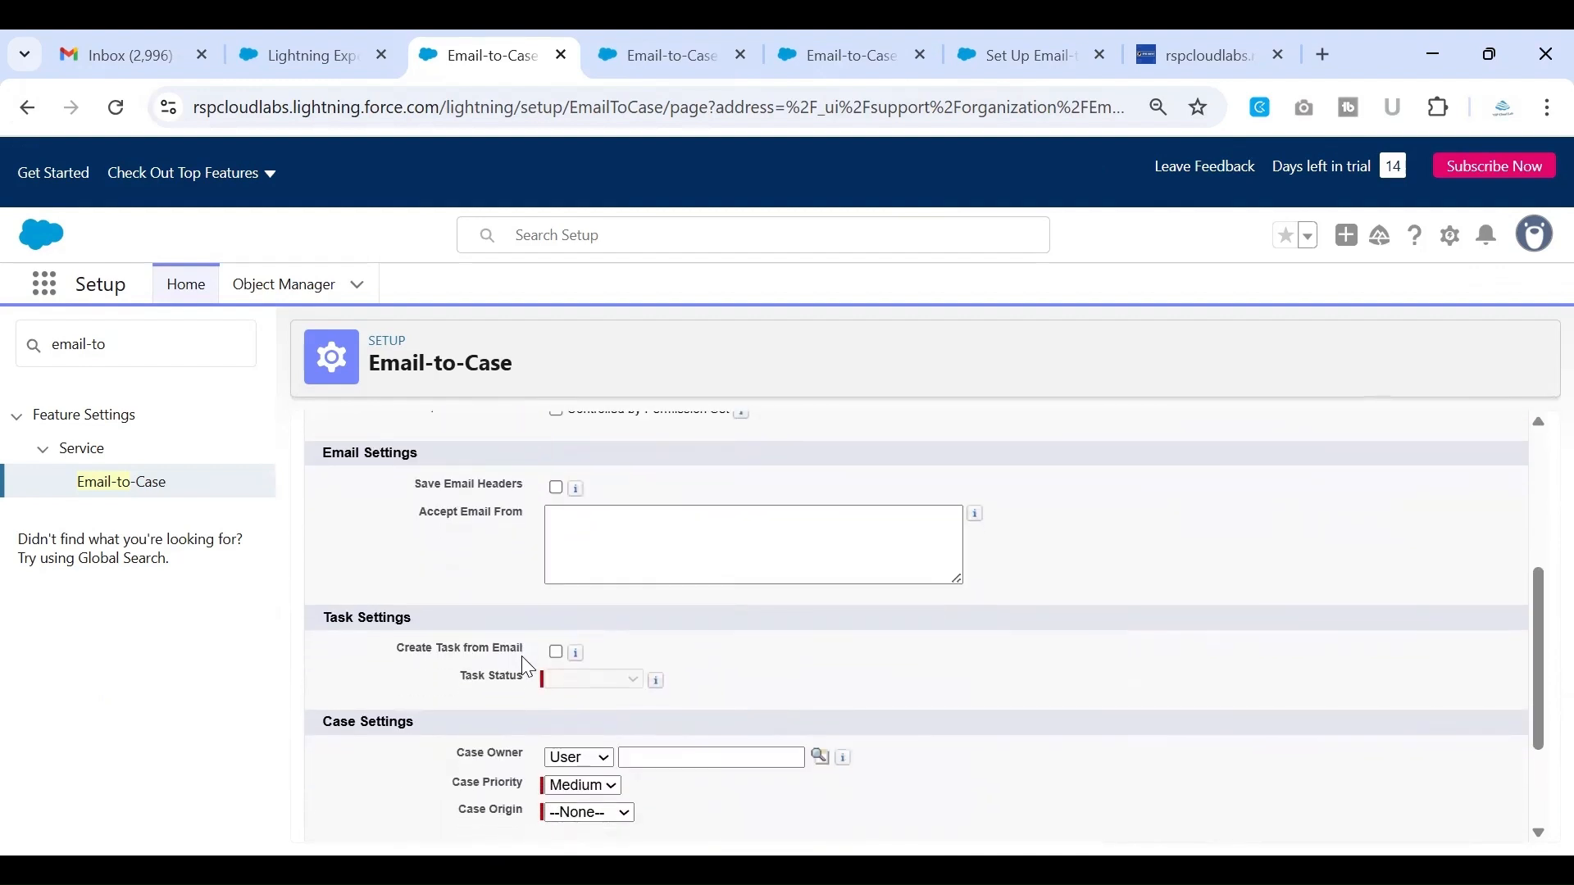
scroll(521, 656, up, 4)
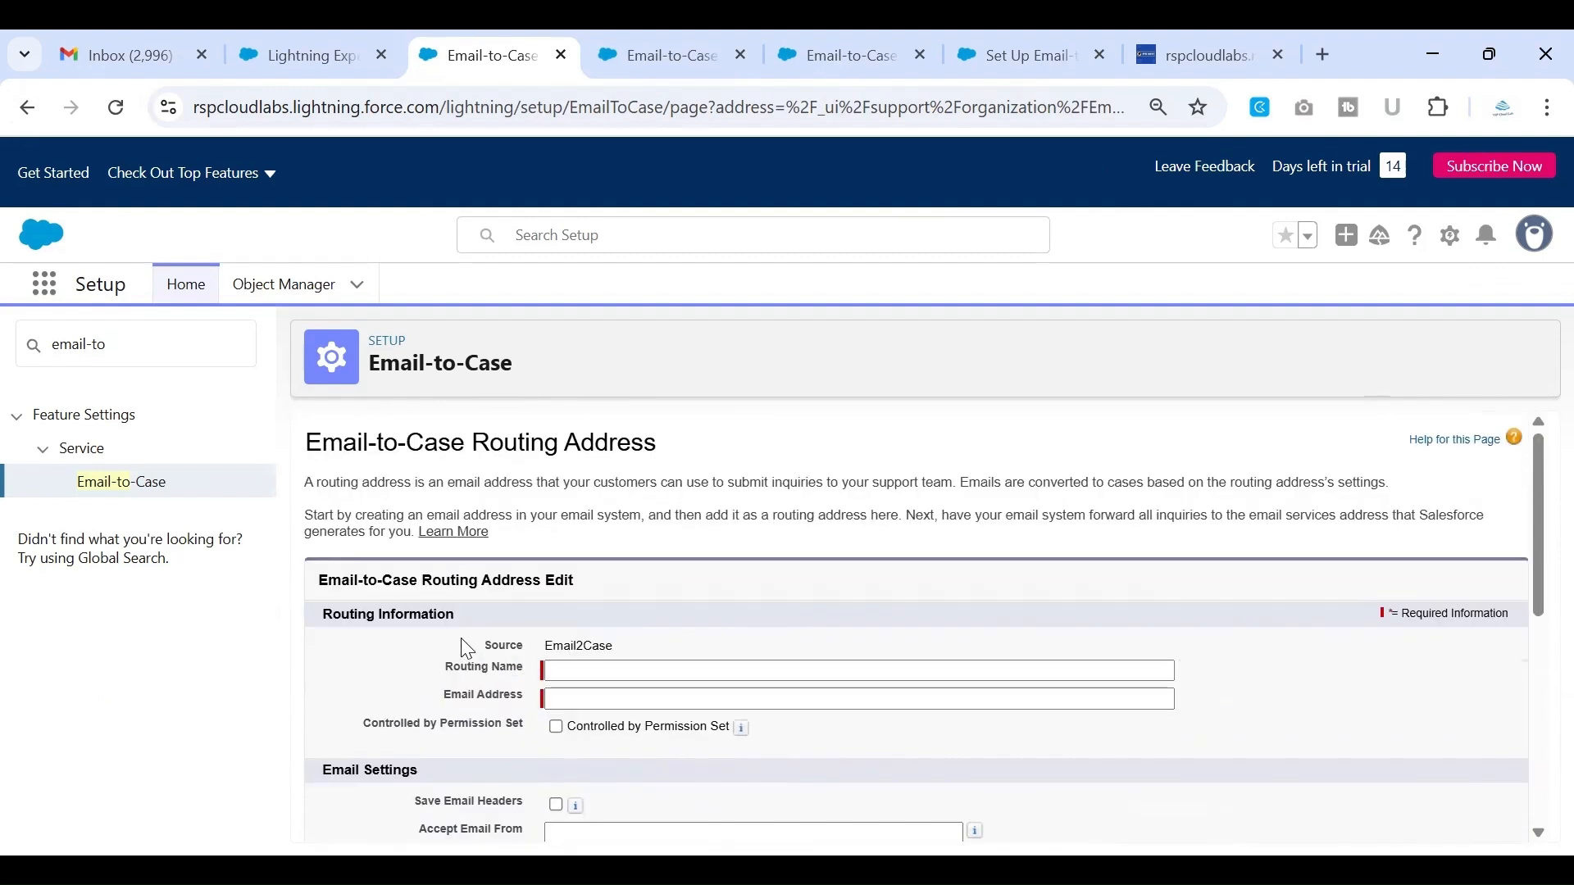
Set the routing name to customerInquiryemail
click(605, 668)
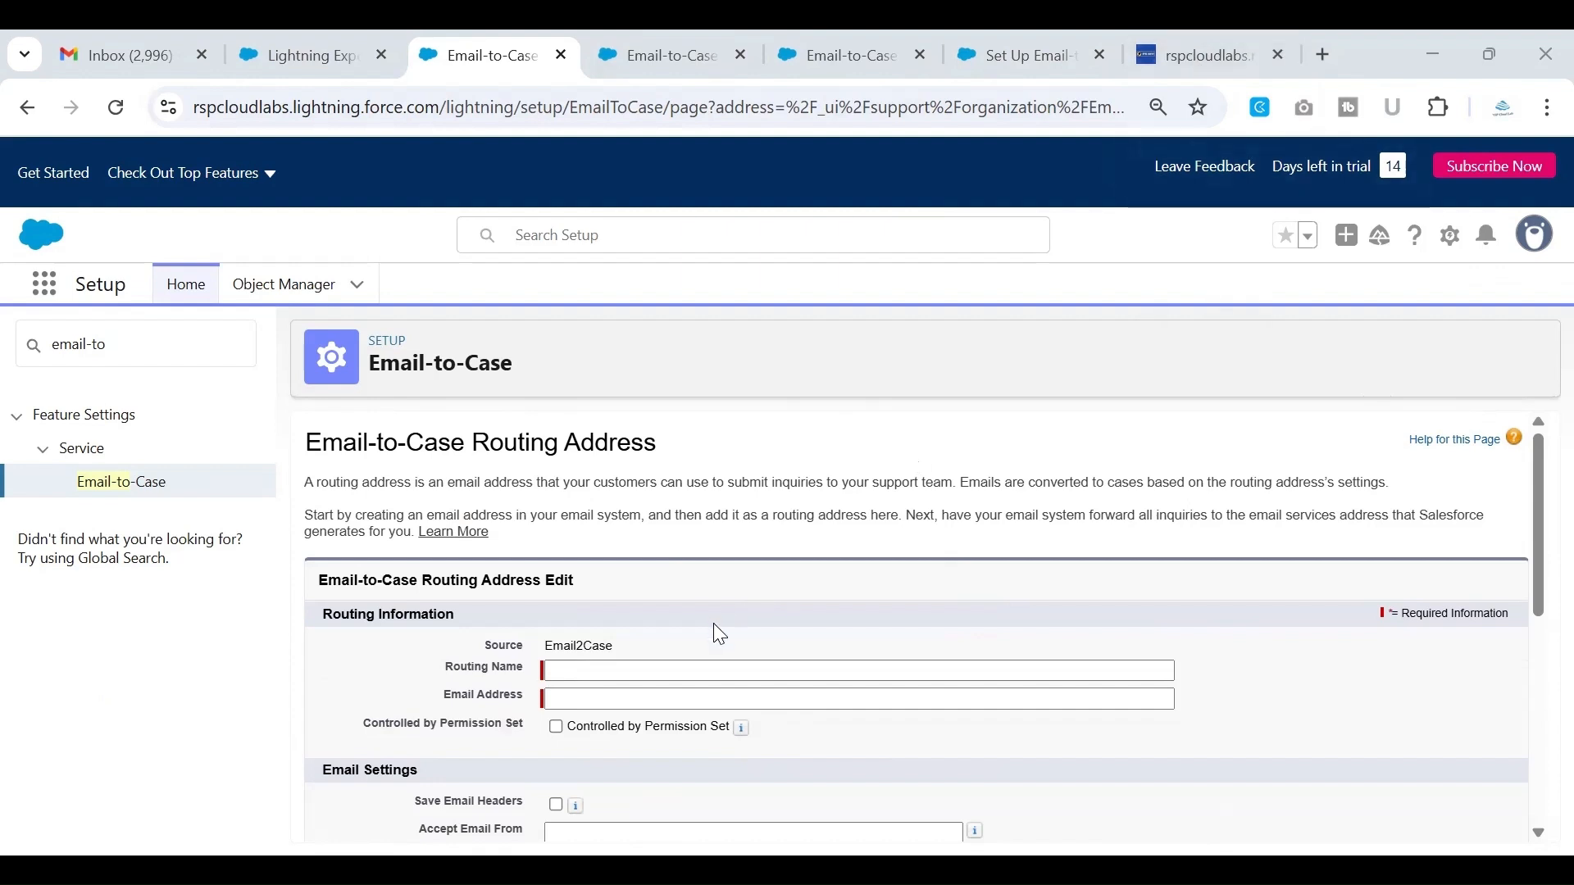
click(694, 663)
click(694, 663)
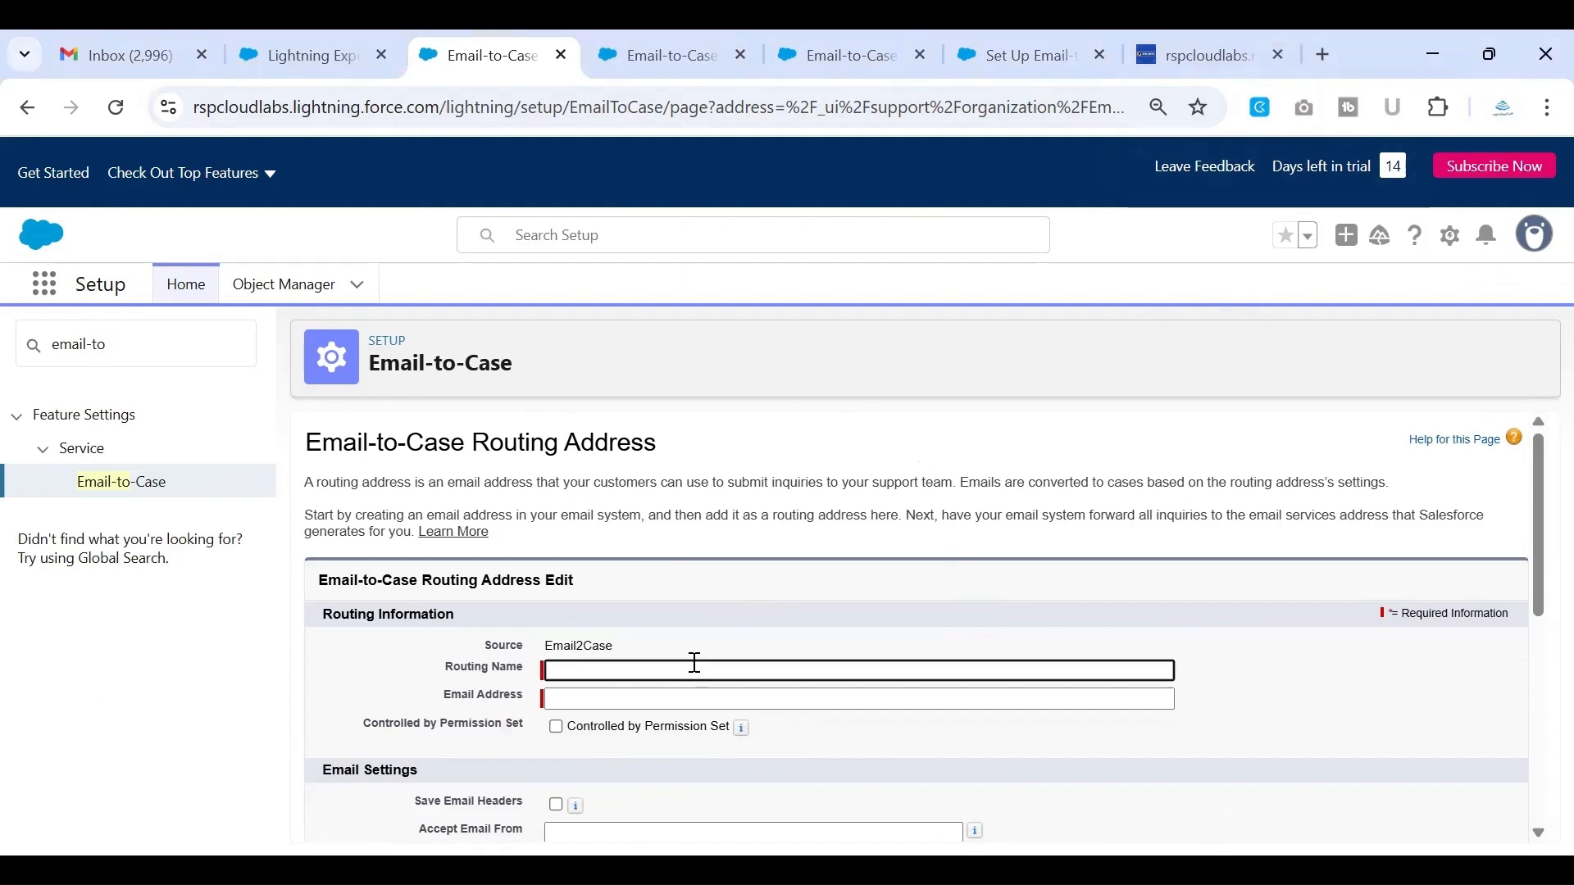
text(customerIn)
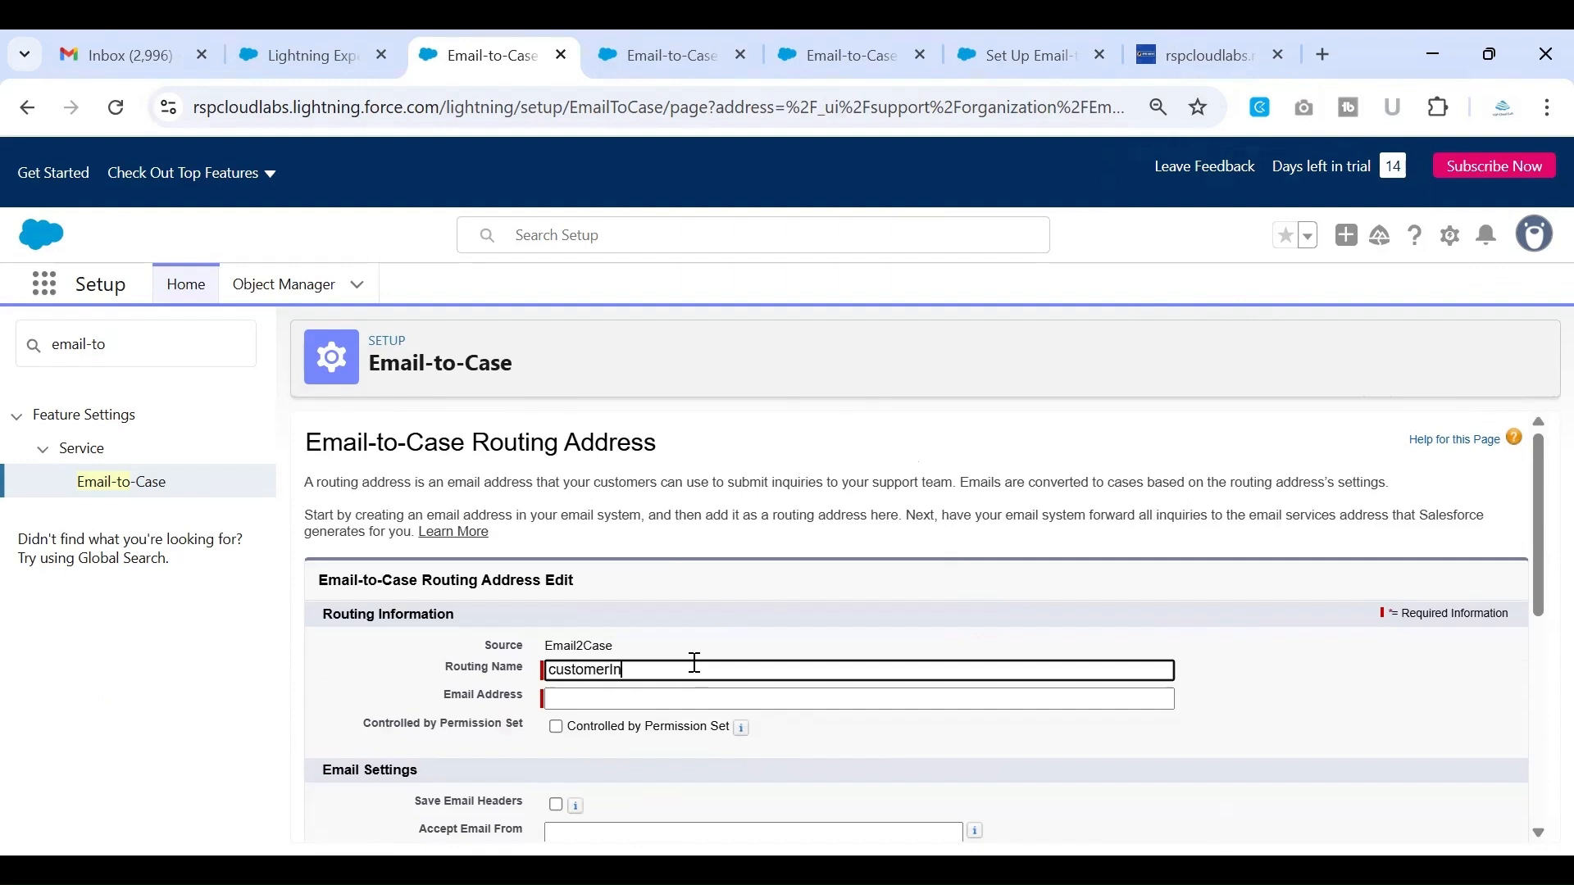
text(quiryemail)
Enter the support mailbox's email address in the routing address's Email Address field
scroll(774, 588, down, 1)
click(1345, 716)
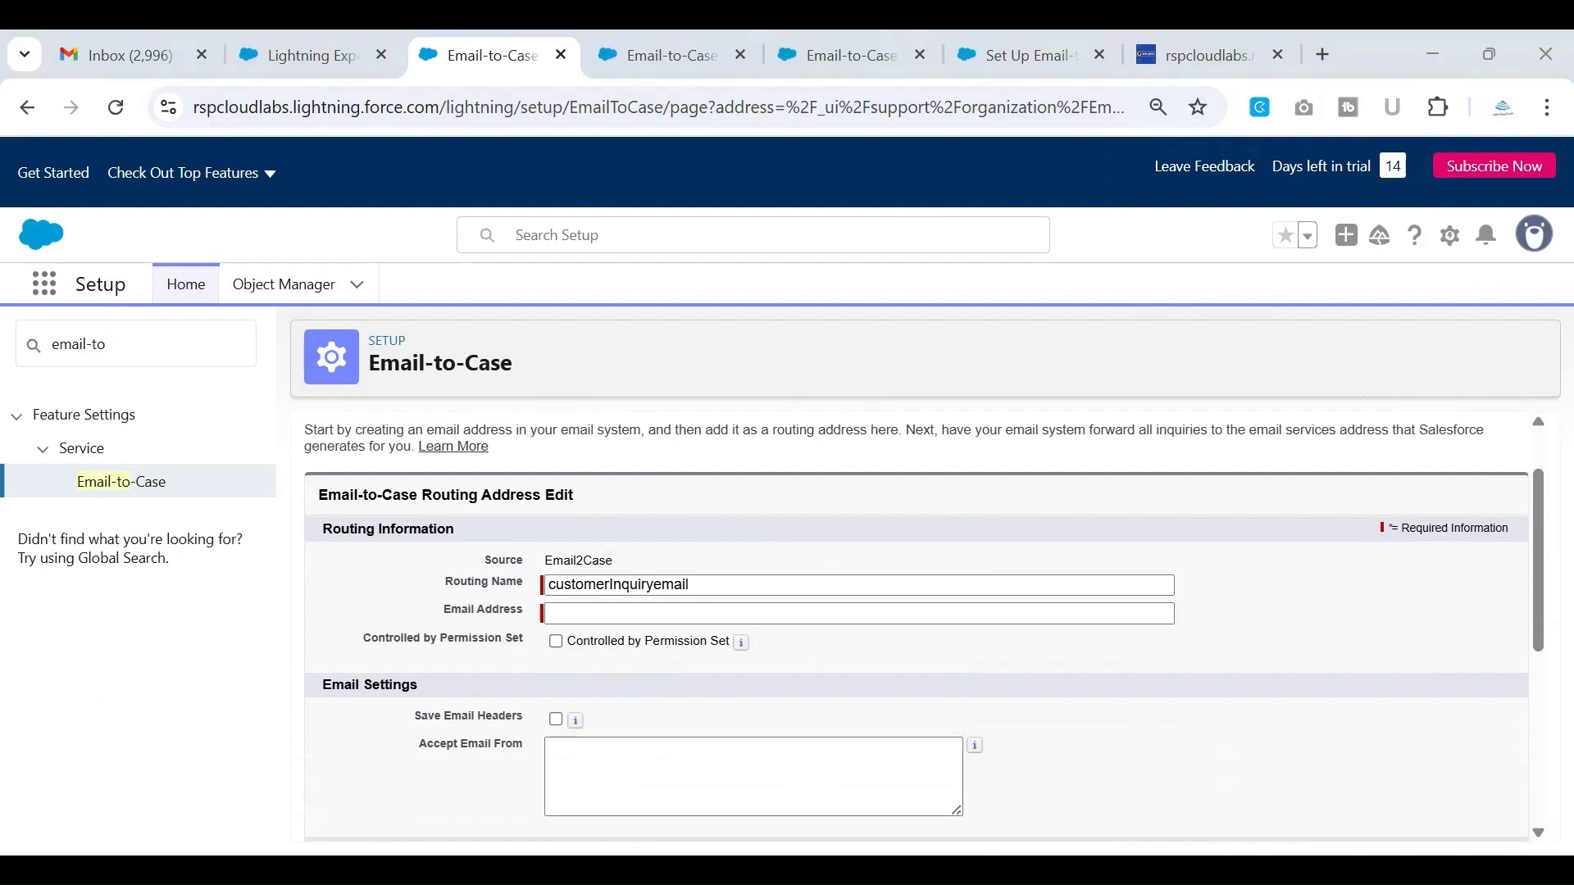
click(860, 614)
key(ctrl+v)
click(853, 652)
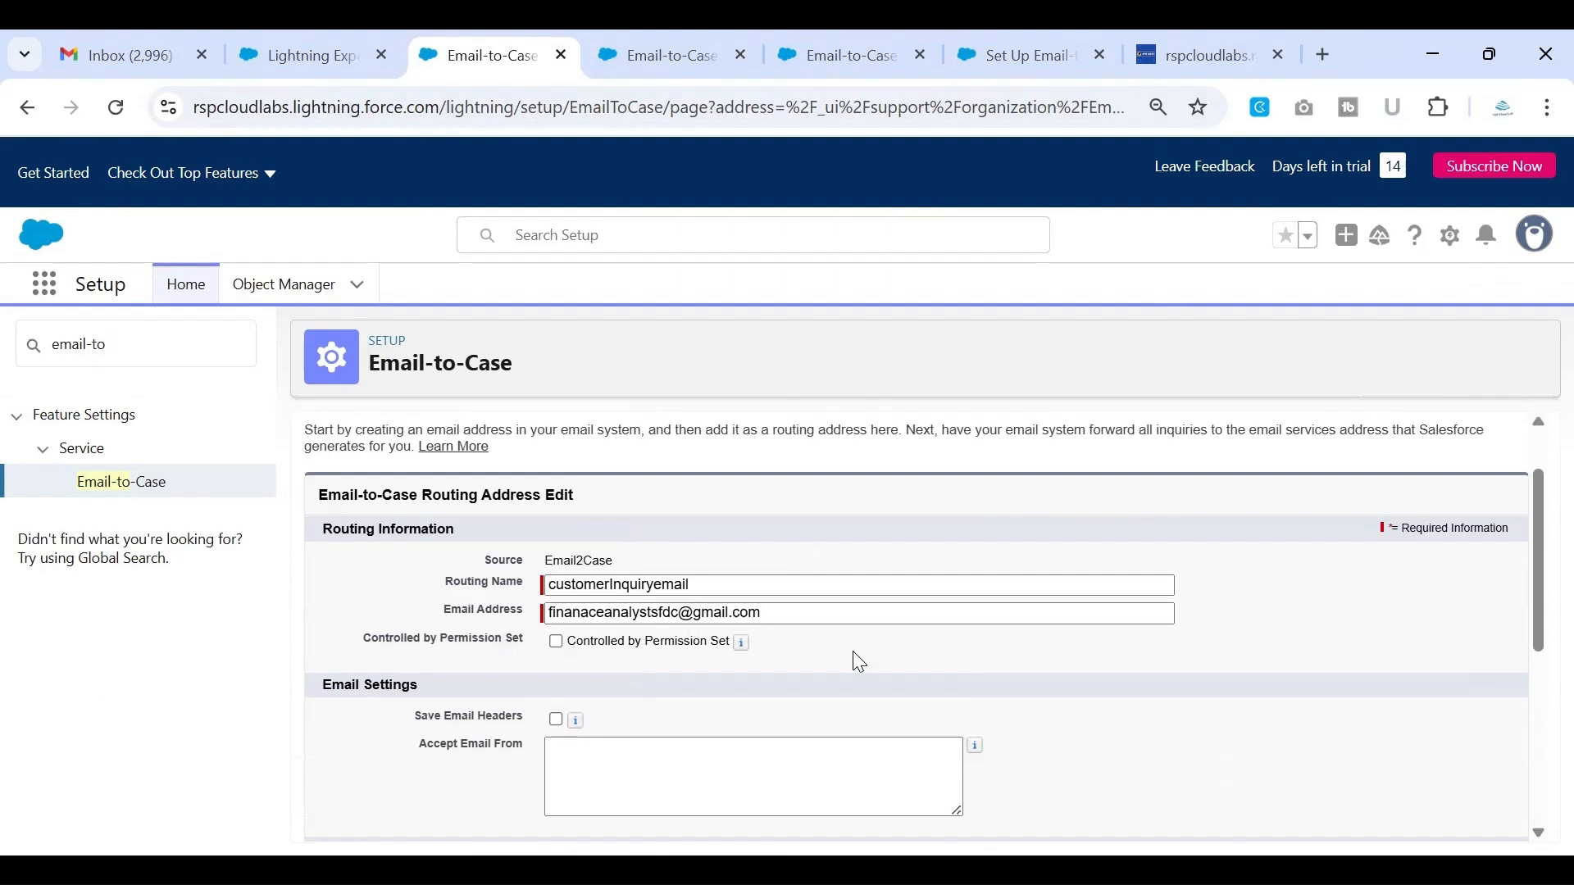
Check the entered routing email address and examine the Save Email Headers option in Email Settings
scroll(858, 660, down, 1)
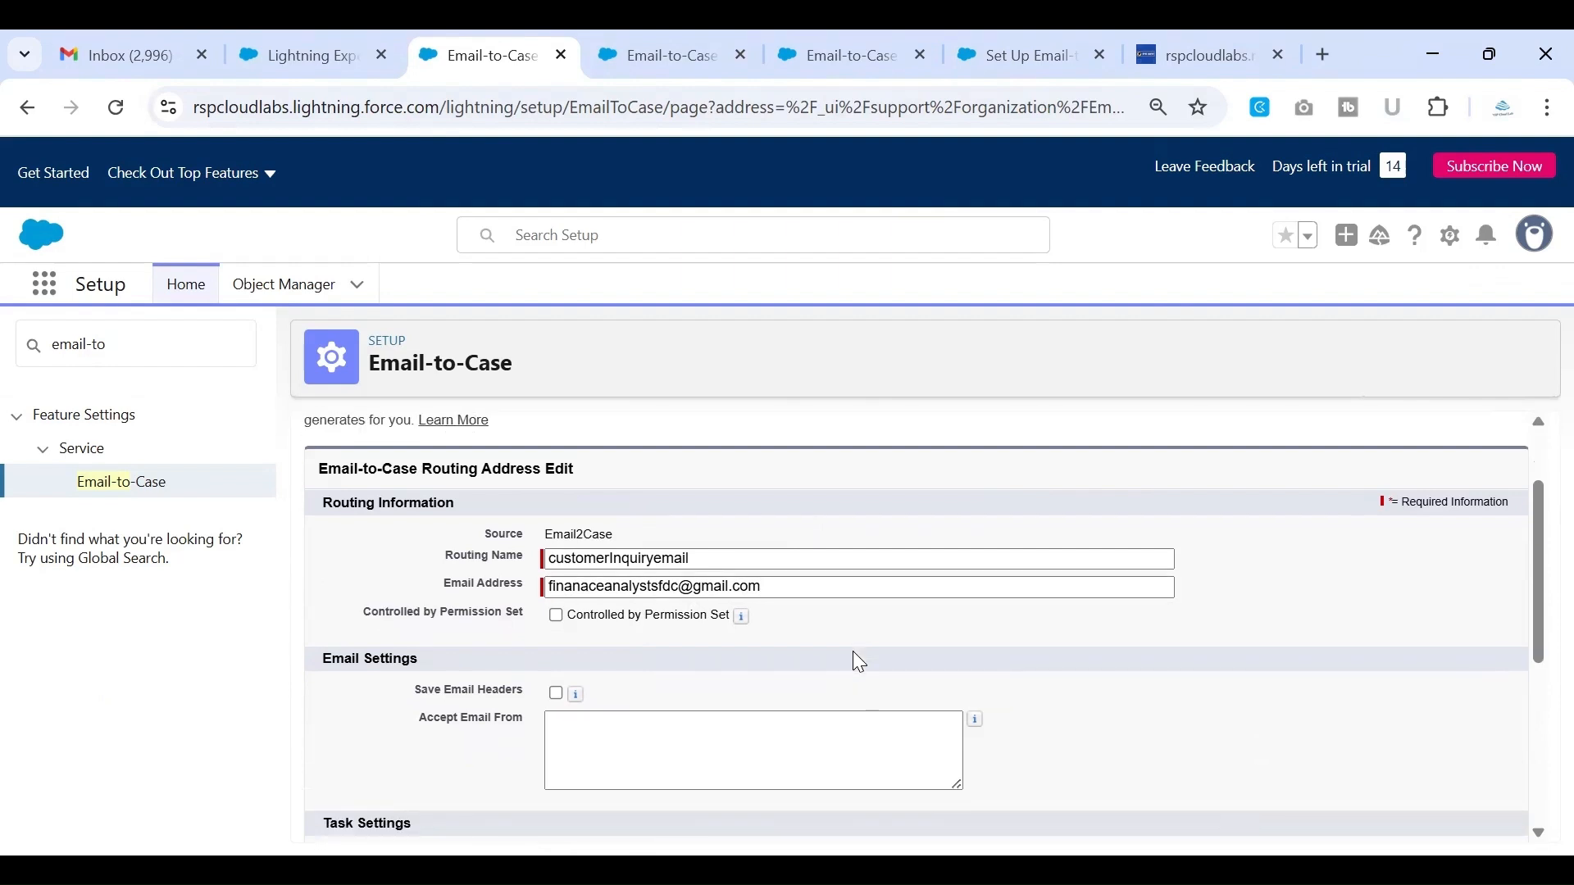
scroll(853, 651, down, 1)
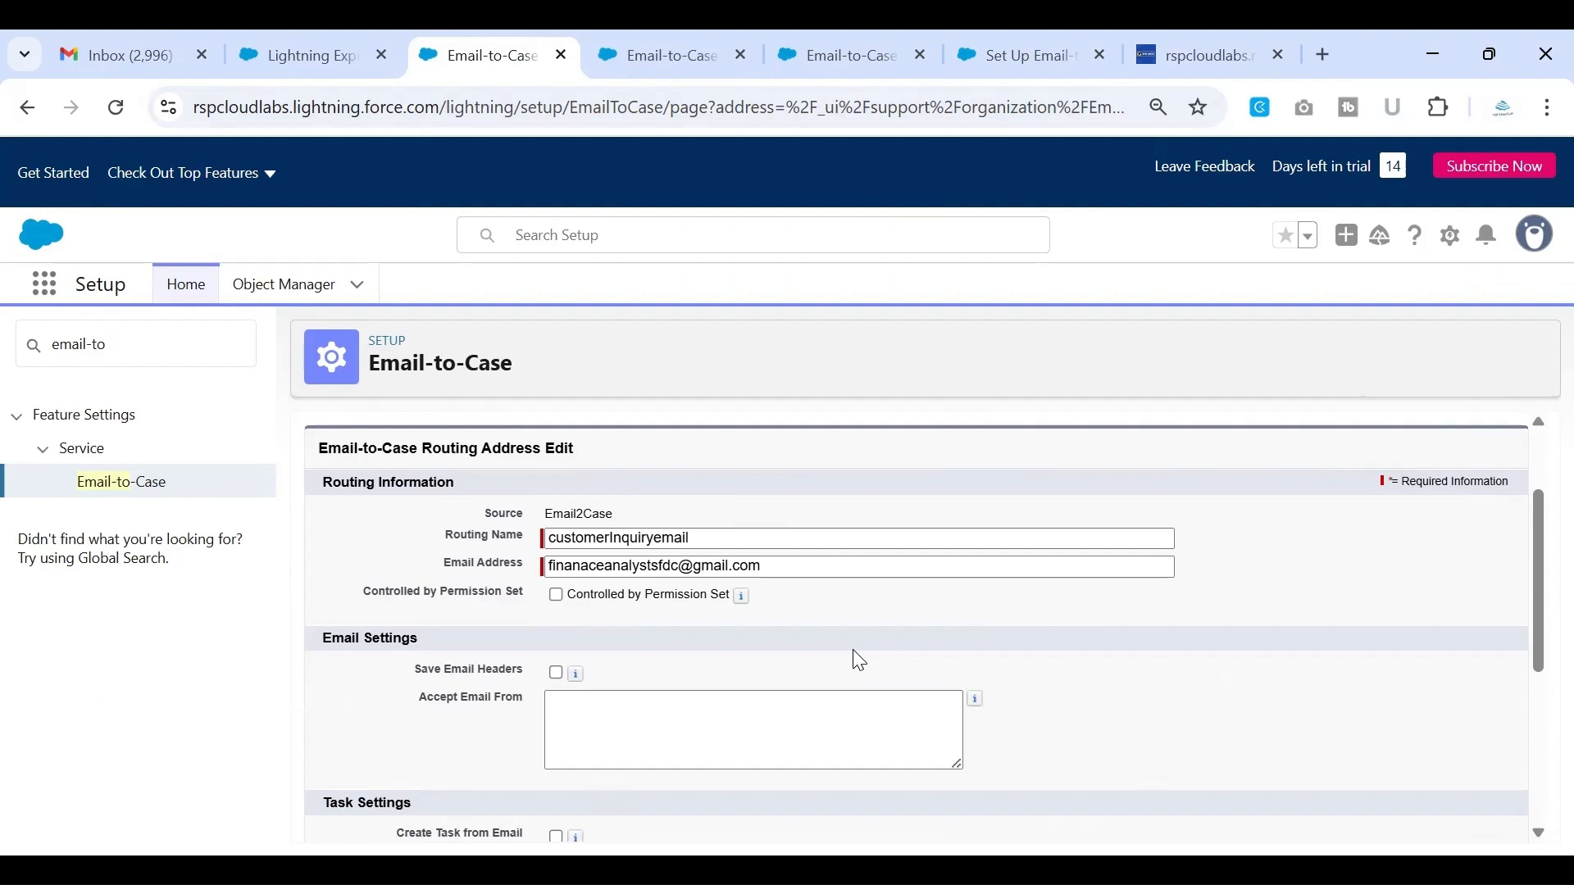
scroll(860, 660, down, 1)
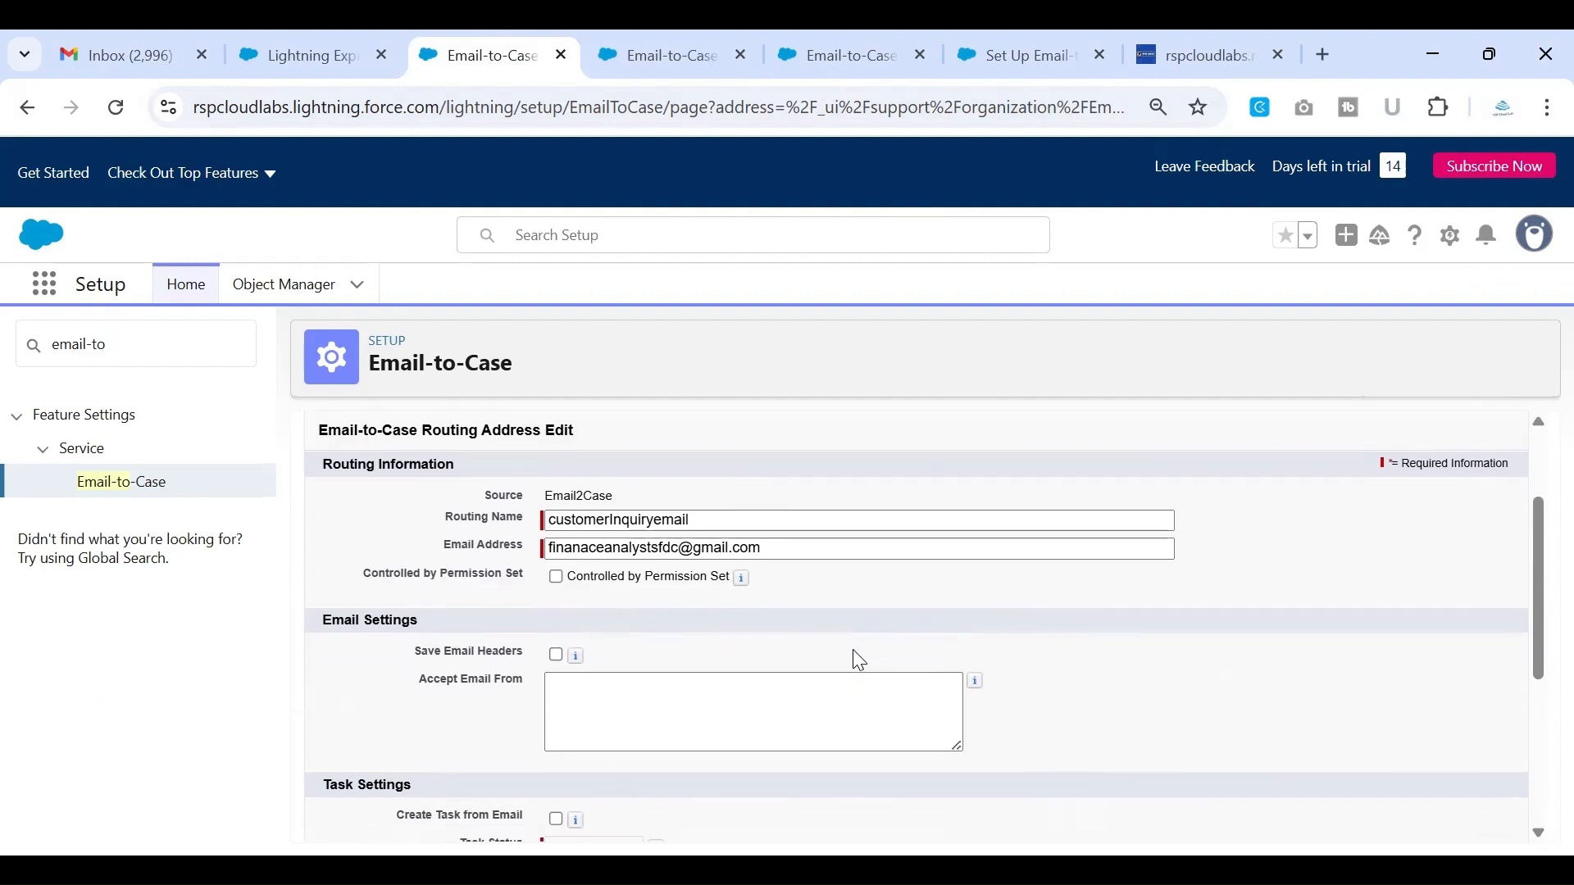
scroll(860, 660, down, 1)
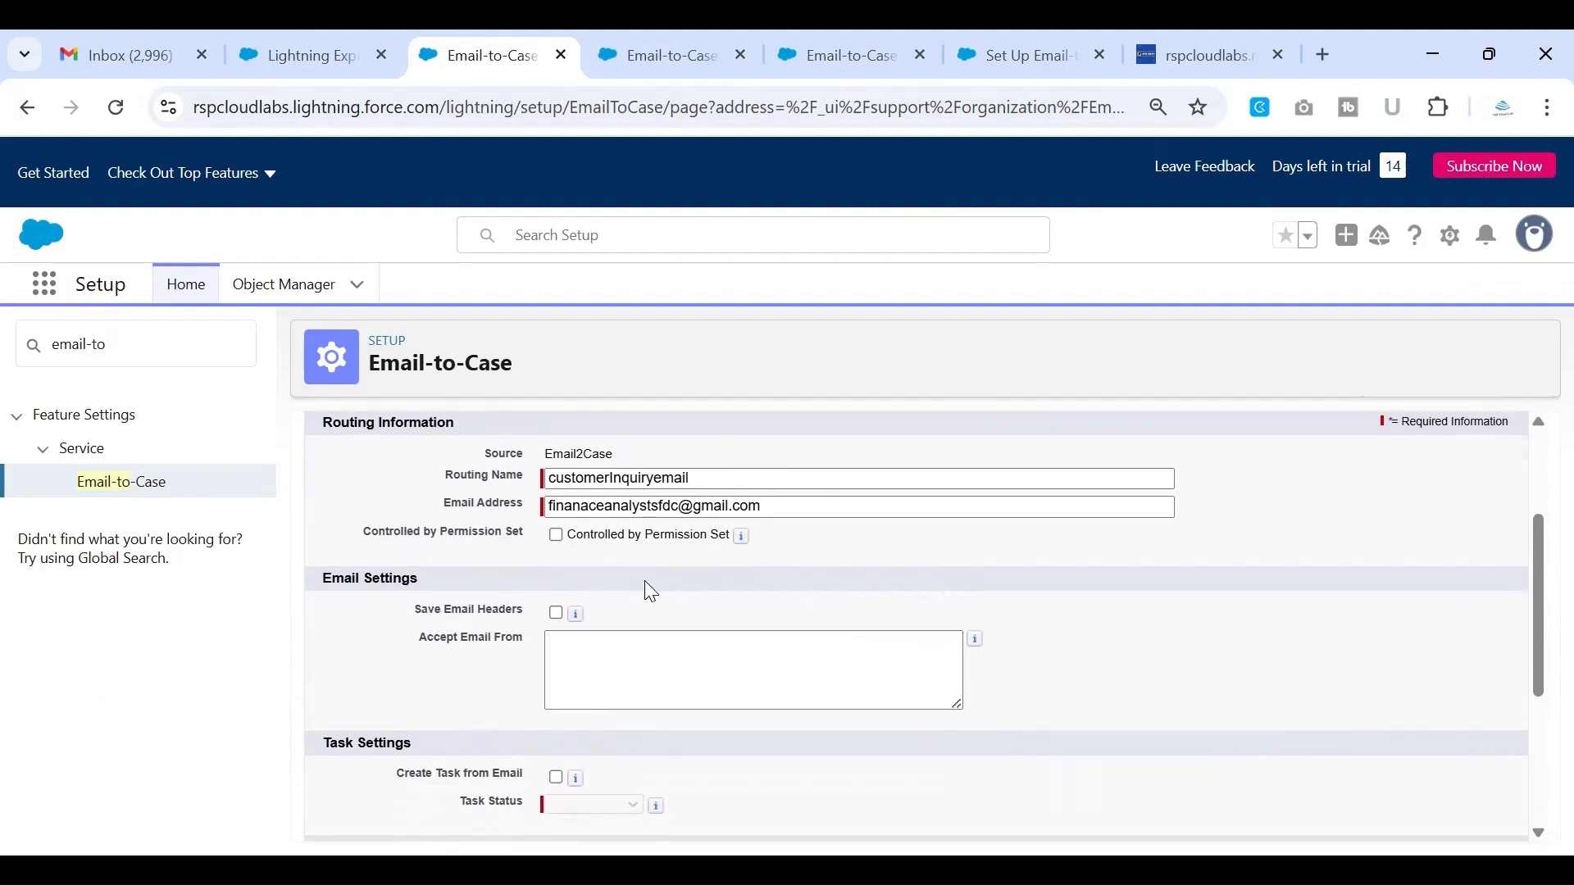
click(552, 508)
mouse_move(552, 509)
mouse_down()
mouse_move(774, 509)
mouse_move(558, 505)
mouse_up()
click(834, 562)
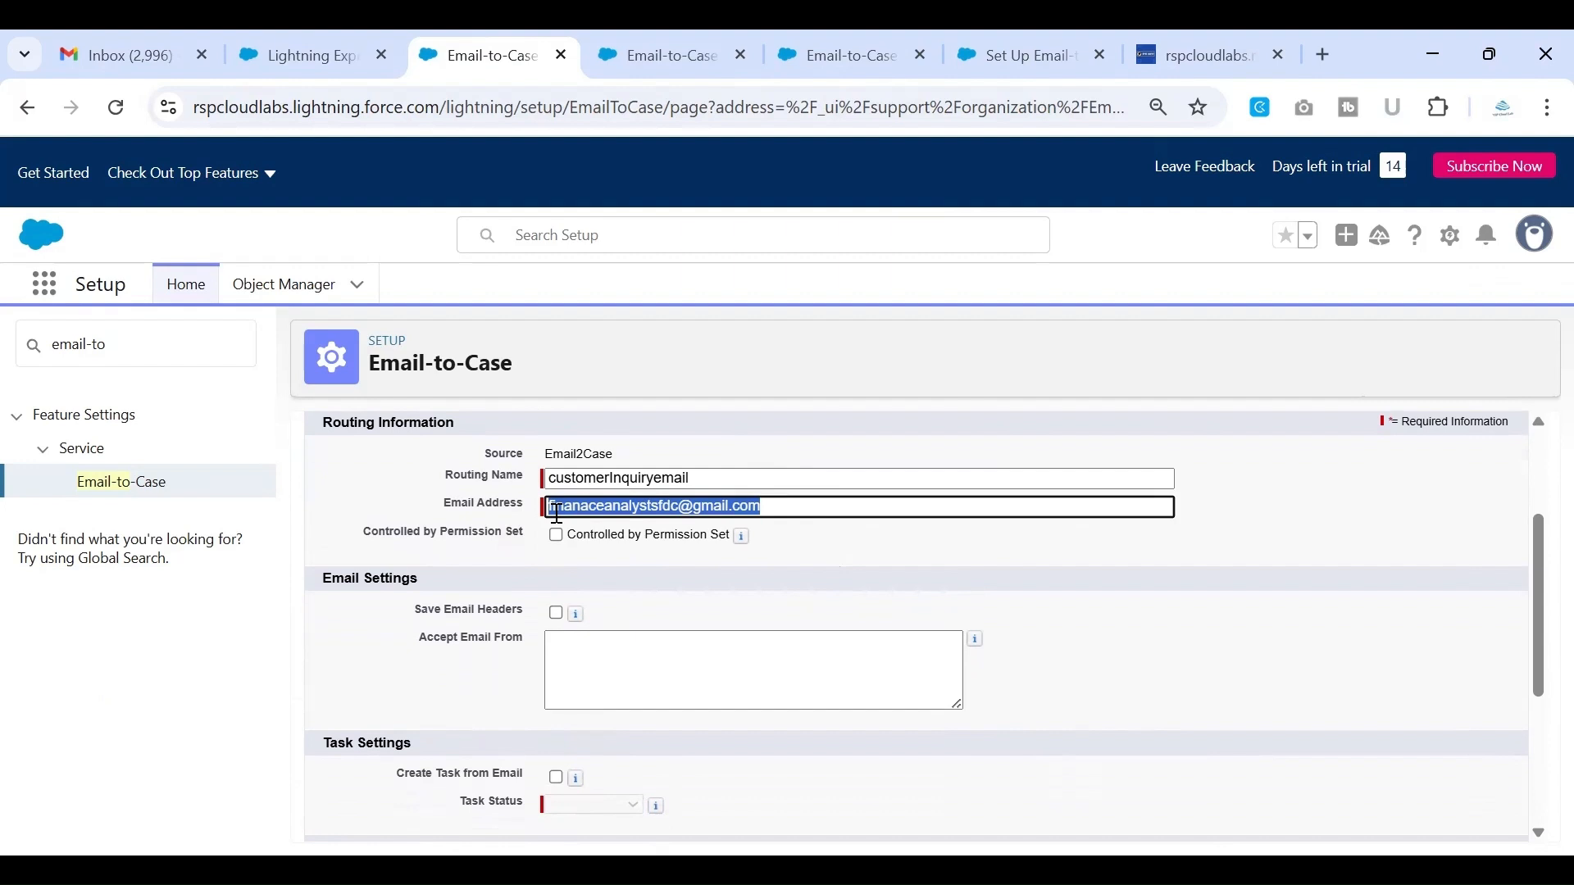
scroll(557, 514, down, 1)
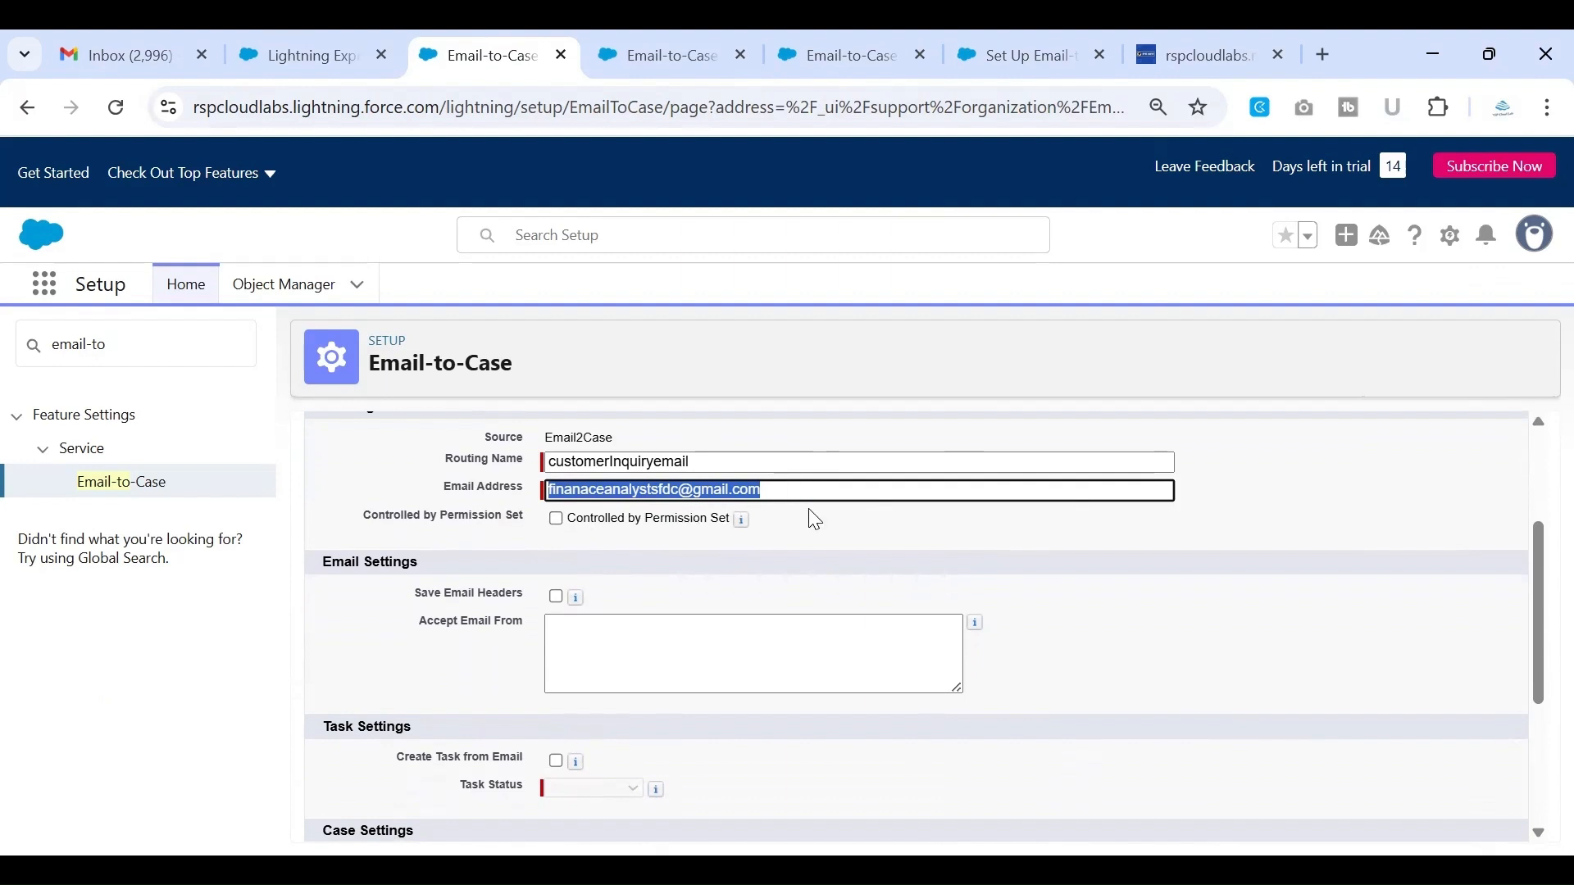
click(815, 539)
scroll(818, 543, down, 1)
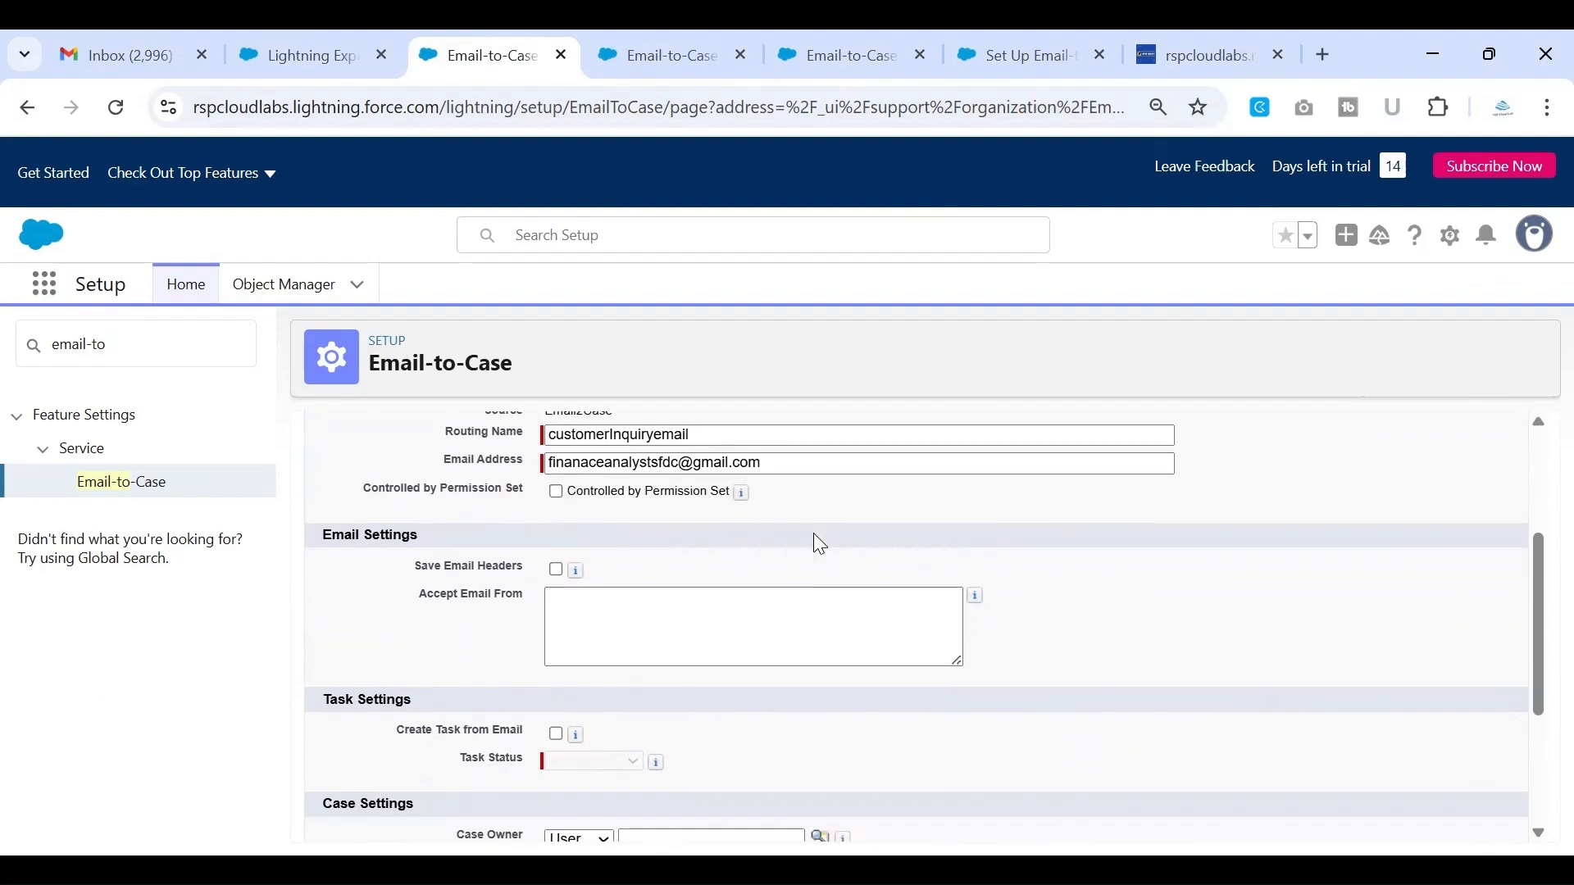
scroll(820, 543, down, 2)
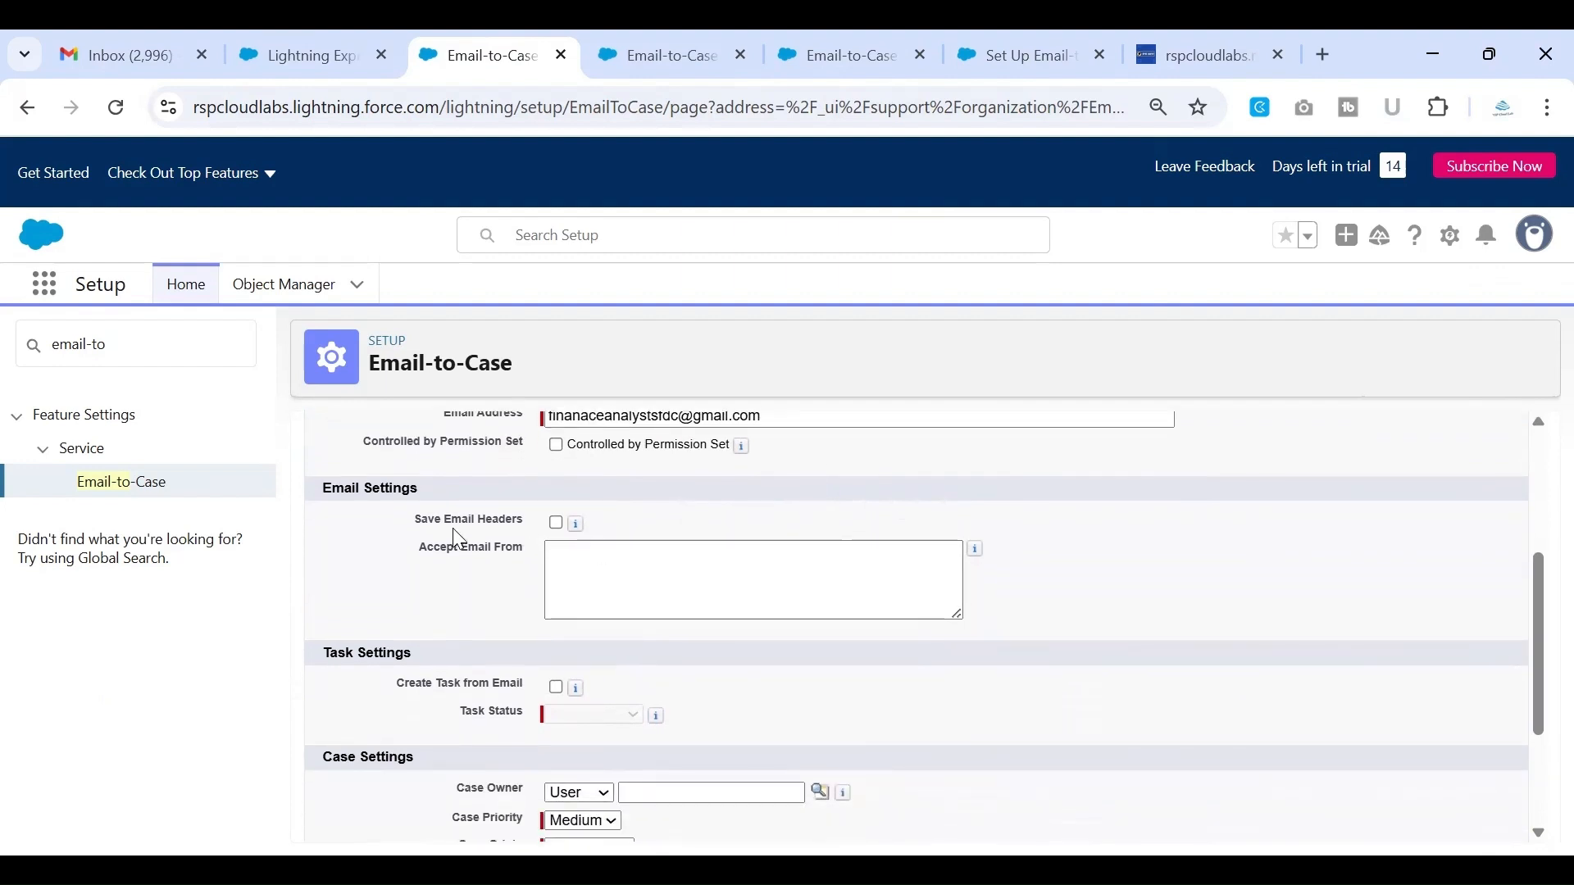
mouse_move(576, 529)
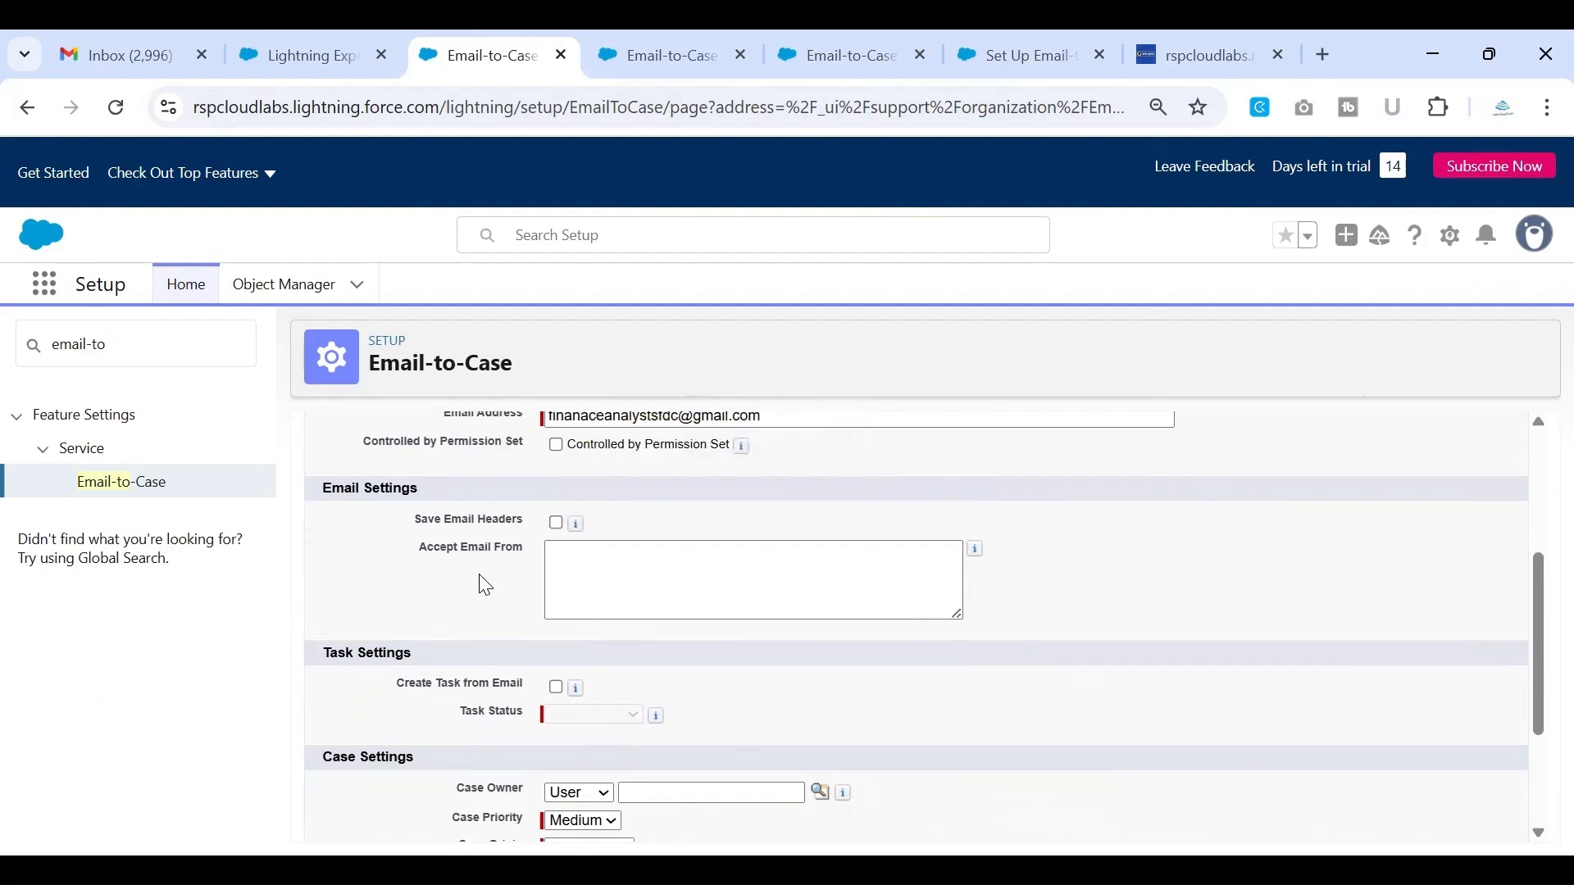
Read the help for the Accept Email From field on limiting accepted email addresses and domains, leaving the field blank
scroll(484, 585, down, 1)
drag(419, 536, 529, 538)
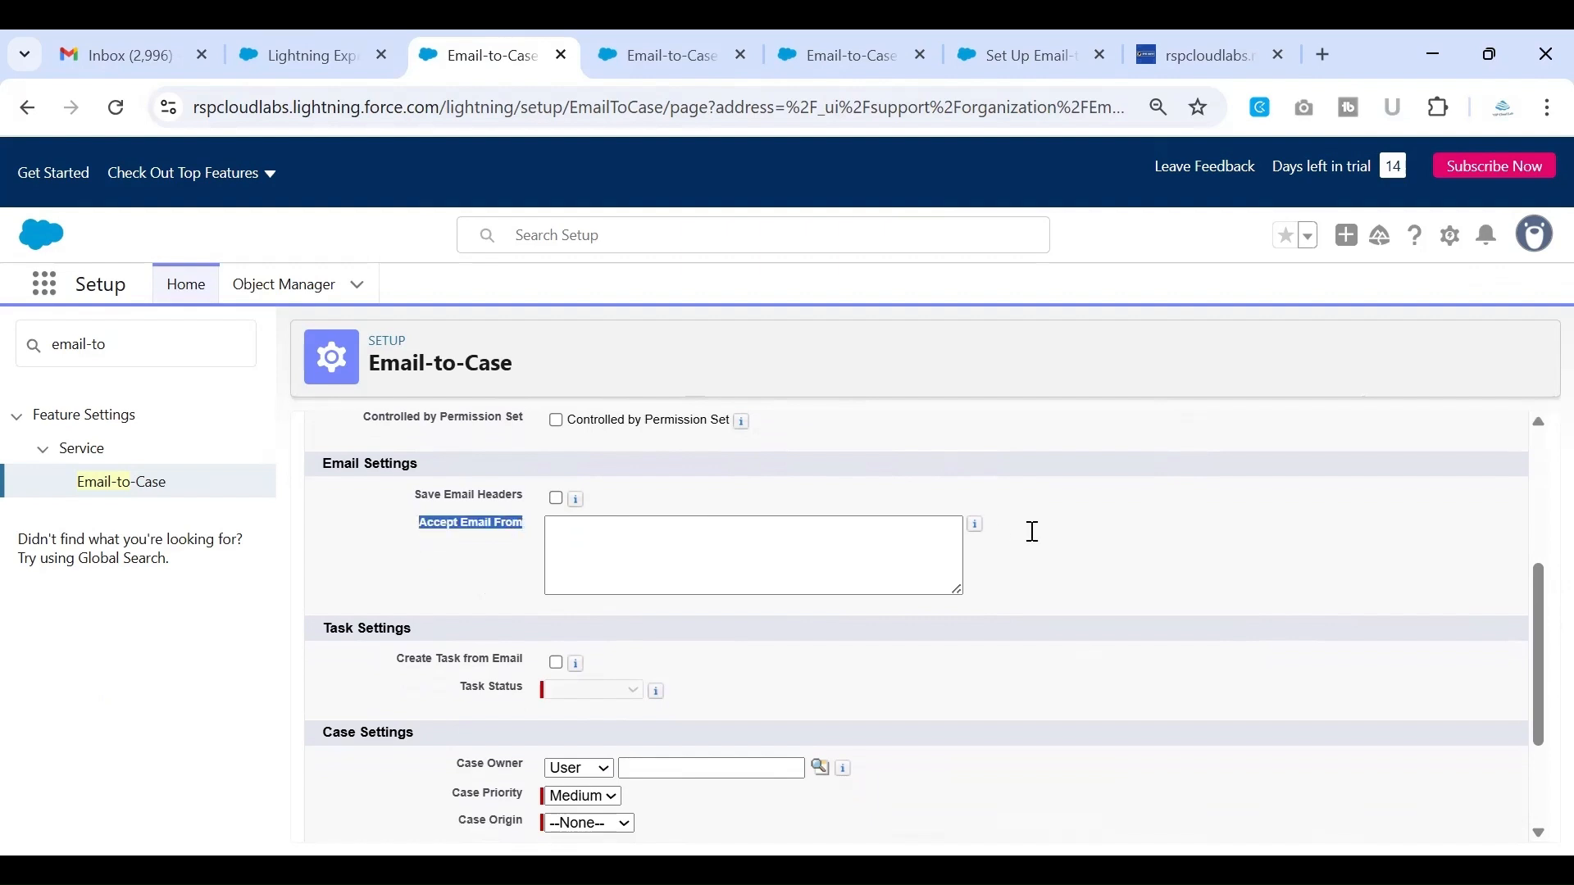
mouse_move(977, 531)
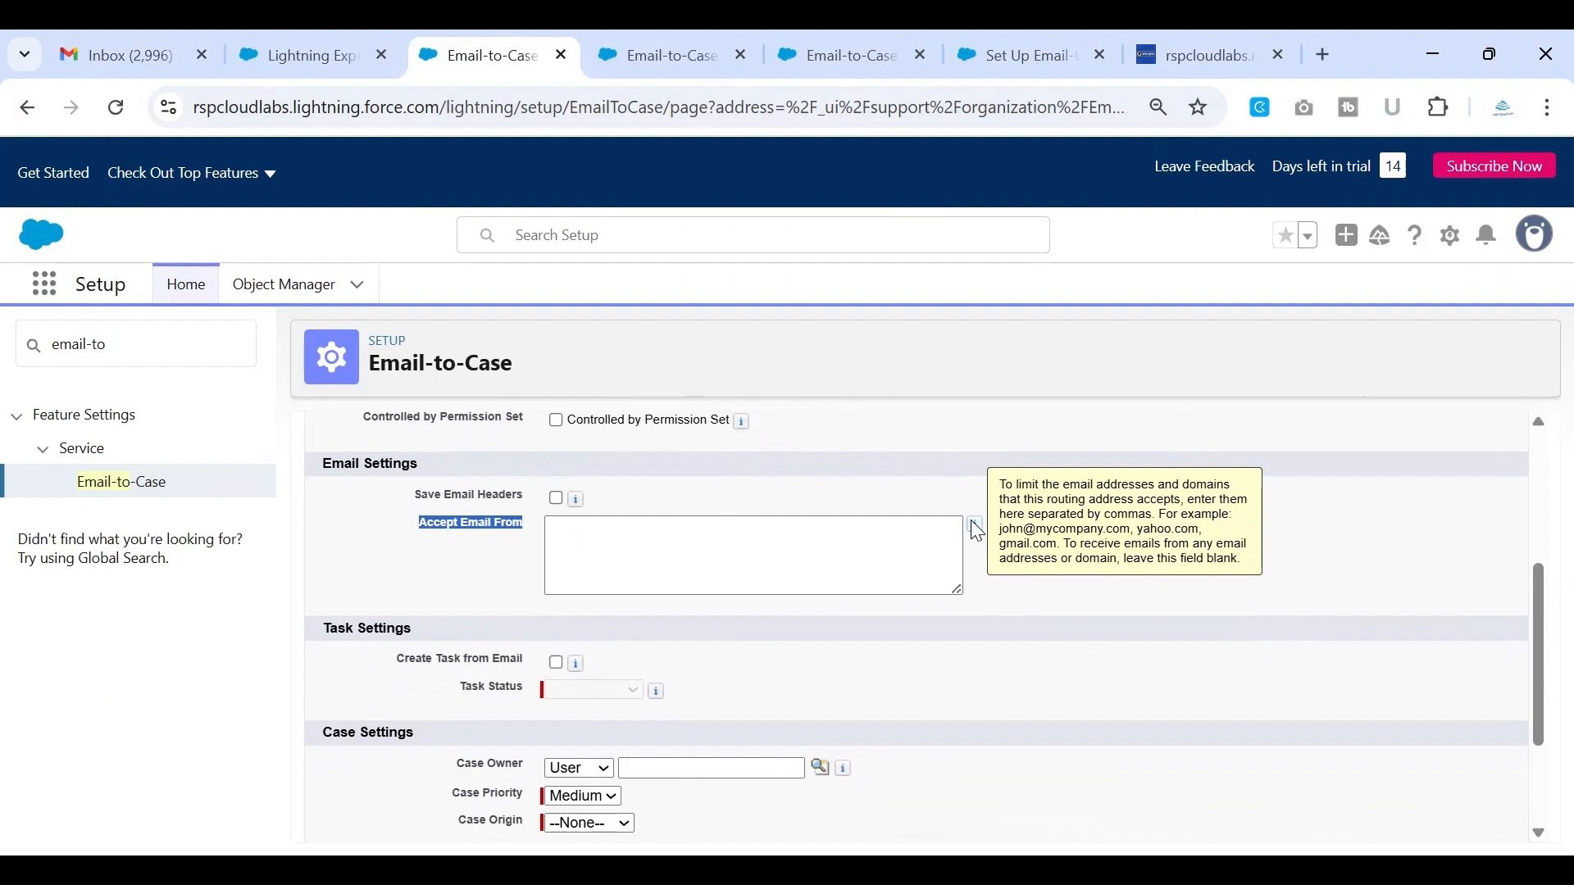
scroll(973, 522, up, 2)
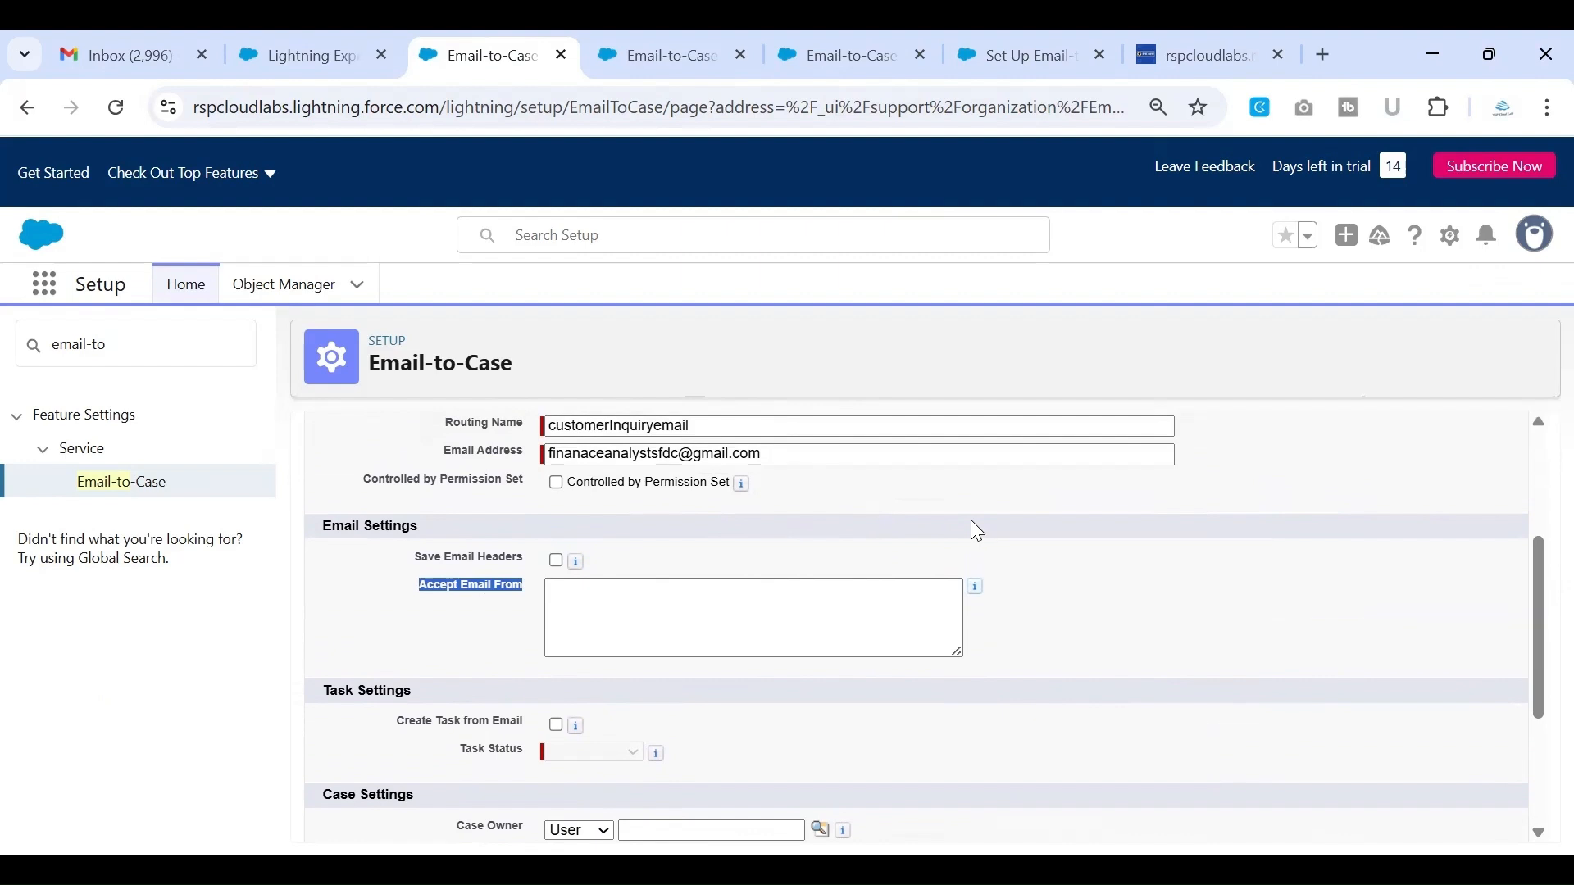
click(869, 623)
mouse_move(978, 593)
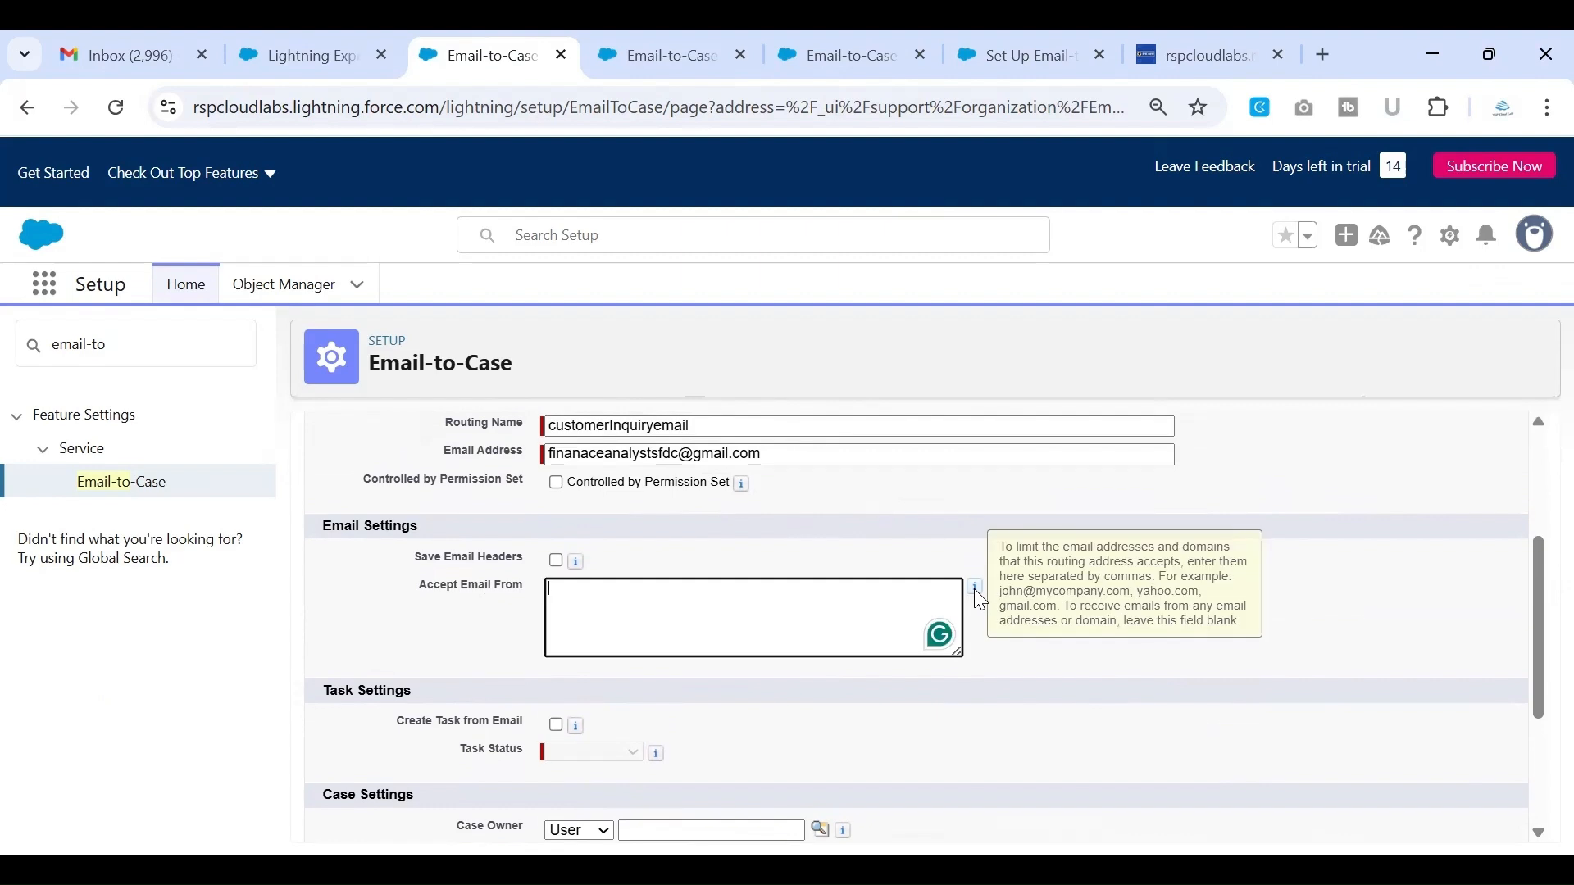
scroll(980, 600, down, 1)
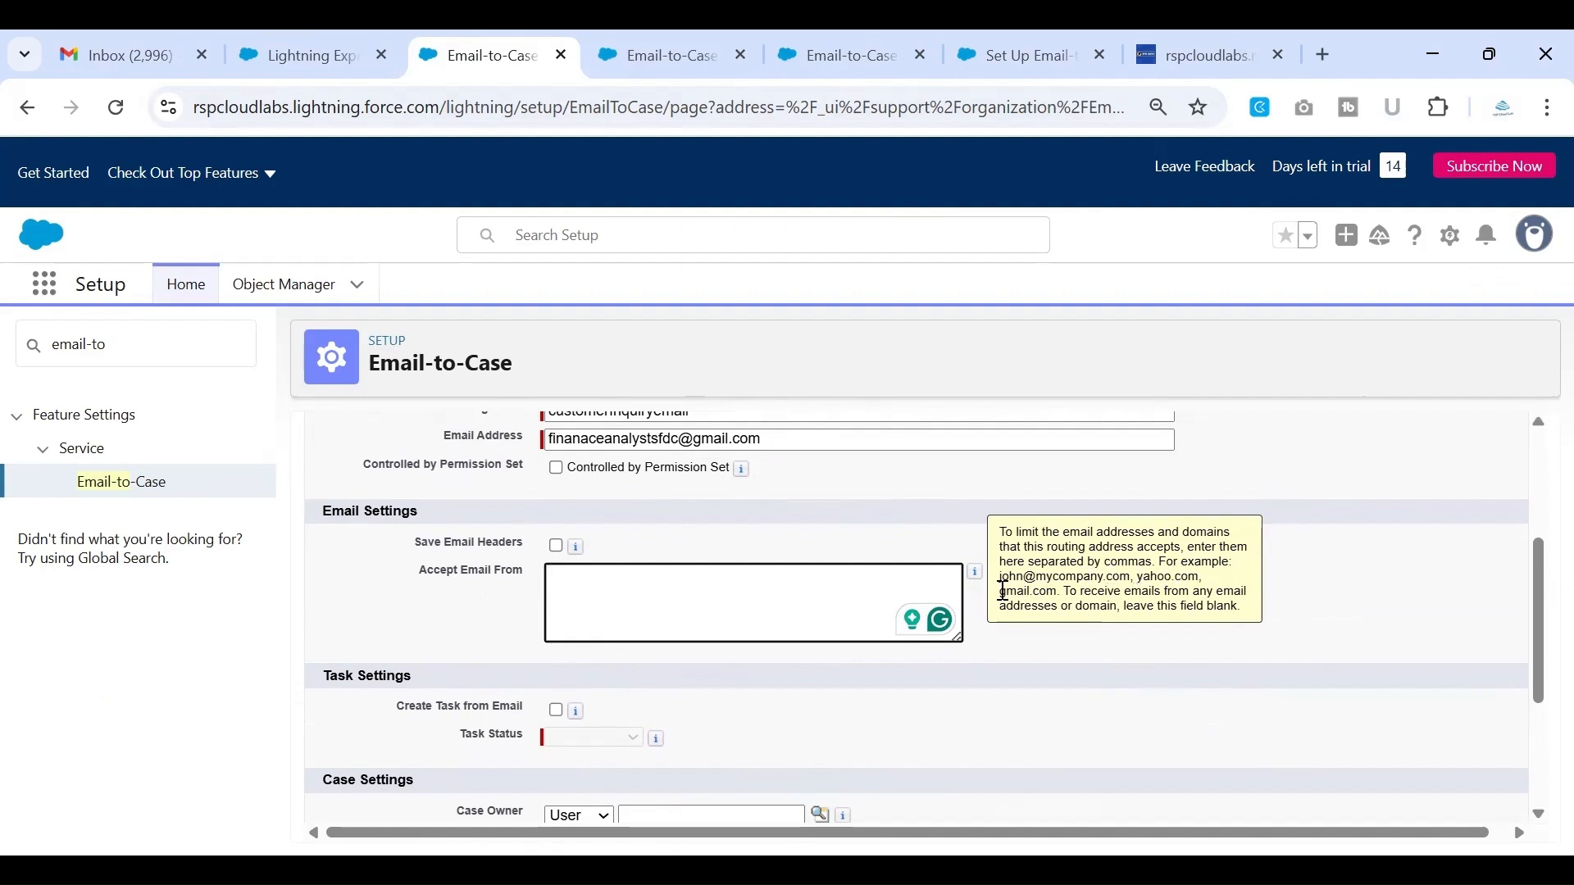
drag(1003, 591, 1057, 592)
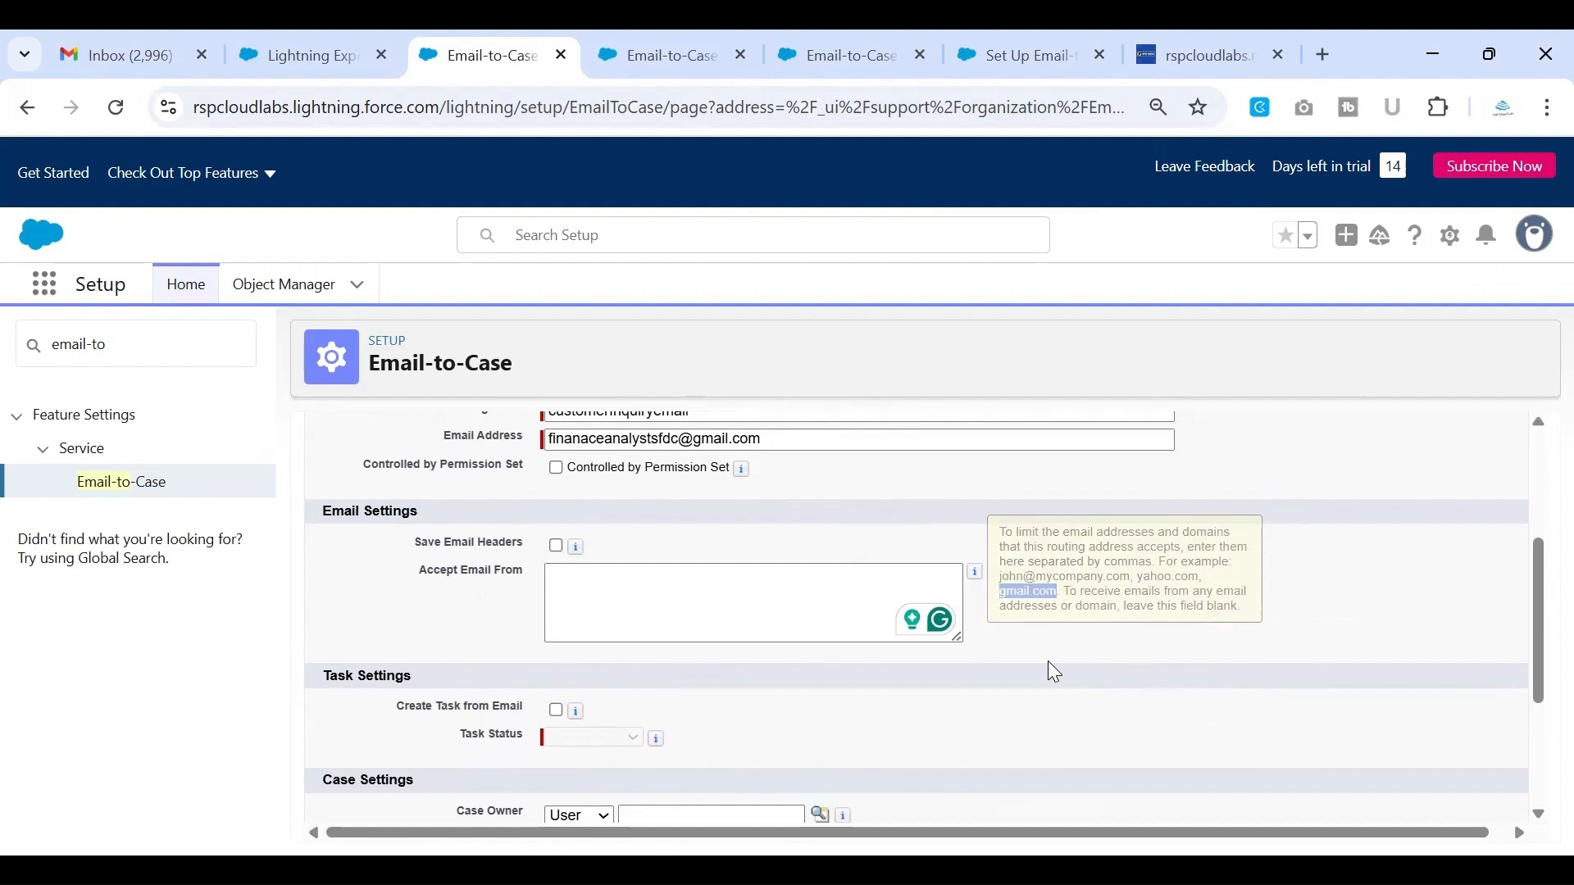
scroll(1023, 628, down, 1)
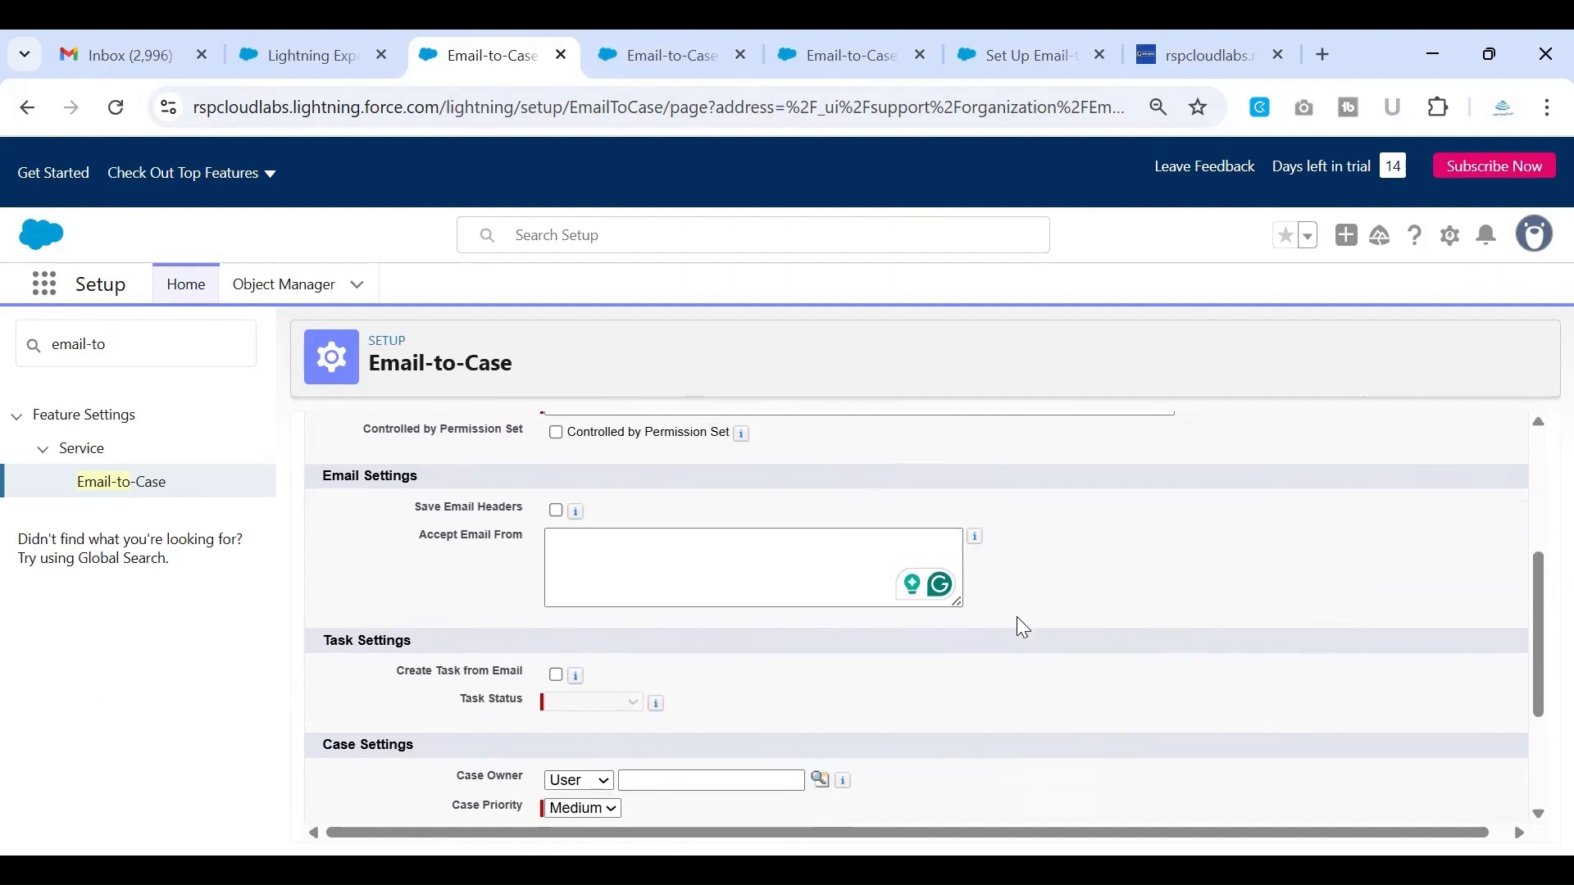
Review the Accept Email From field and the Task Settings section of the routing address form
drag(420, 541, 560, 541)
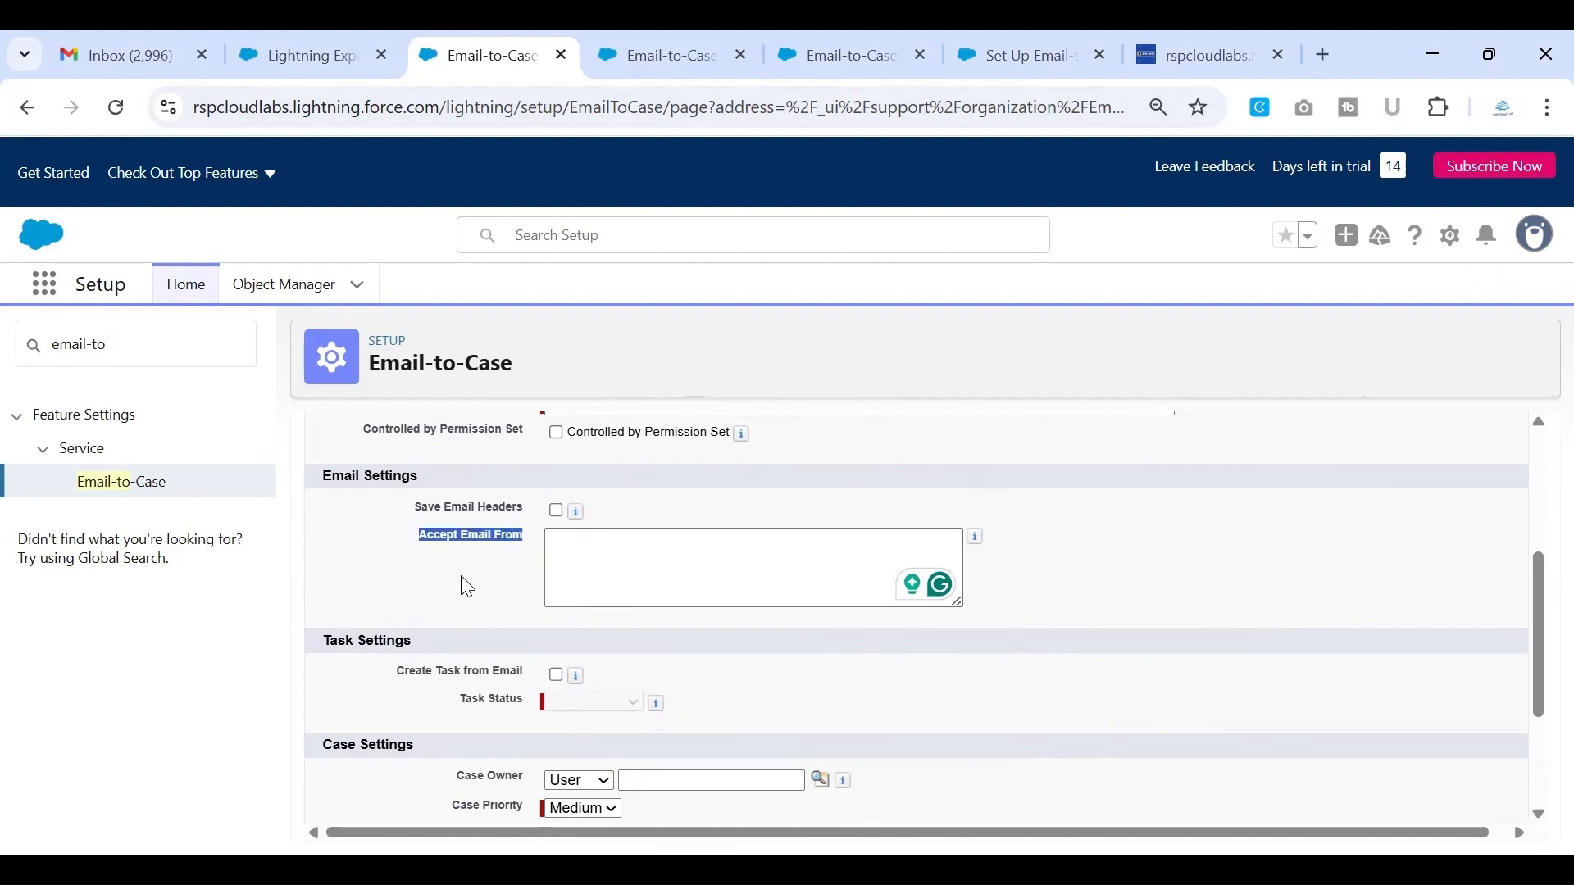
scroll(462, 579, down, 1)
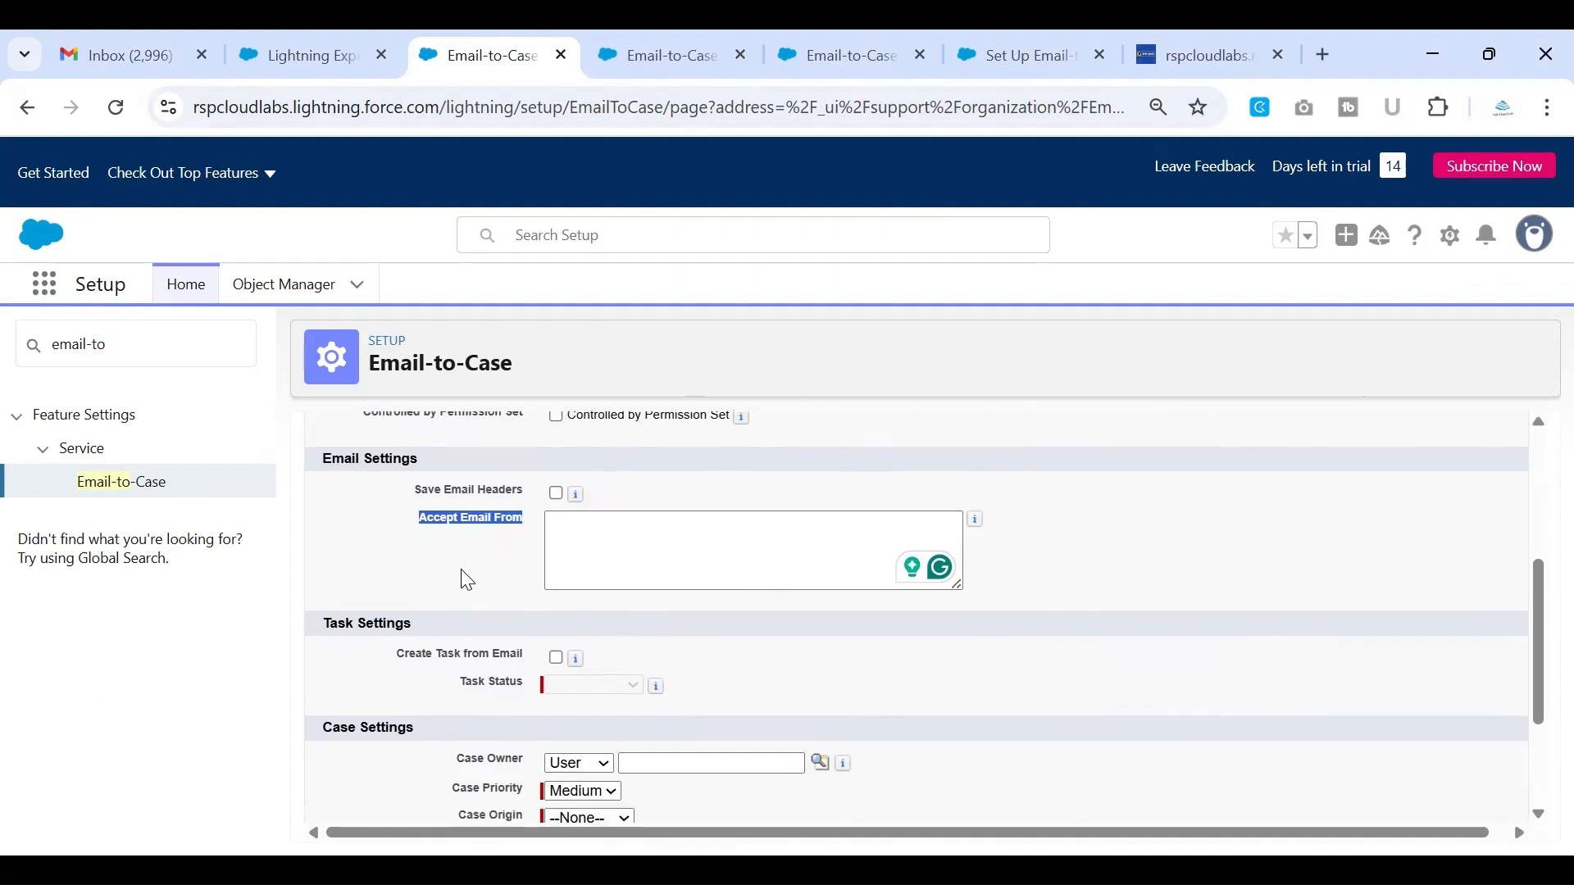
click(462, 579)
drag(408, 523, 525, 533)
click(504, 562)
scroll(497, 549, down, 2)
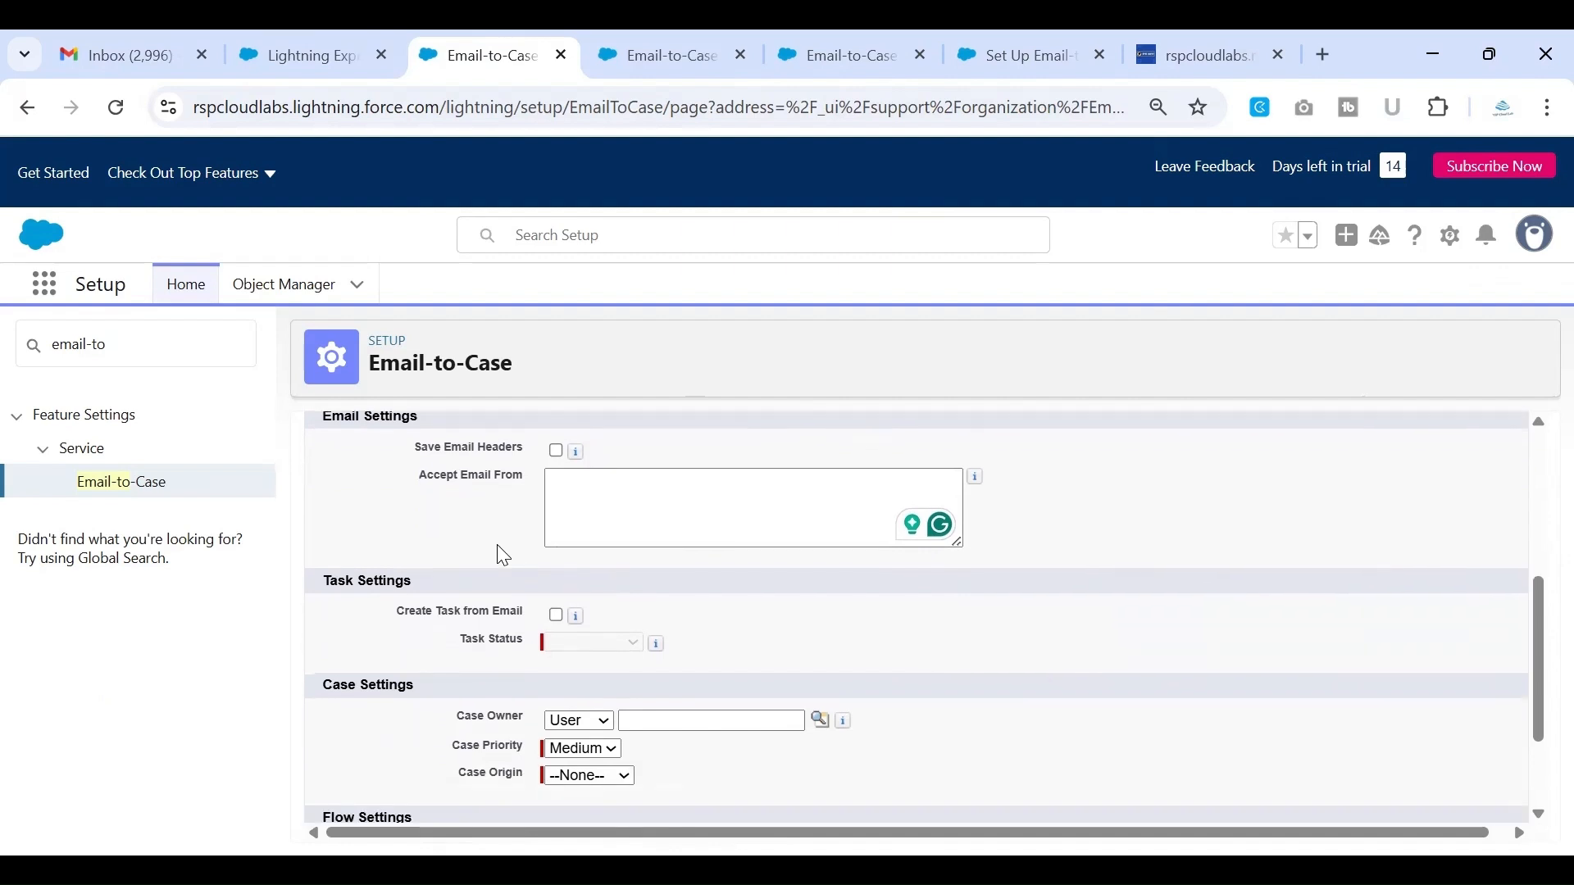
scroll(663, 549, down, 1)
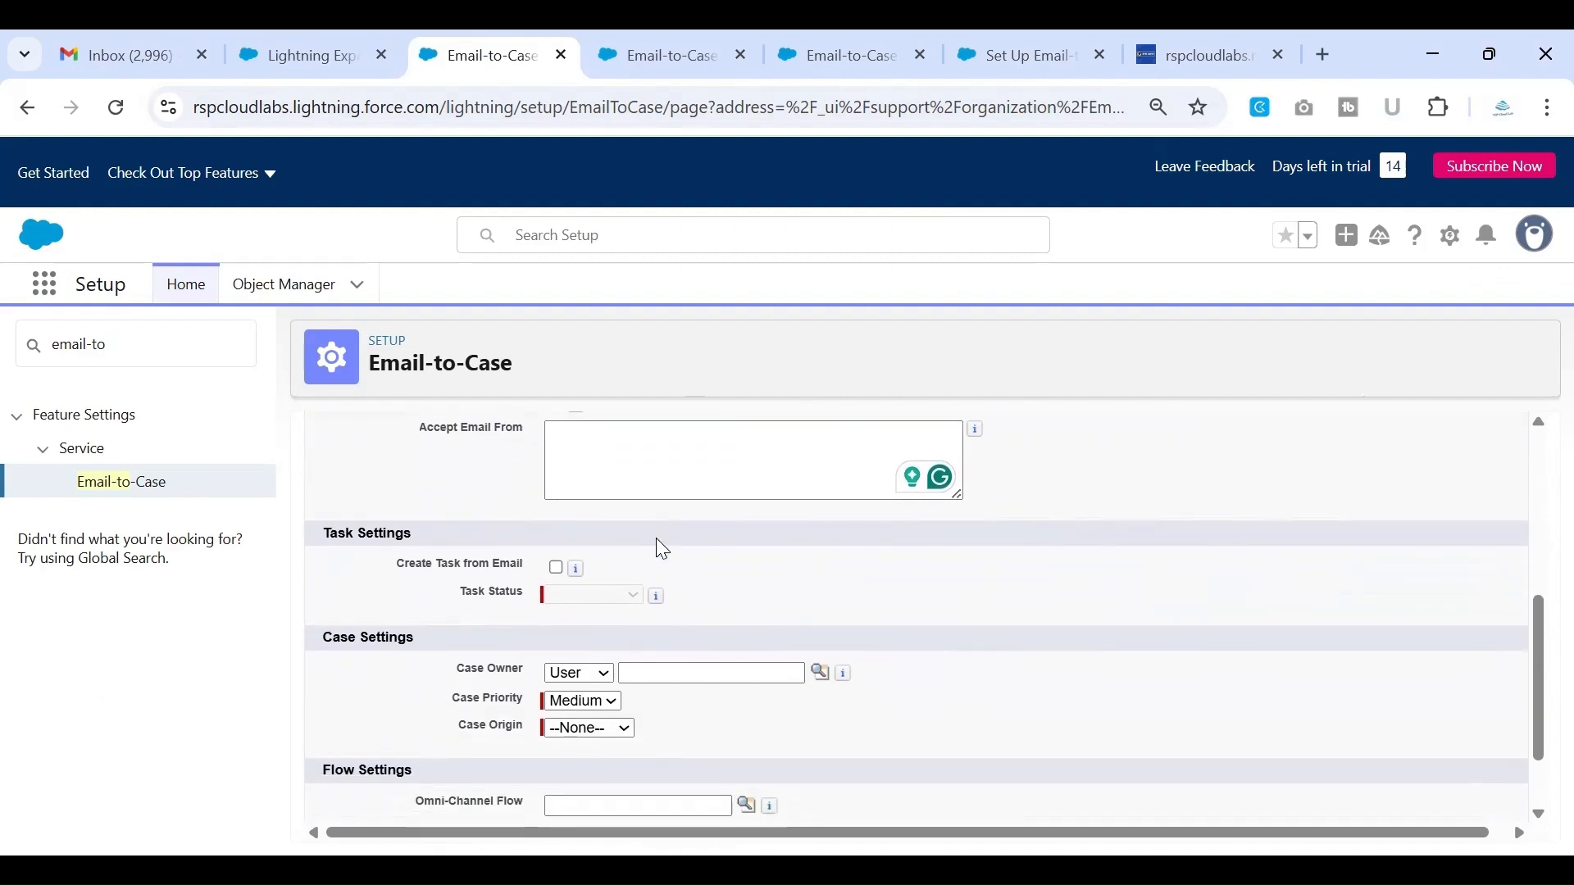
scroll(663, 548, down, 1)
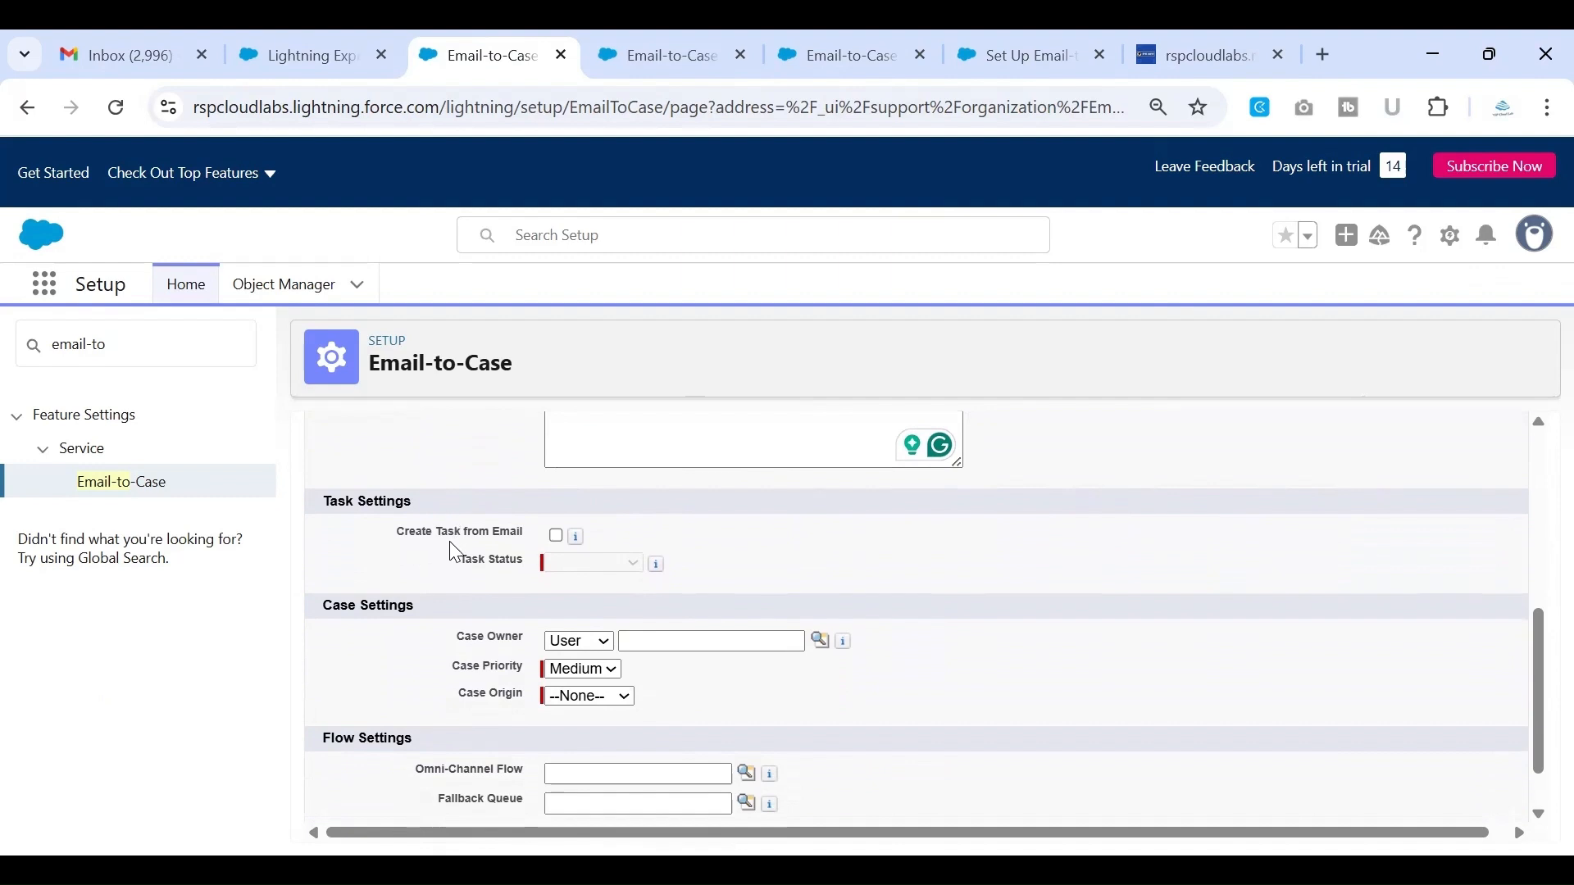
Examine the Create Task from Email option, its Task Status choices and the field help, leaving the option off
click(557, 535)
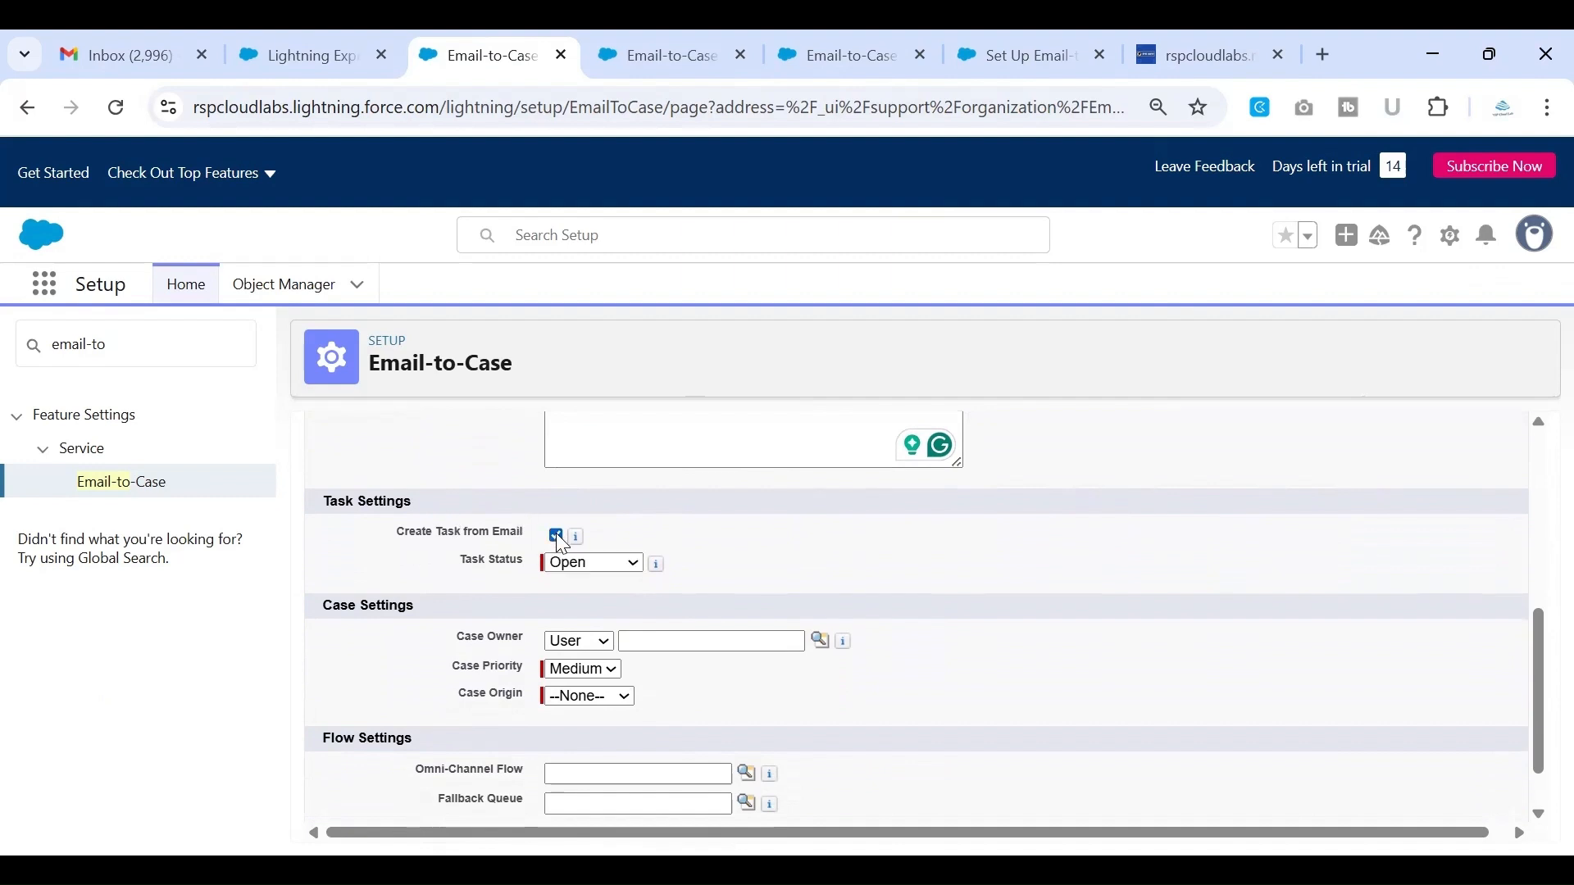
click(593, 564)
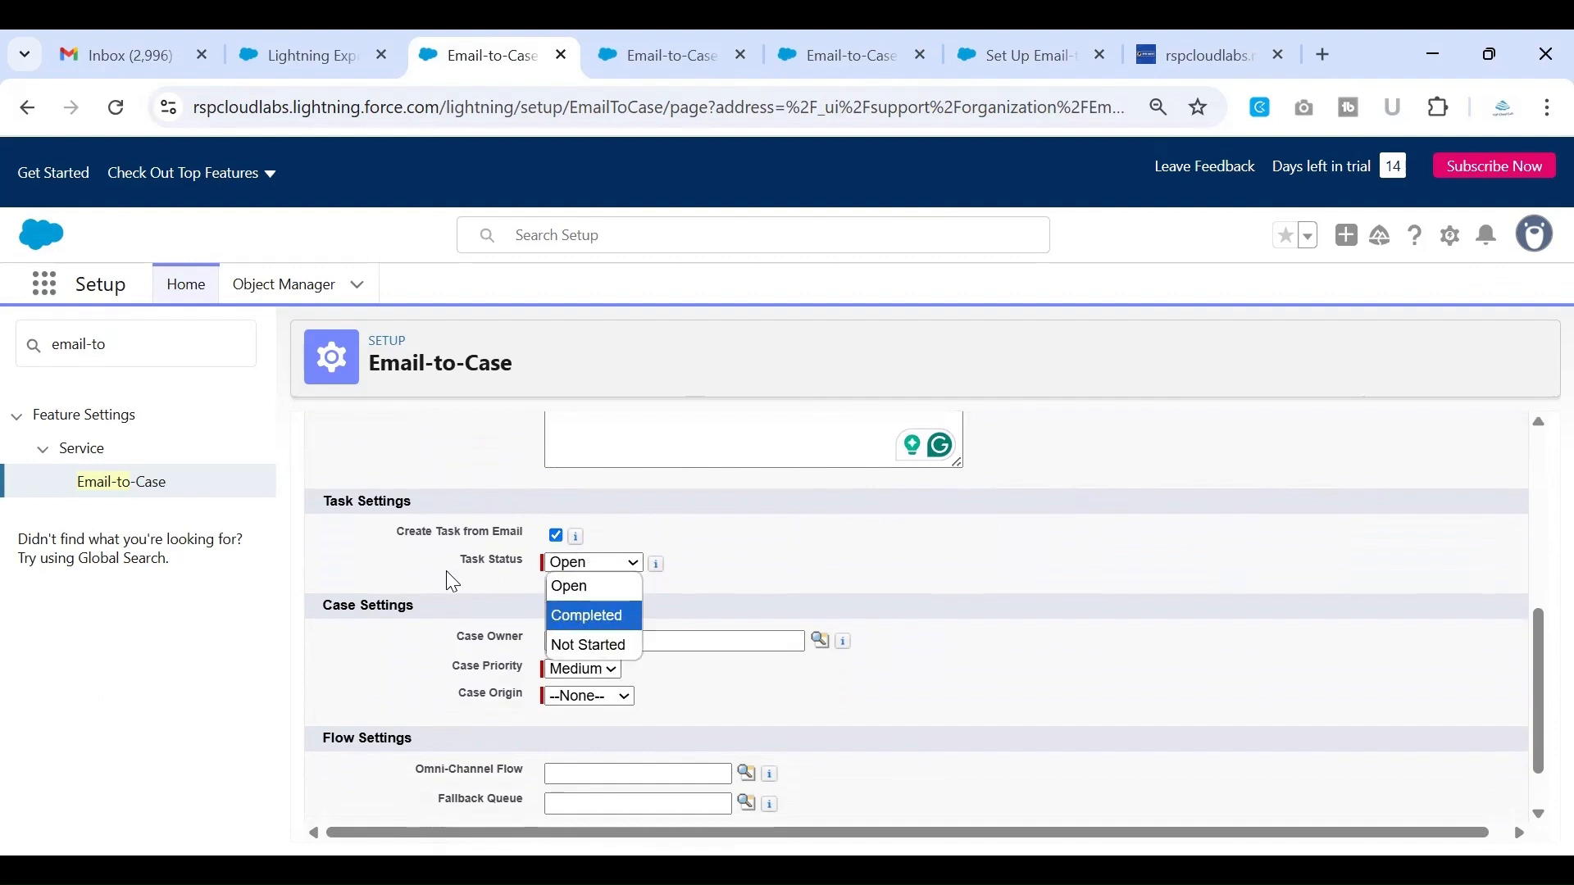
click(557, 536)
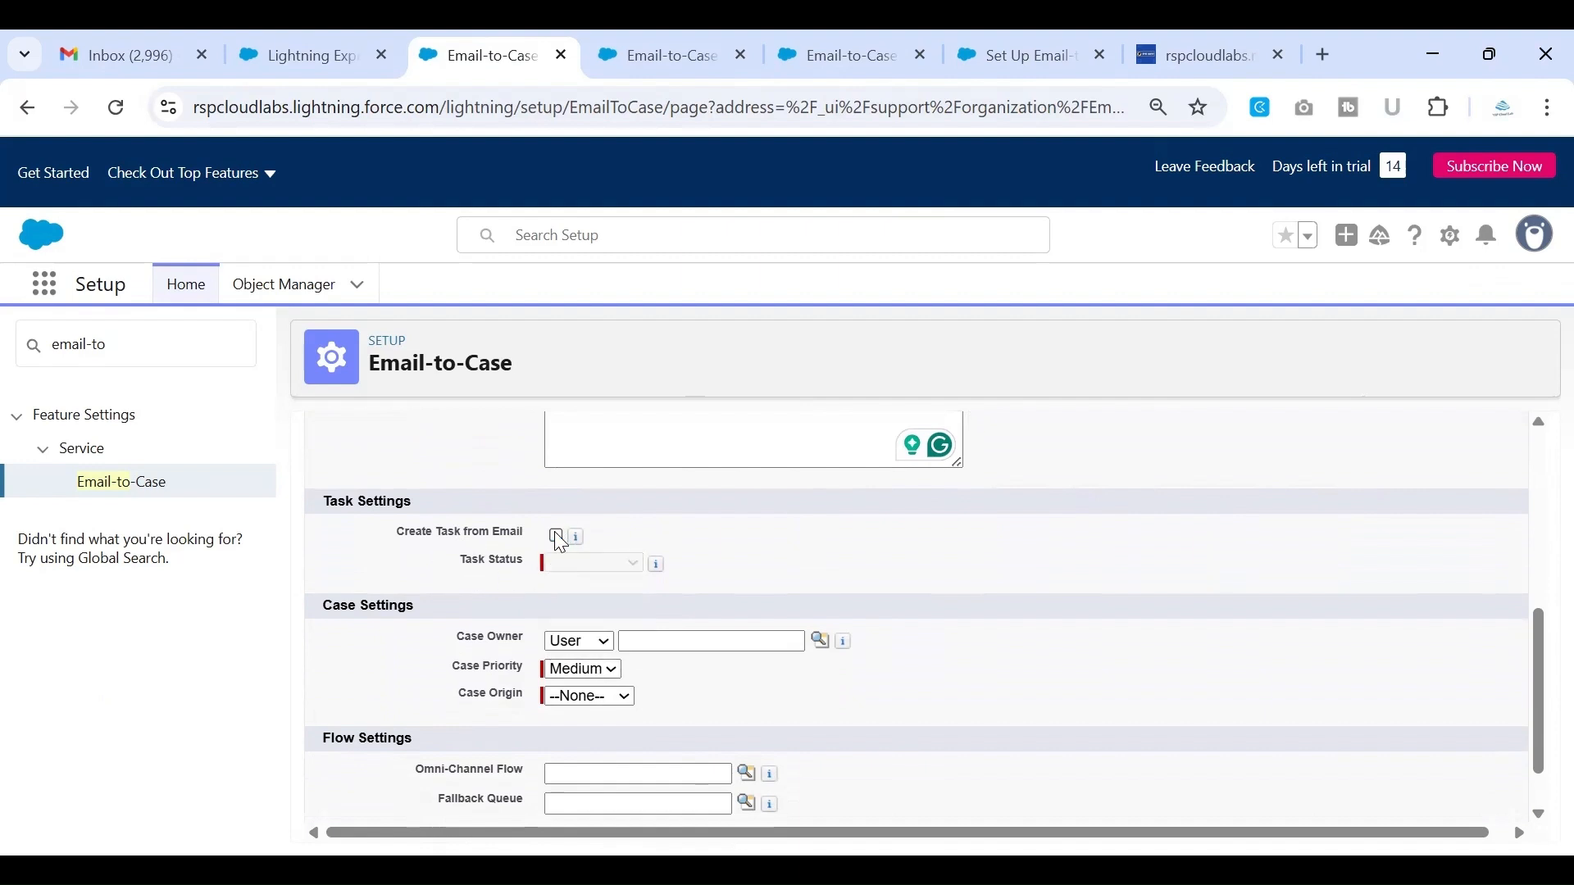
mouse_move(576, 536)
scroll(664, 527, down, 1)
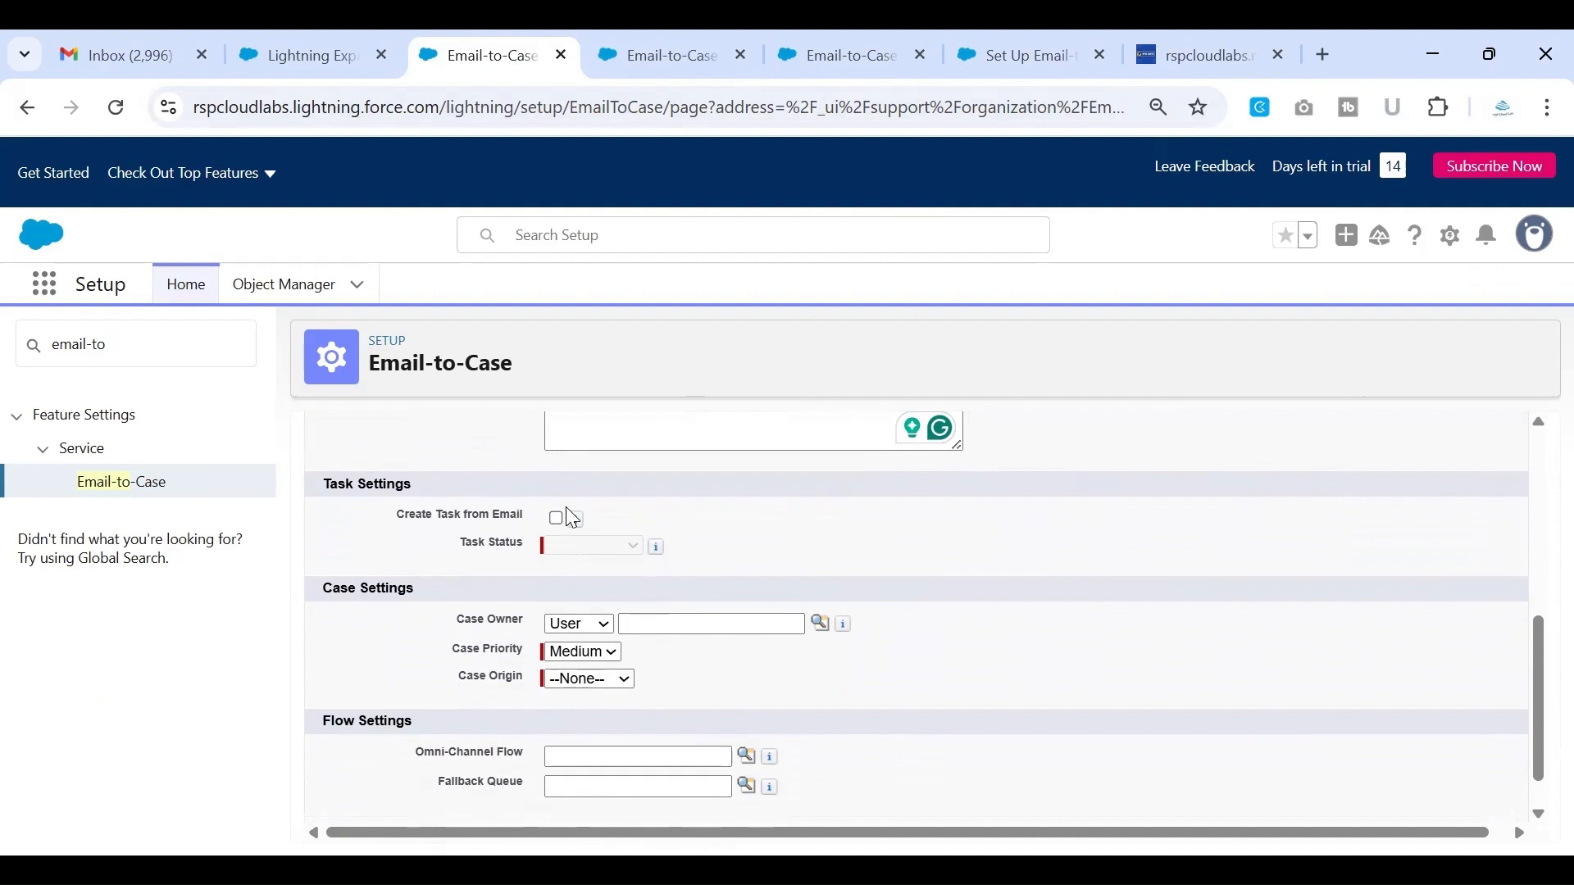
scroll(646, 515, down, 2)
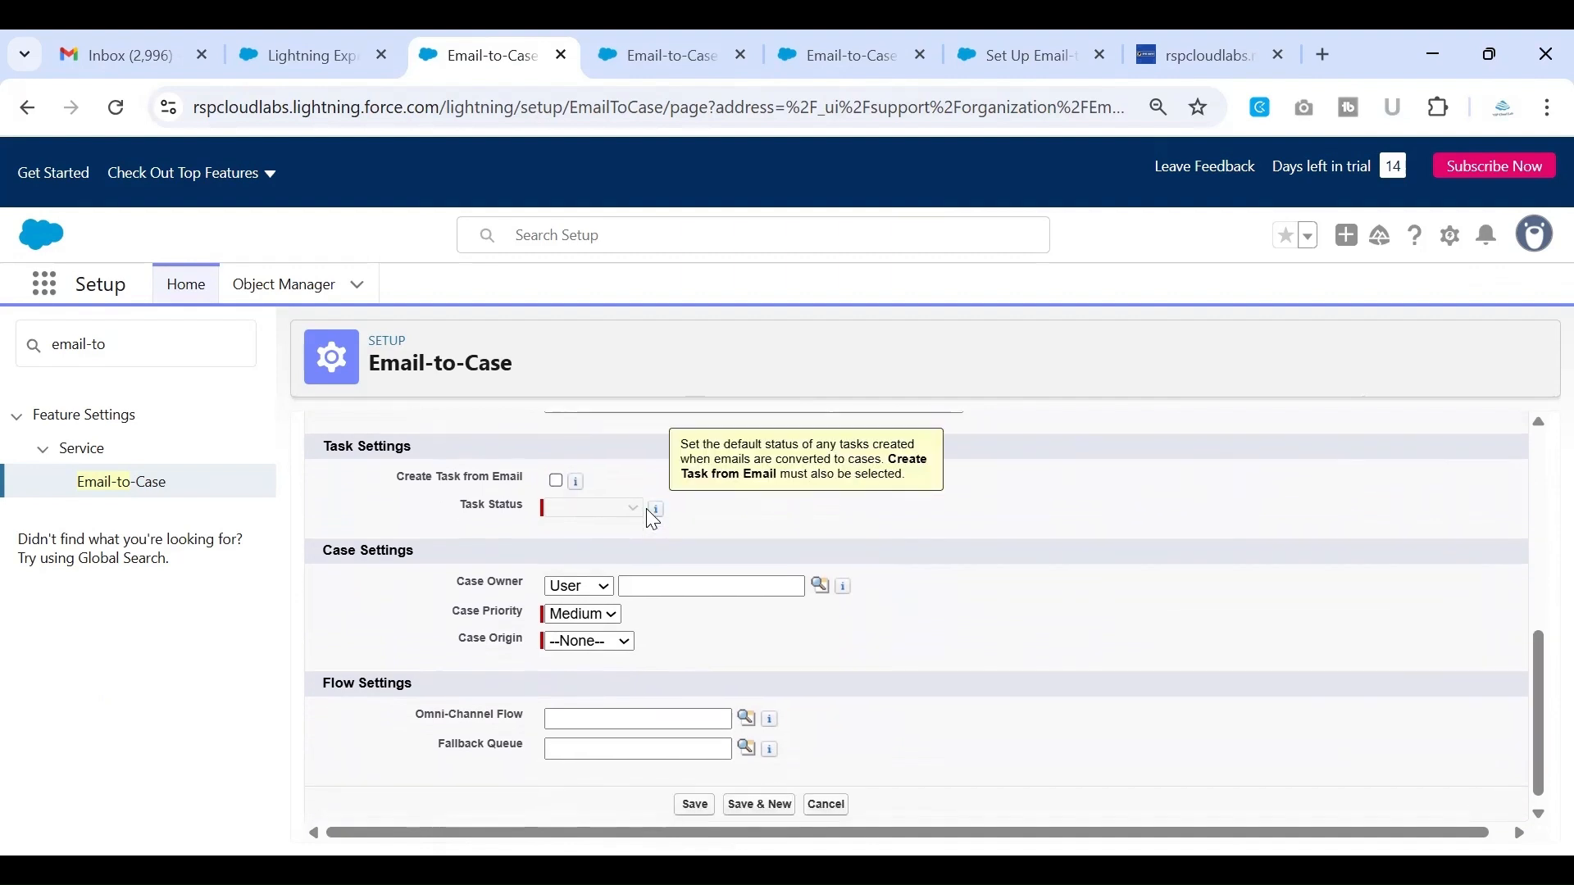
Set the Case Owner in Case Settings to the queue Q1
scroll(430, 549, down, 1)
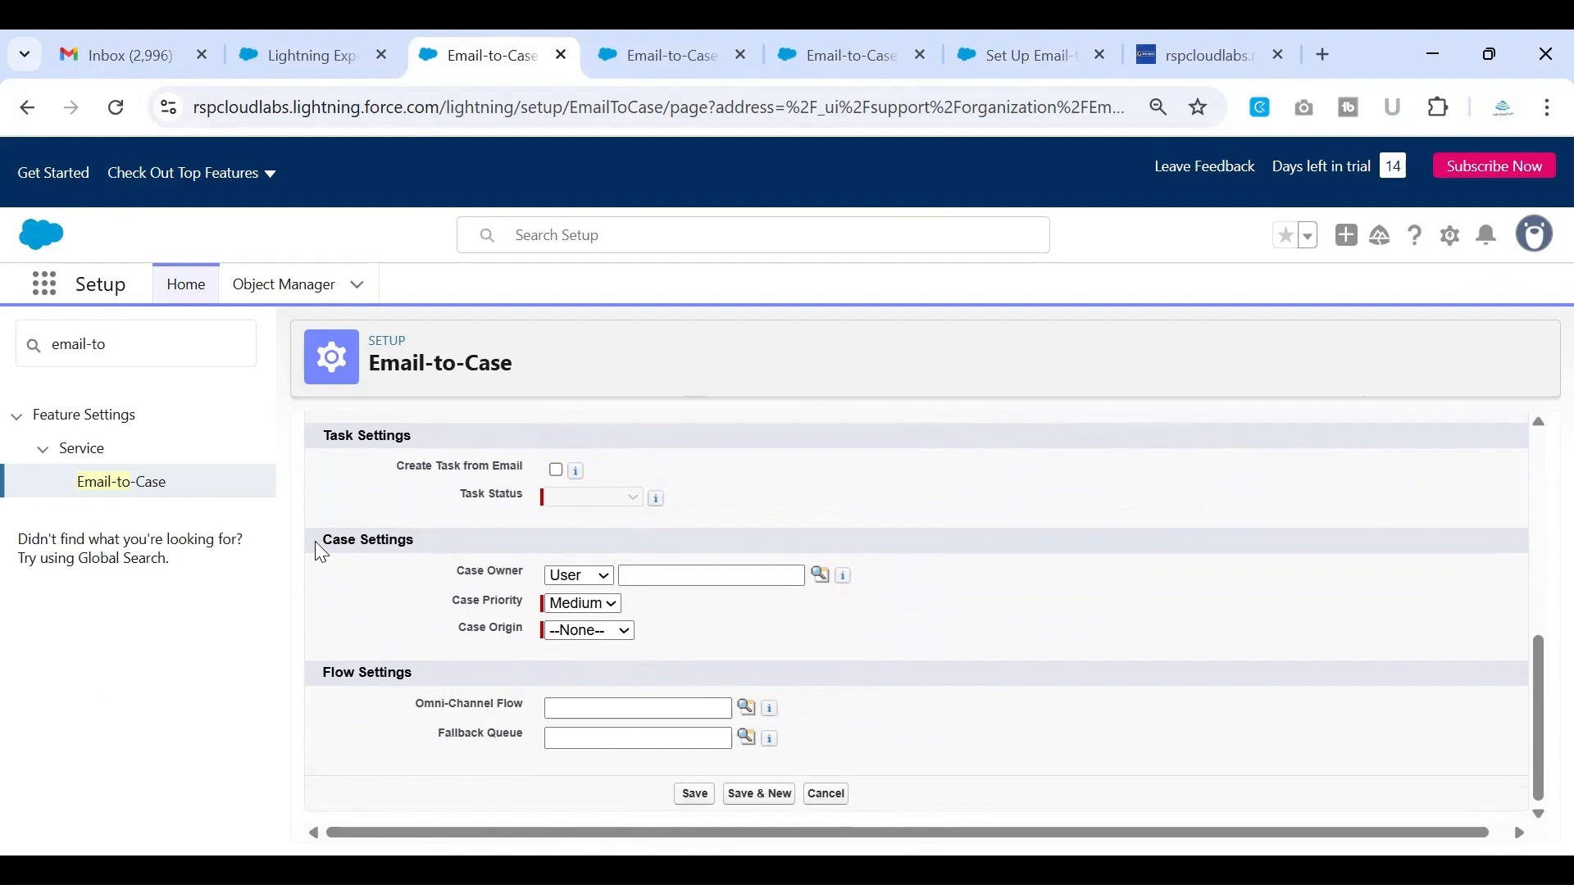
drag(318, 541, 424, 533)
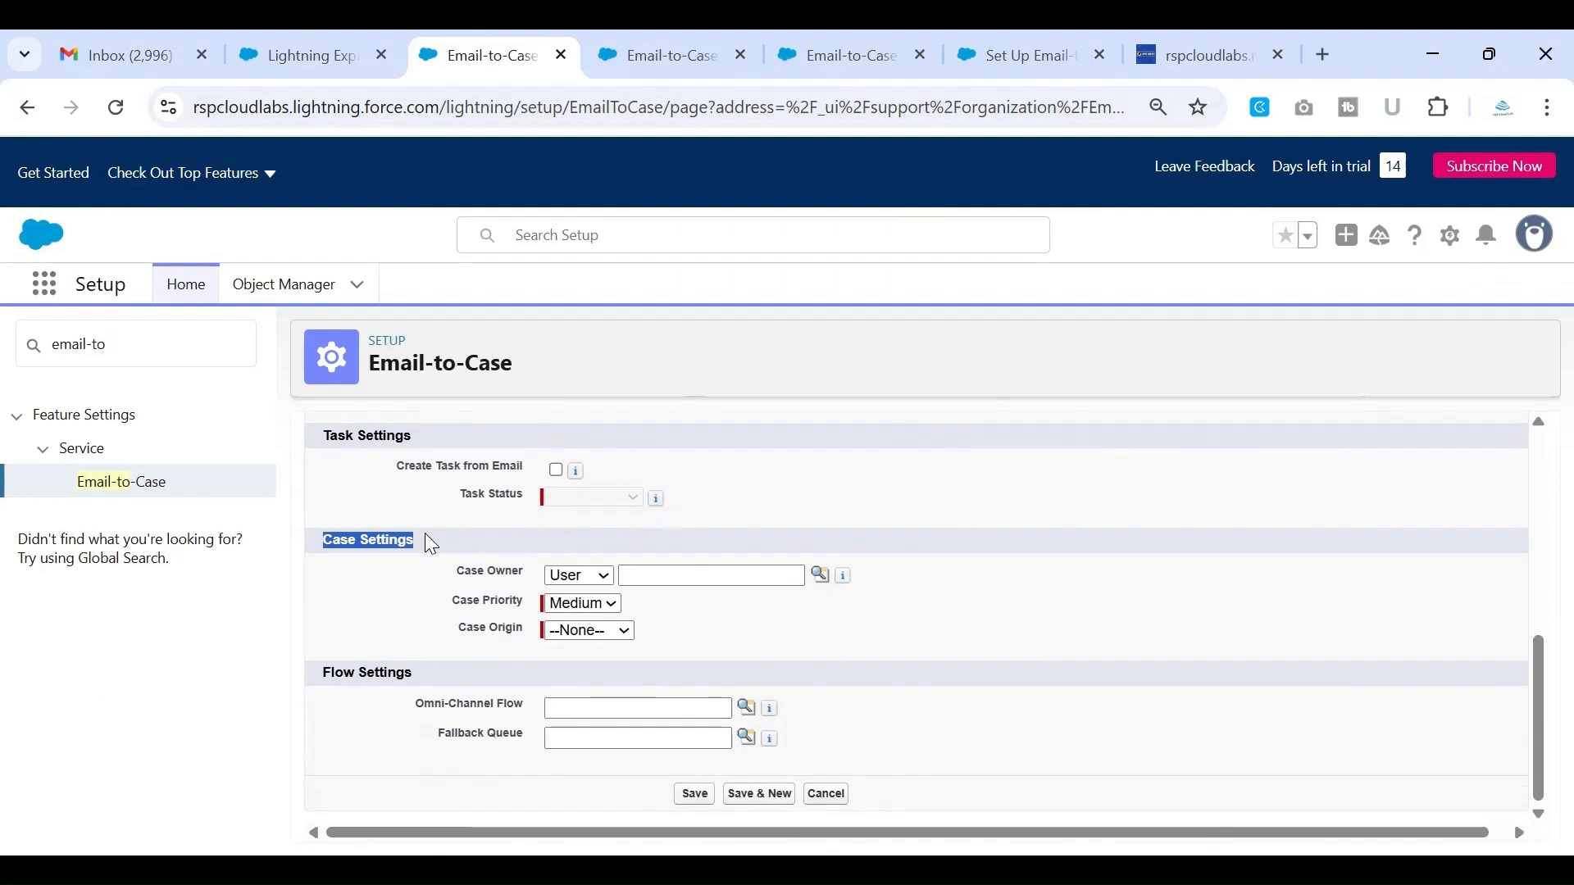
click(395, 607)
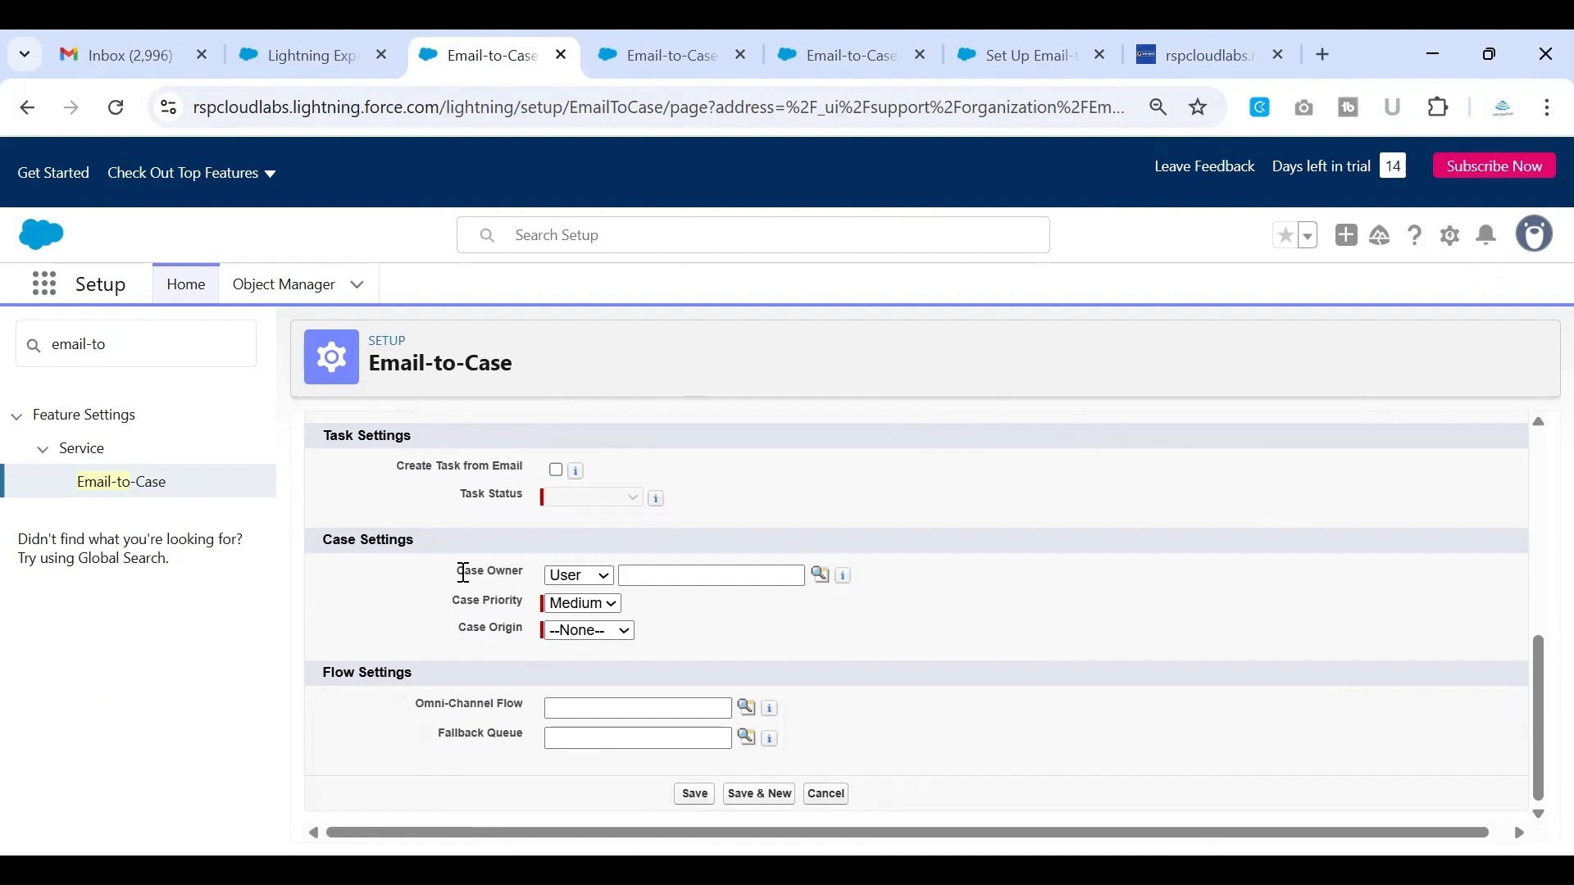
click(582, 578)
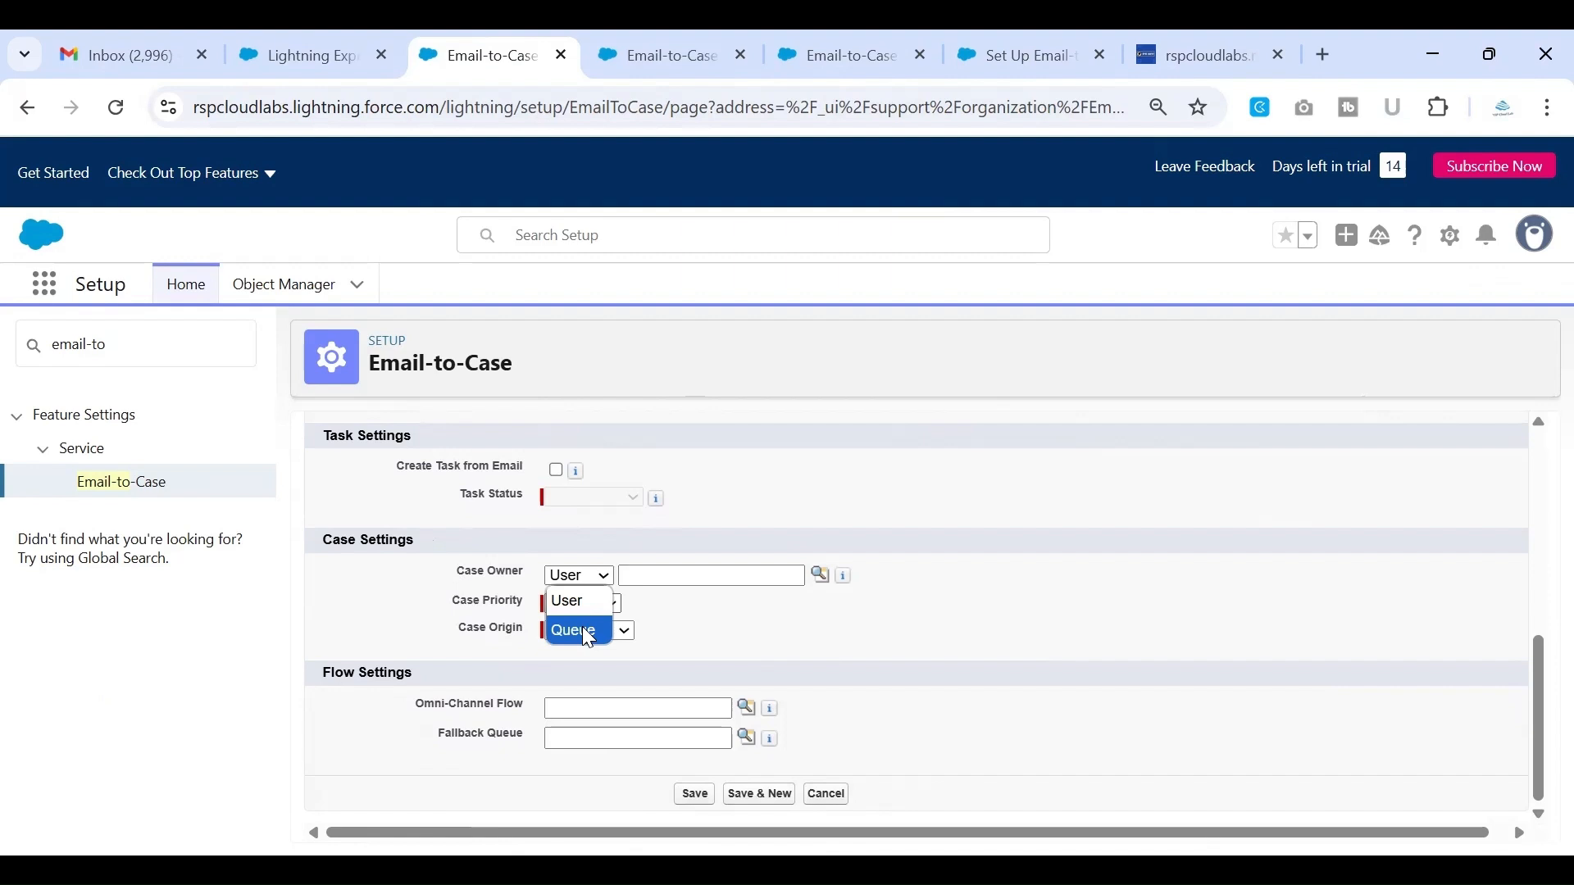
key(Return)
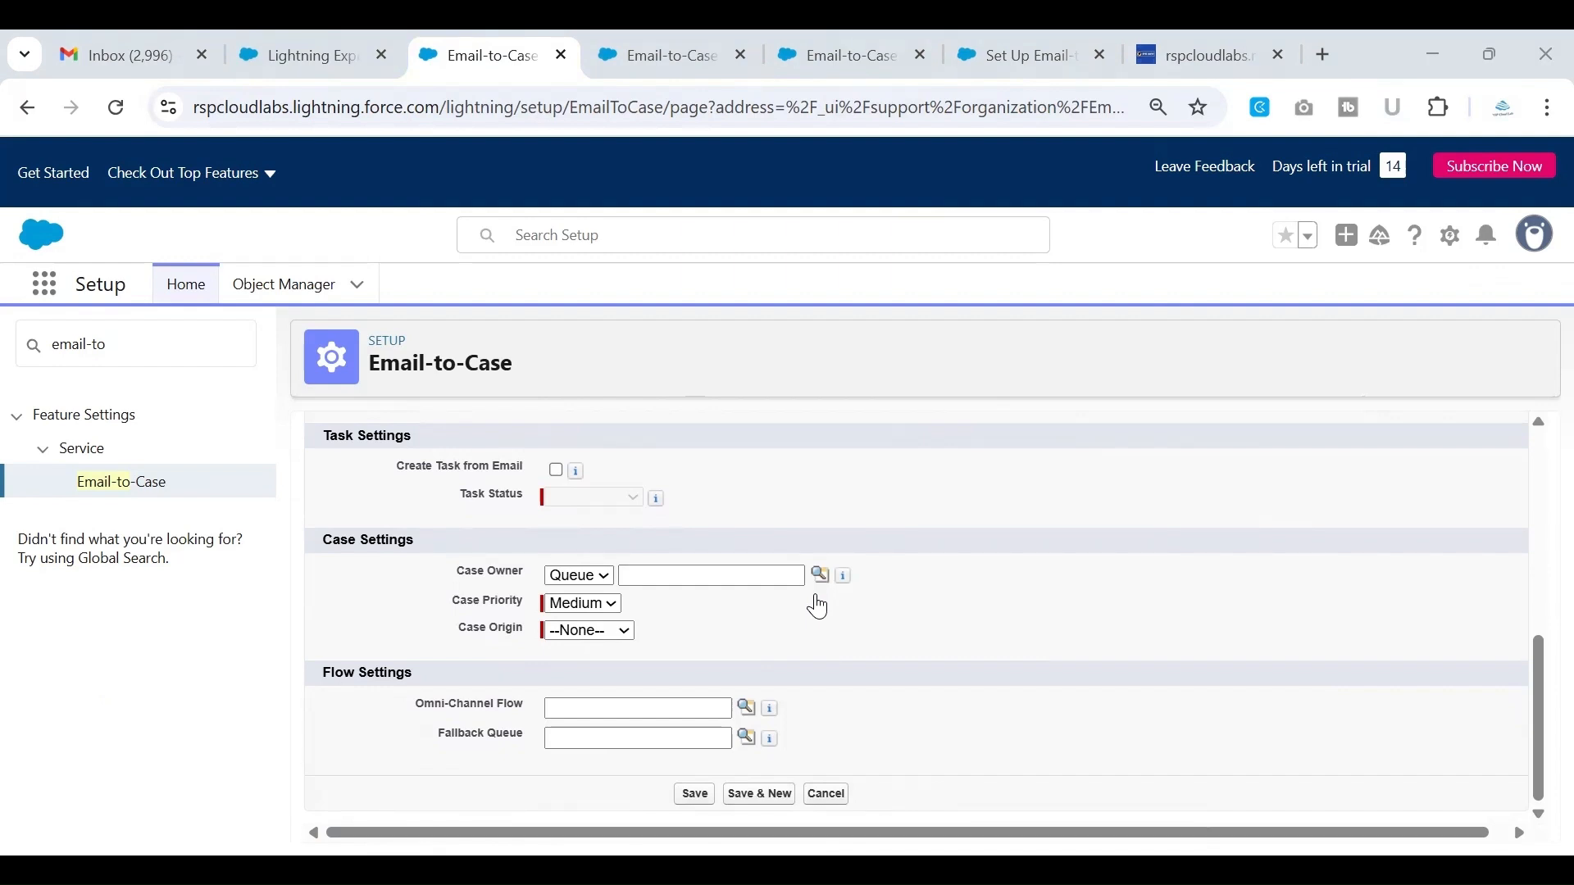
click(1093, 553)
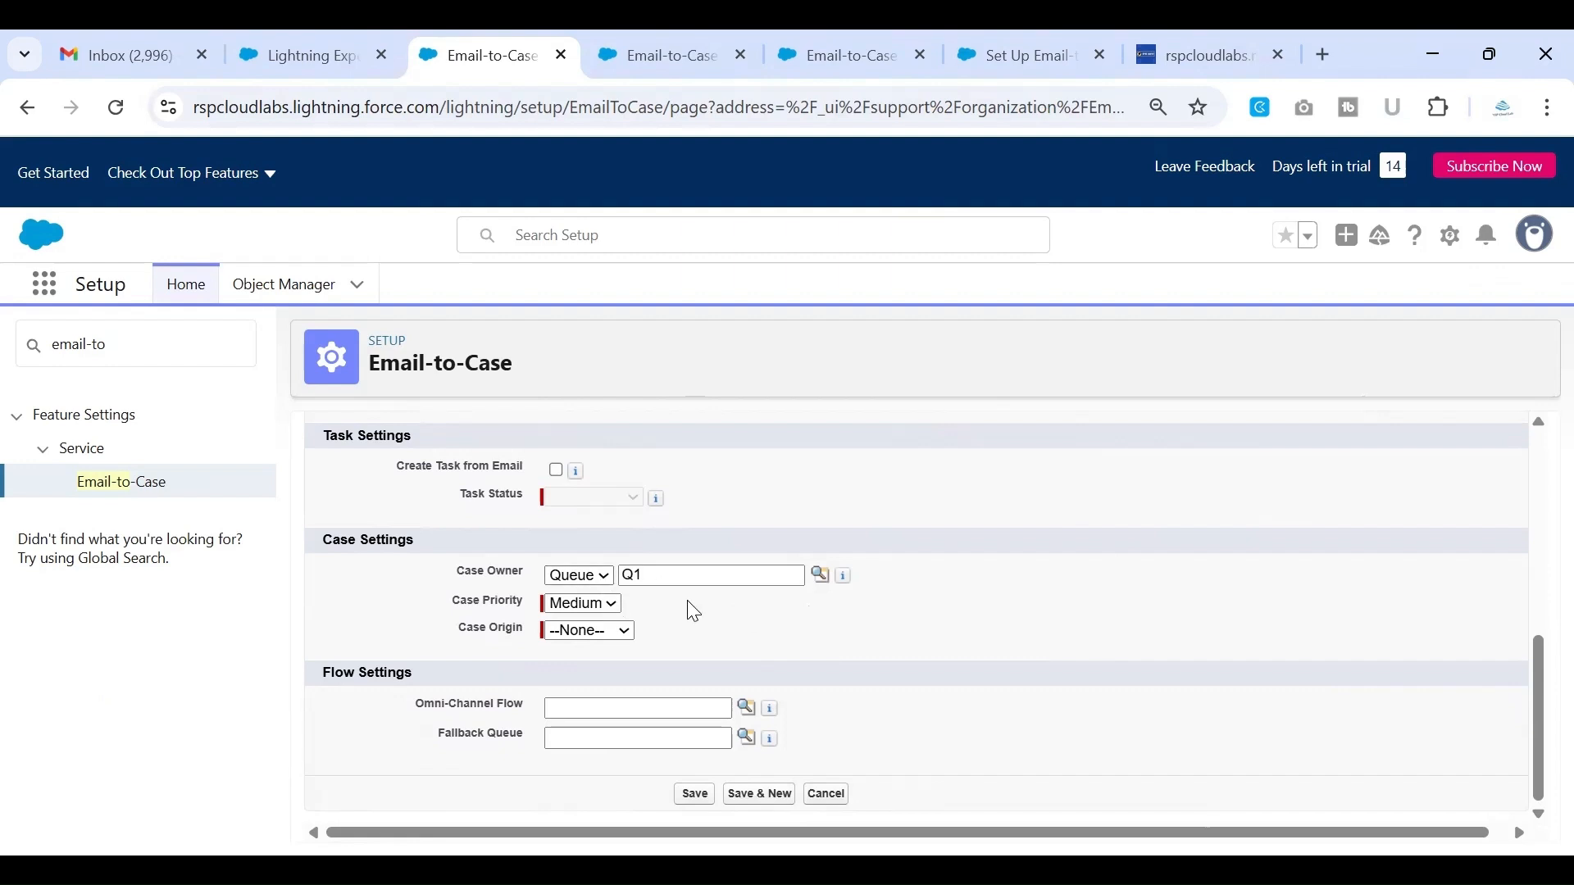
Keep the Case Priority at Medium and set the Case Origin to Email
drag(456, 571, 531, 585)
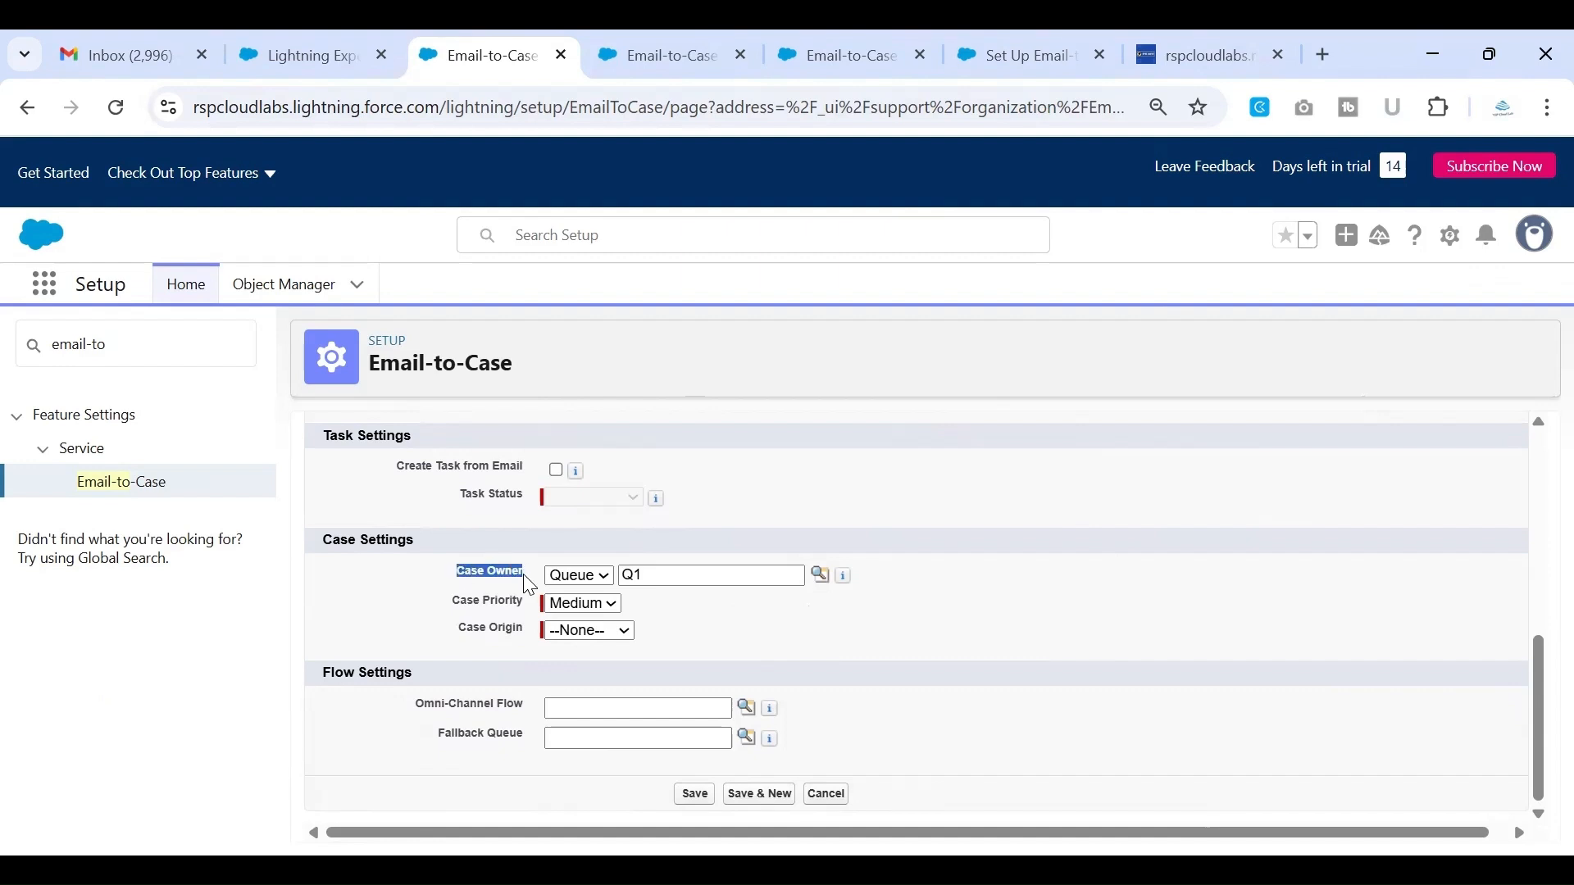
click(735, 624)
drag(451, 607, 529, 609)
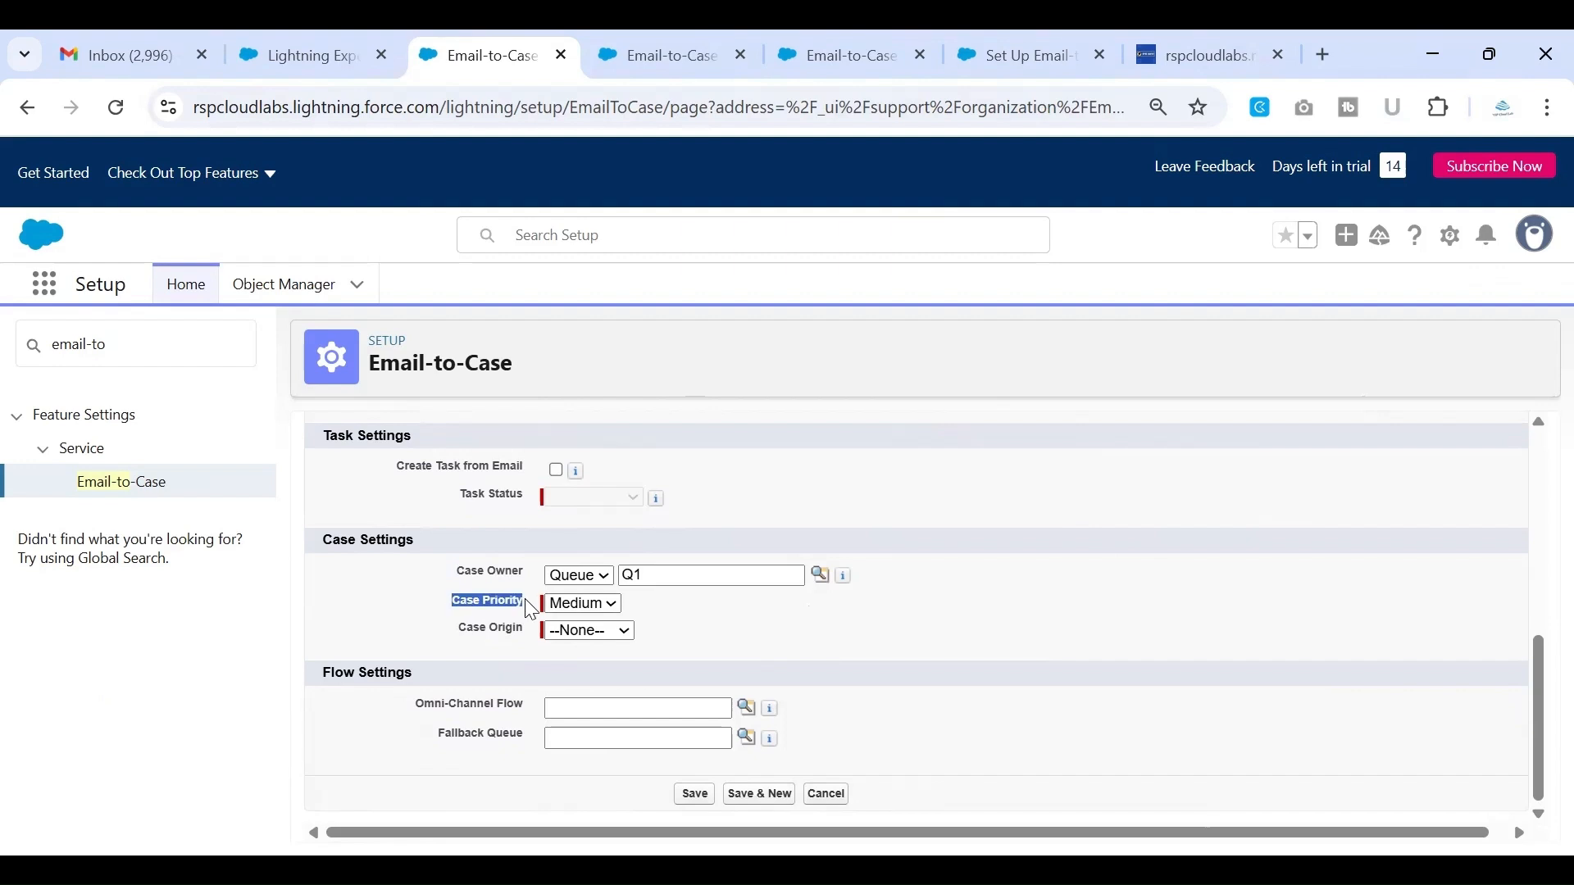
click(700, 611)
click(602, 617)
click(760, 645)
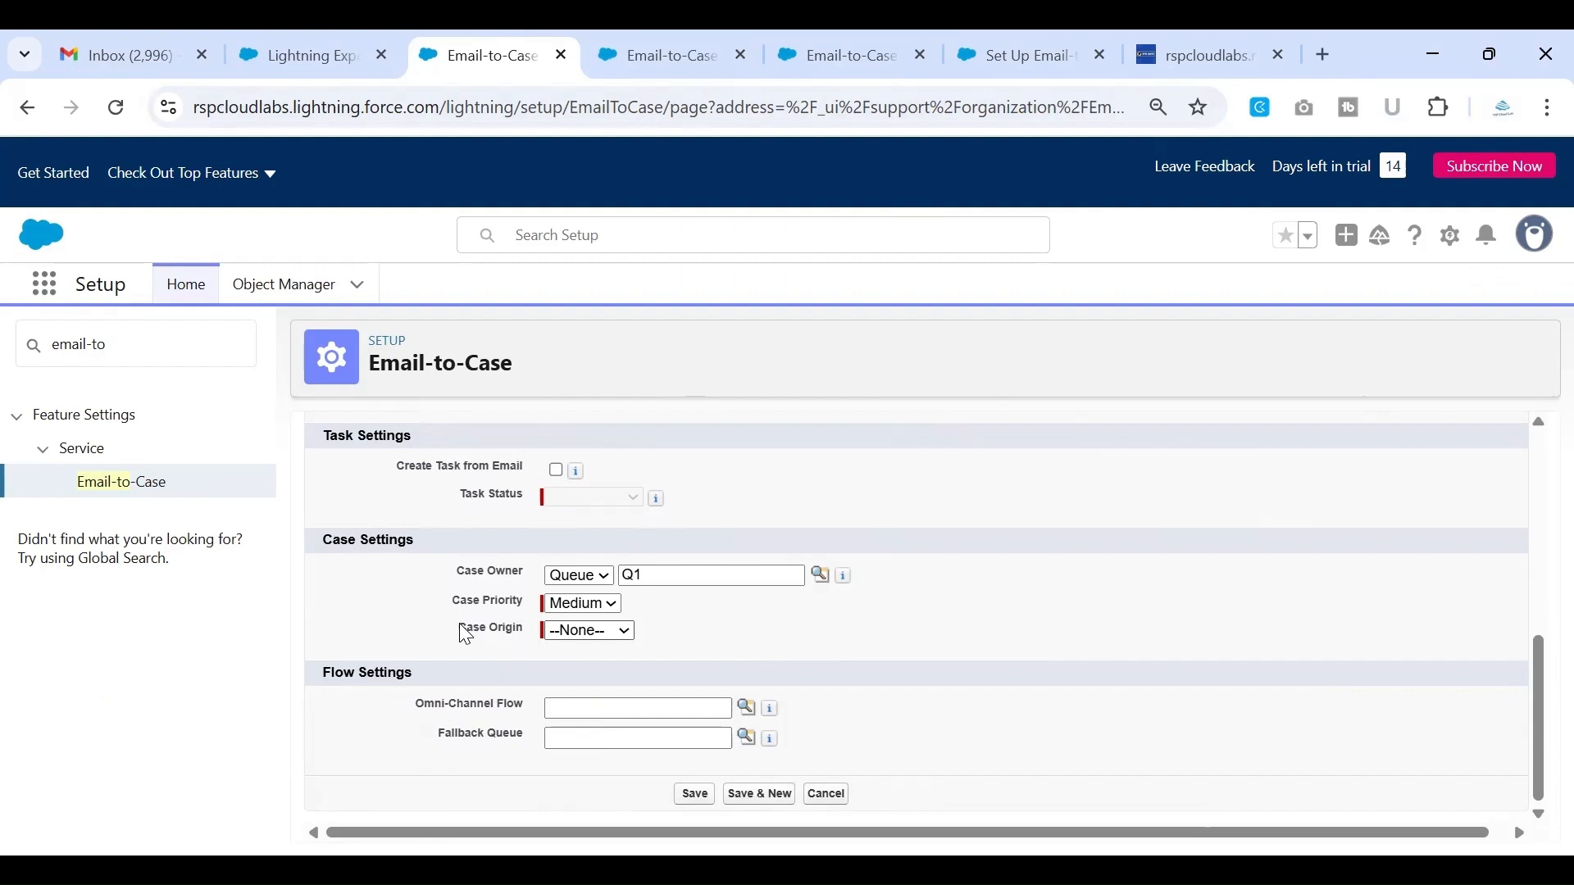
drag(461, 633, 510, 641)
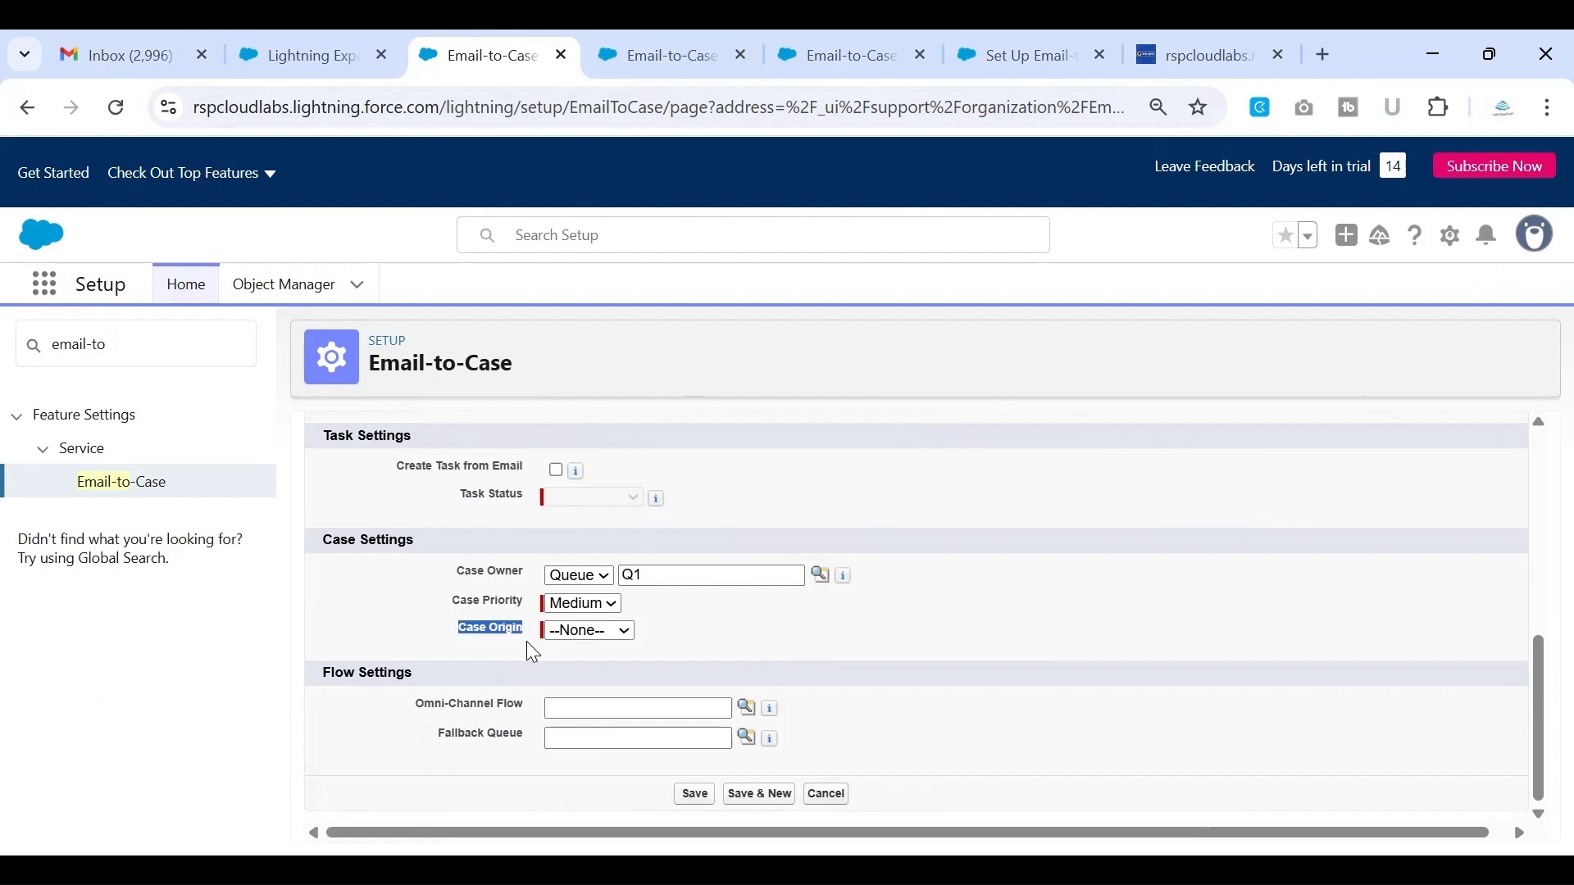
click(616, 640)
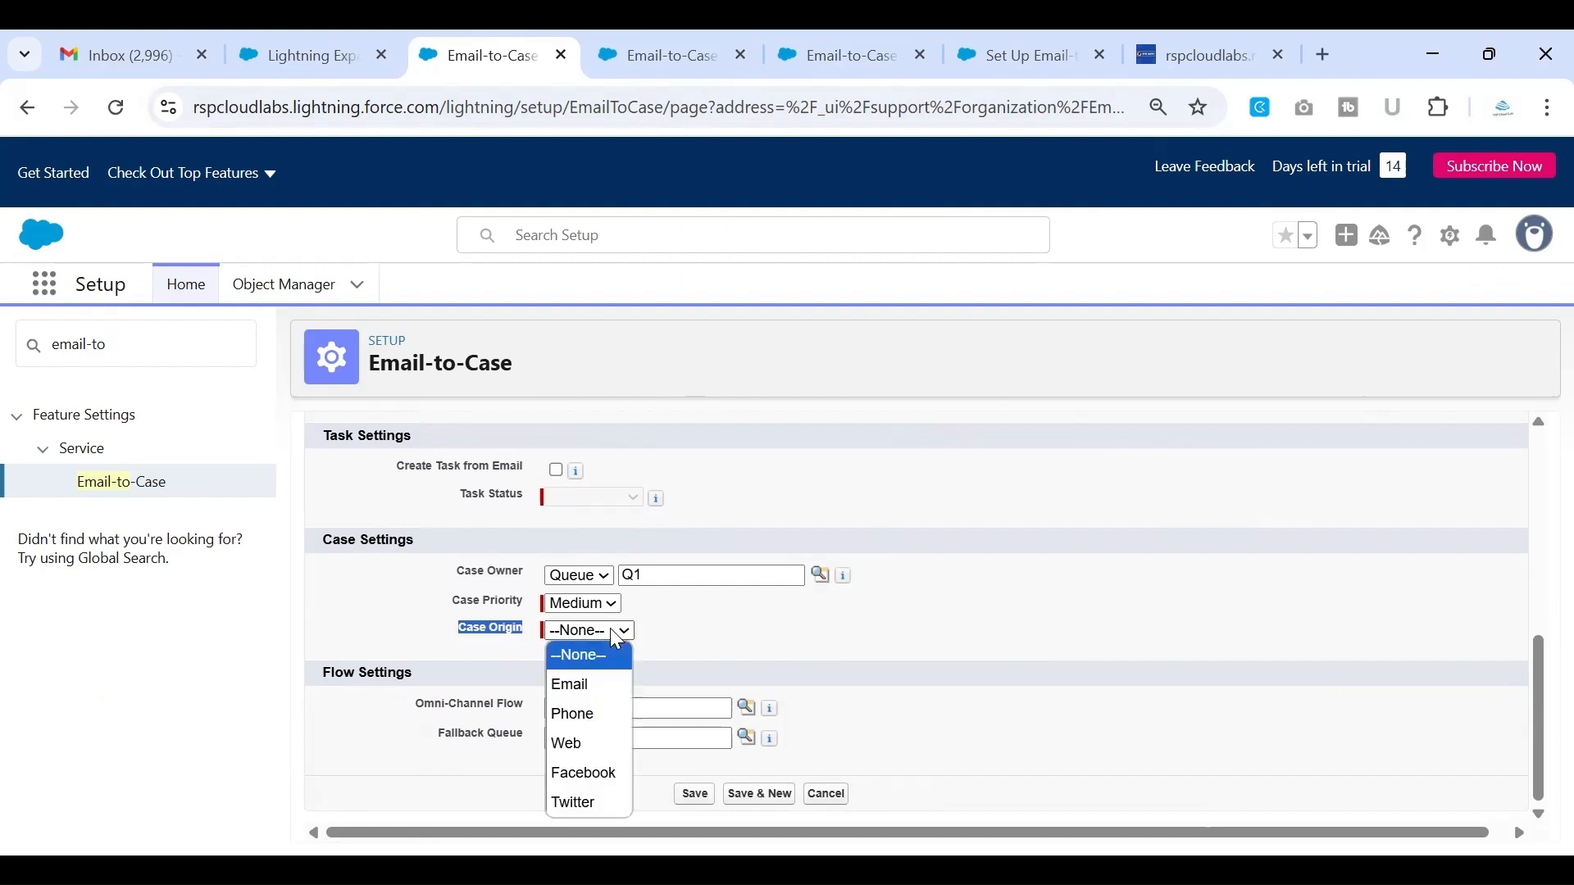
click(612, 685)
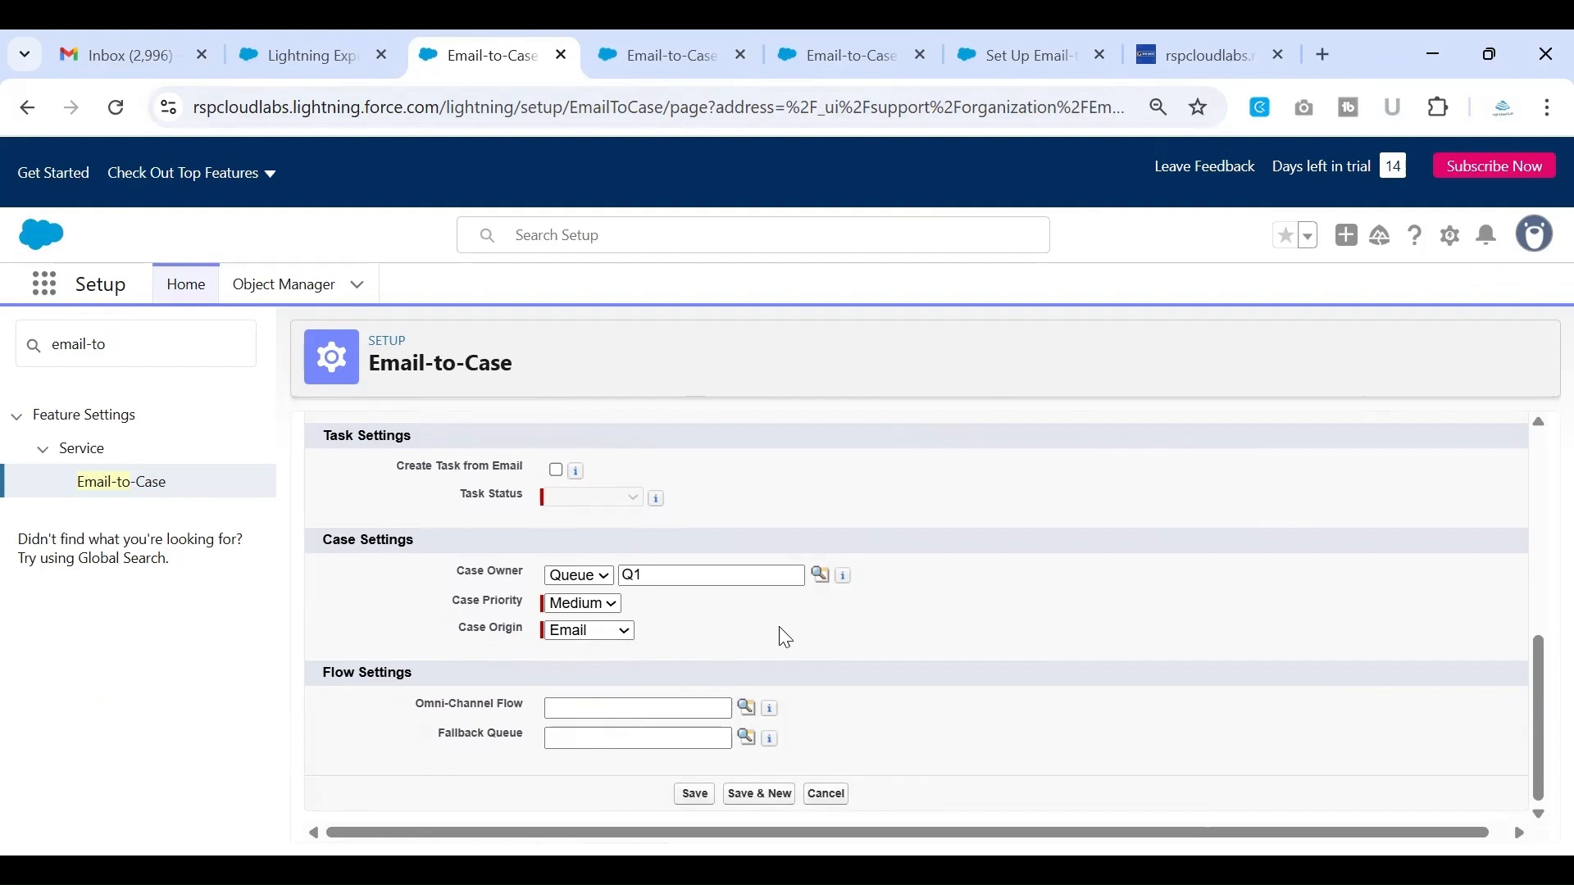
Recheck the Case Origin and Flow Settings, leaving Omni-Channel Flow and Fallback Queue empty, and save the routing address
click(585, 632)
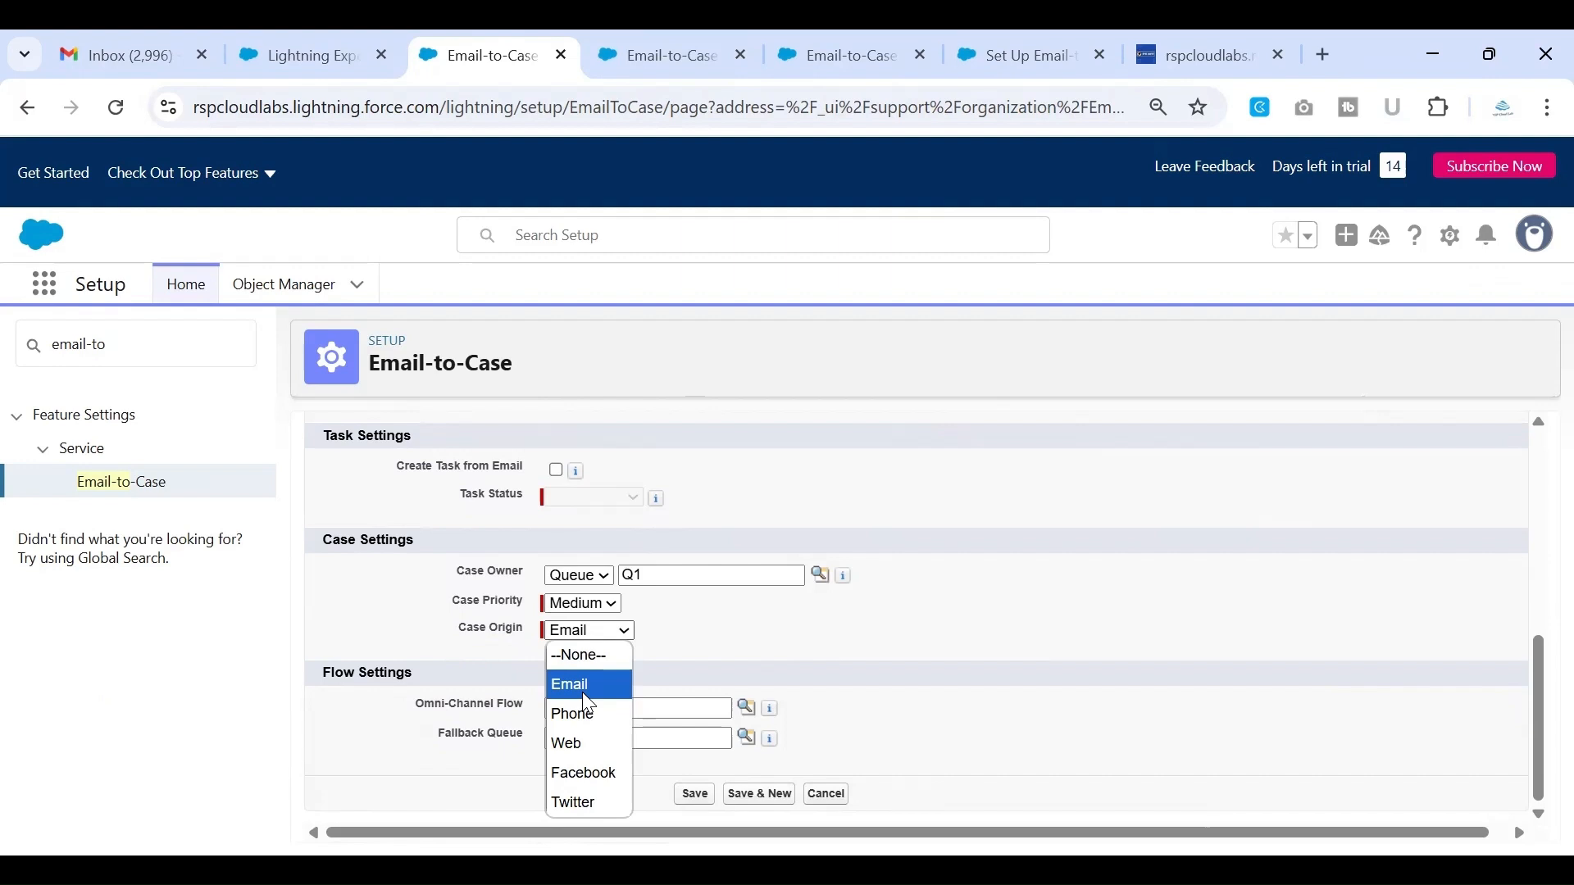
click(443, 629)
drag(449, 628, 535, 646)
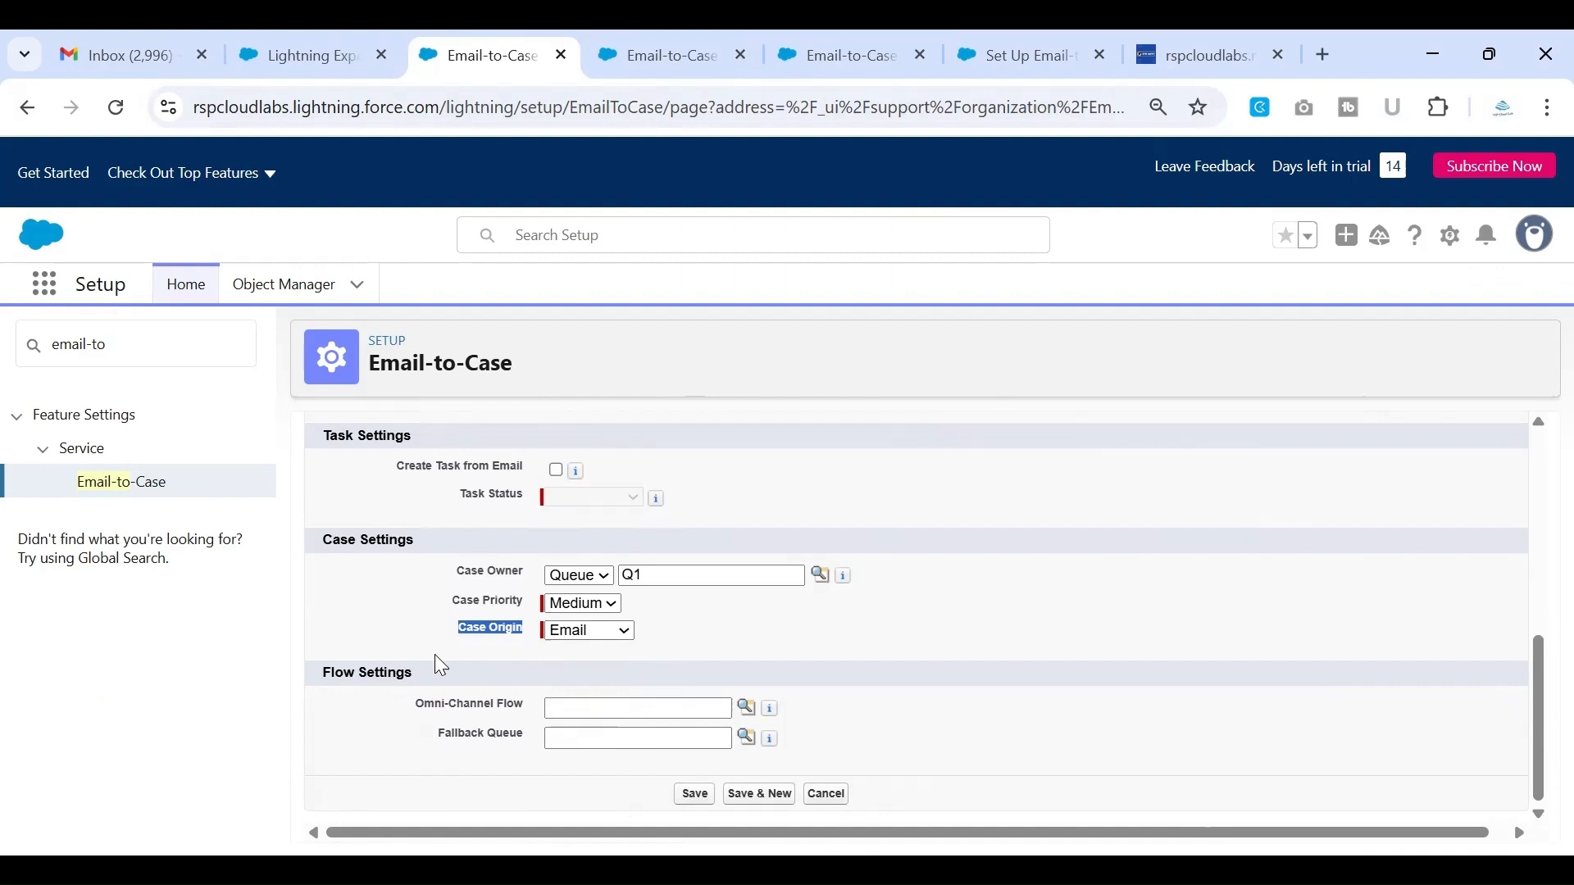
drag(415, 705, 560, 742)
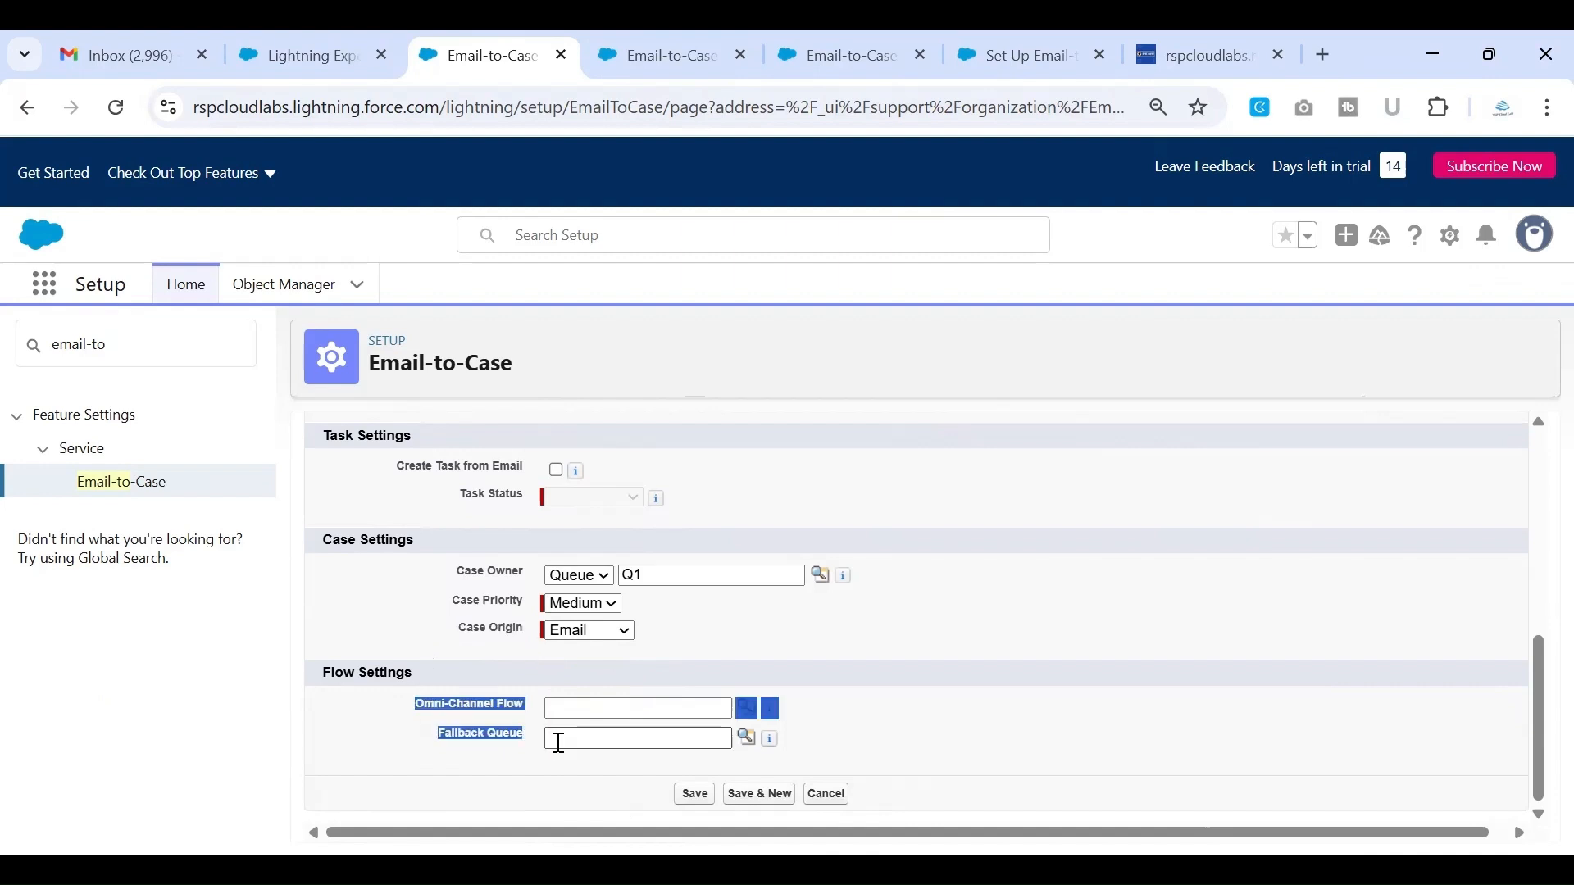
click(913, 735)
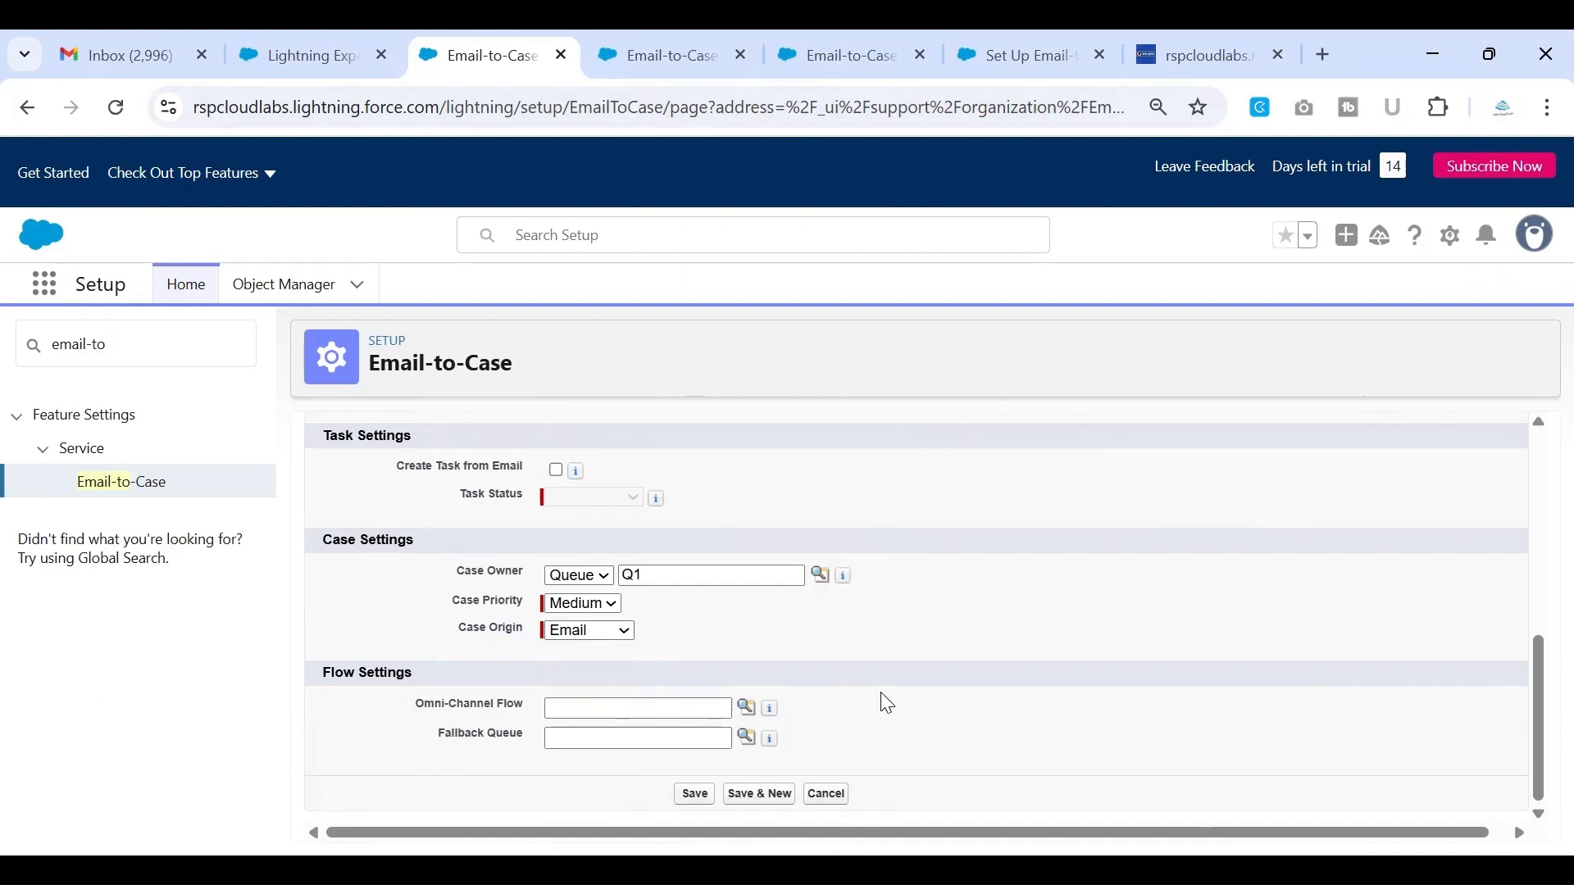
scroll(886, 701, up, 10)
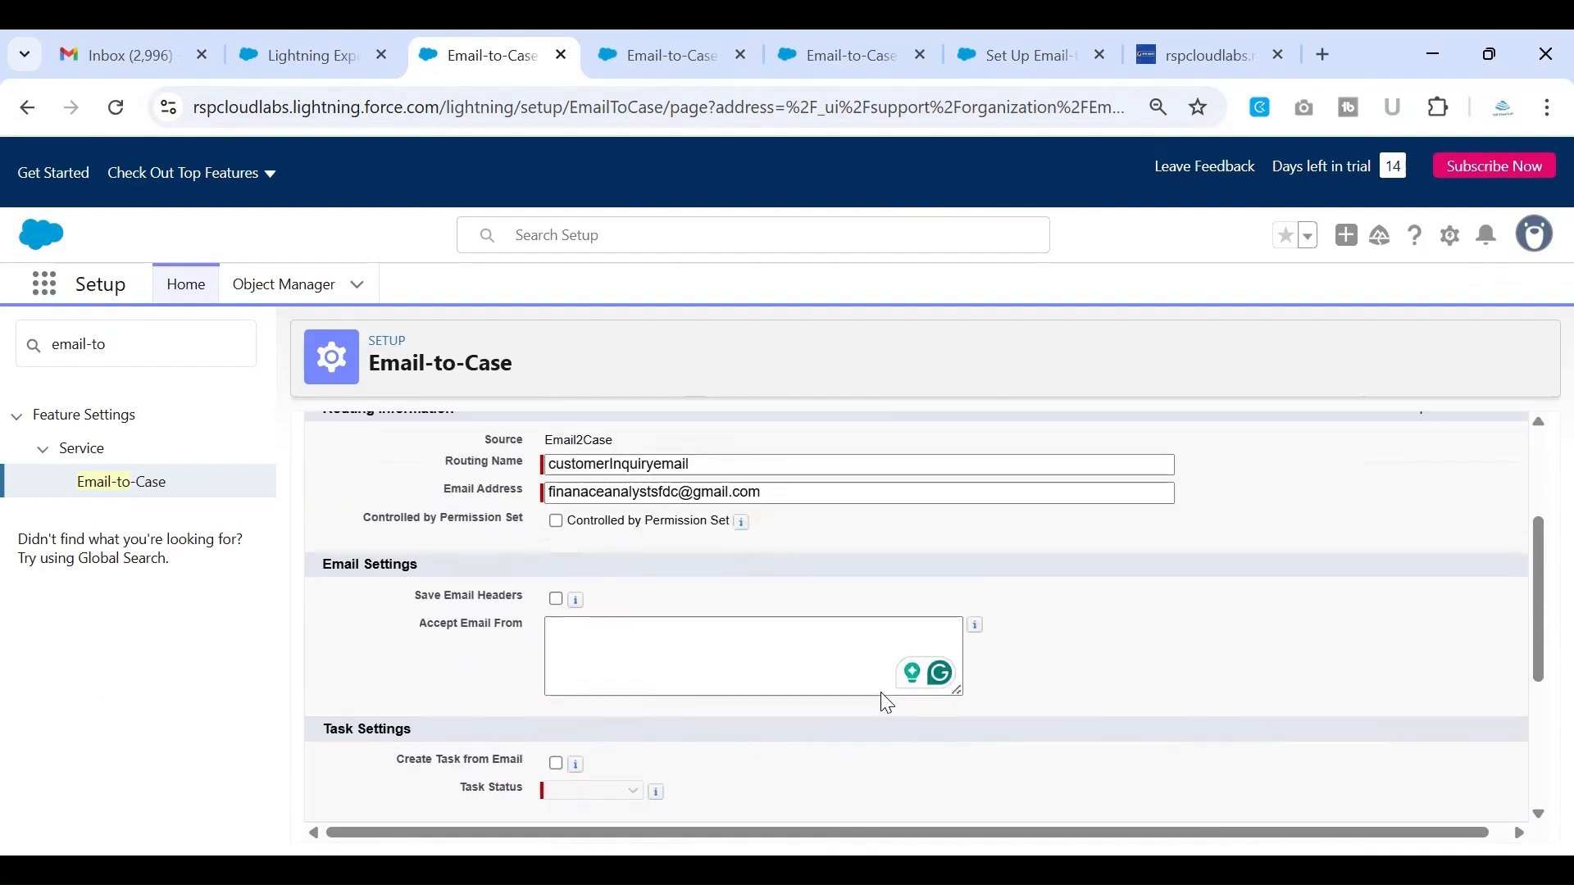
scroll(883, 694, down, 10)
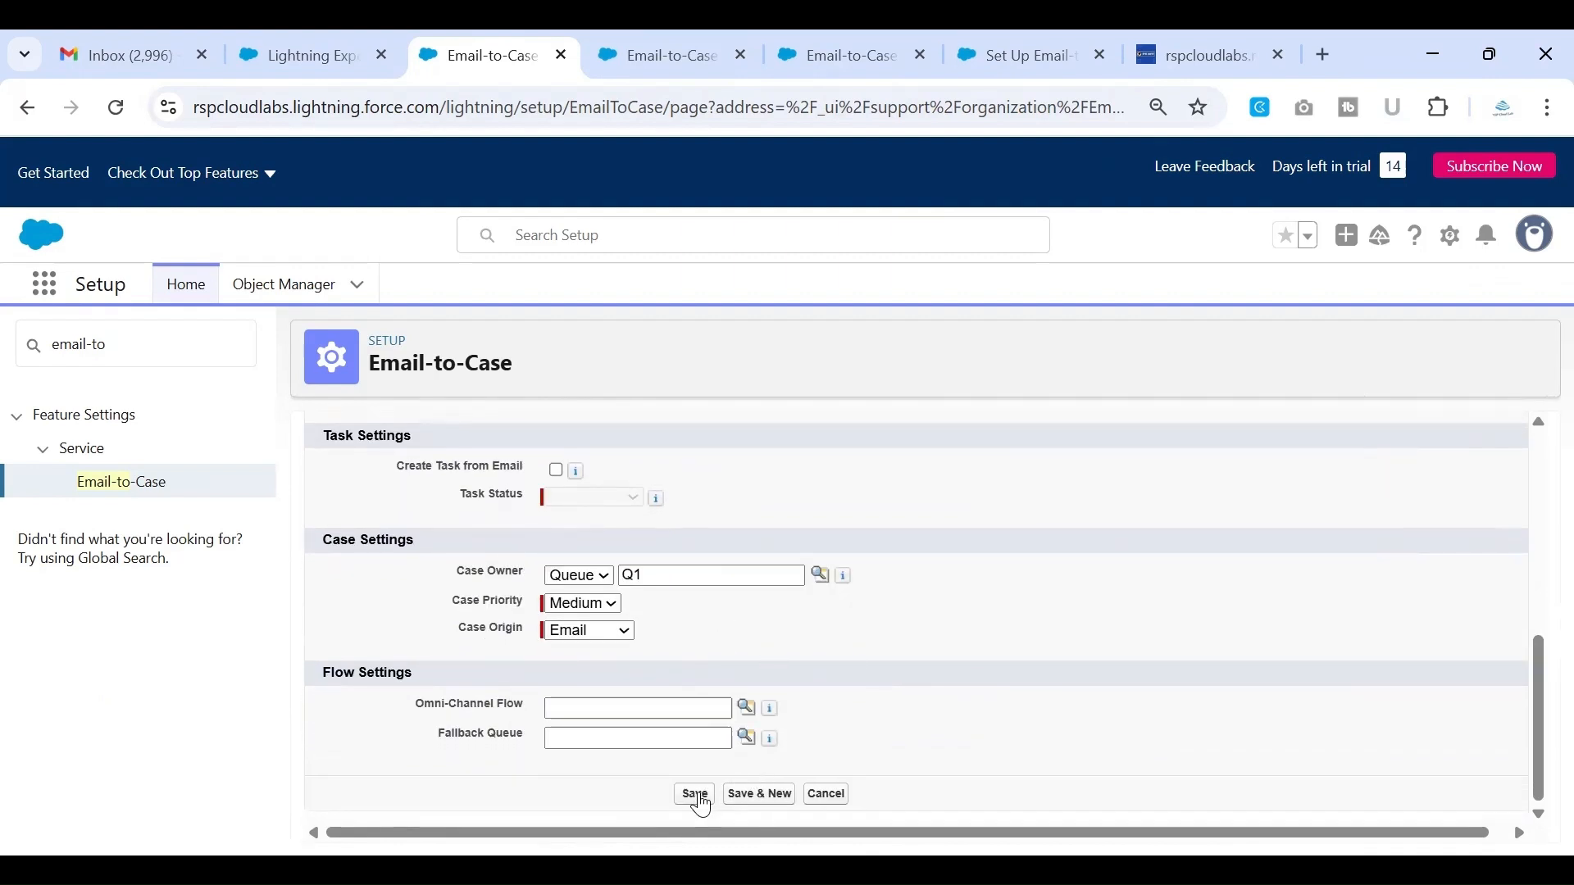
click(698, 797)
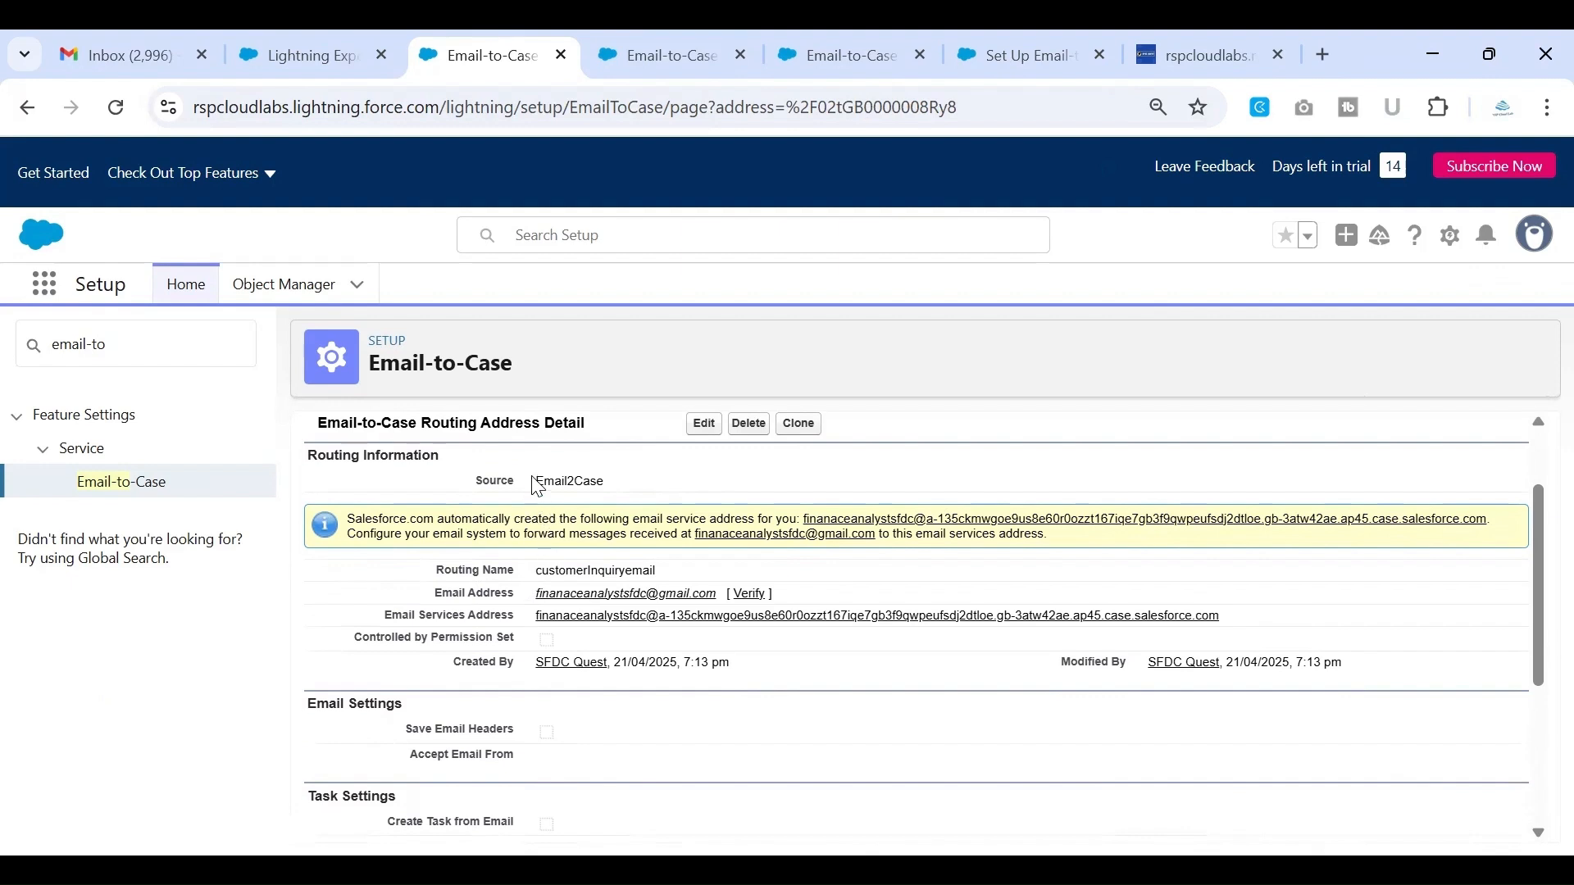
Examine the saved routing address's Routing Name and generated Email Services Address
scroll(554, 546, down, 1)
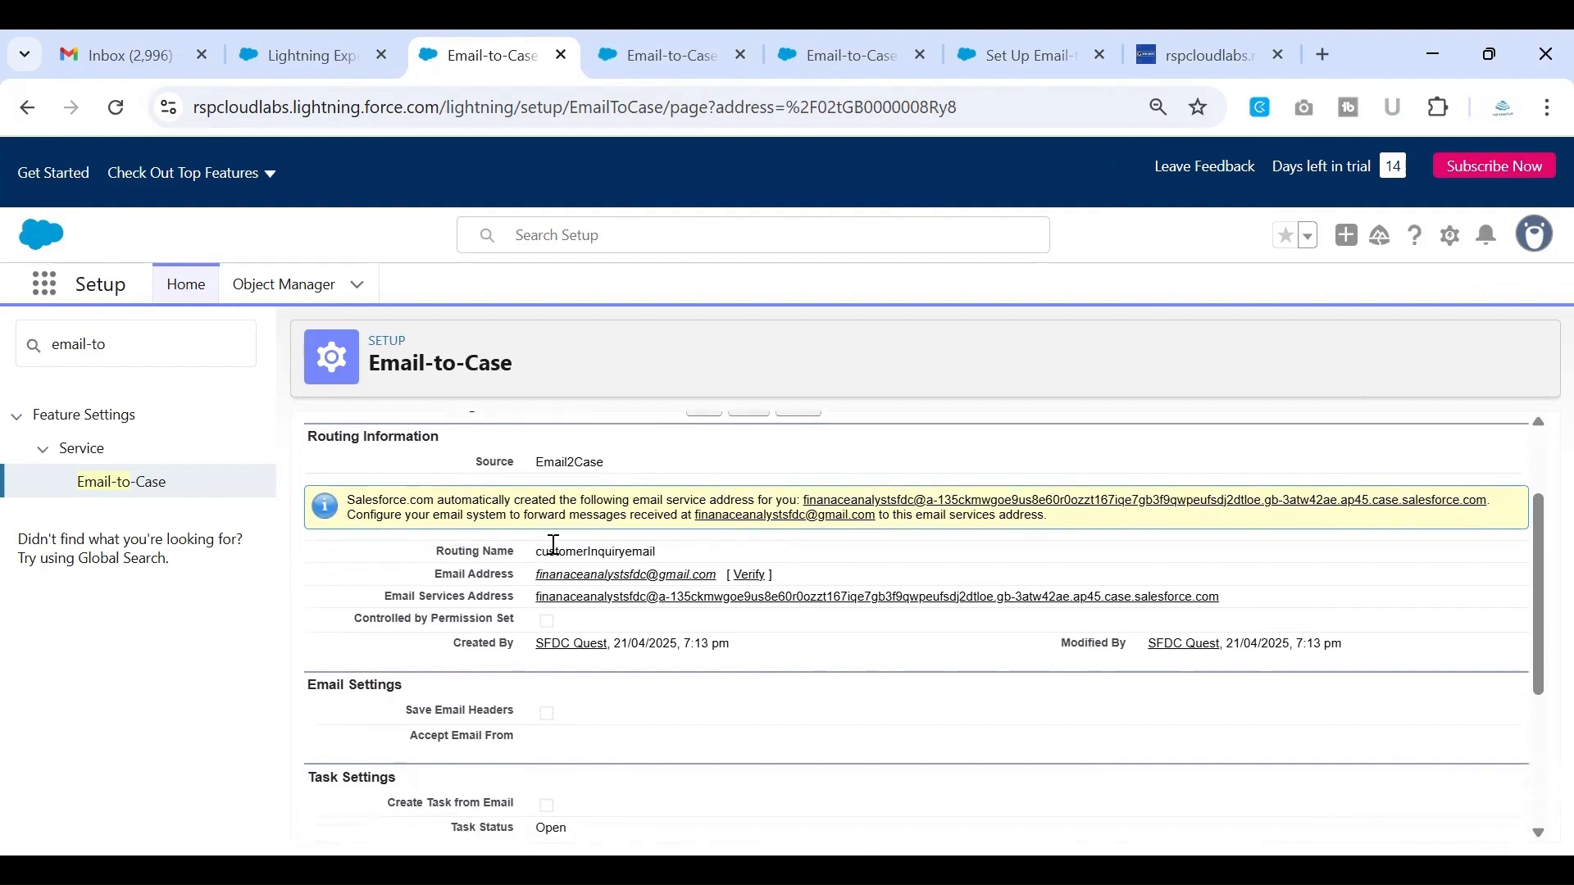
drag(543, 551, 728, 564)
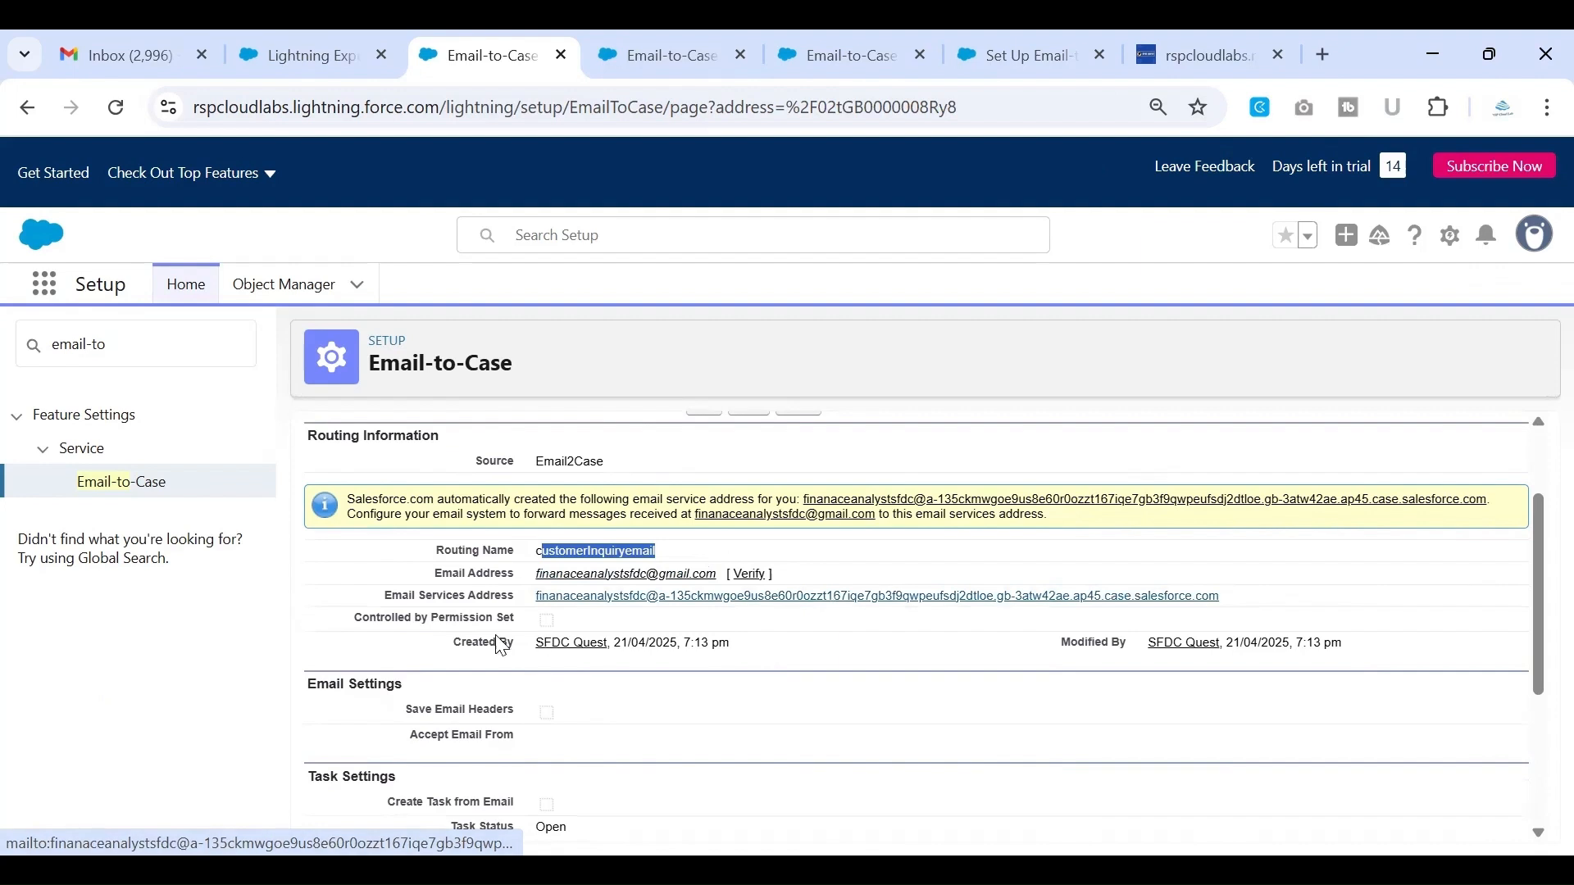
drag(384, 596, 522, 607)
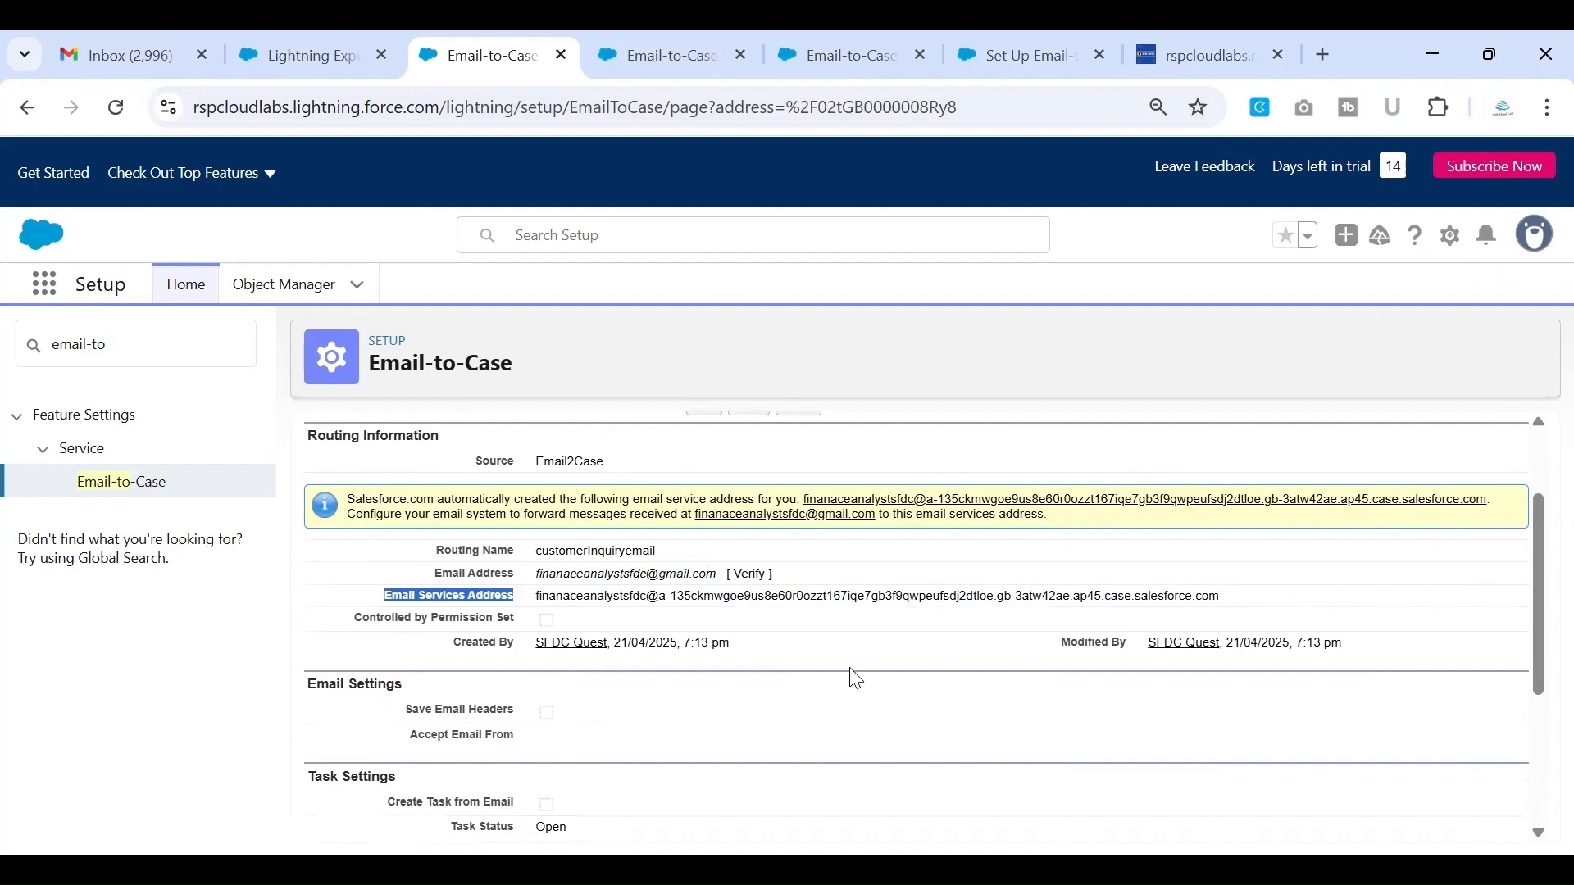
drag(1232, 607, 645, 611)
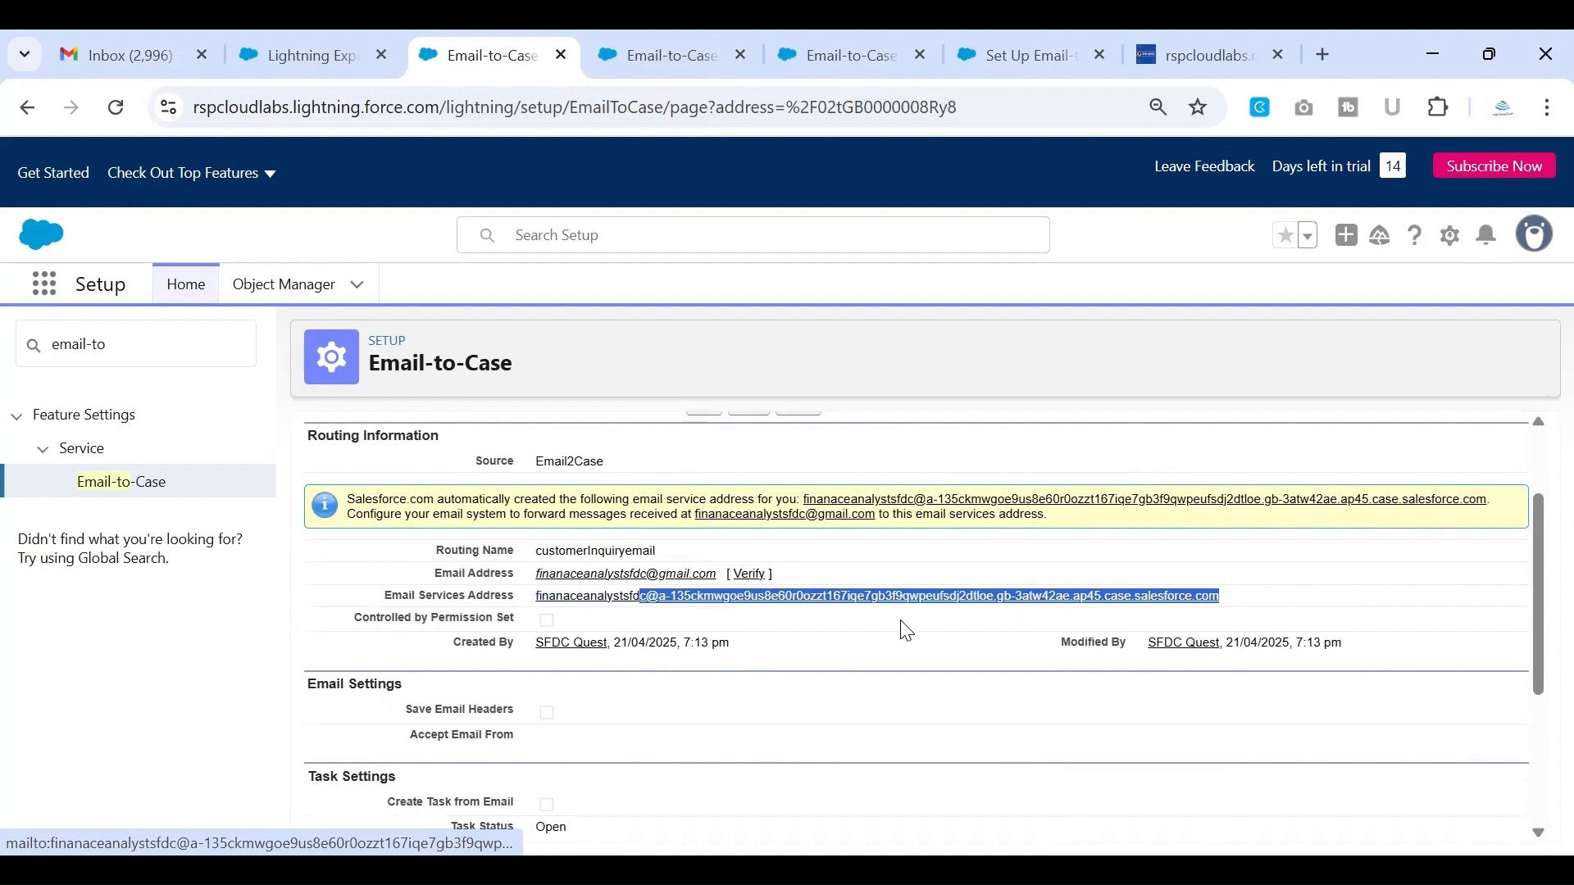
scroll(883, 667, down, 1)
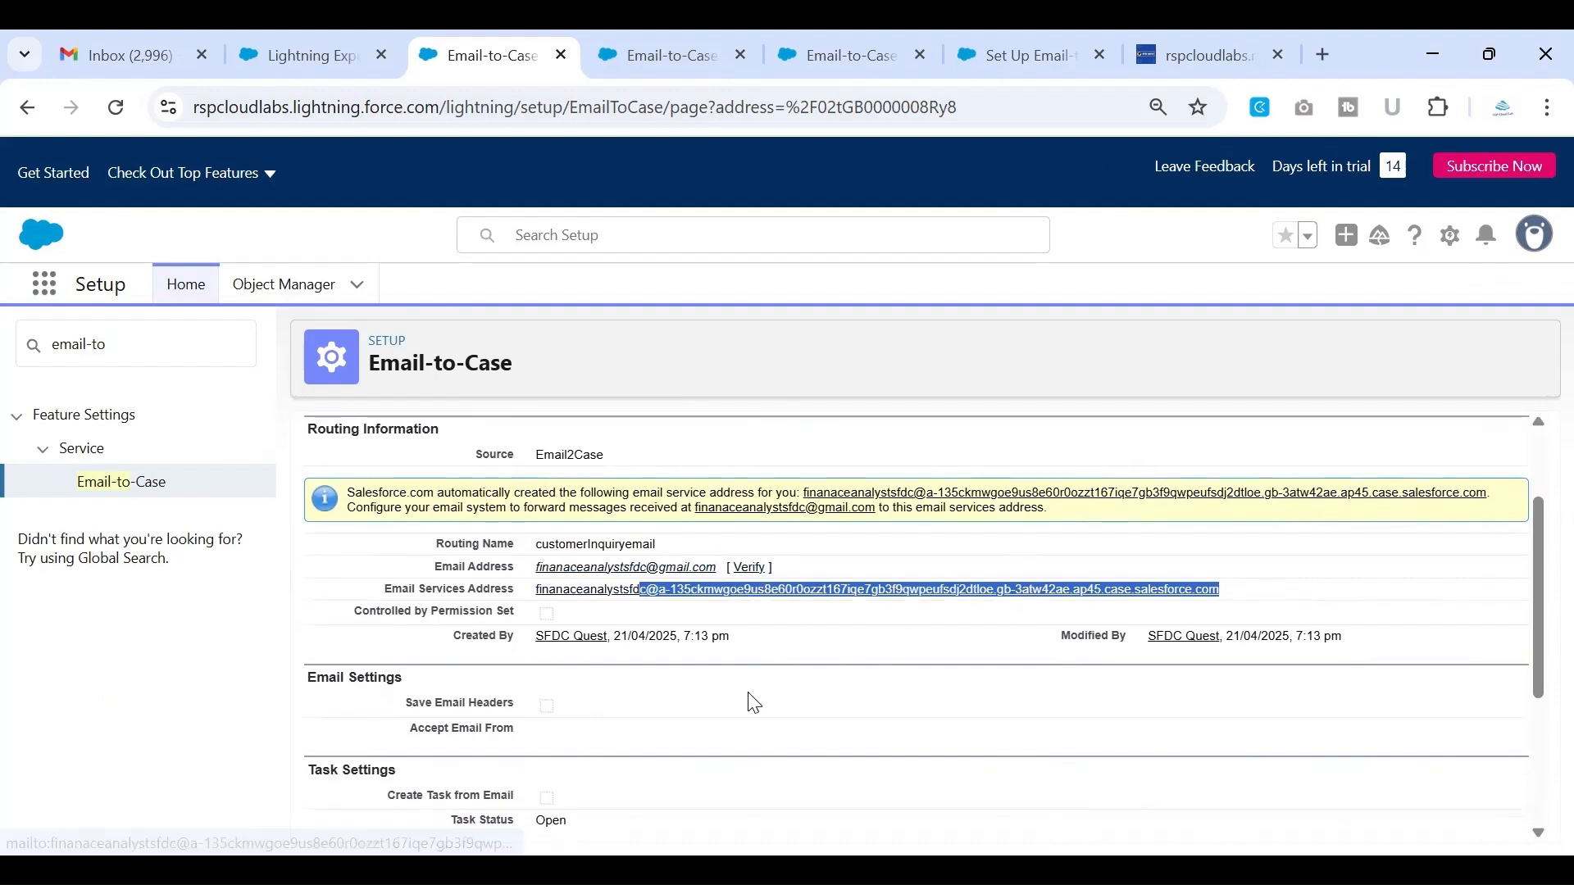
scroll(754, 699, down, 3)
Request a verification email for the routing email address and continue back to the routing address details
scroll(751, 701, up, 4)
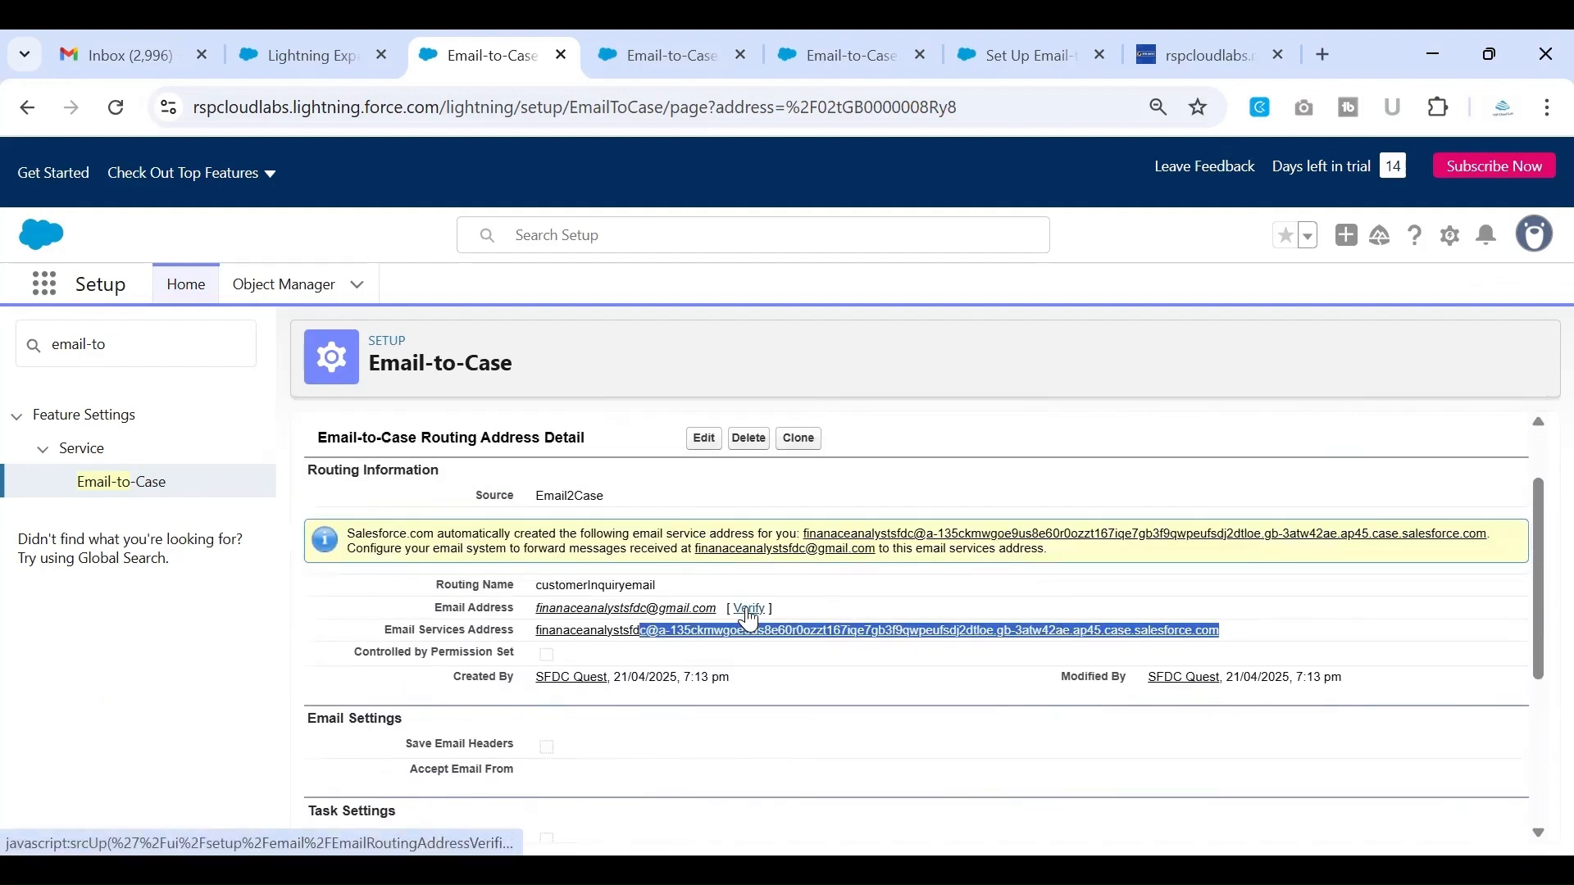
click(748, 611)
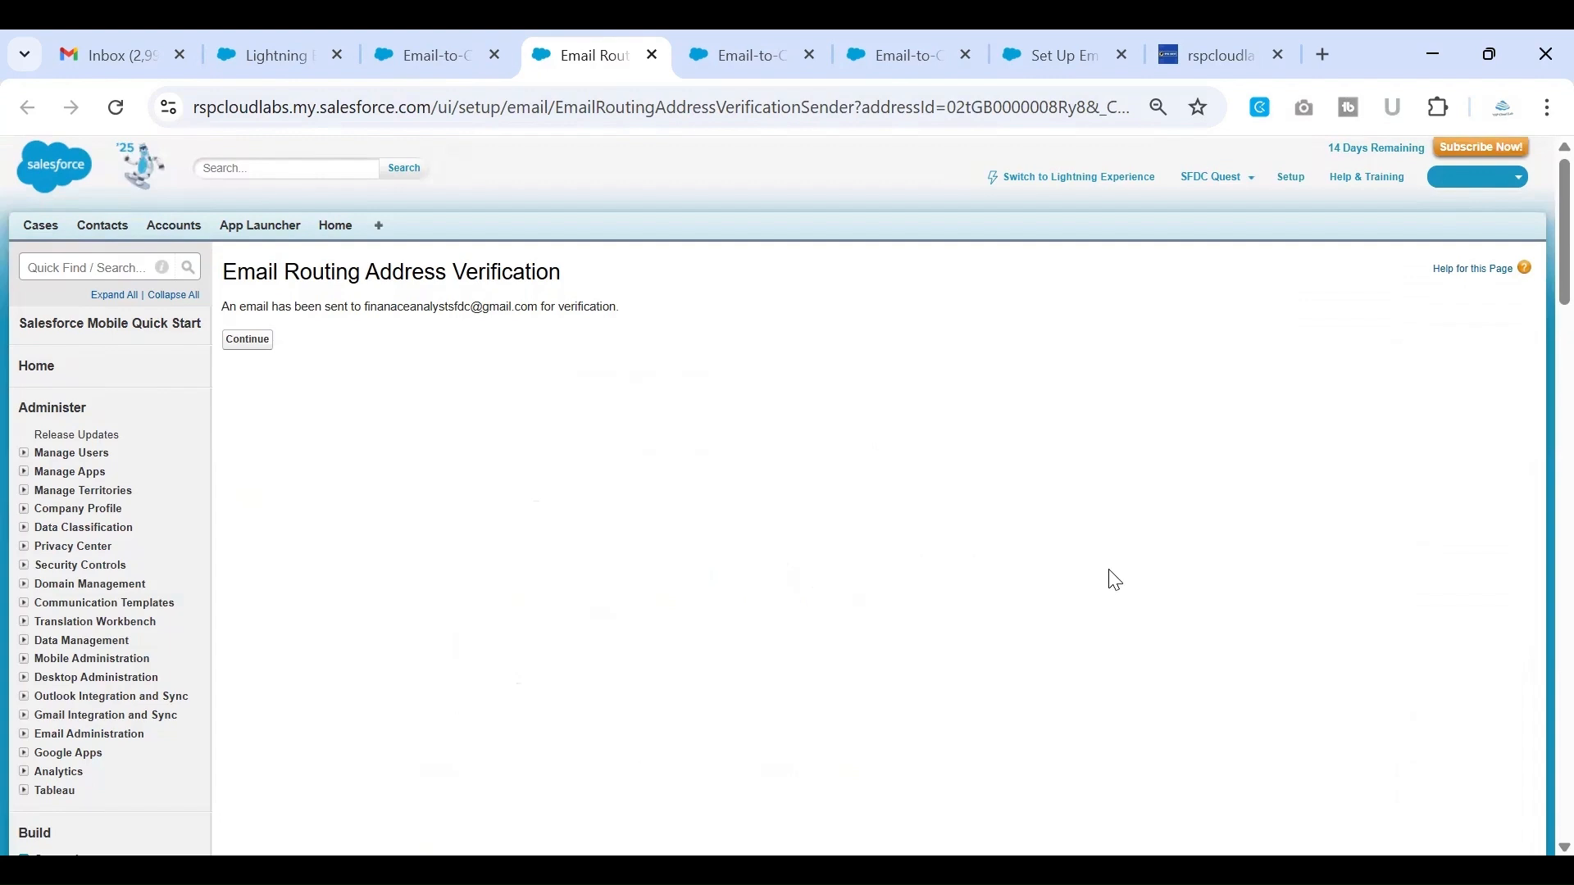
click(255, 341)
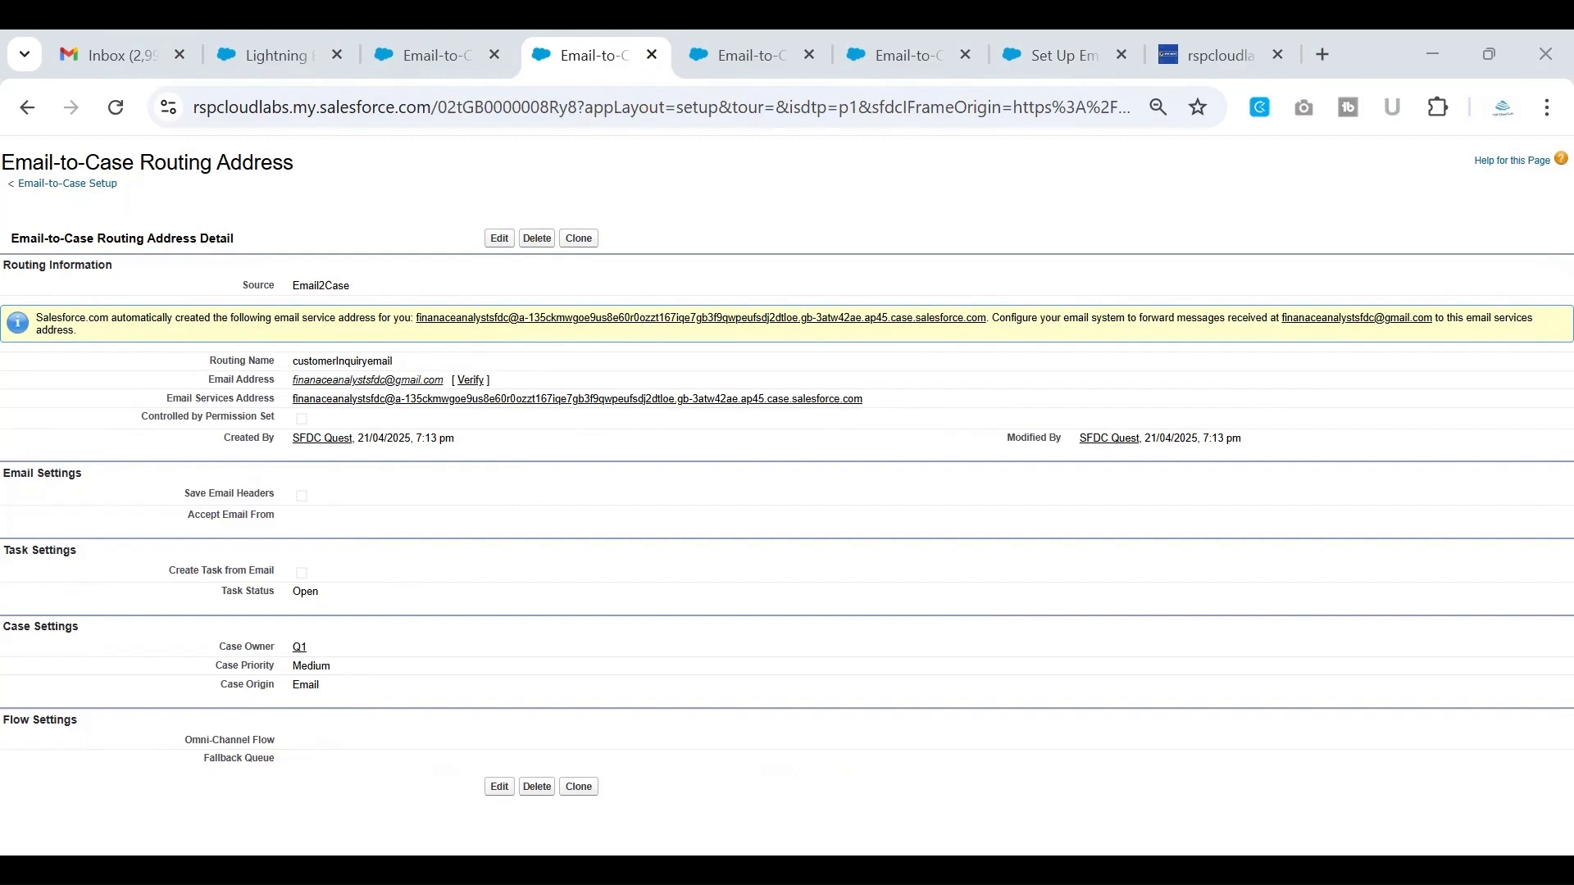
Switch to the support mailbox in Gmail, open the "Verify your Salesforce Email Routing Address" message, and dismiss the toolbar tip
key(alt+Tab)
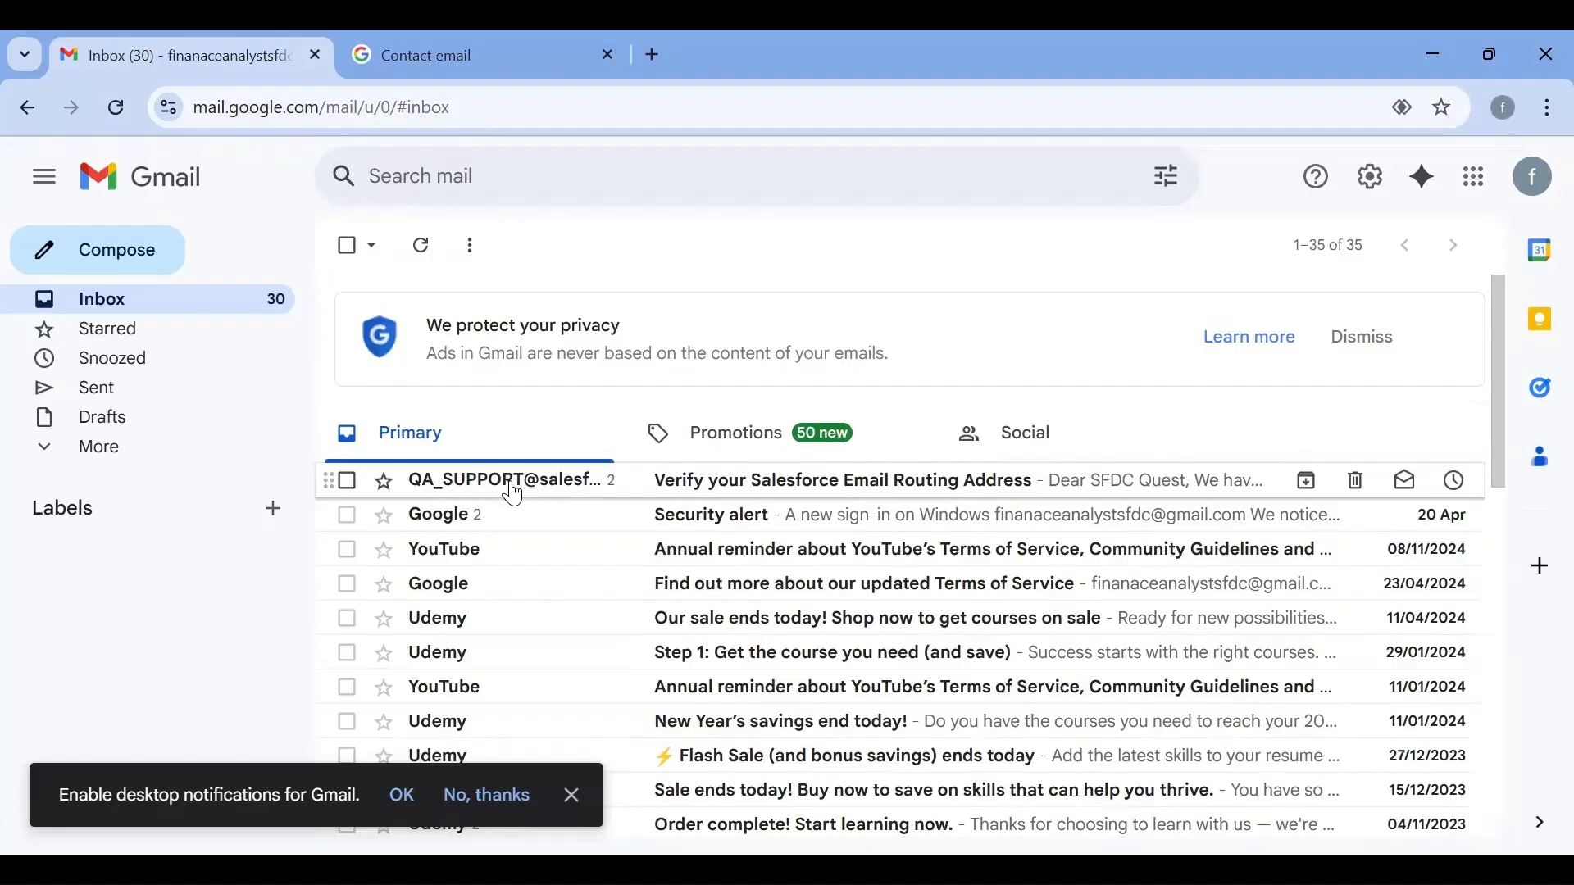
click(514, 494)
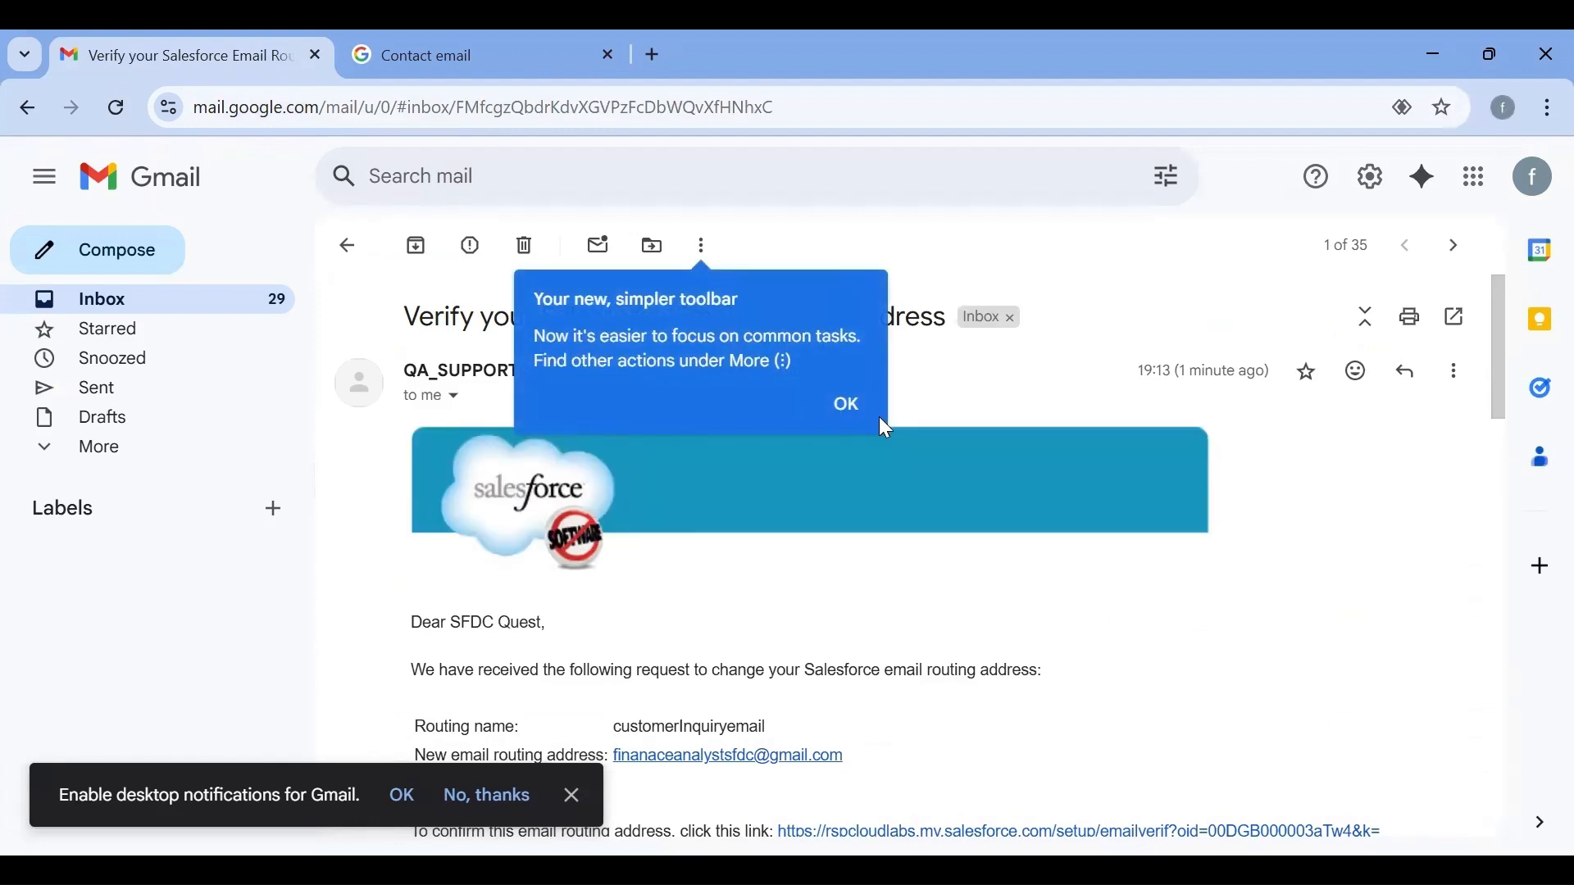
click(855, 416)
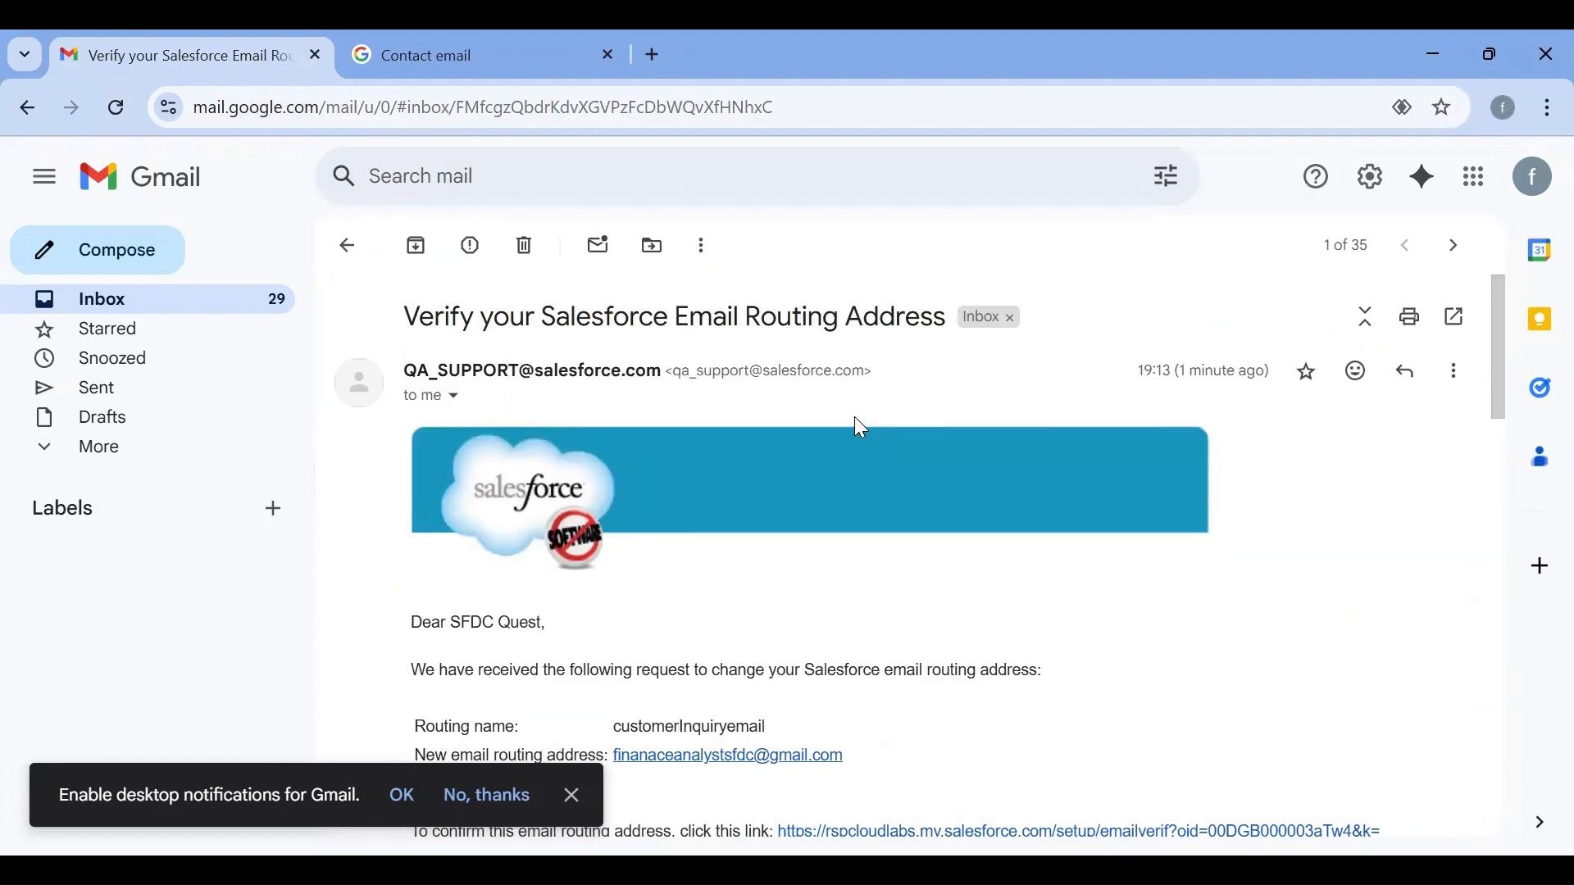
Open the confirmation link in the Salesforce routing address verification email and continue past the confirmation page
scroll(871, 409, down, 3)
scroll(877, 414, down, 4)
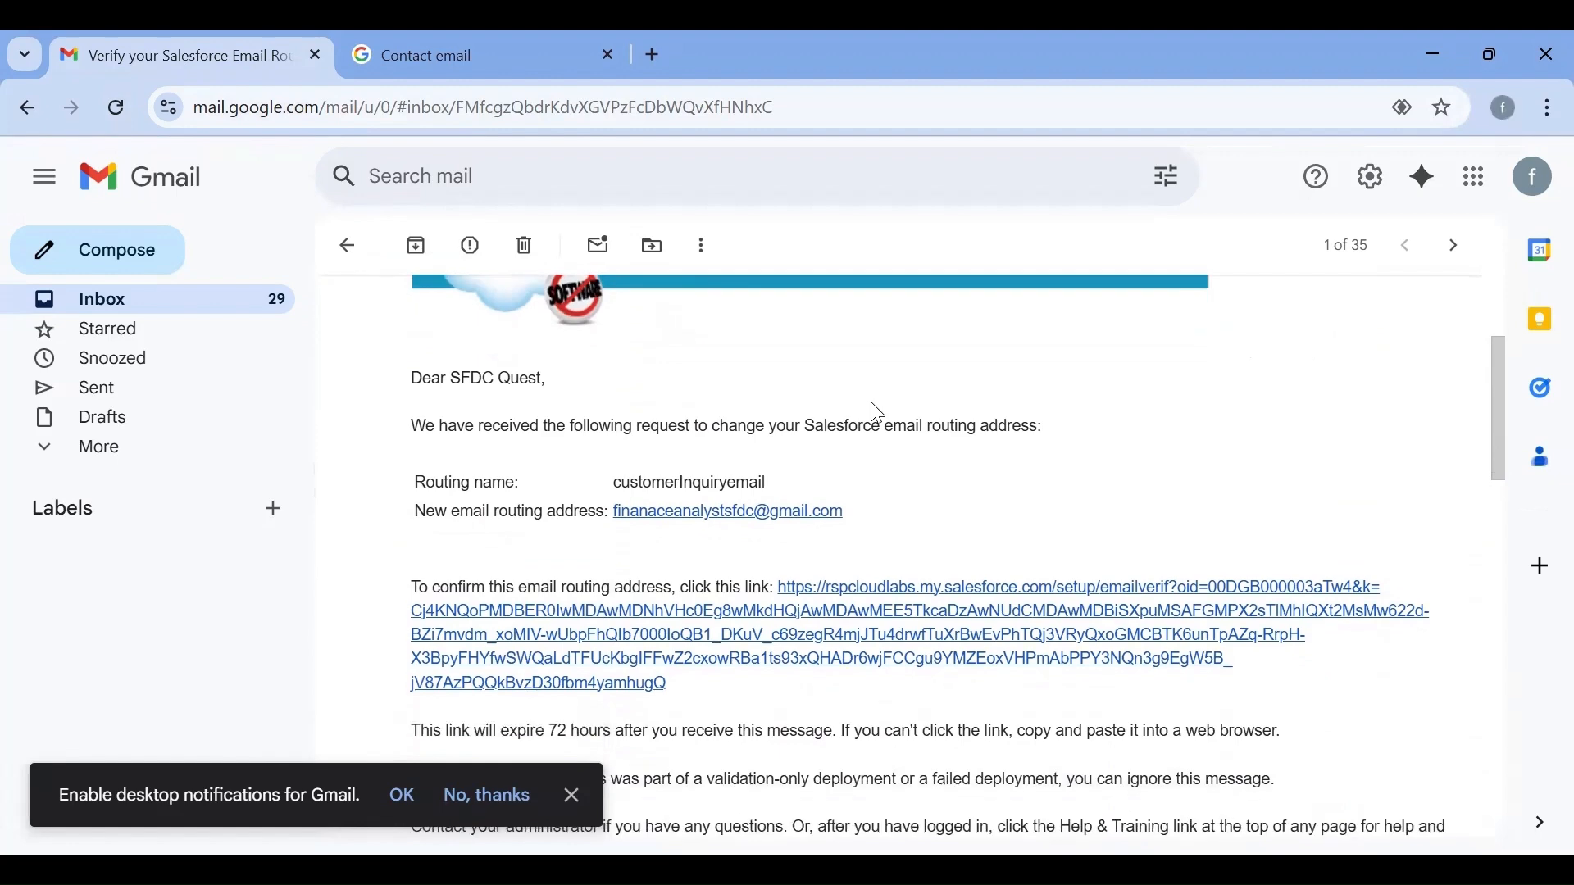
scroll(877, 414, up, 4)
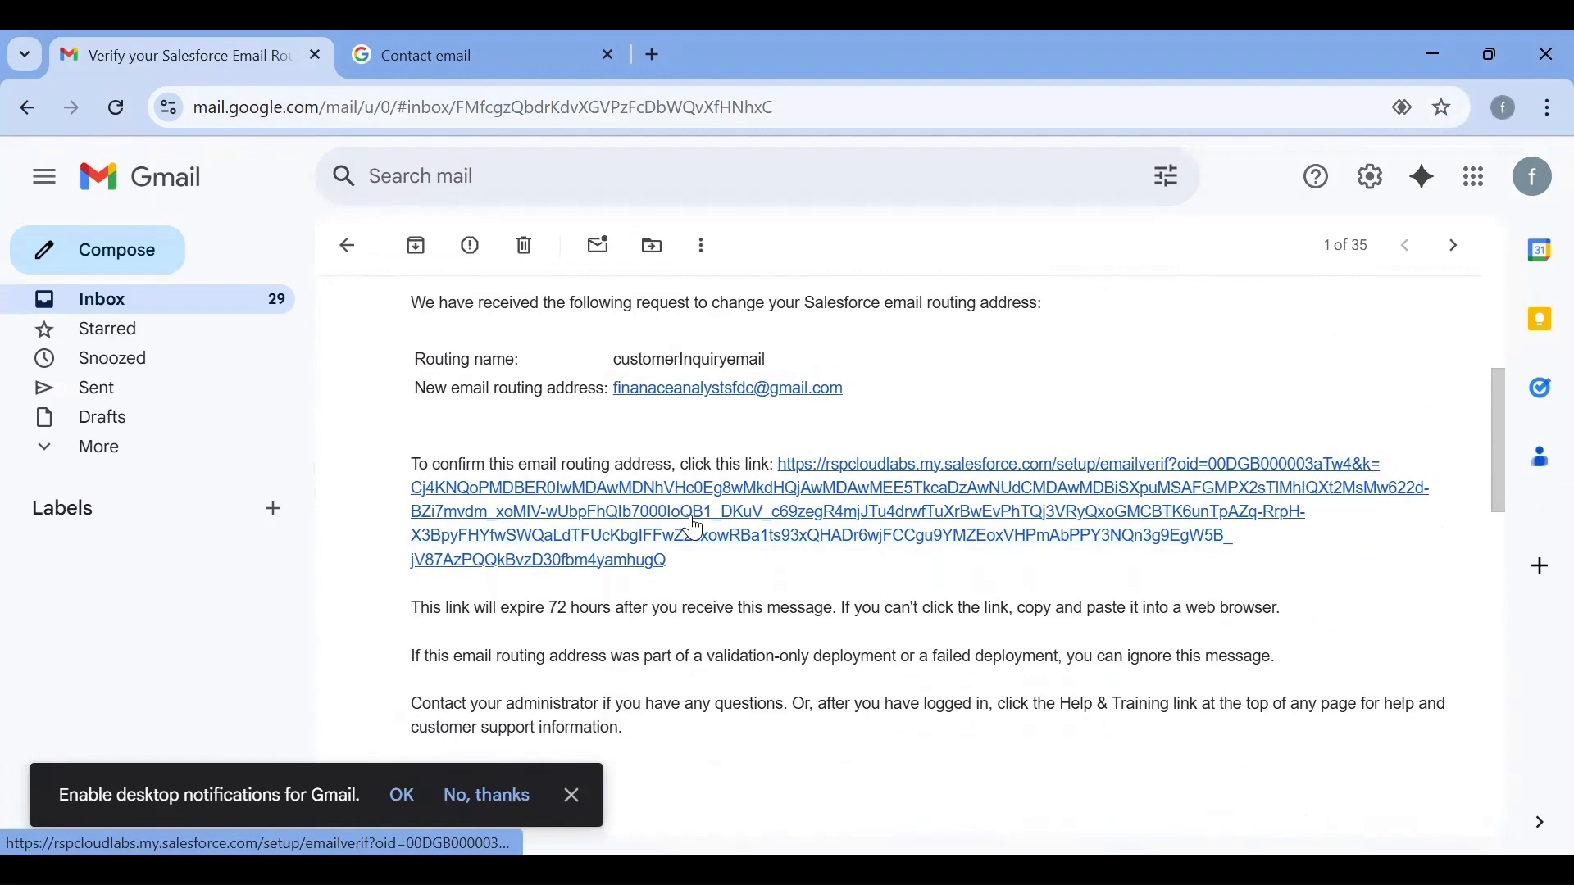
click(696, 529)
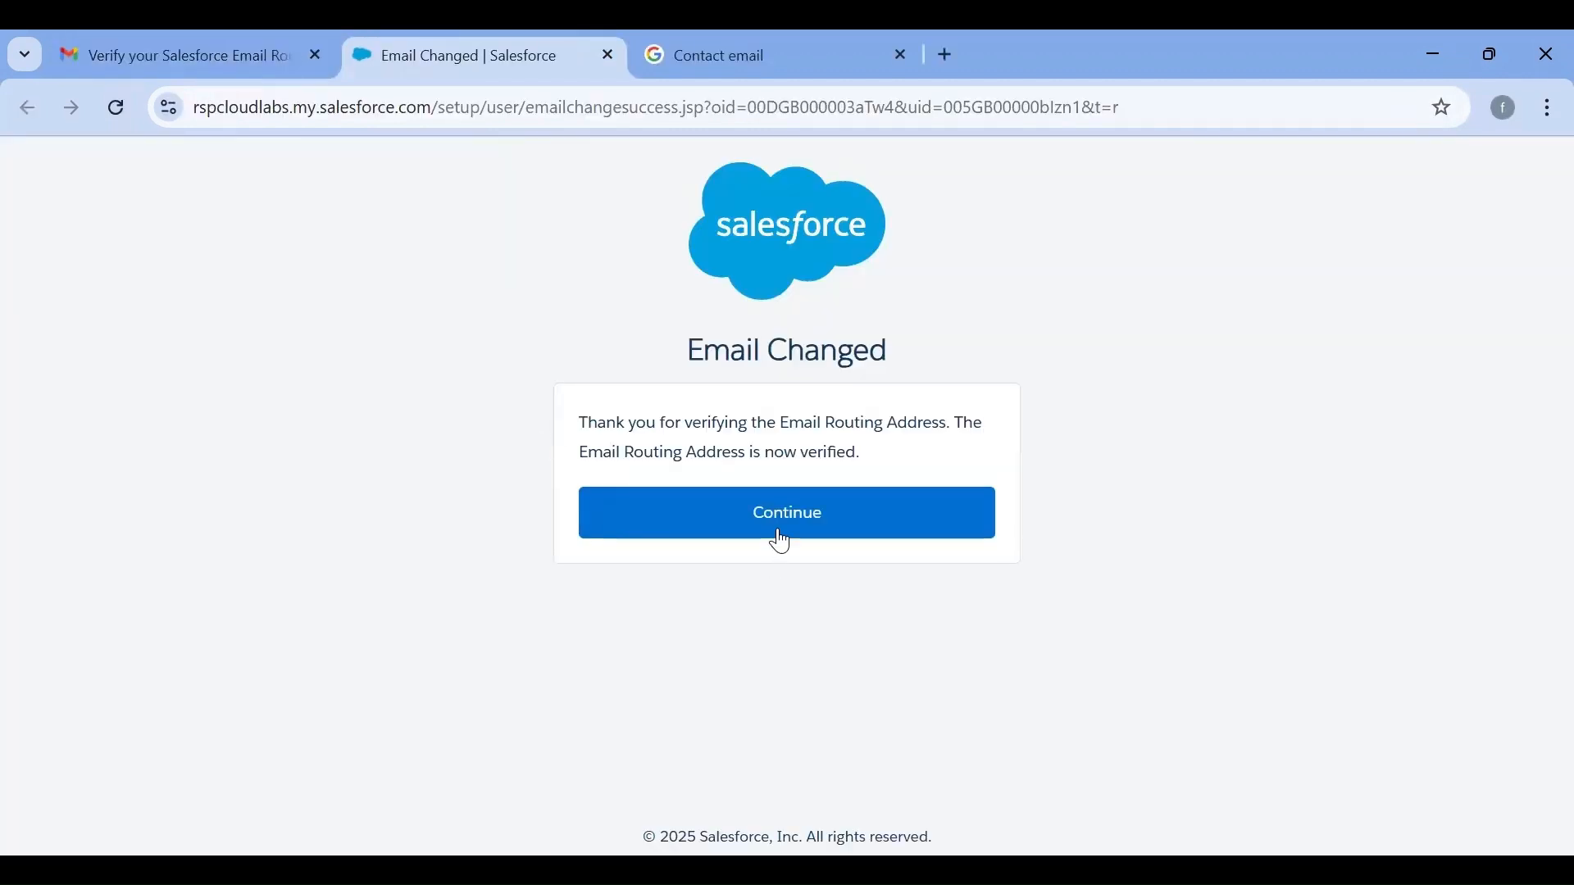
click(779, 534)
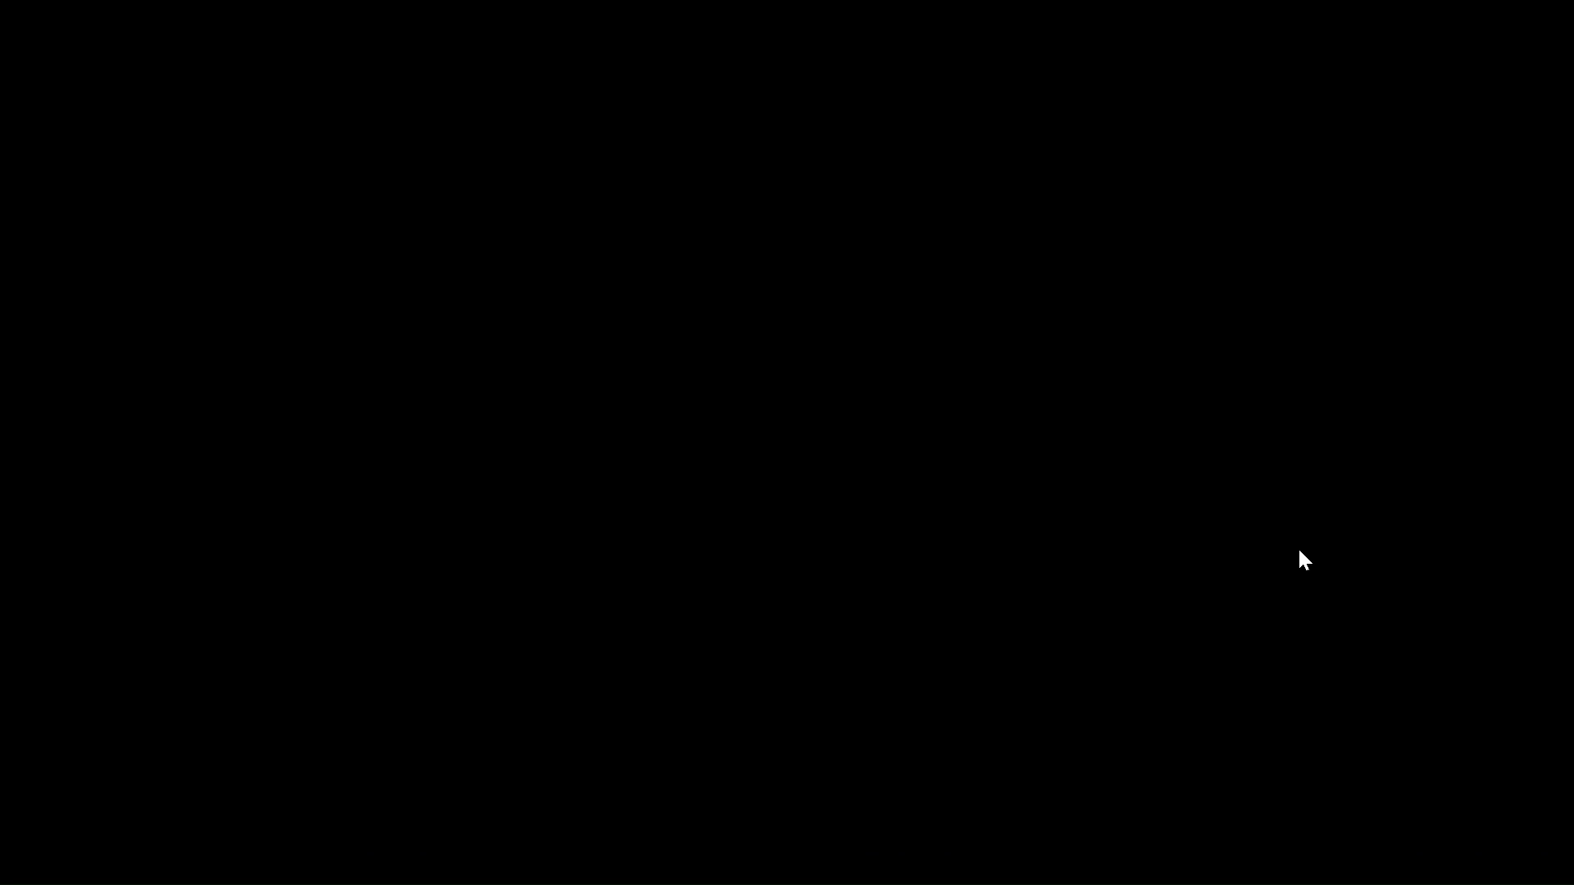
Try to log in to Salesforce with the pasted account username and the account password
key(ctrl+v)
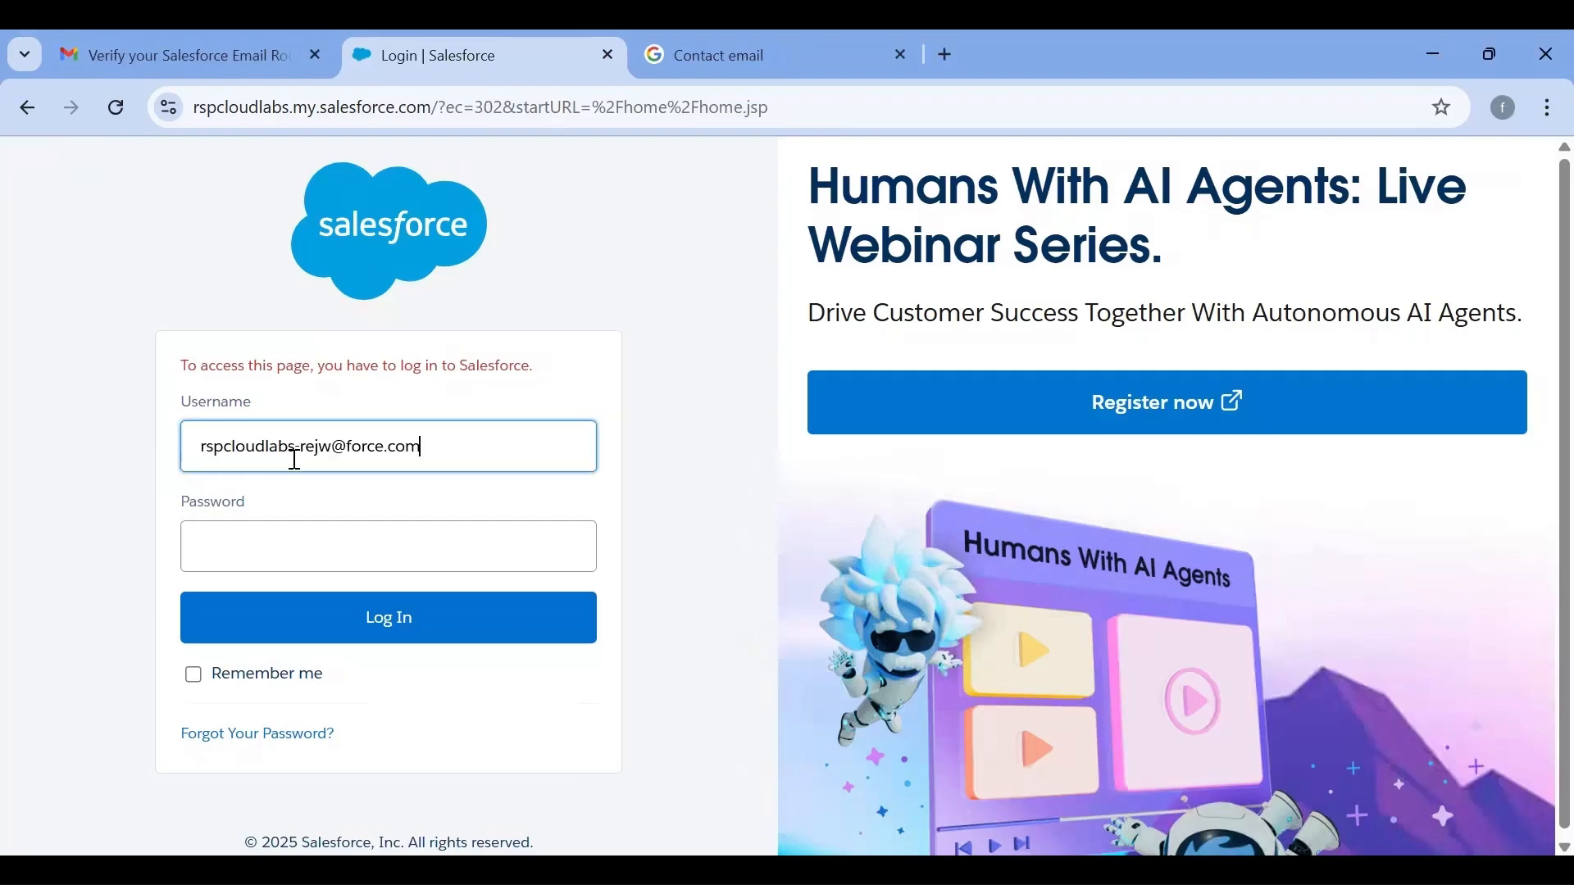
click(299, 559)
text(••••••••)
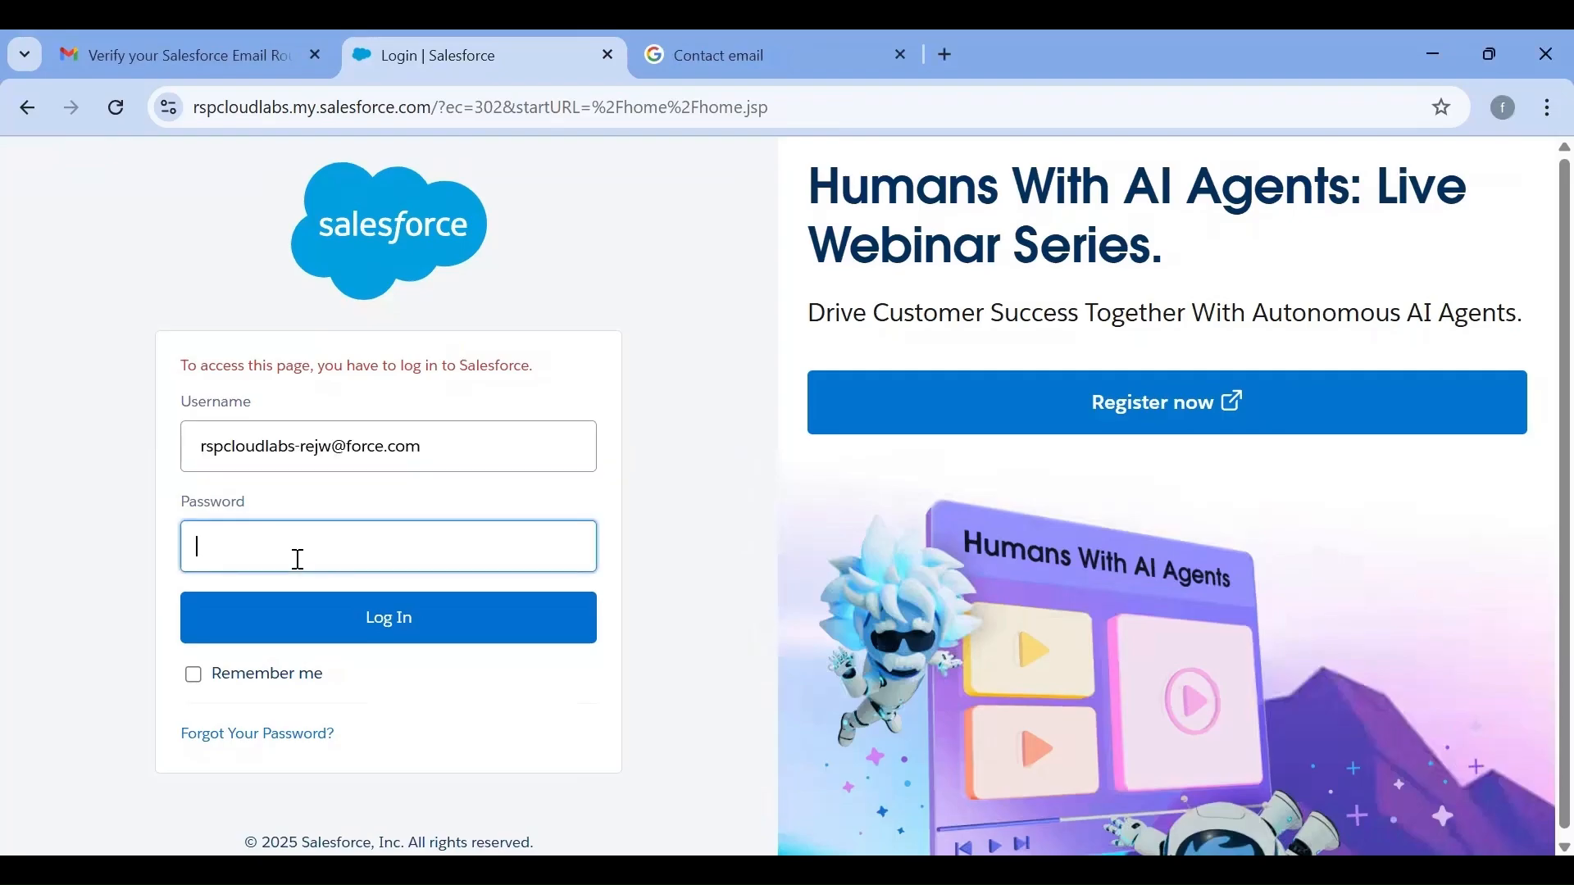
text(••••)
key(Return)
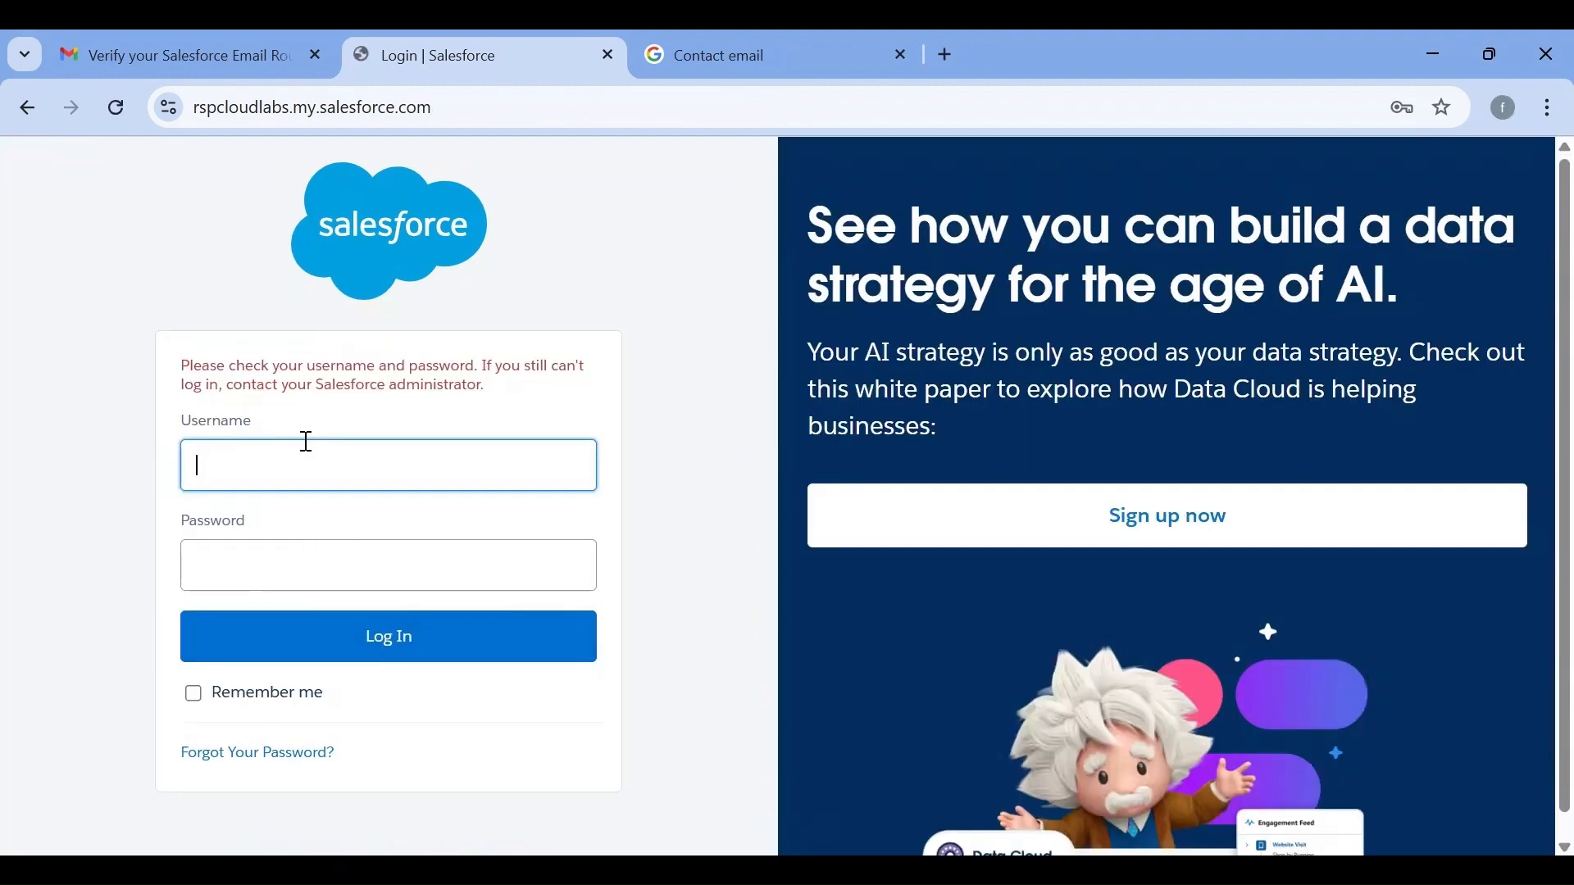
Enter the Salesforce username again without the leading space, enter the account password, and log in
click(308, 443)
click(316, 529)
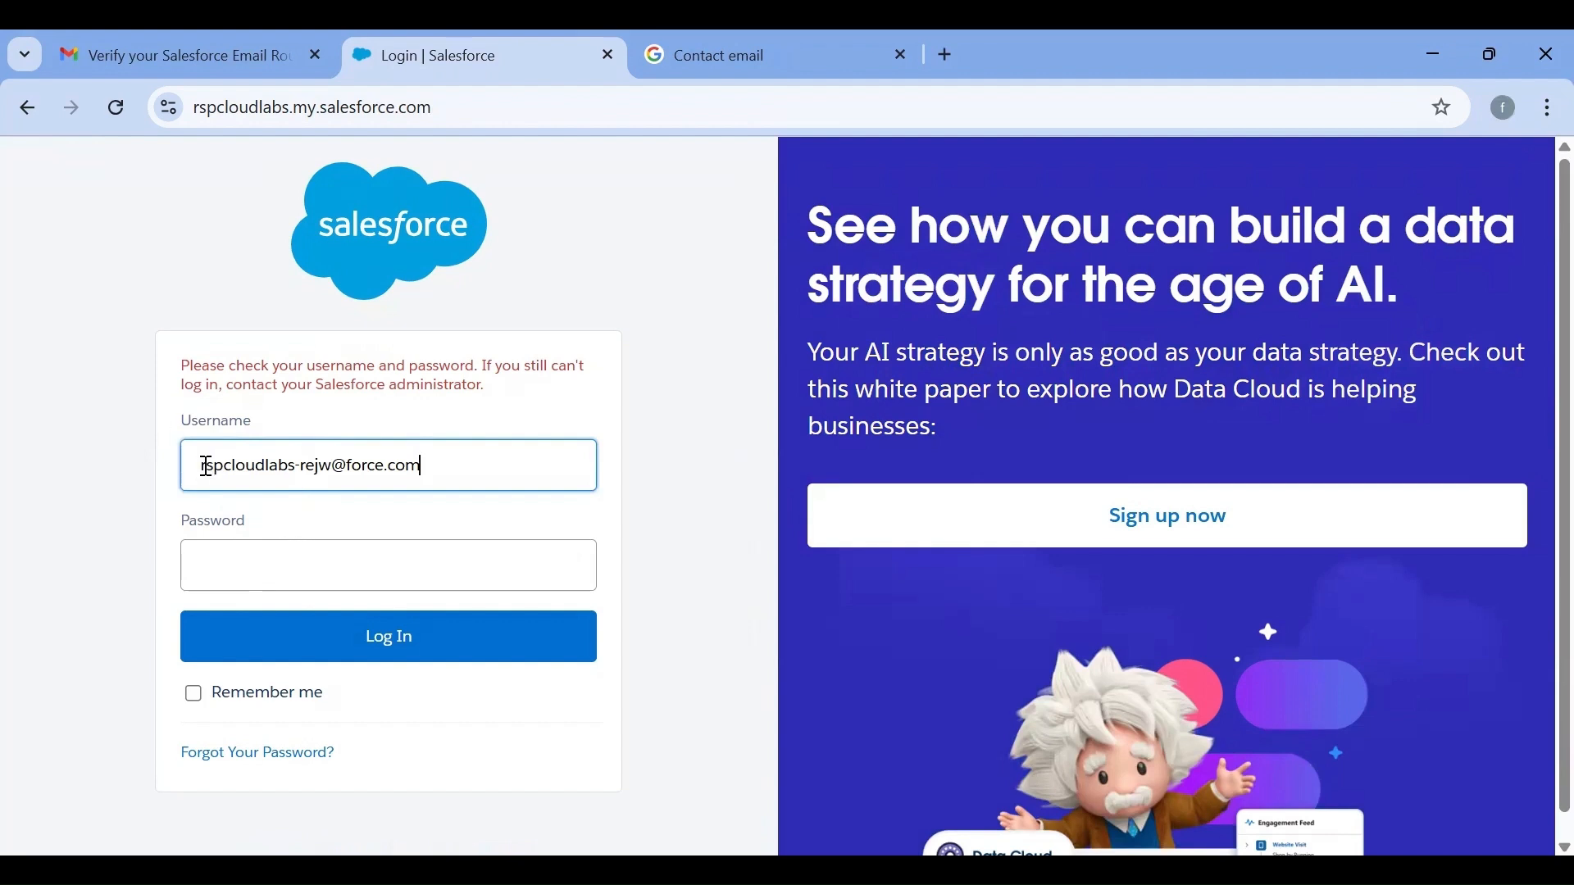
key(BackSpace)
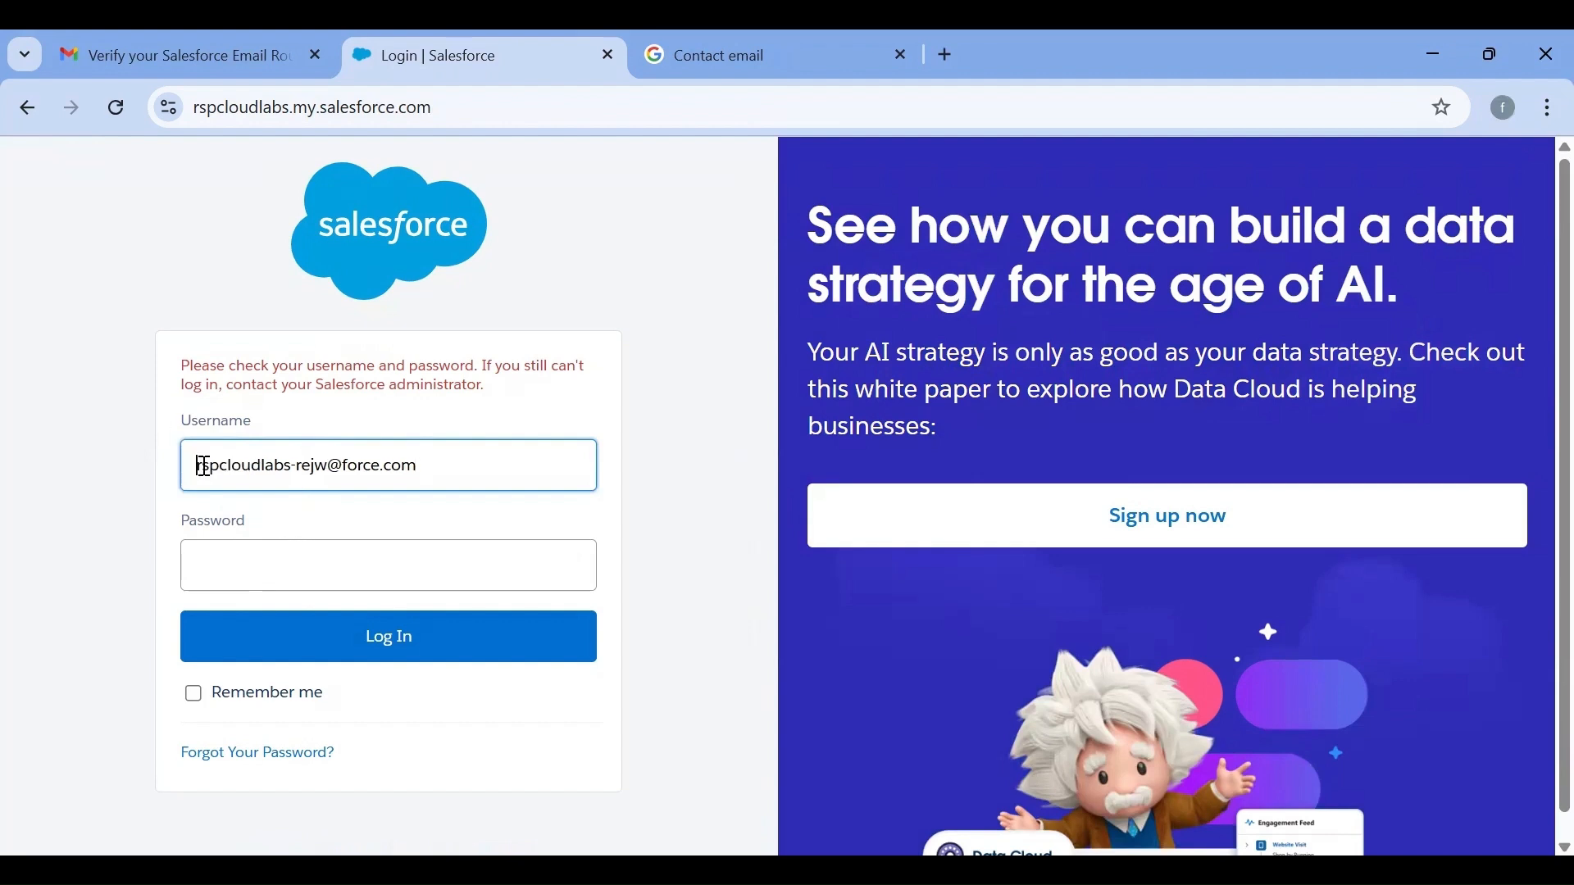
click(422, 473)
click(251, 572)
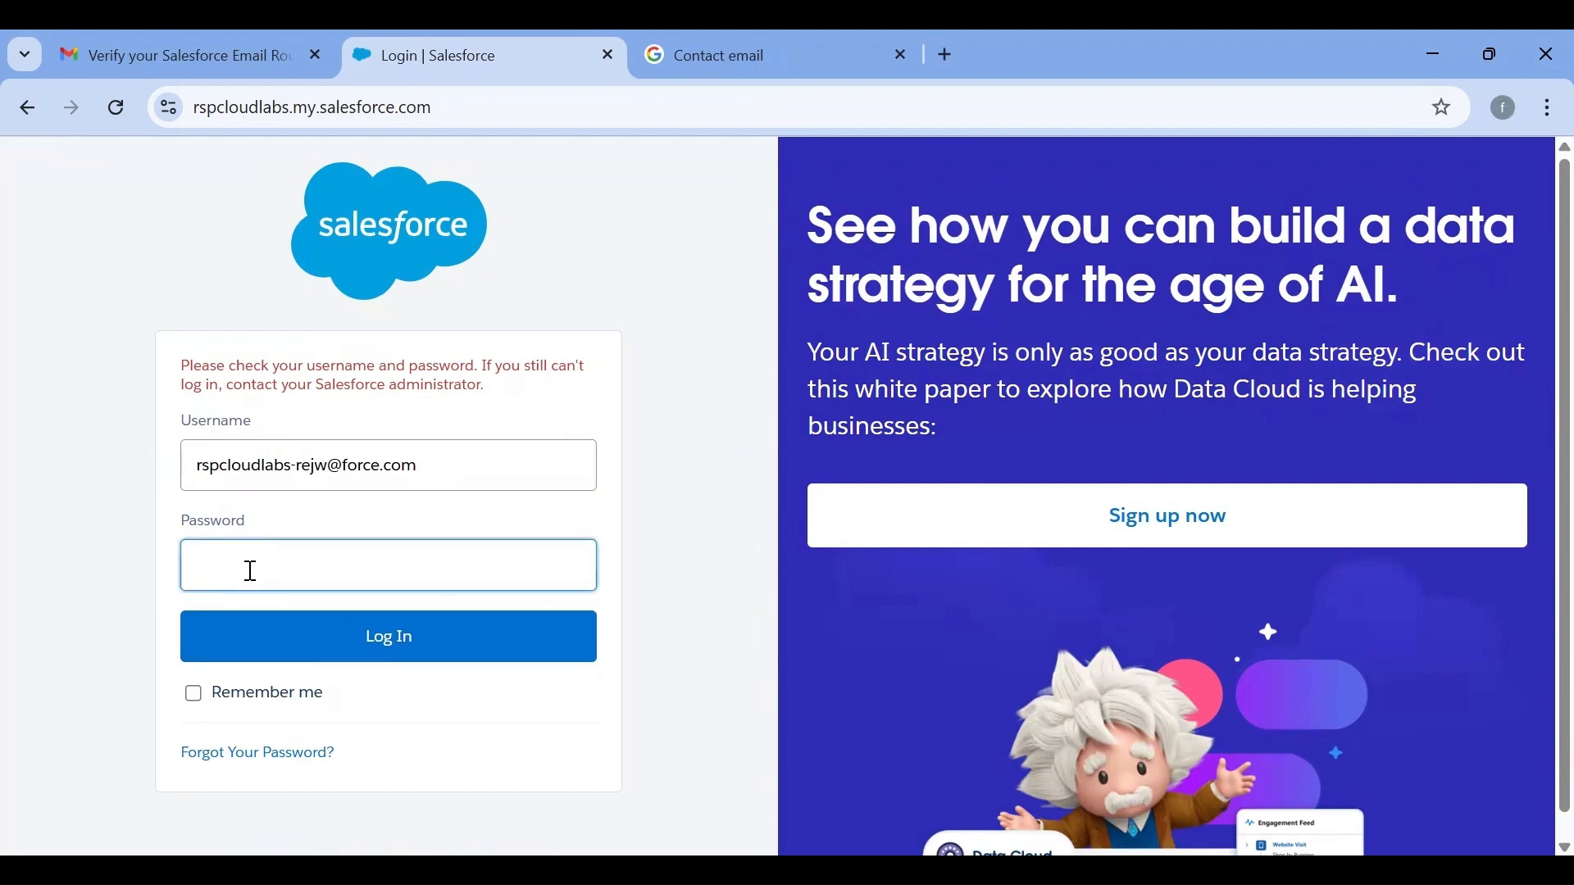
text(••••••••••••)
key(Return)
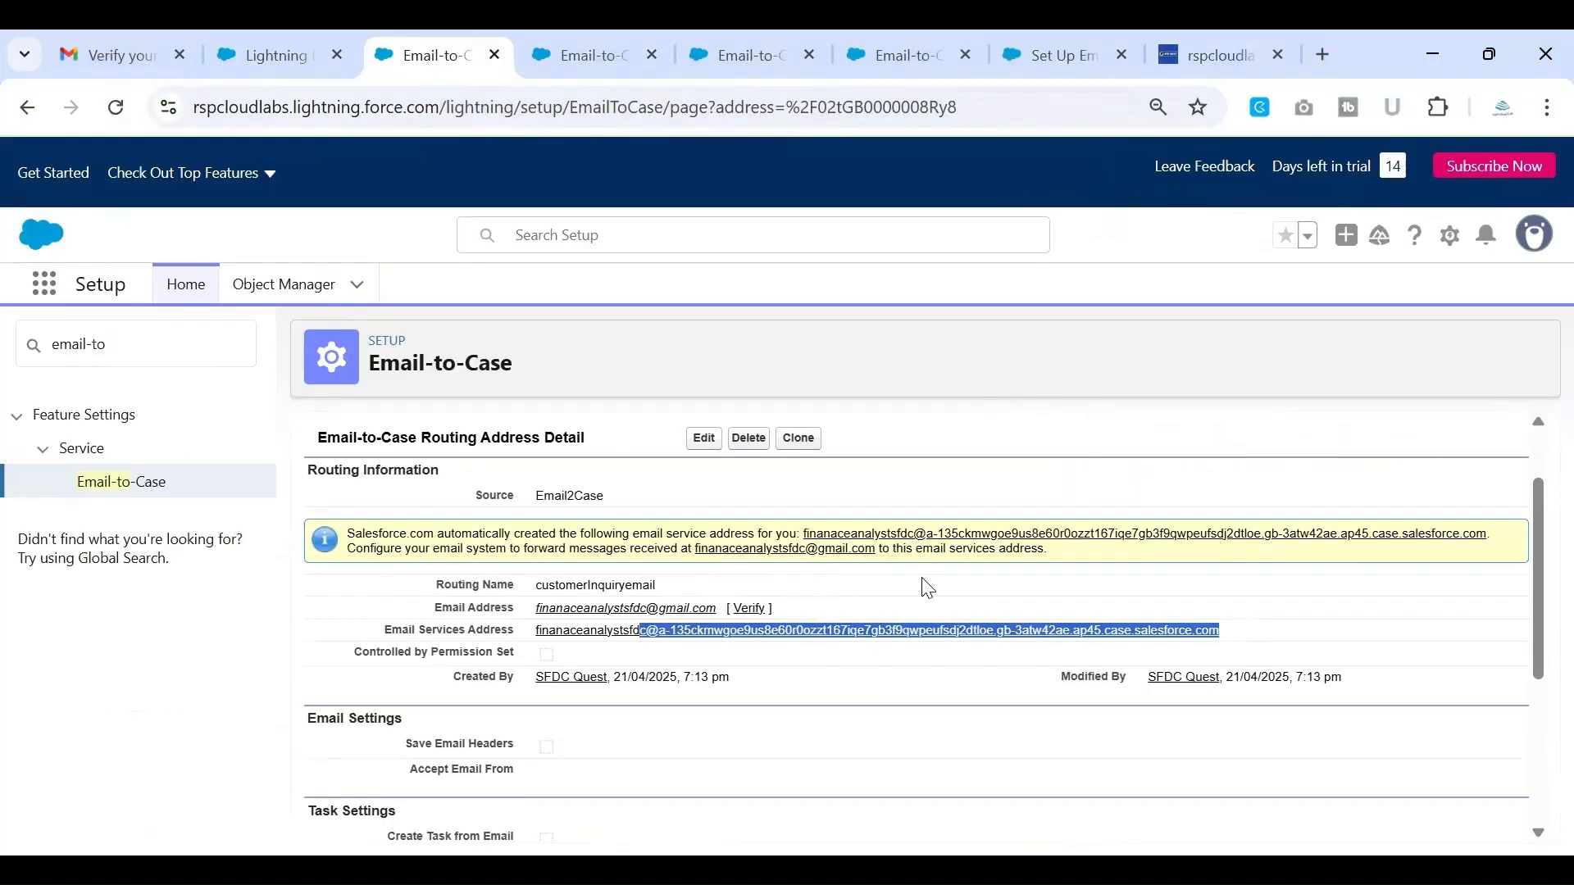
Reload the Email-to-Case routing address details and check the verification status beside the Email Address
scroll(927, 589, down, 1)
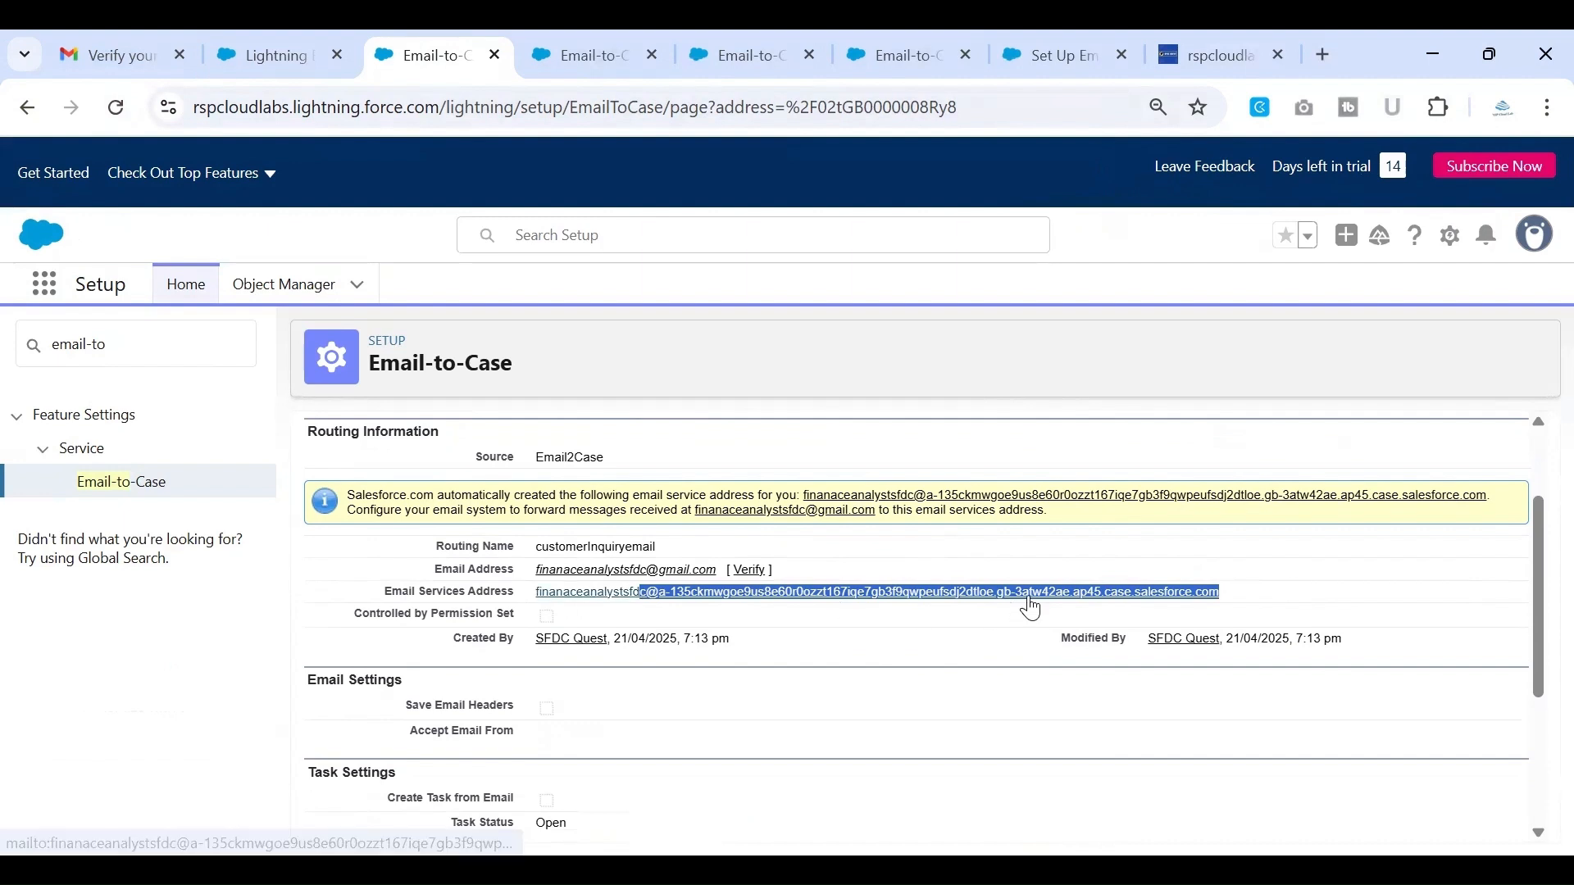
scroll(1032, 607, down, 1)
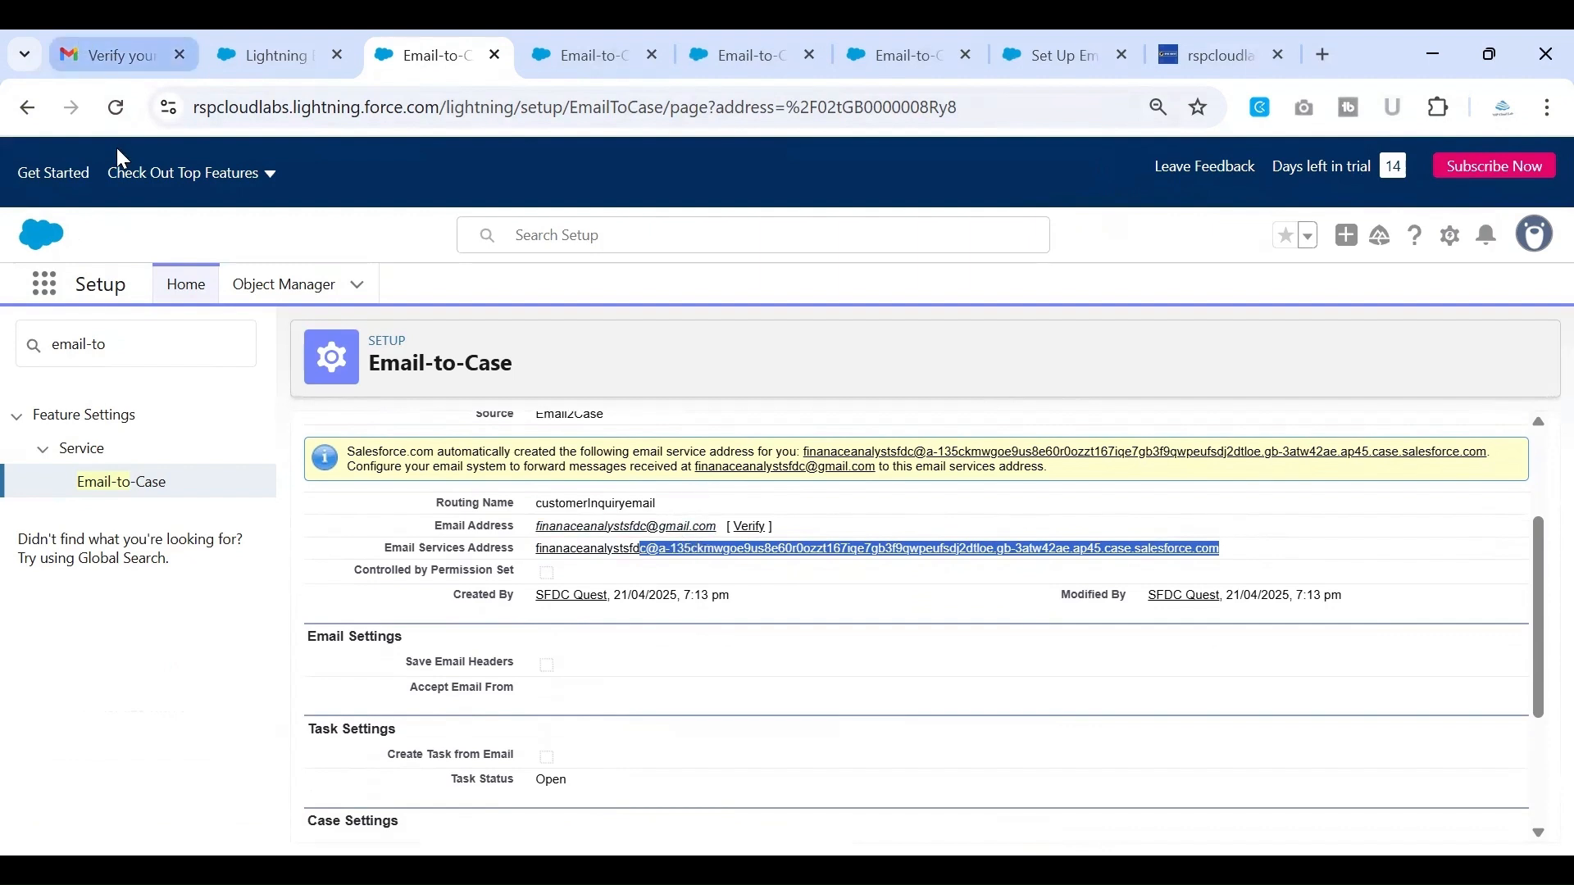
click(115, 108)
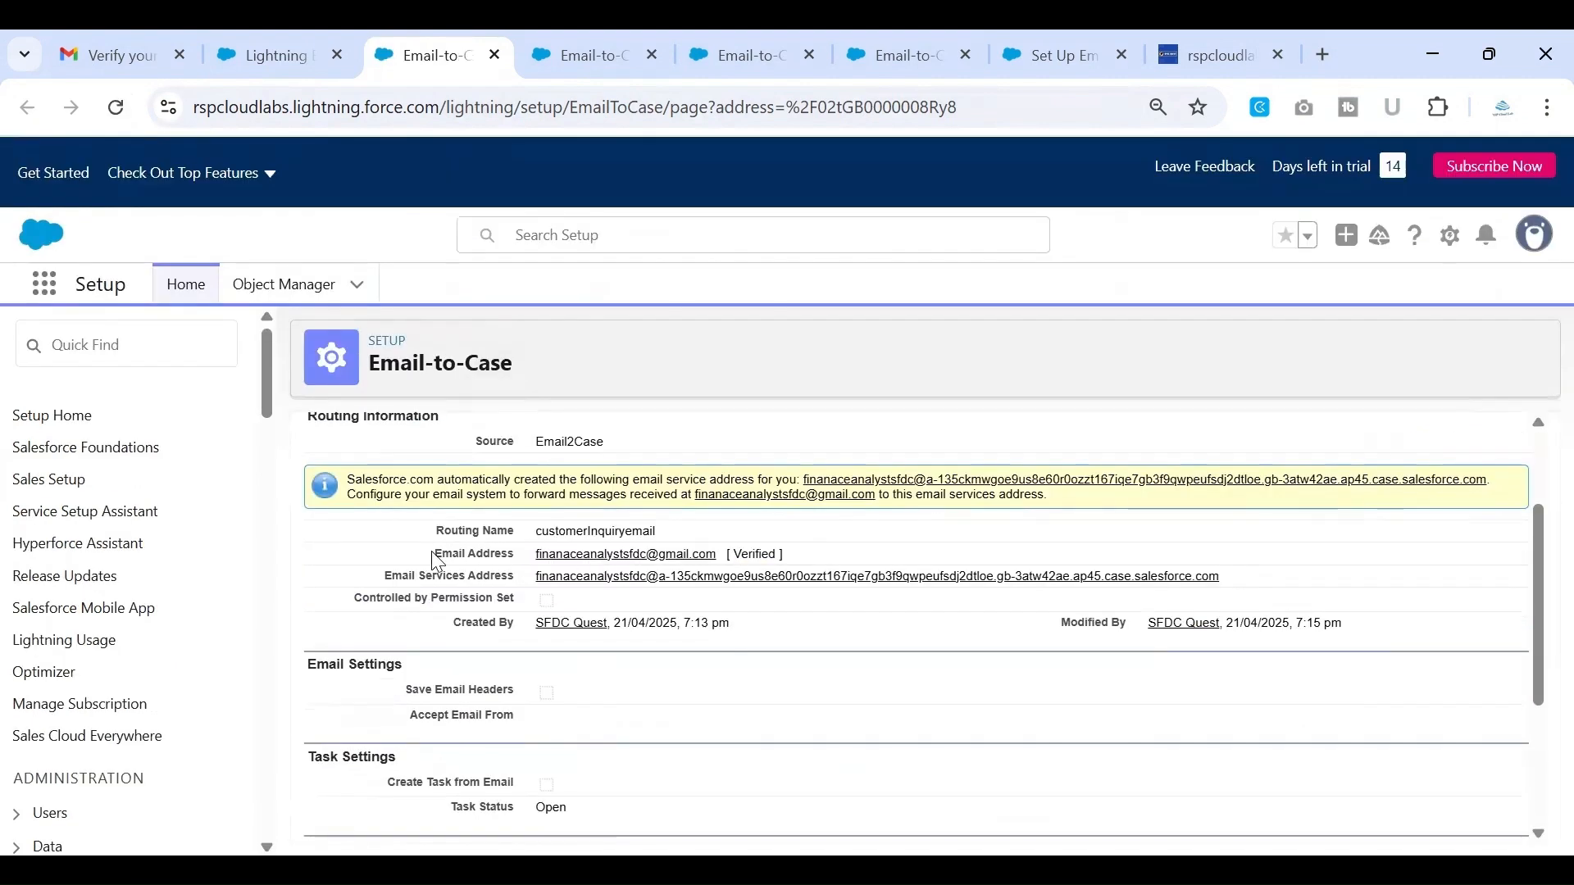
drag(431, 551, 844, 557)
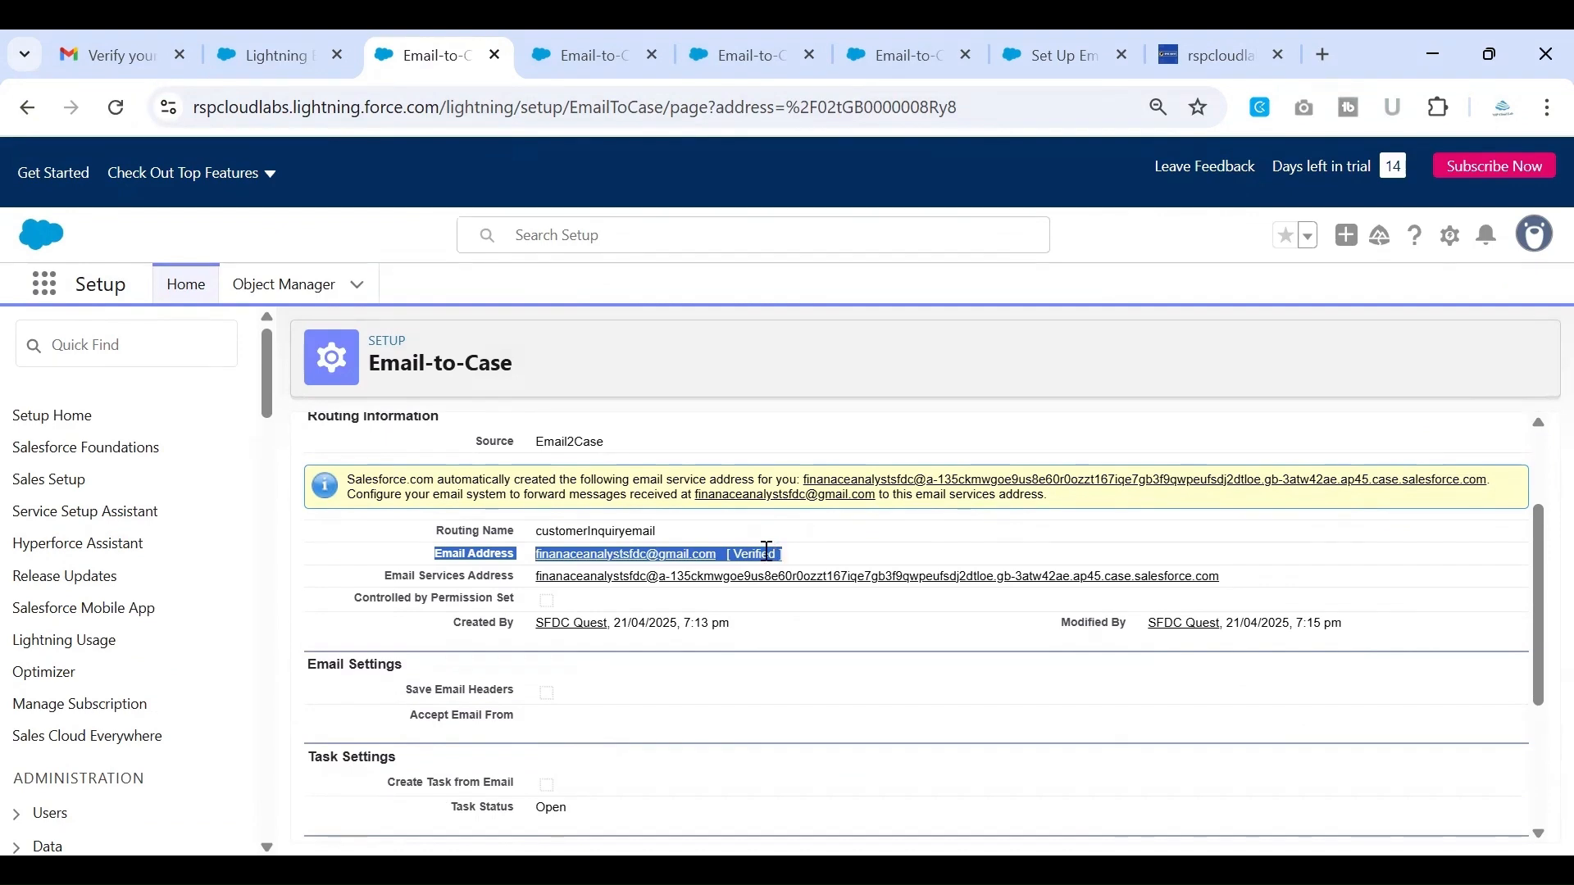
click(830, 547)
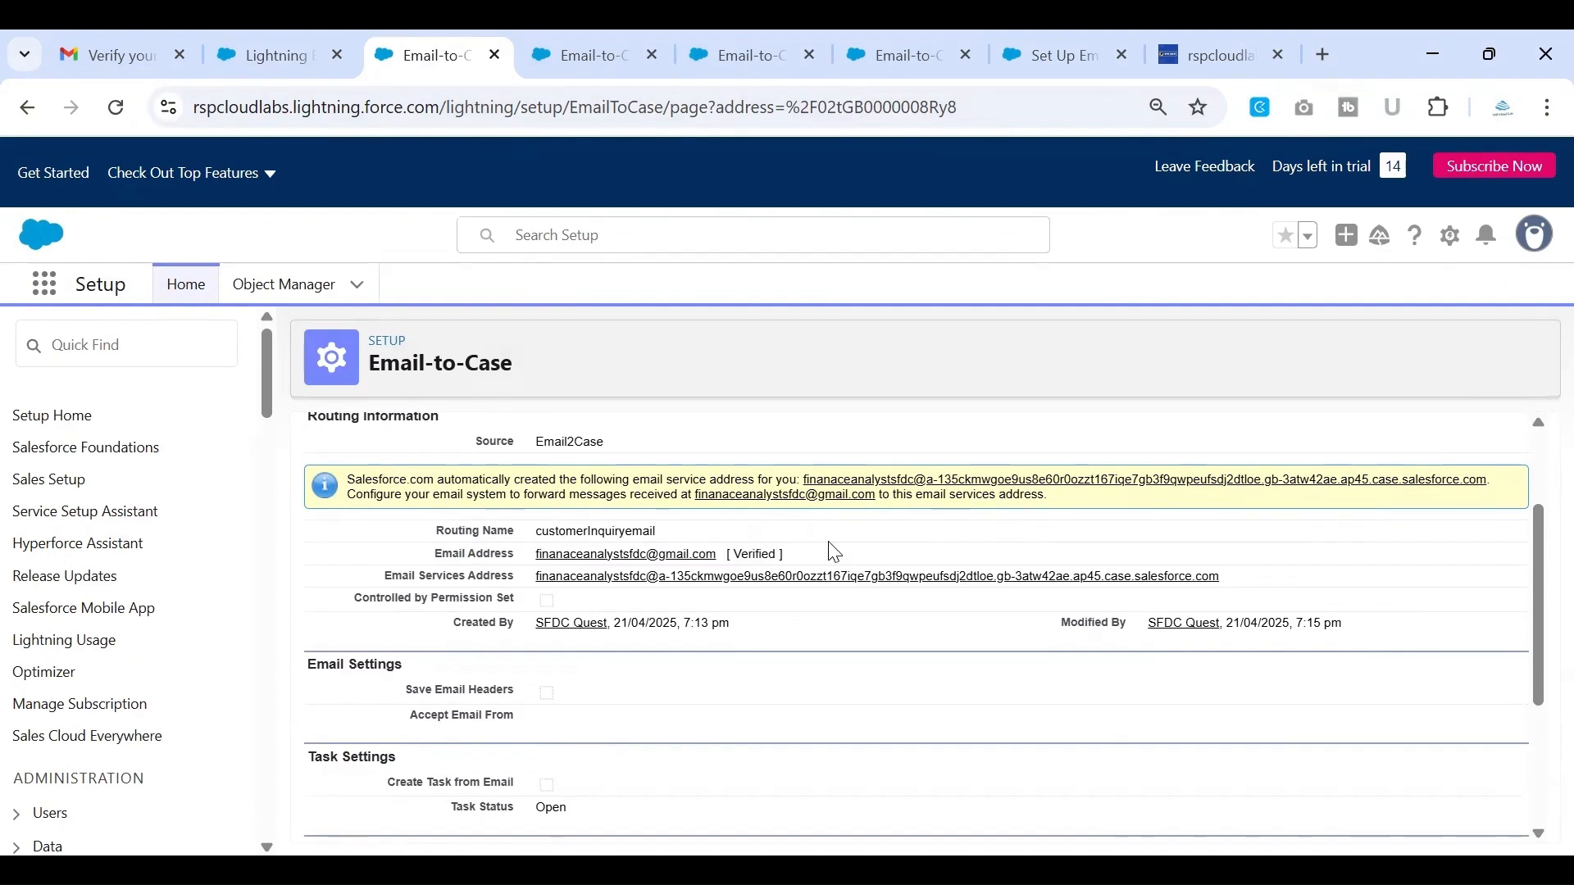
double_click(757, 553)
scroll(847, 554, down, 1)
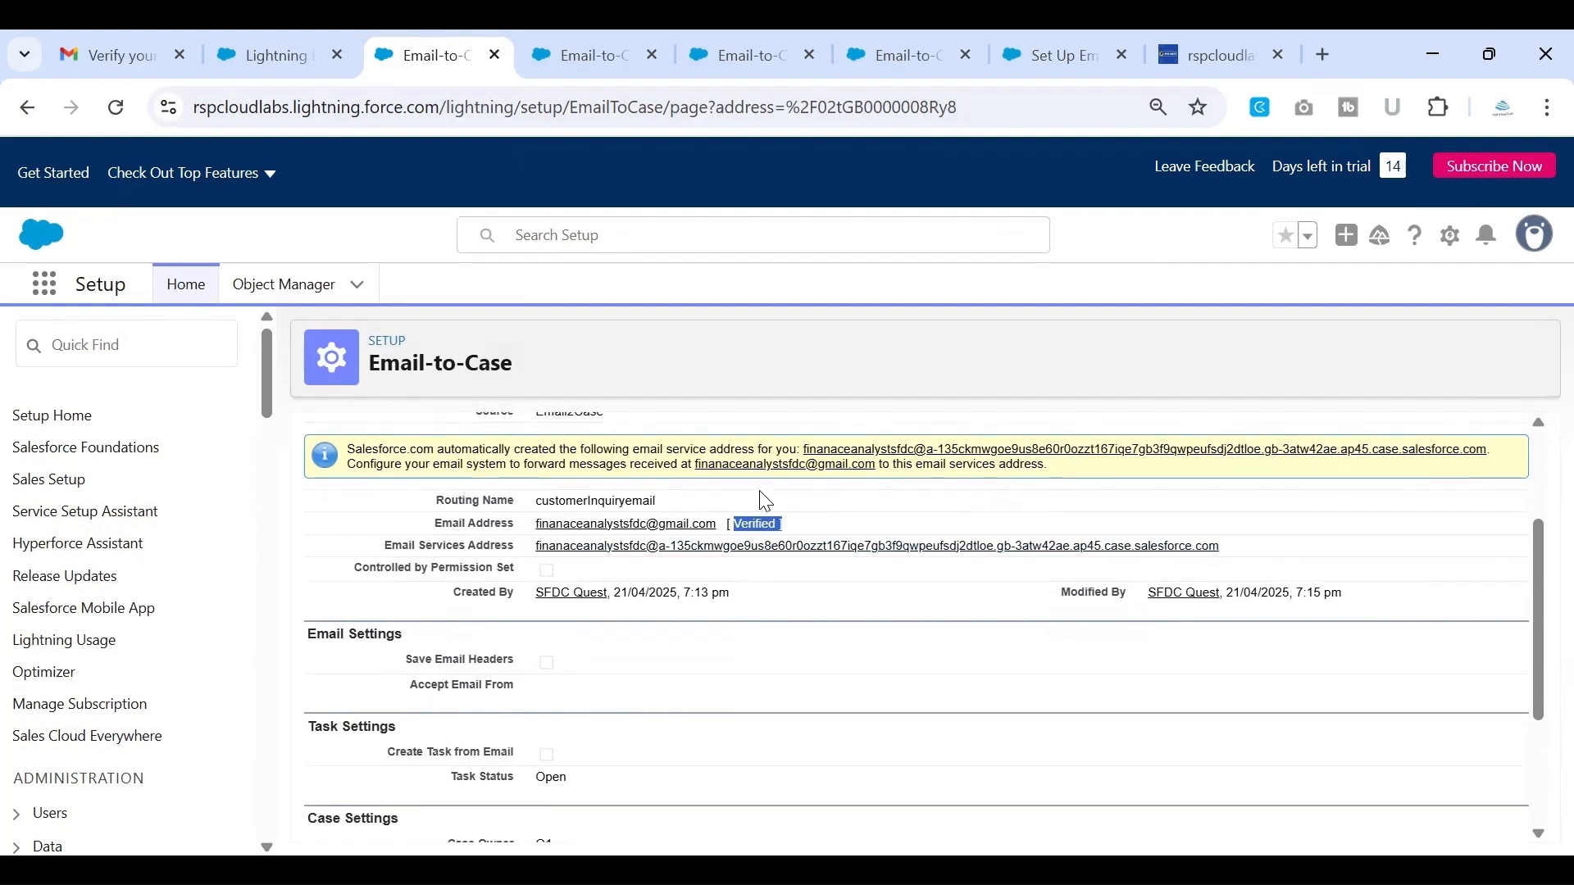
scroll(793, 619, down, 3)
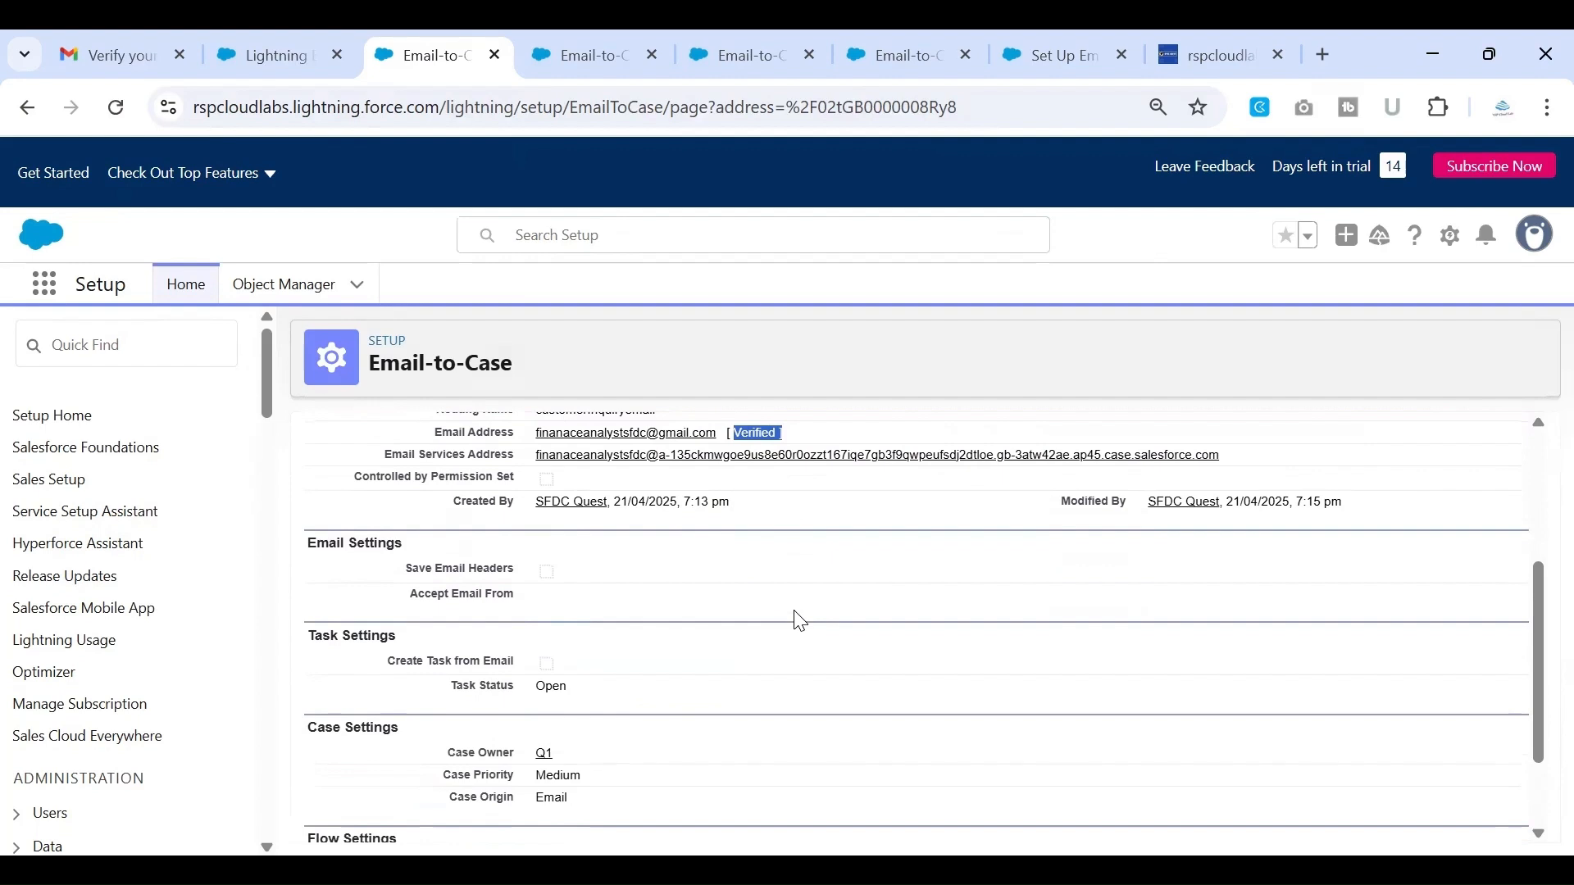
Copy the routing address's full Email Services Address and switch to the customer's Gmail inbox
drag(1230, 460, 535, 456)
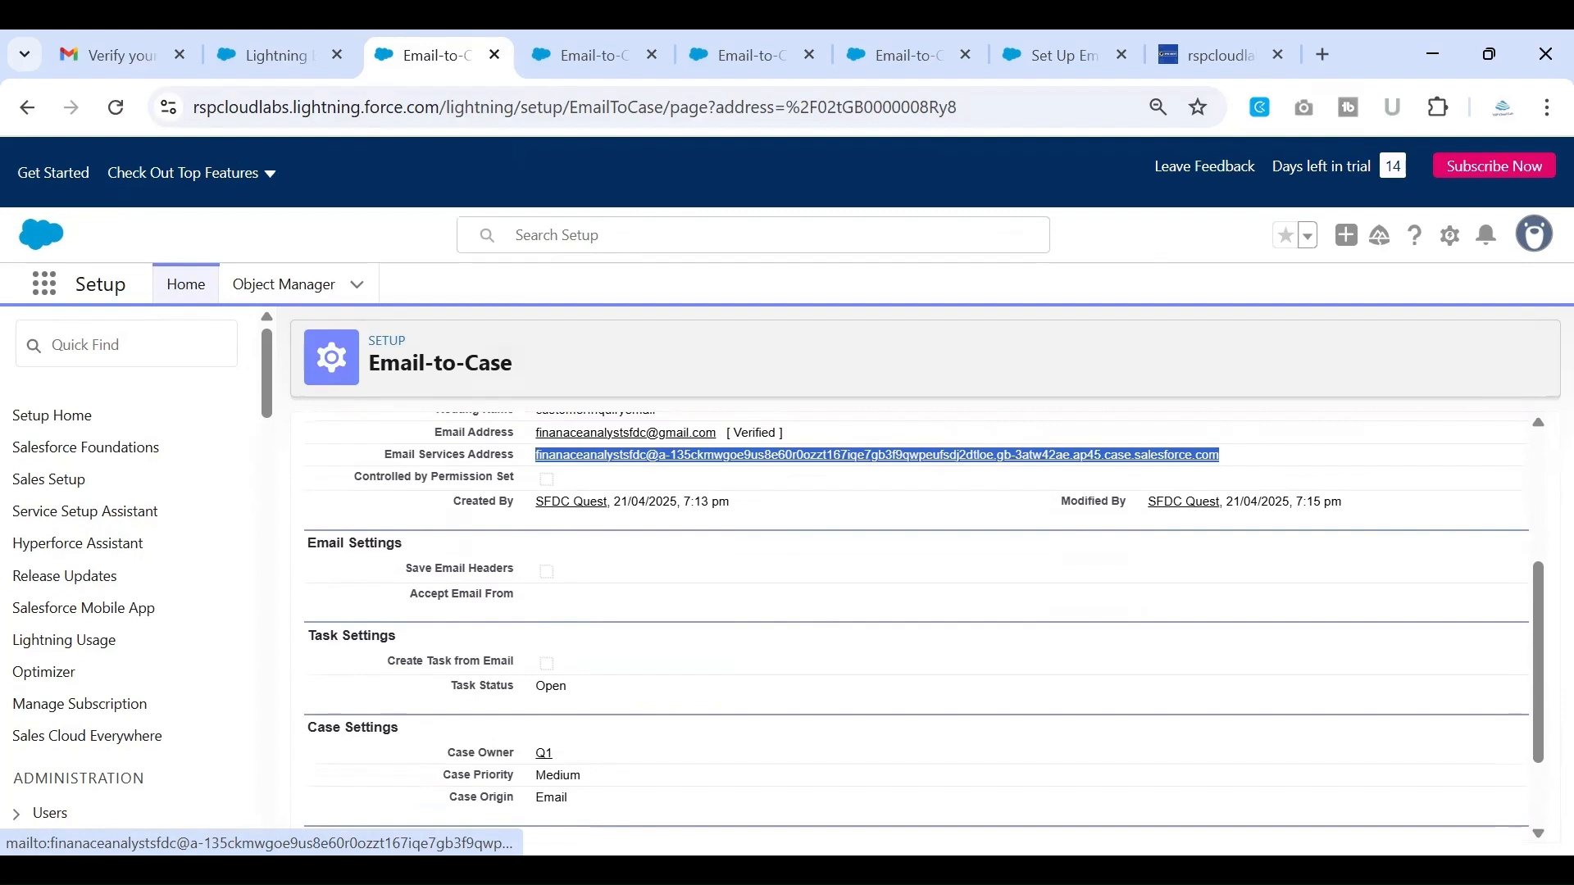
key(alt+Tab)
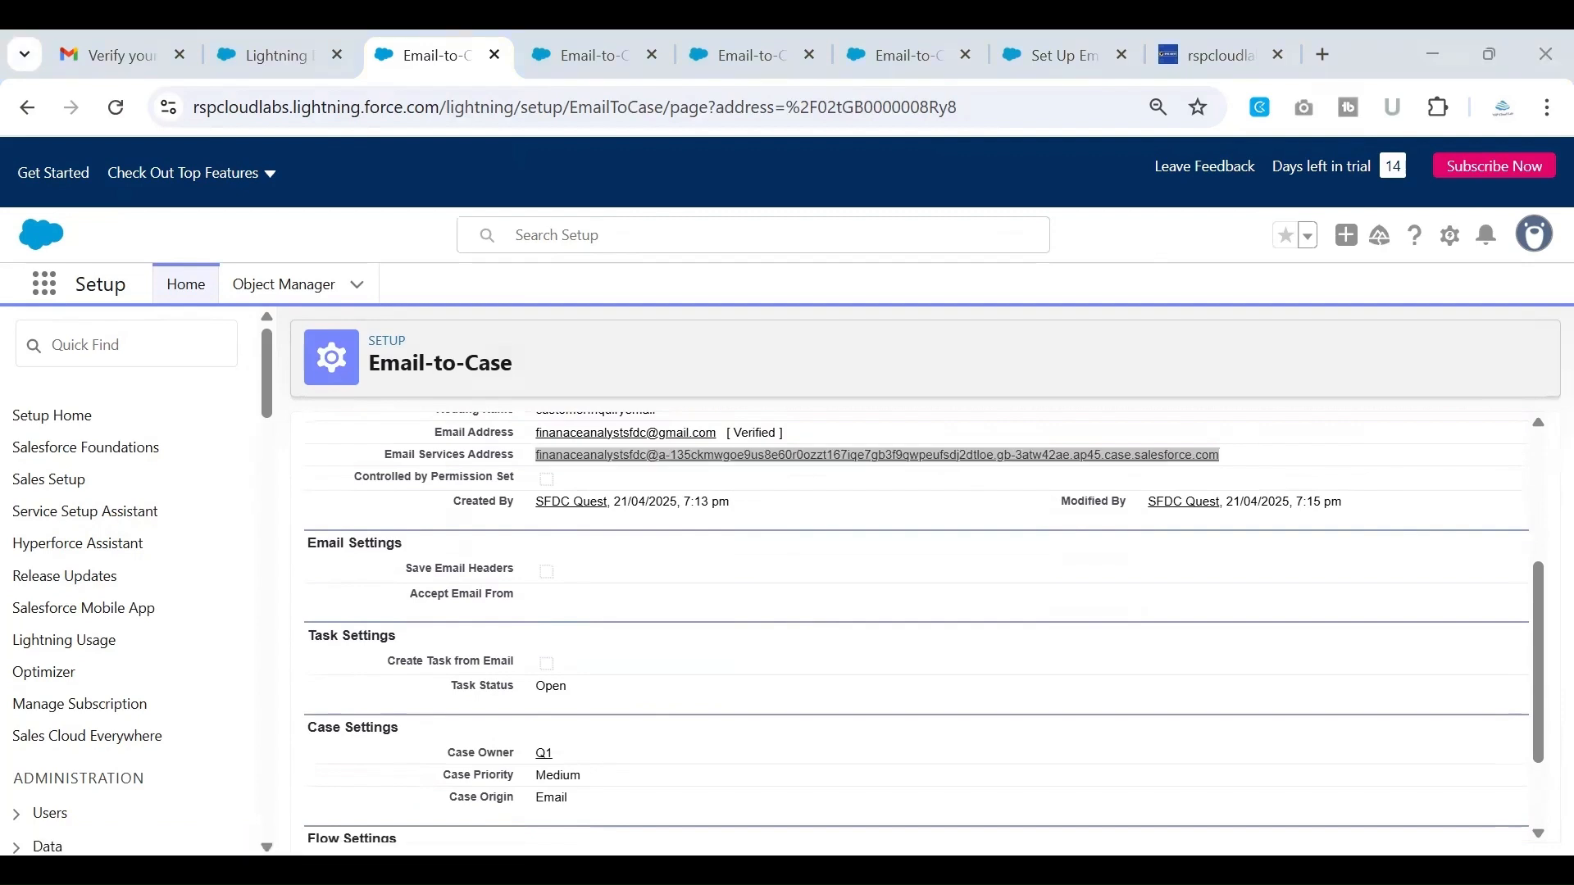
key(alt+Tab)
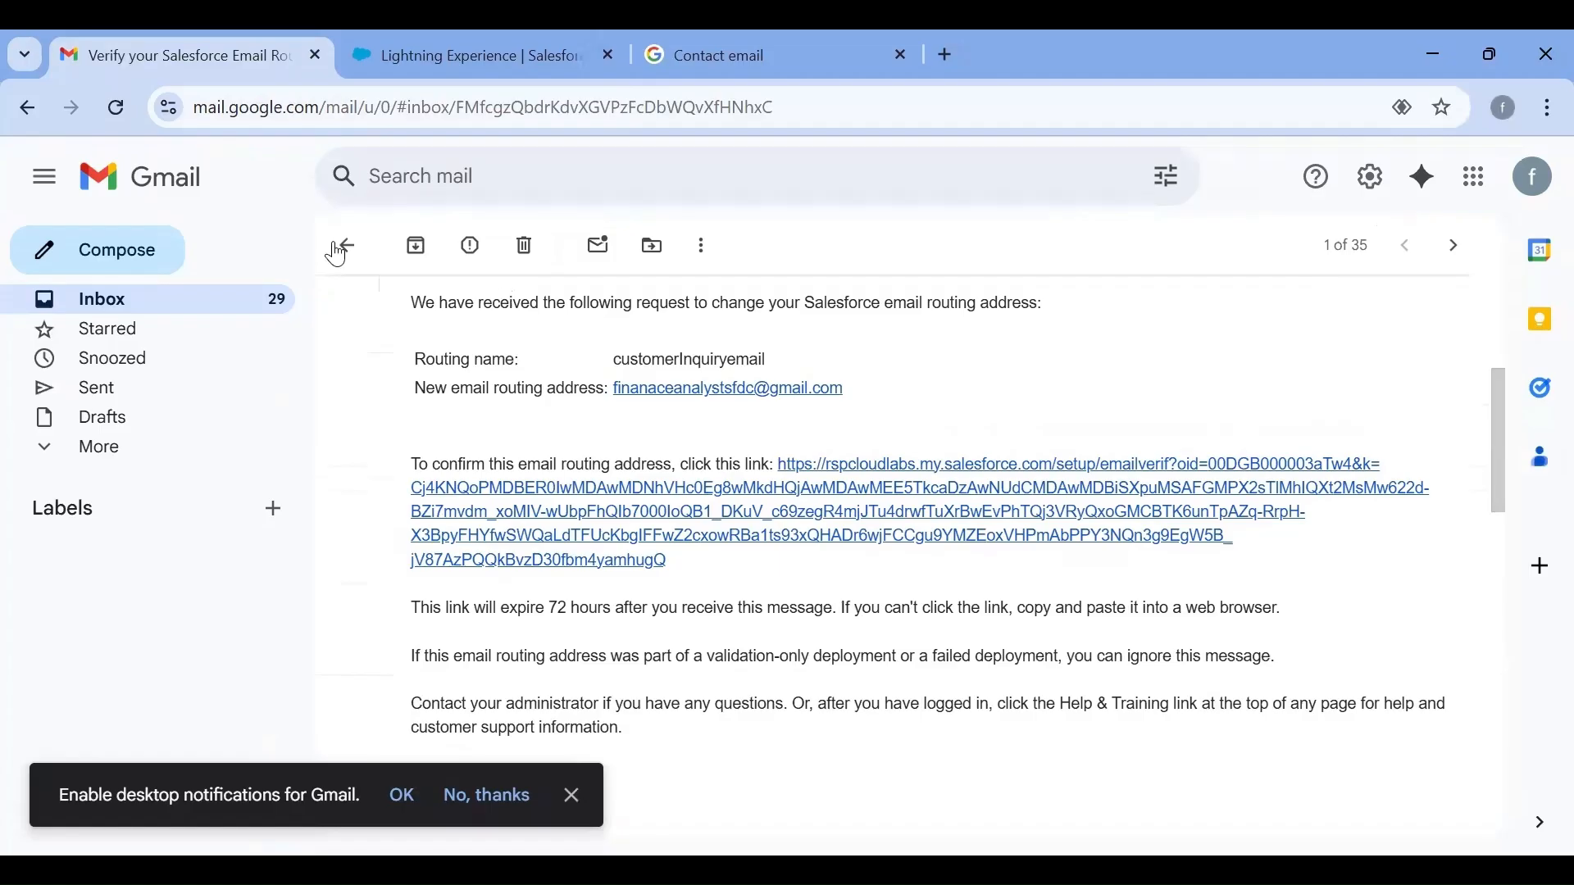
click(337, 249)
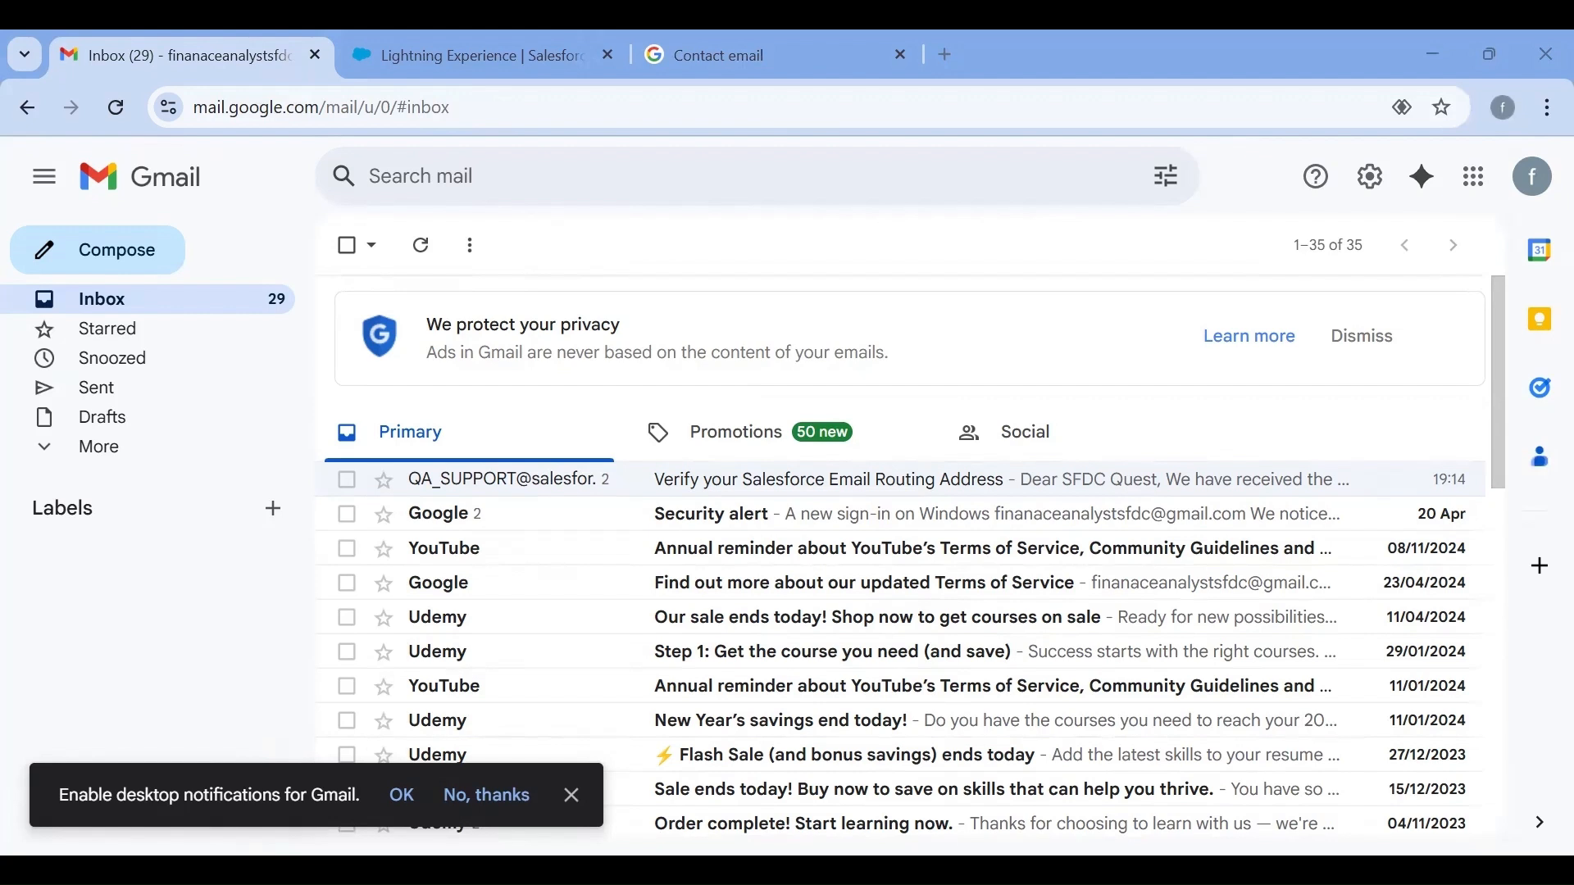
key(alt+Tab)
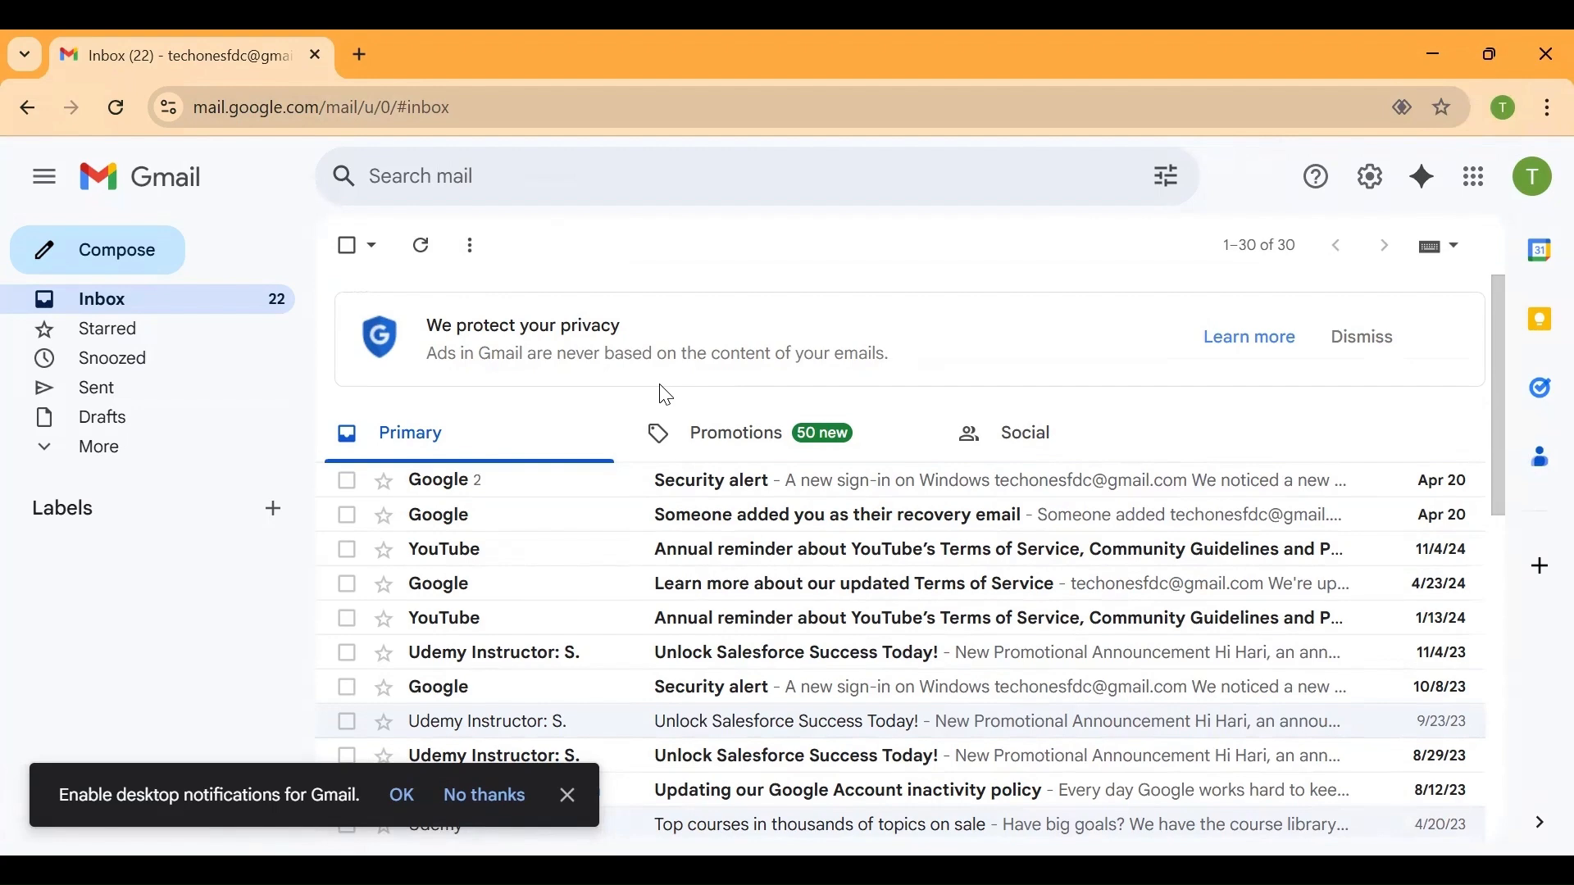
Start a new message in the customer's mailbox addressed to the copied Email Services Address
scroll(665, 396, down, 1)
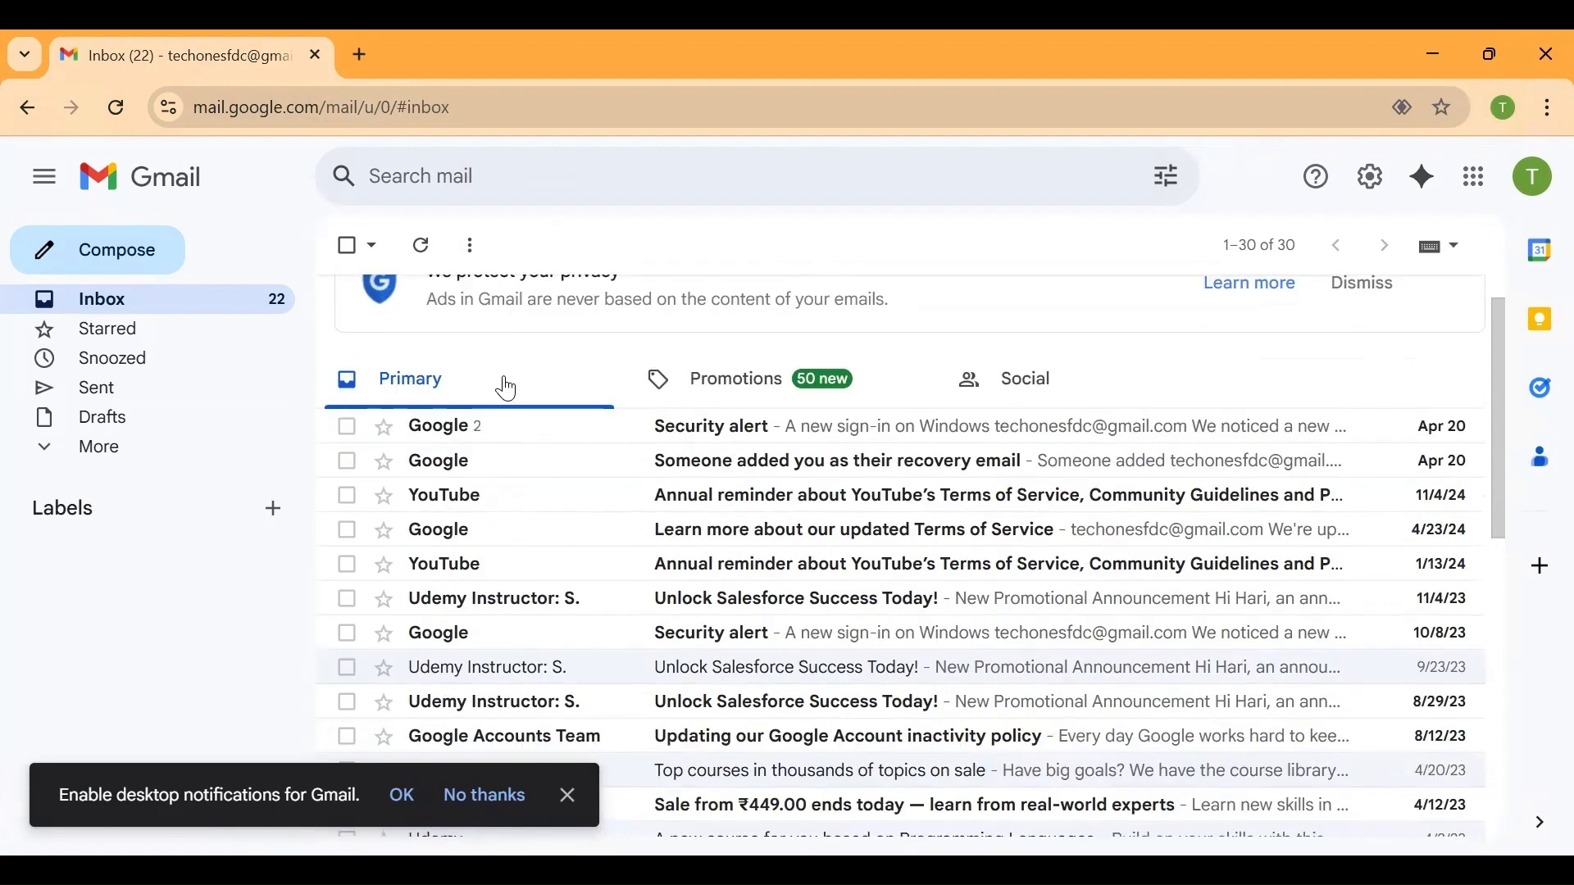
click(85, 255)
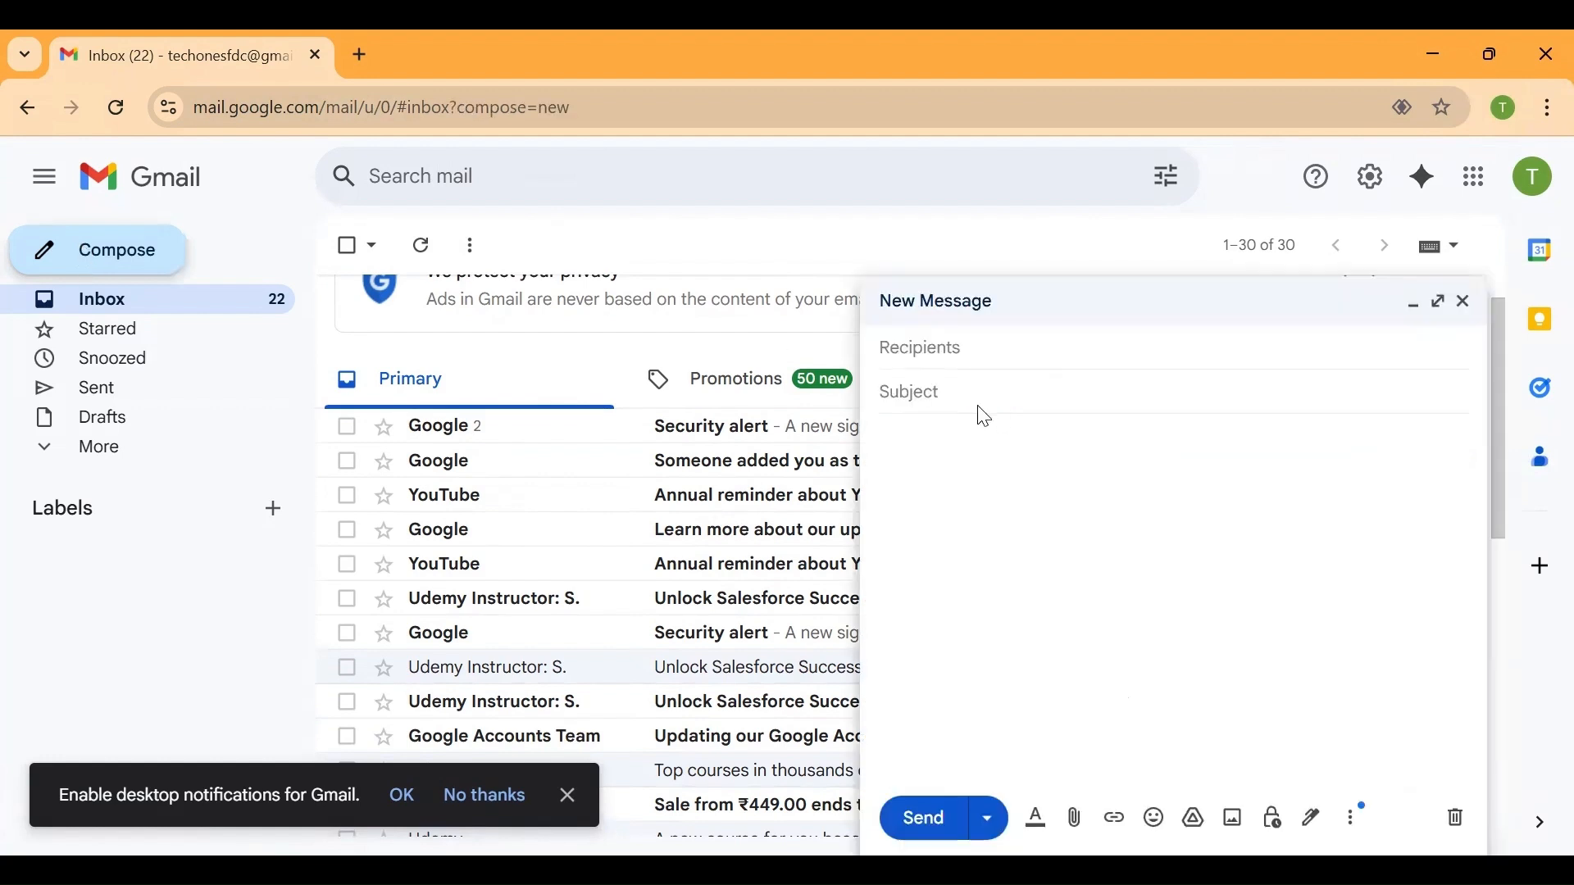
key(ctrl+v)
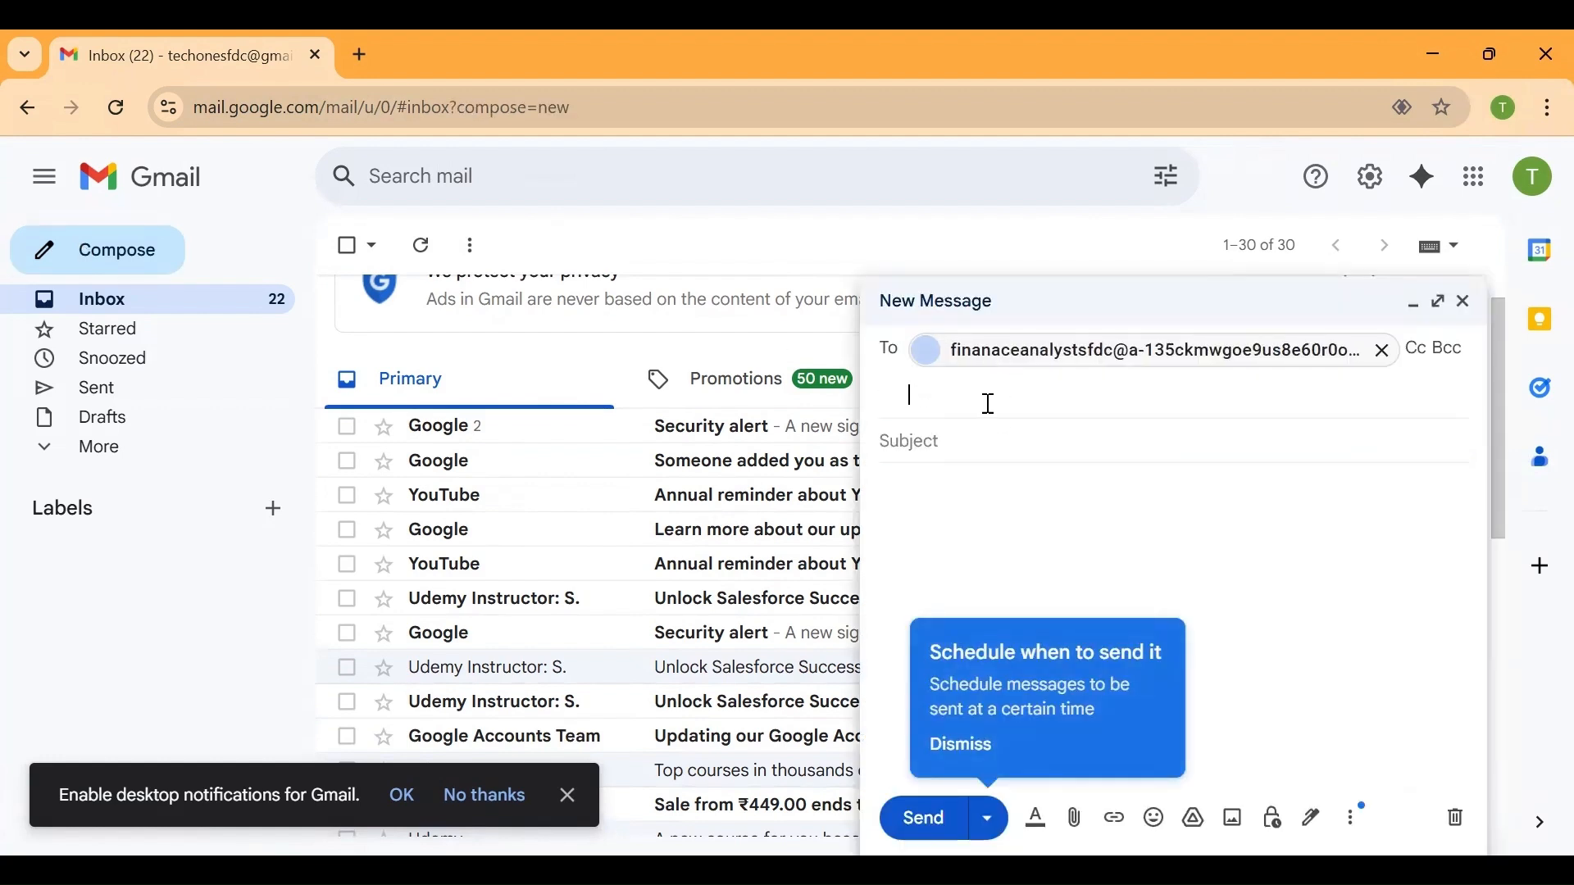
click(930, 523)
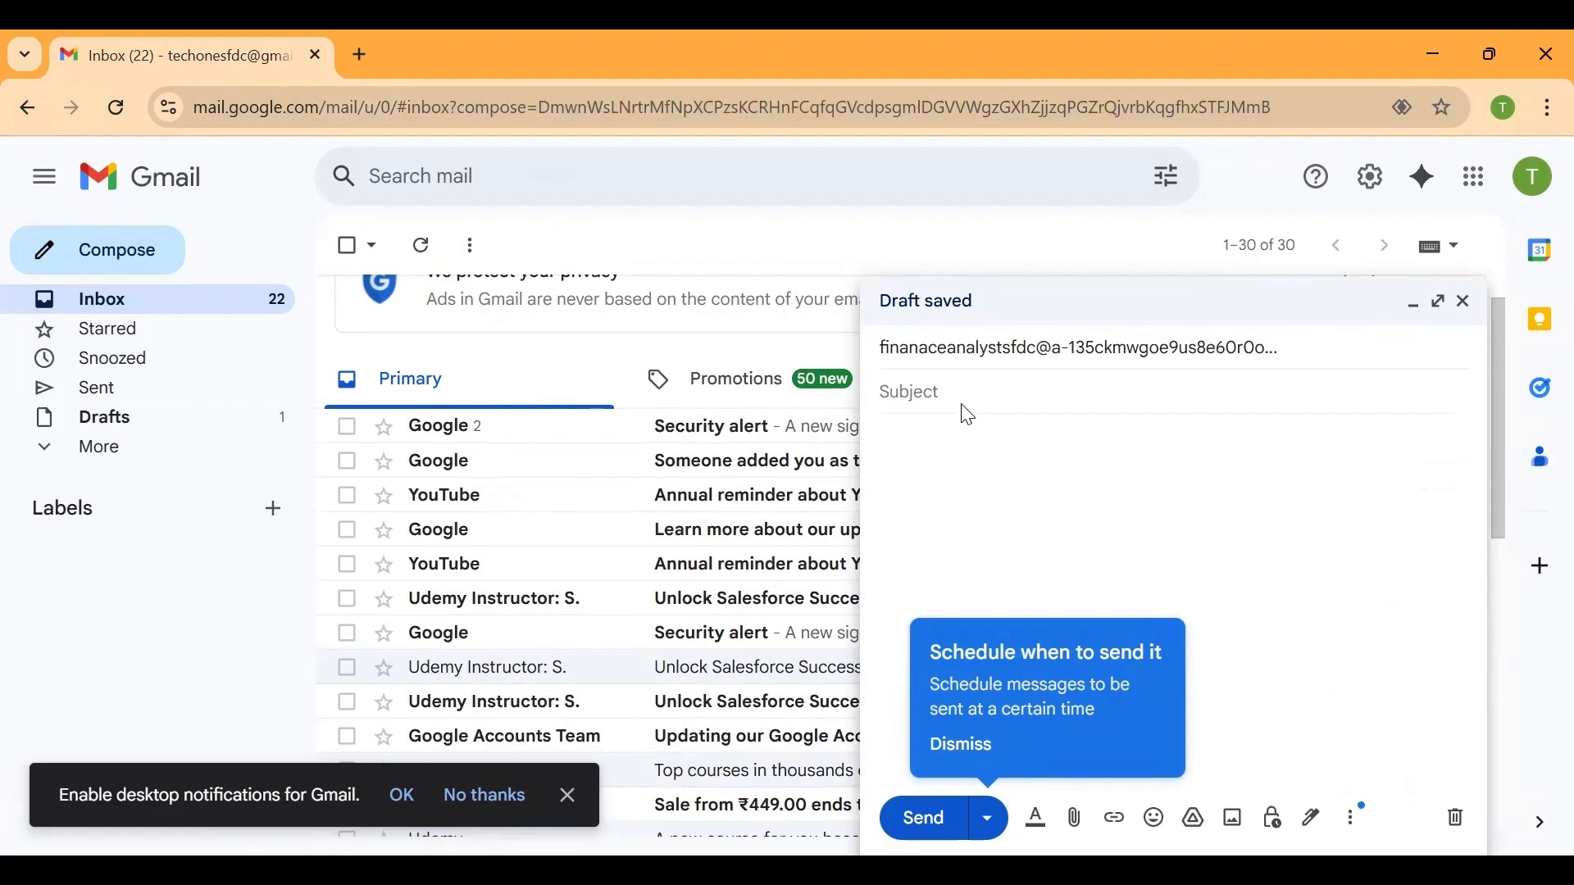
Fill in the message with the subject "test case subject" and the body "test body"
click(967, 400)
text(test case)
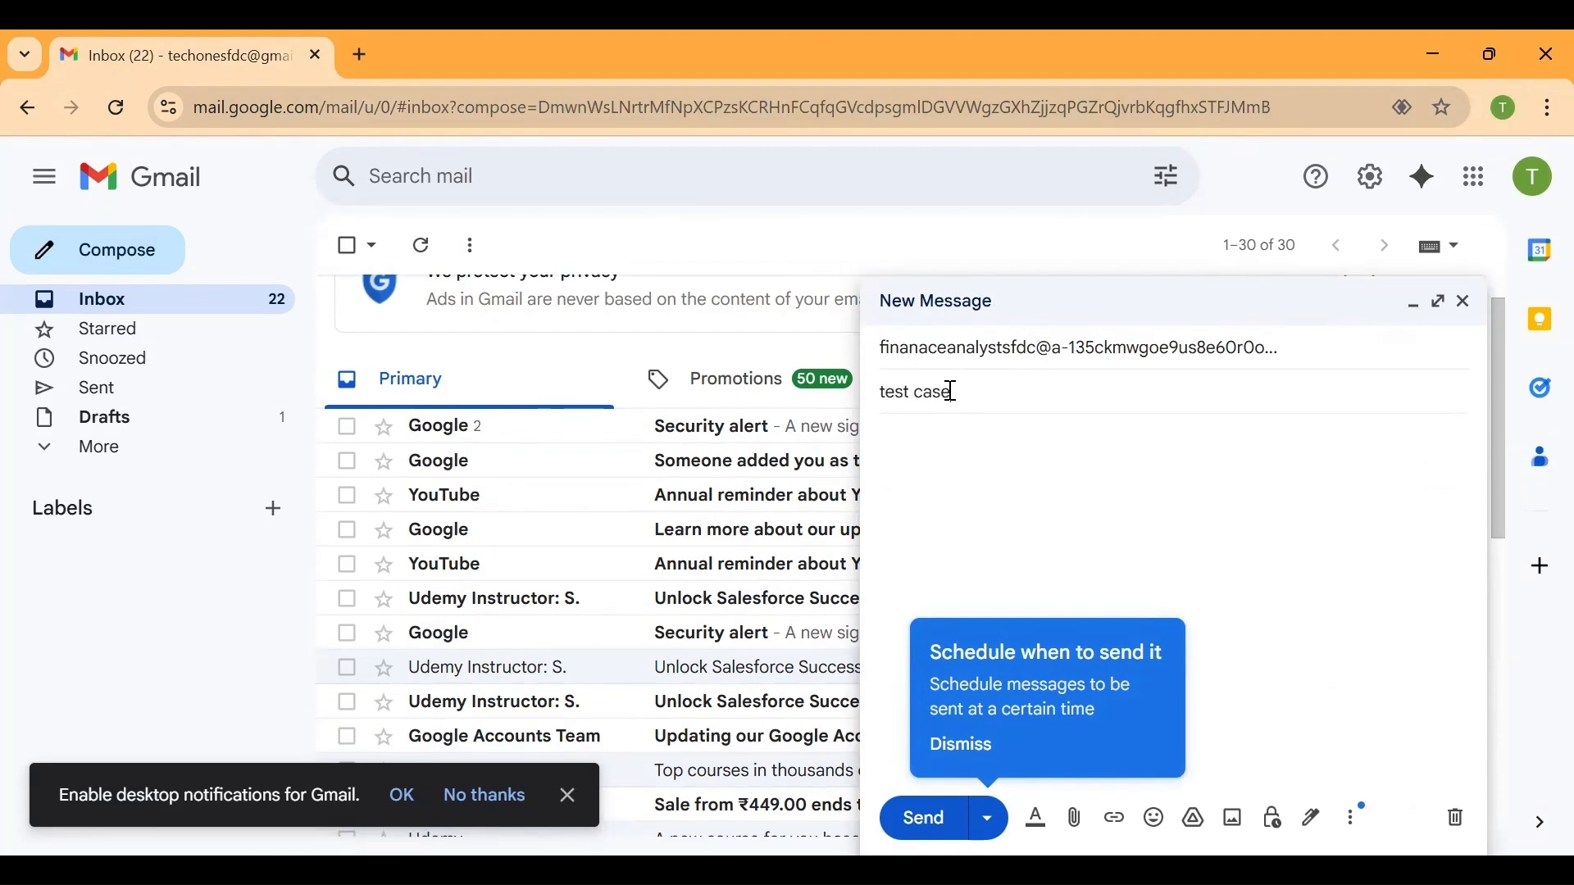
click(924, 494)
text(test )
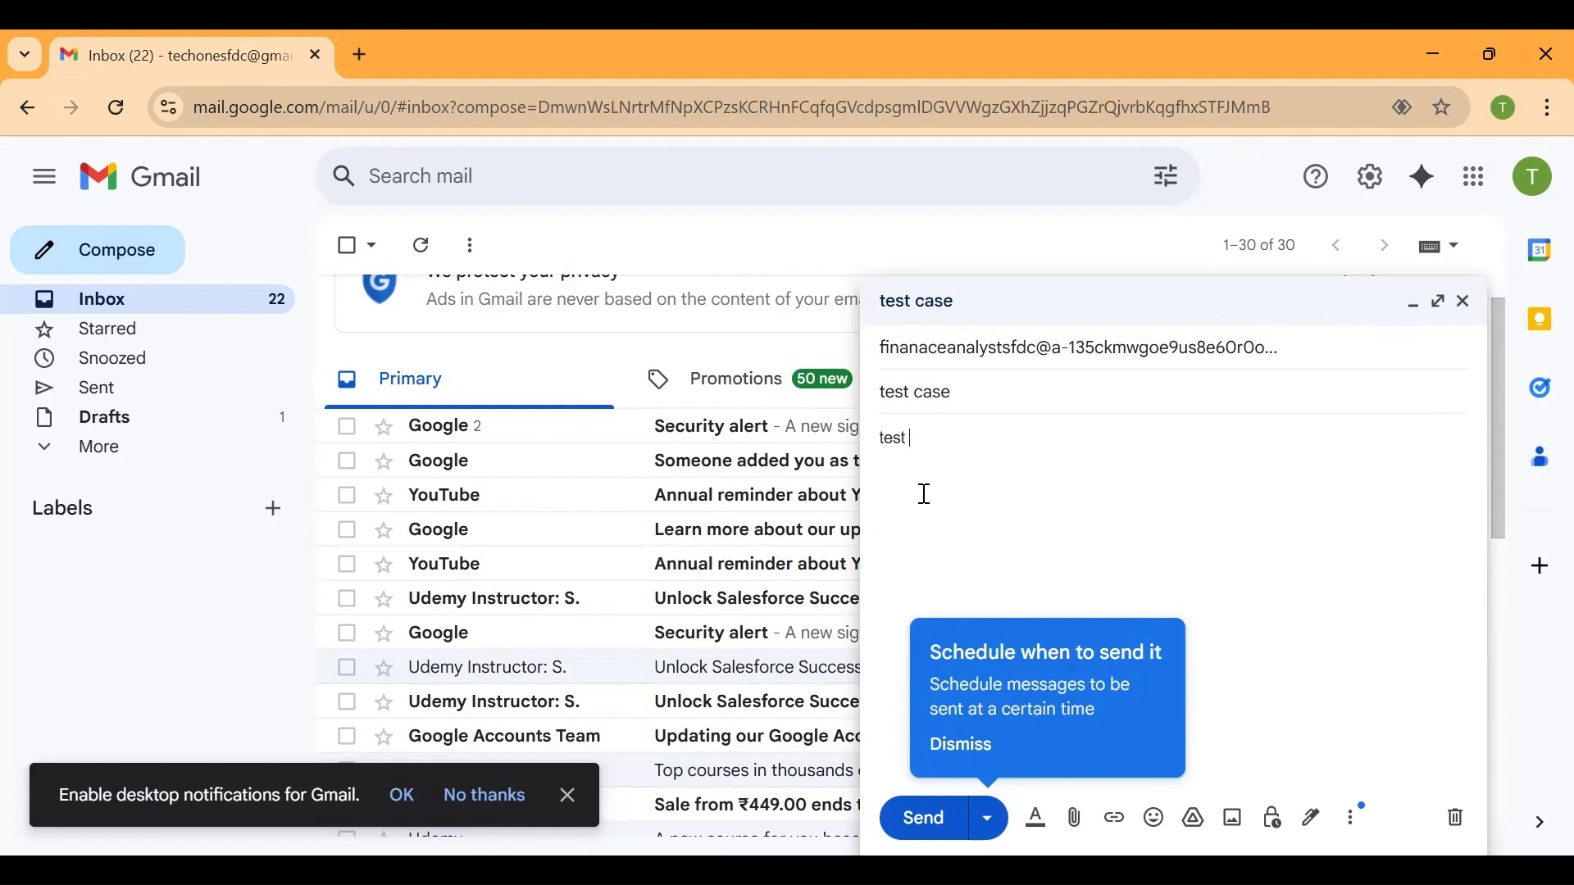
text(body)
click(975, 403)
text(subject)
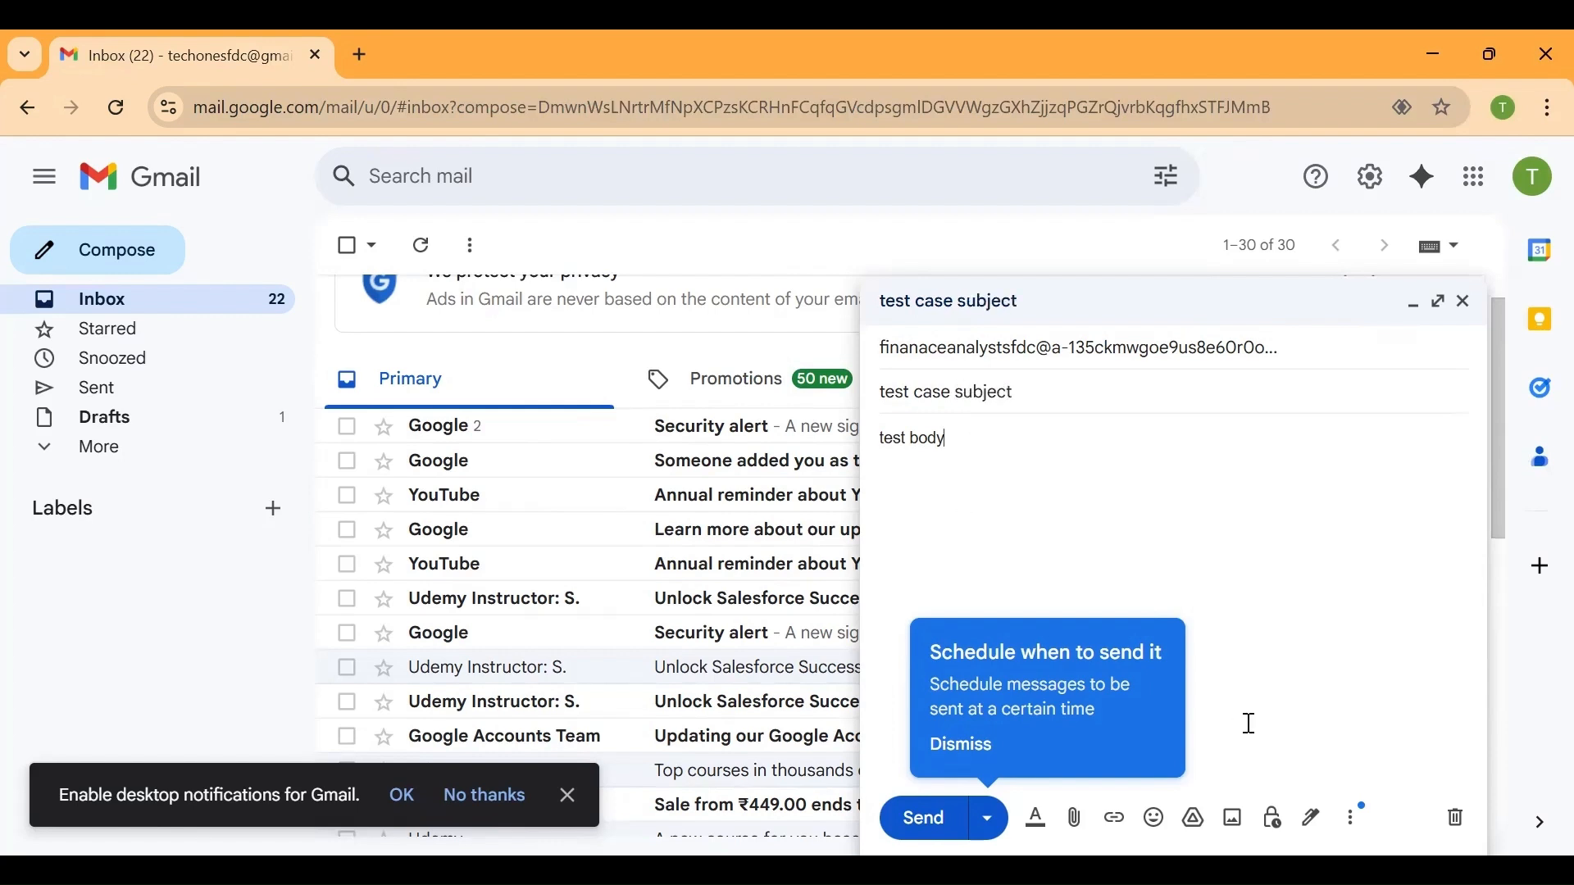
Dismiss the scheduled-send tip and check which Google account the message is being sent from
click(972, 746)
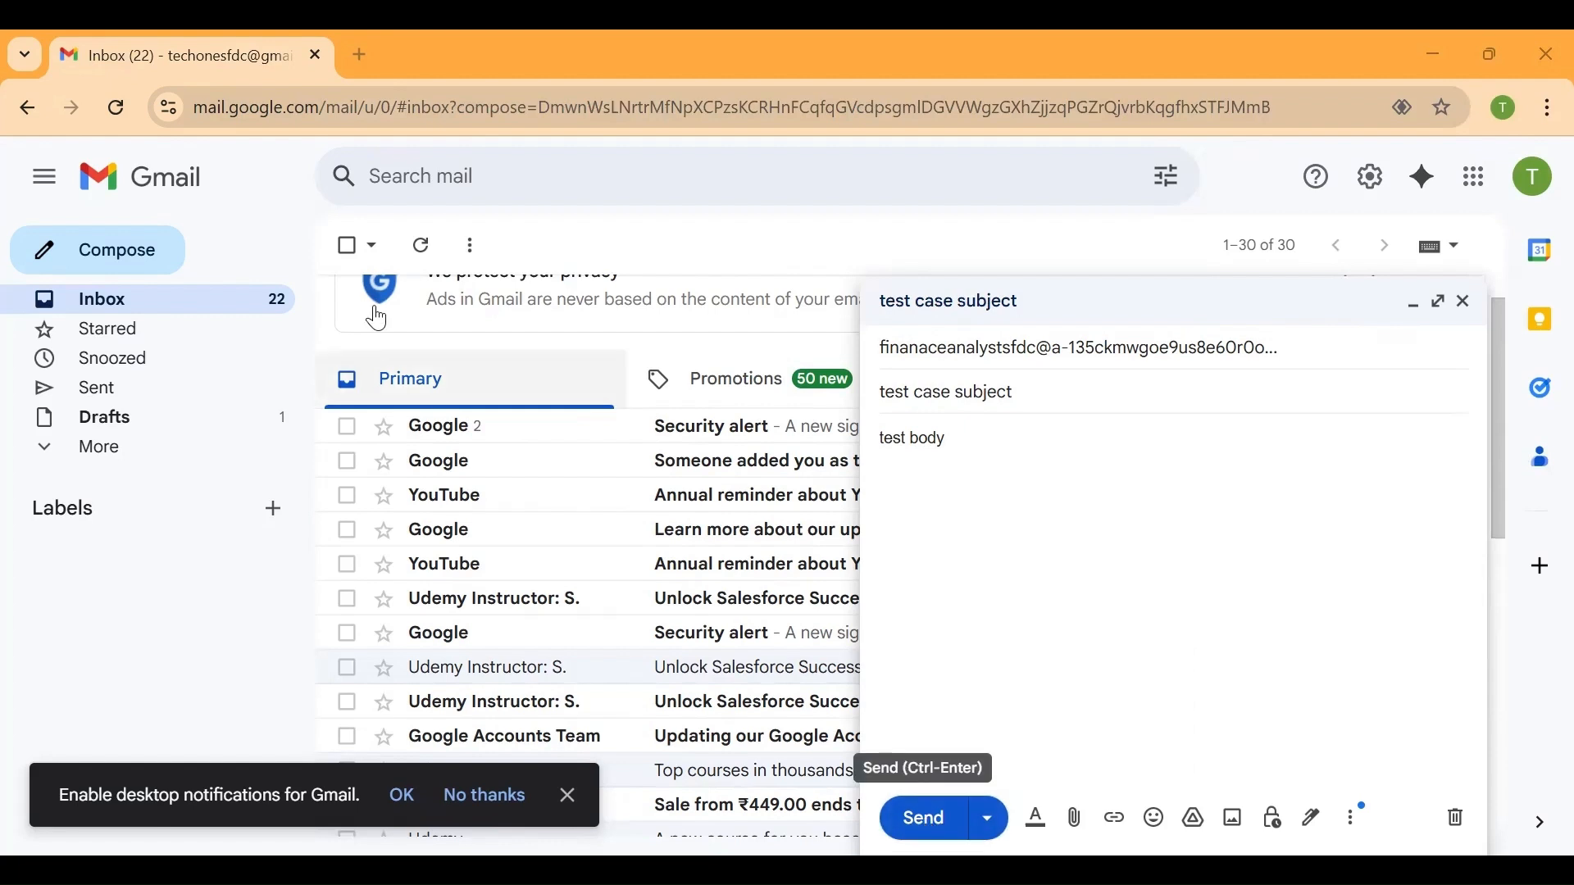
click(1538, 180)
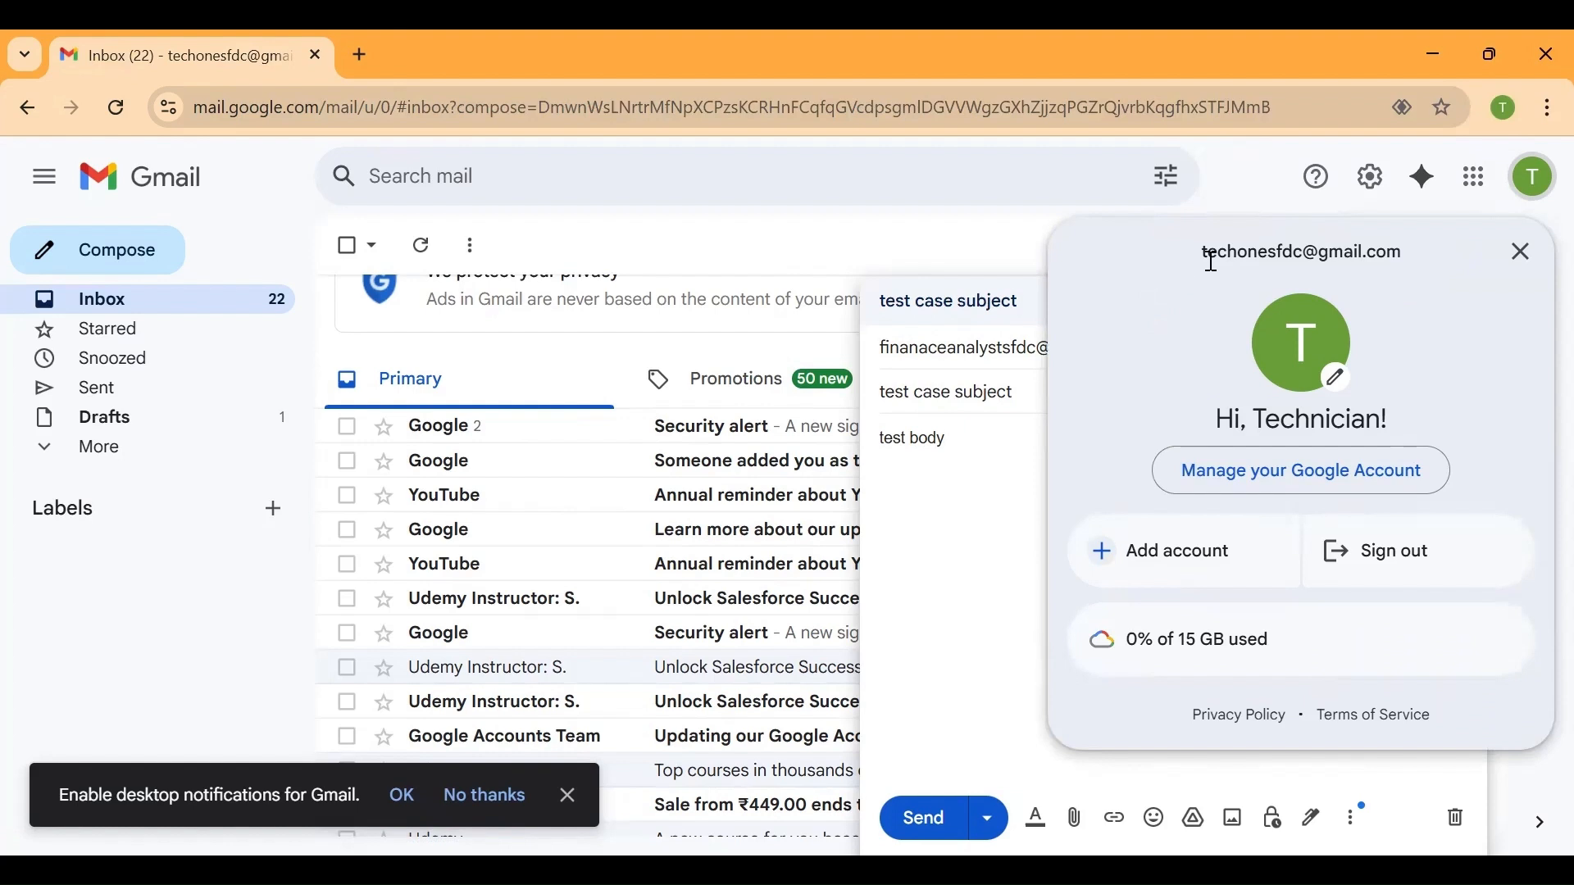
click(1537, 179)
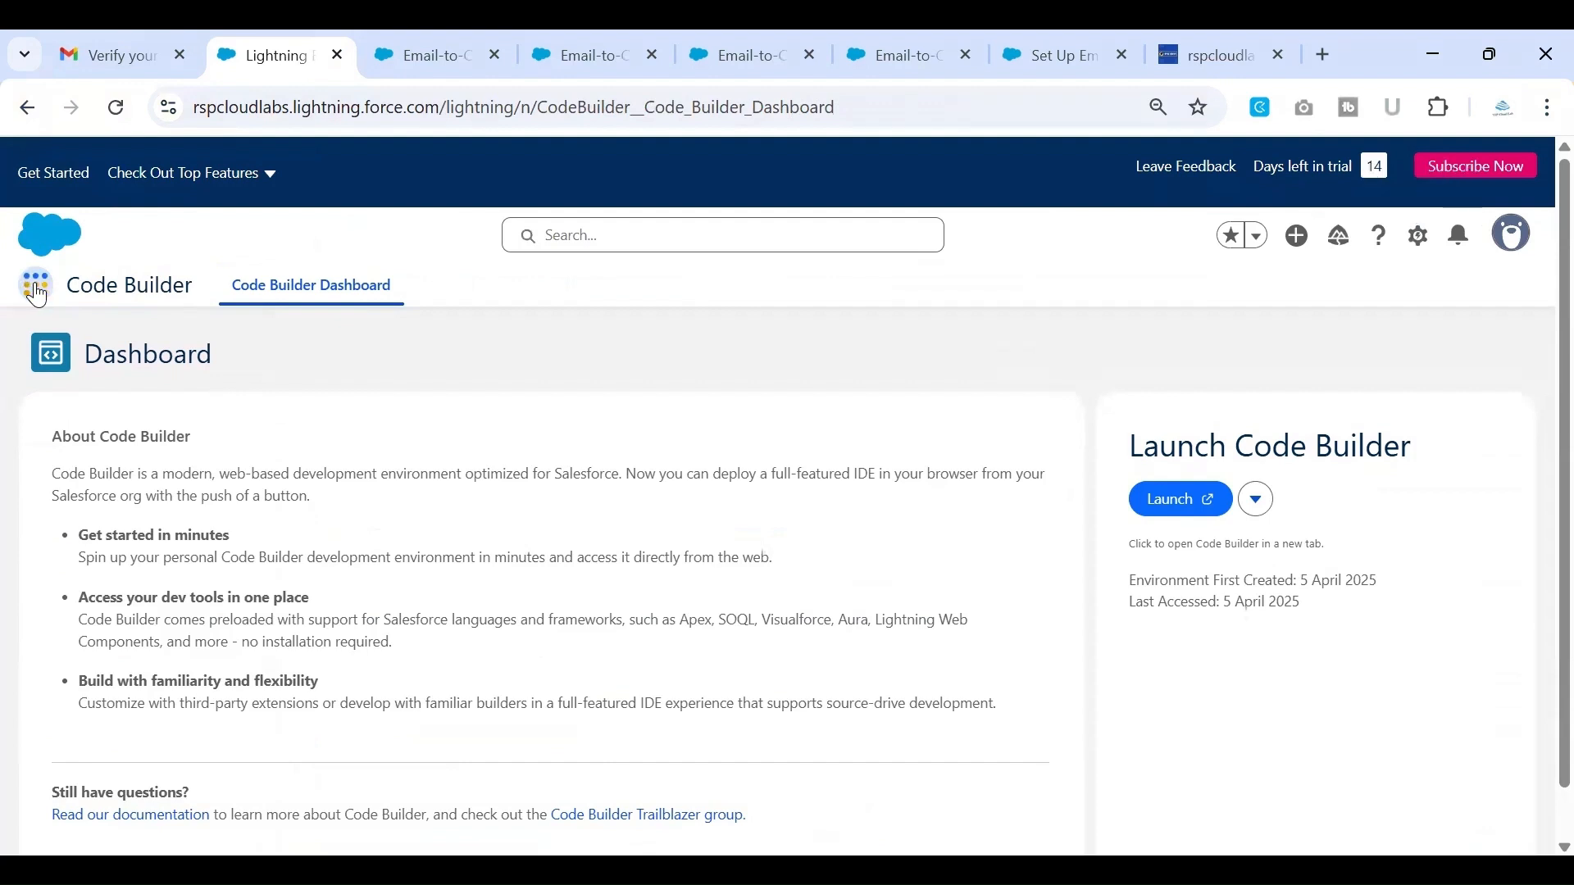
Switch to Salesforce, search the App Launcher for "case", and open the Cases list
click(37, 287)
text(case)
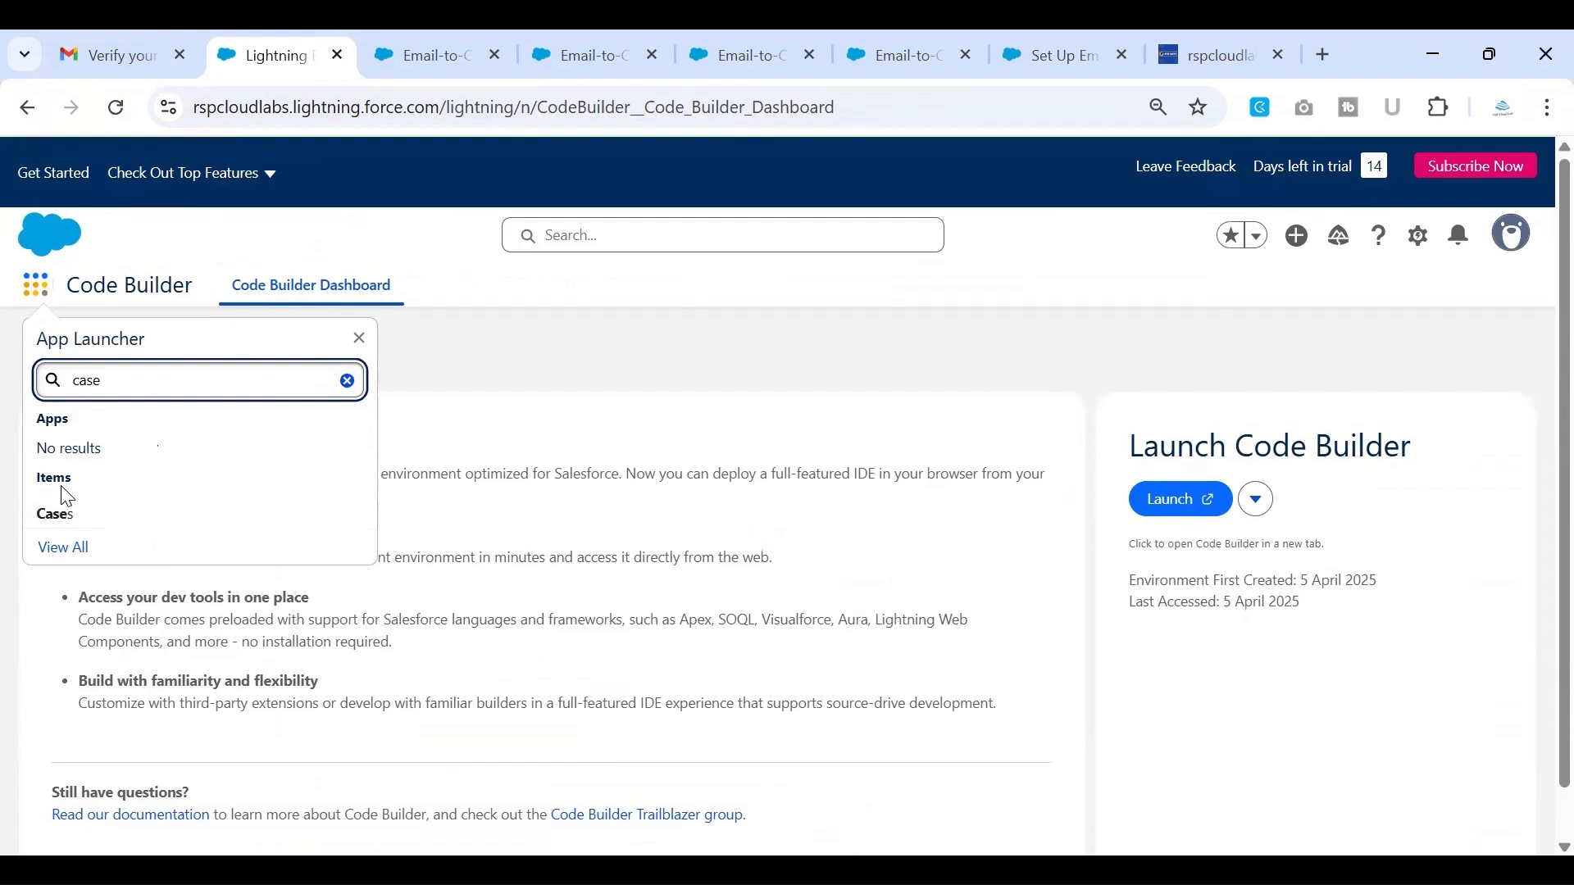
click(70, 524)
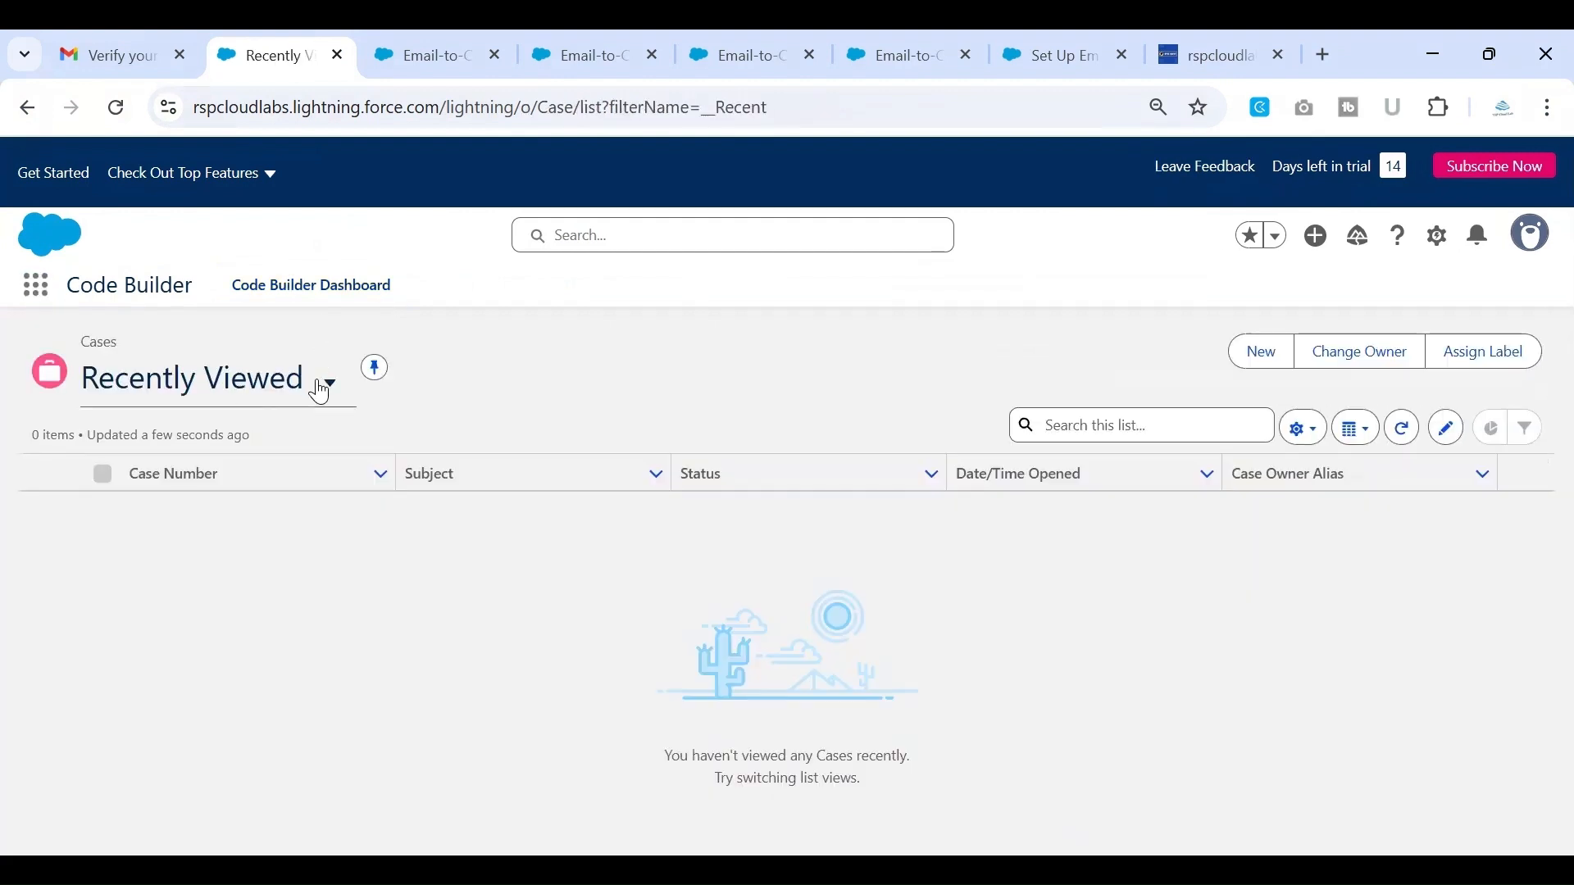
Switch the Cases list to the All Open Cases view
click(321, 389)
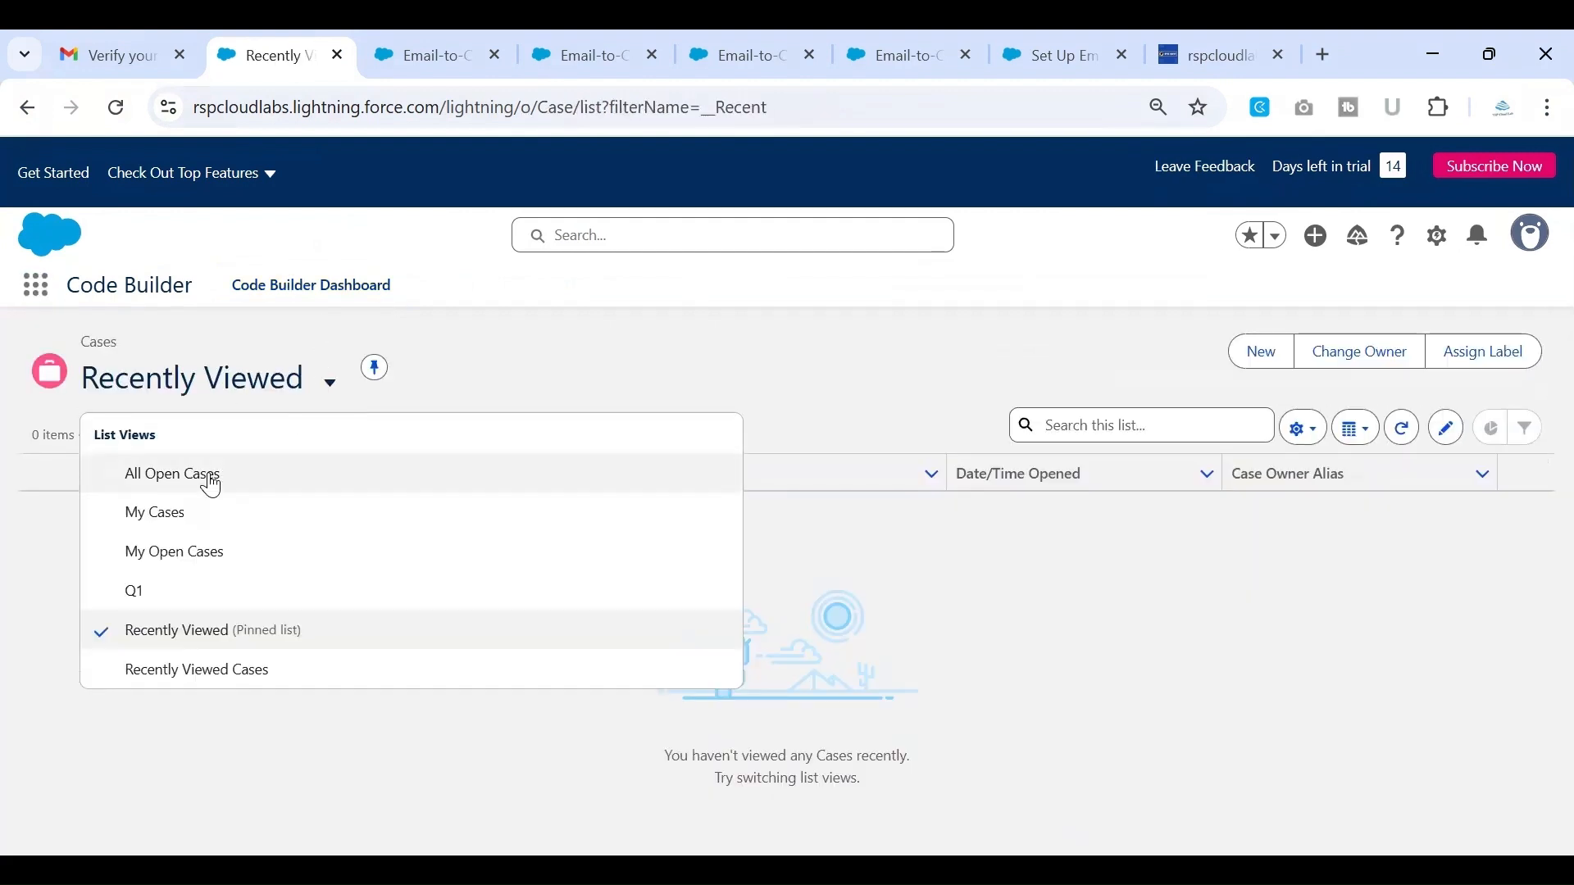
click(208, 483)
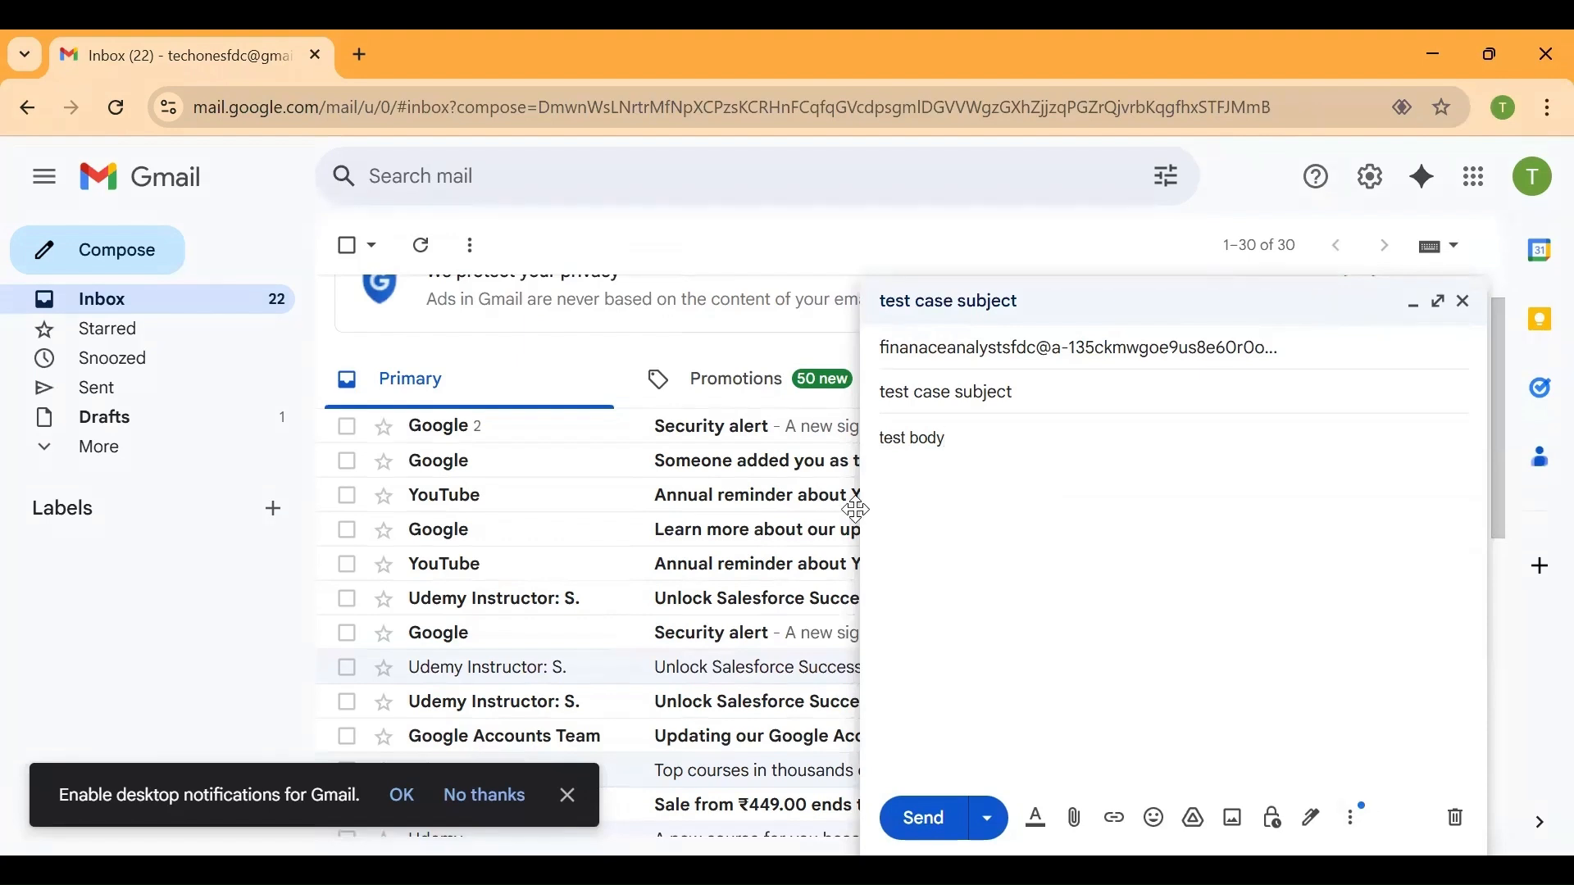
Send the prepared test email from the customer's mailbox and reload the All Open Cases list in Salesforce to look for its case
click(927, 818)
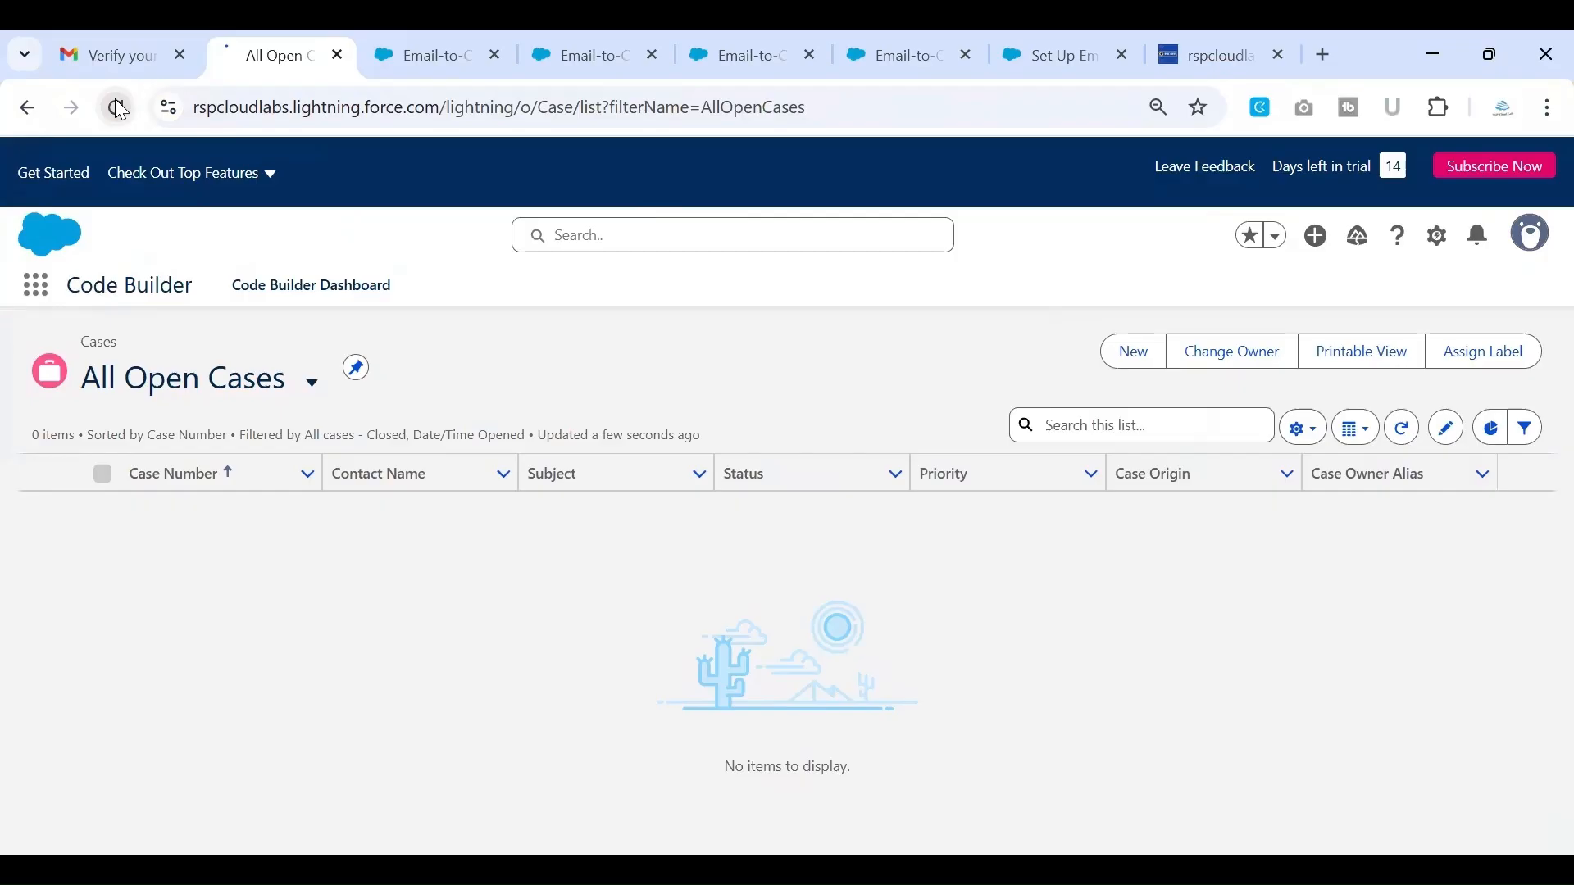
click(116, 102)
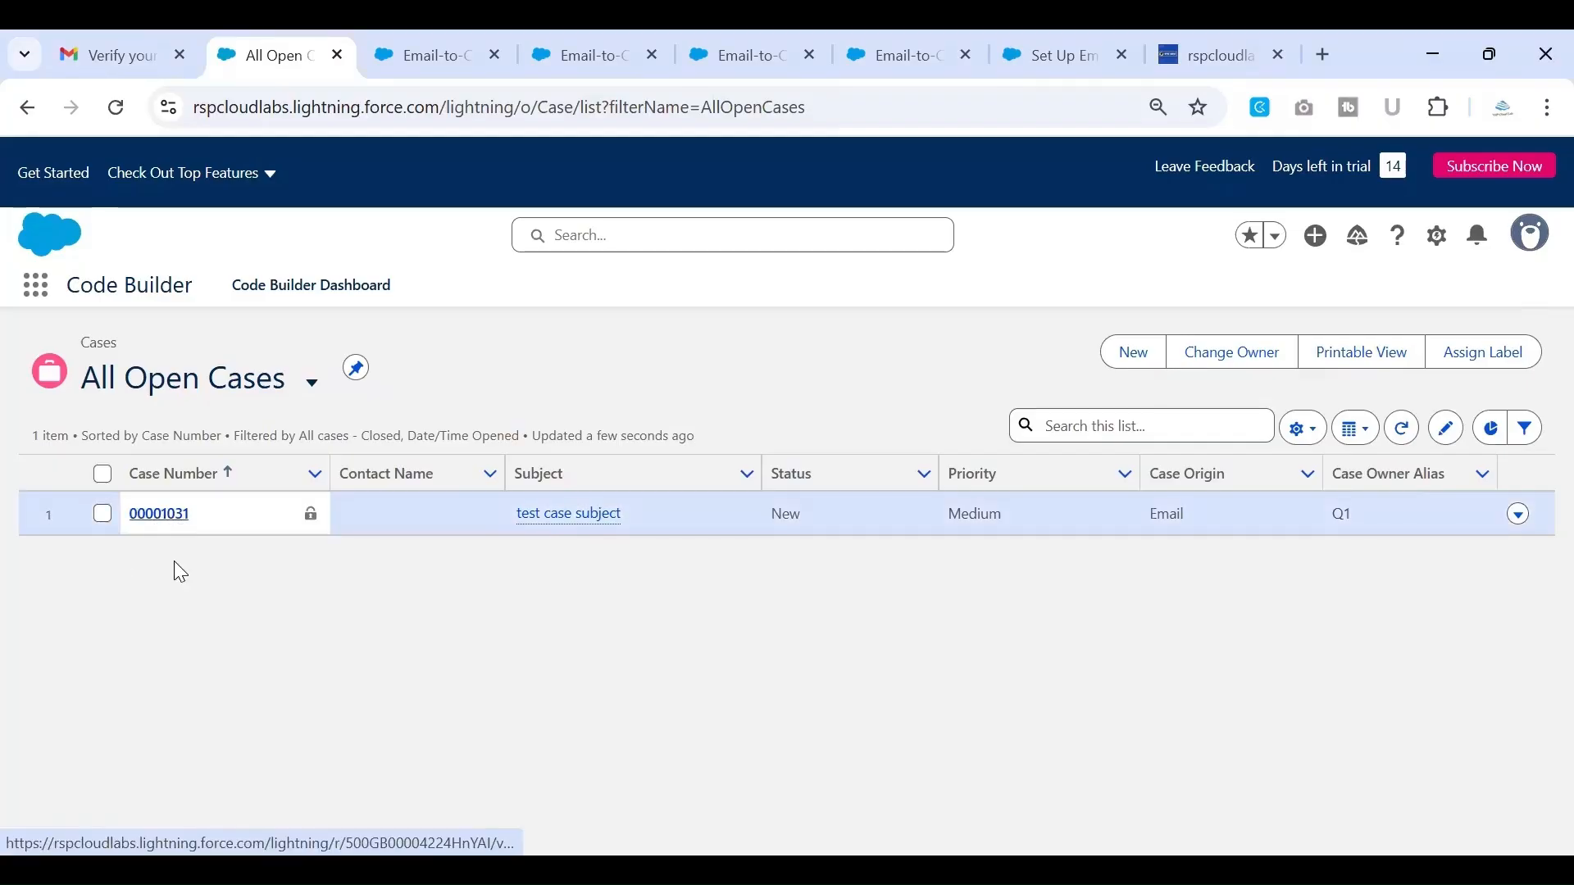
click(156, 523)
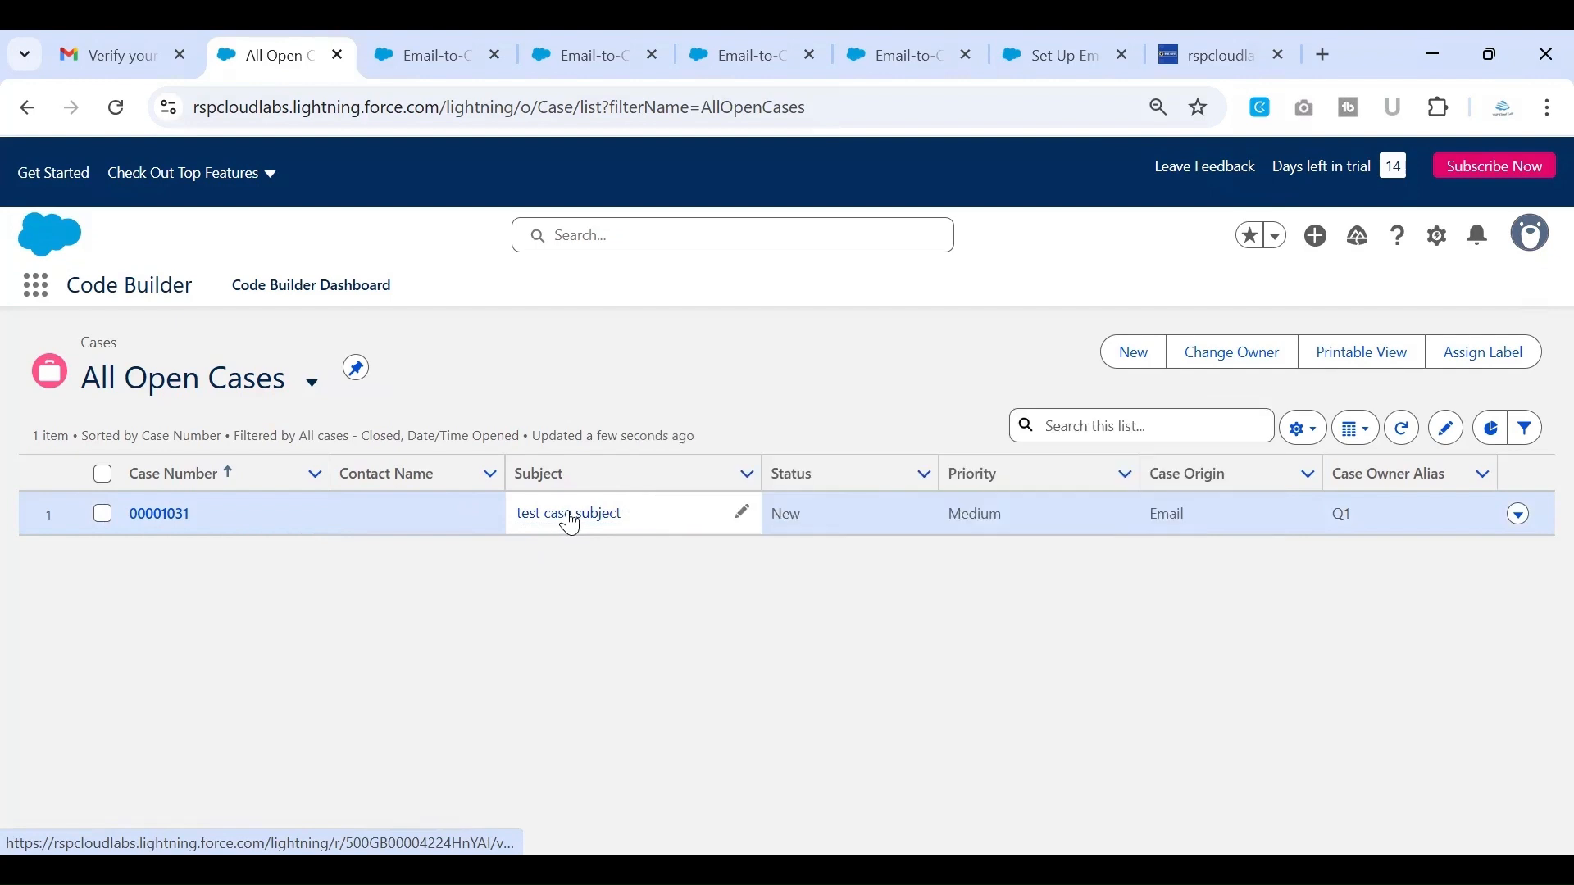
mouse_move(571, 523)
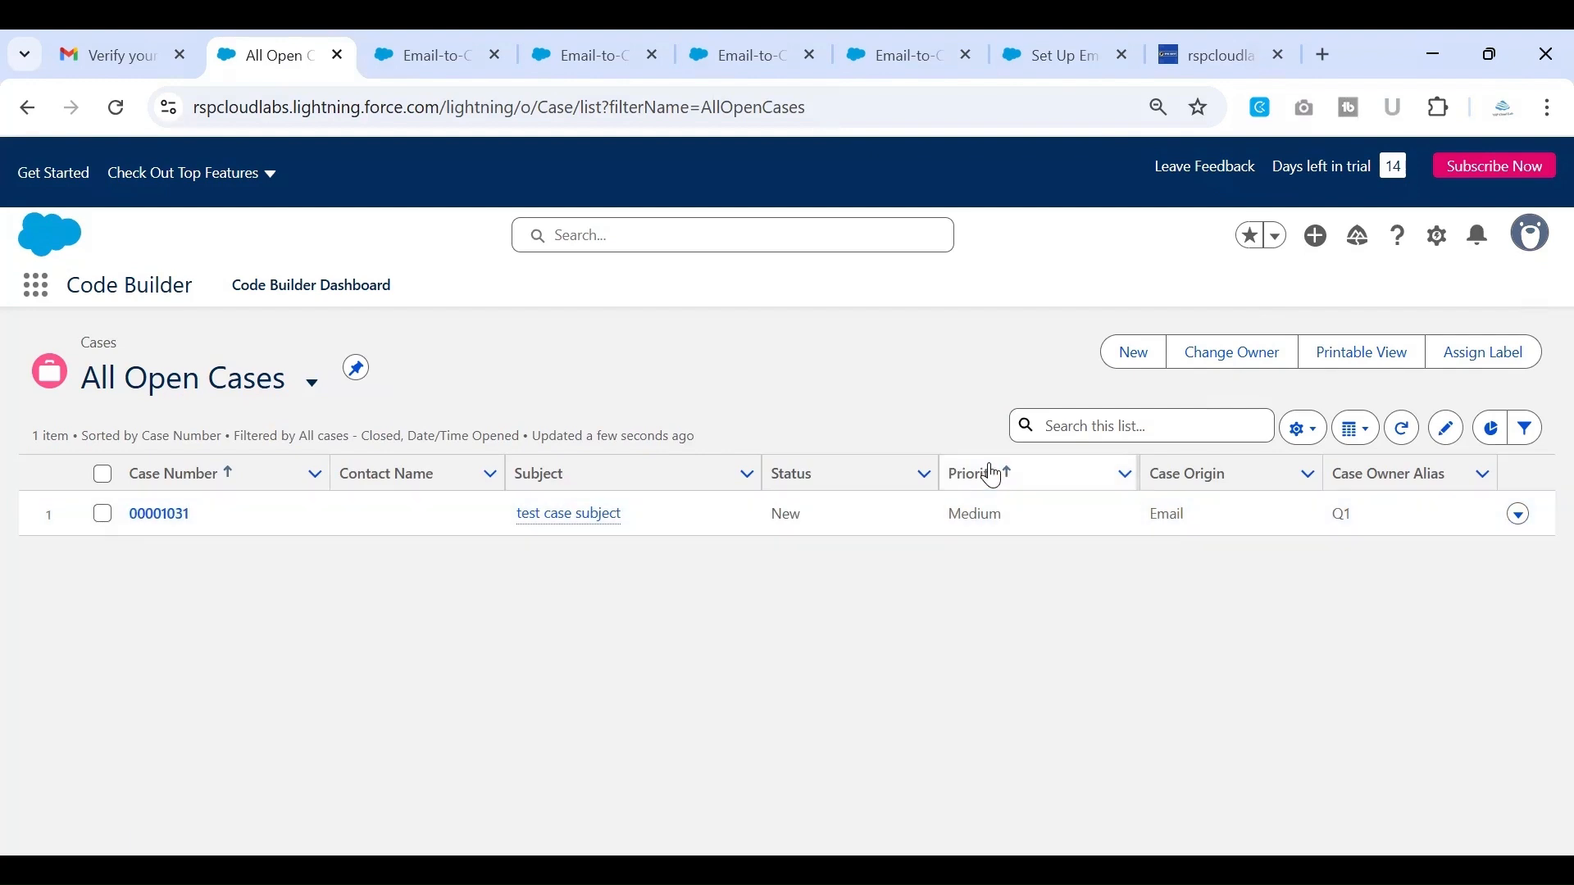
Compare the new case's priority, origin and owner with the Case Settings of the Email-to-Case routing address
click(428, 56)
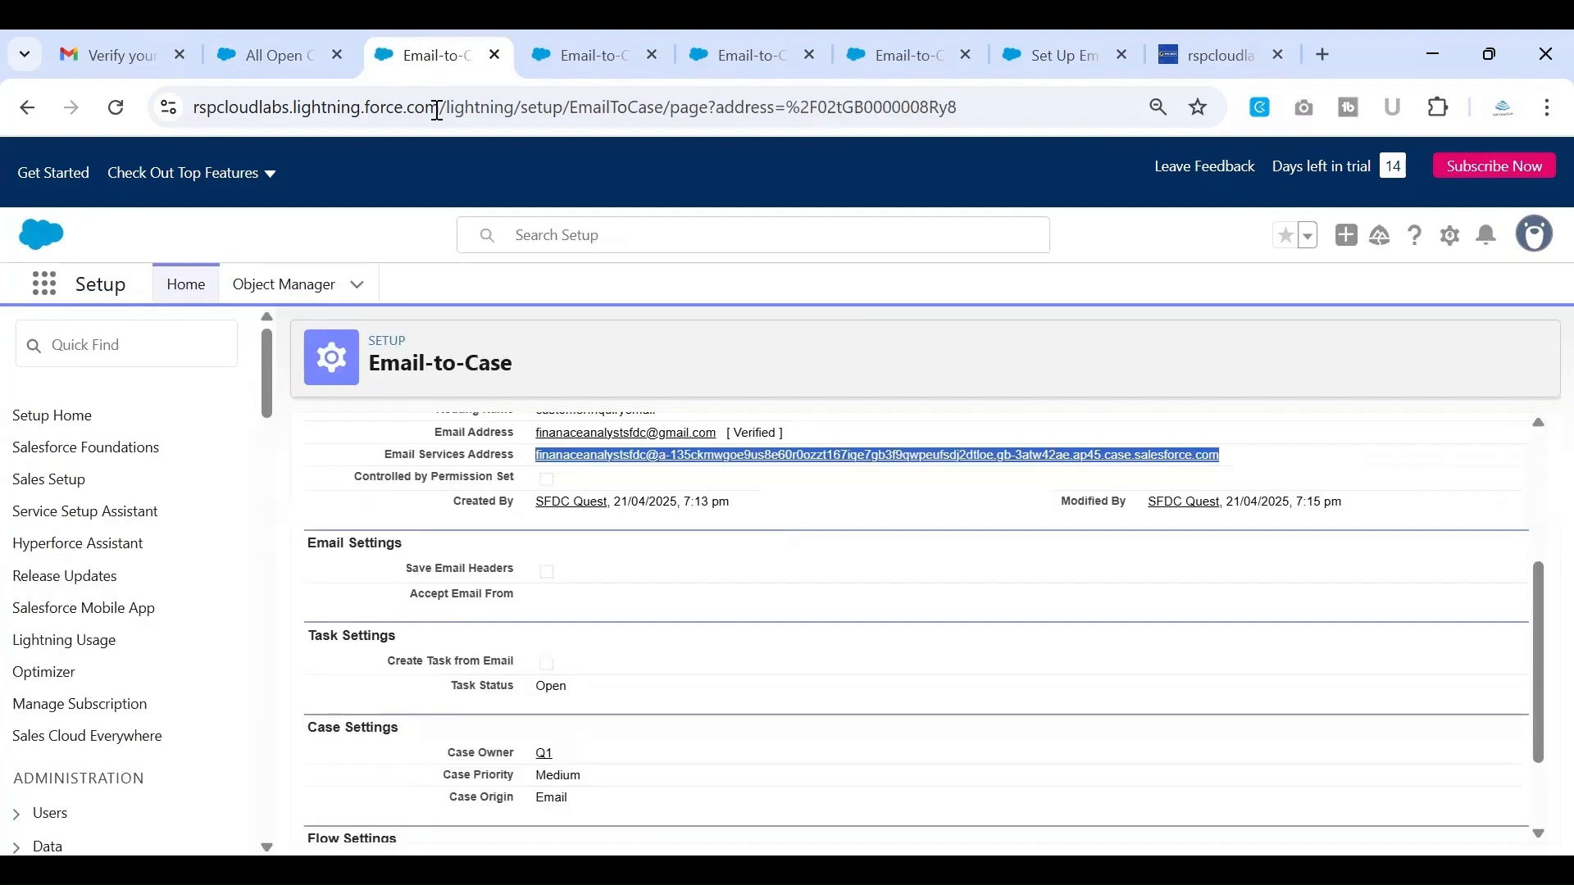
scroll(455, 562, down, 2)
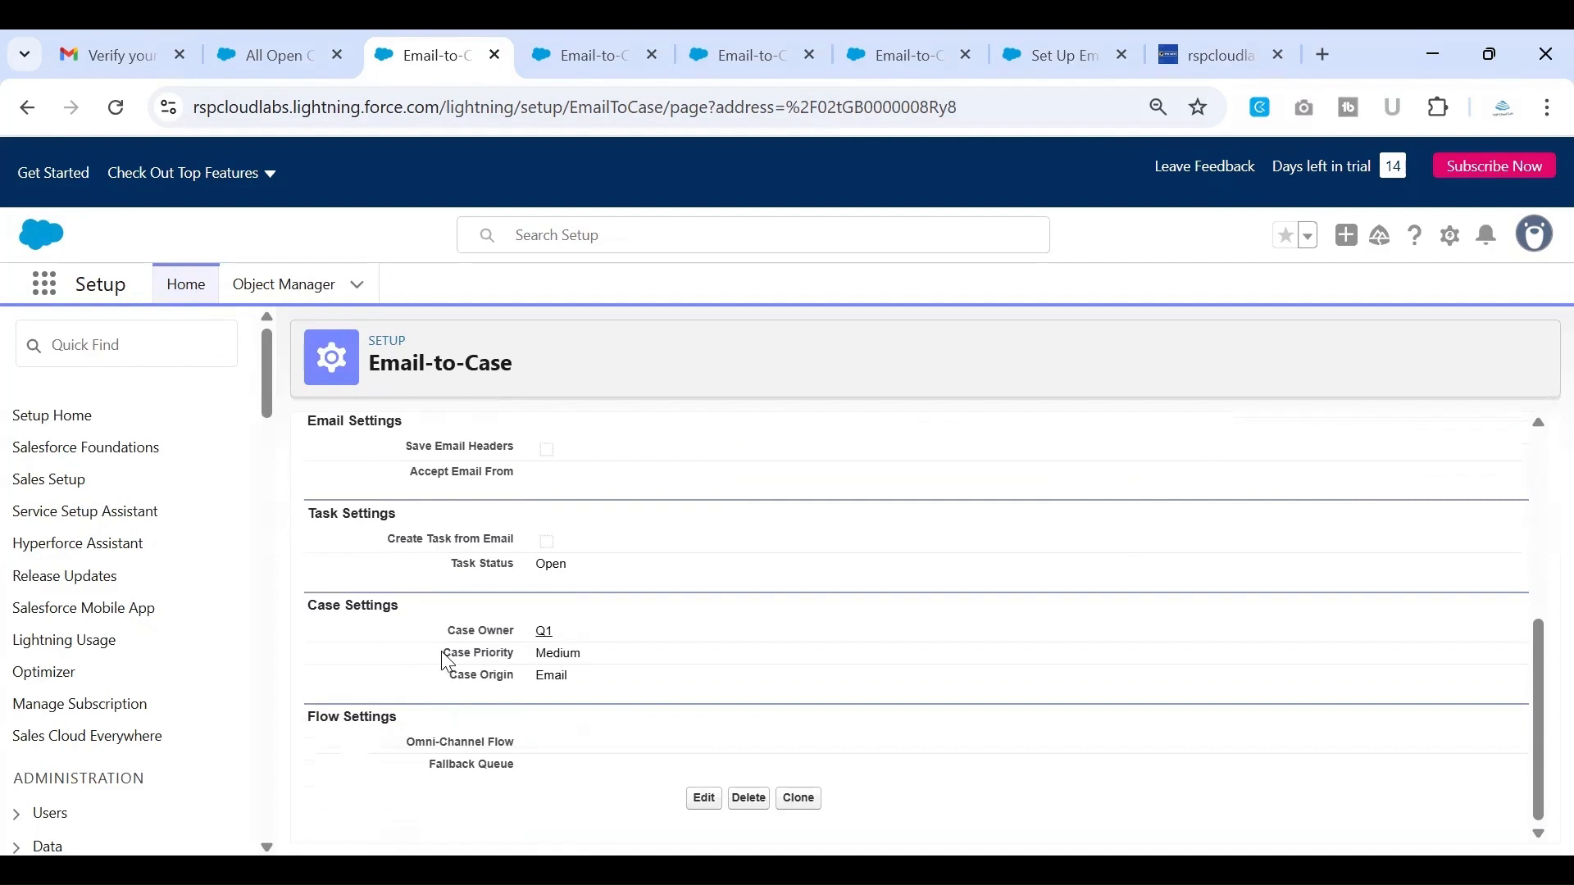
drag(443, 654, 579, 671)
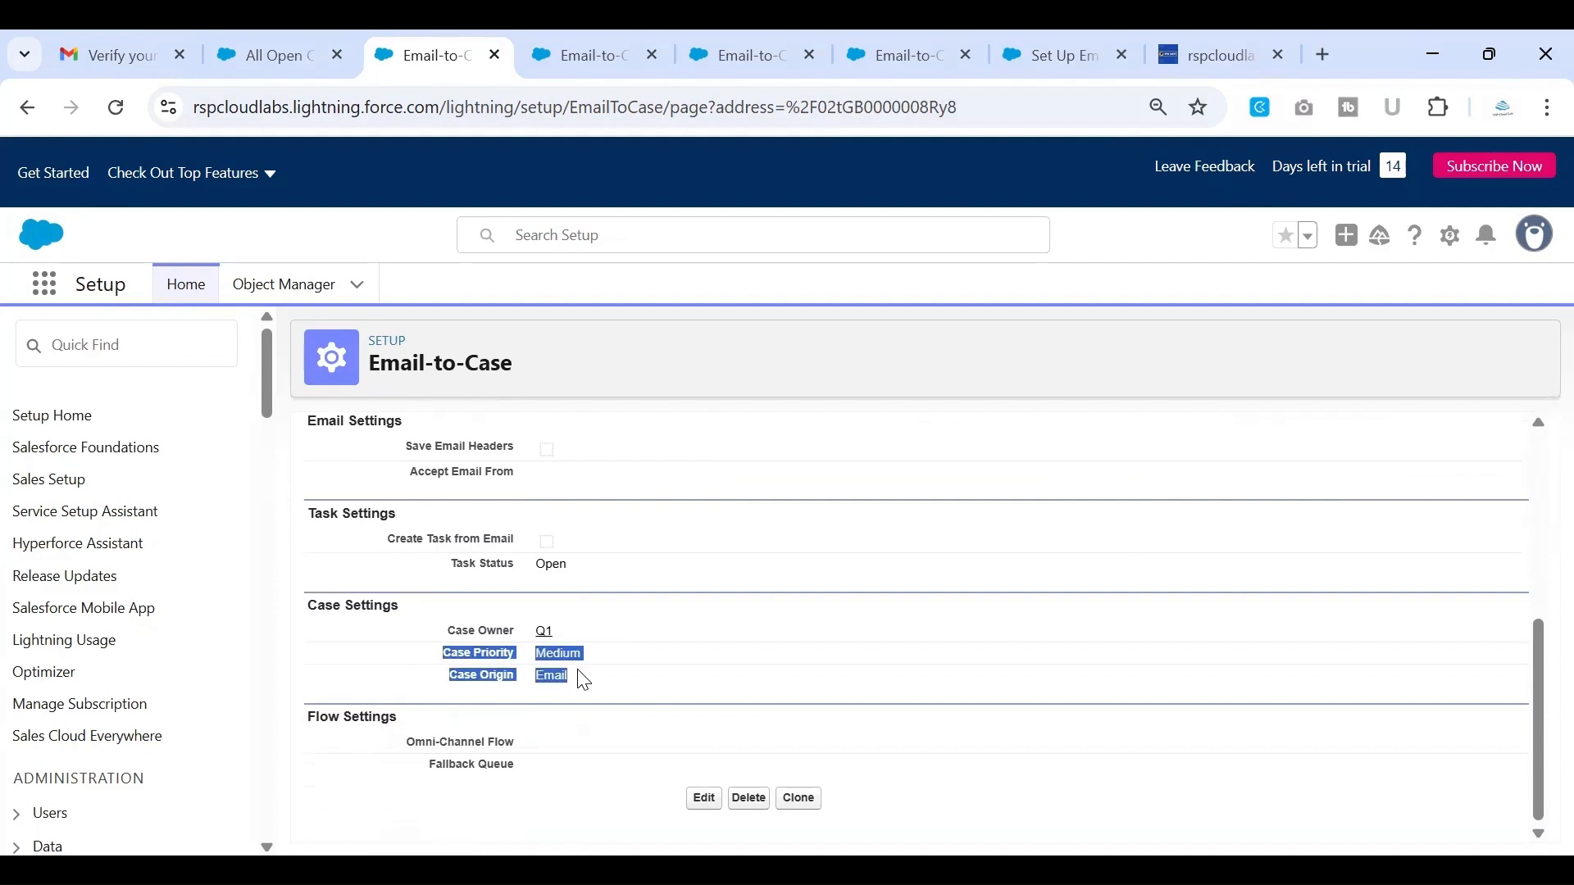
drag(584, 681, 498, 693)
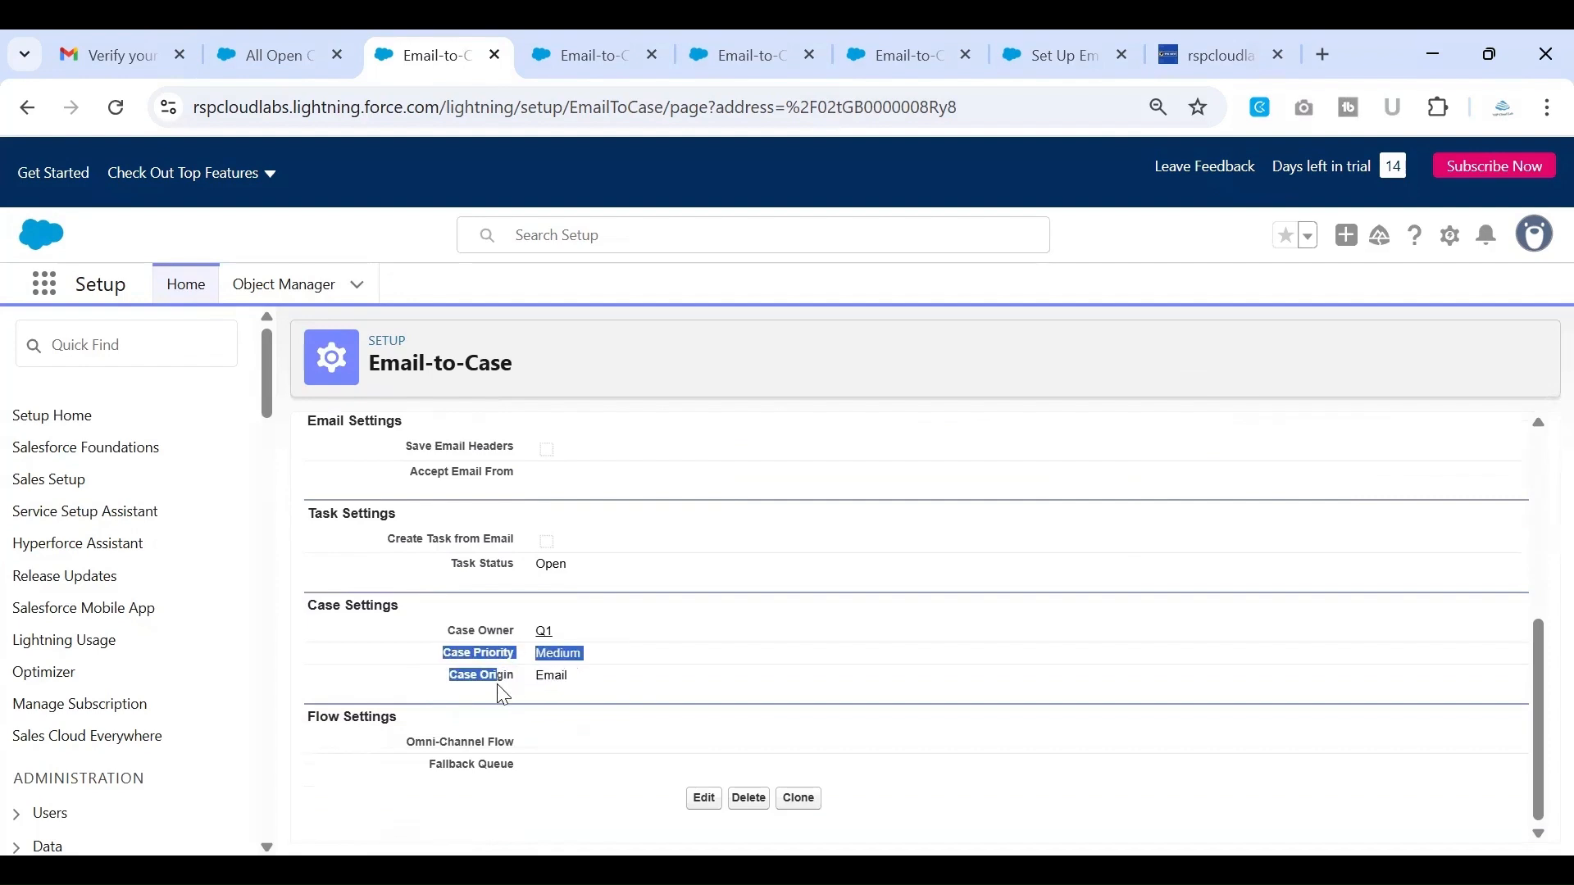
click(293, 67)
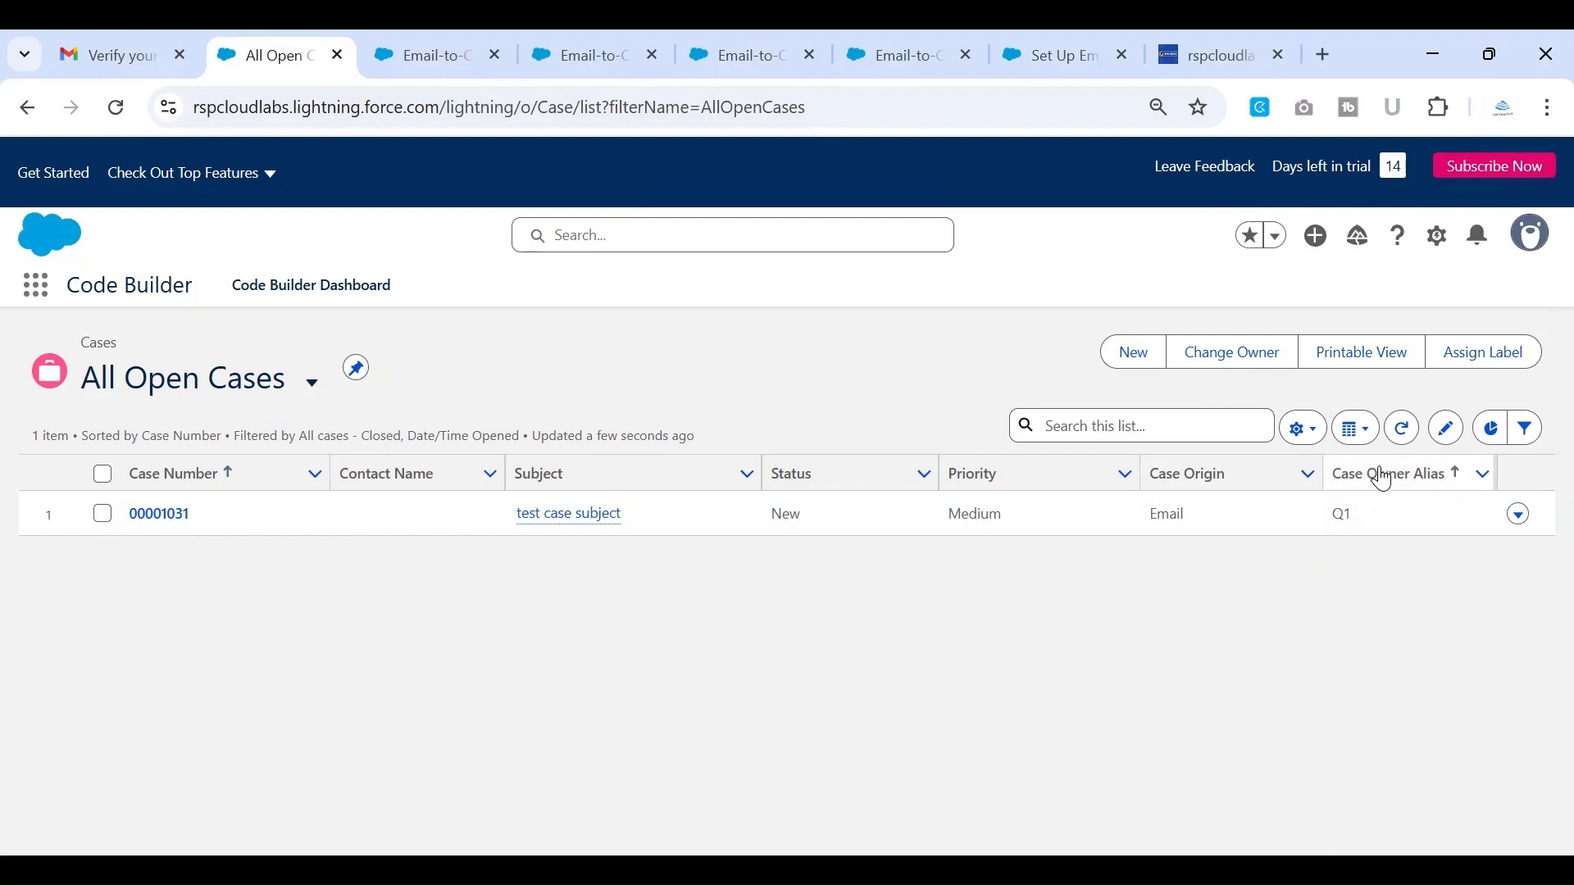
double_click(1341, 515)
click(409, 52)
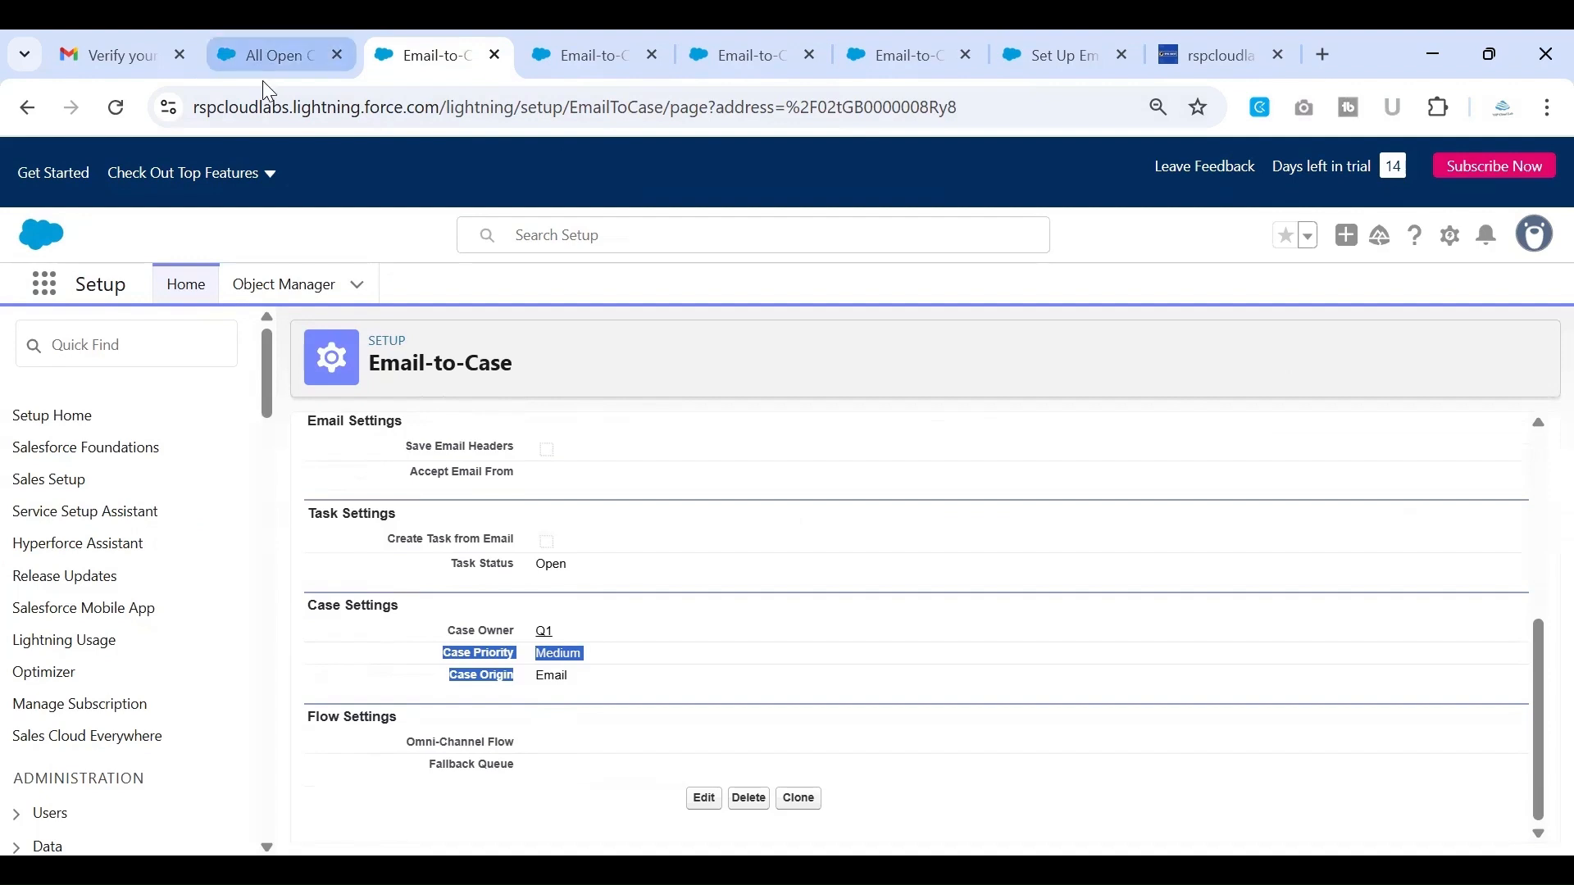
click(274, 60)
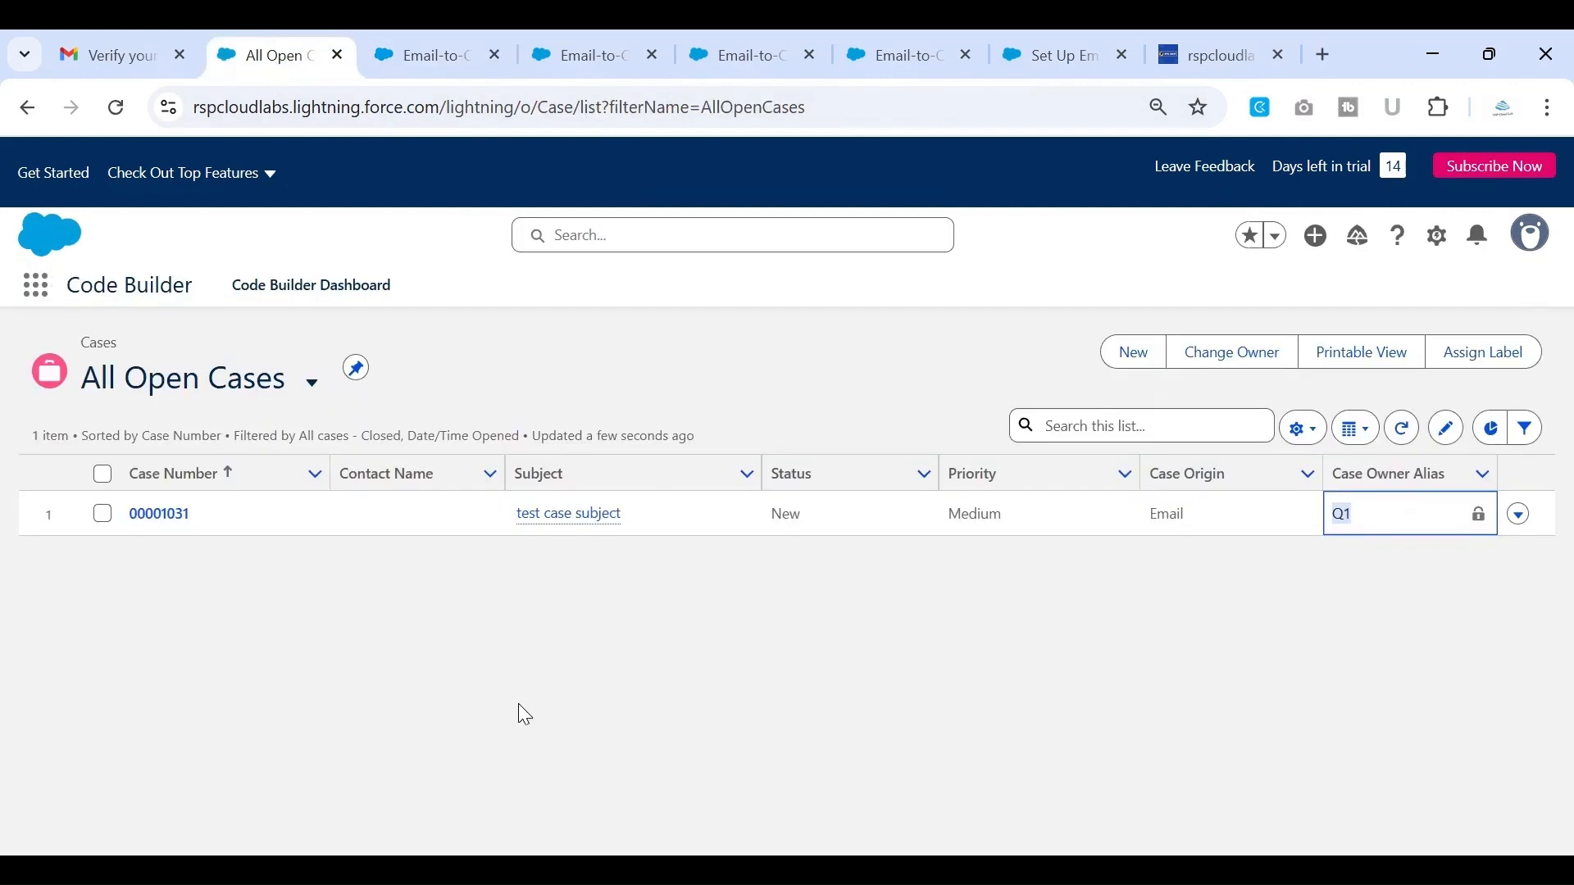
click(489, 673)
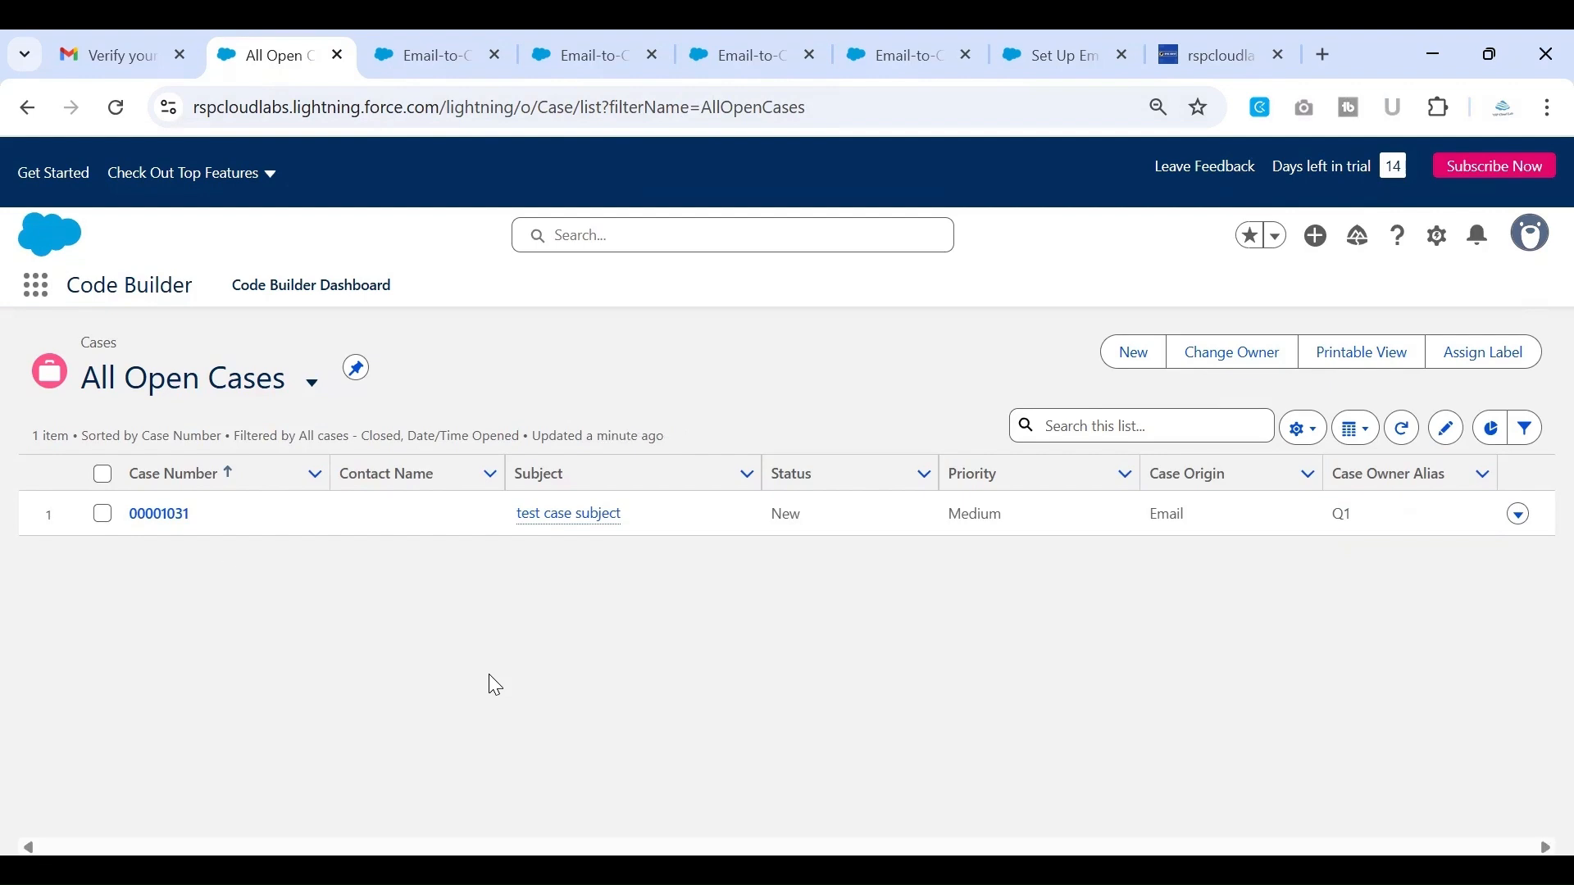
Open the "test case subject" case and review its detail fields, including the web email and web name
click(161, 515)
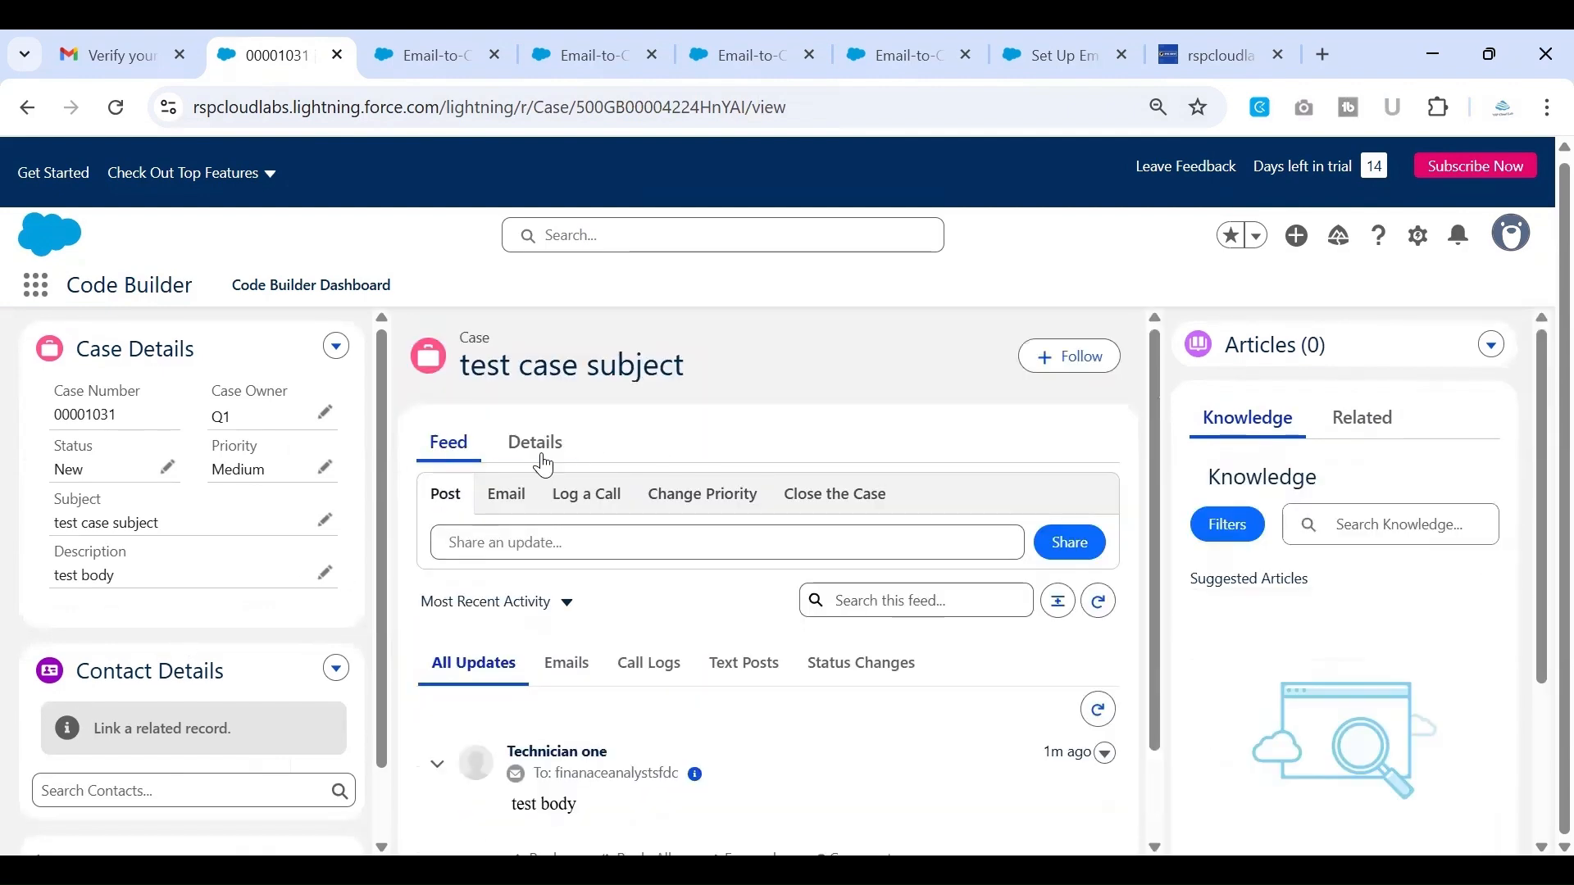
click(544, 459)
scroll(703, 446, down, 3)
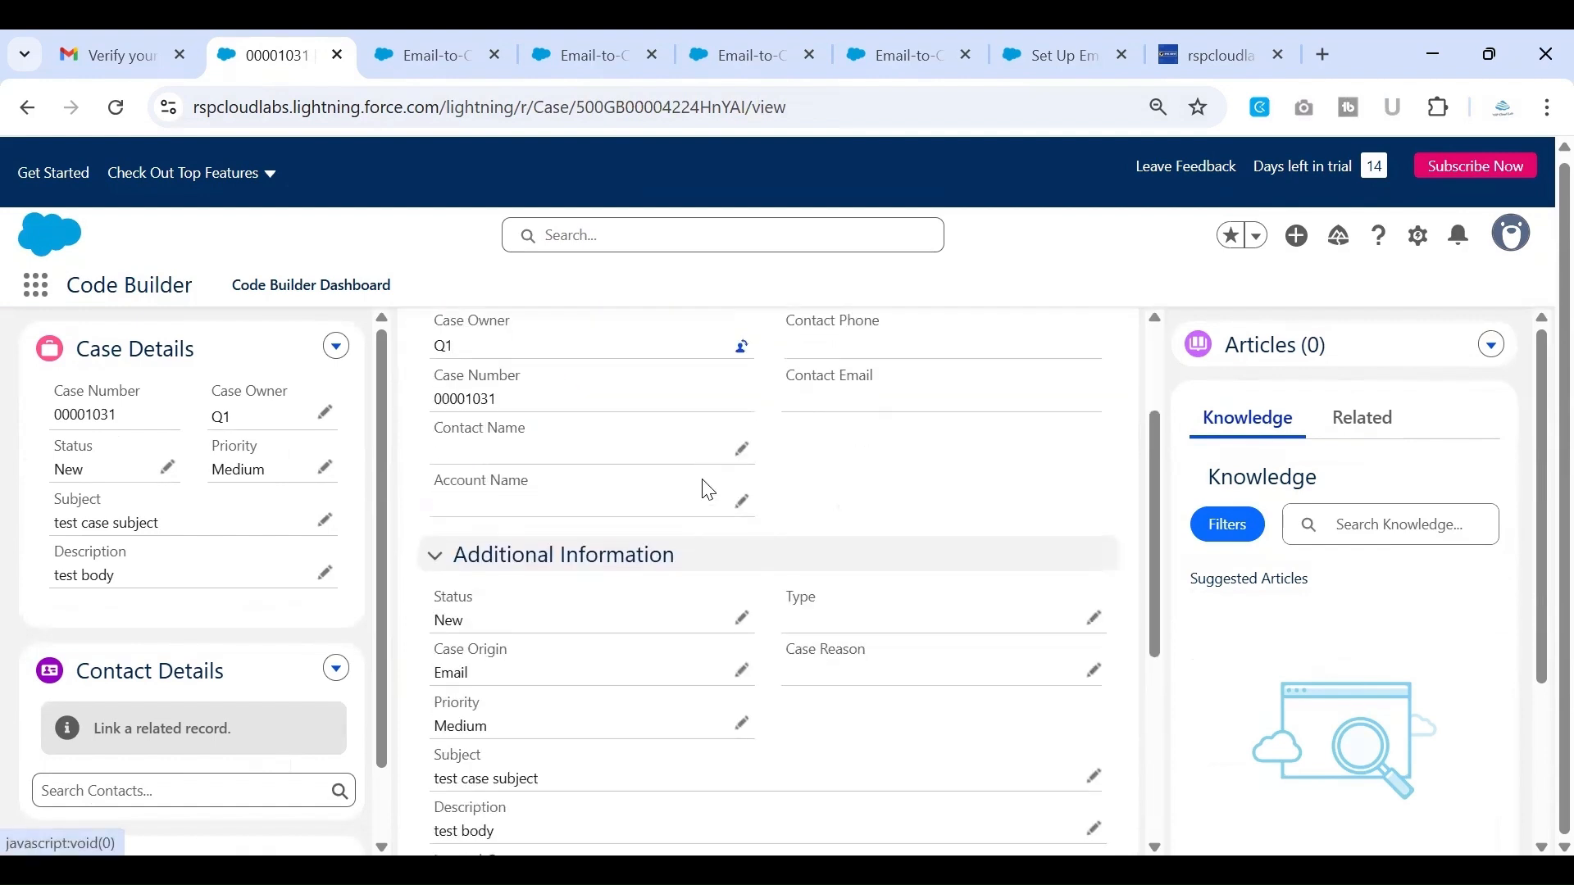
scroll(557, 464, down, 2)
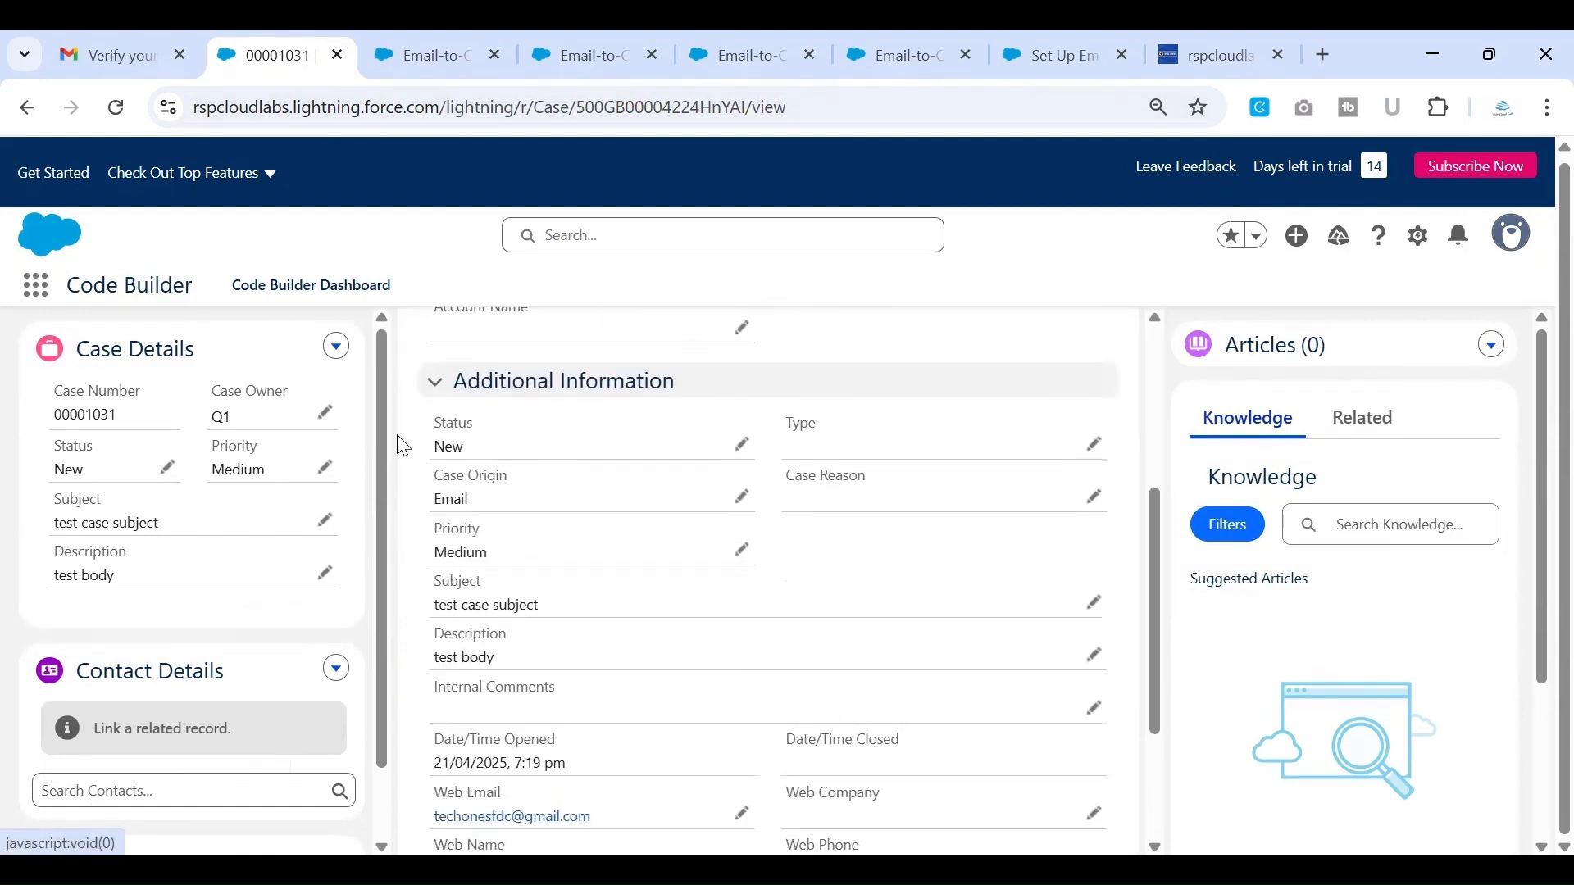
scroll(657, 558, down, 2)
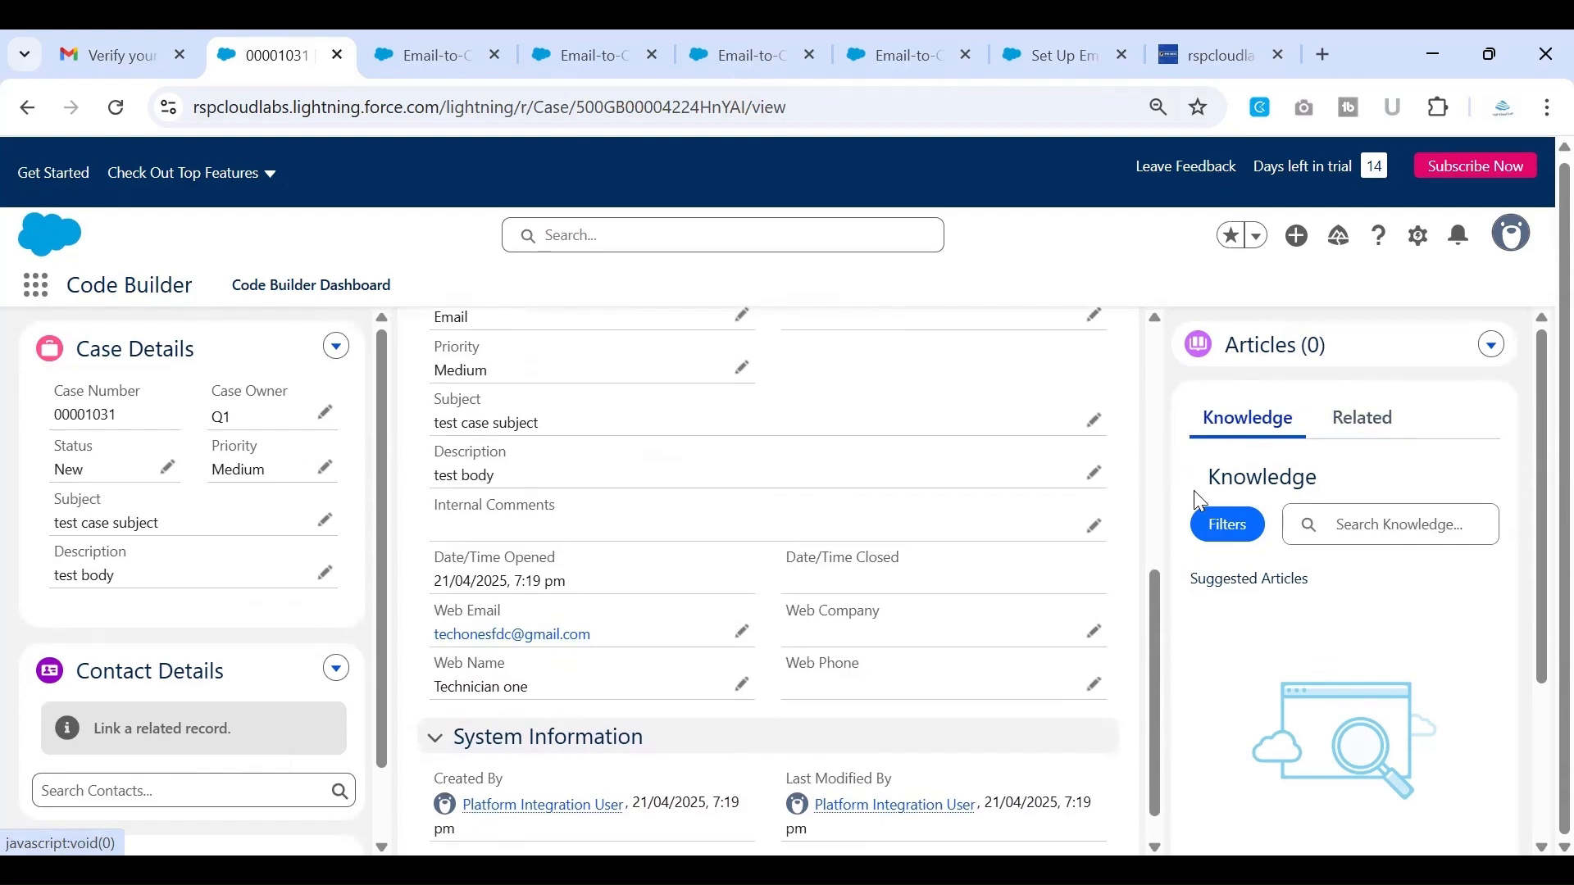
scroll(1036, 581, down, 1)
scroll(1030, 566, up, 4)
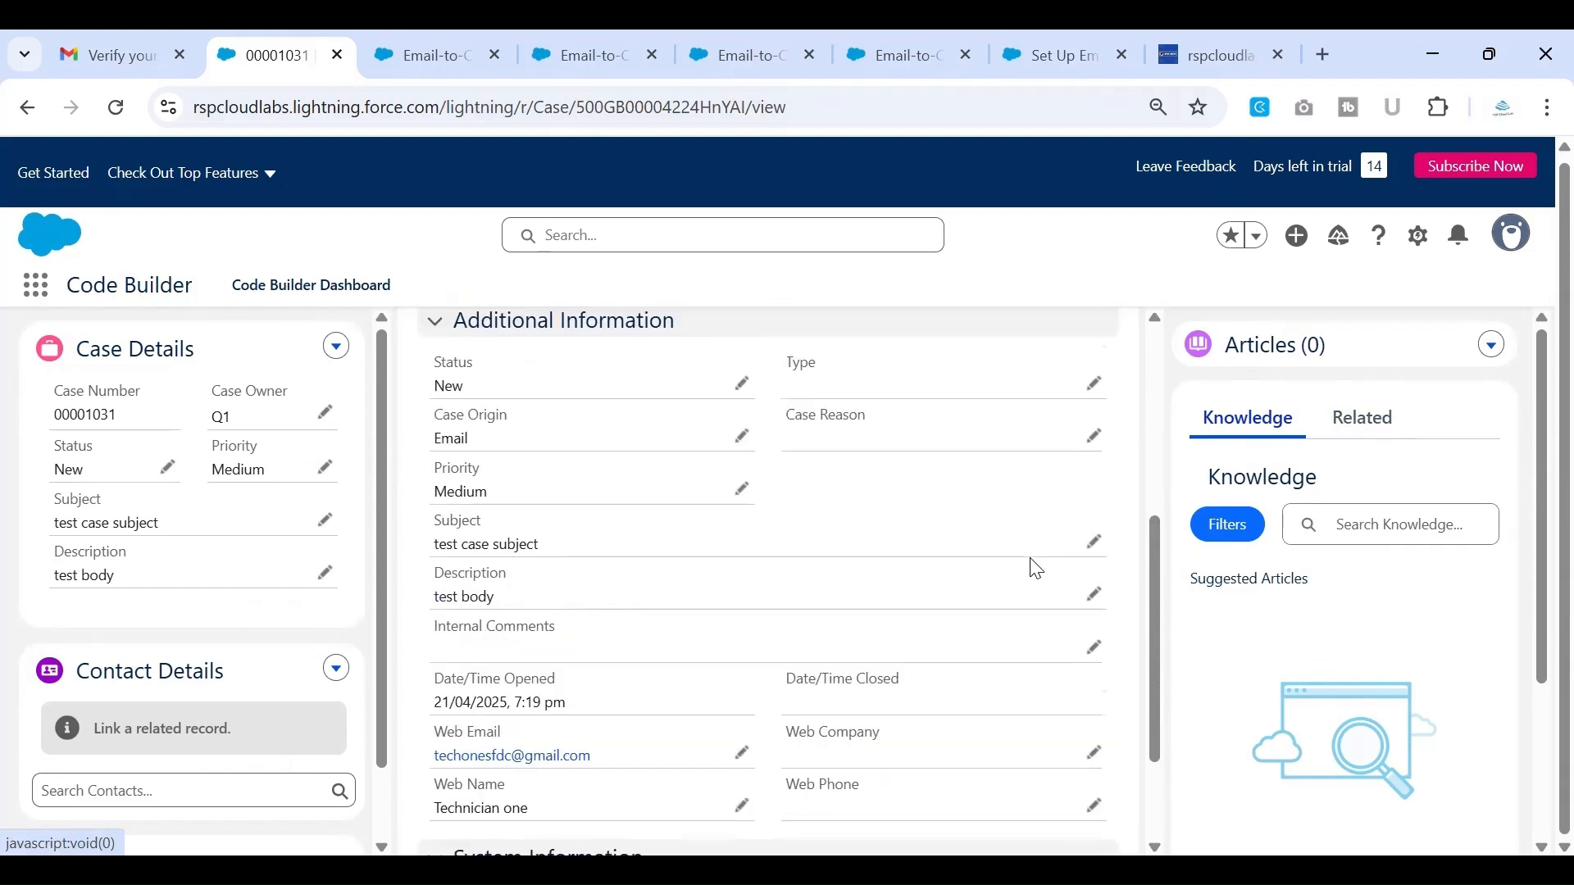
scroll(774, 470, up, 3)
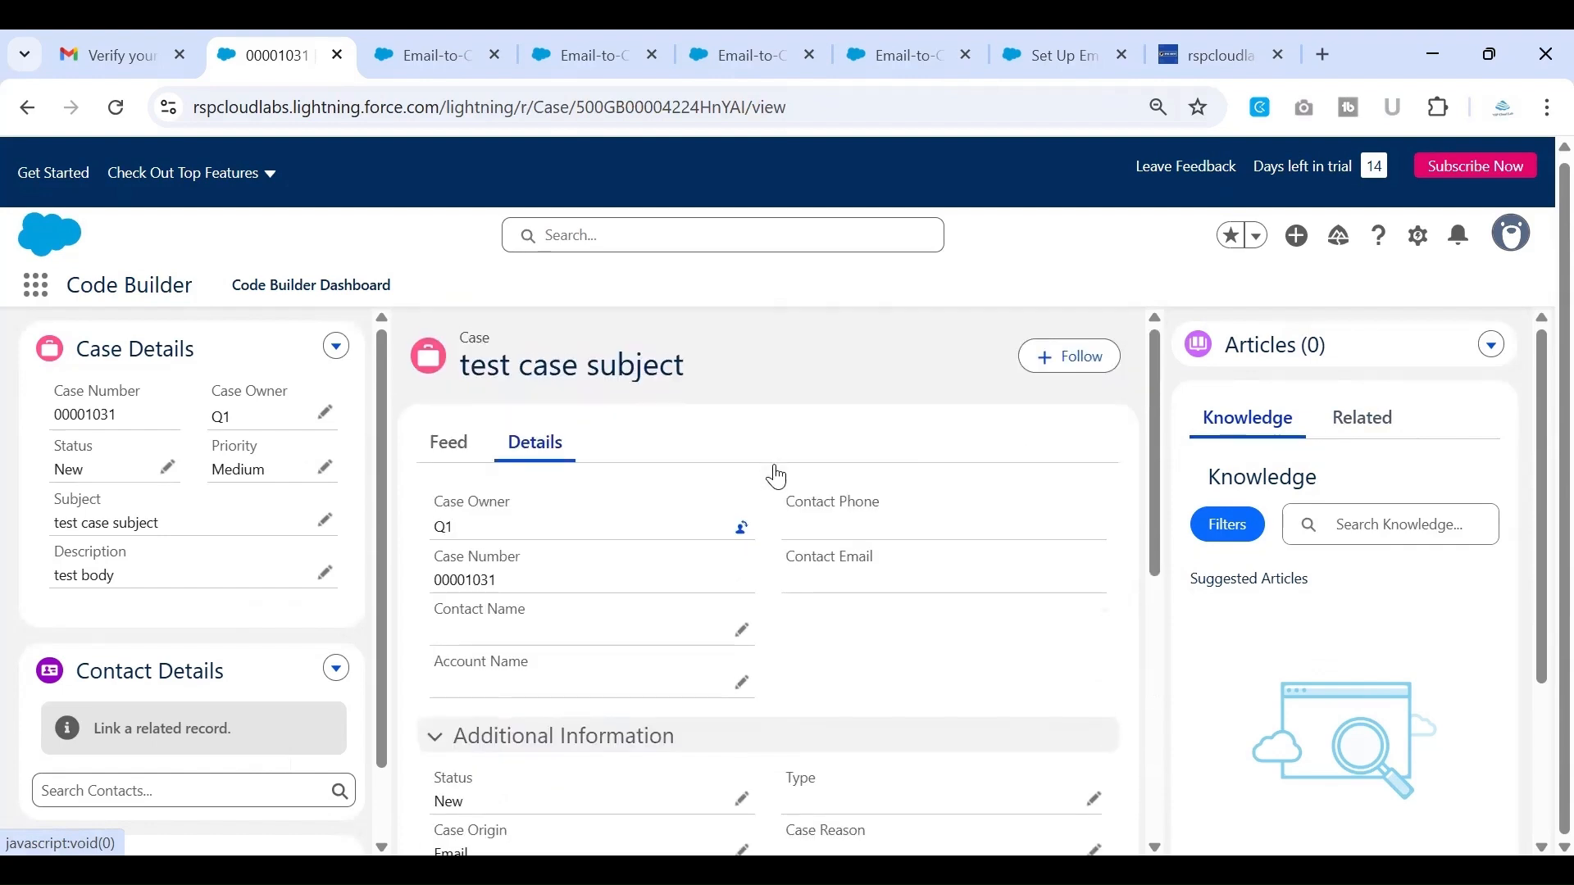
Examine the case's feed for the customer's incoming email and the available reply options
click(466, 444)
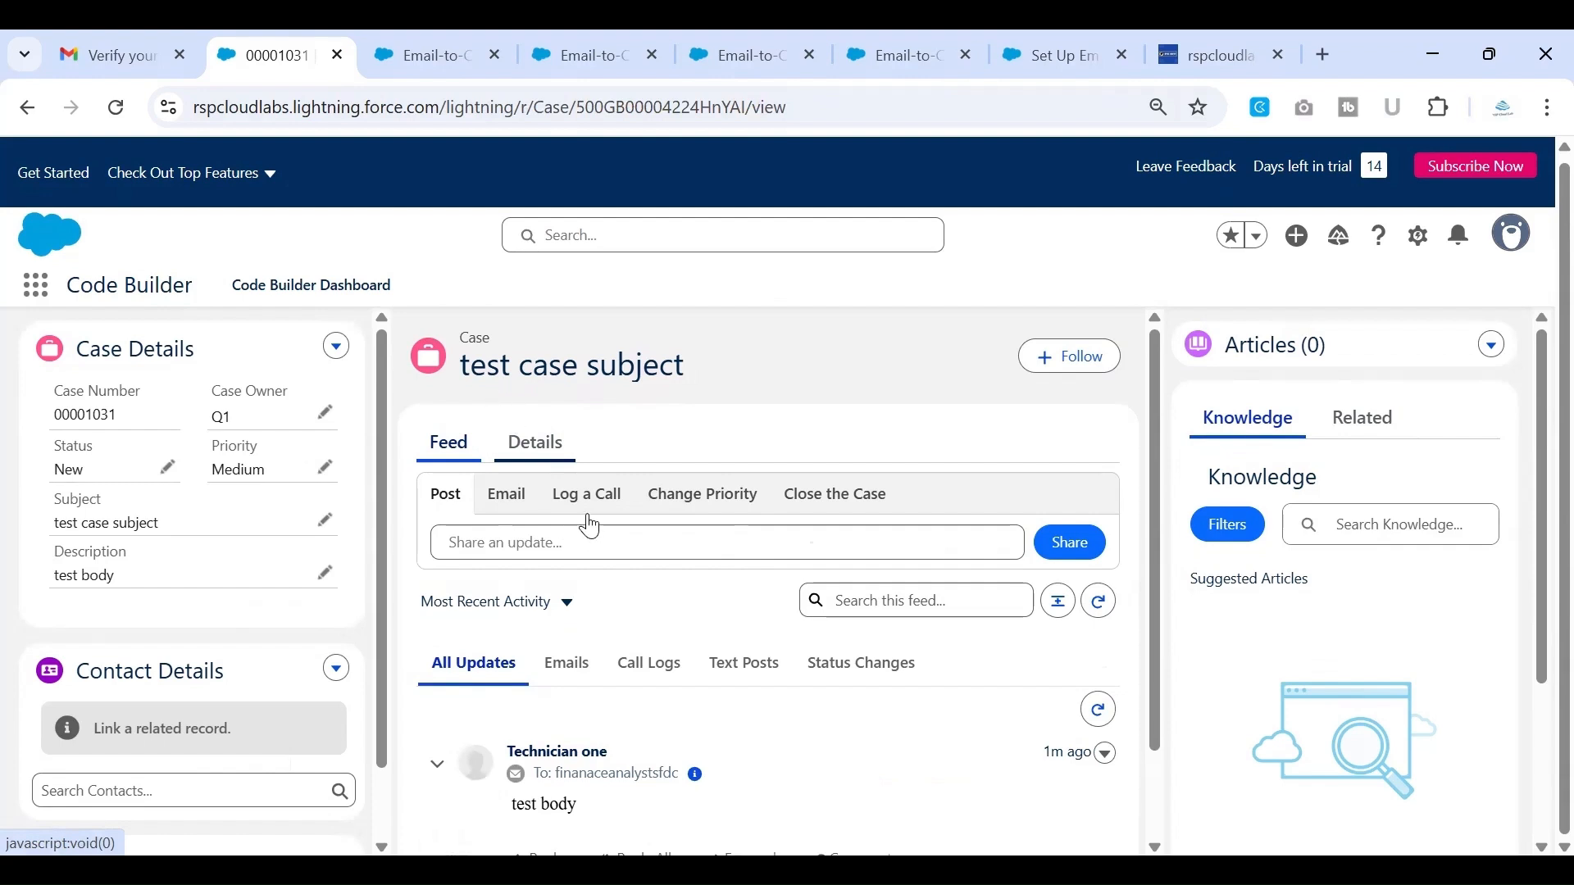
scroll(669, 581, down, 1)
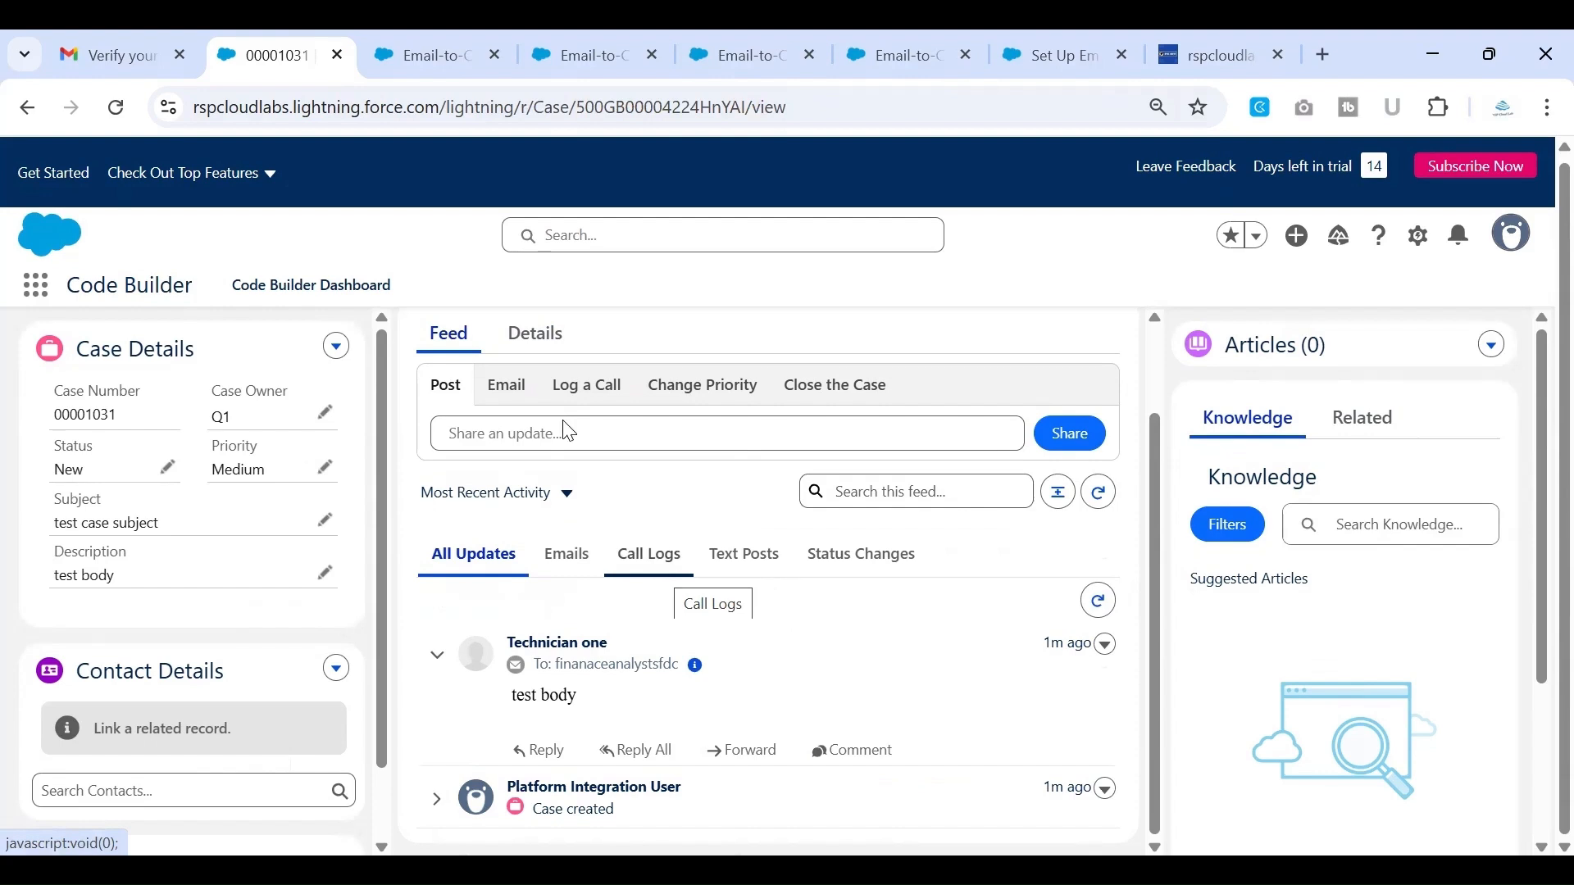
scroll(566, 422, up, 1)
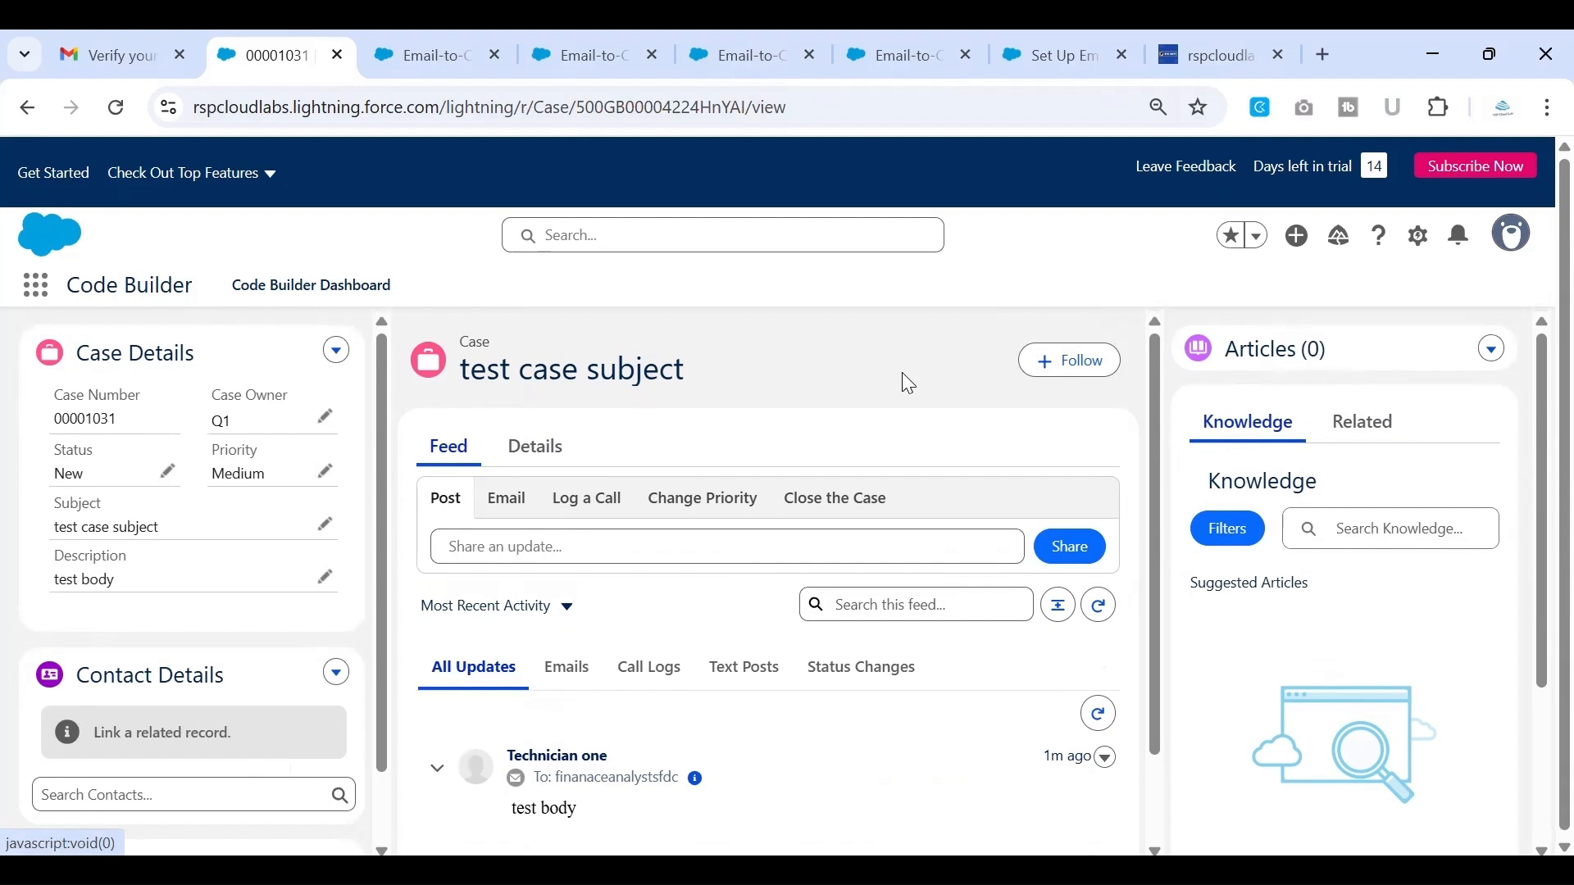
Return to the Email-to-Case routing address details and highlight the Email Services Address
click(1212, 57)
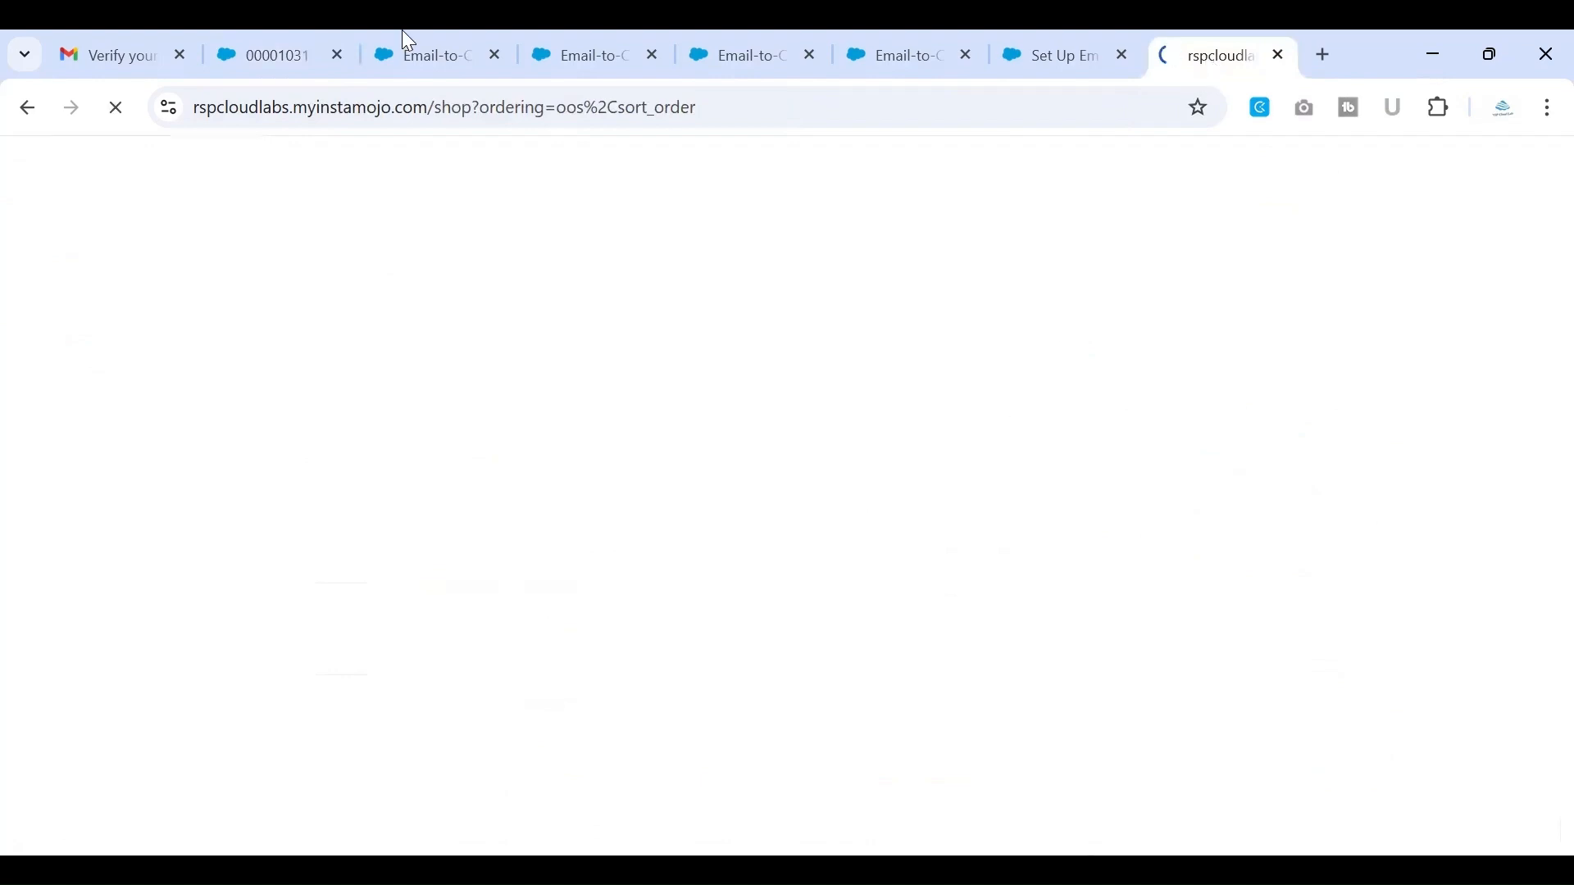
click(414, 50)
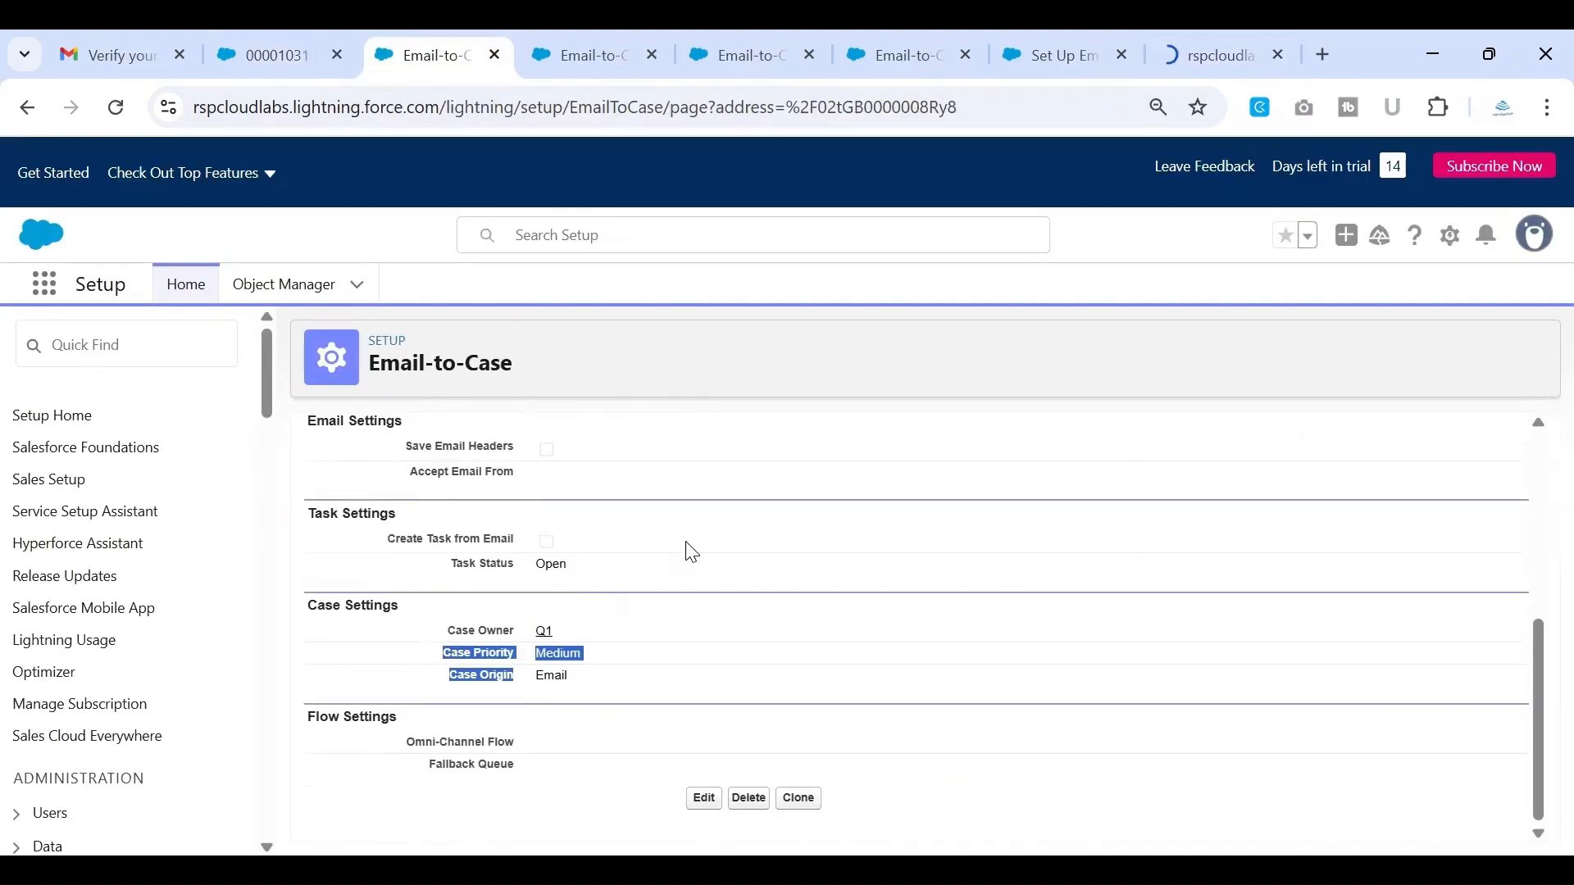
scroll(692, 553, up, 5)
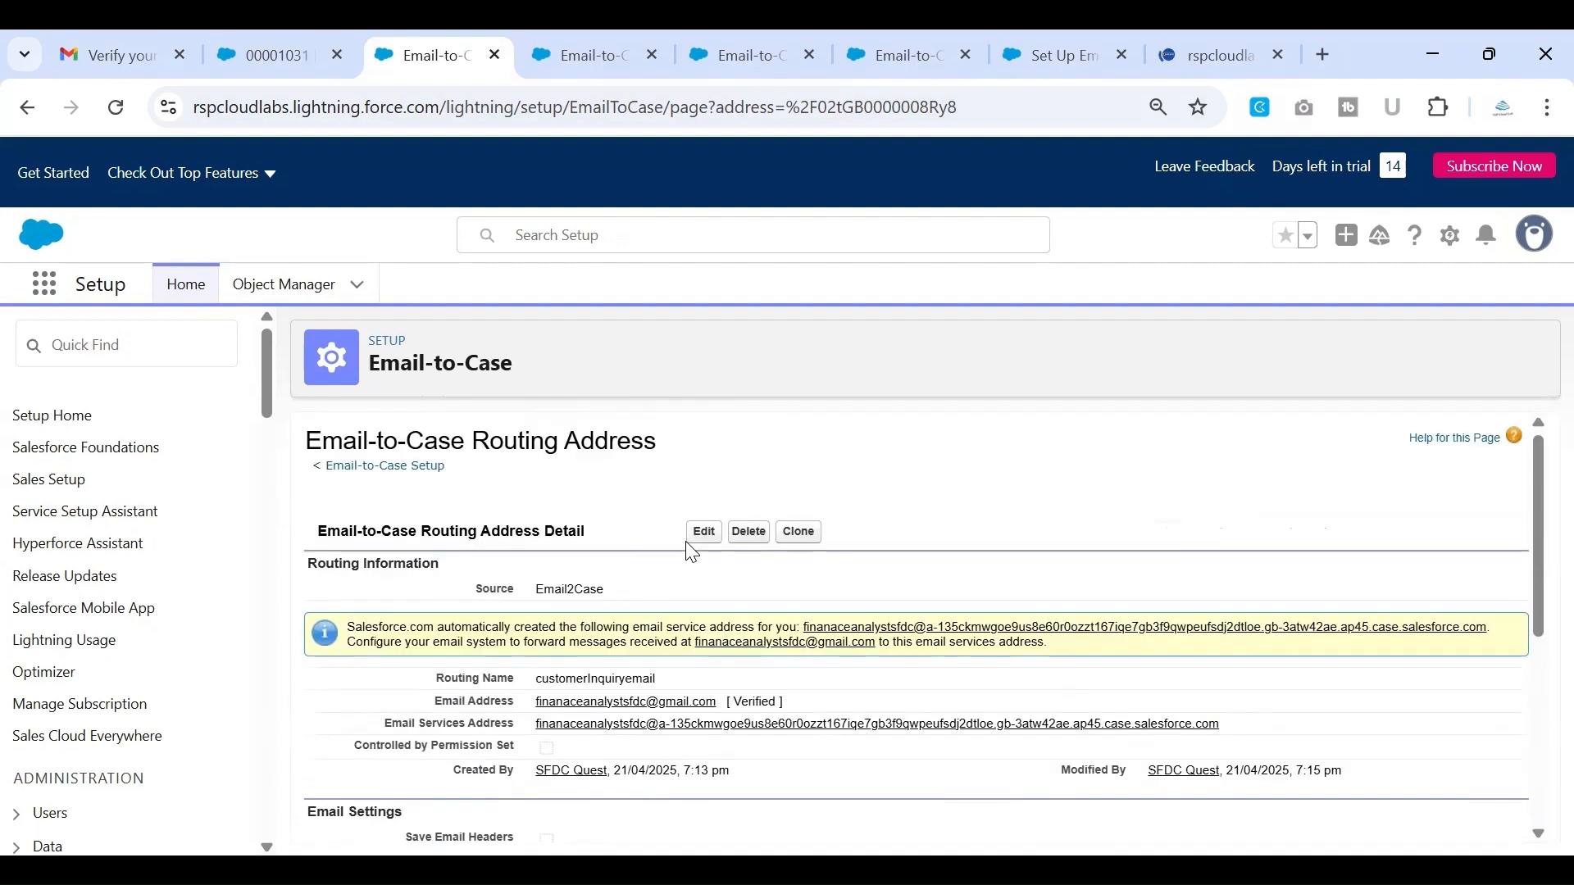
scroll(692, 554, down, 1)
drag(541, 627, 1247, 638)
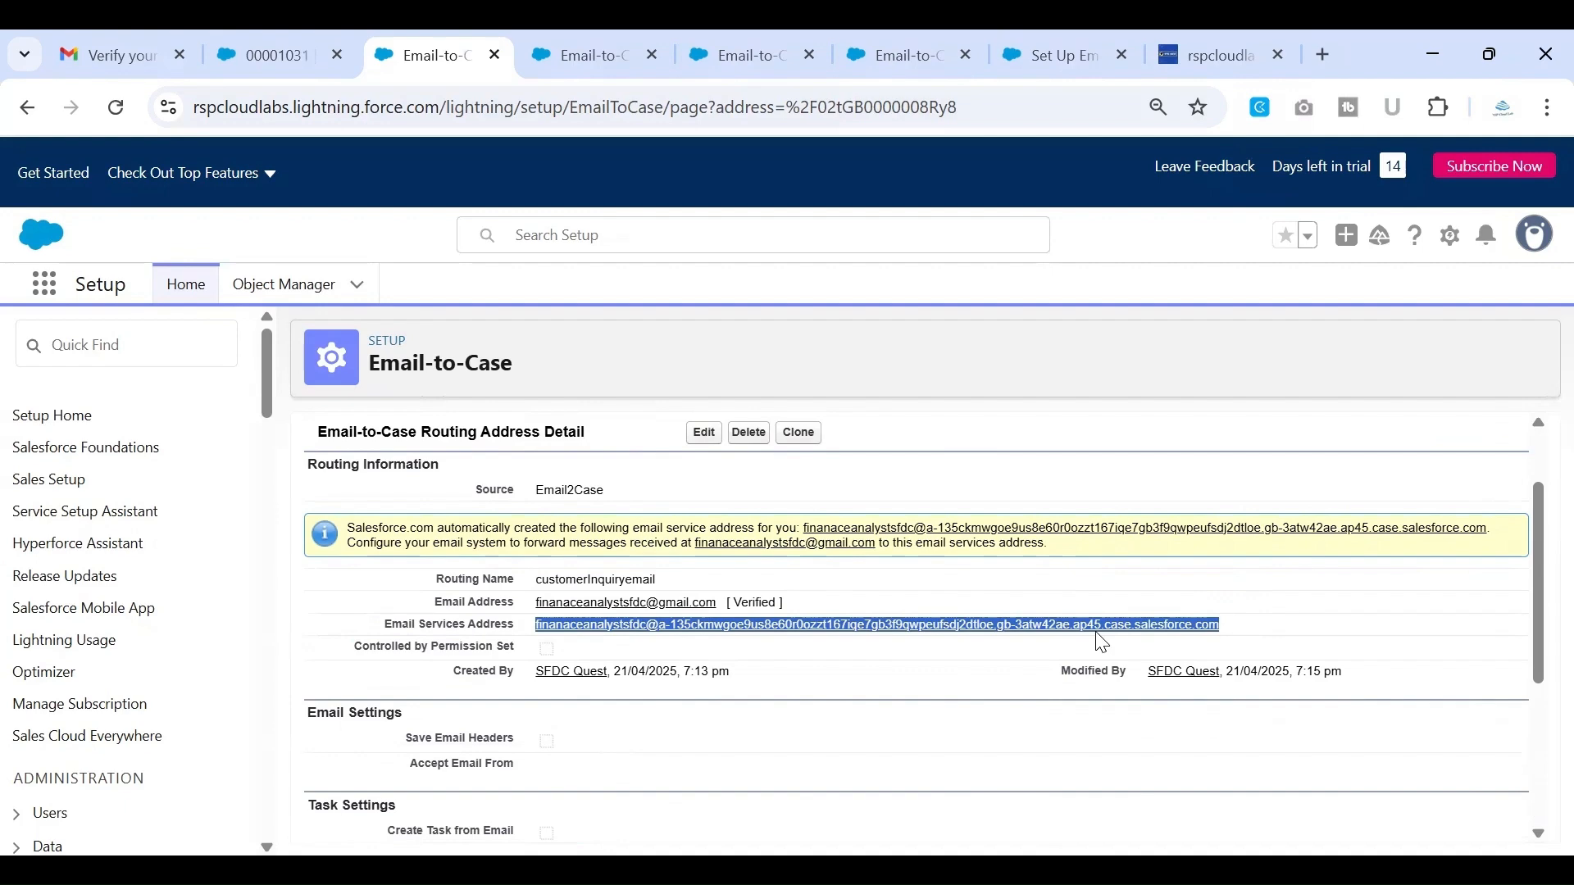
Open the company's online shop and examine the contact email in the page footer
click(1225, 58)
scroll(1059, 507, down, 15)
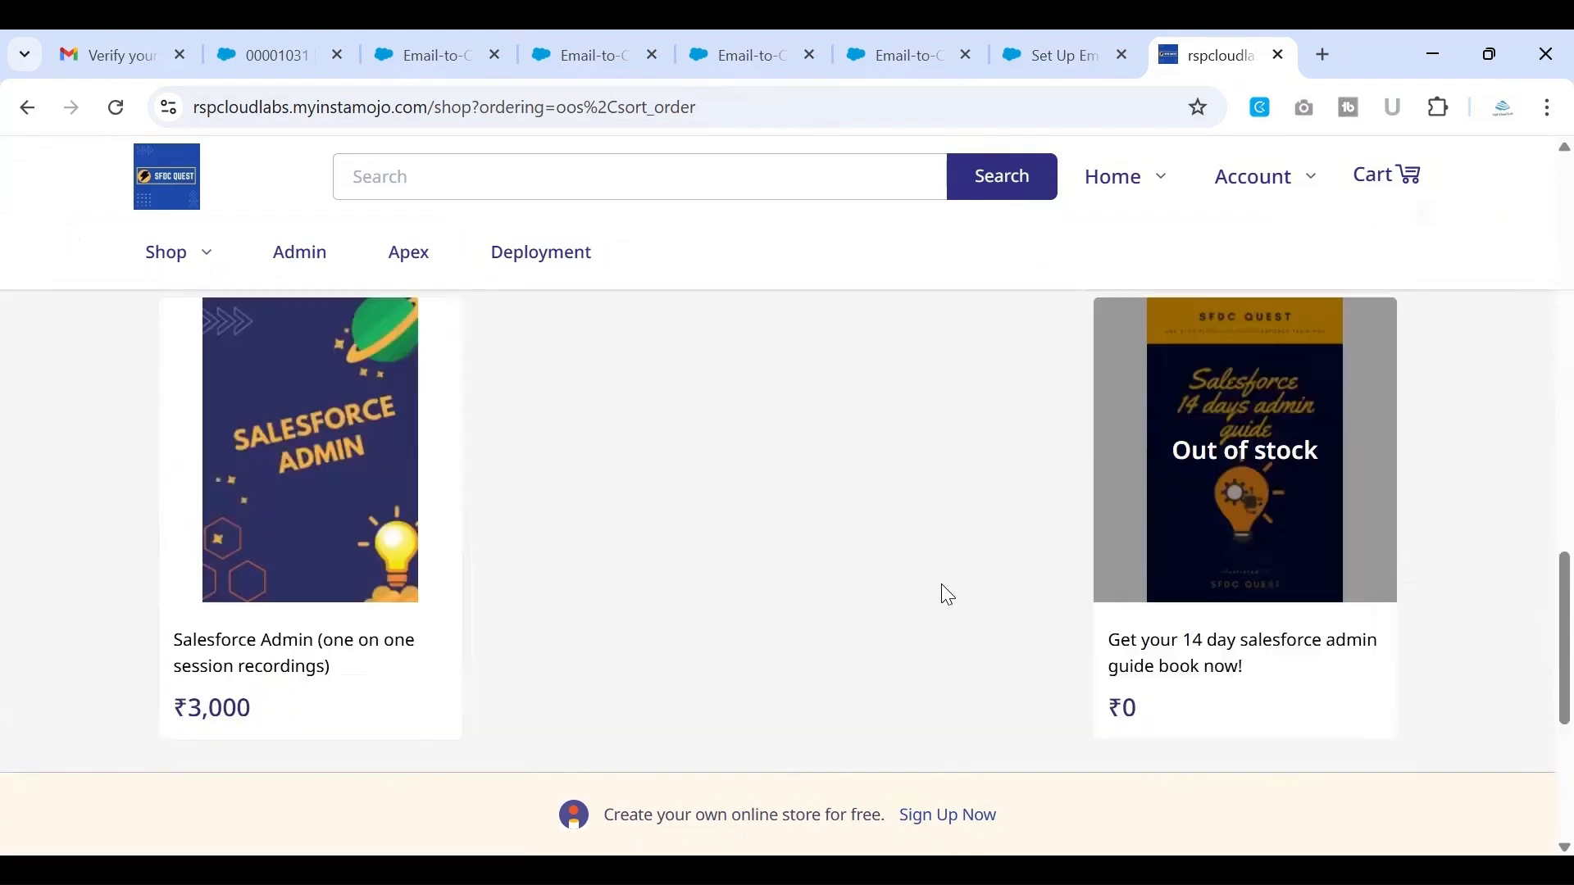
scroll(942, 593, down, 5)
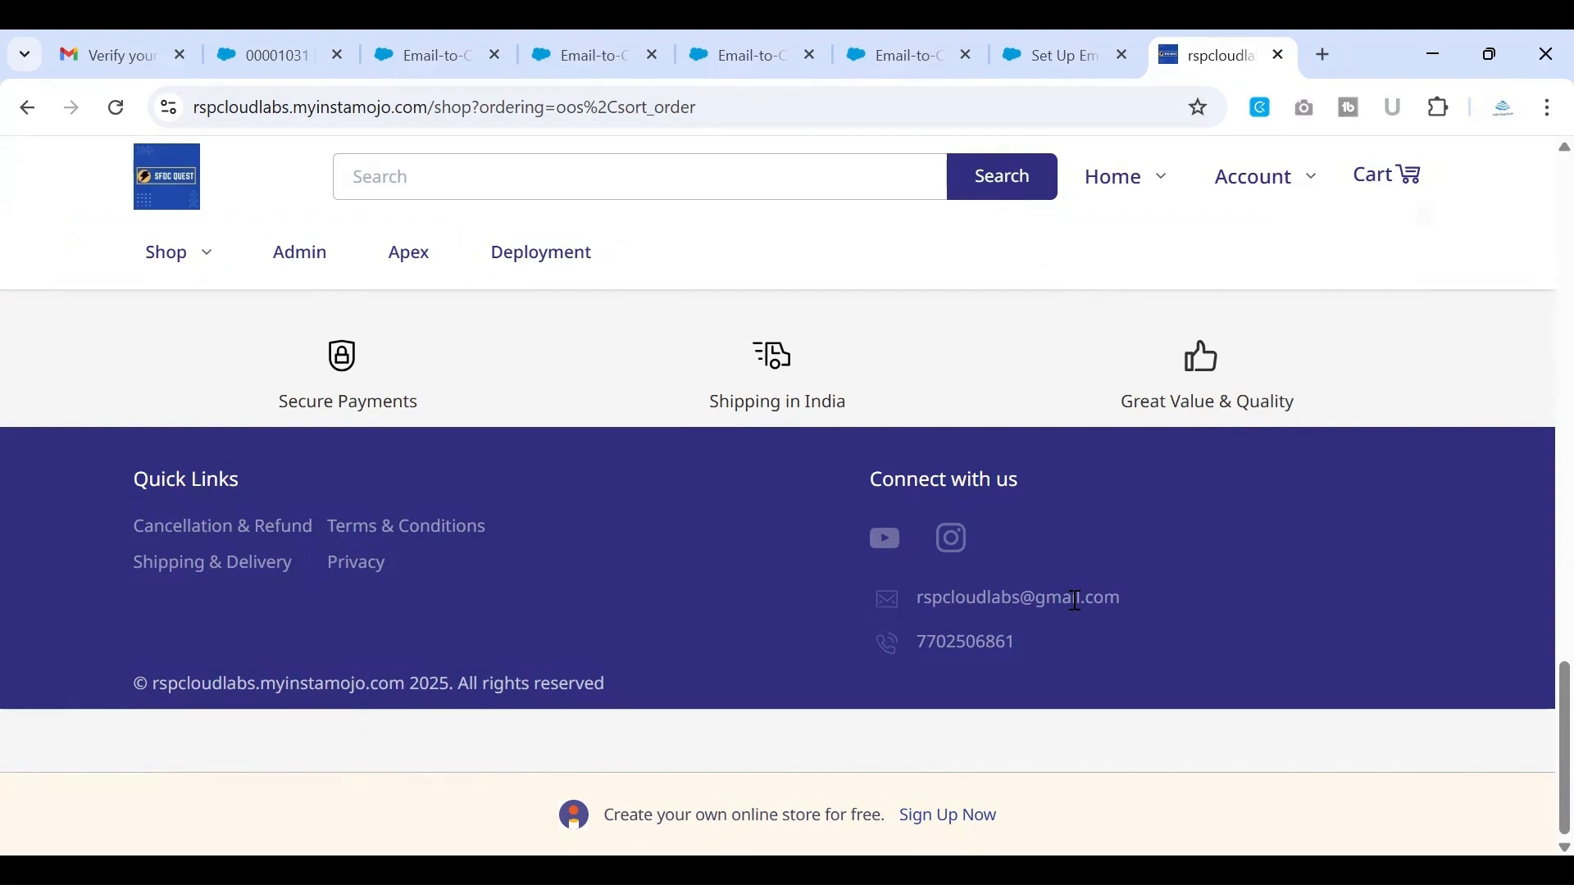
scroll(1076, 601, up, 1)
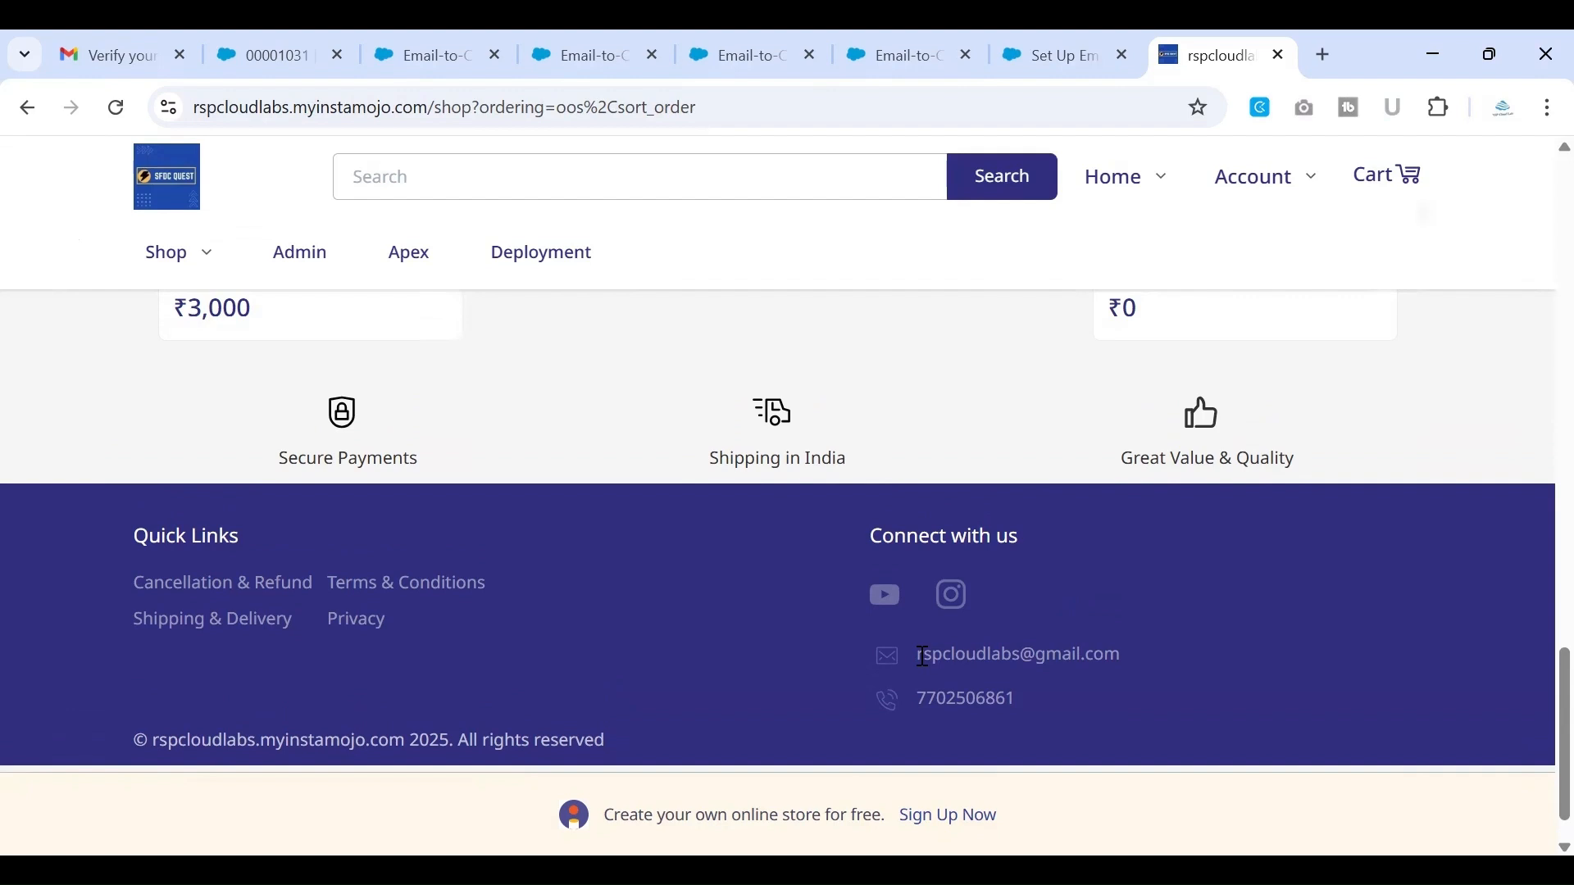
scroll(924, 657, up, 3)
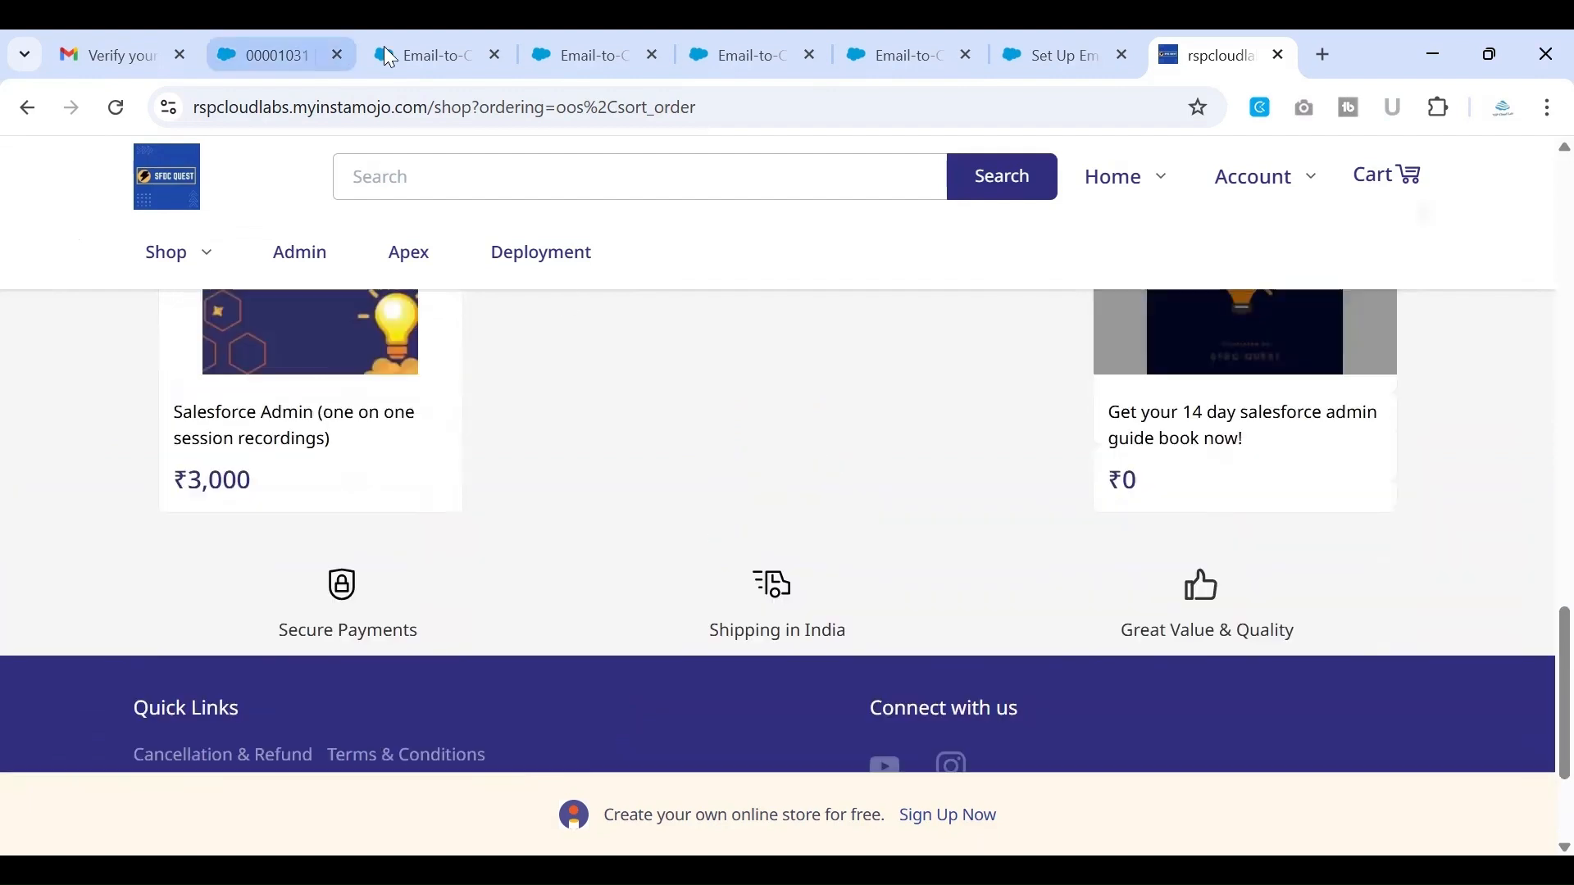
Revisit the routing address details, switch to the business Gmail mailbox, and check which Google account is signed in
click(387, 51)
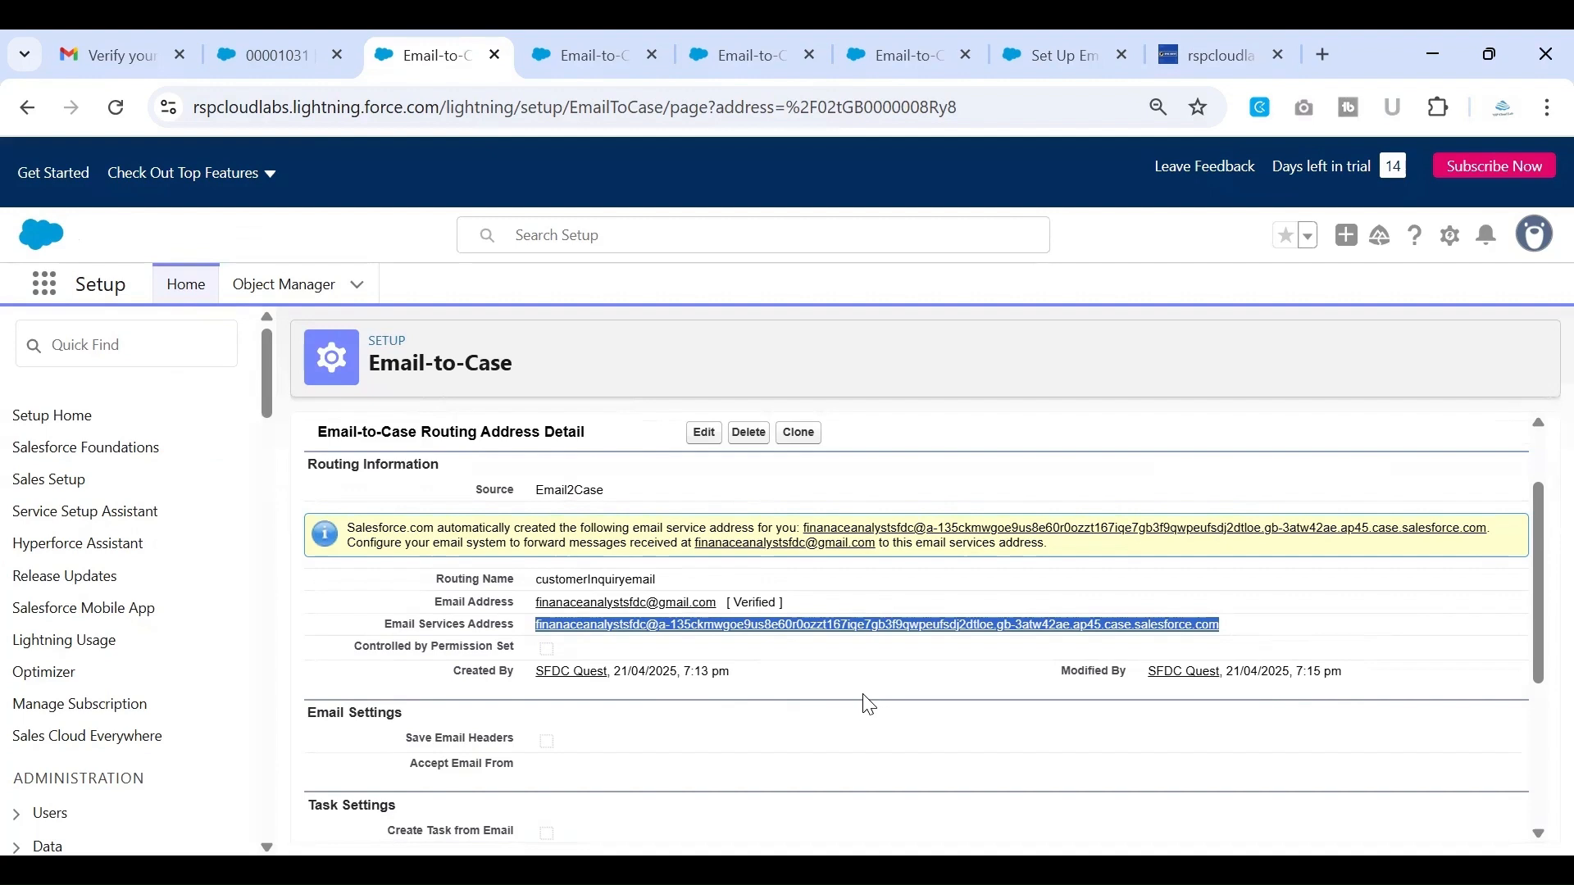
key(alt+Tab)
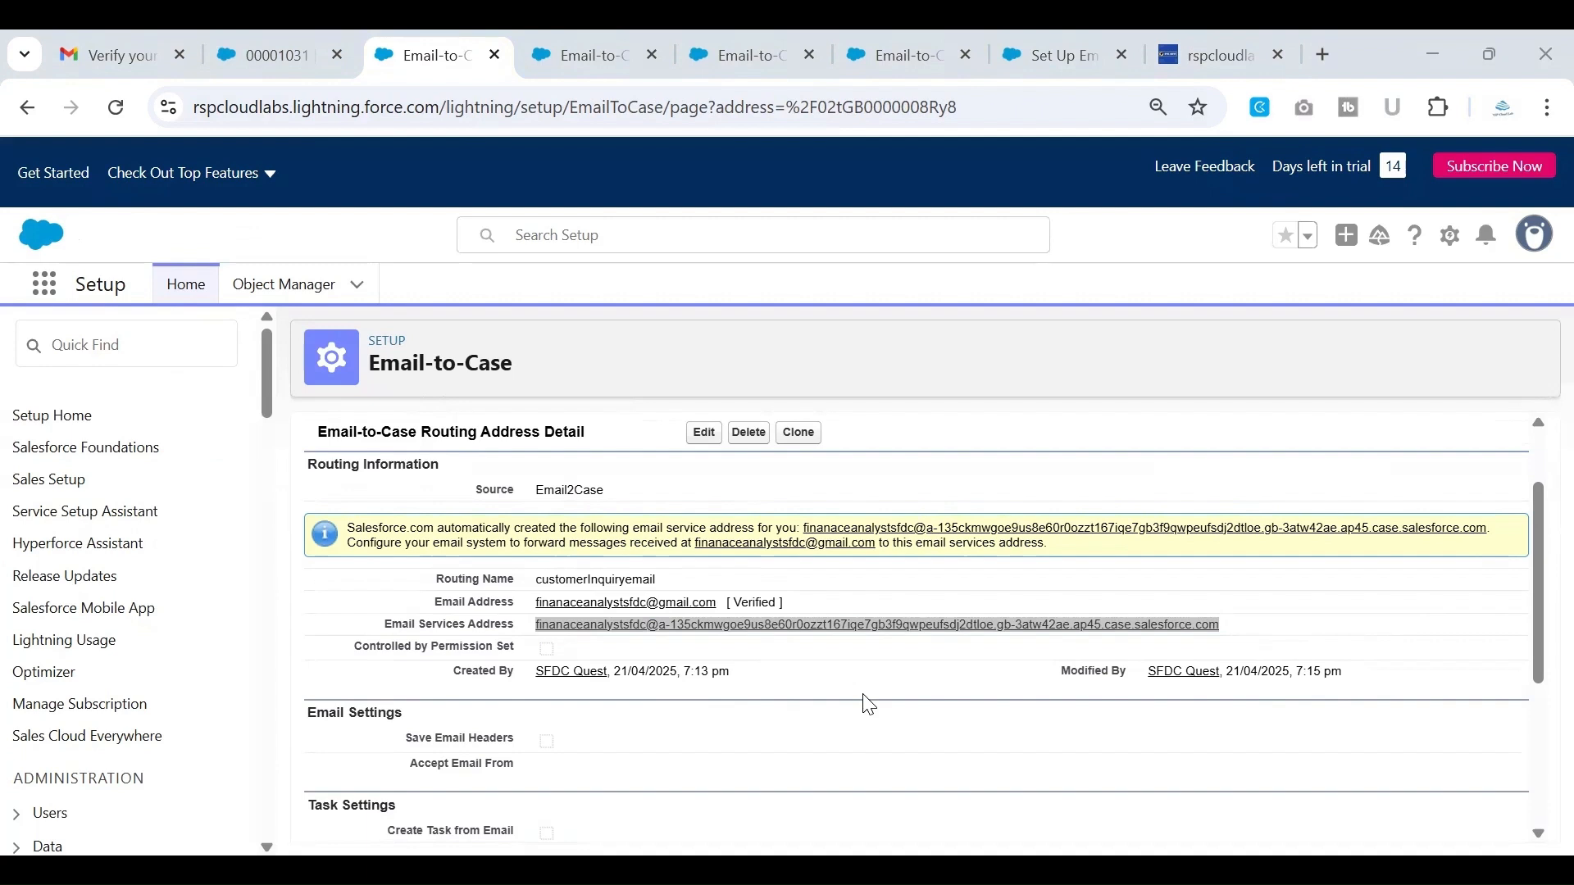
key(alt+Tab)
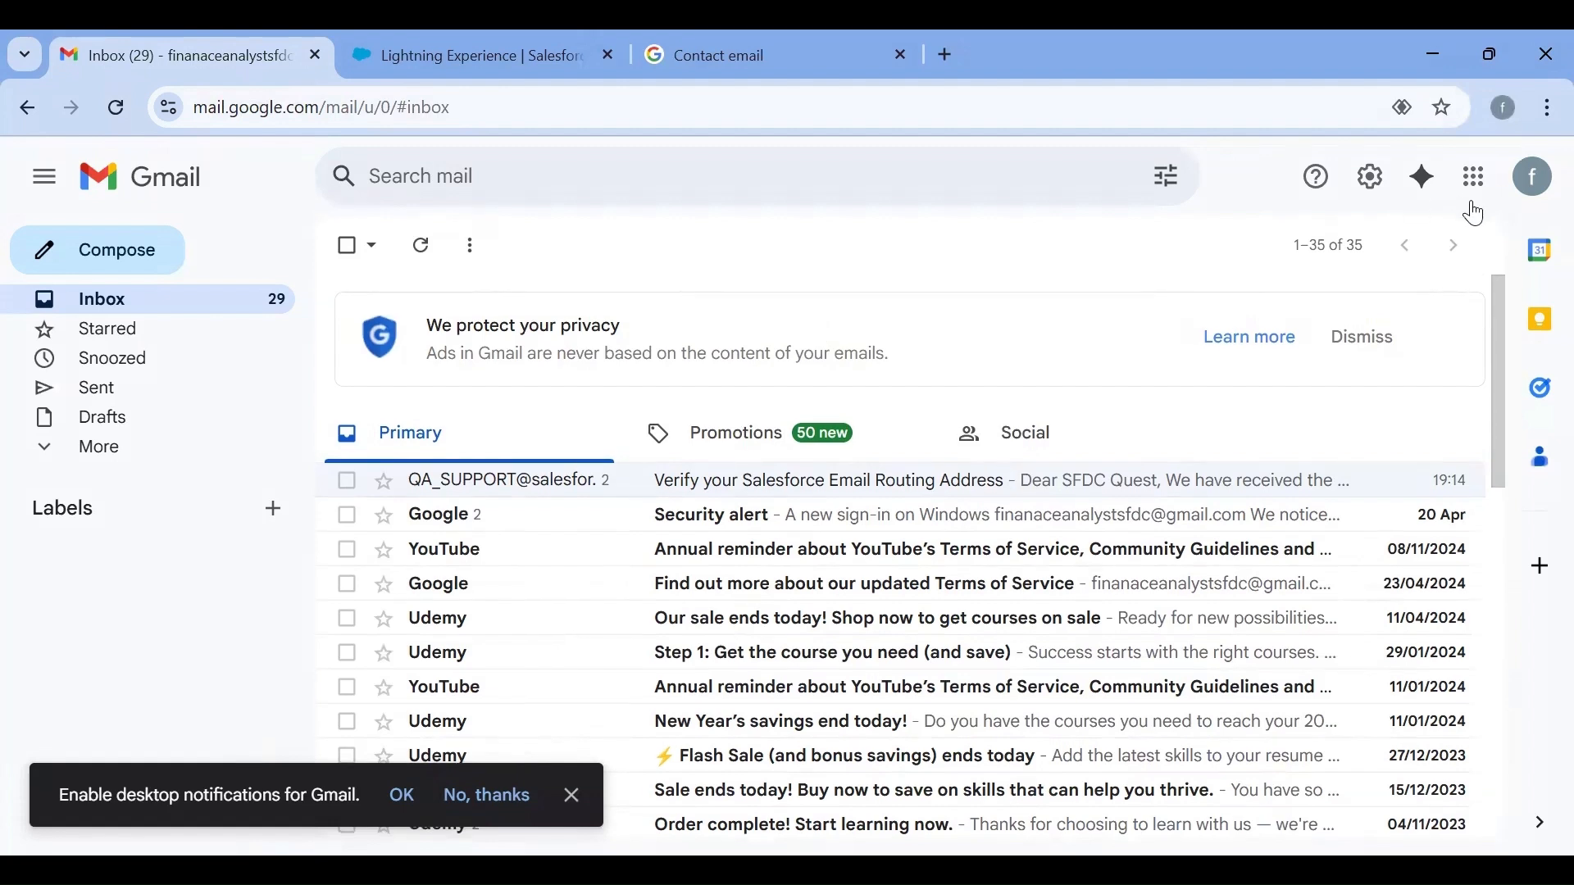
click(1524, 190)
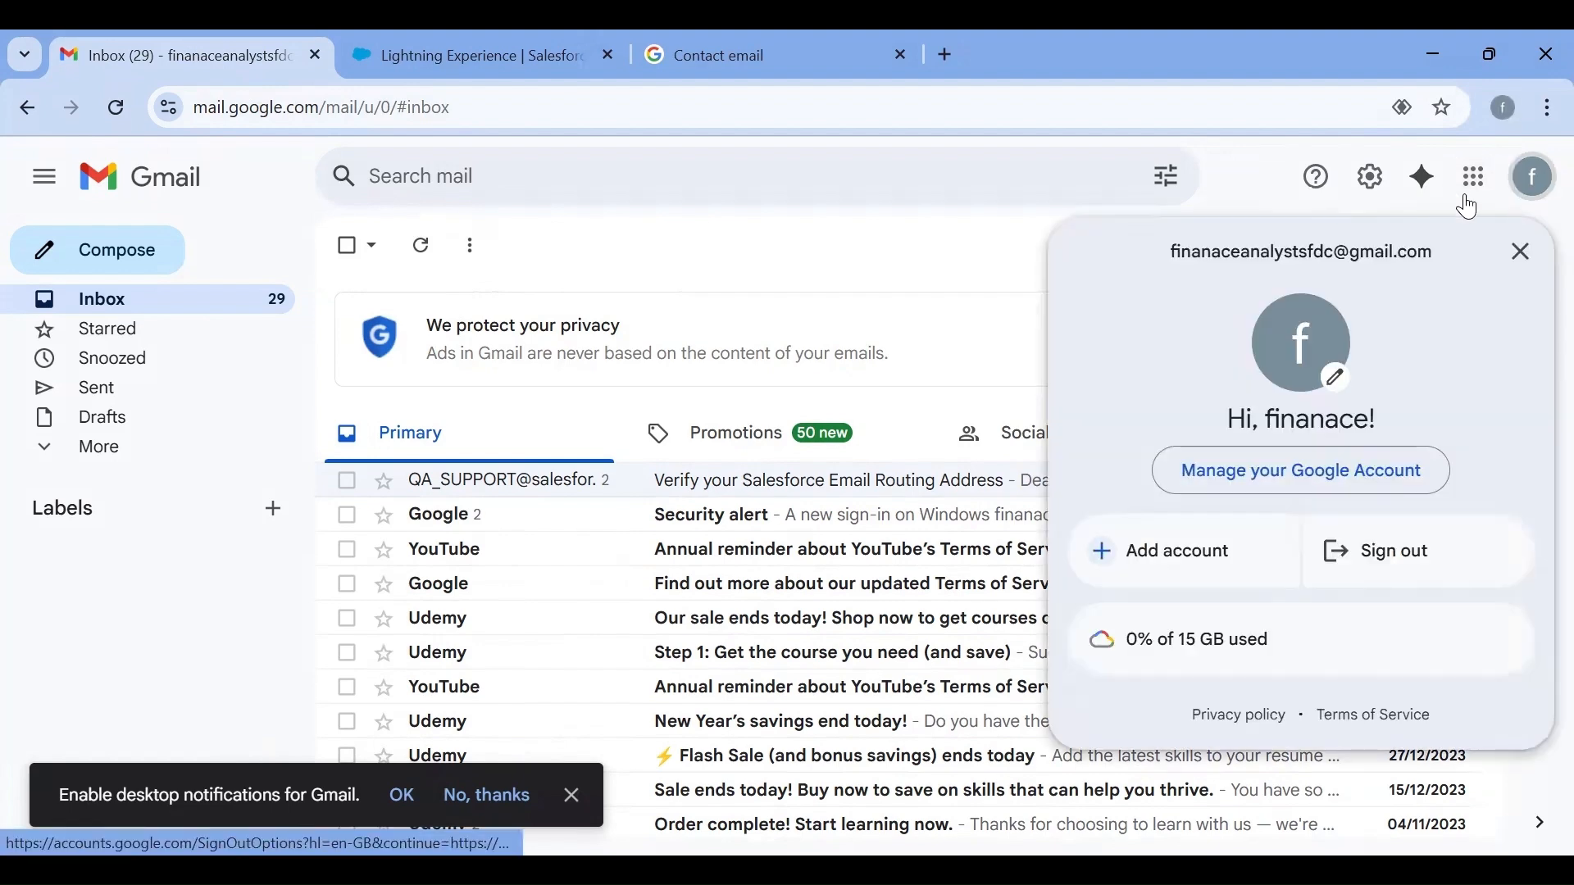
Close the account details and open Gmail's full settings at Forwarding and POP/IMAP
click(992, 322)
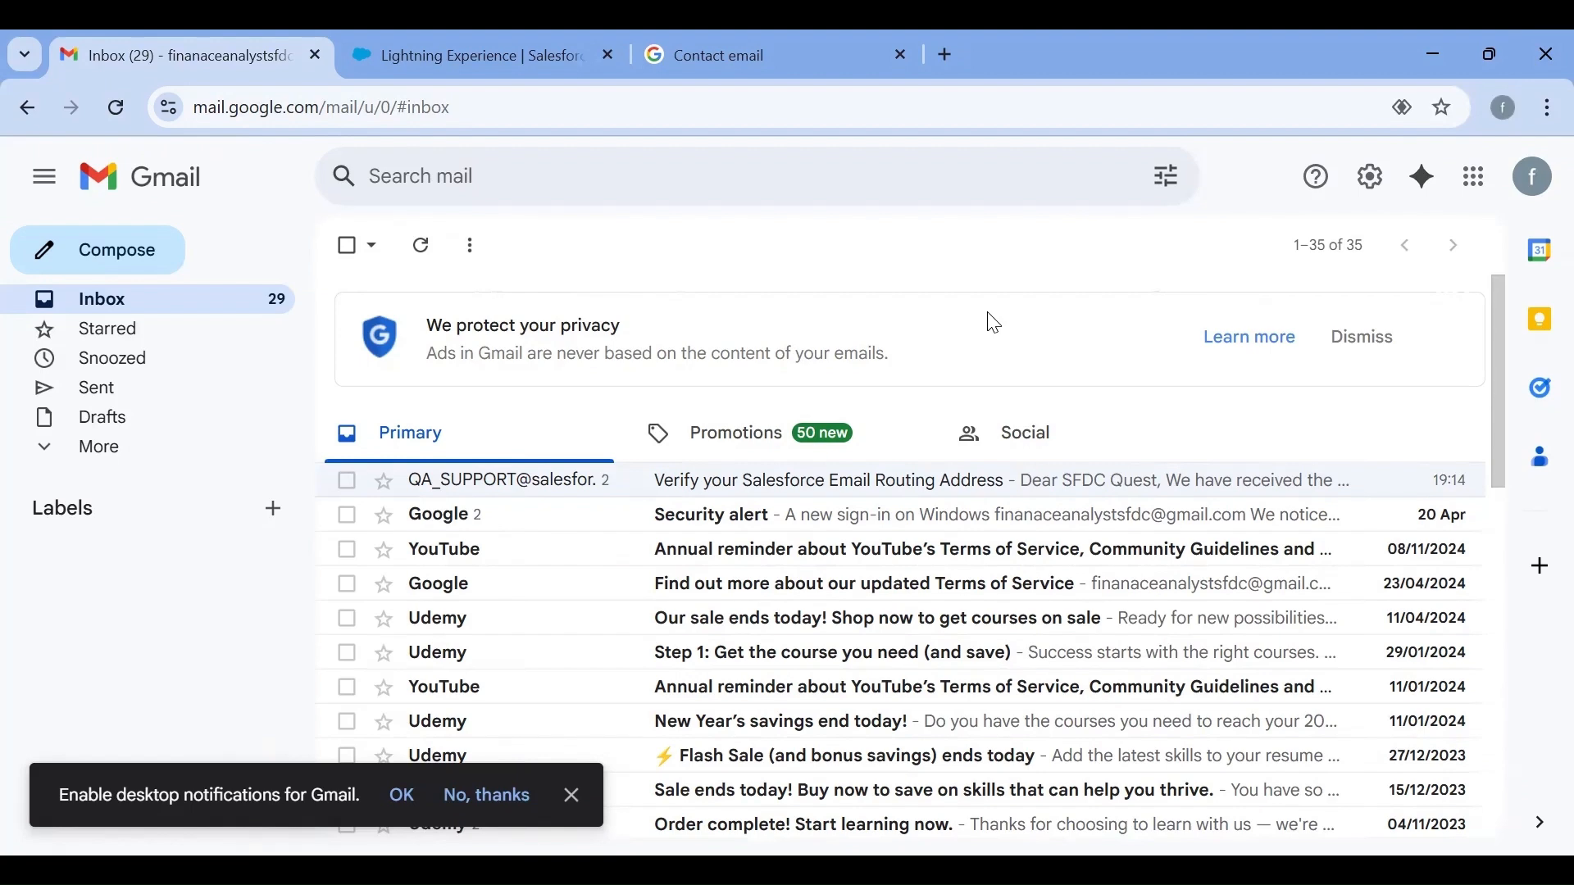
scroll(994, 324, down, 1)
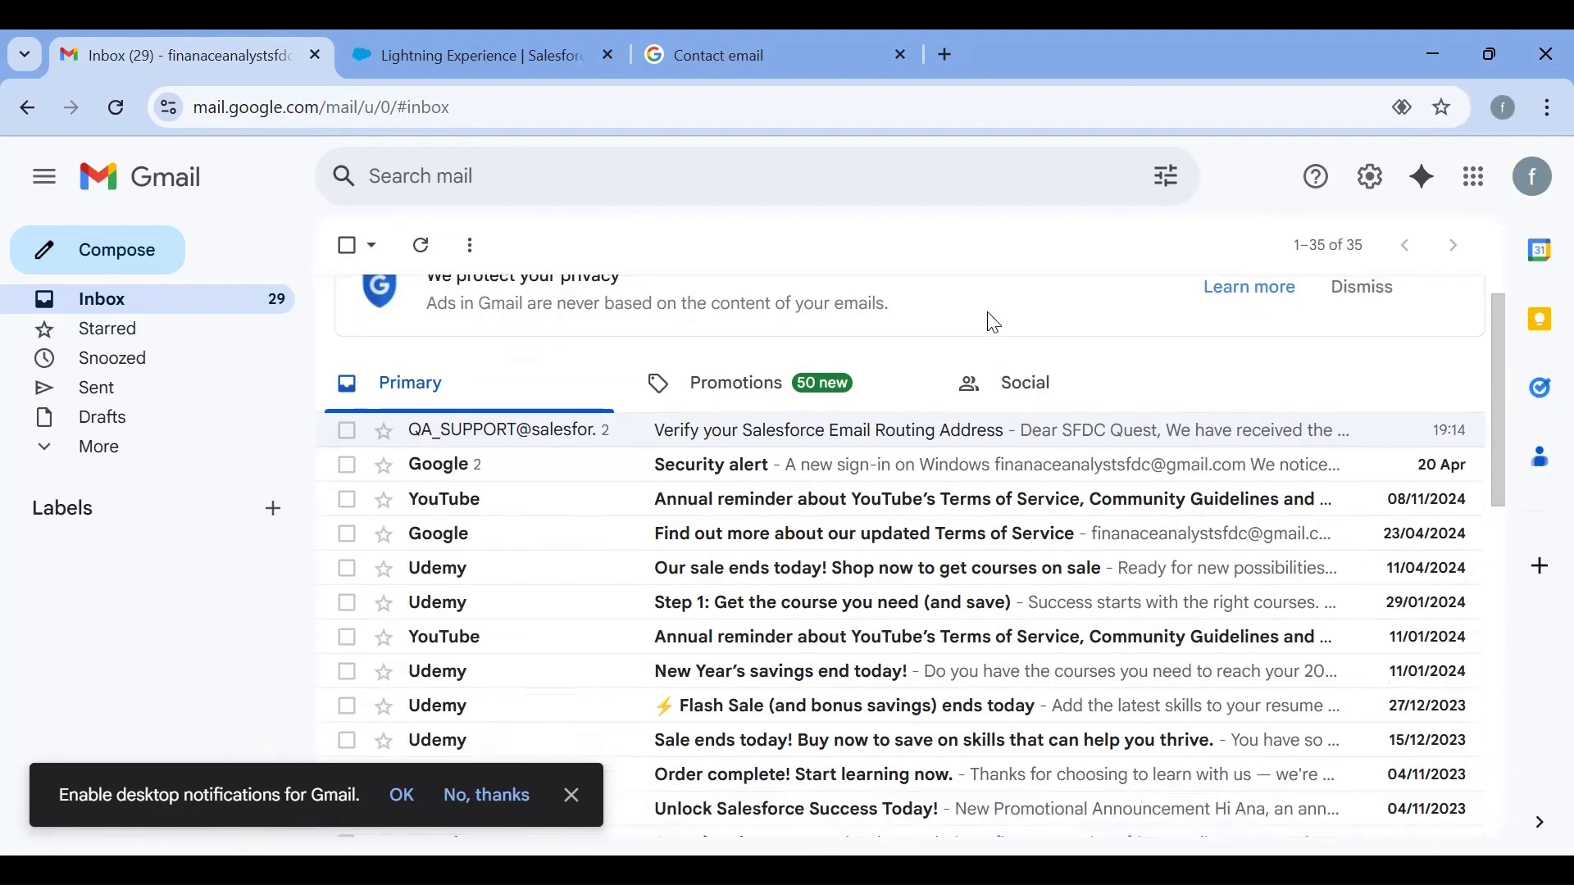
scroll(994, 323, up, 1)
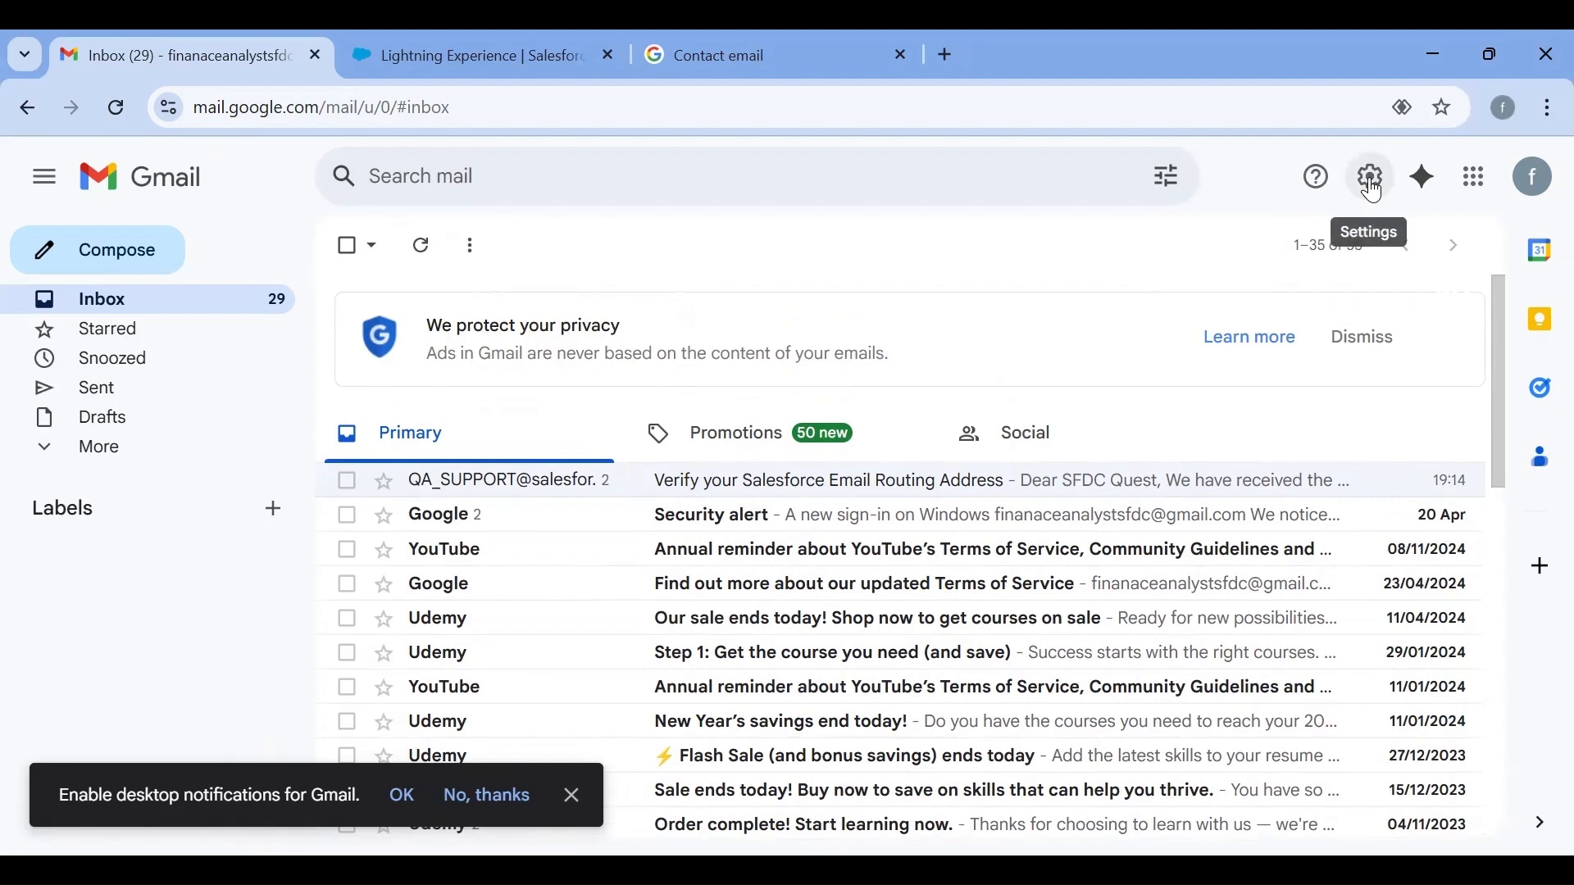
click(1376, 191)
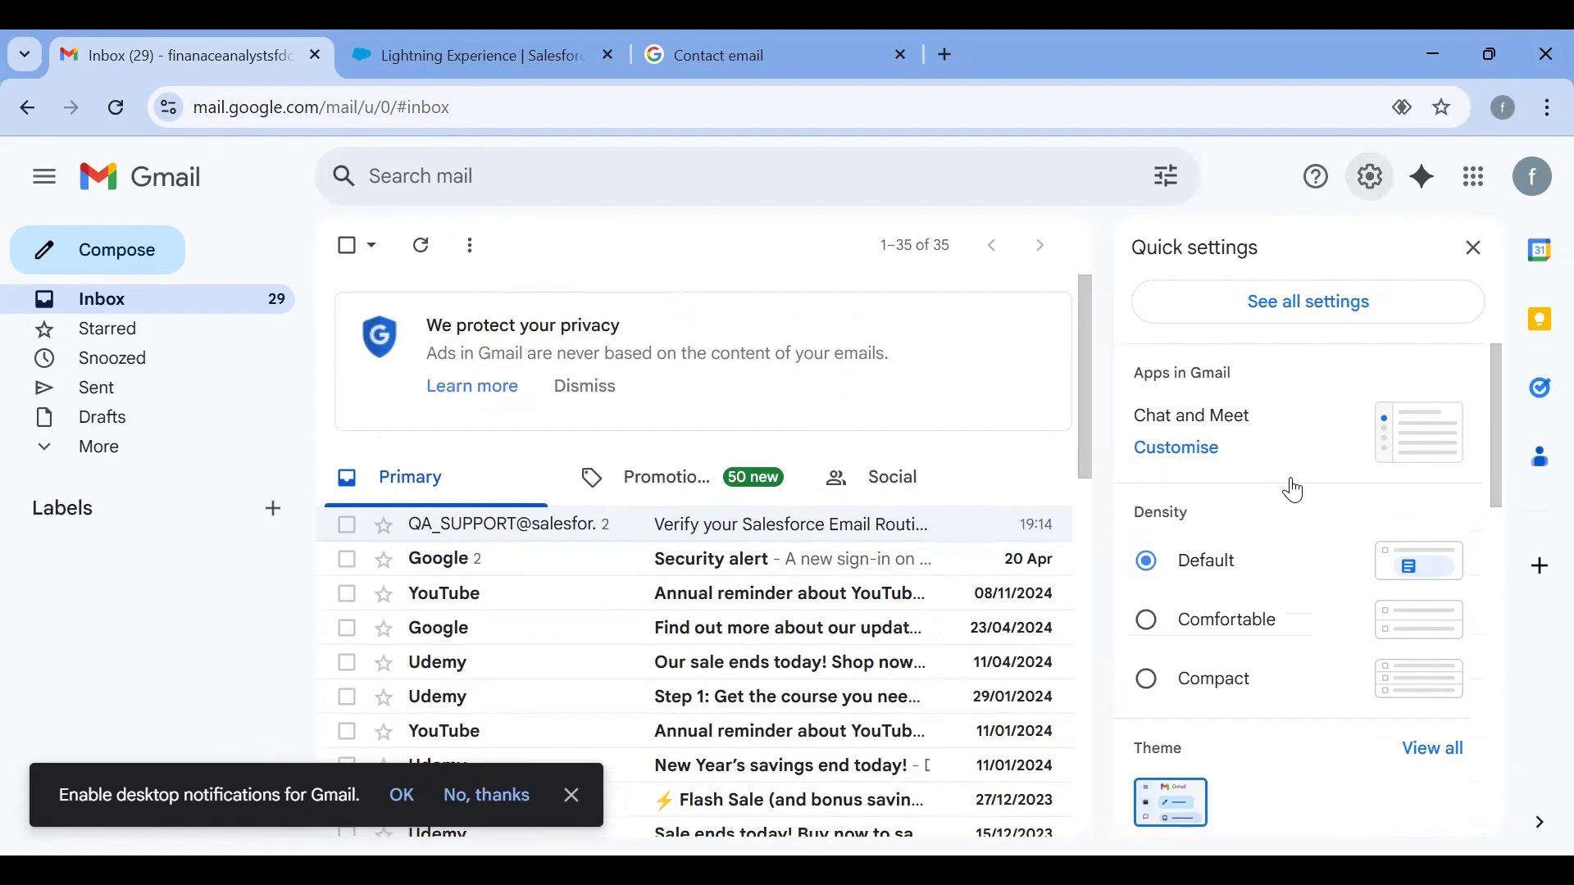
scroll(1263, 558, down, 4)
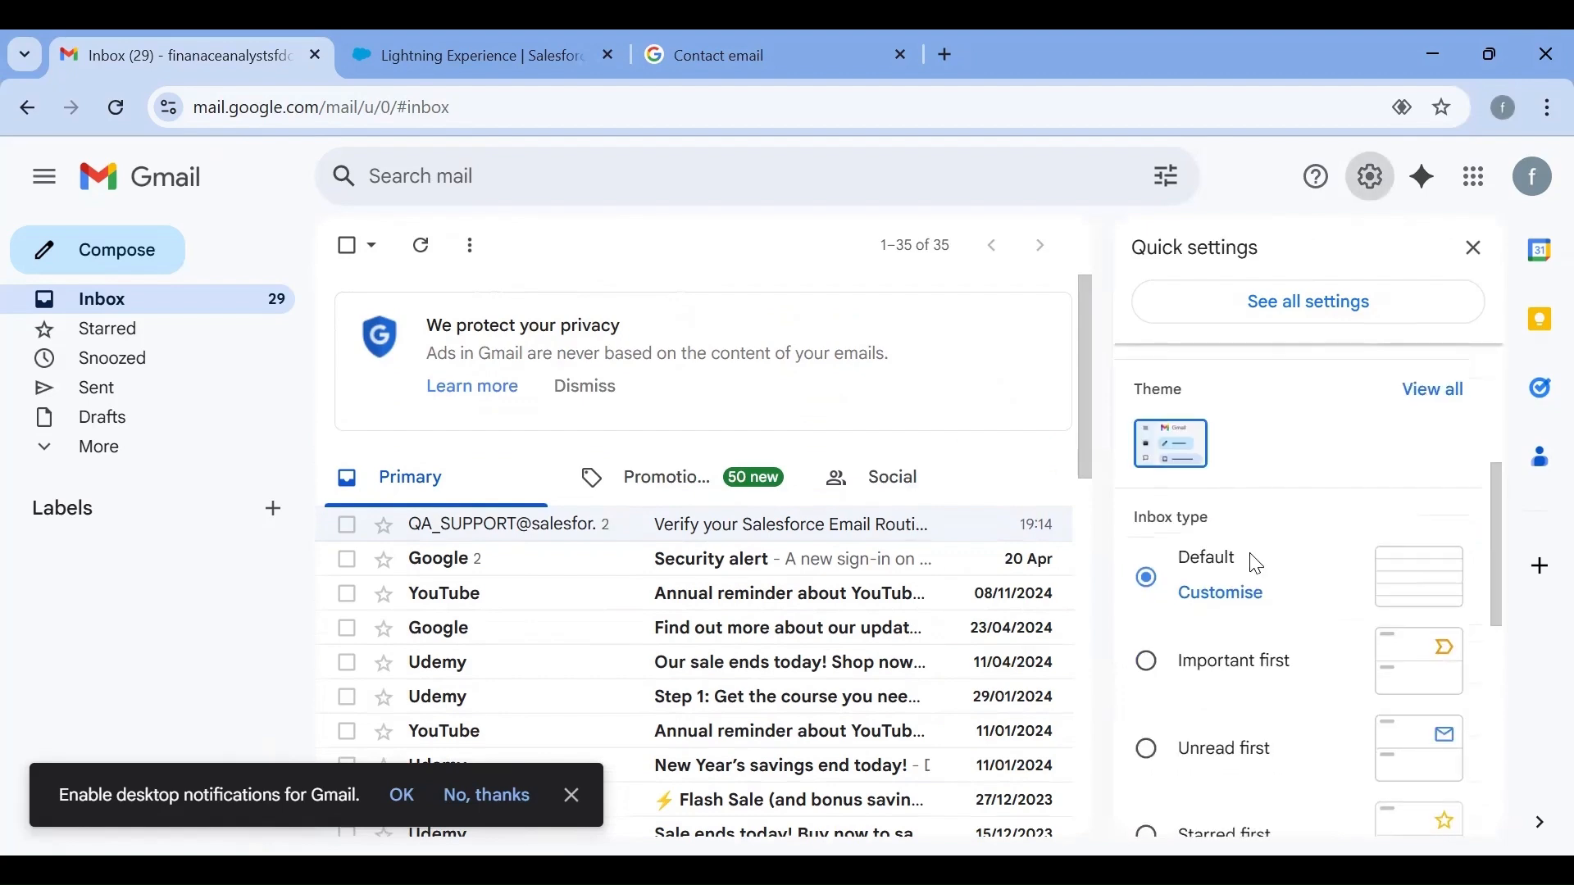
click(1252, 315)
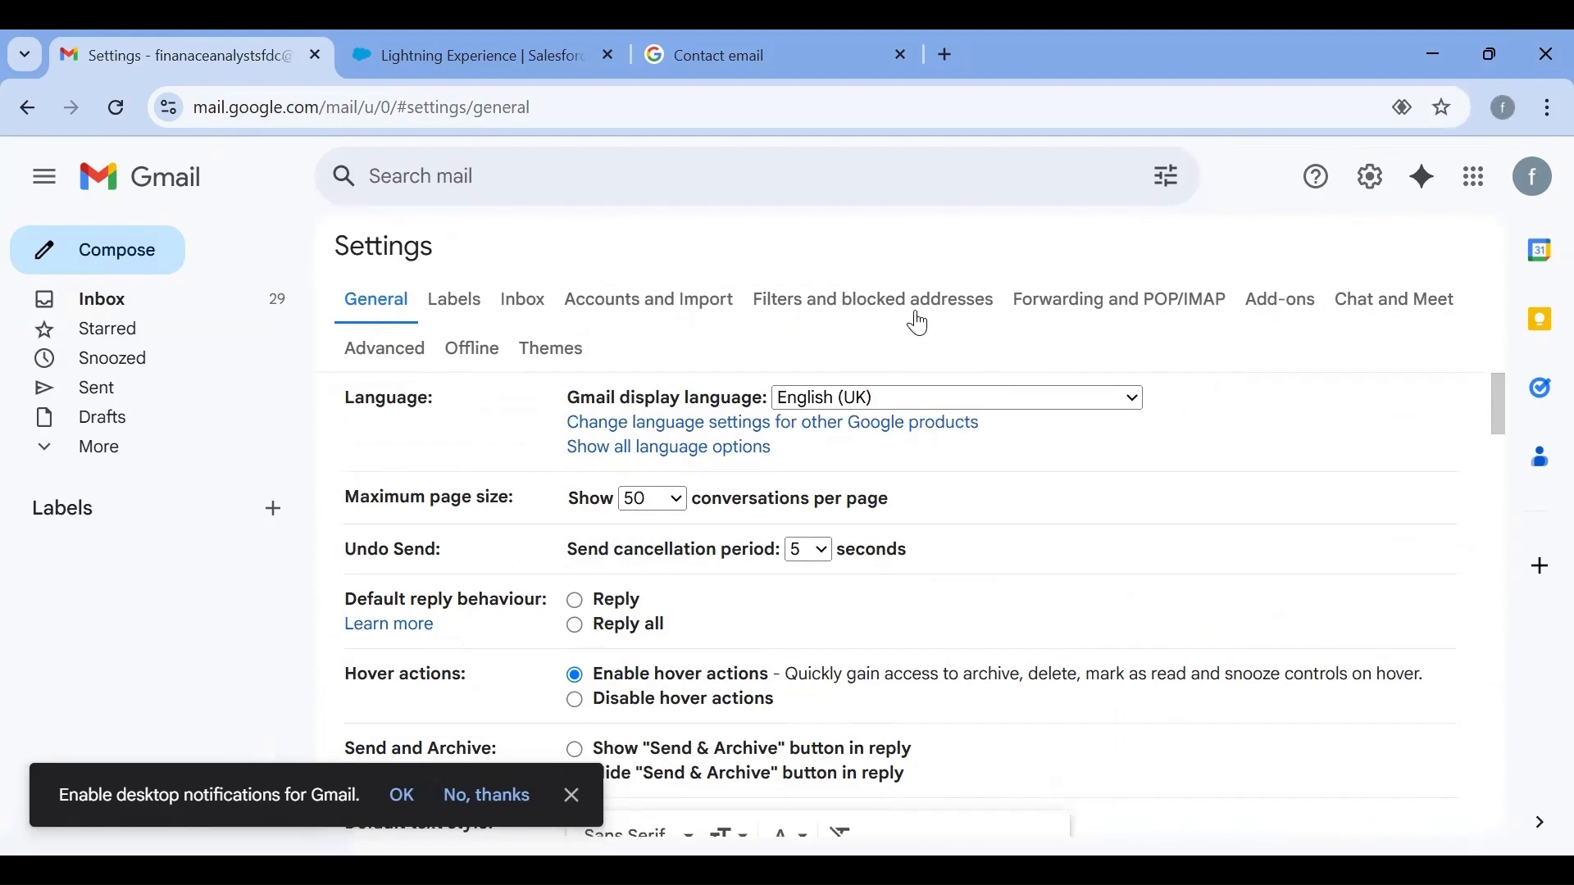
click(1035, 316)
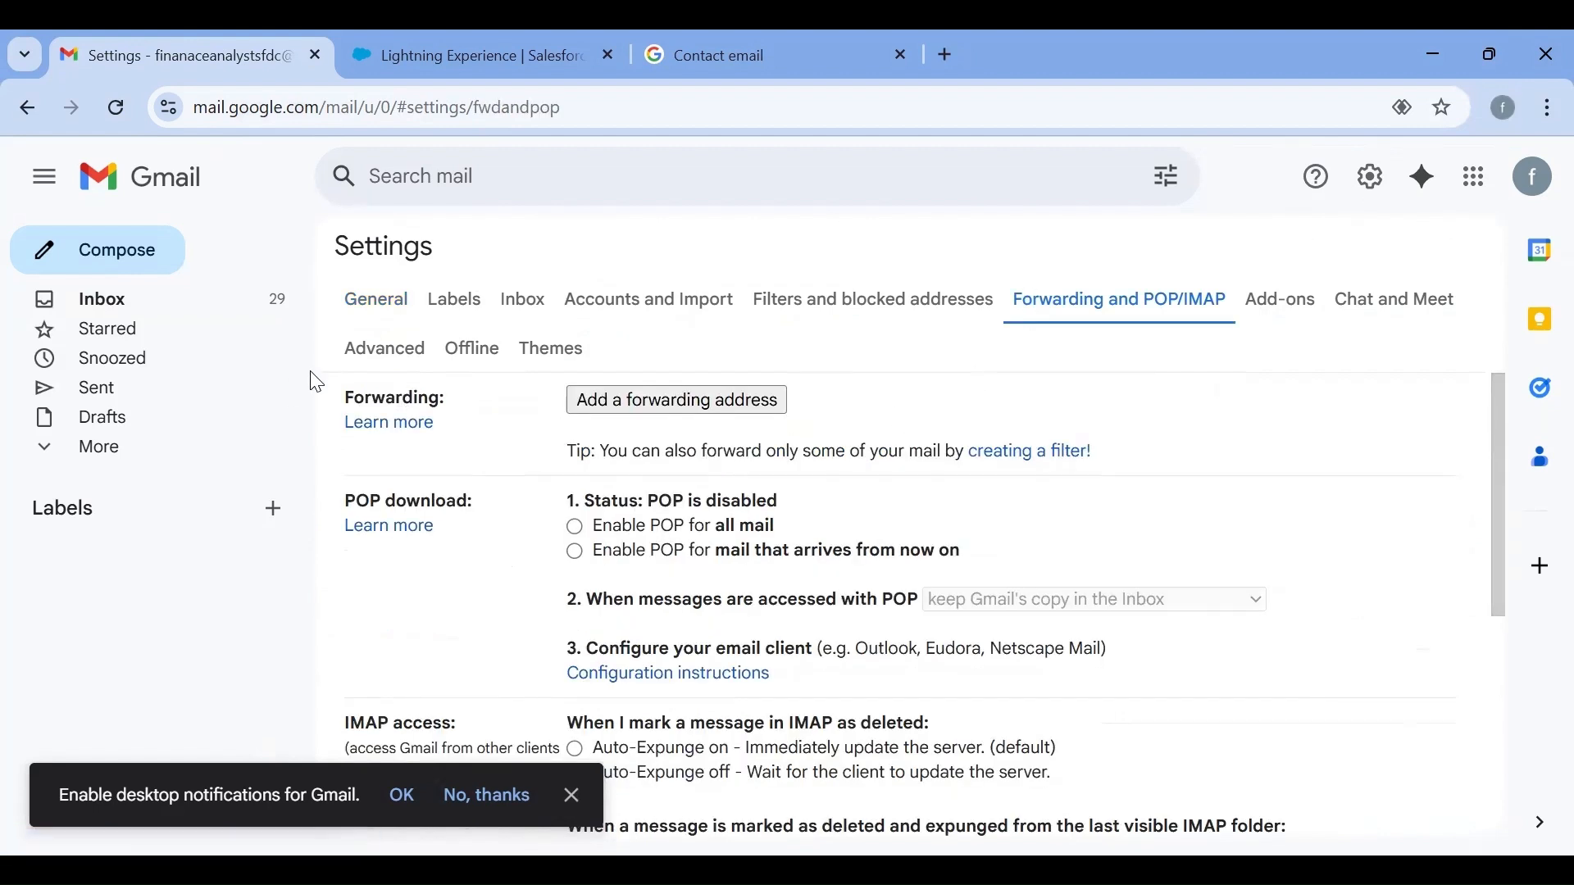
Add the Salesforce Email Services Address as a forwarding address and send its confirmation link
click(623, 400)
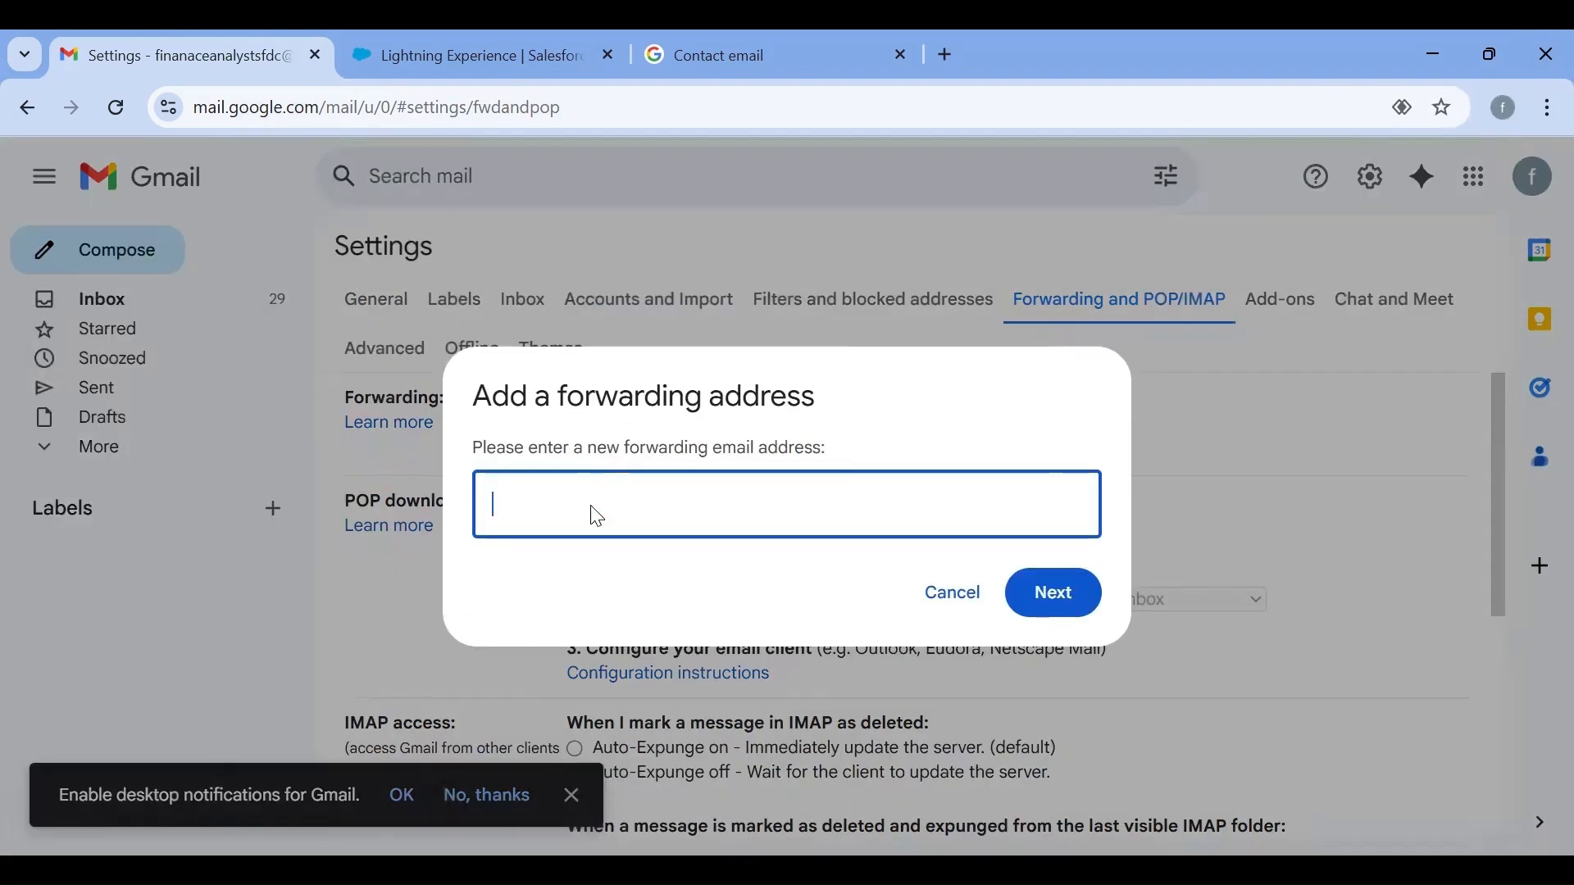
key(ctrl+v)
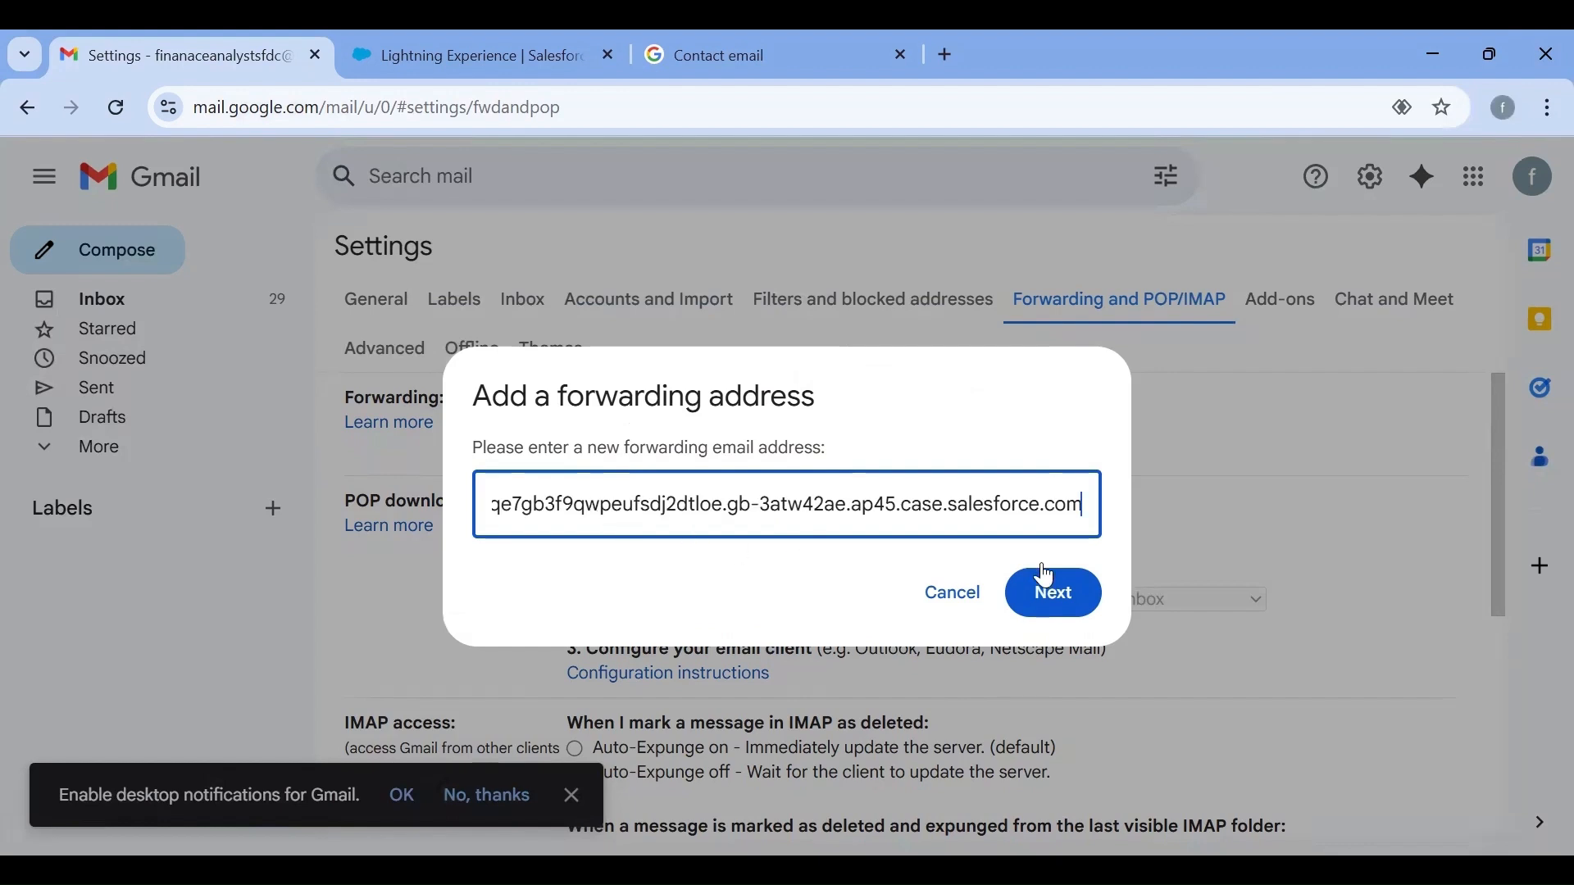
click(1053, 594)
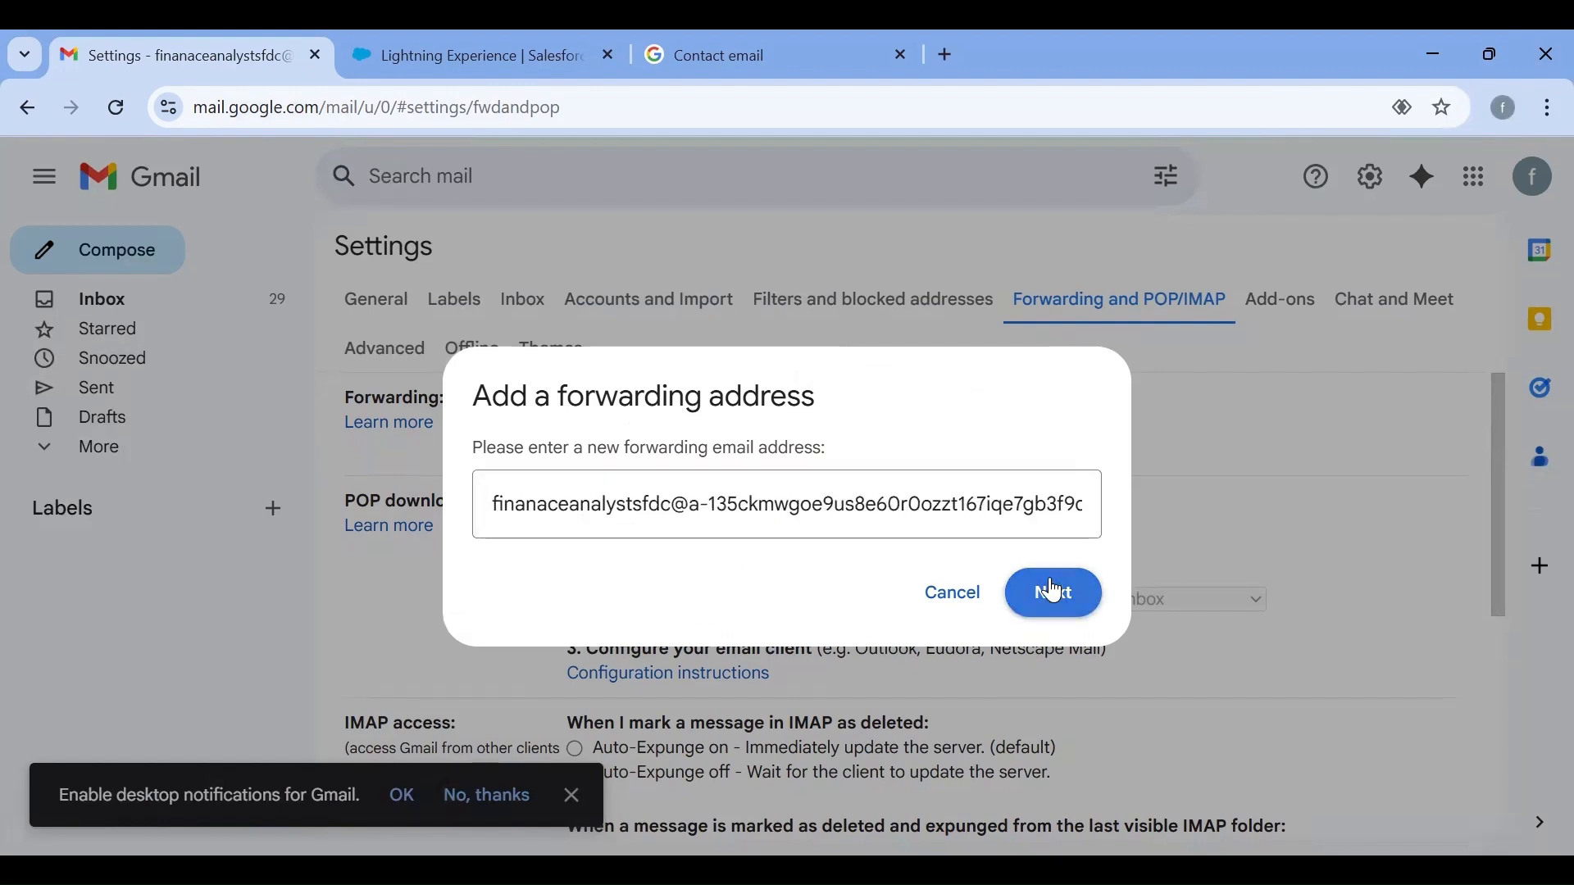
click(1055, 592)
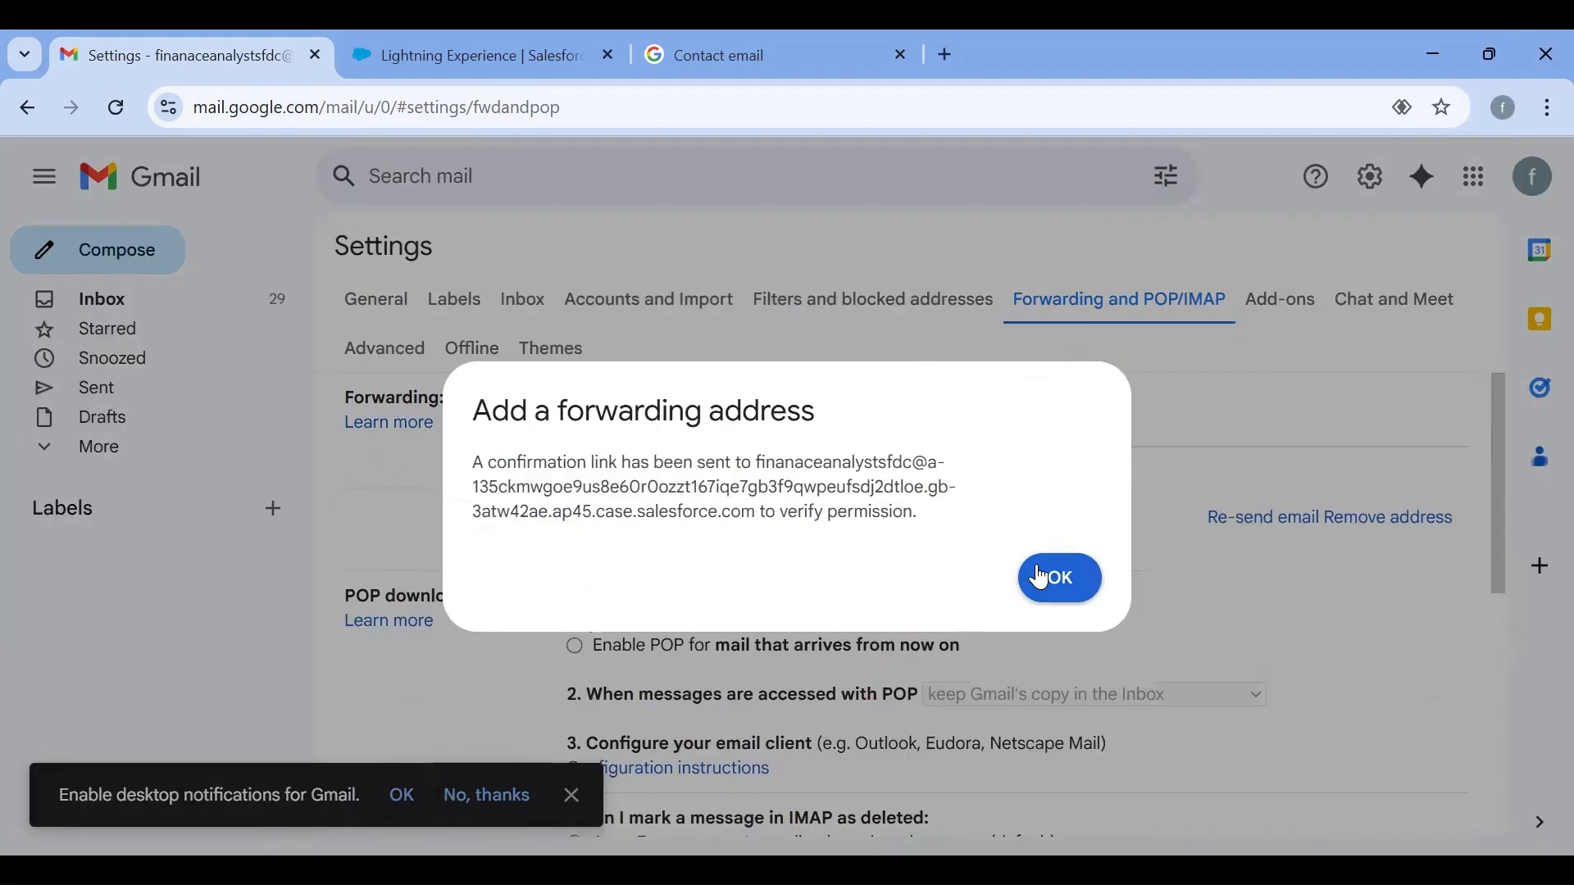
click(1051, 576)
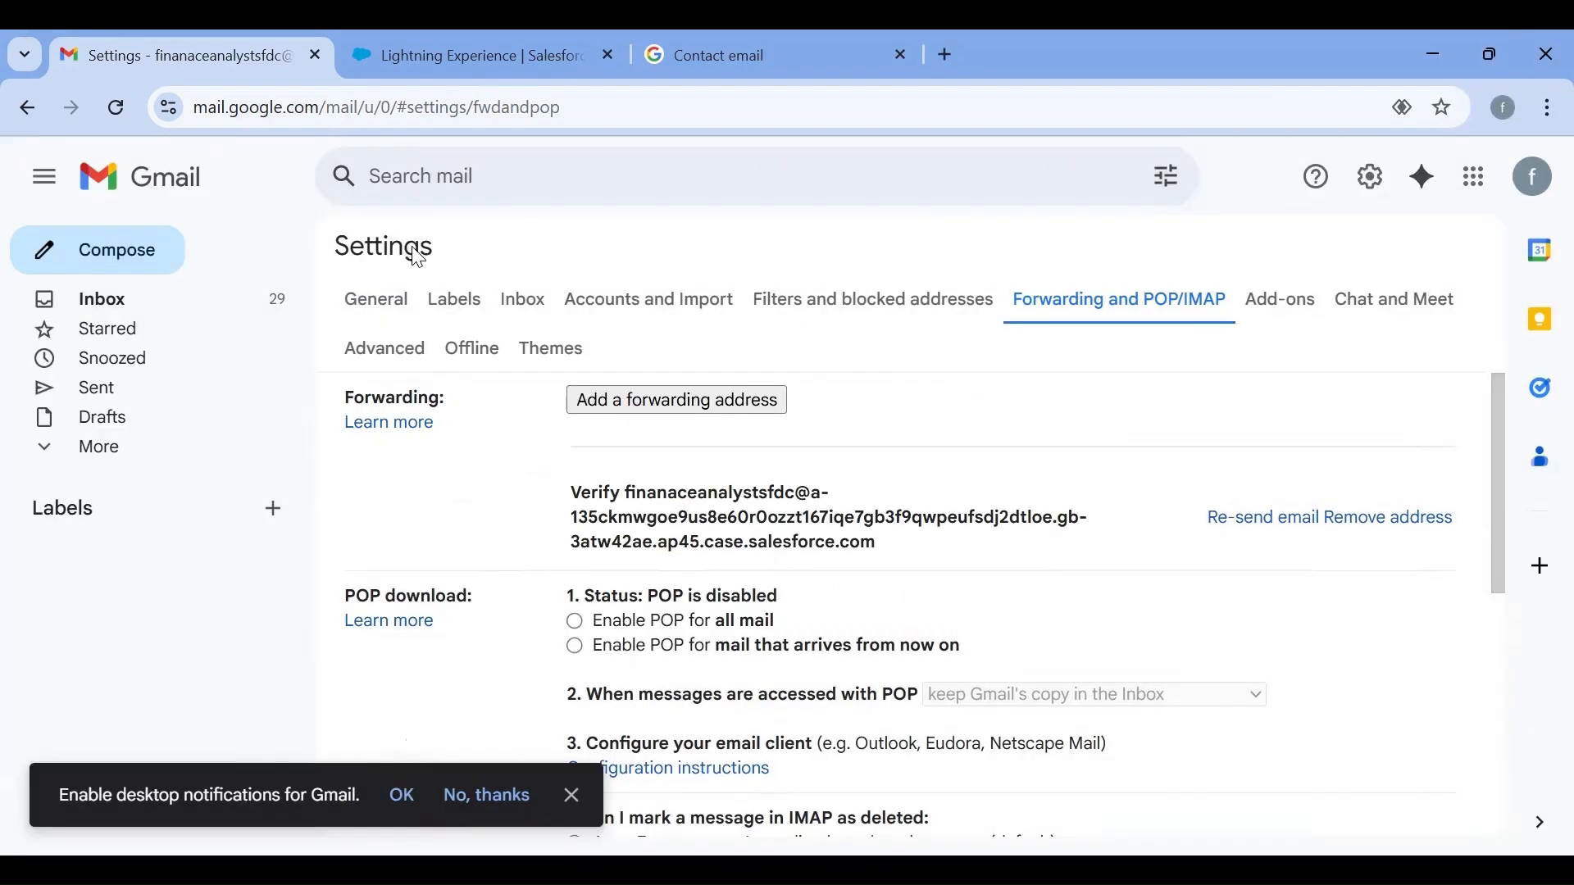
Check the signed-in Gmail account's address, and highlight the forwarding address awaiting verification
click(1537, 187)
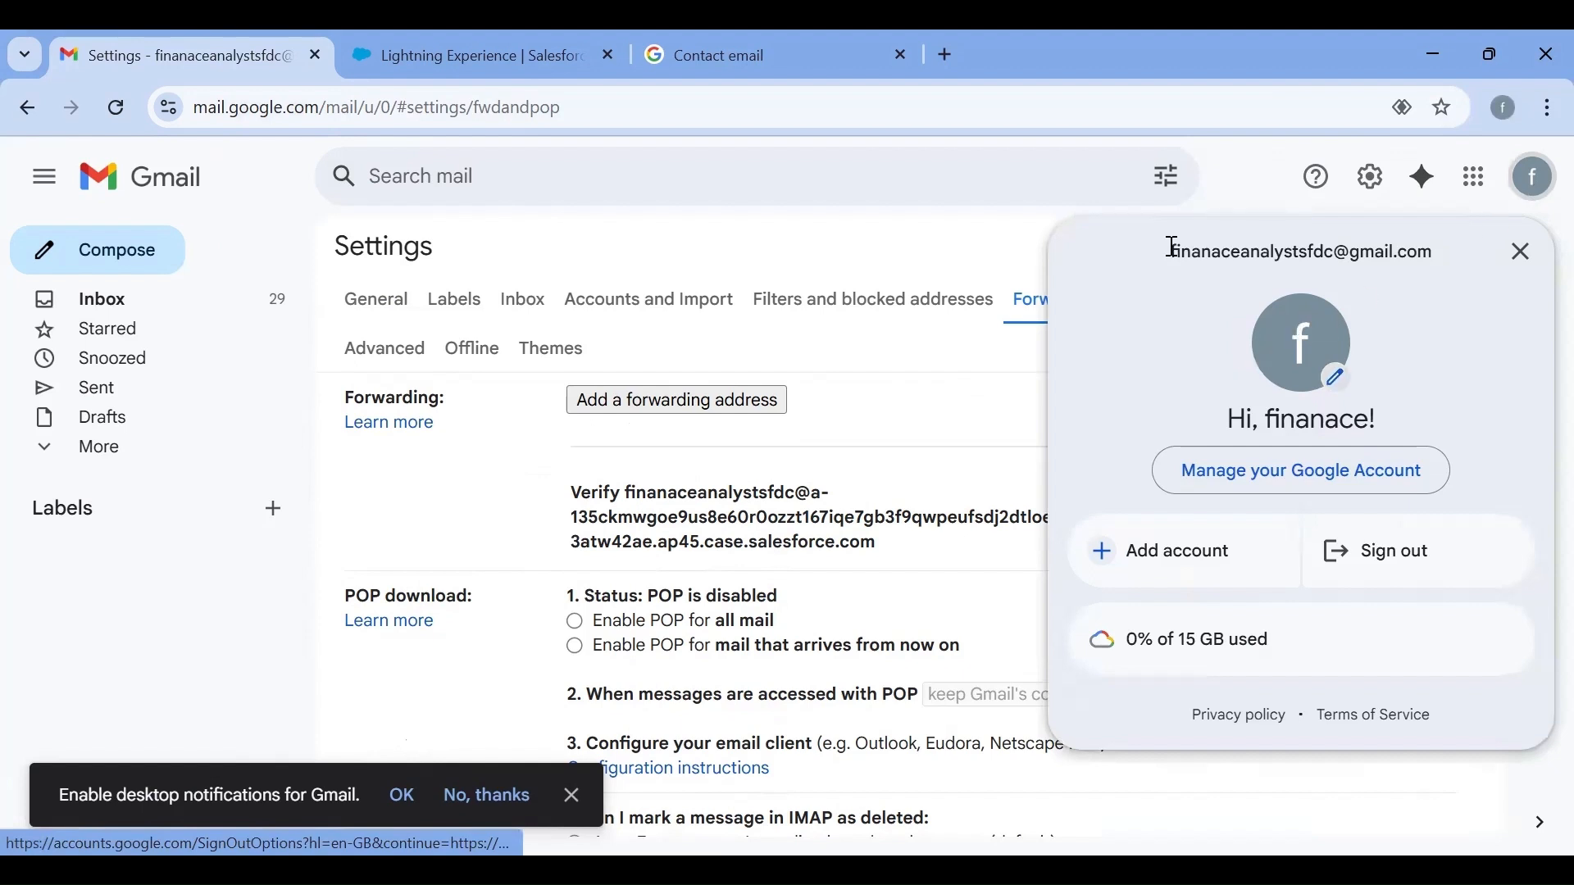
drag(1170, 255, 1432, 252)
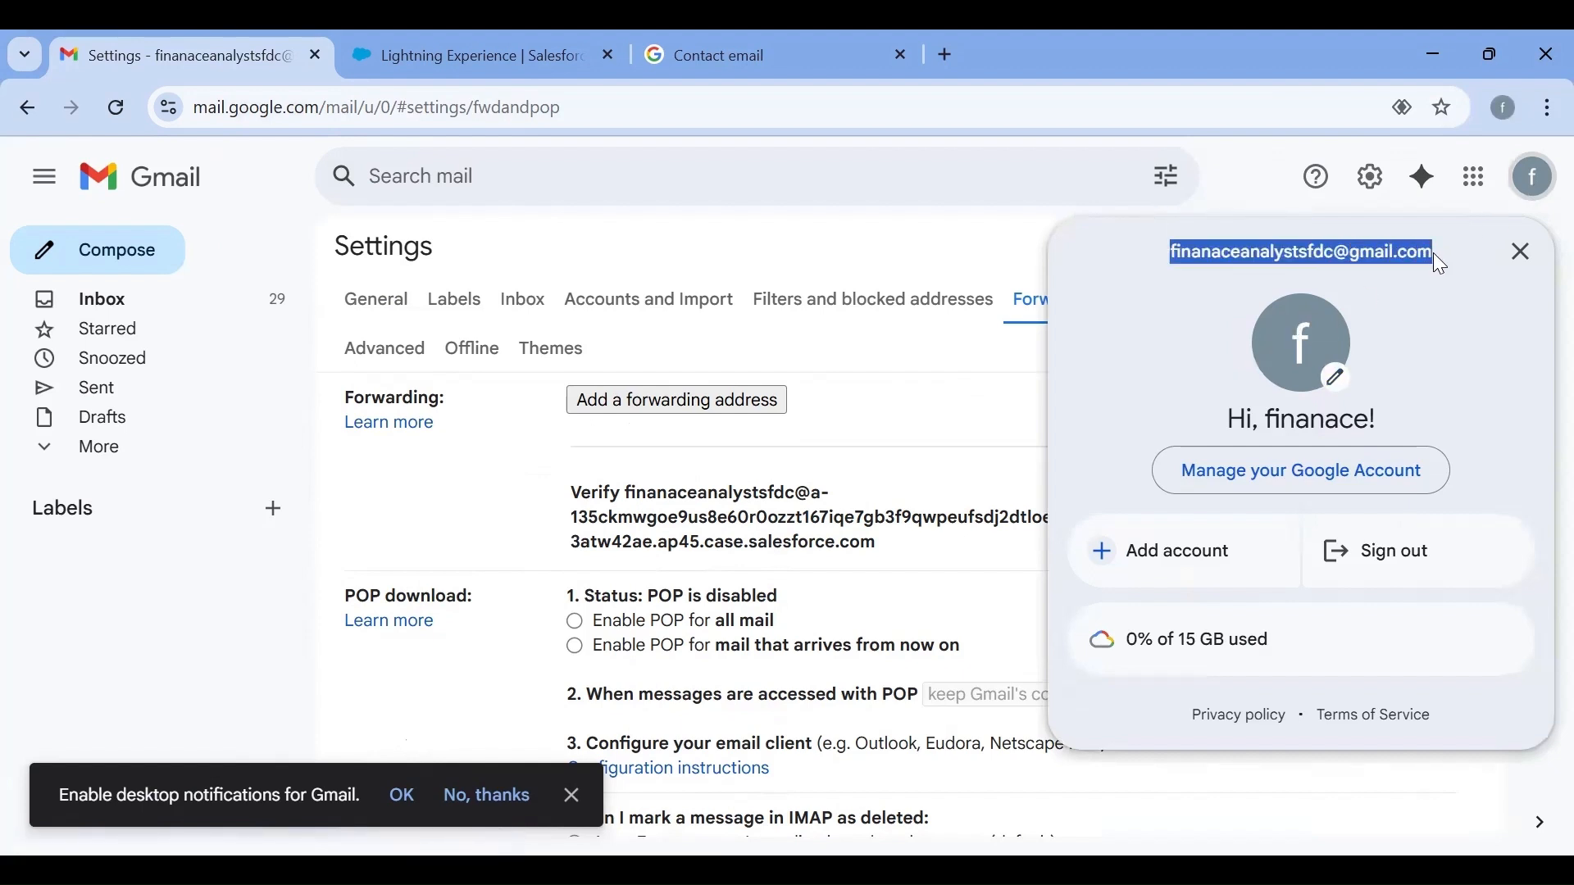
click(547, 494)
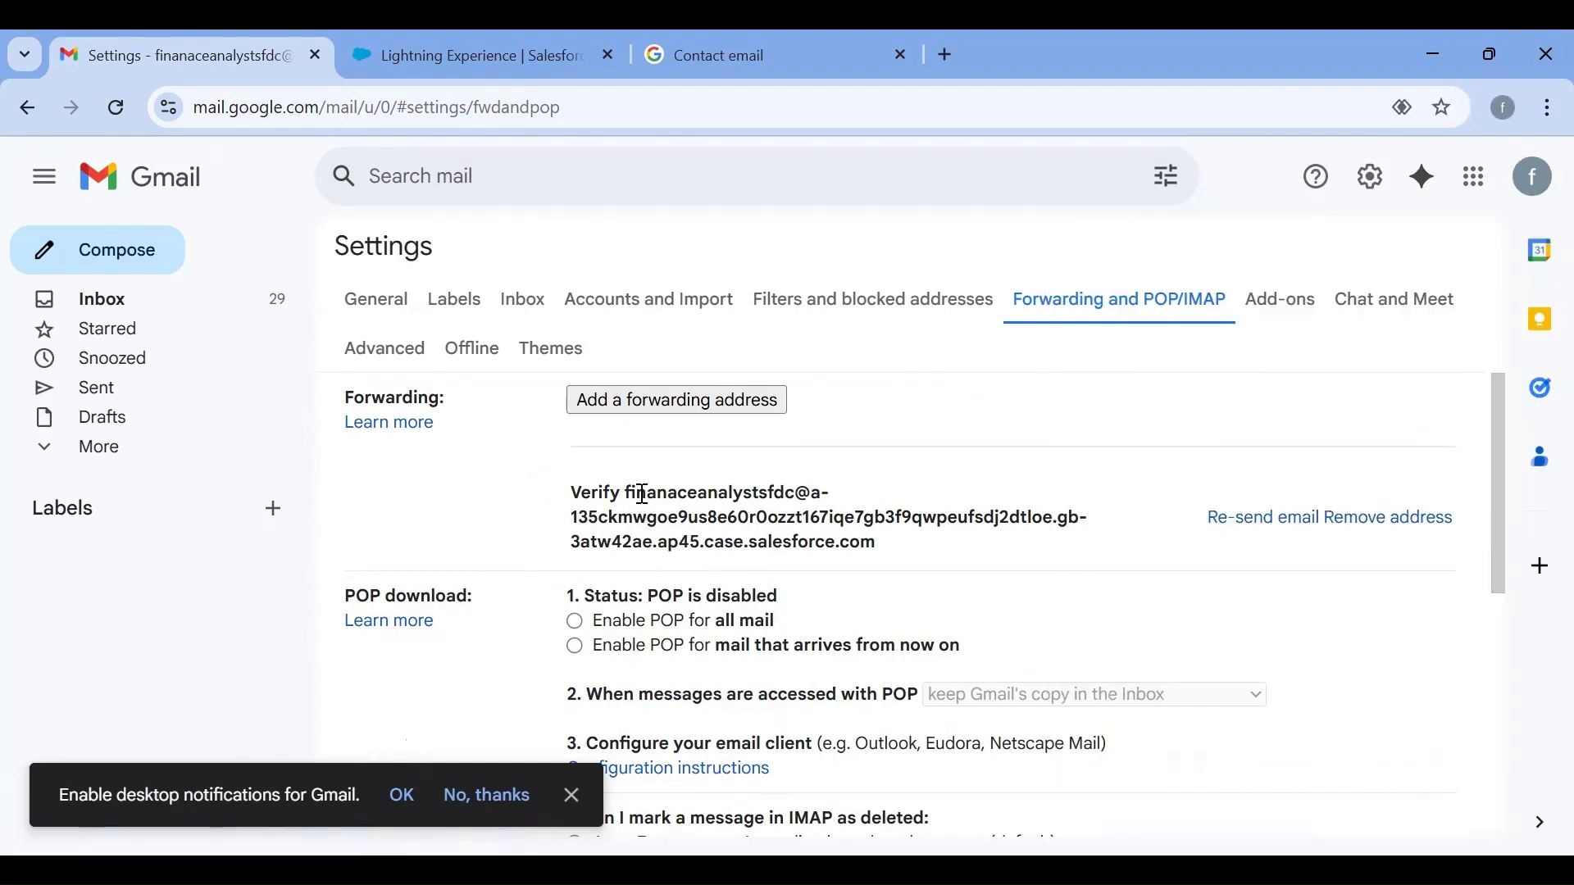
drag(643, 494, 938, 550)
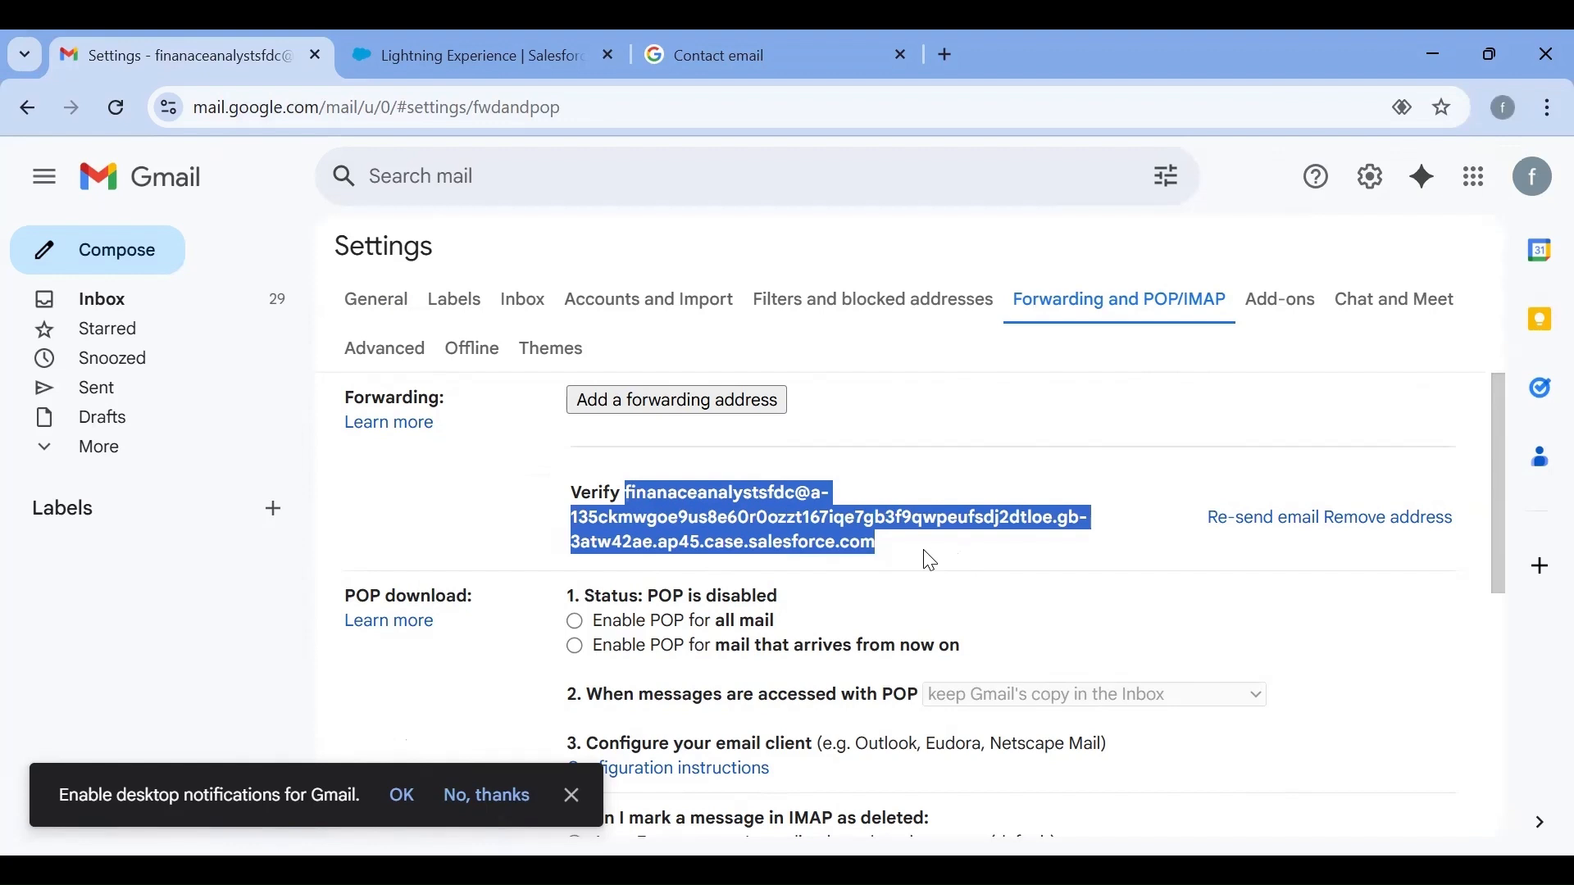
mouse_move(842, 343)
mouse_down()
mouse_move(845, 384)
mouse_move(883, 312)
mouse_move(847, 357)
mouse_up()
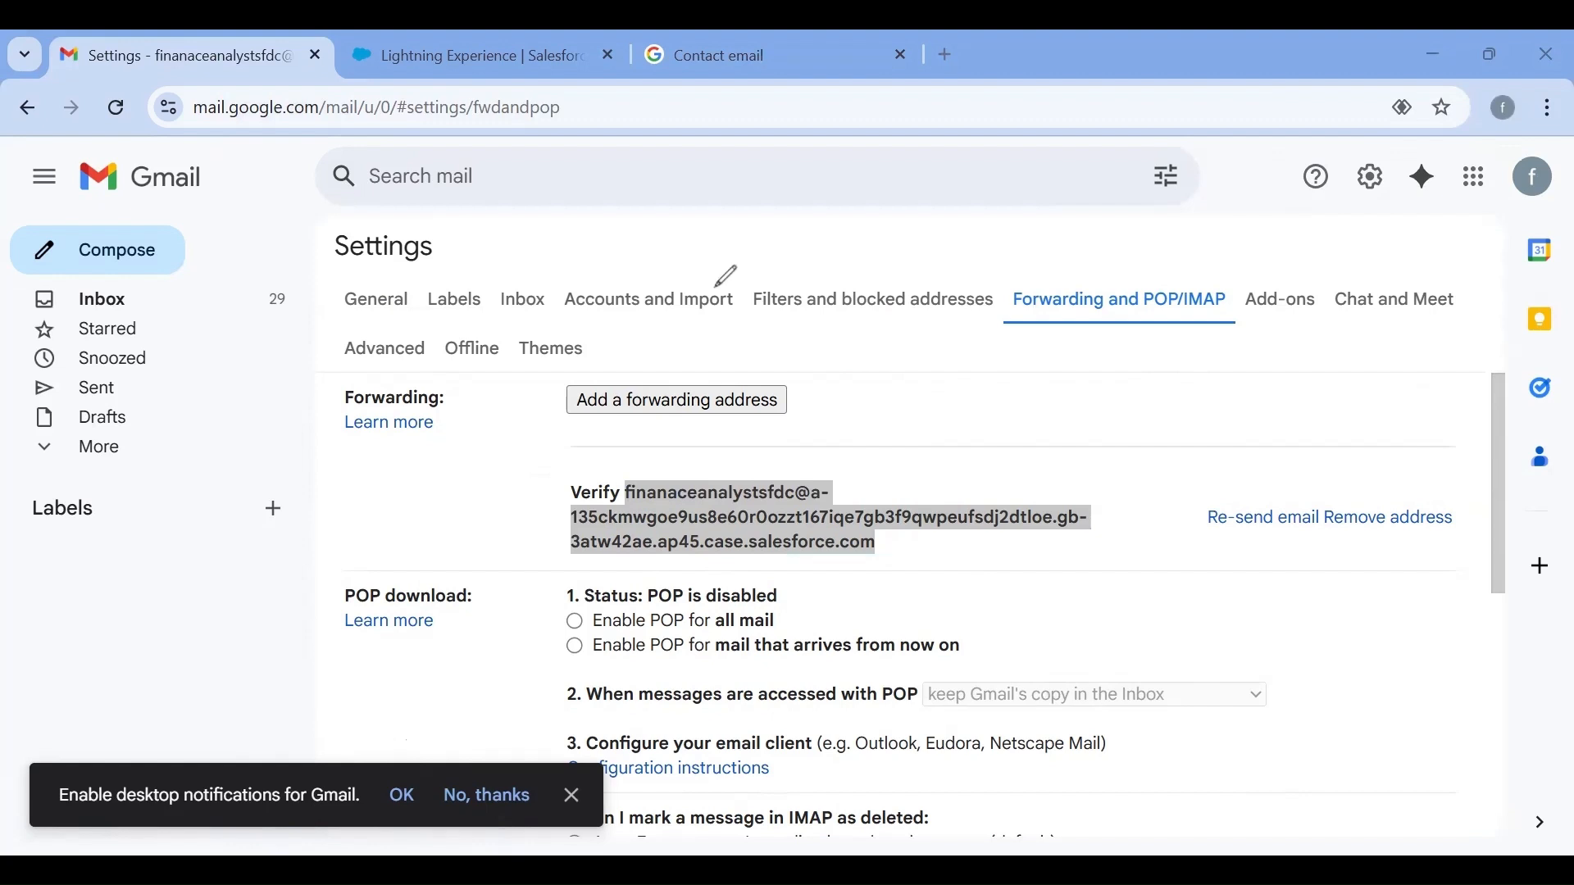
drag(975, 366, 1158, 547)
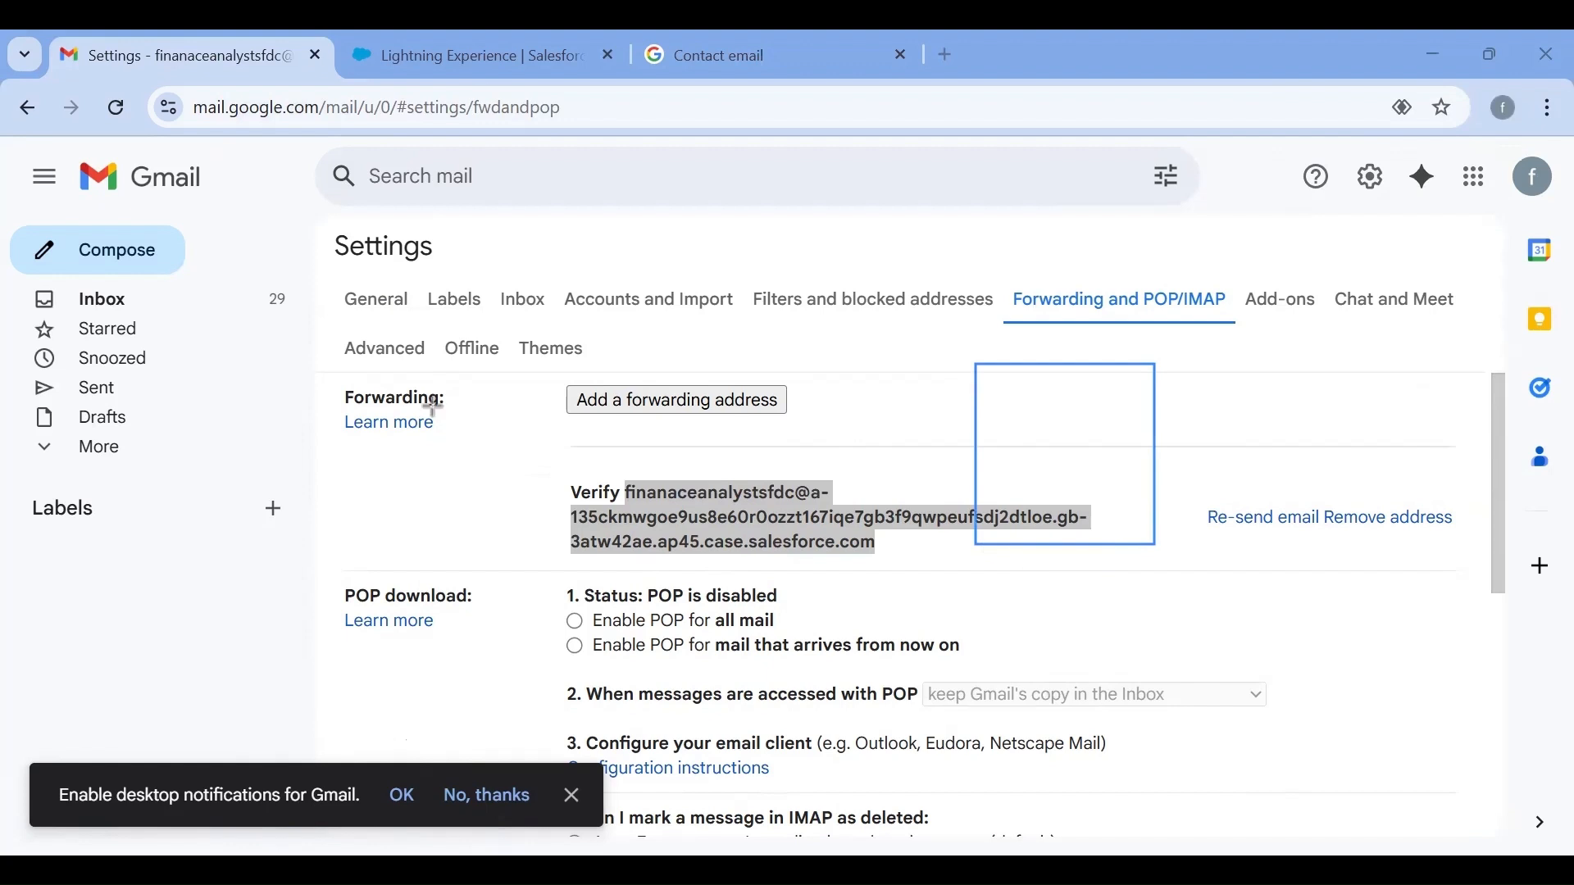
click(886, 394)
drag(1301, 375, 1555, 775)
drag(1484, 628, 1447, 579)
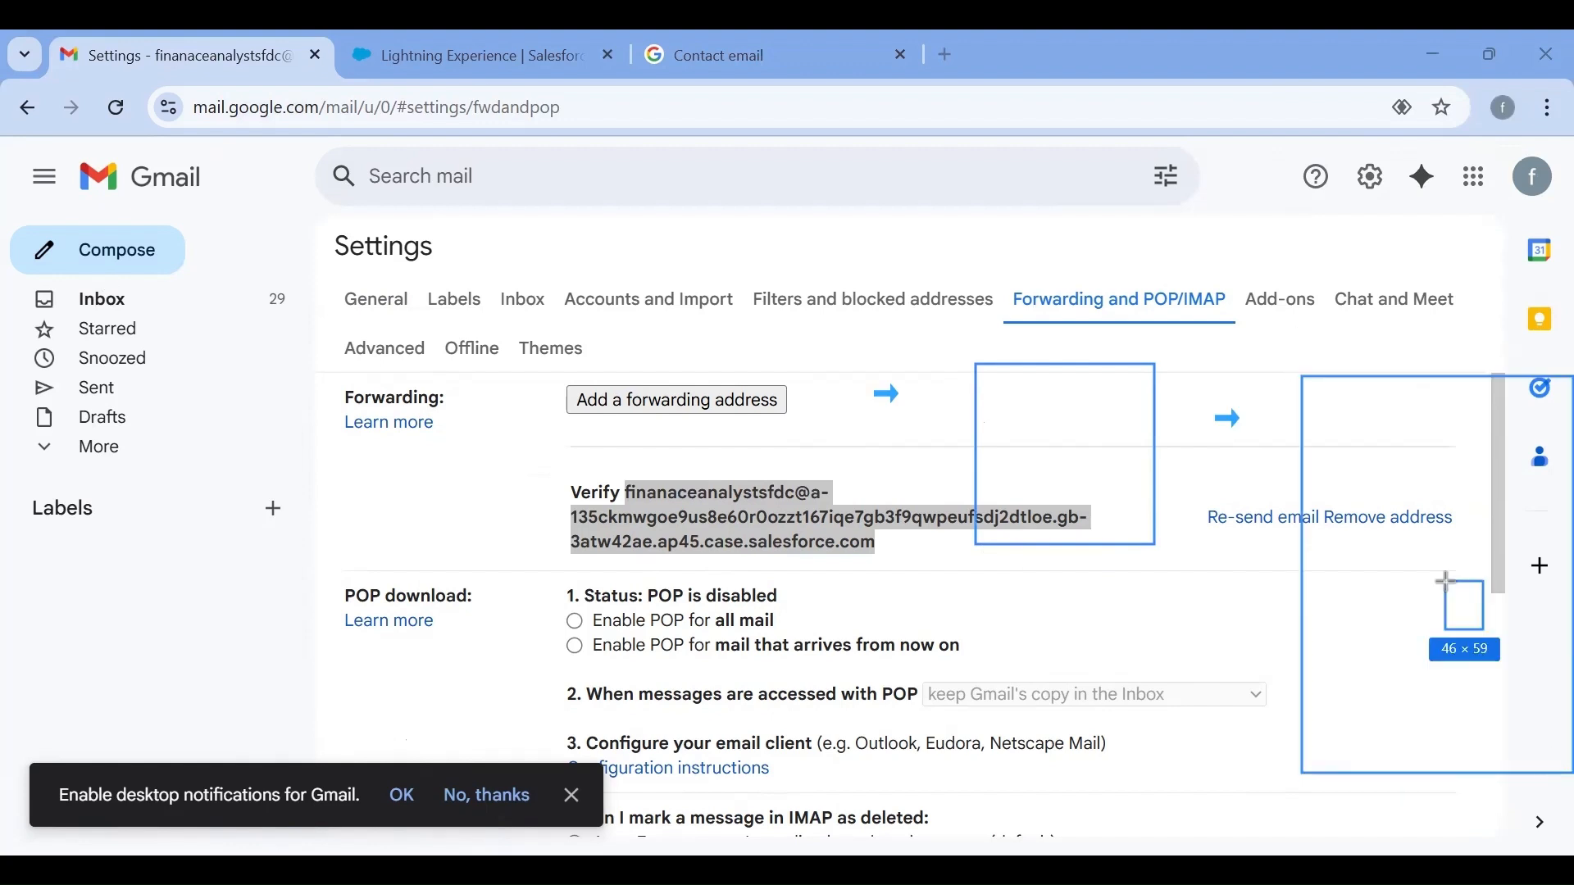
key(ctrl+z)
key(ctrl+z)
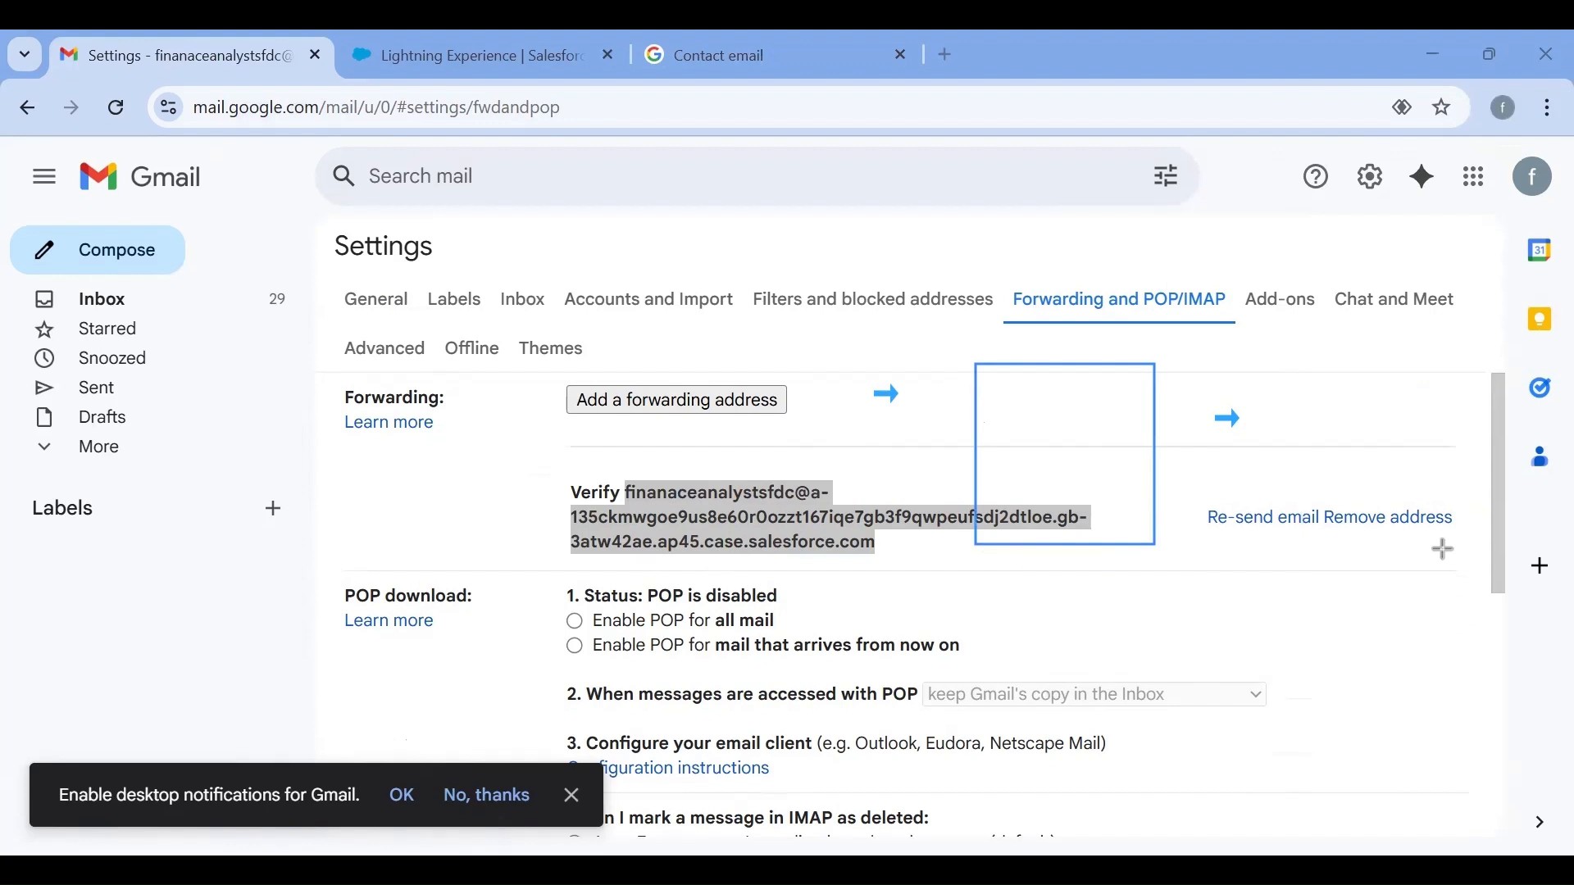
drag(1267, 353, 1420, 562)
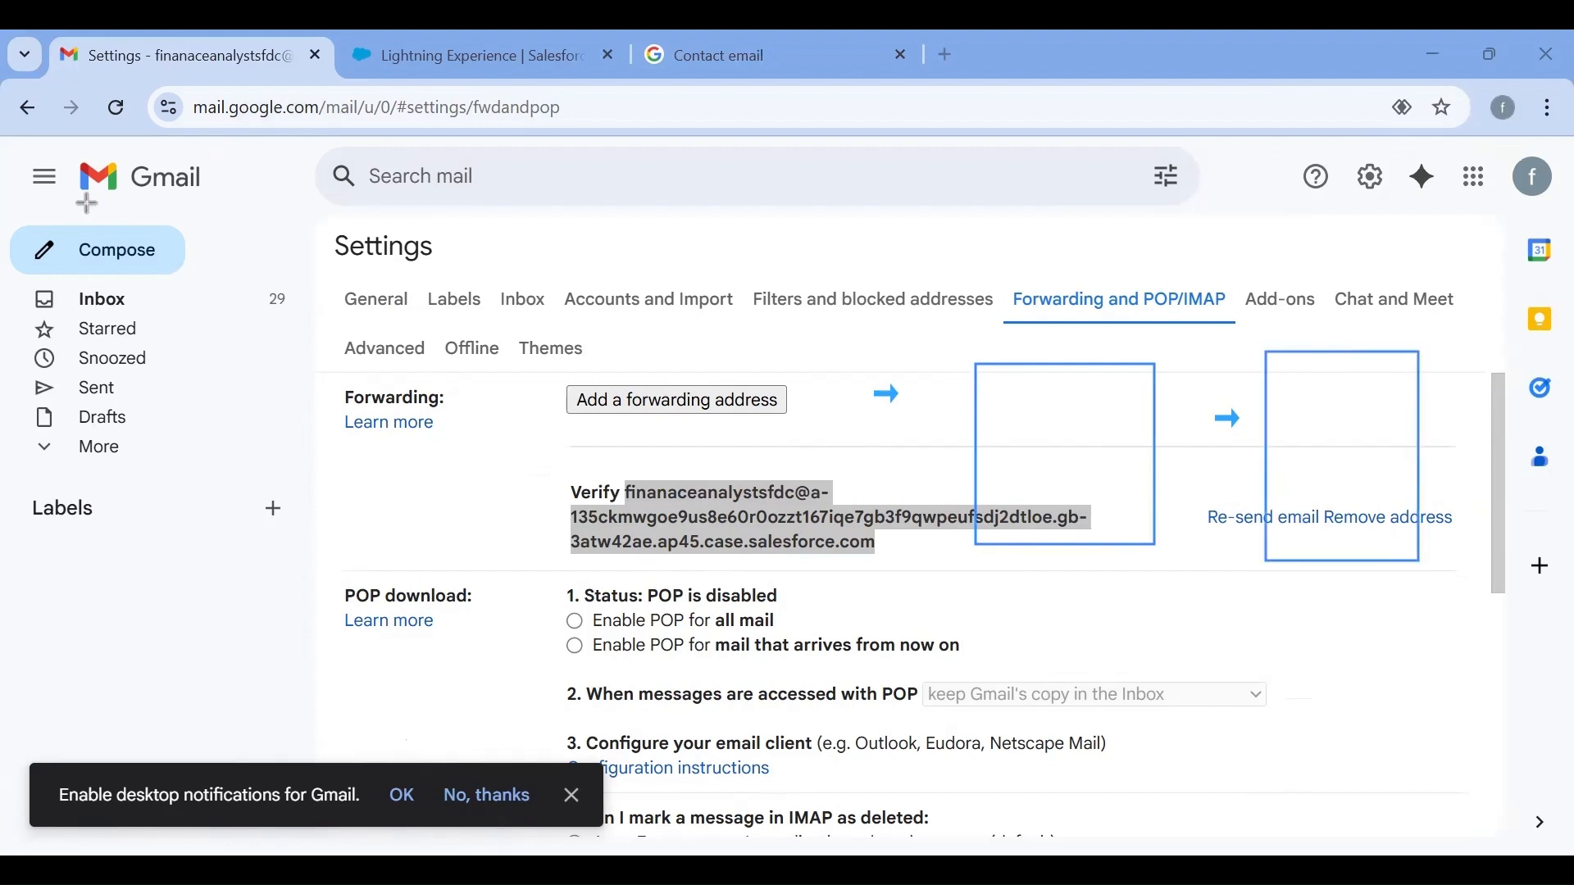
click(1153, 343)
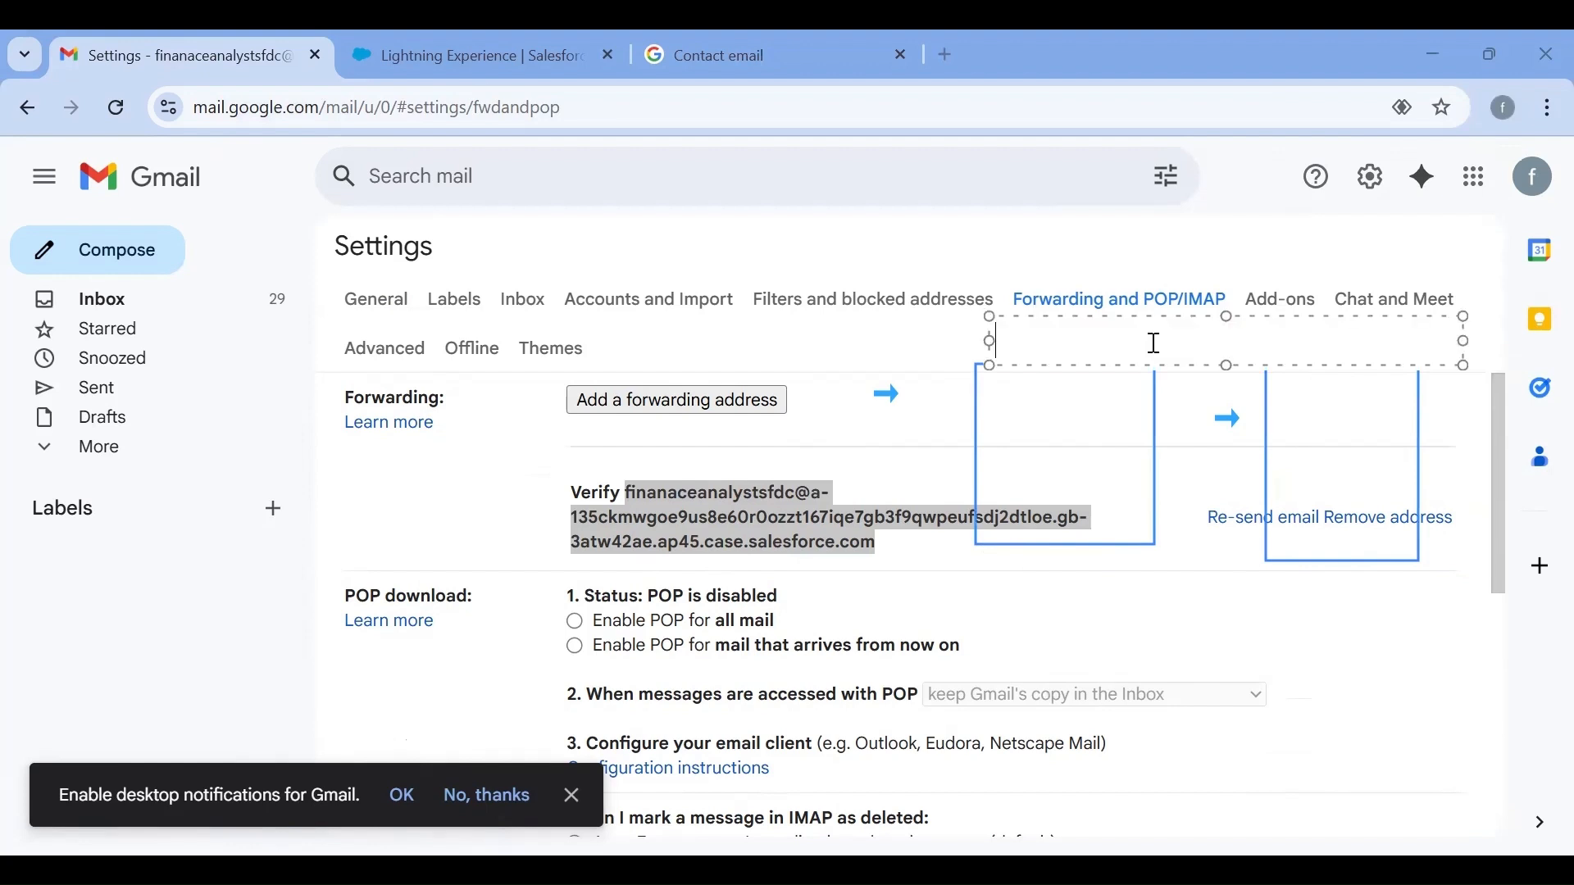
text(email box)
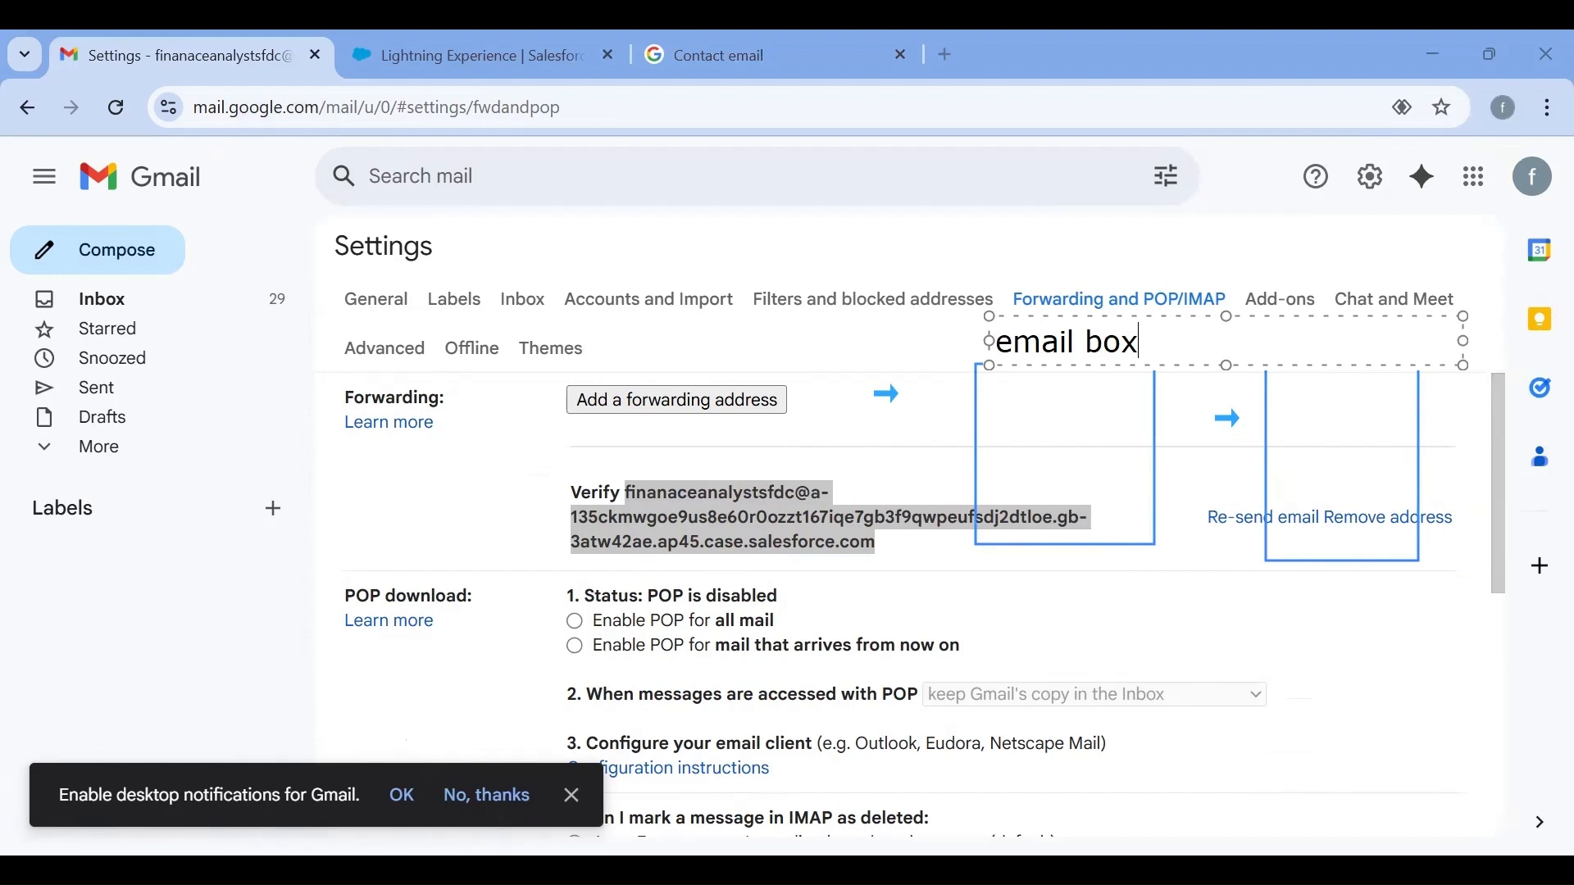
click(1395, 438)
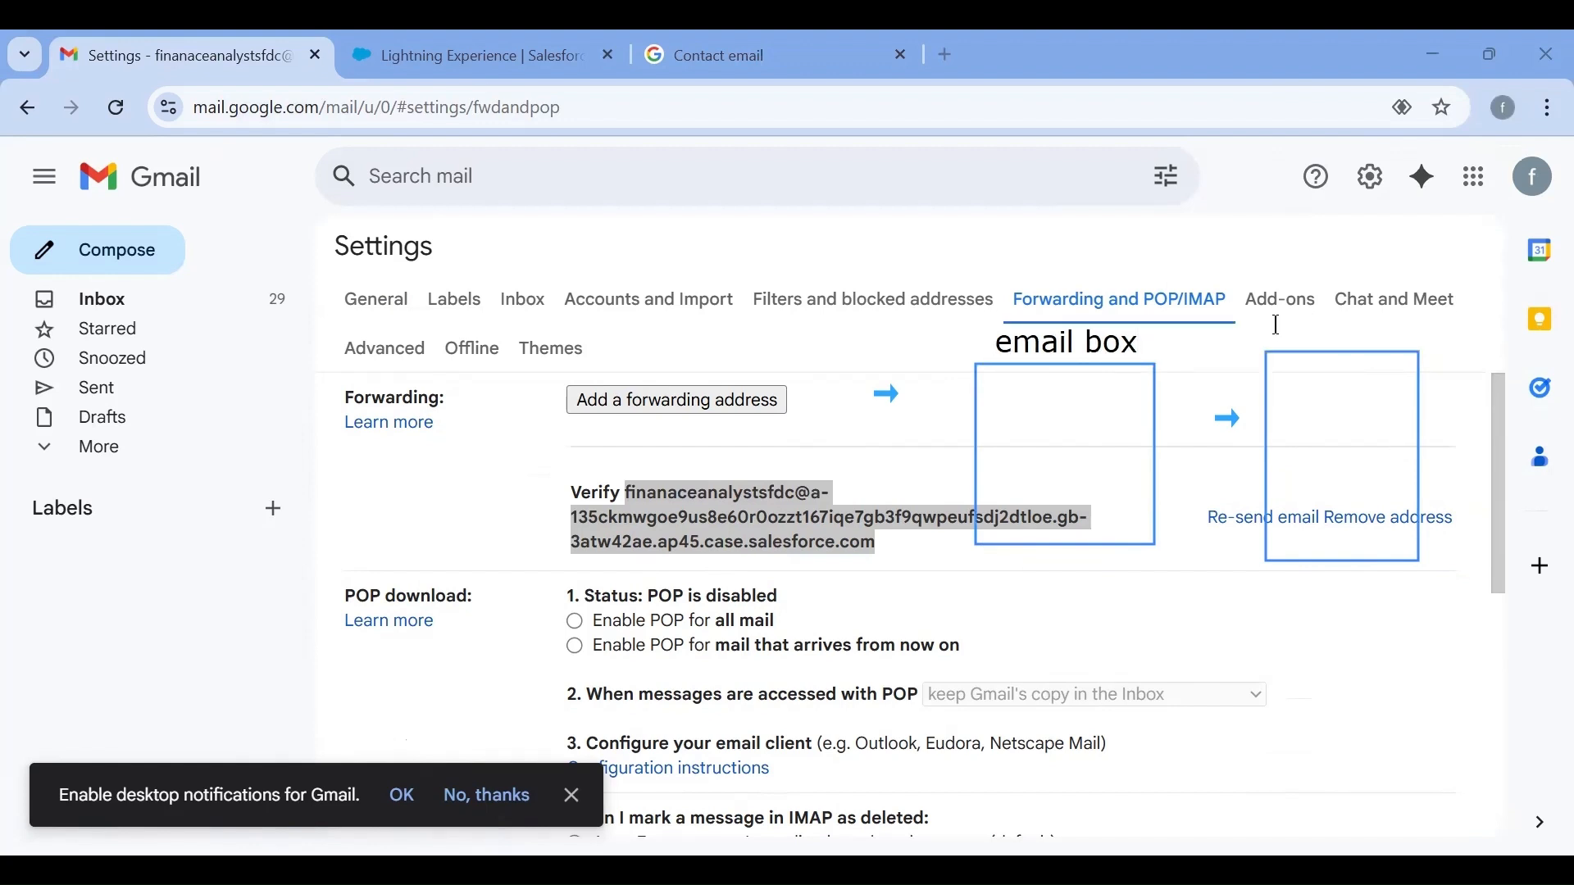
click(1334, 336)
text(sfdx)
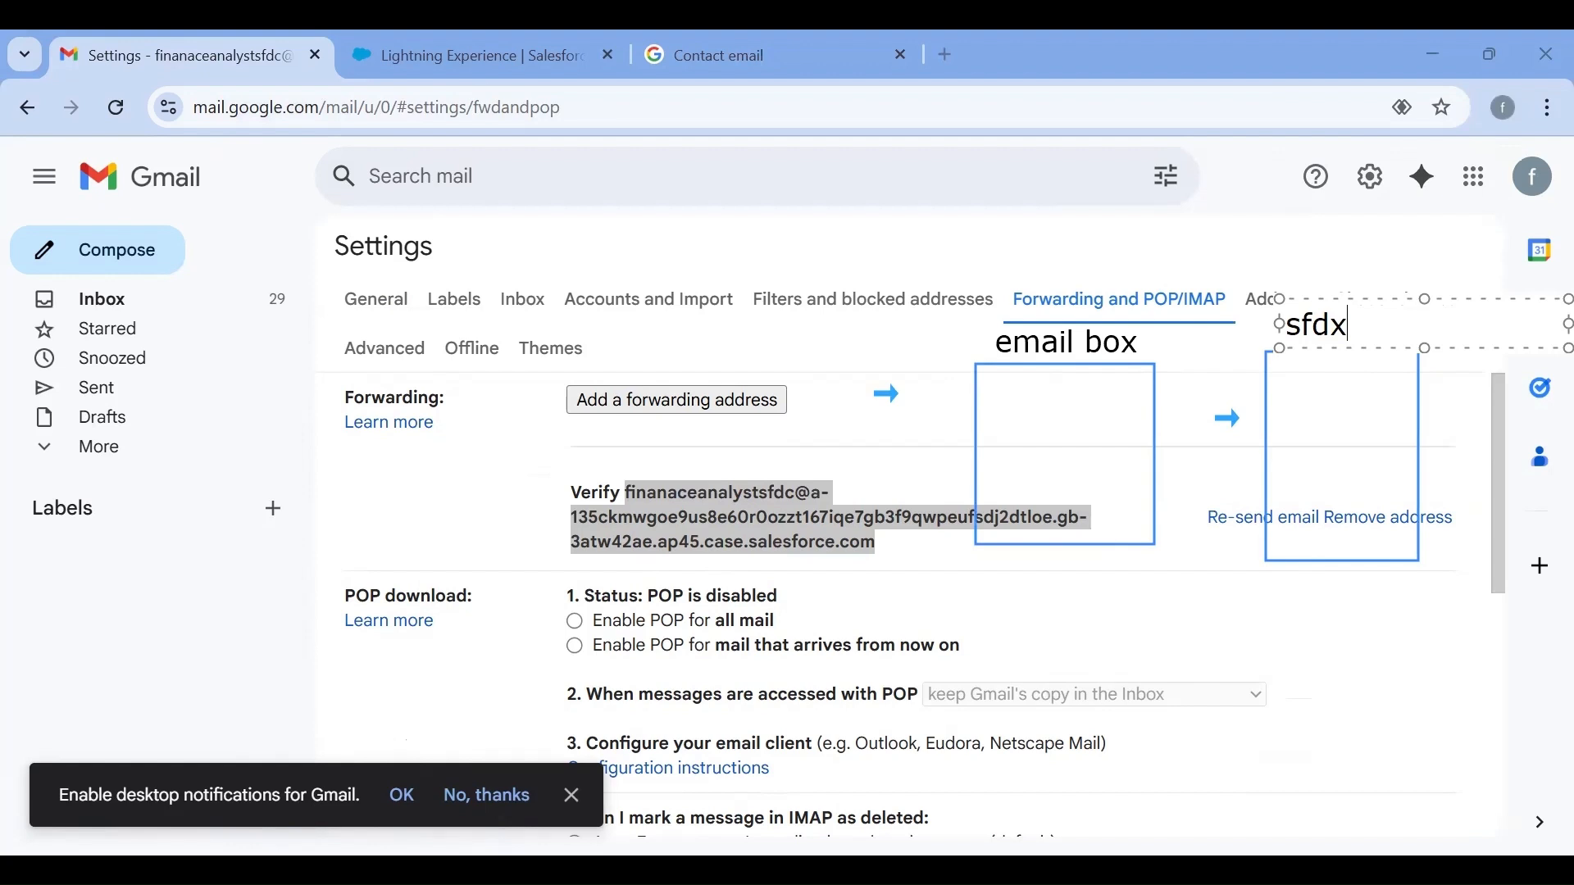
key(BackSpace)
text(c)
click(1084, 379)
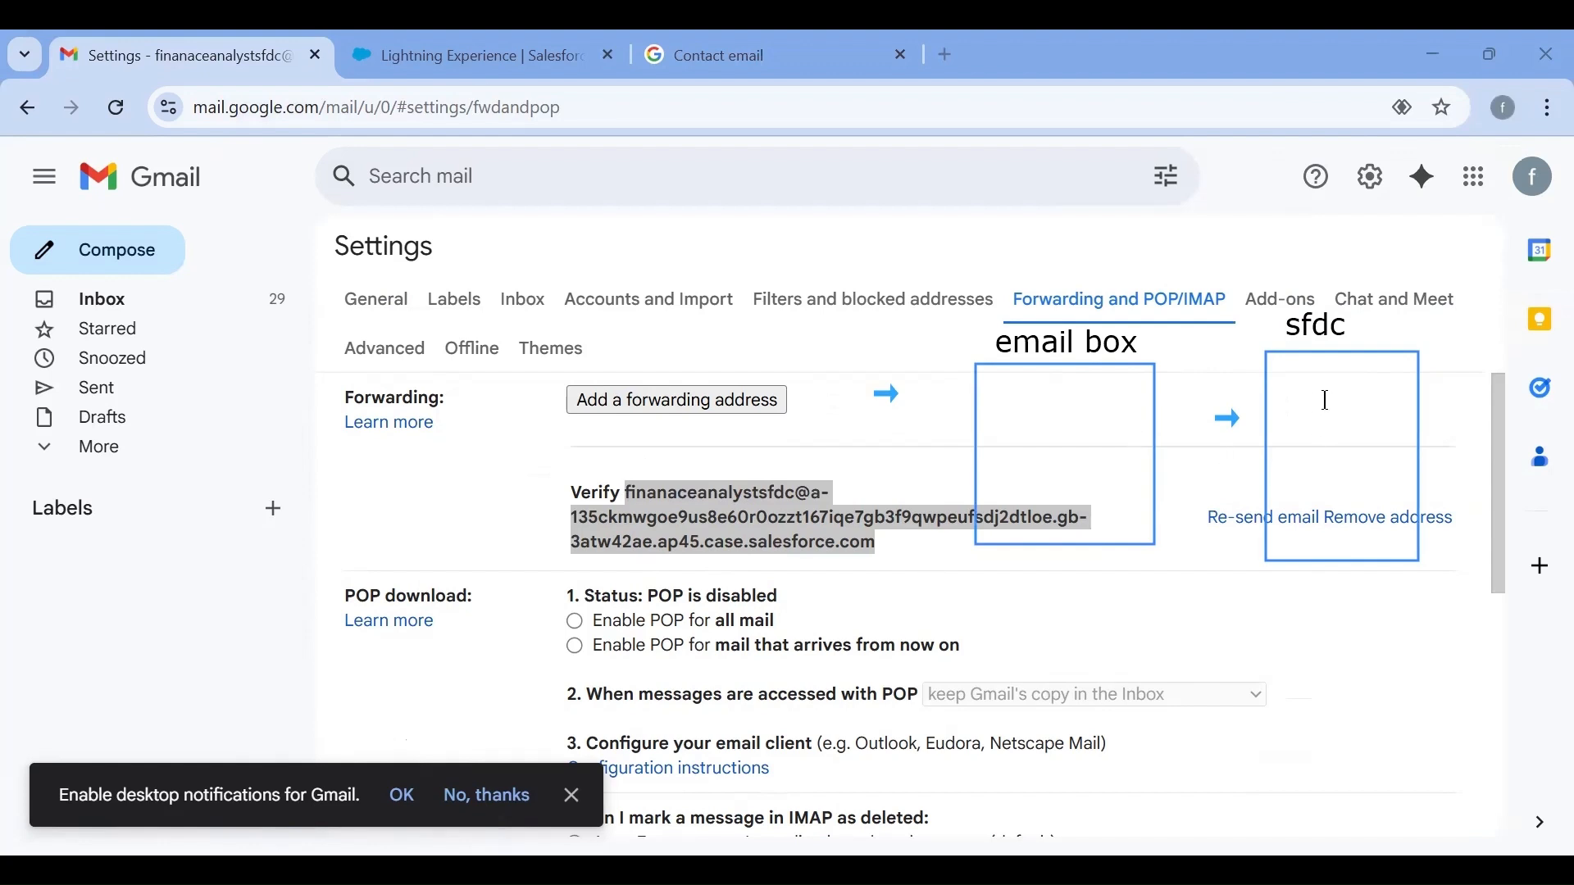
click(1001, 232)
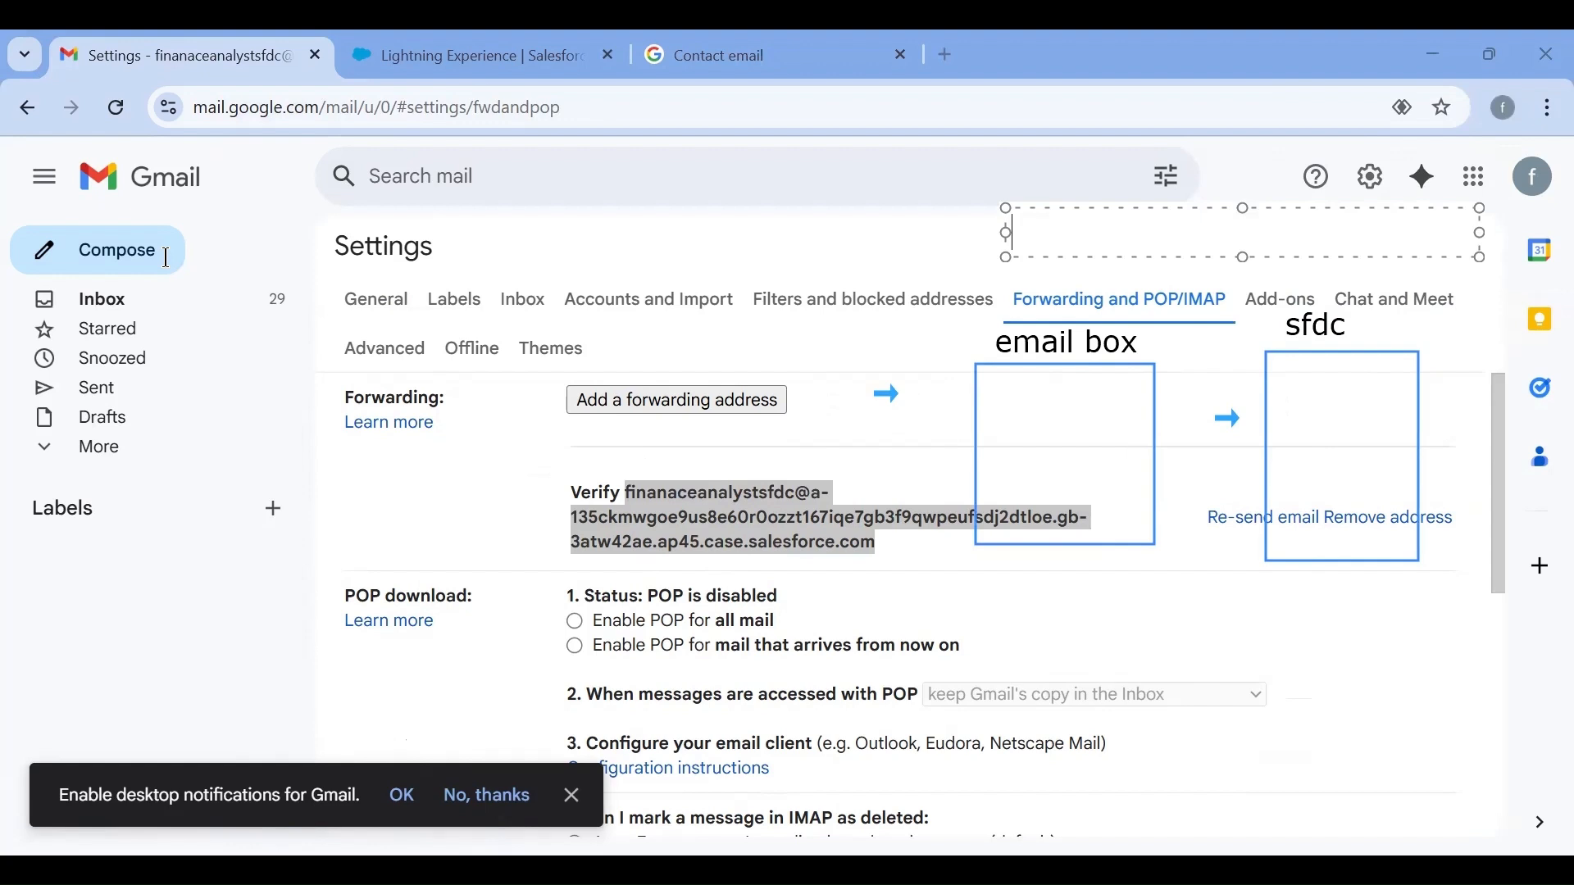
click(966, 389)
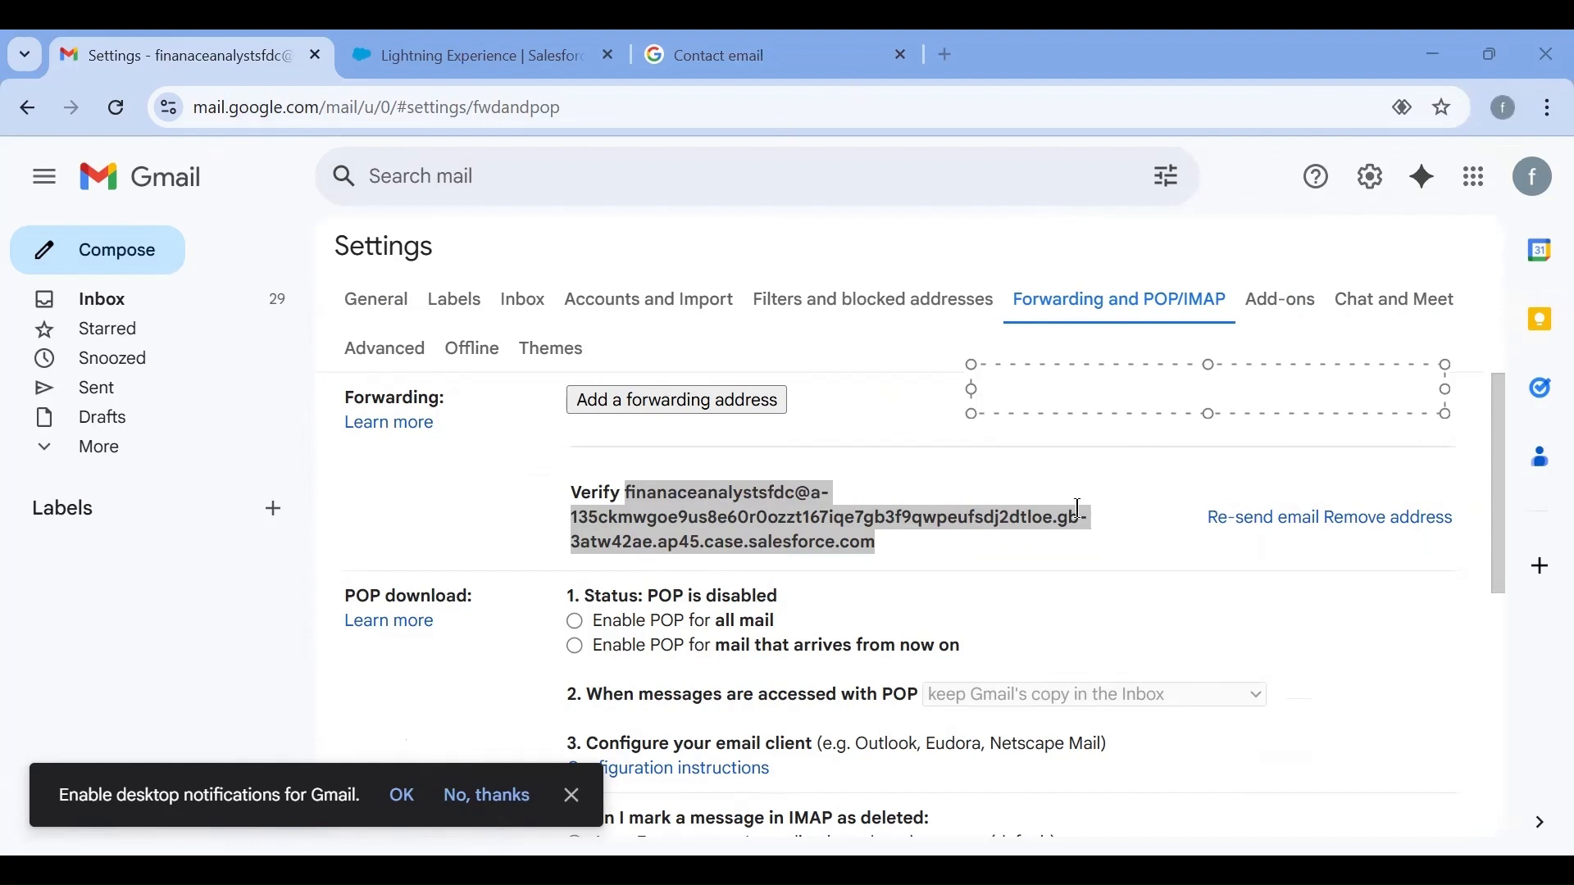
key(Escape)
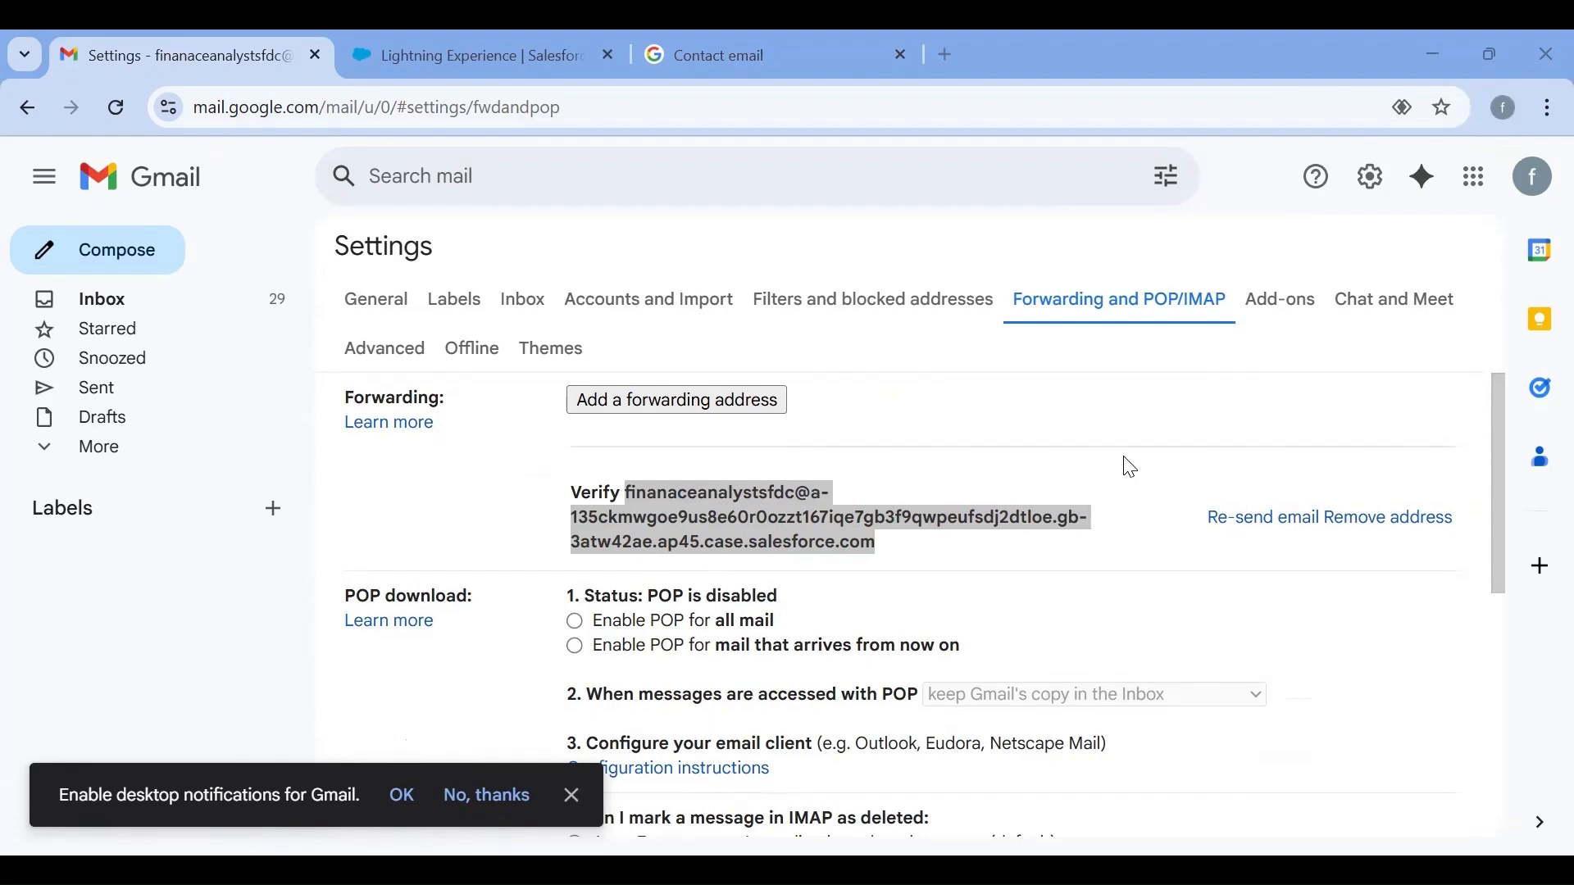
Examine the Forwarding and POP/IMAP settings, including the save options and the forwarding address awaiting verification
scroll(1131, 468, down, 6)
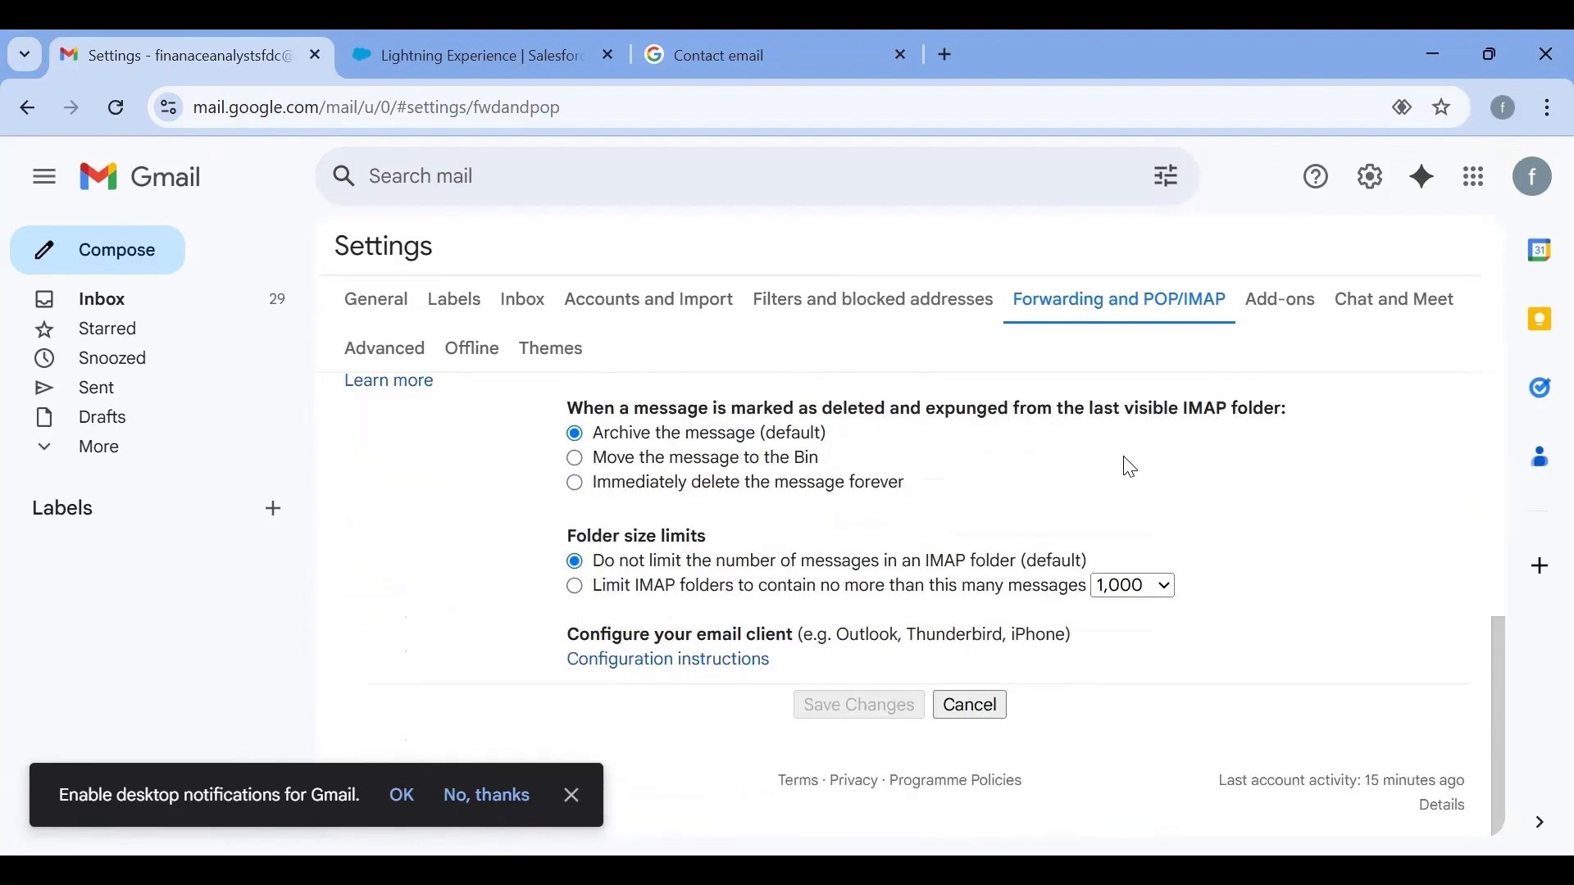
scroll(1130, 468, up, 6)
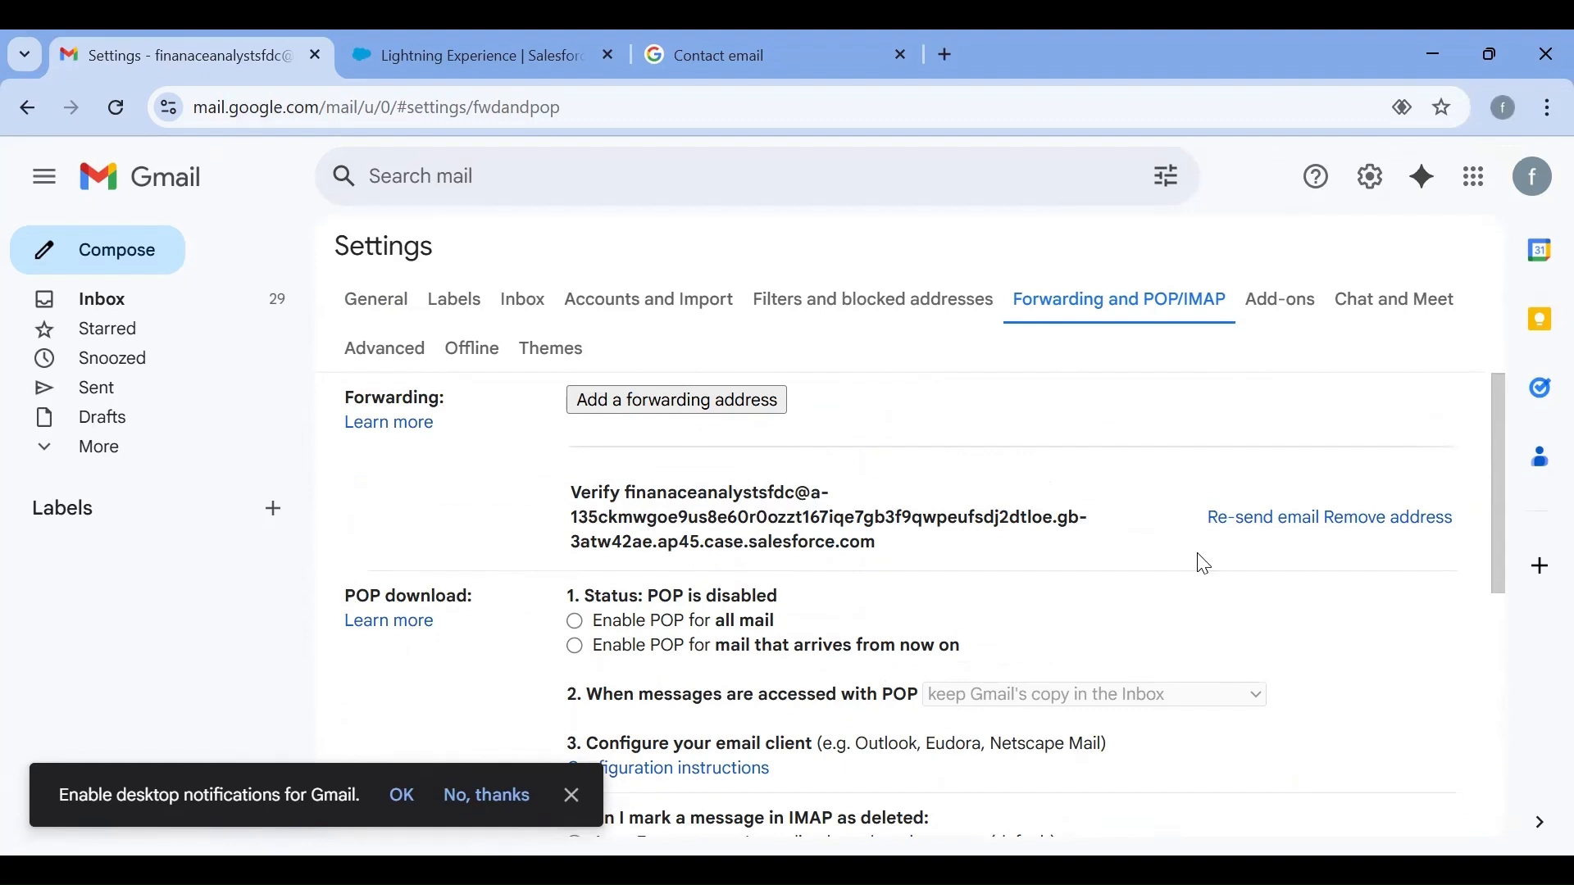
scroll(1201, 564, down, 1)
scroll(1205, 564, down, 2)
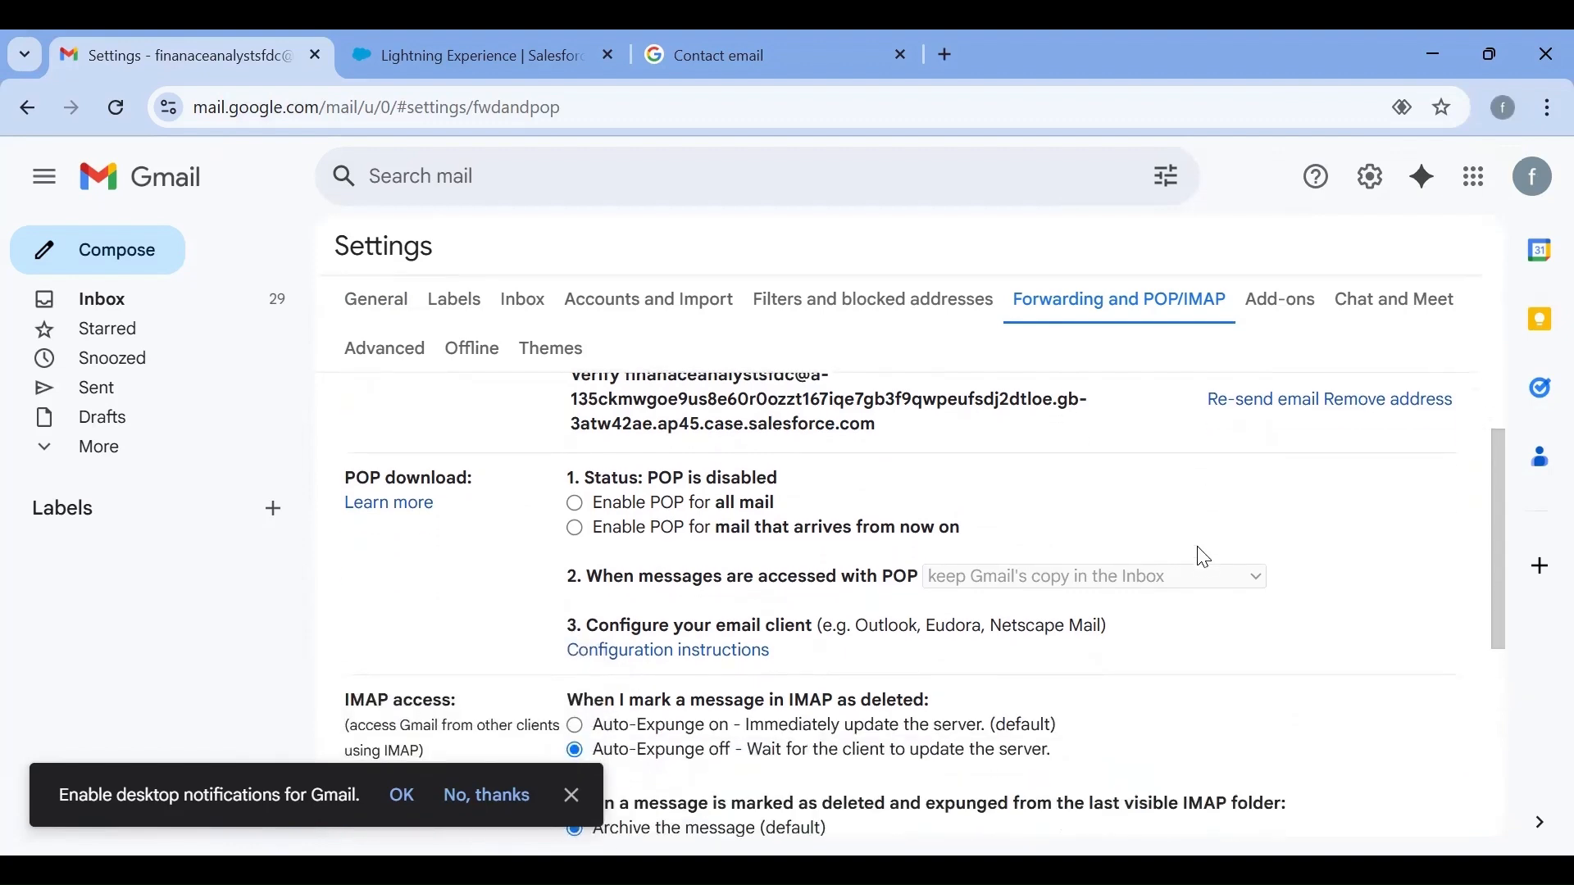
scroll(1196, 556, down, 2)
scroll(1198, 555, up, 4)
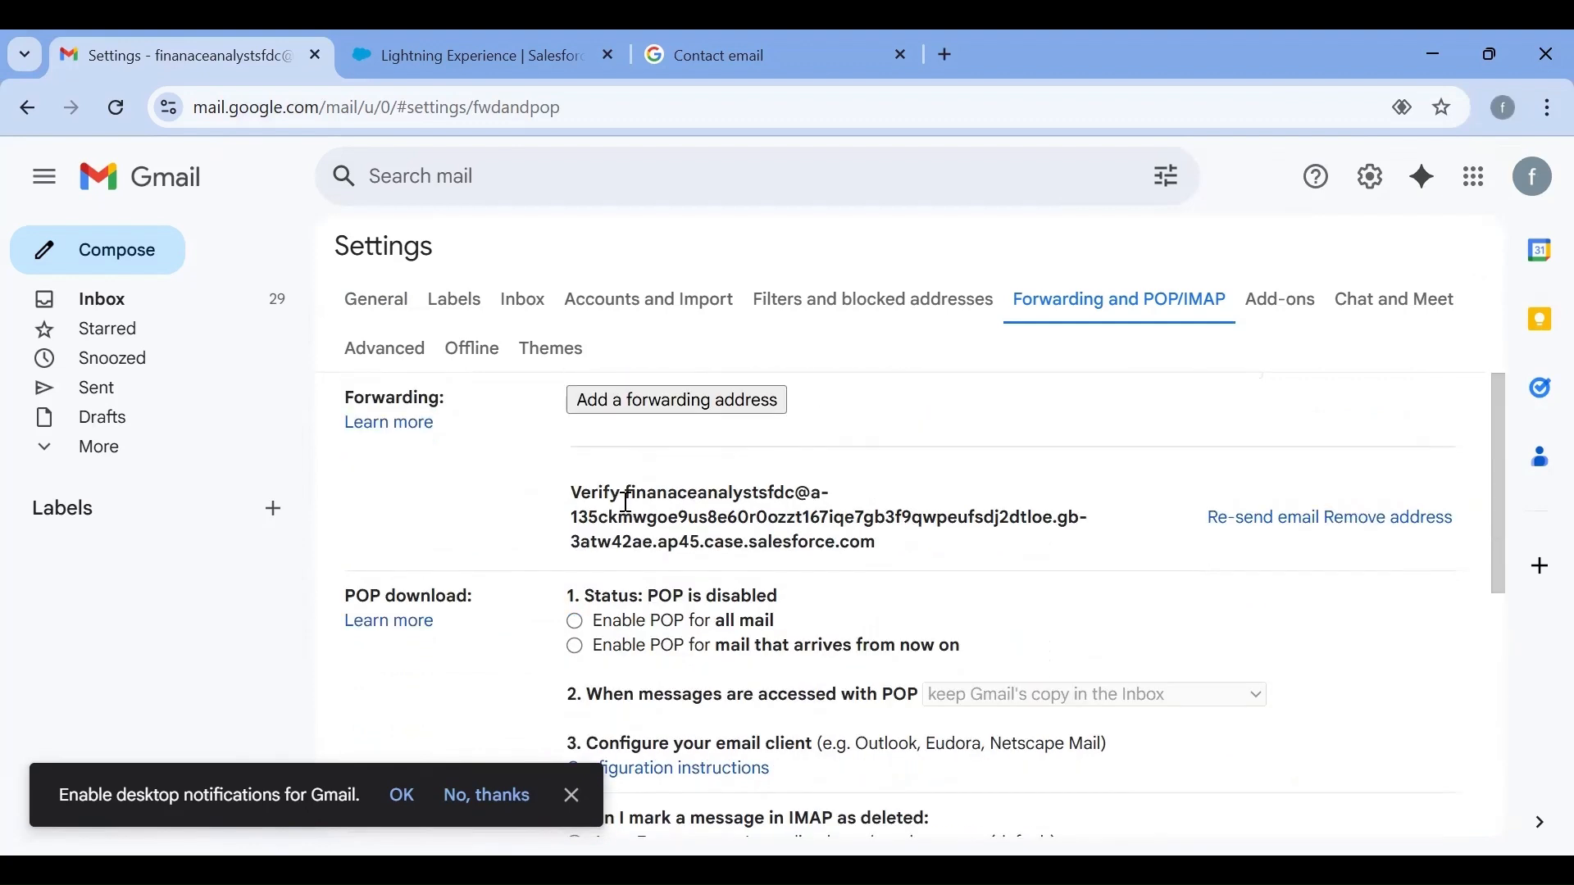
drag(627, 493, 919, 588)
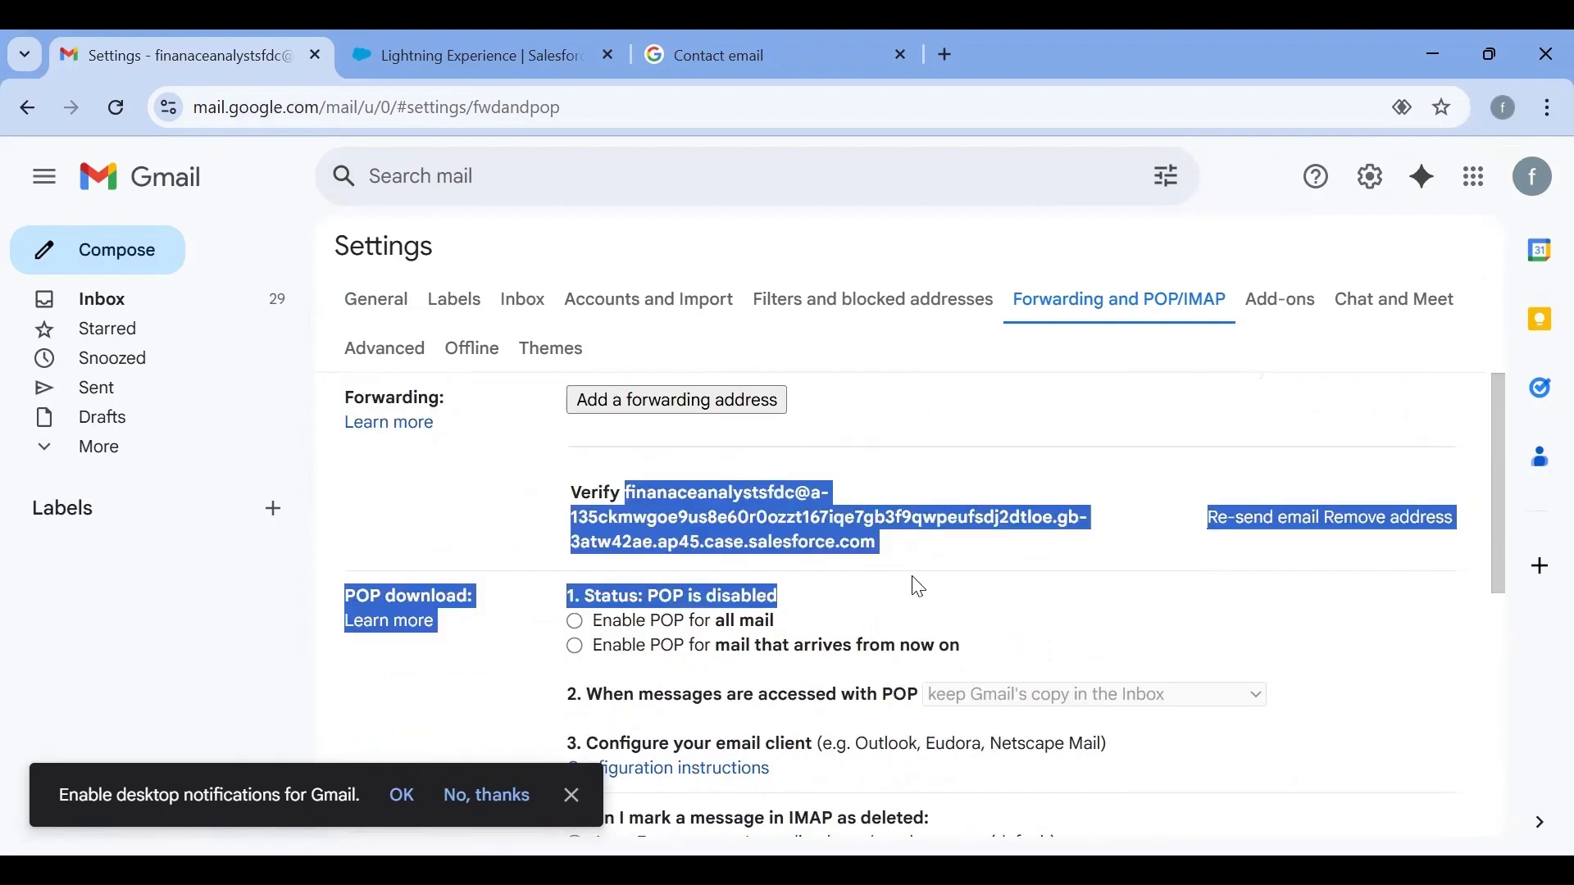
click(999, 461)
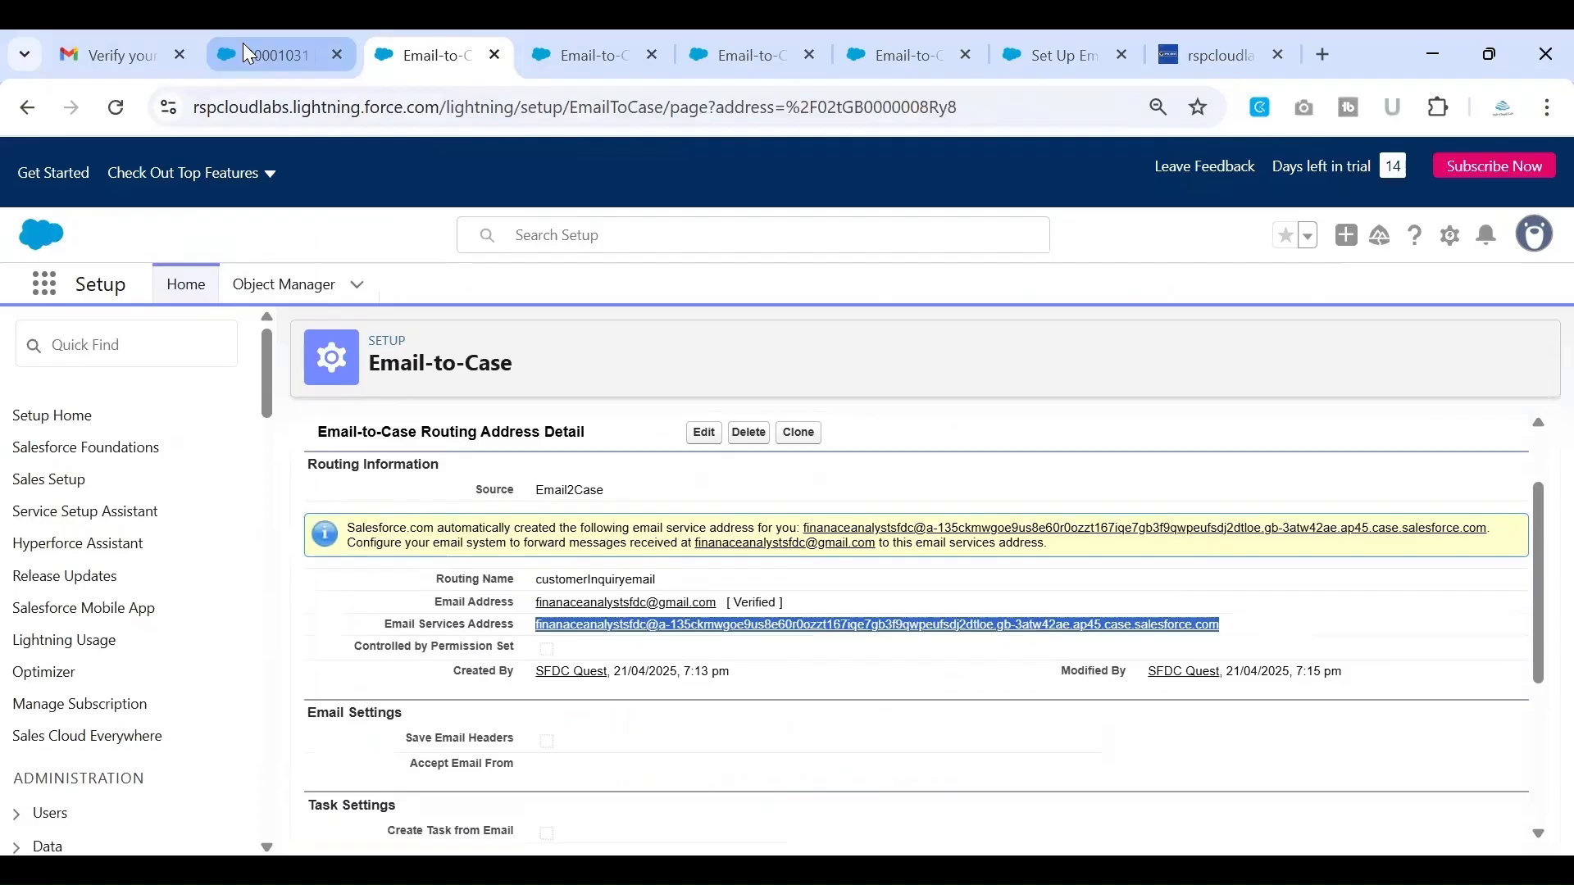
Return to the All Open Cases list in Salesforce from the open case record
click(242, 43)
click(33, 117)
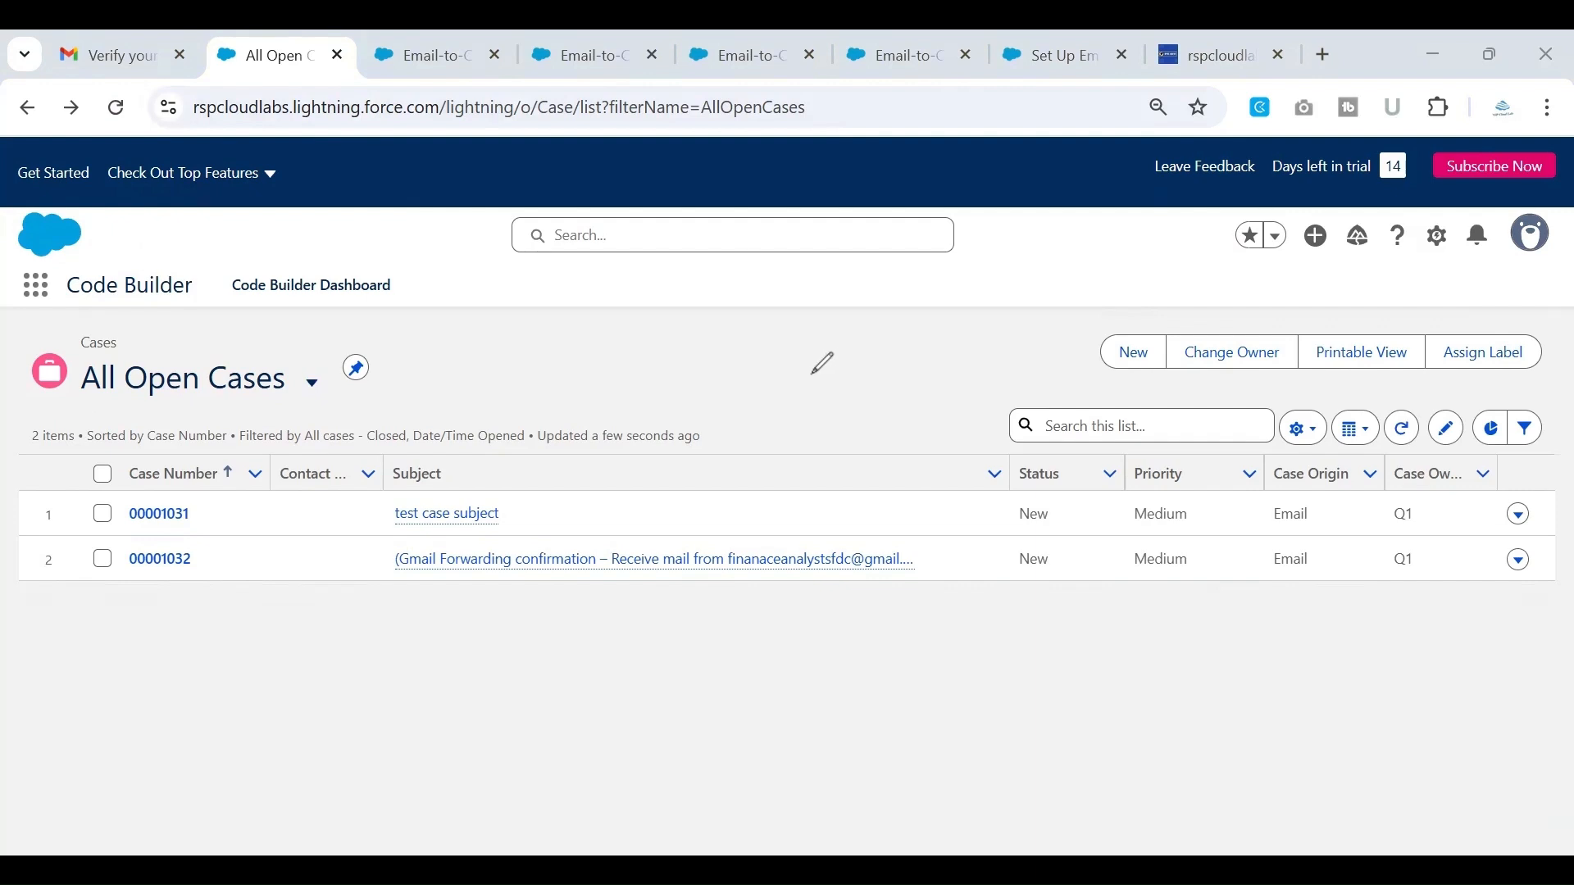
drag(802, 396, 900, 388)
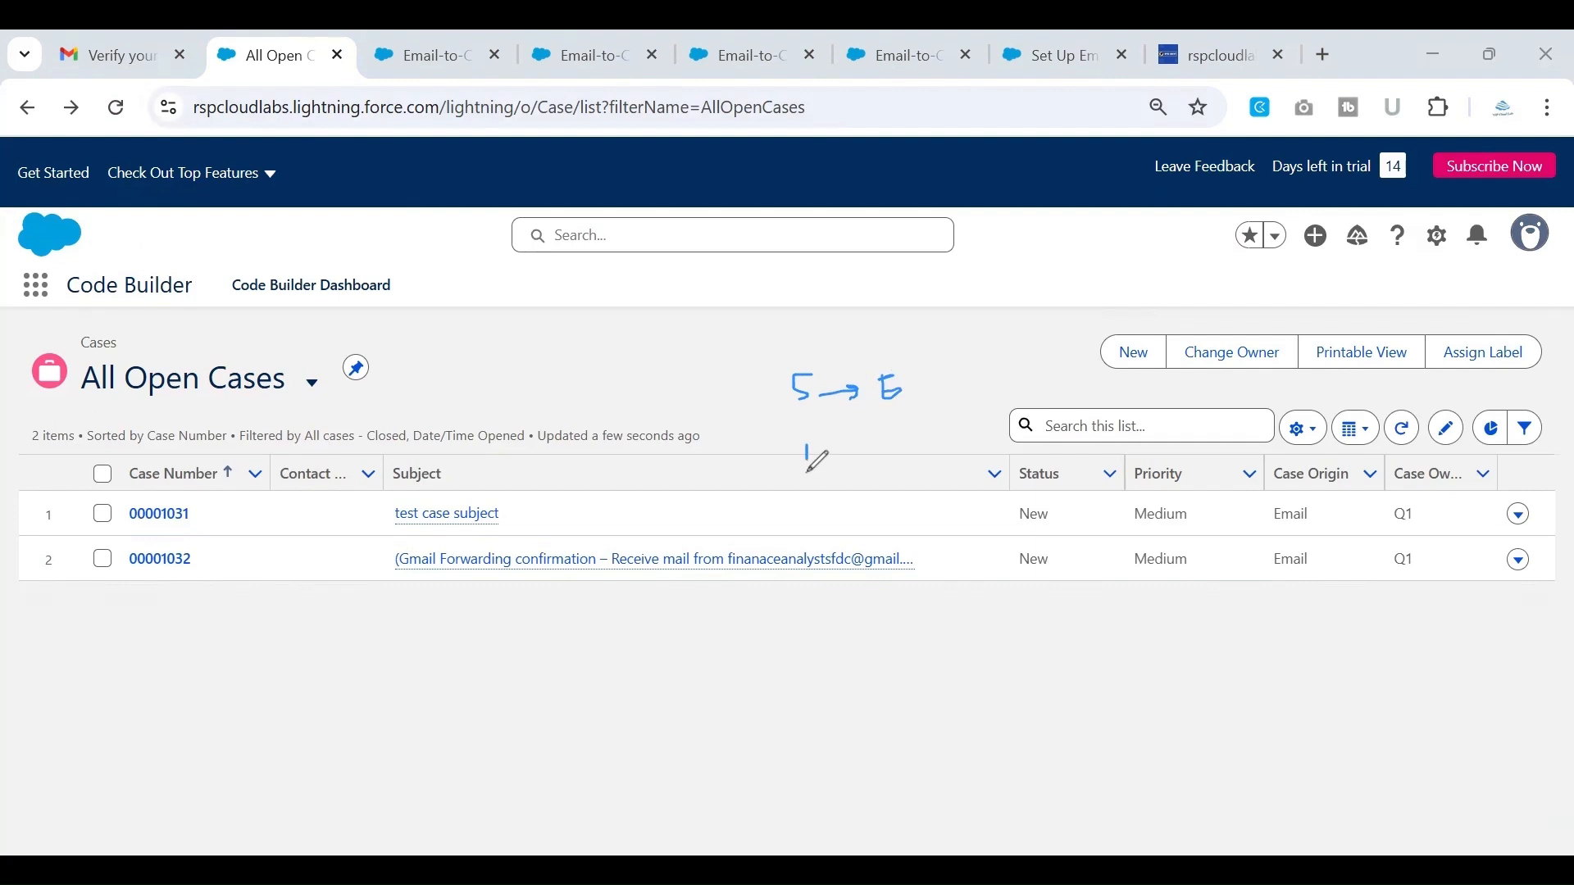
mouse_move(807, 472)
mouse_down()
mouse_move(826, 468)
mouse_move(822, 439)
mouse_move(820, 455)
mouse_move(868, 444)
mouse_move(874, 464)
mouse_up()
drag(905, 382, 921, 355)
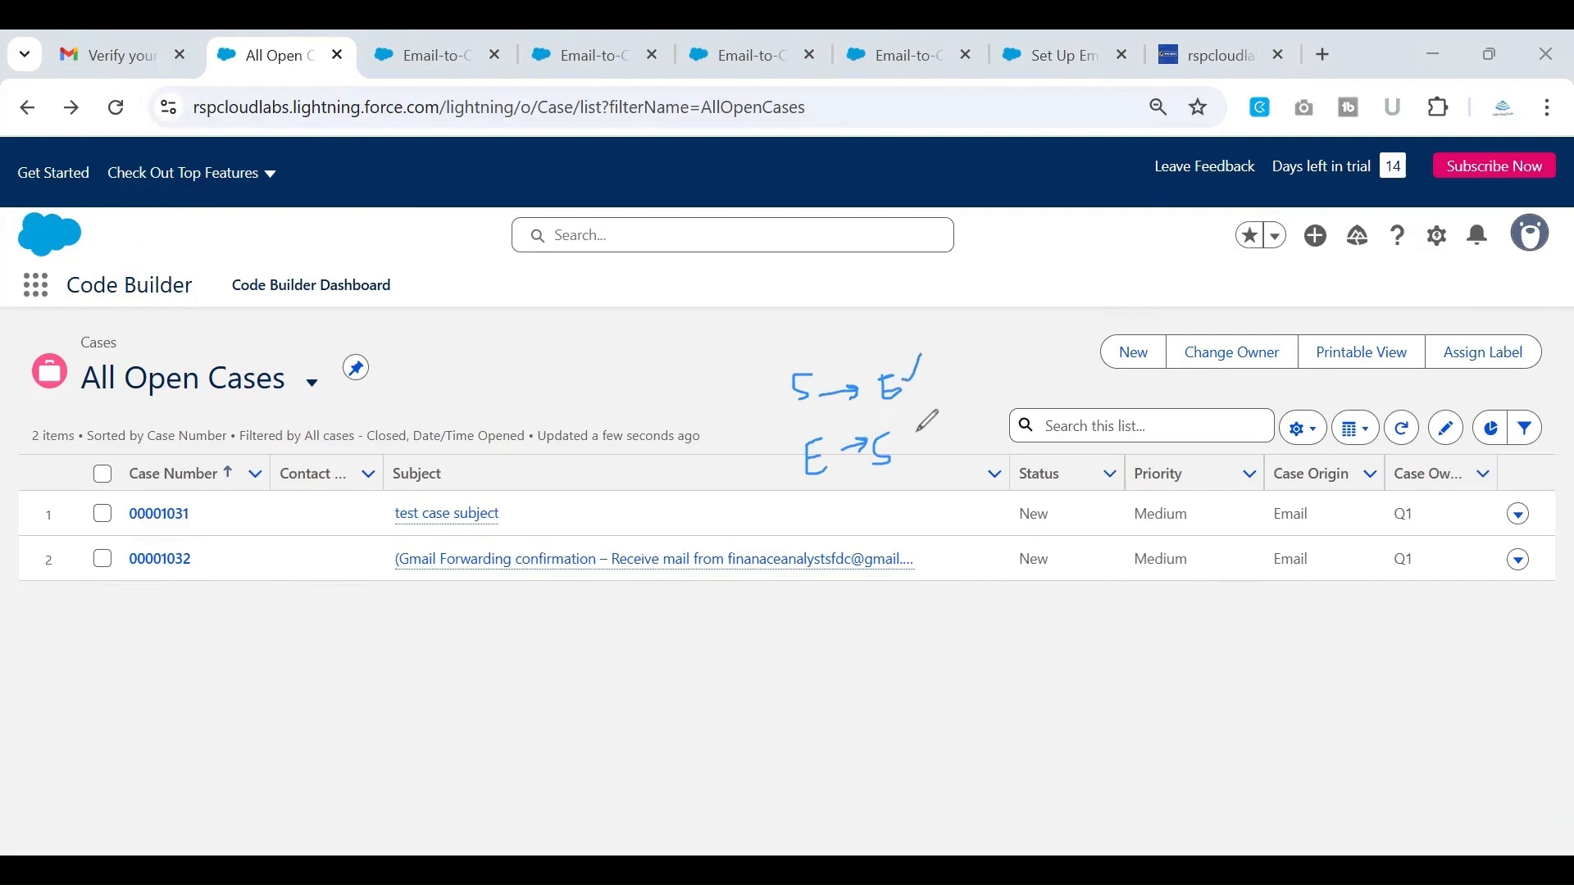
drag(902, 441, 919, 424)
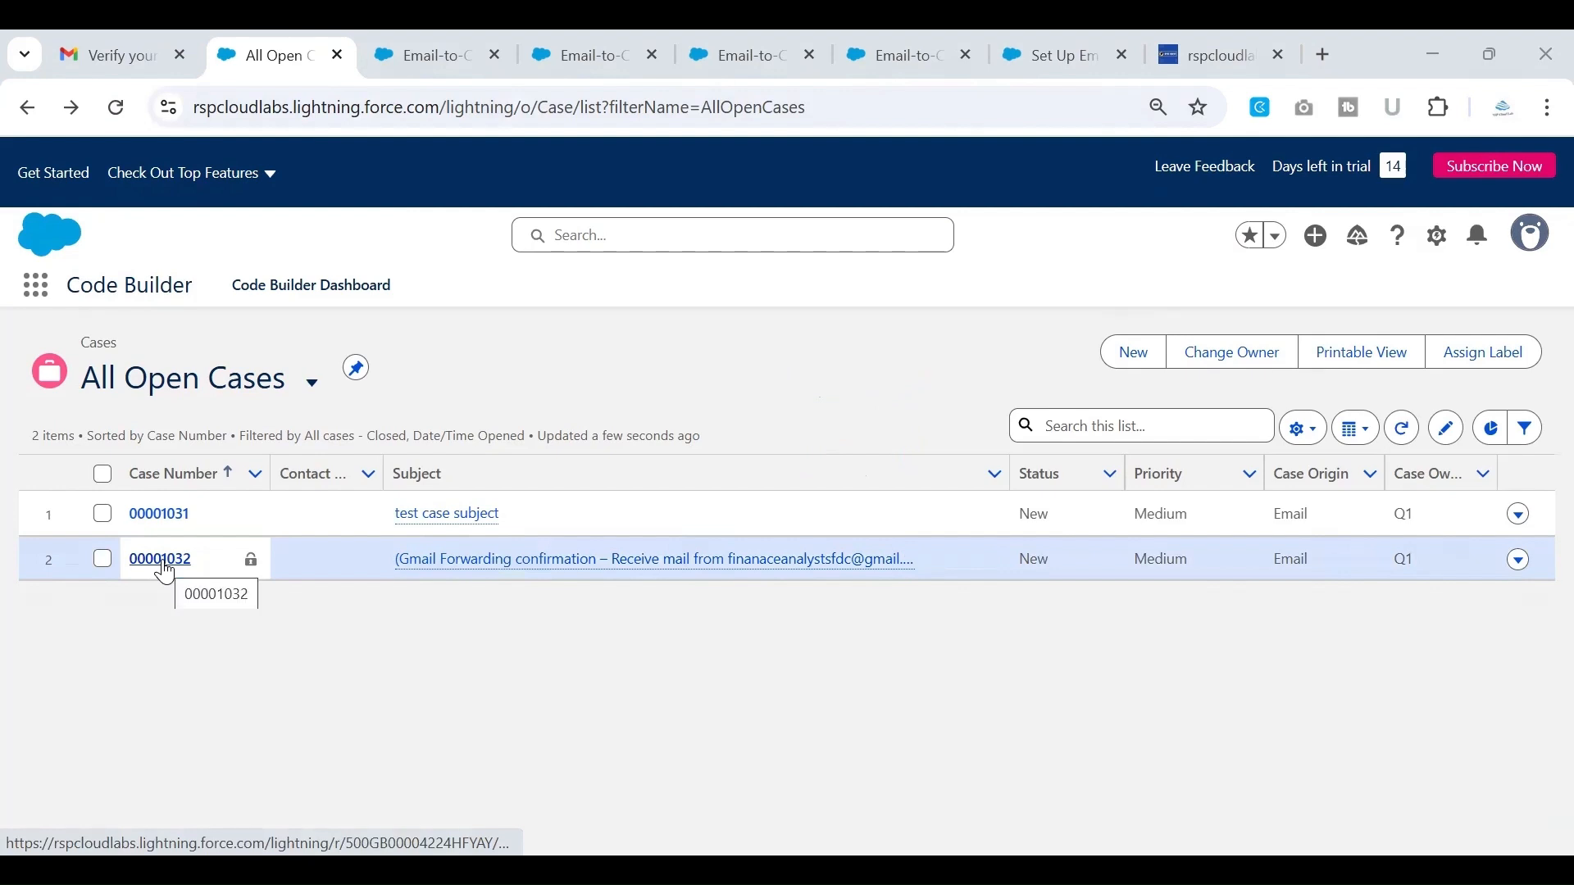
Open the Gmail Forwarding confirmation case and read the request email in its feed
click(163, 566)
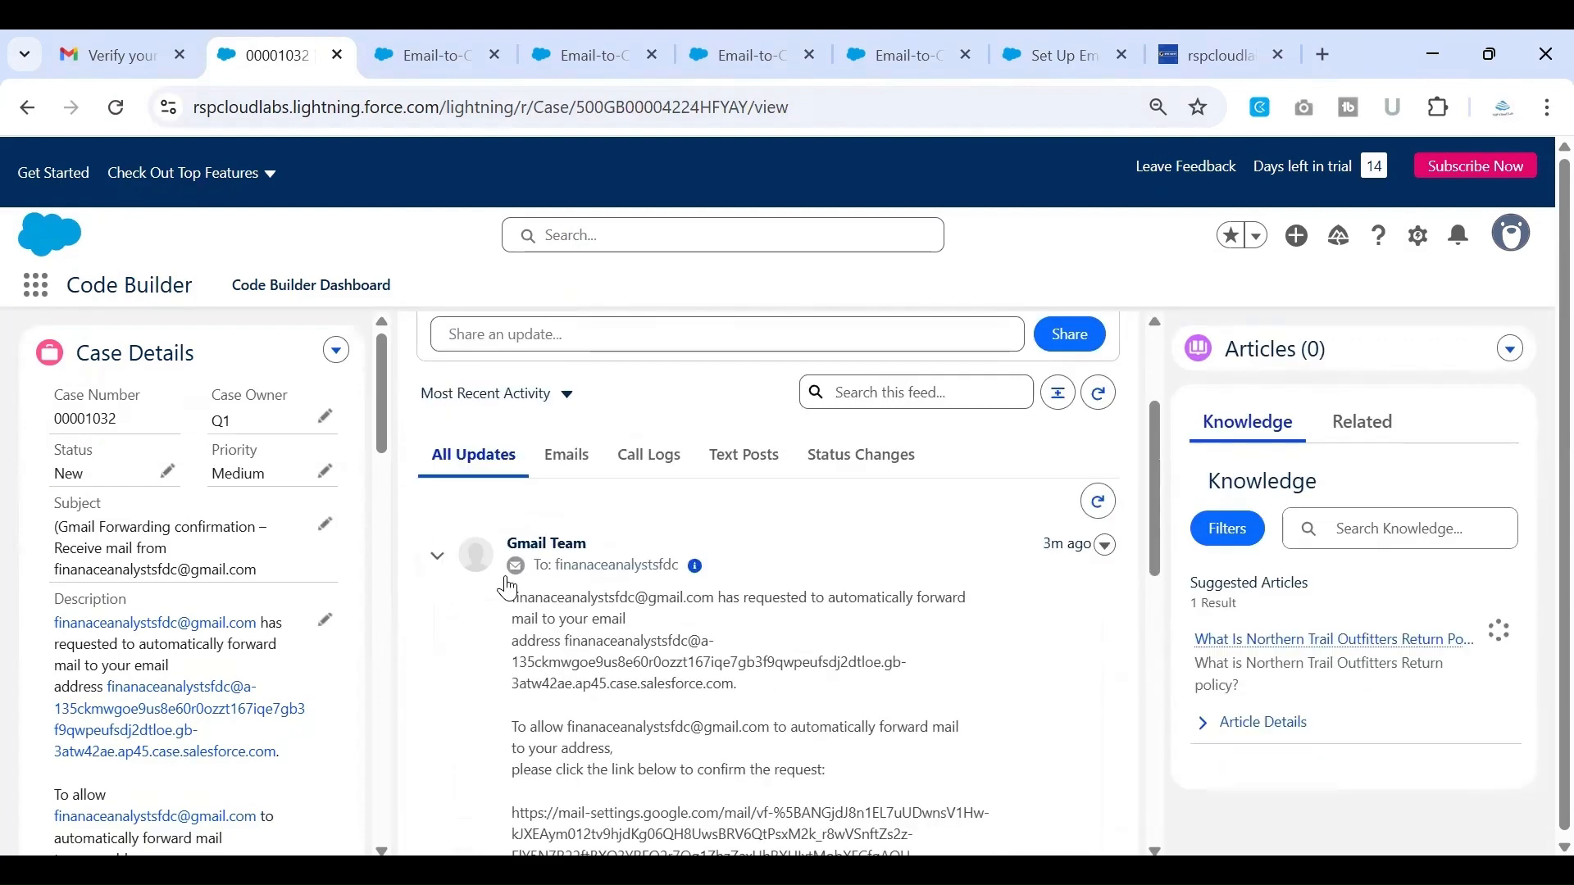
scroll(728, 634, down, 4)
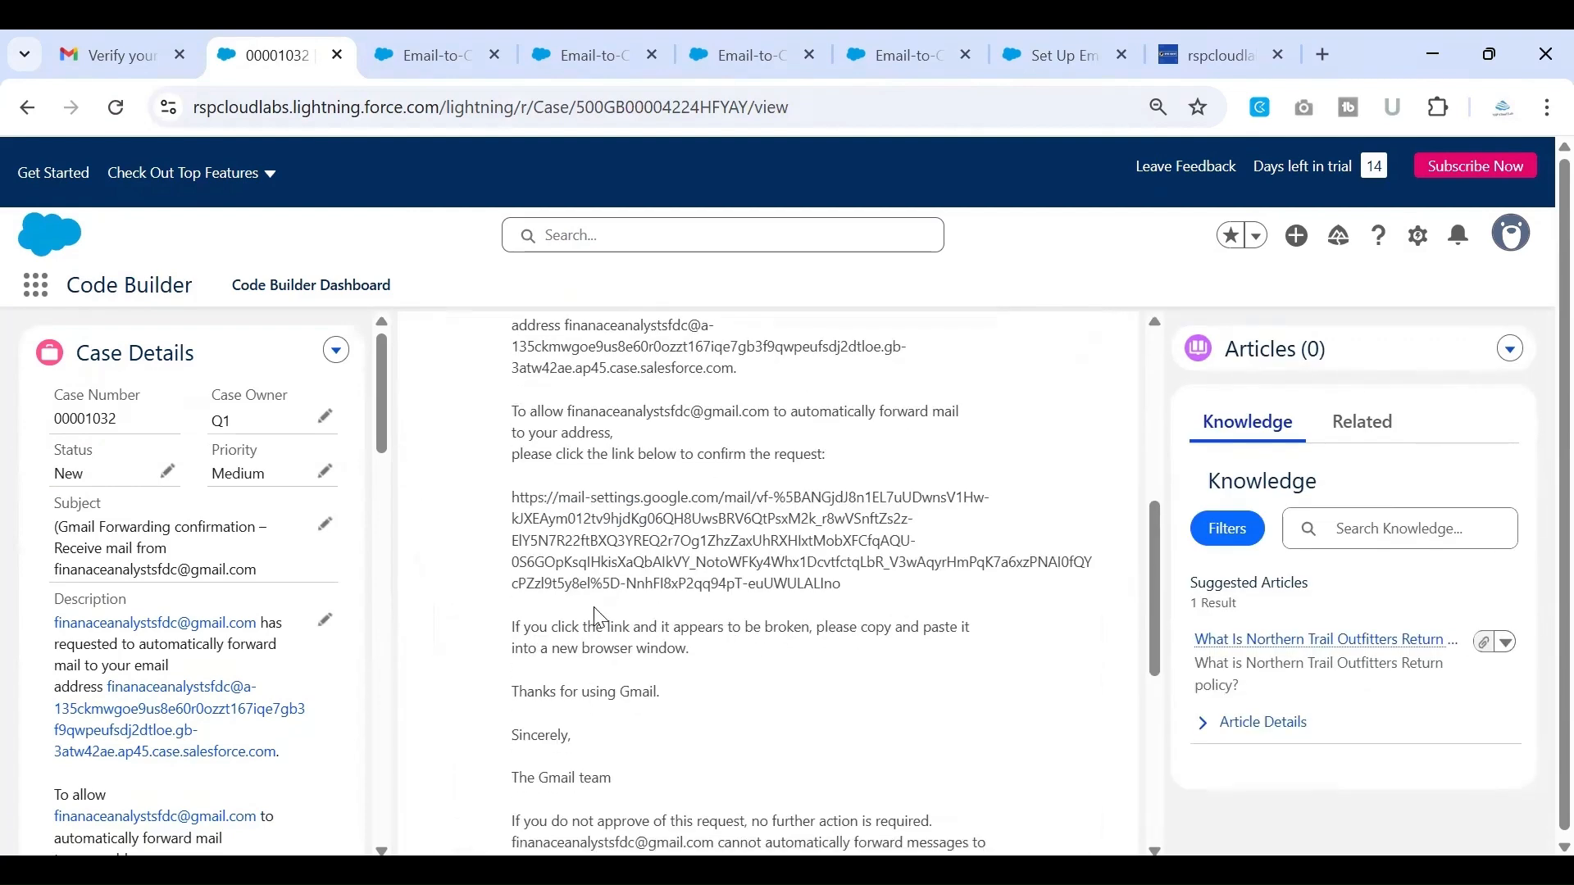
scroll(592, 614, down, 2)
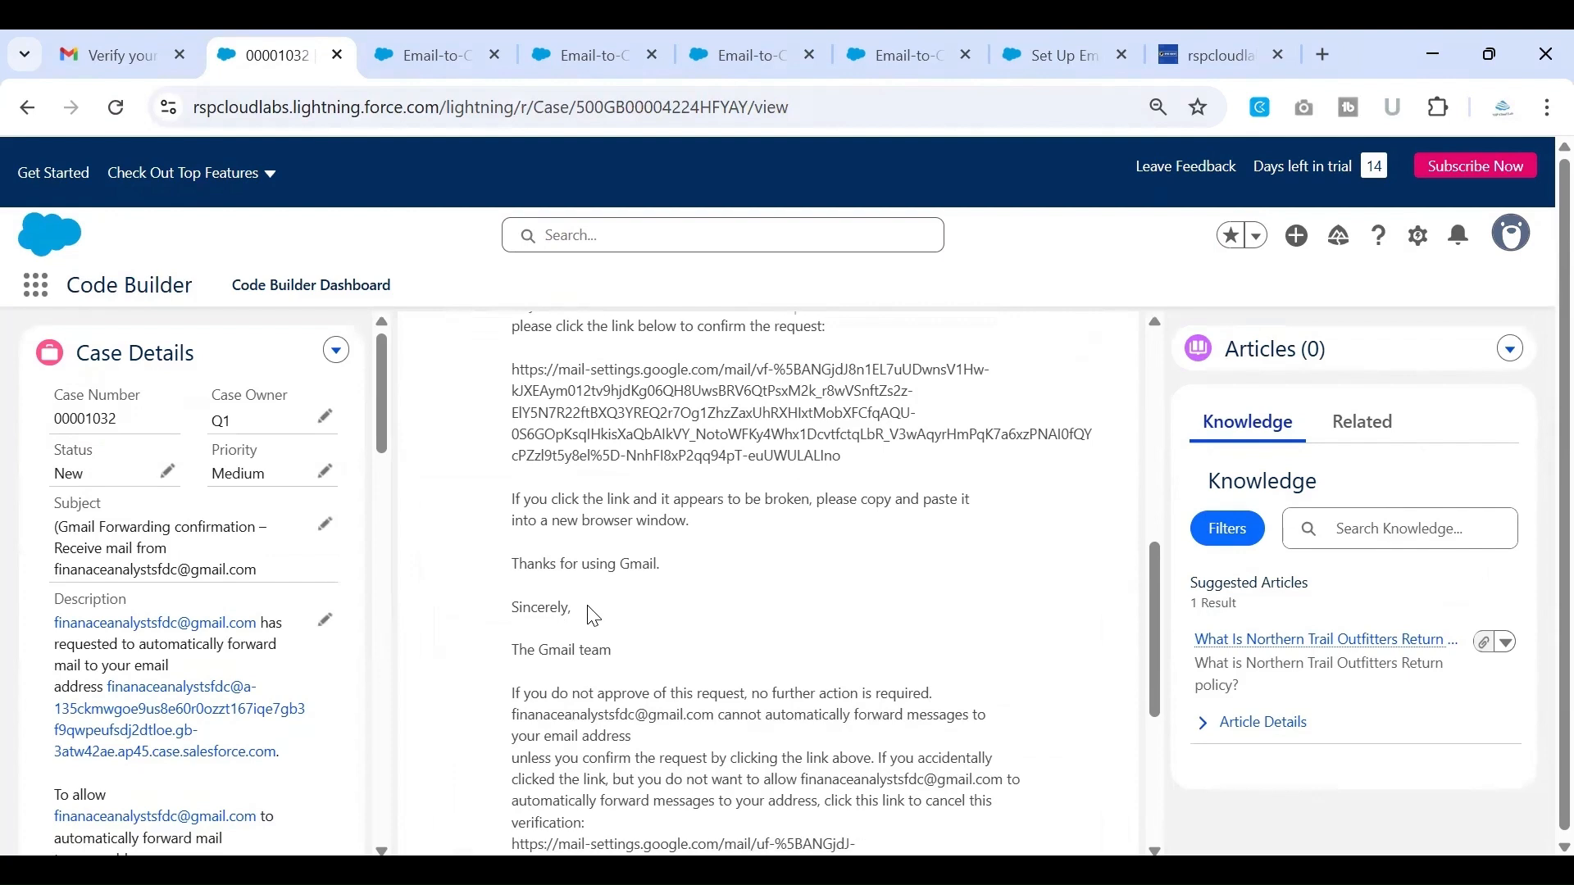
scroll(592, 615, up, 1)
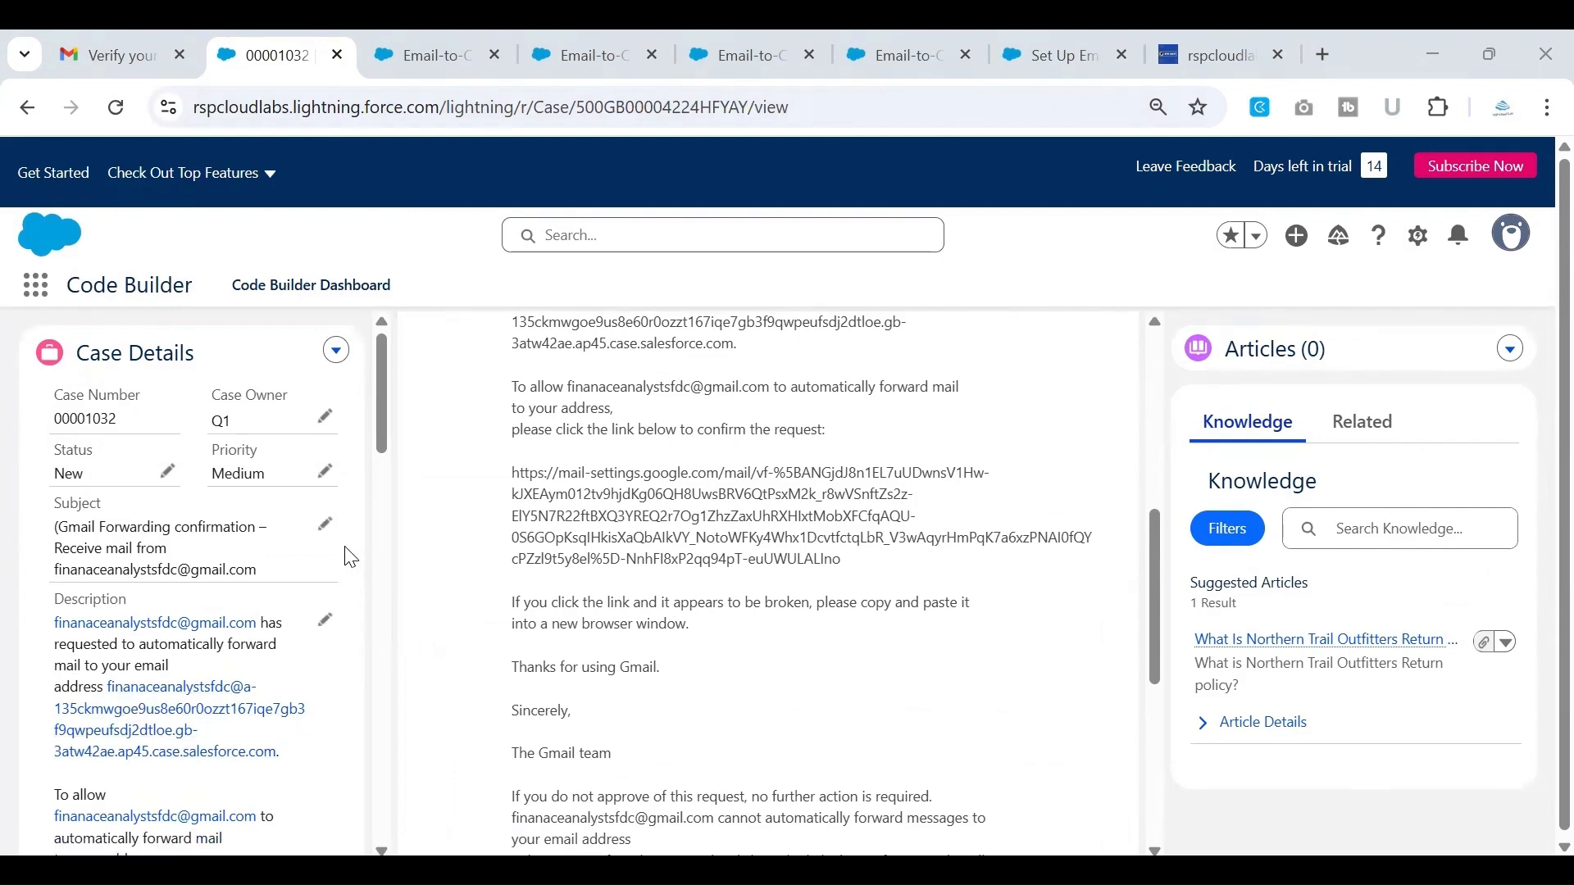
Follow the confirmation link in the case description, confirm mail forwarding to the Salesforce Email Services Address, and close the confirmation page
drag(379, 387, 382, 464)
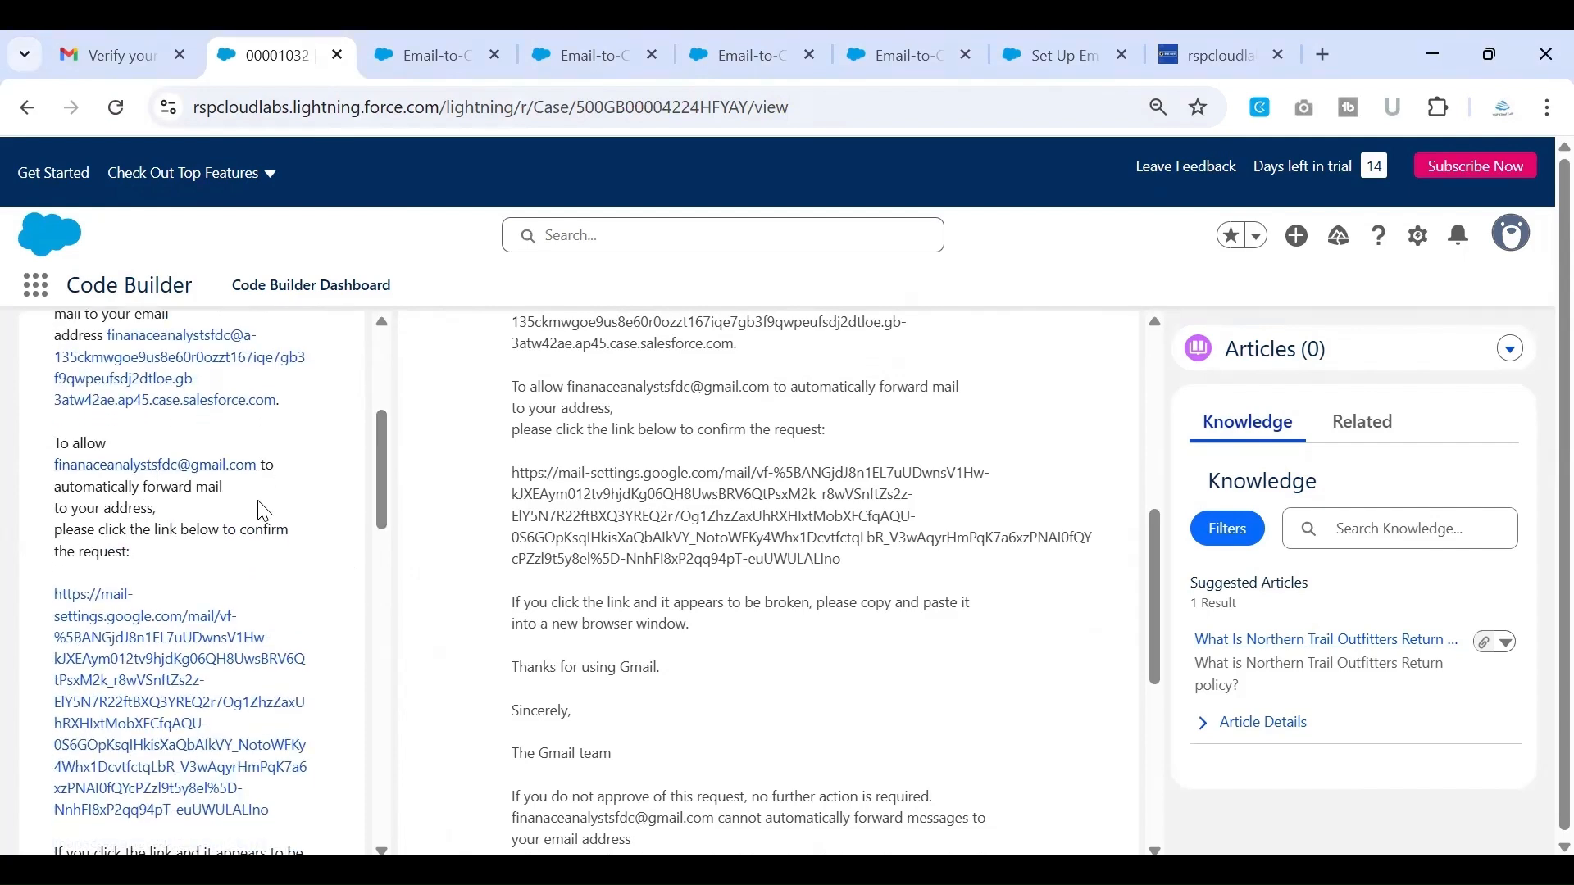
scroll(257, 500, down, 1)
scroll(110, 605, down, 1)
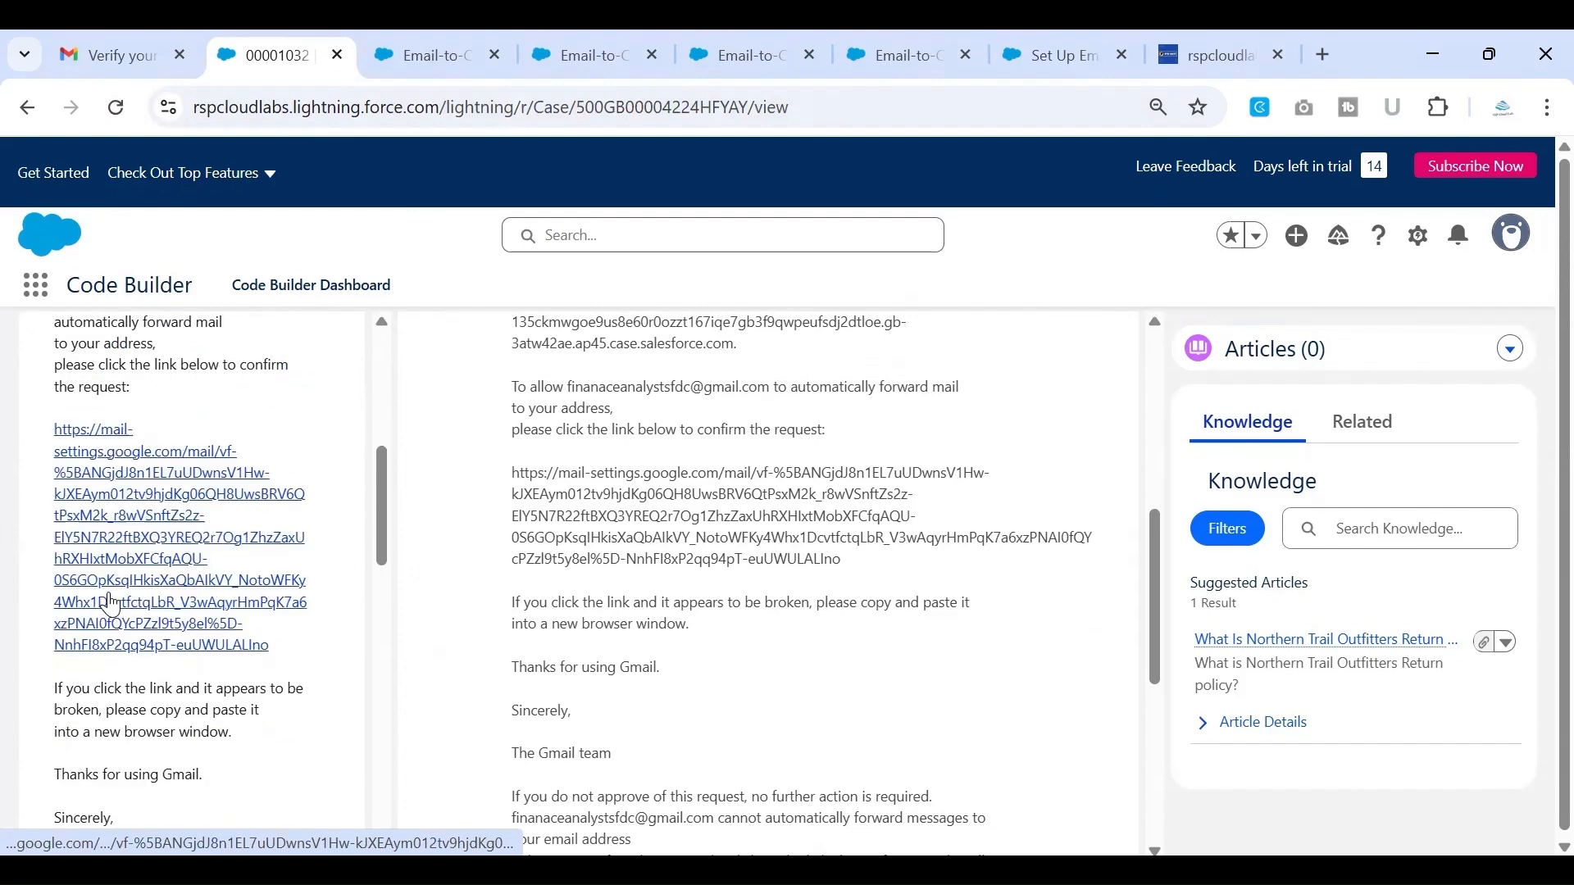
click(152, 515)
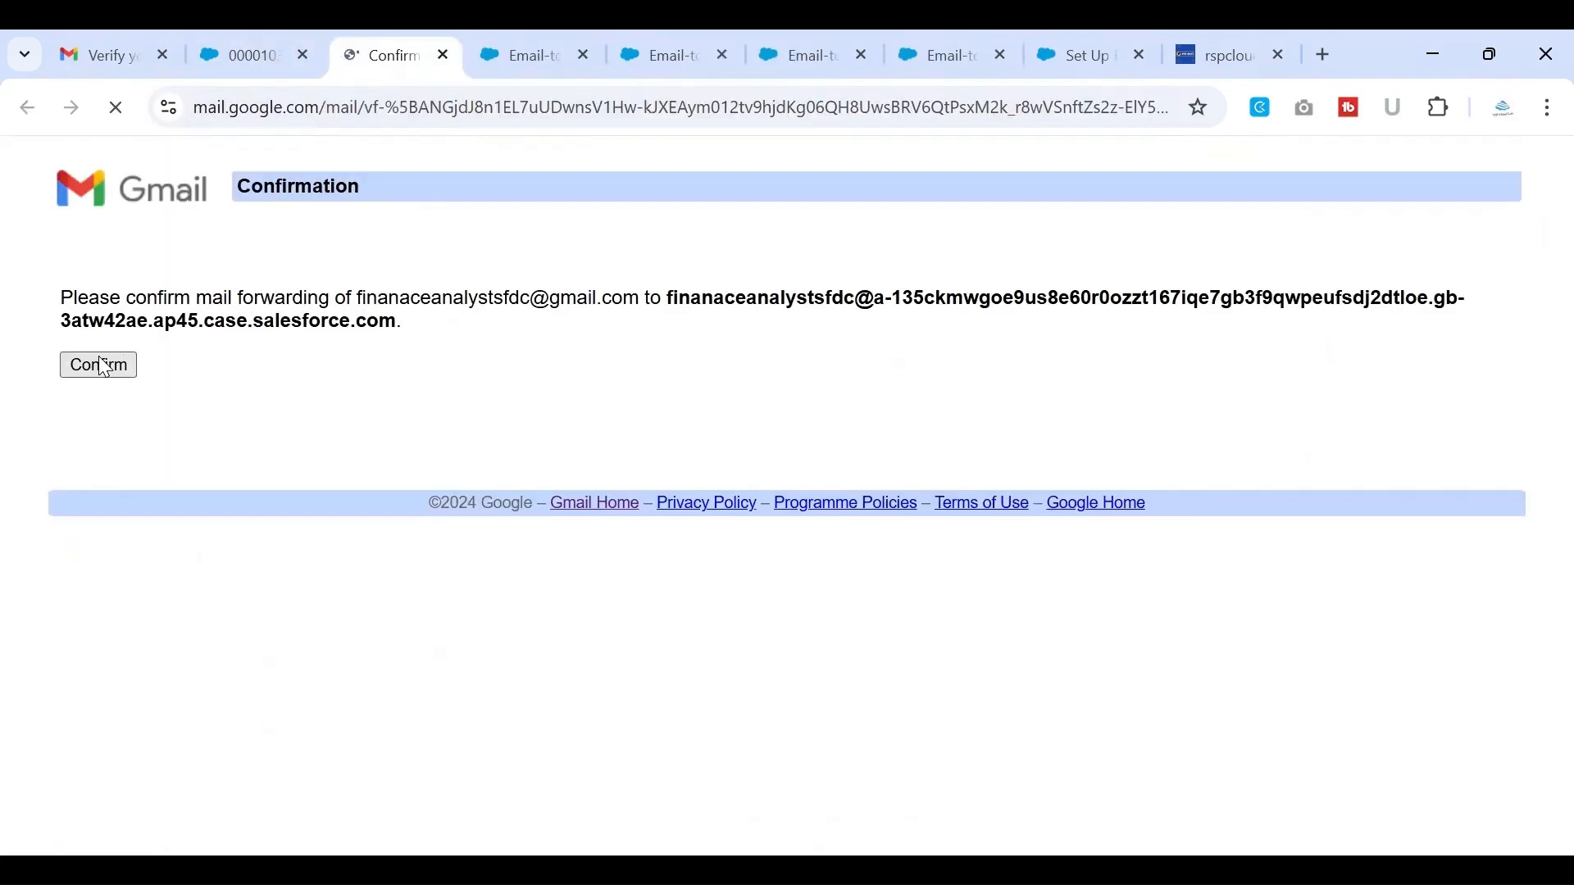
click(102, 366)
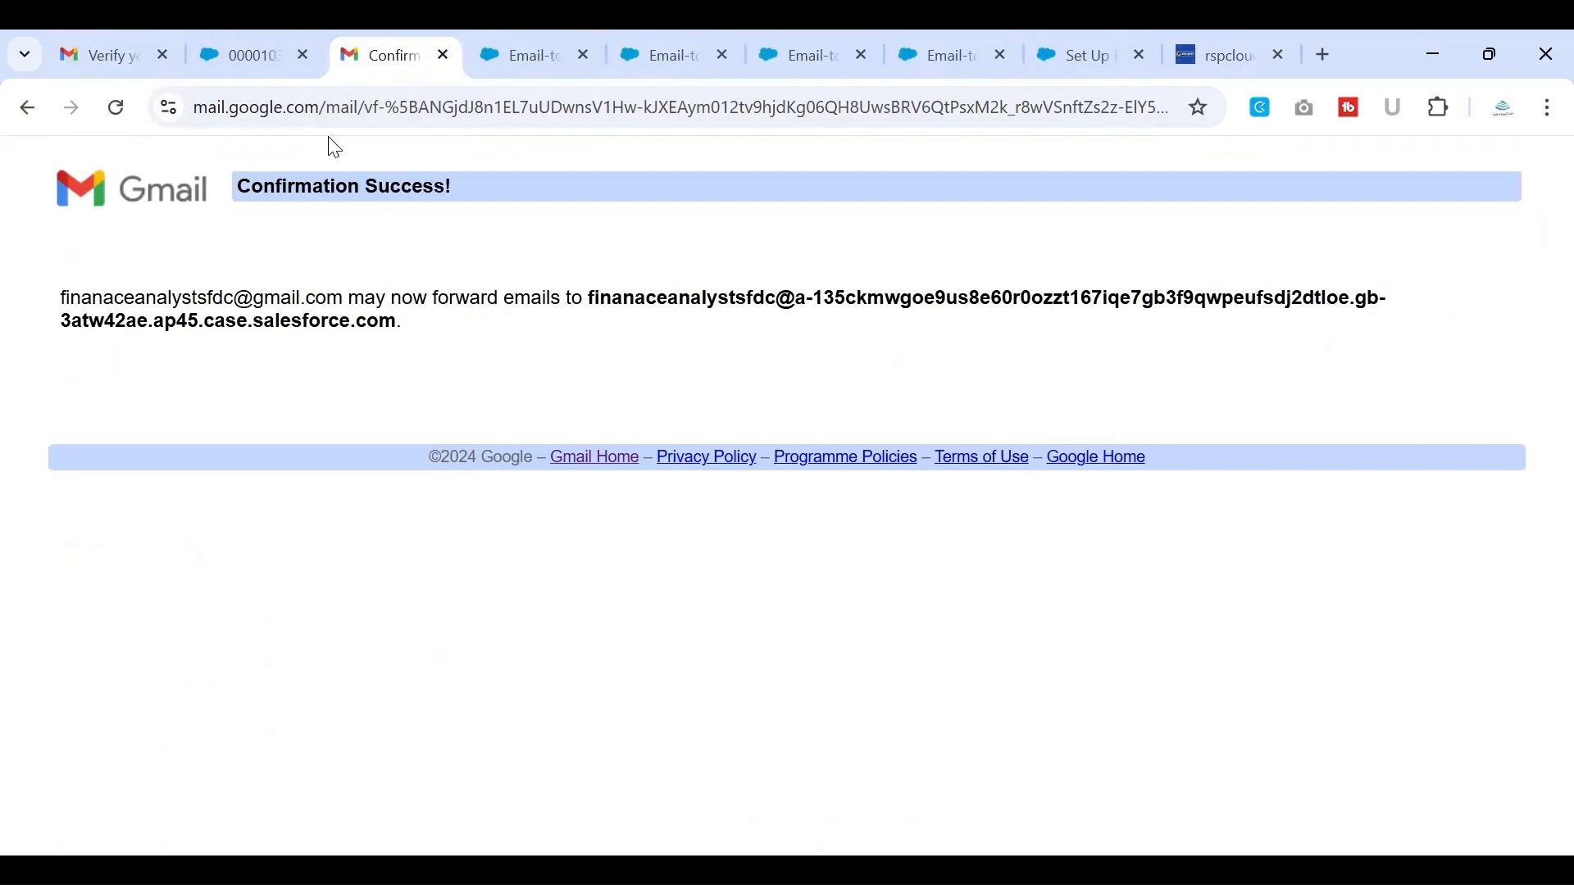
drag(440, 300, 529, 336)
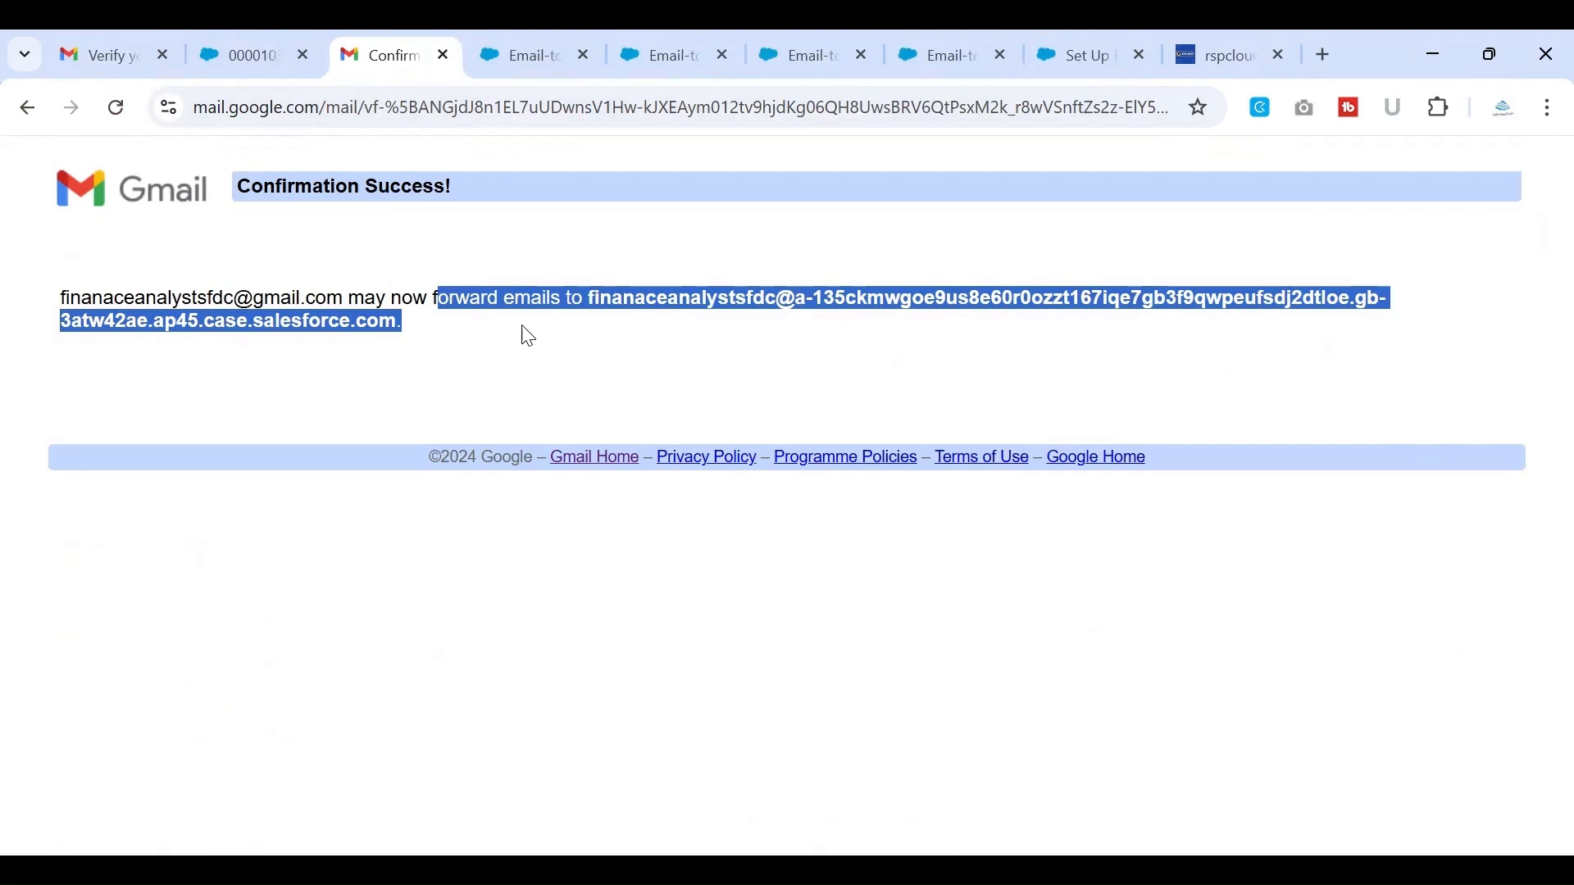
click(484, 379)
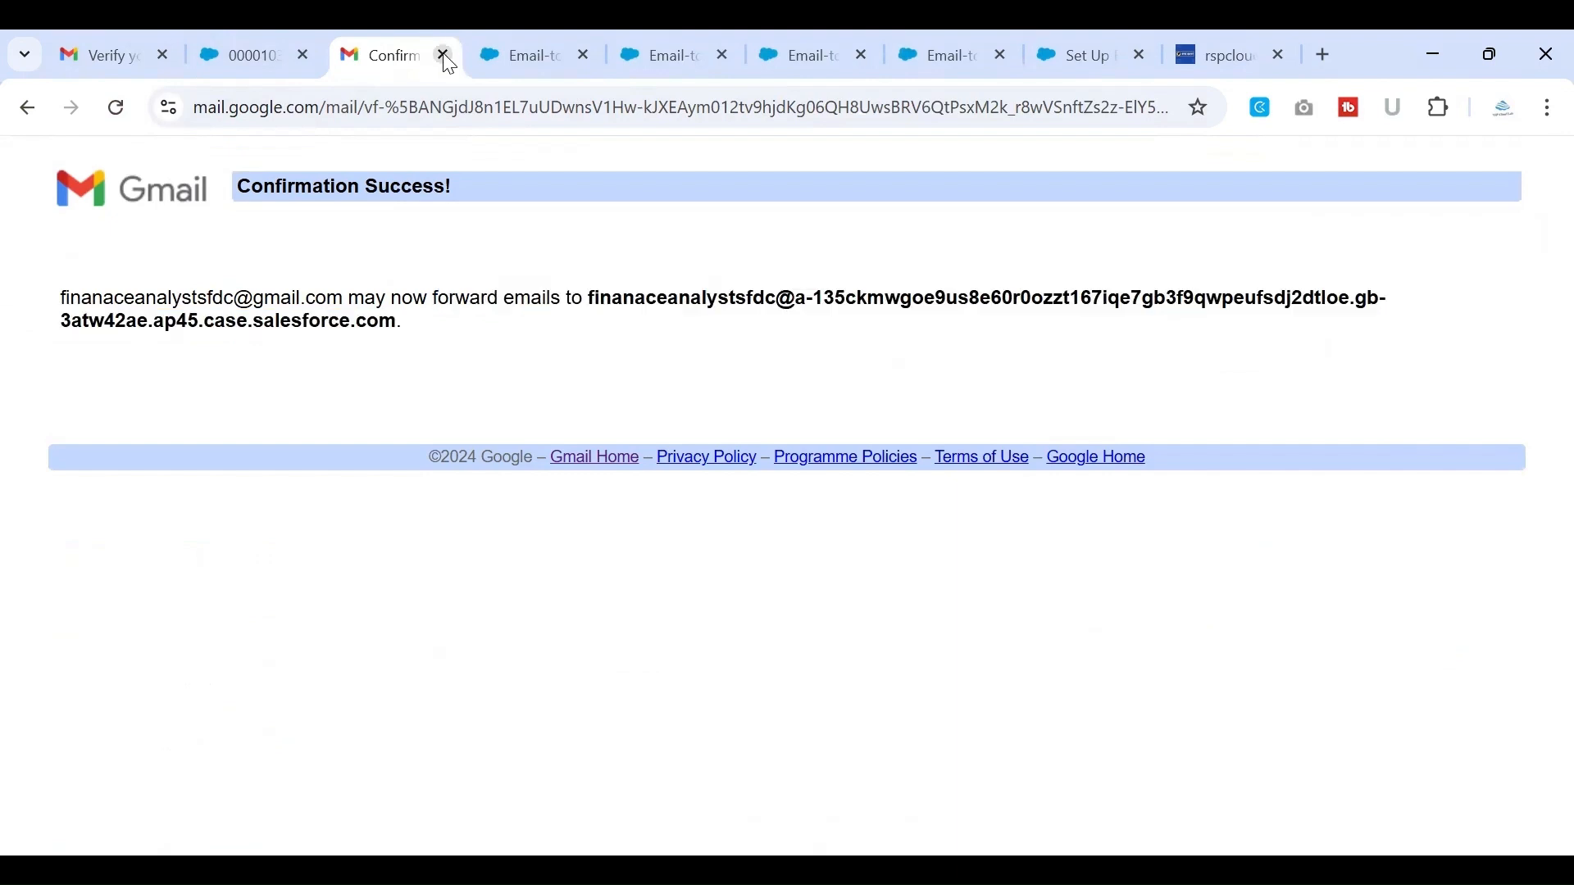
click(444, 56)
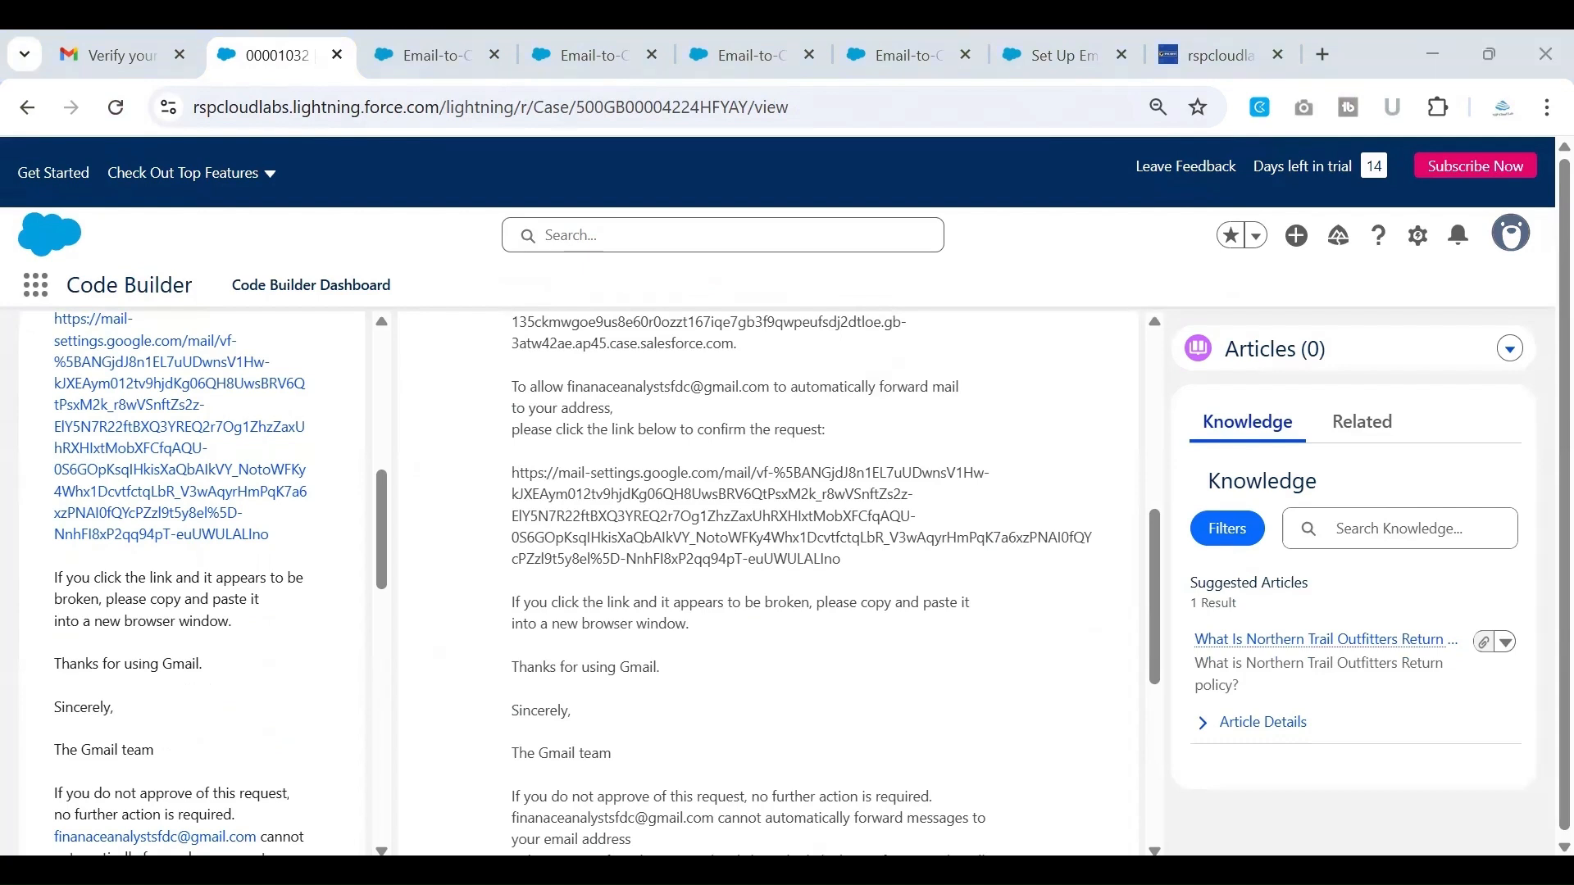
Switch to the business Gmail account, reload its Forwarding and POP/IMAP settings to review the forwarding options, and close the stray Chrome settings page
key(alt+Tab)
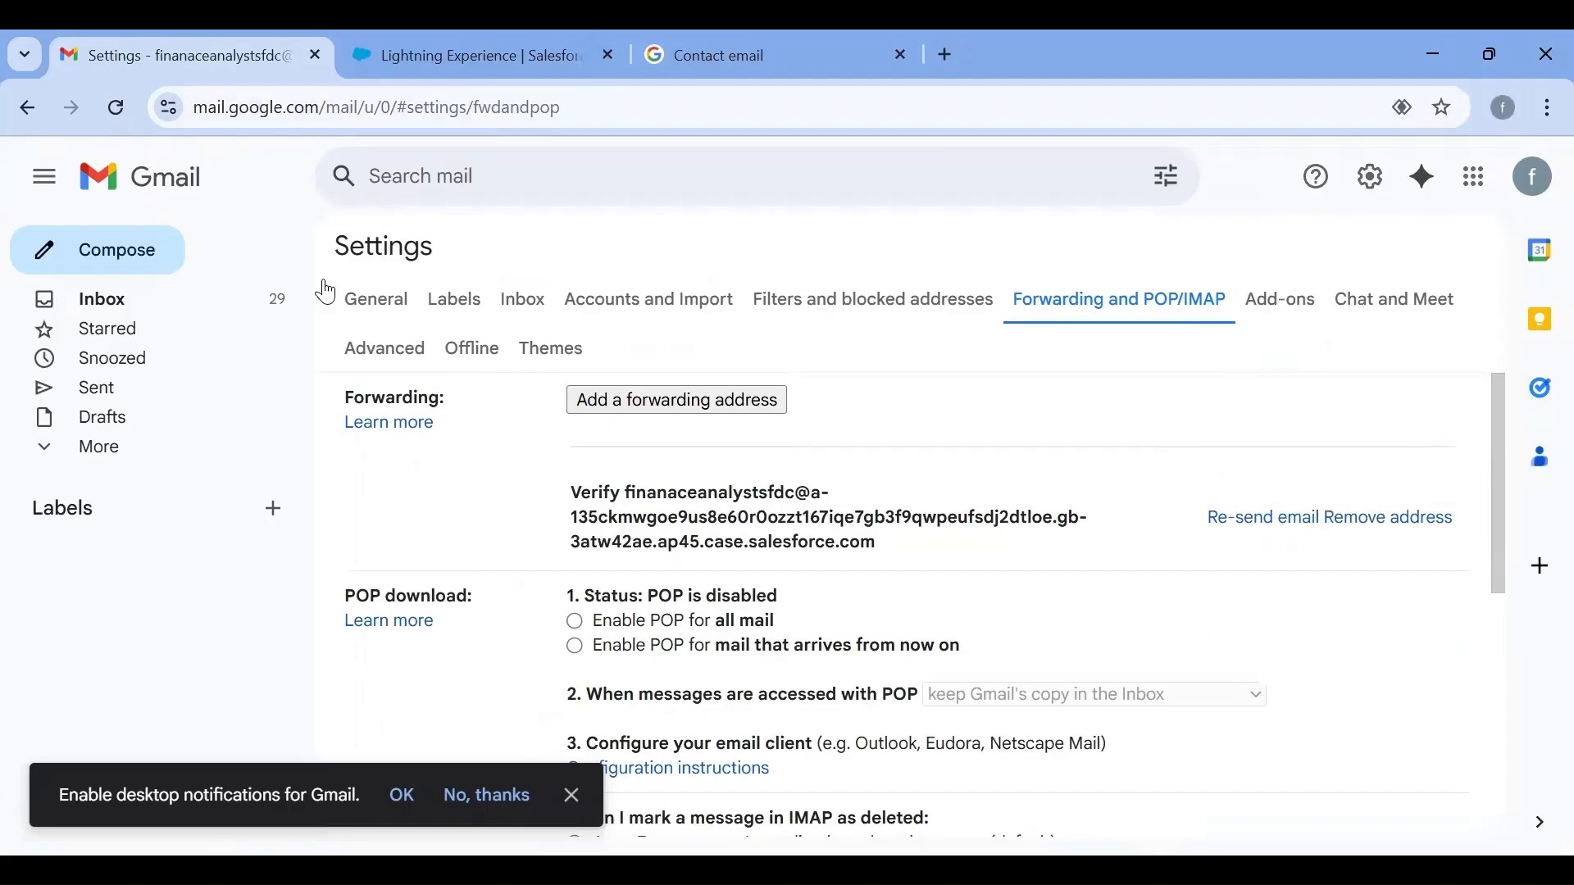
click(117, 110)
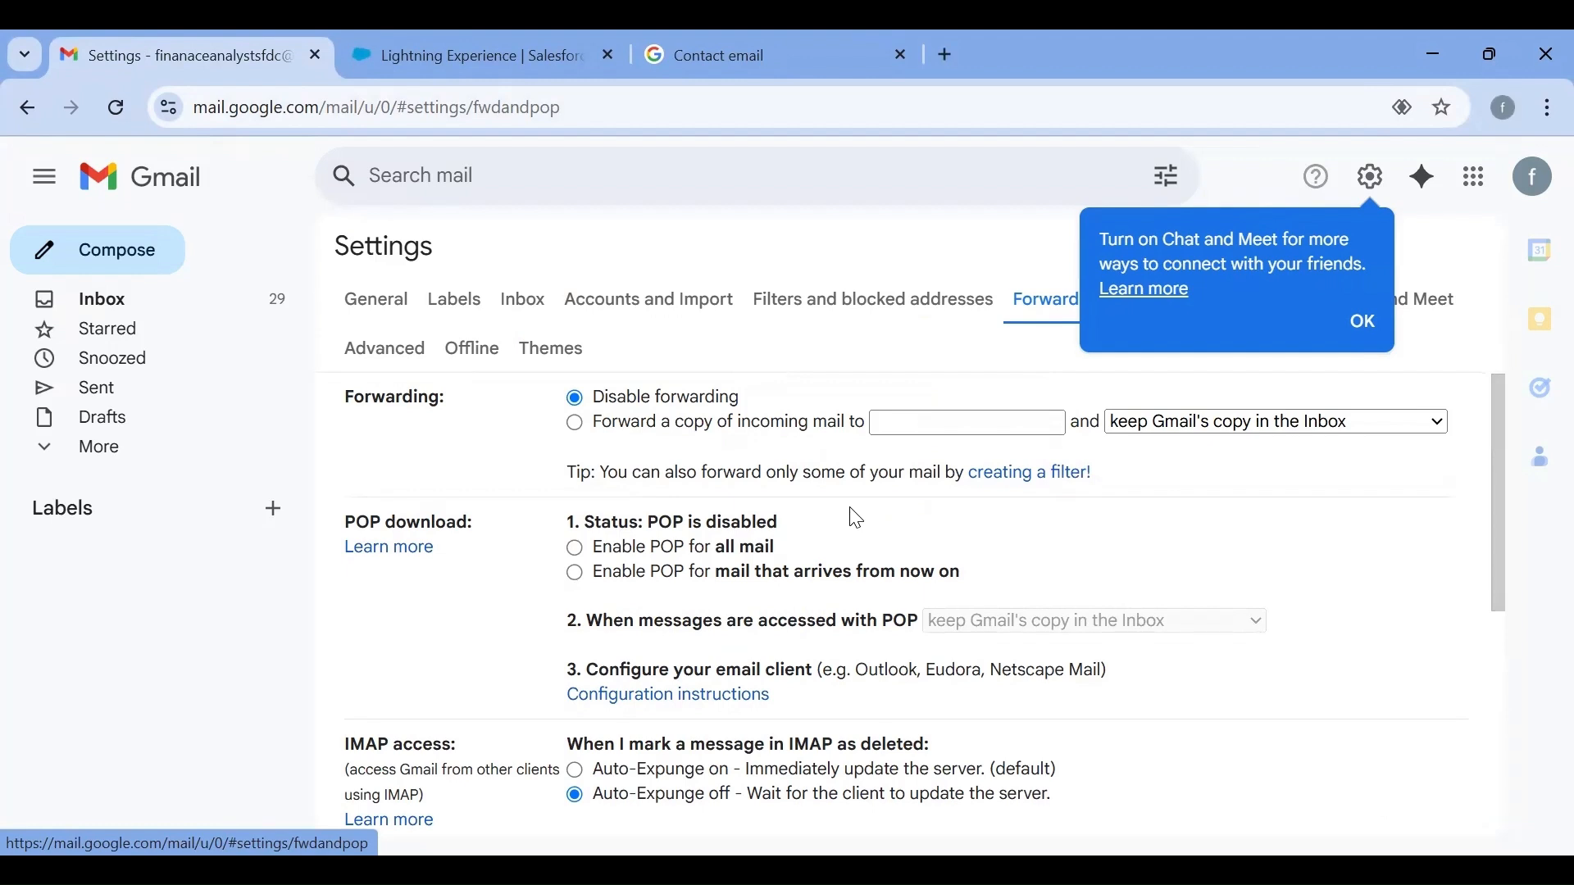
scroll(603, 648, down, 1)
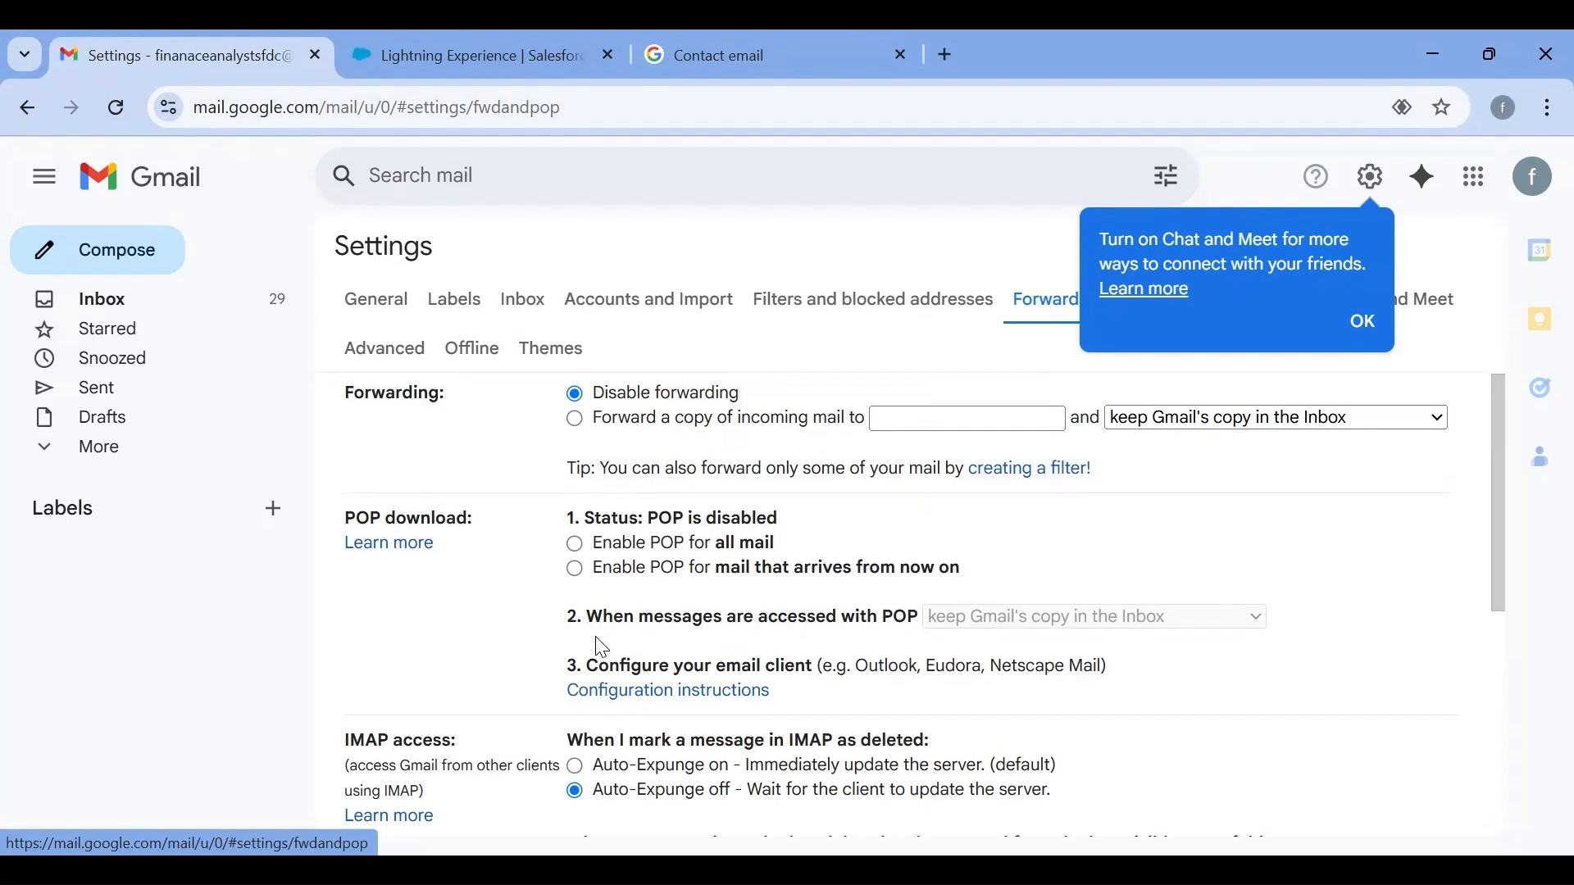
scroll(603, 647, down, 1)
scroll(1364, 319, down, 1)
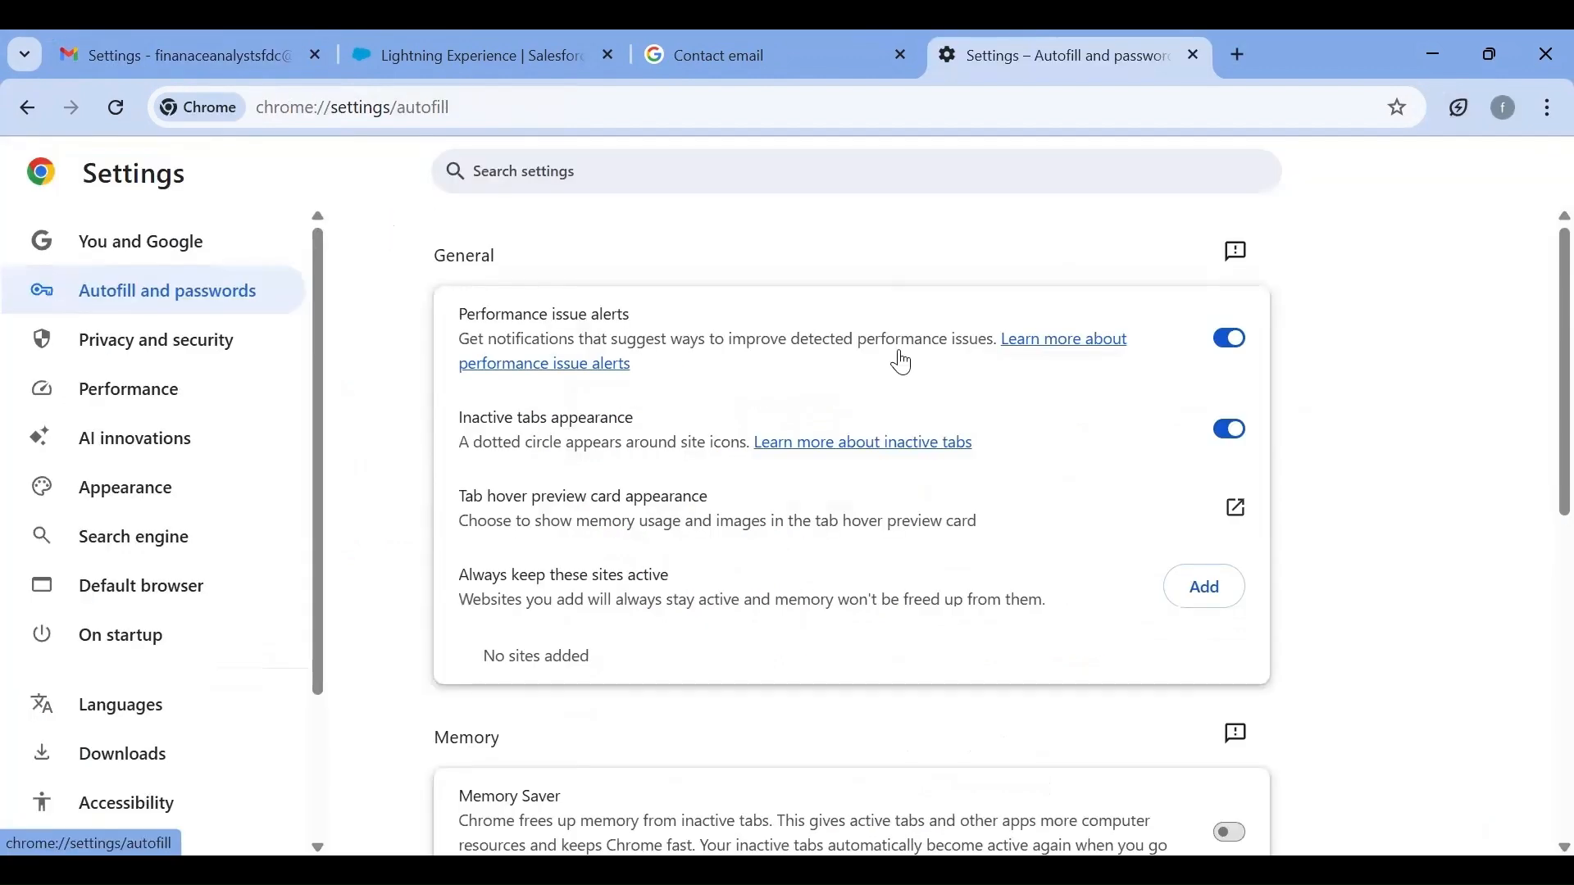
click(1193, 54)
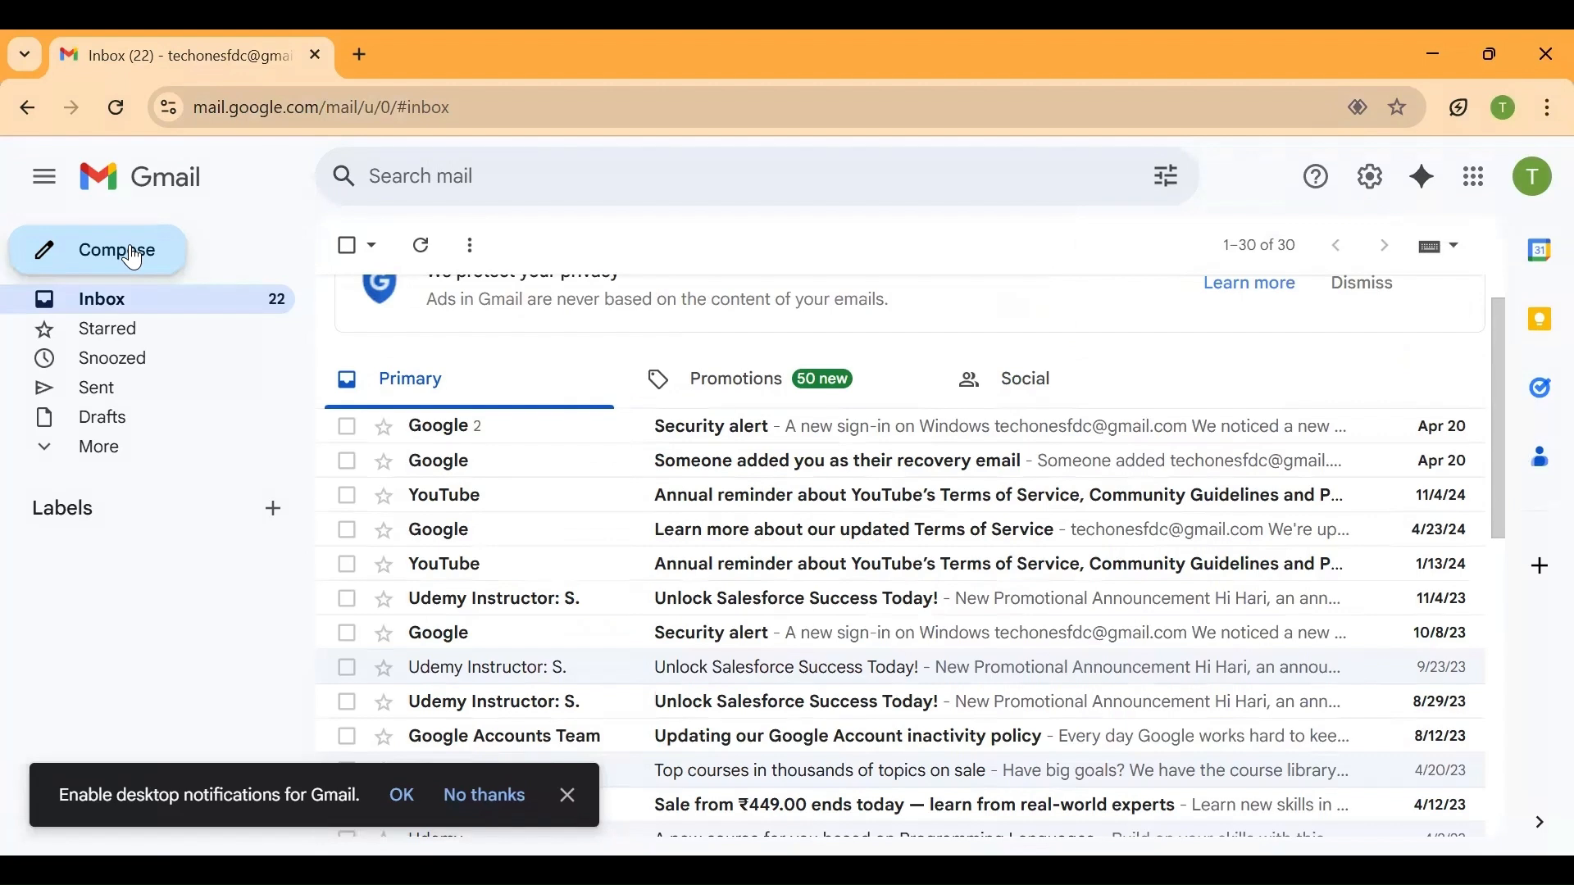
Start a new message in the customer's Gmail account, and select the Email Address in Salesforce's Email-to-Case routing address detail for the recipient
click(134, 259)
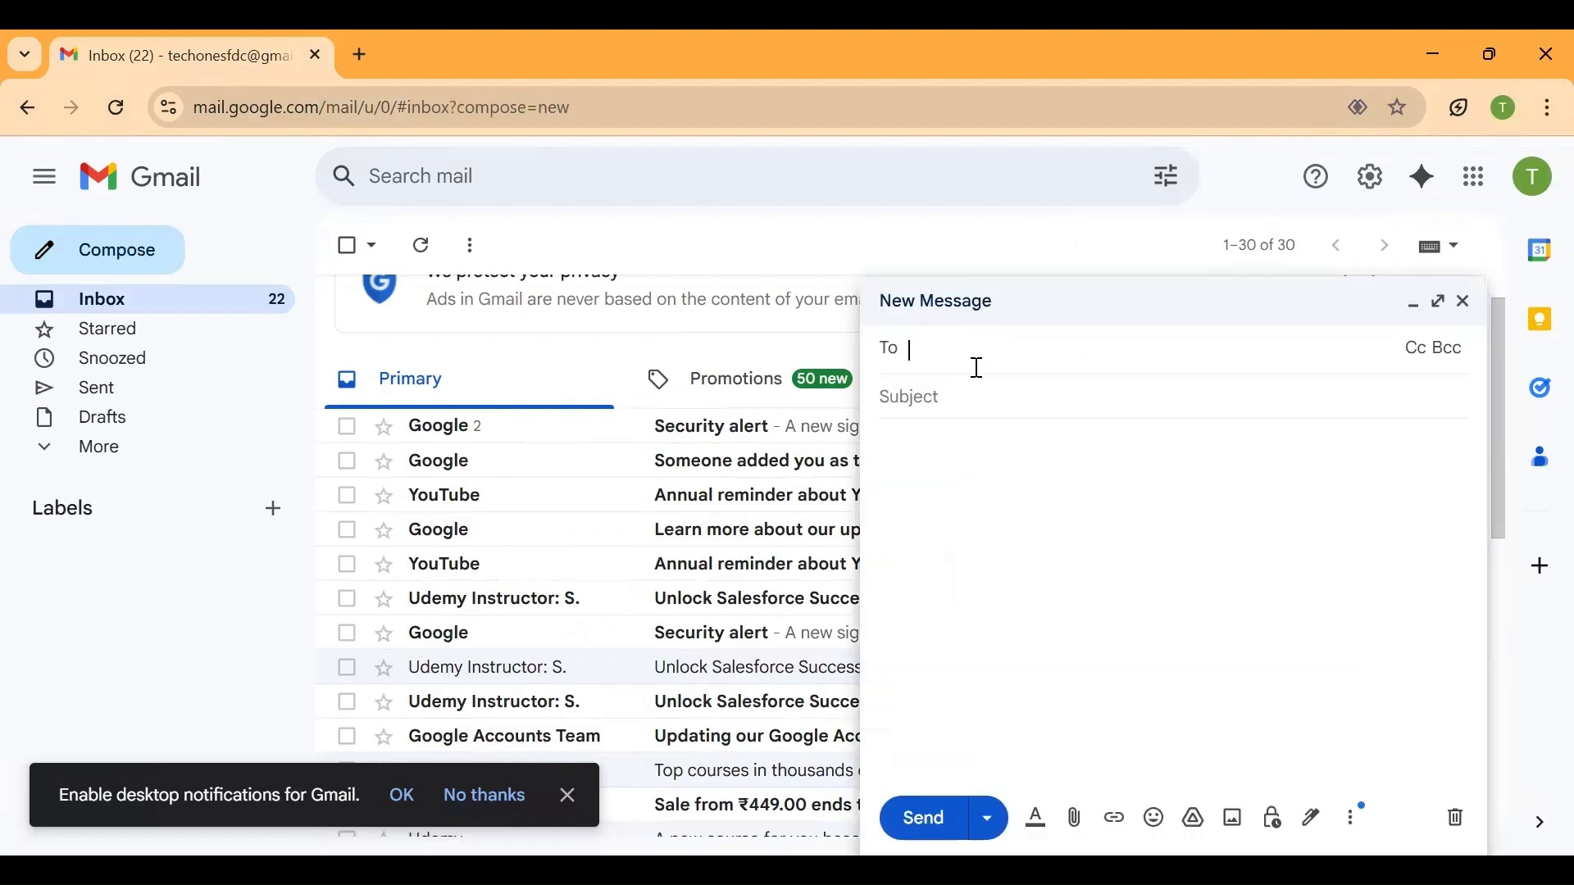
text(fin)
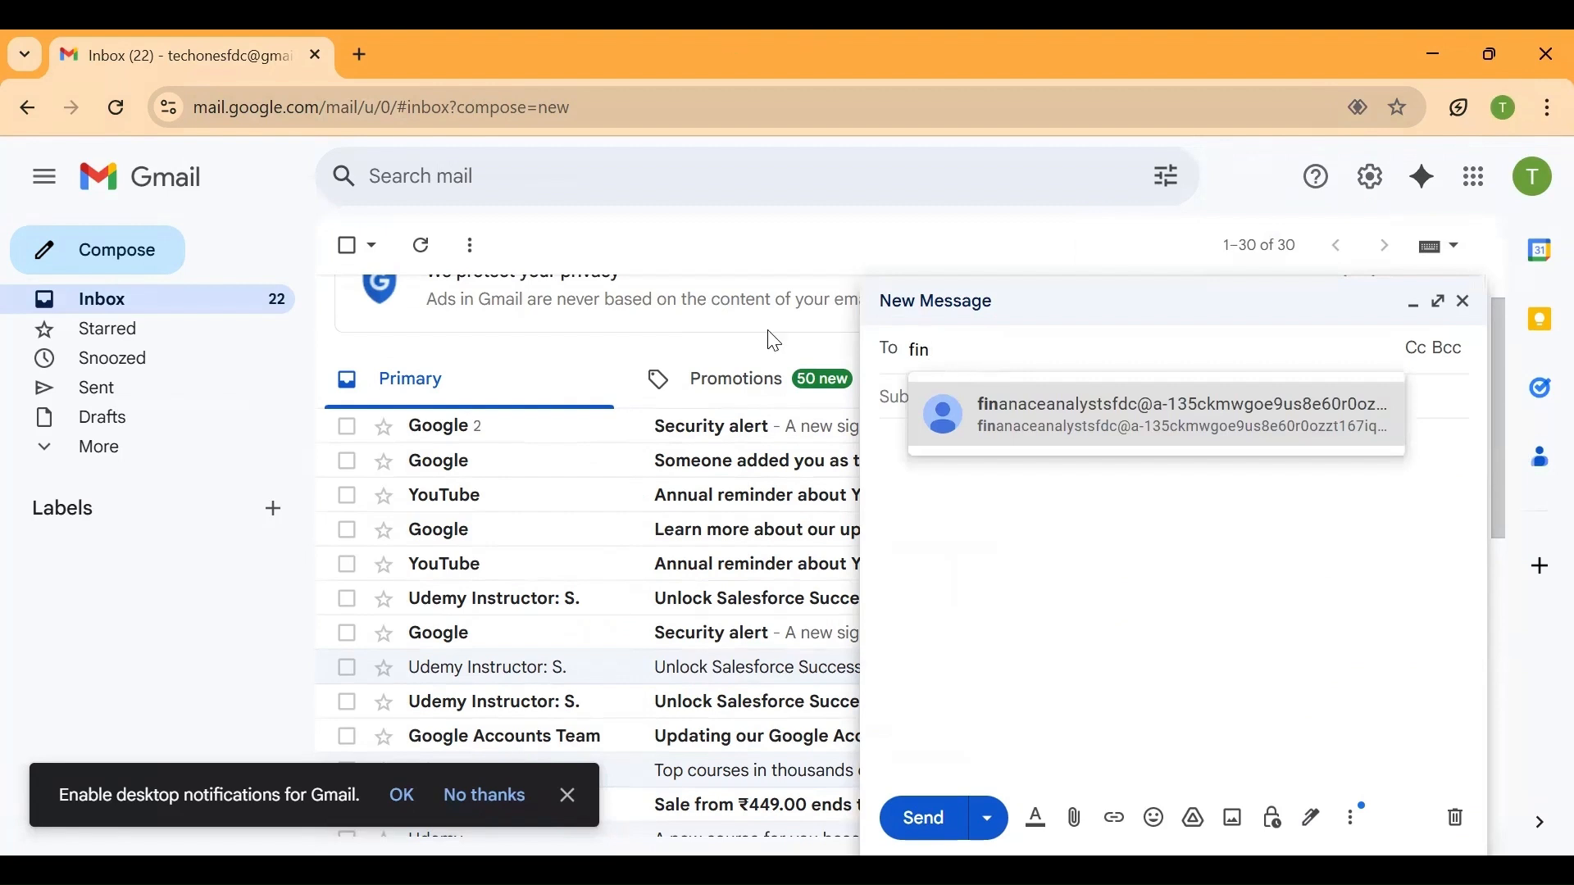
key(alt+Tab)
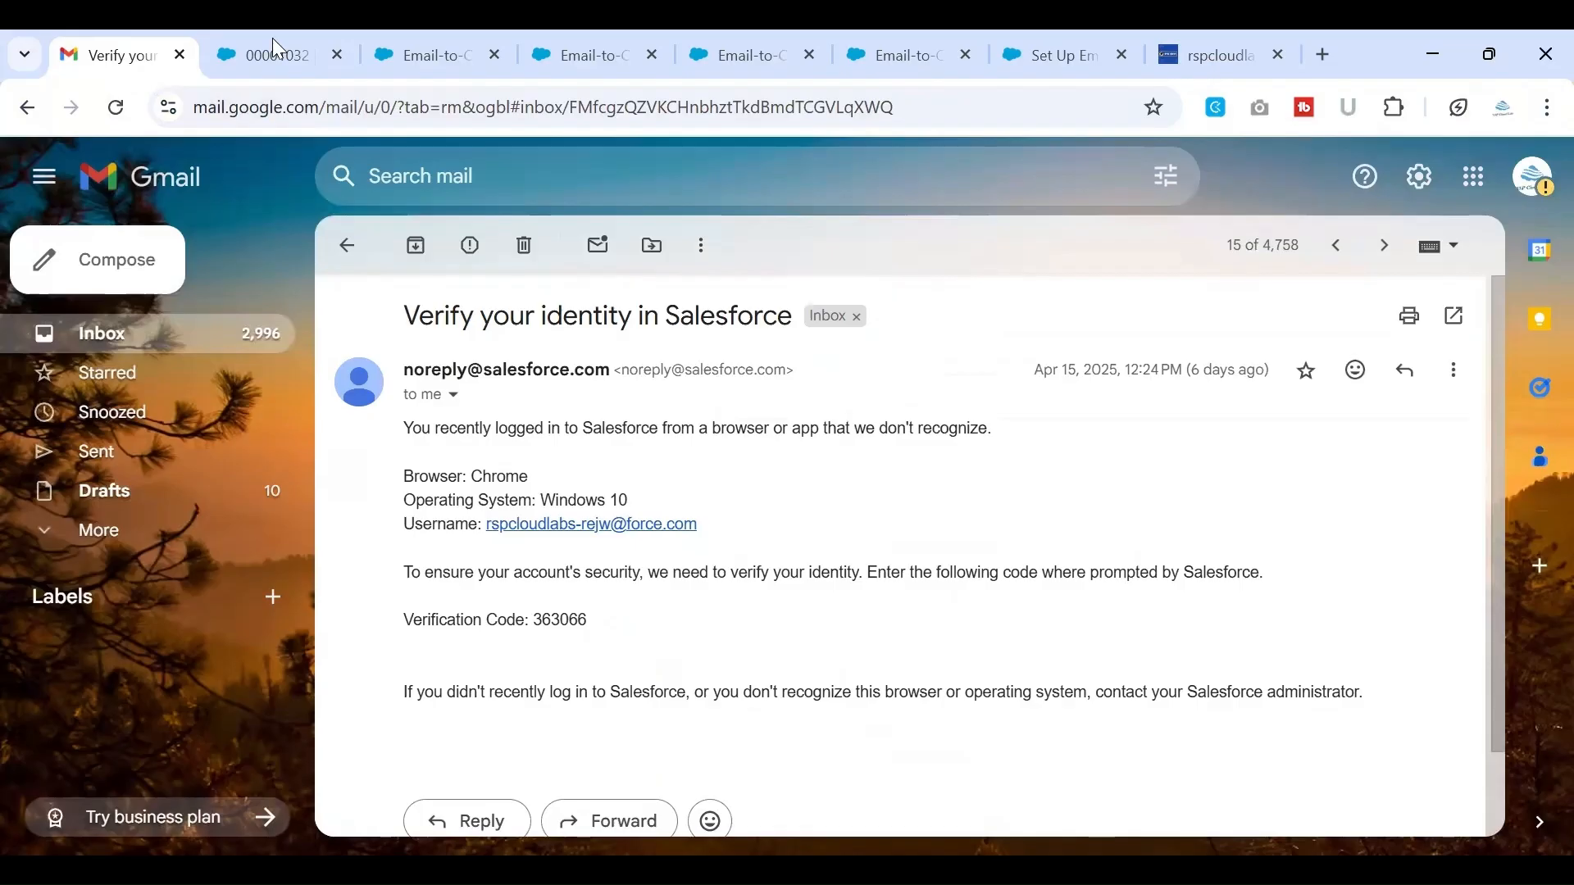
click(272, 39)
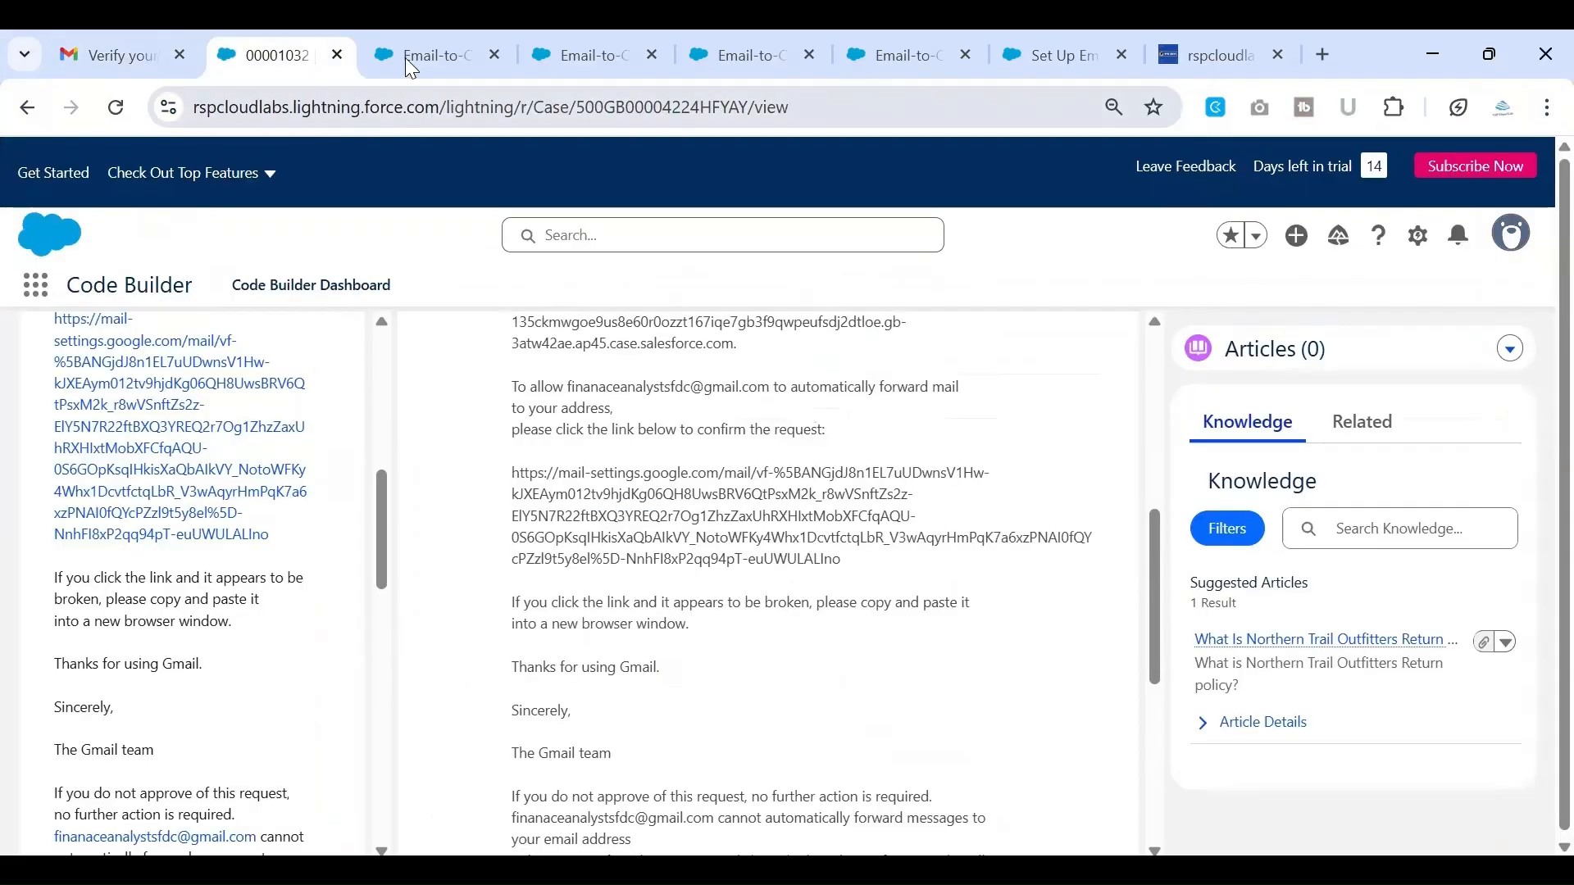
click(405, 57)
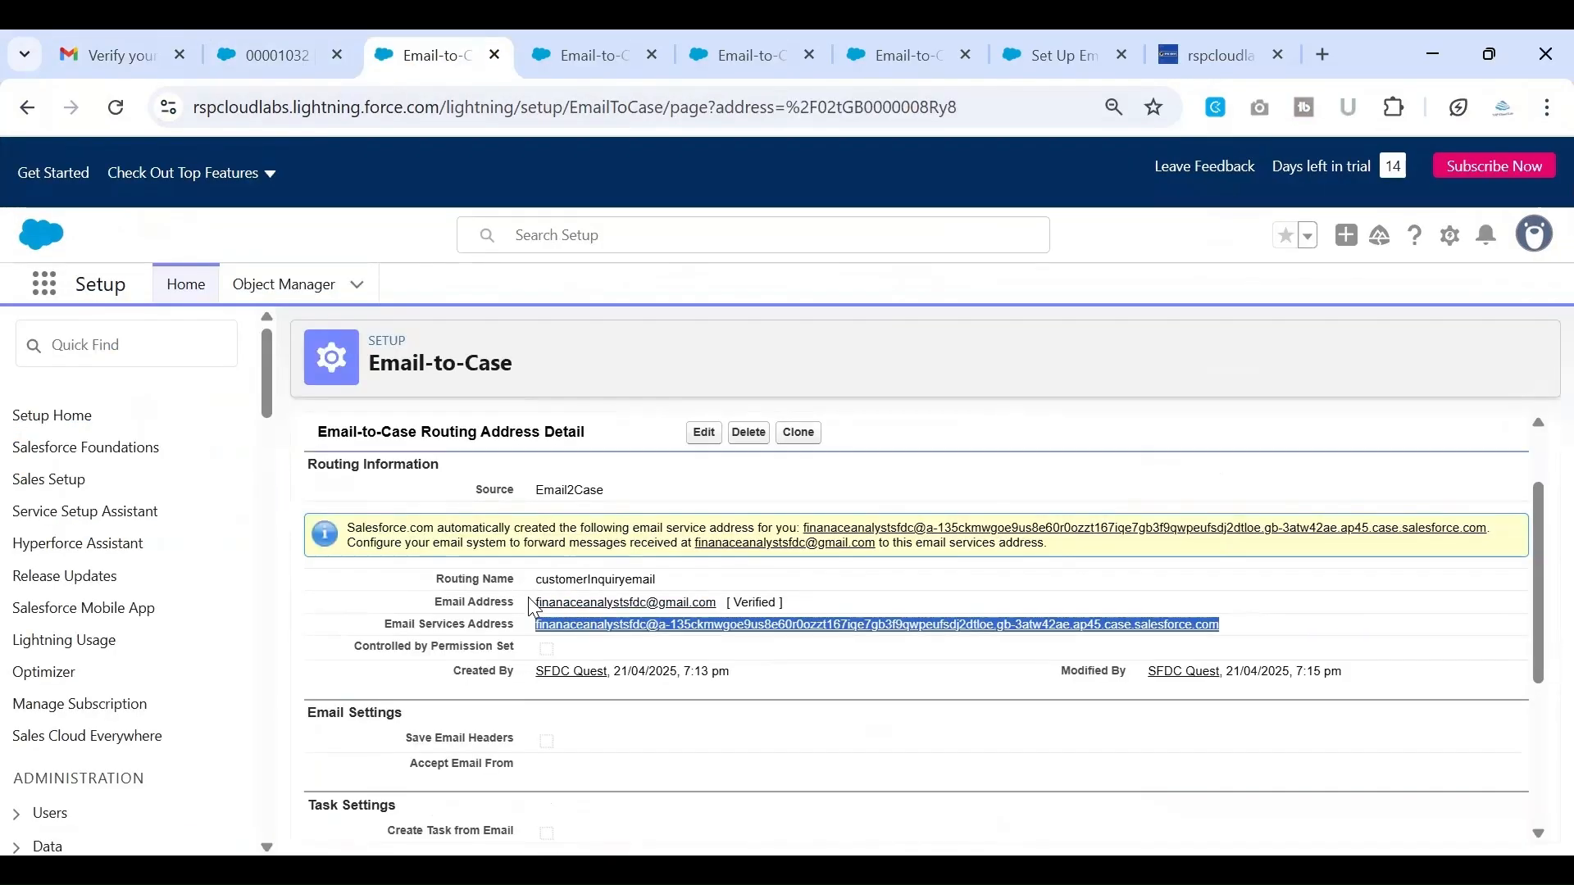
drag(535, 601, 719, 599)
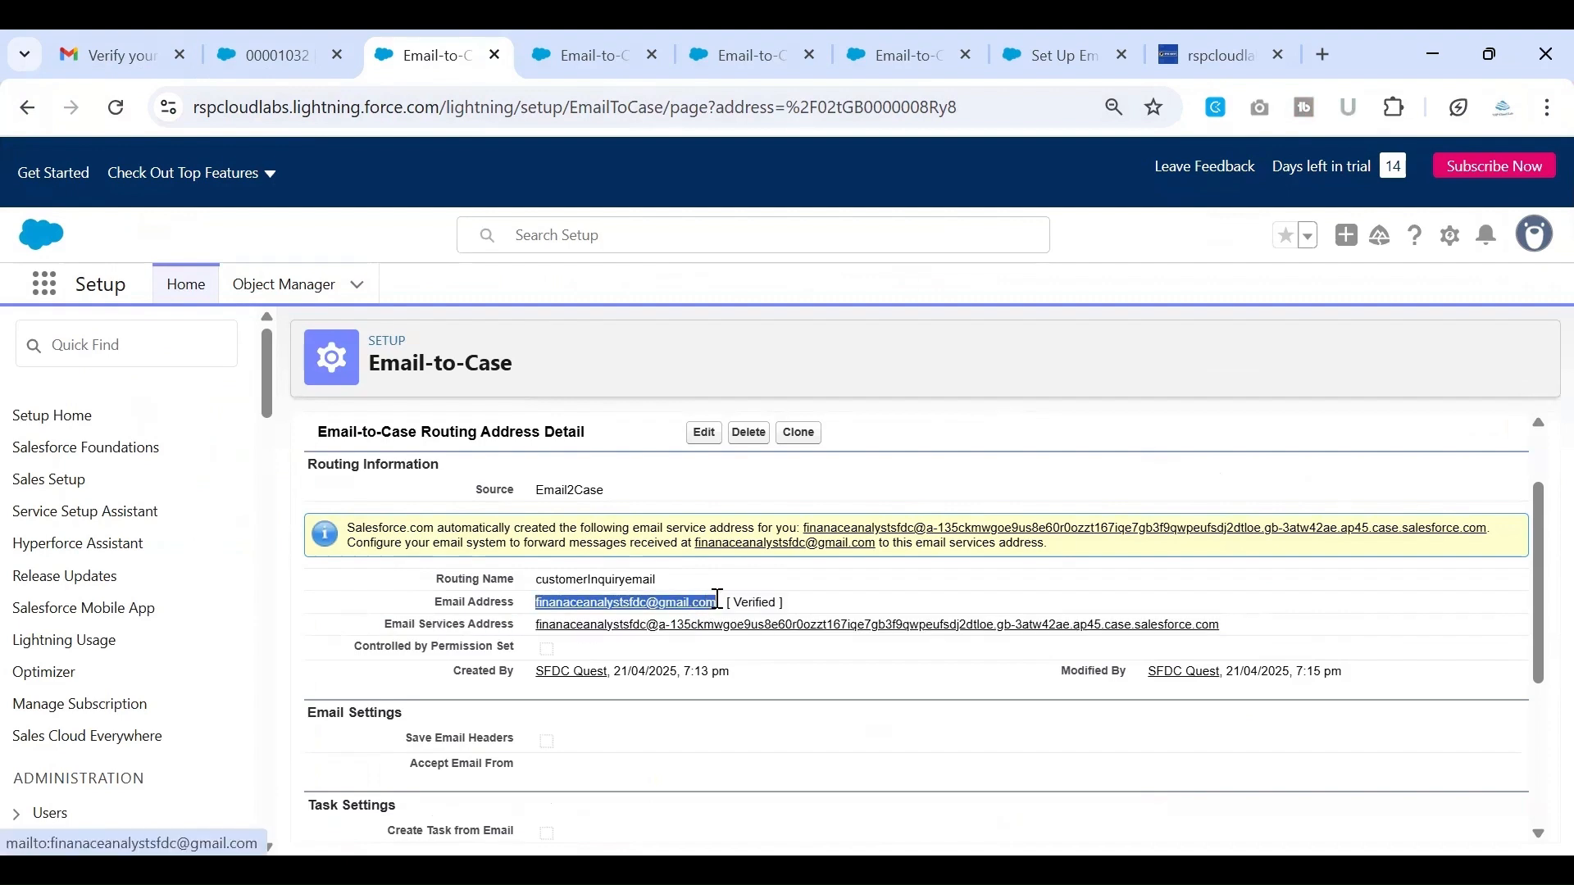
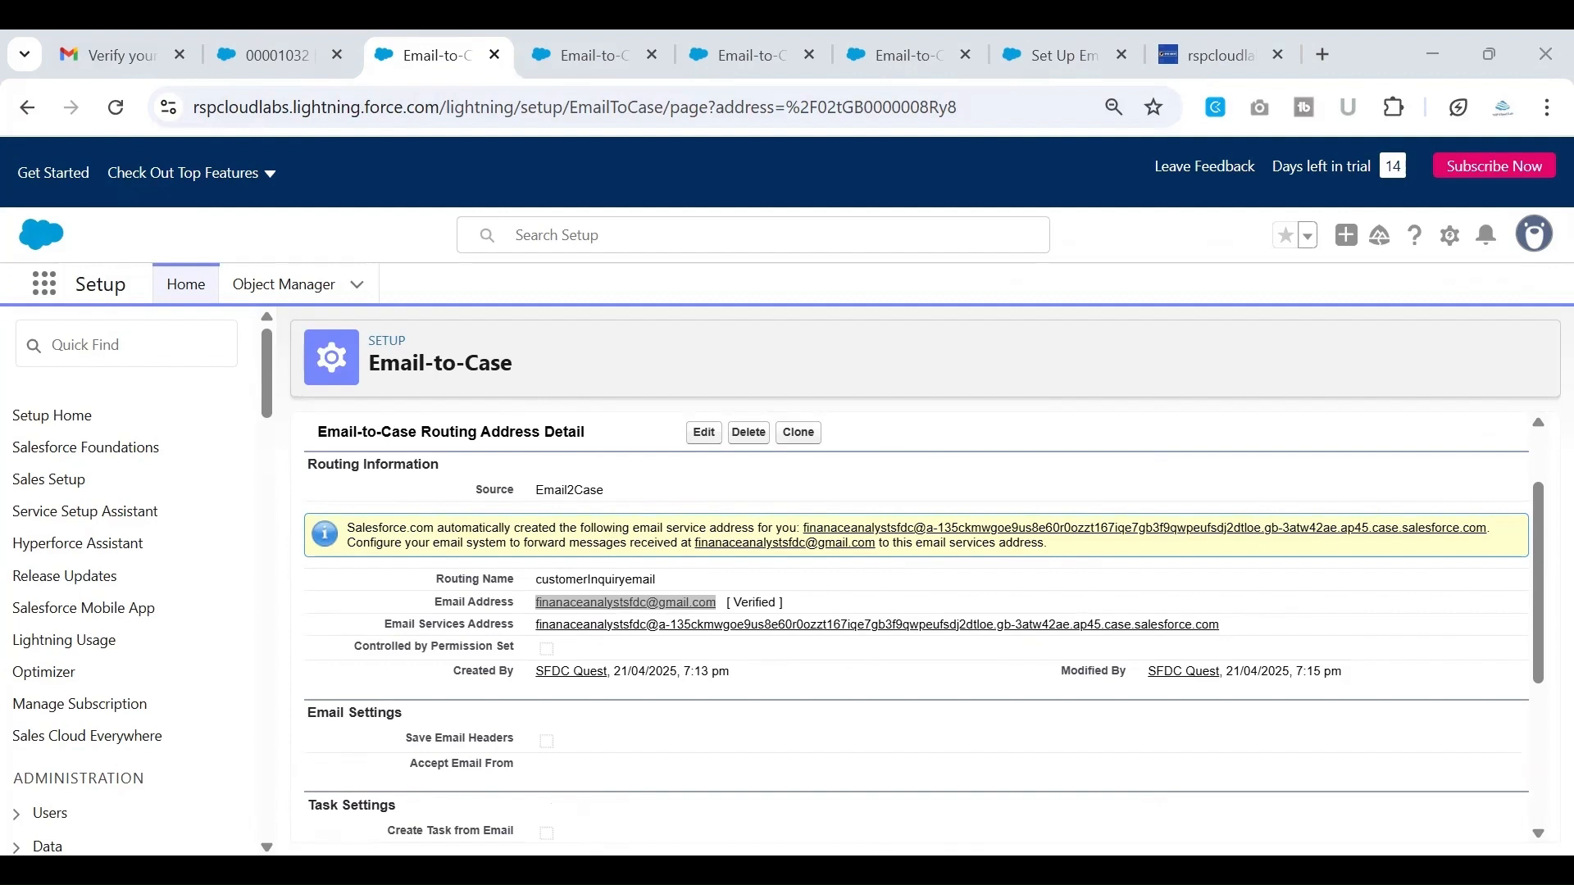
Return to the All Open Cases list in Salesforce and refresh it to check for a case from the forwarded email
click(299, 43)
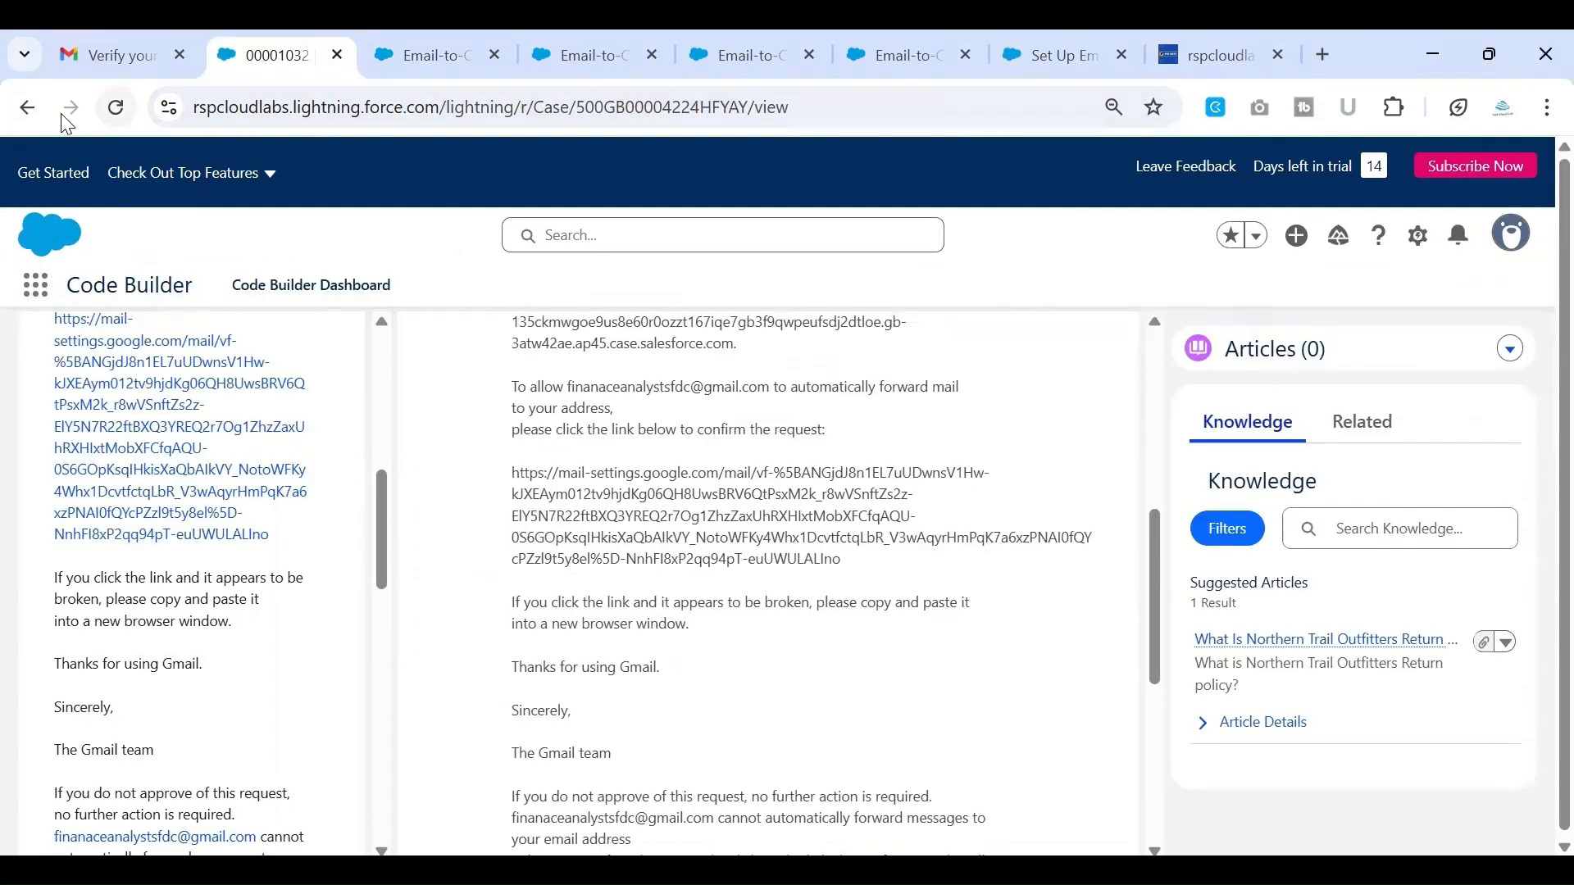
click(27, 108)
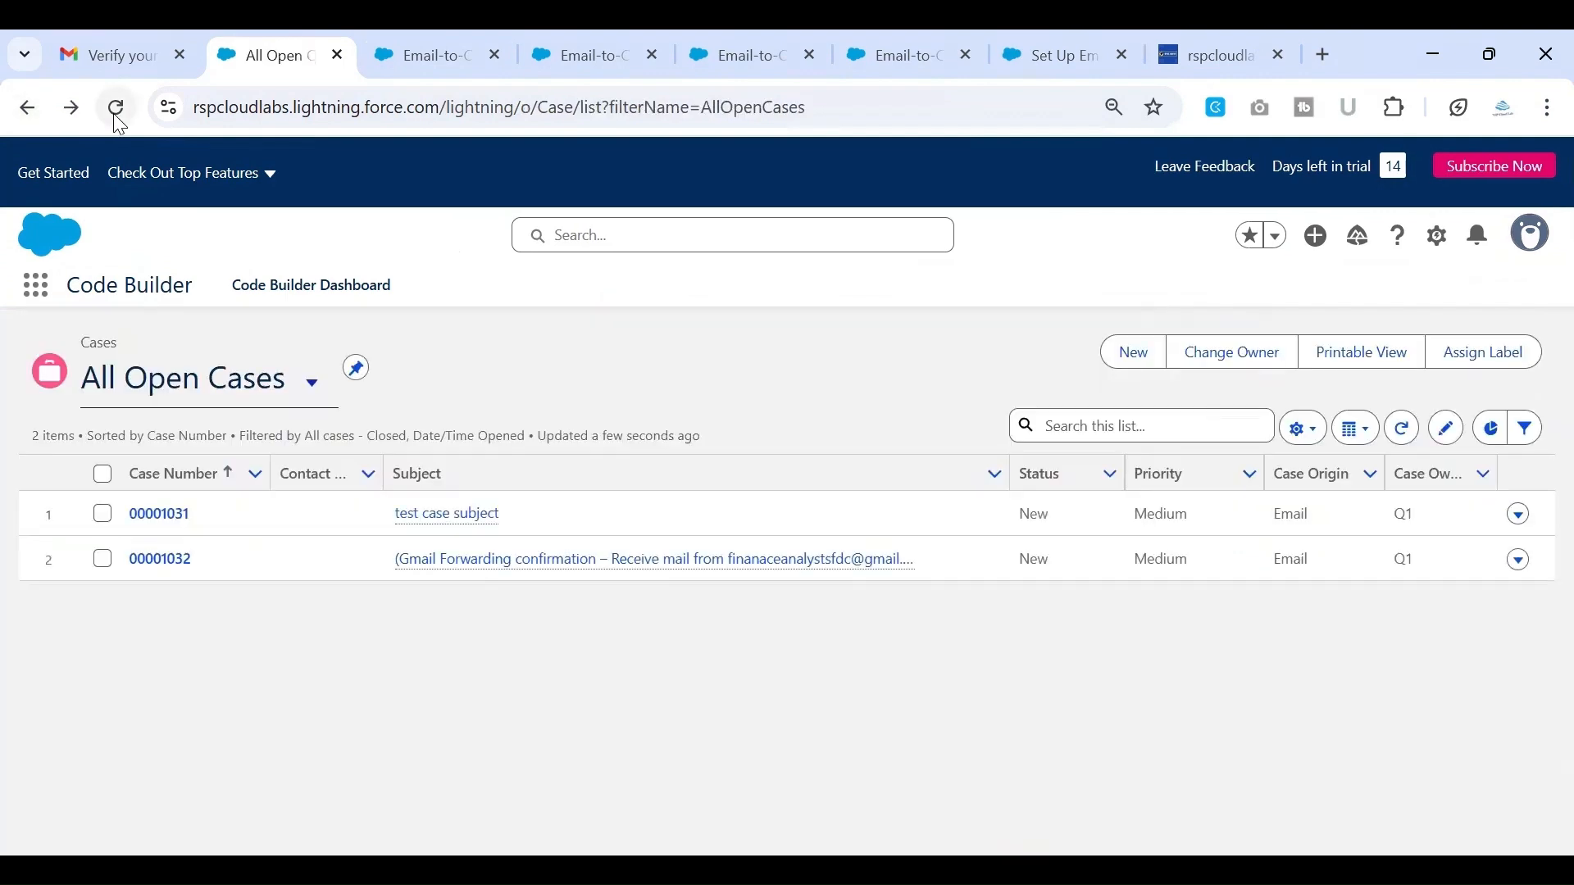
click(116, 112)
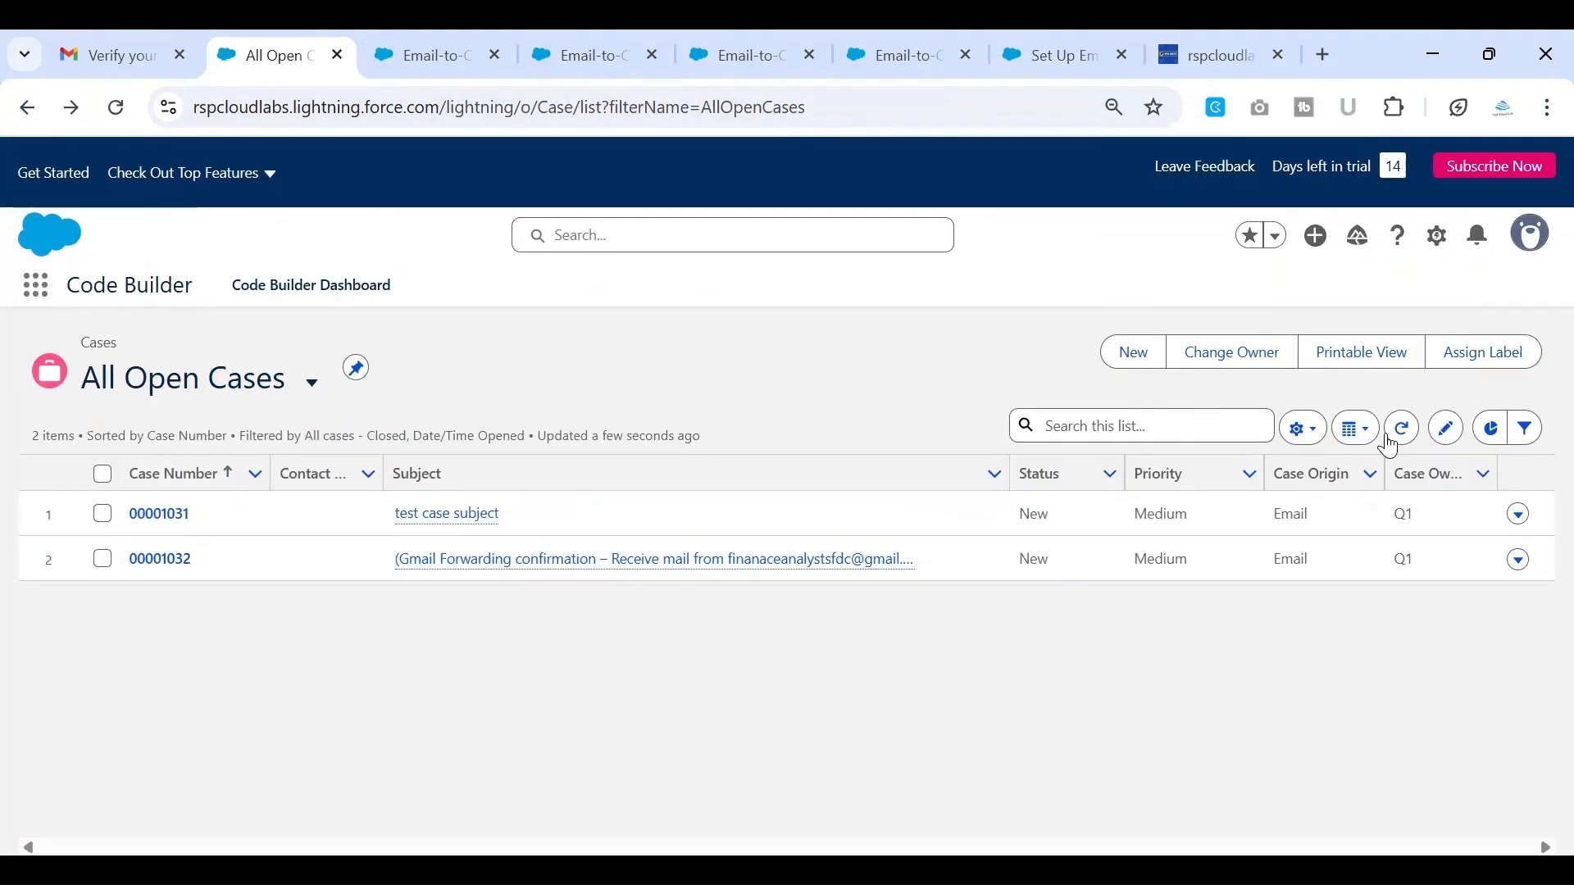
click(1403, 433)
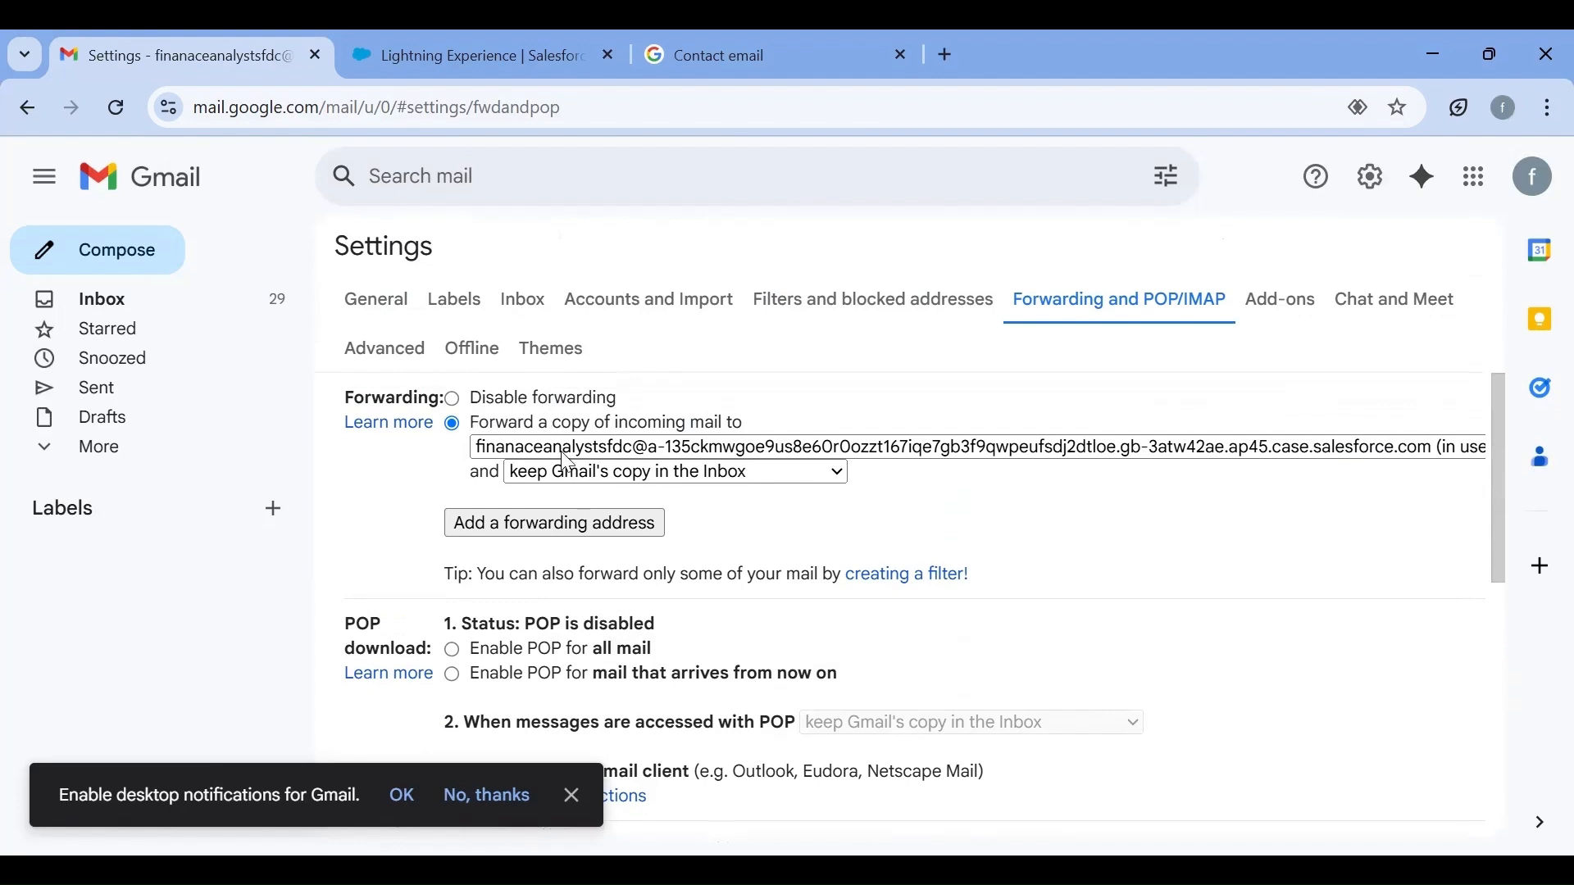
Check the business Gmail account and save its forwarding to the Salesforce Email Services Address, with the option to keep Gmail's copy in the Inbox
click(1539, 177)
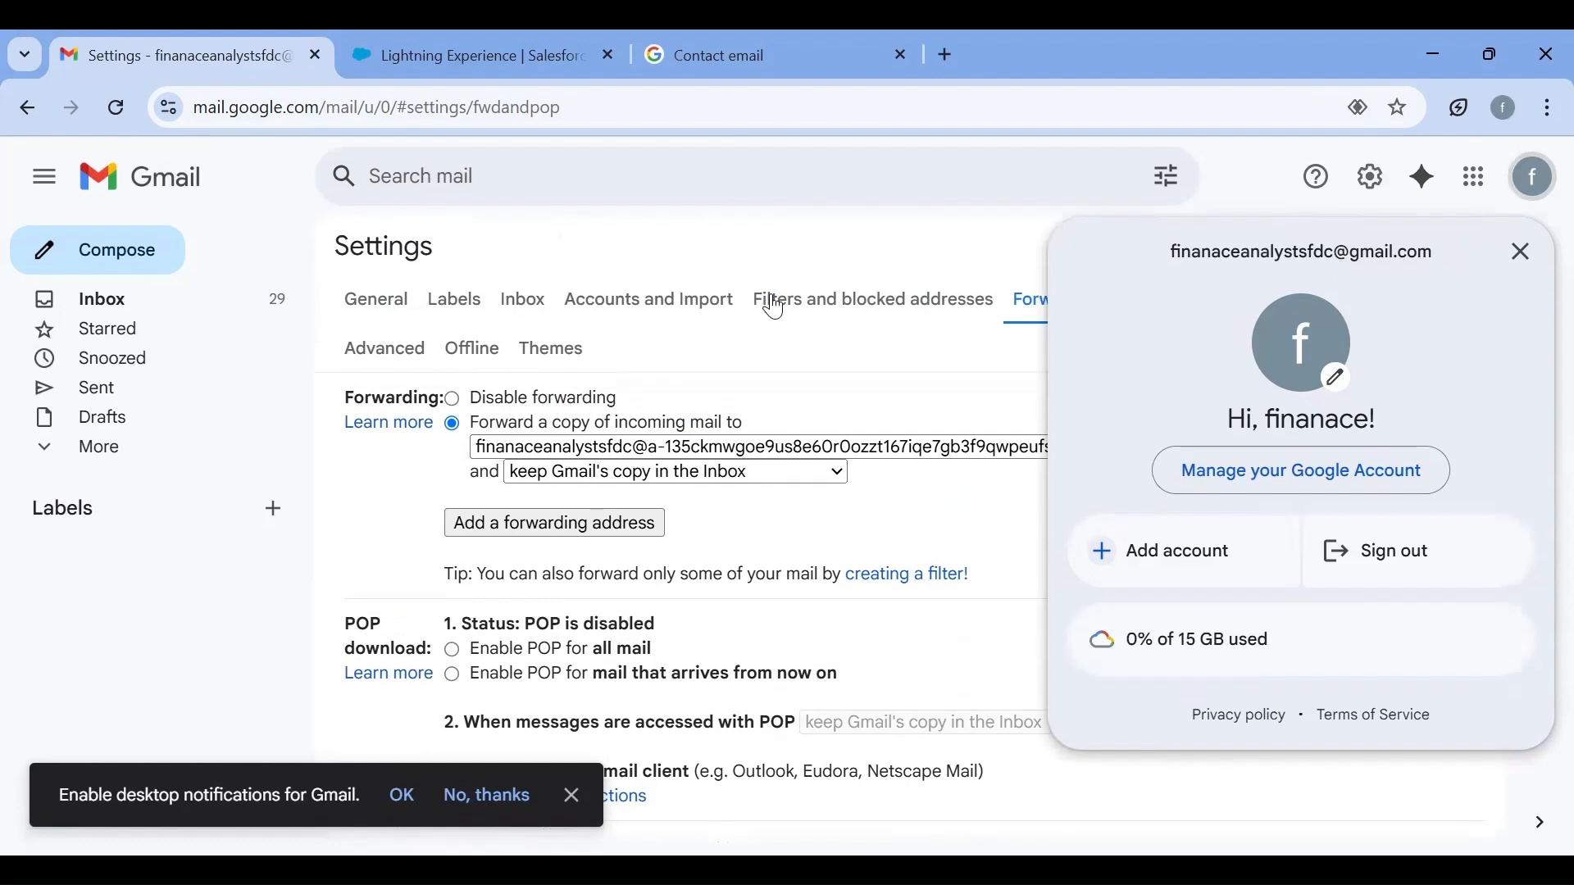
click(381, 504)
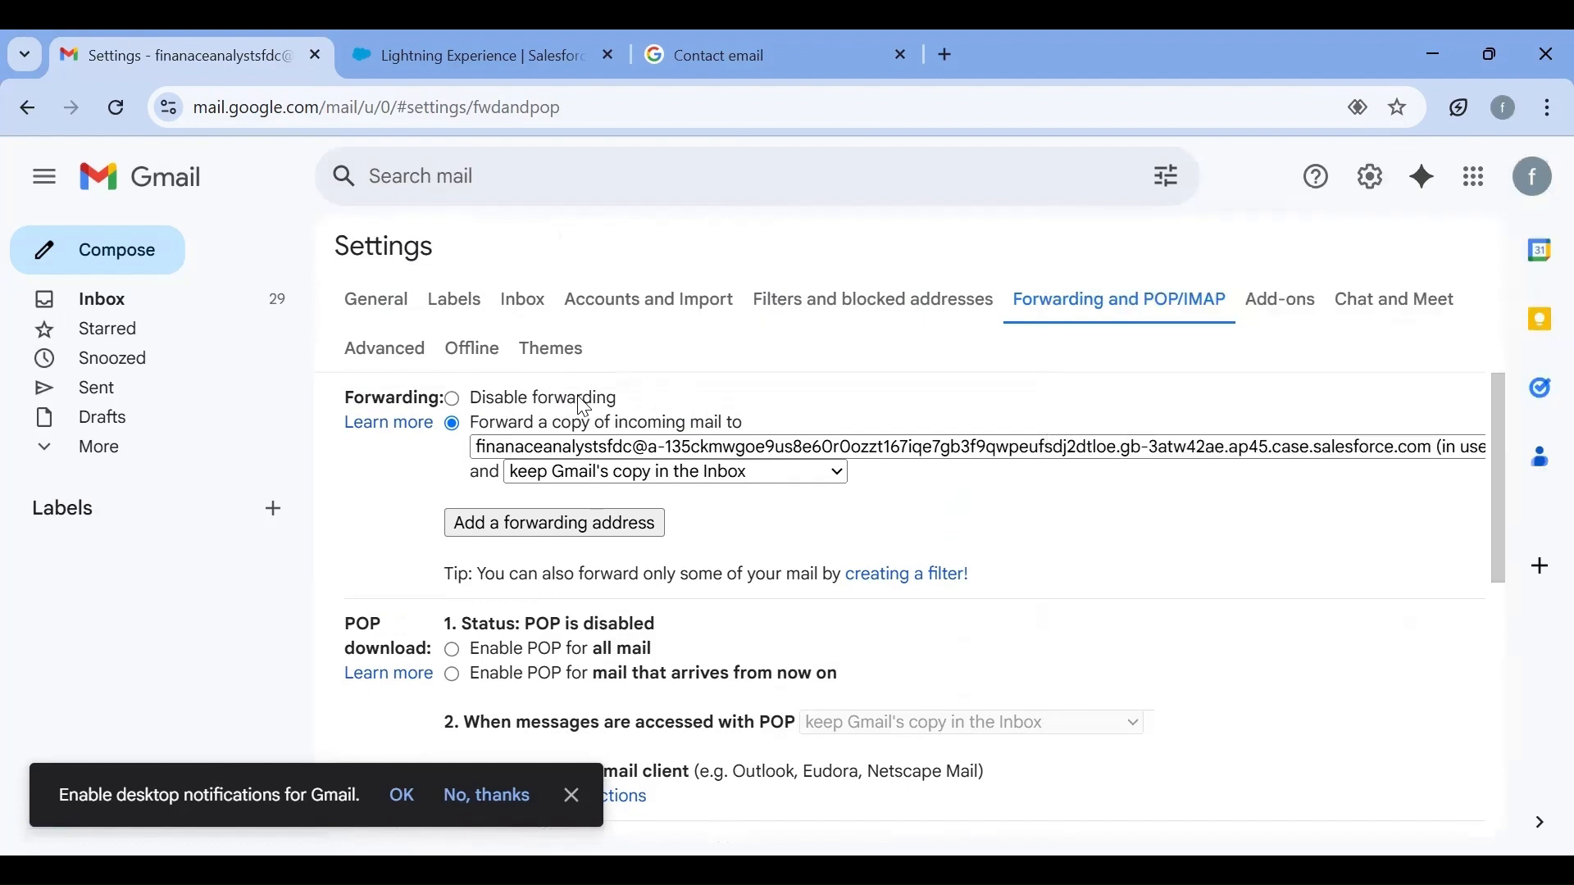
click(534, 475)
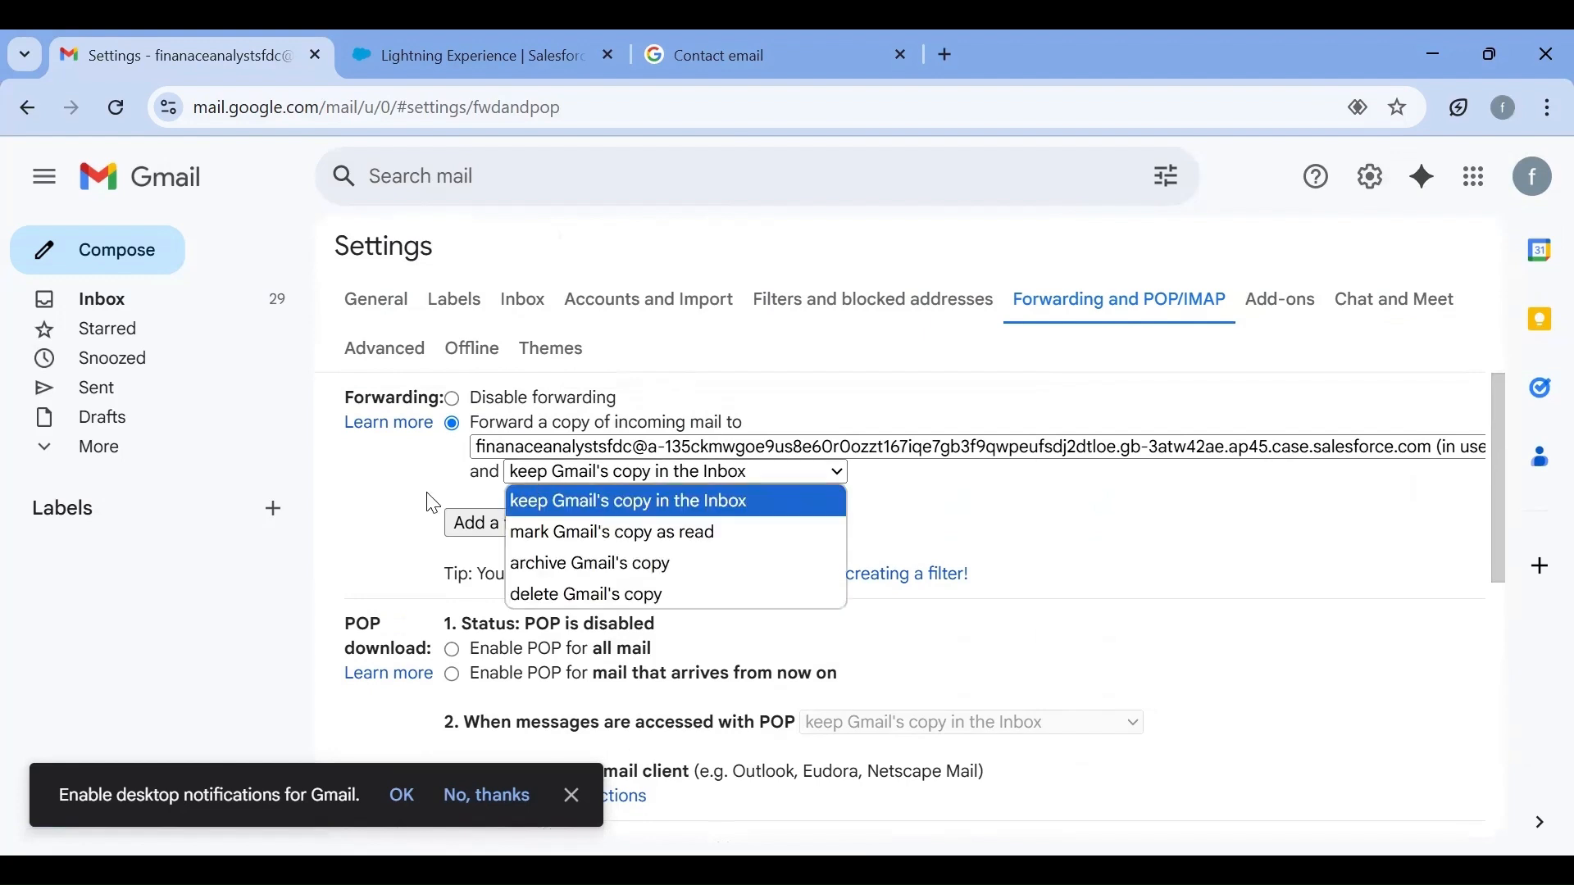
click(587, 480)
click(587, 480)
click(415, 469)
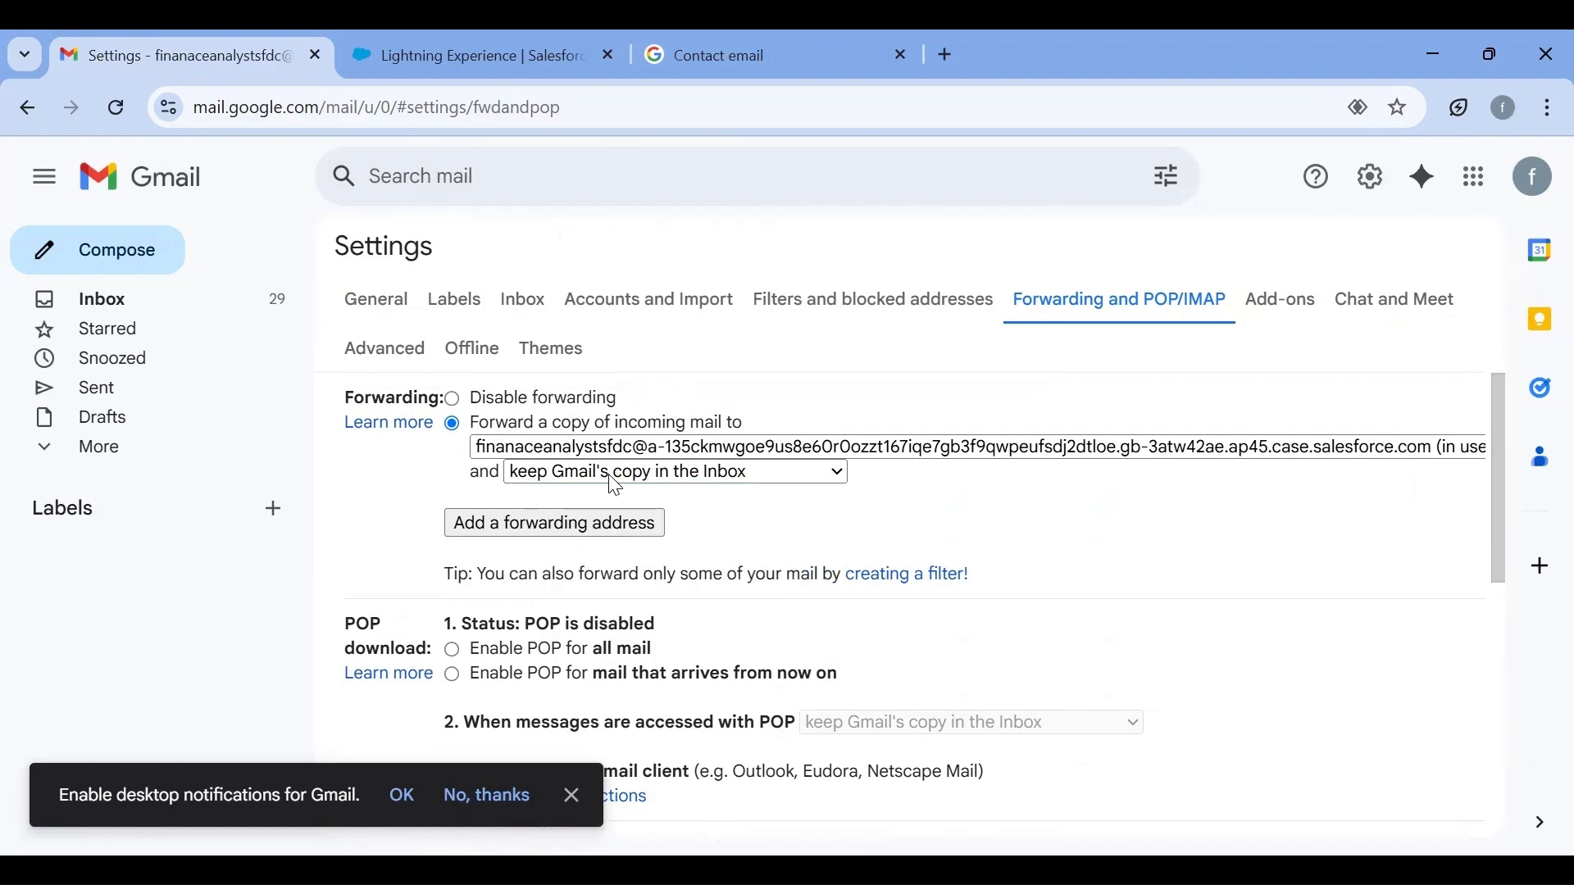
click(609, 475)
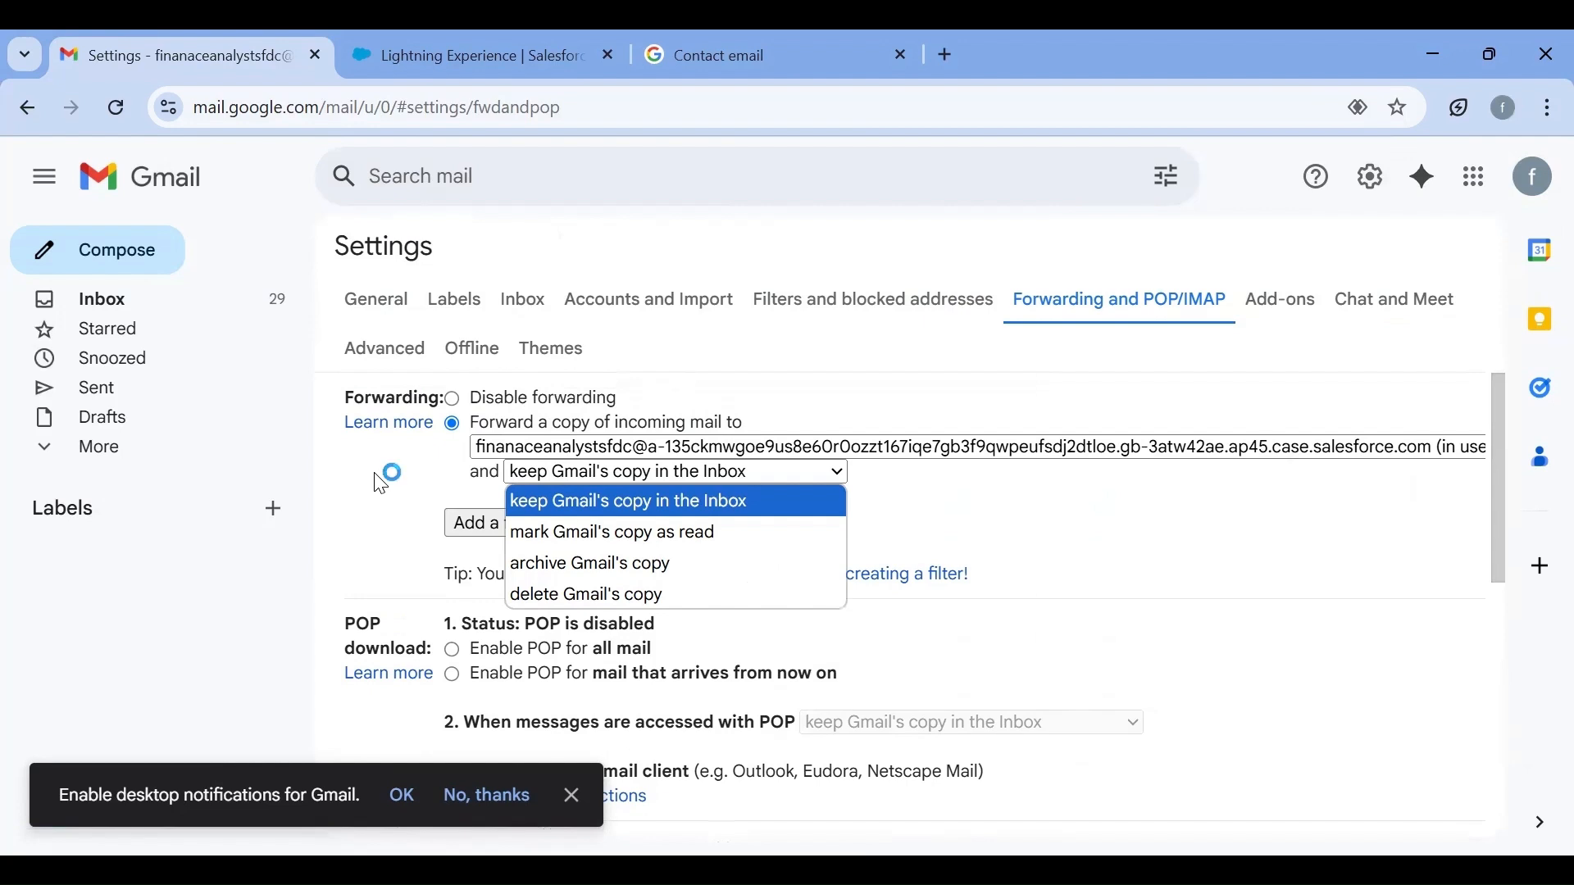
scroll(382, 490, down, 10)
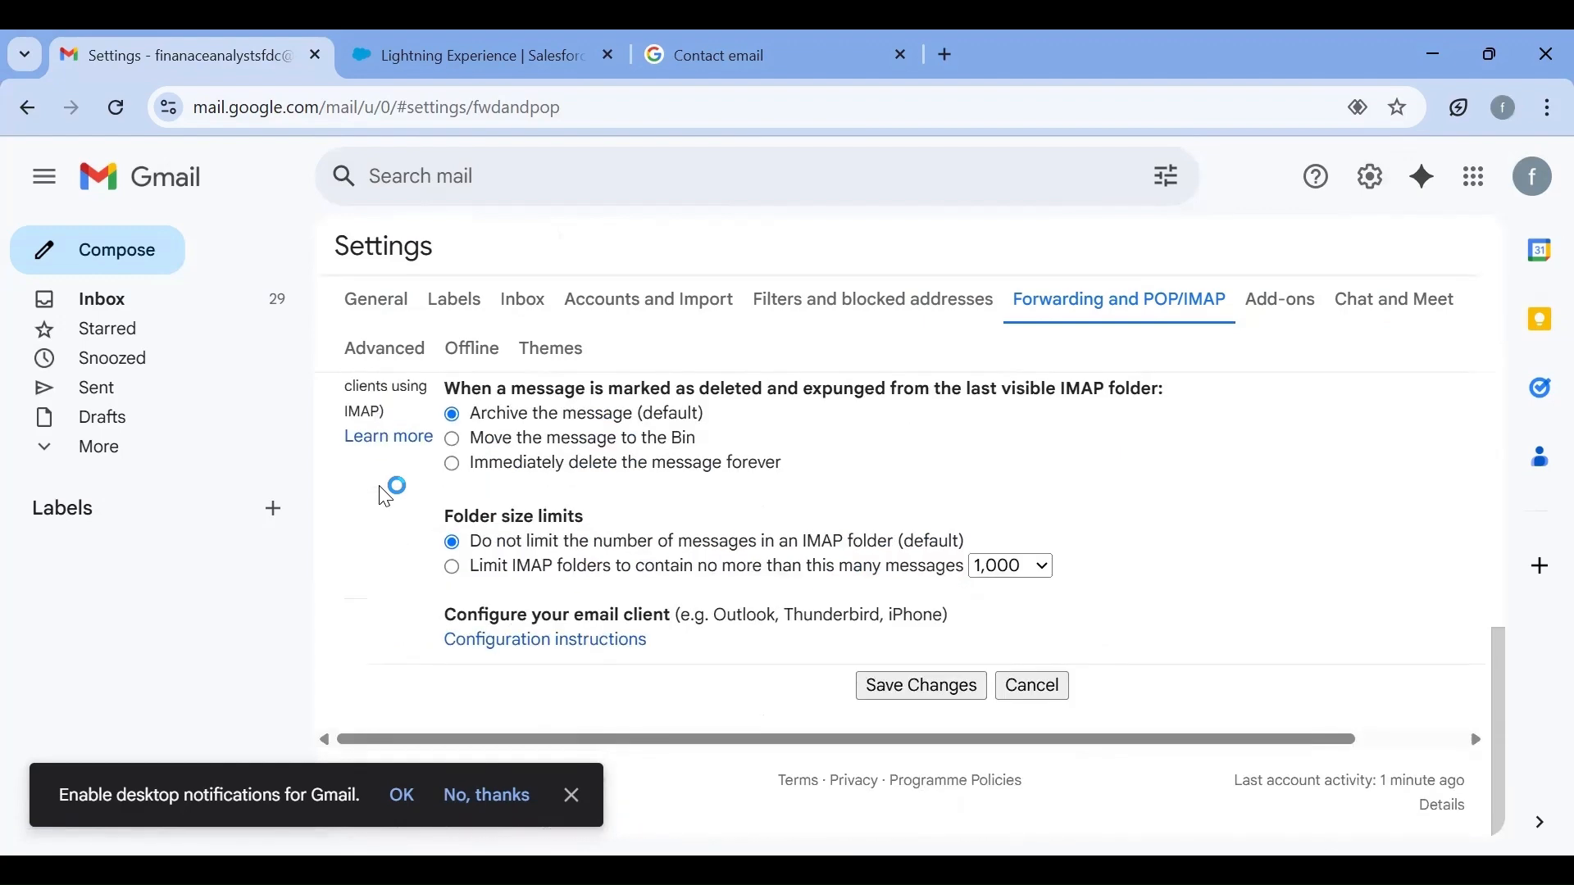
click(948, 692)
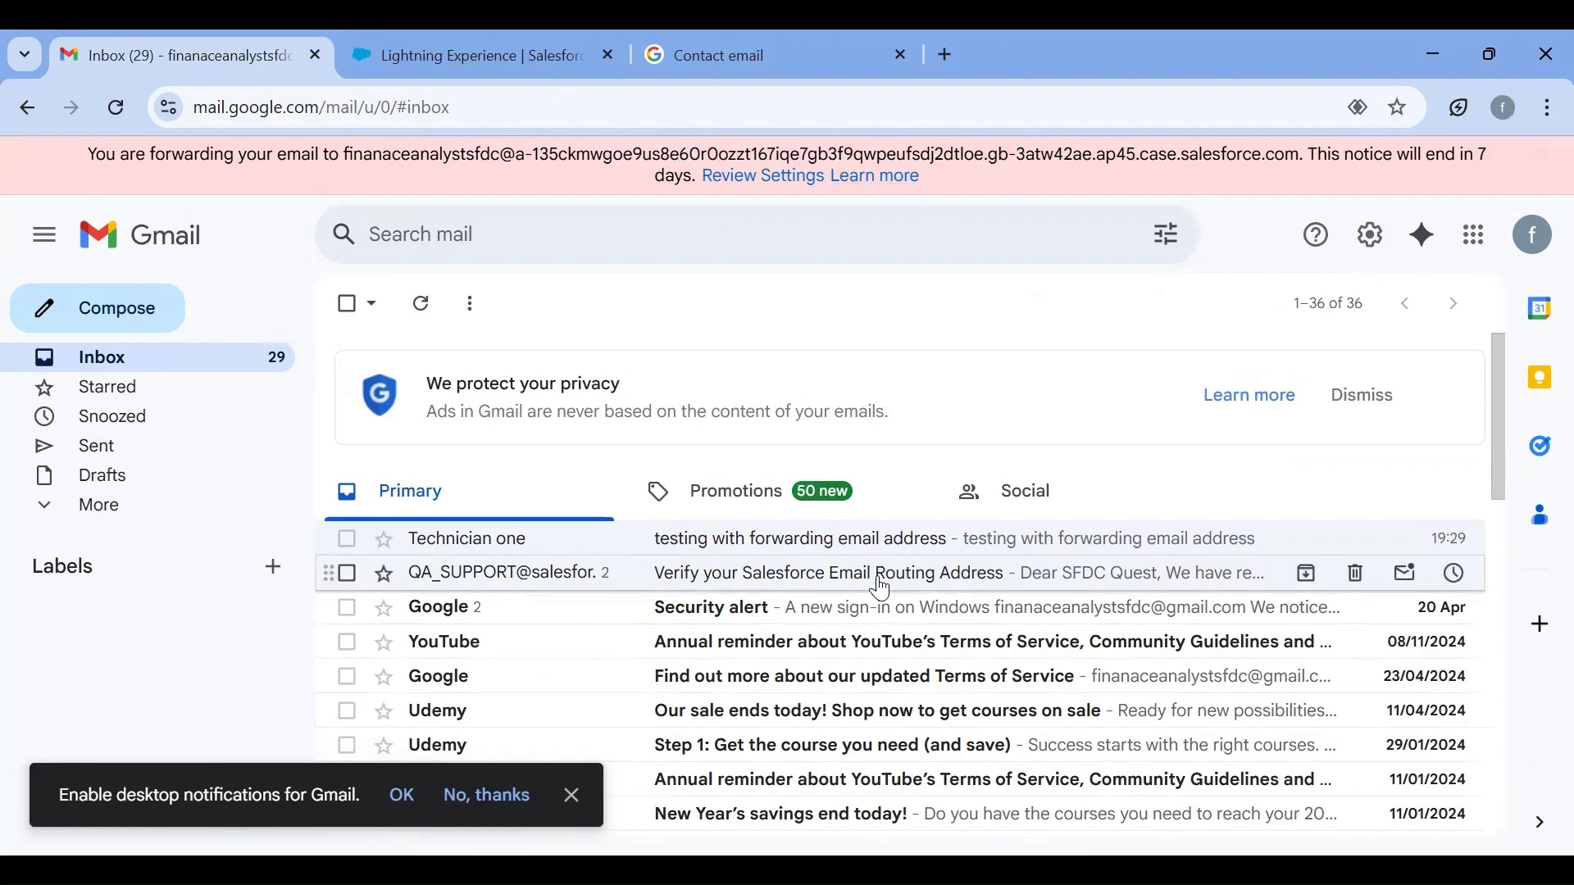
Switch to the customer's Gmail account and start a new message addressed to the business mailbox's Gmail address
key(alt+Tab)
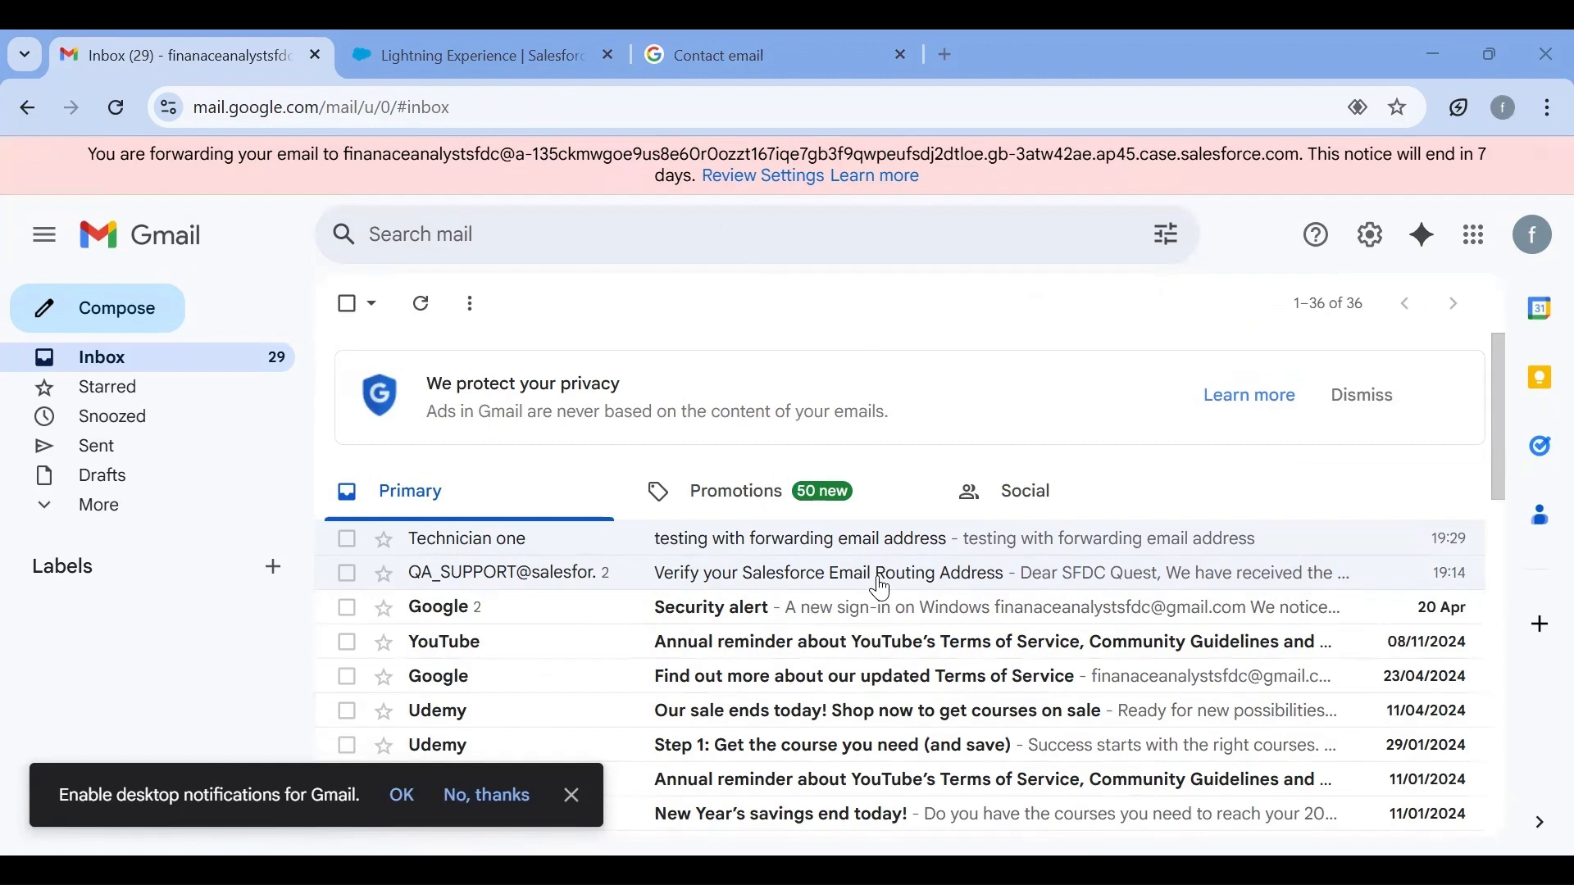
key(alt+Tab)
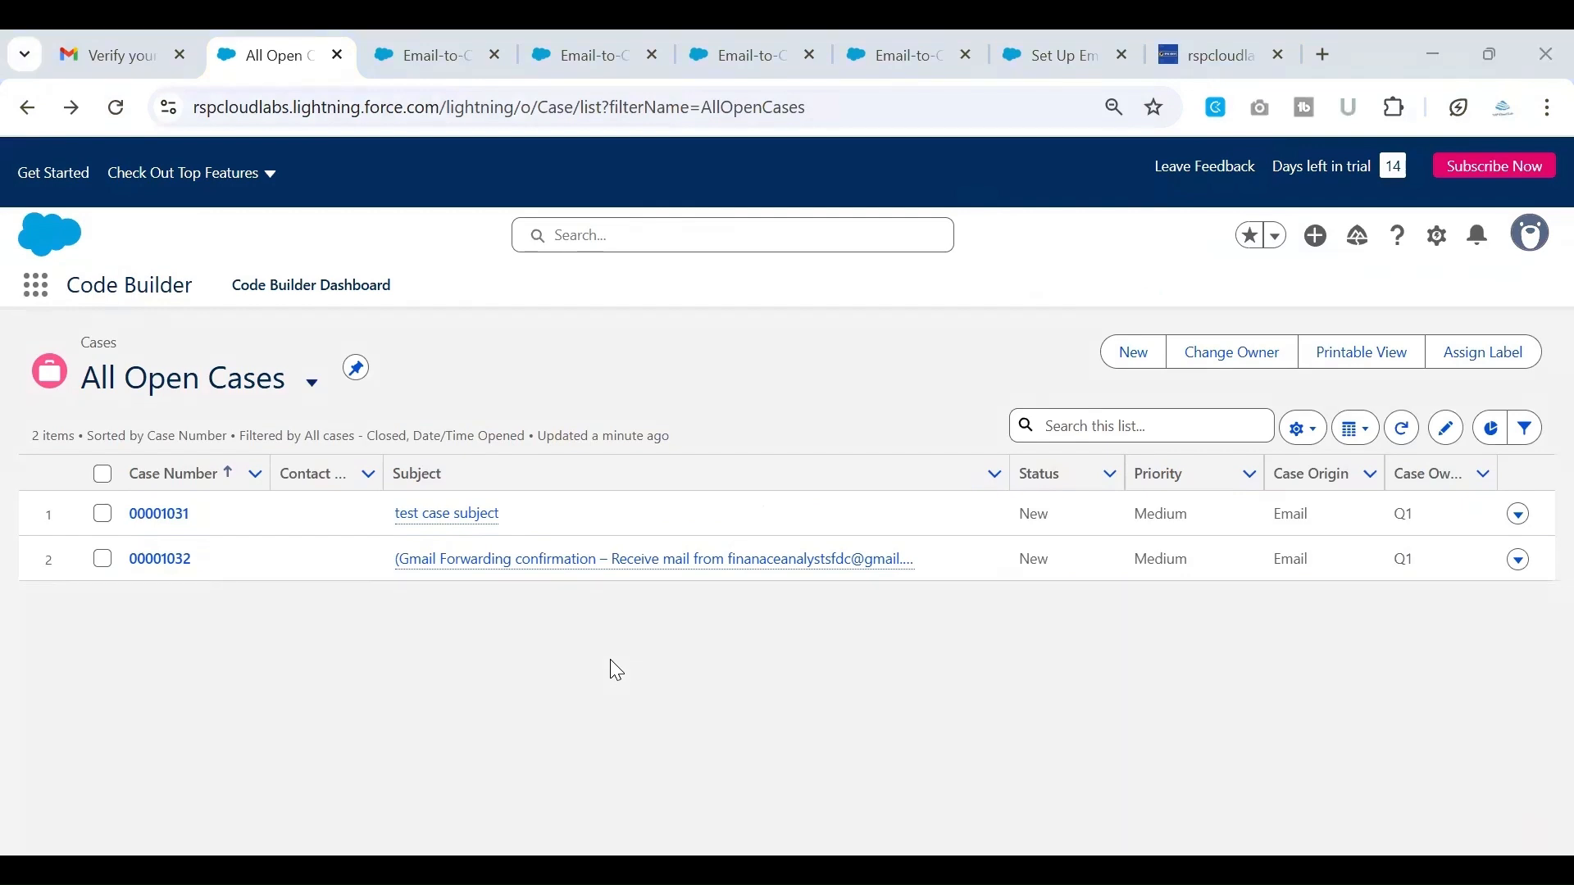
key(alt+Tab)
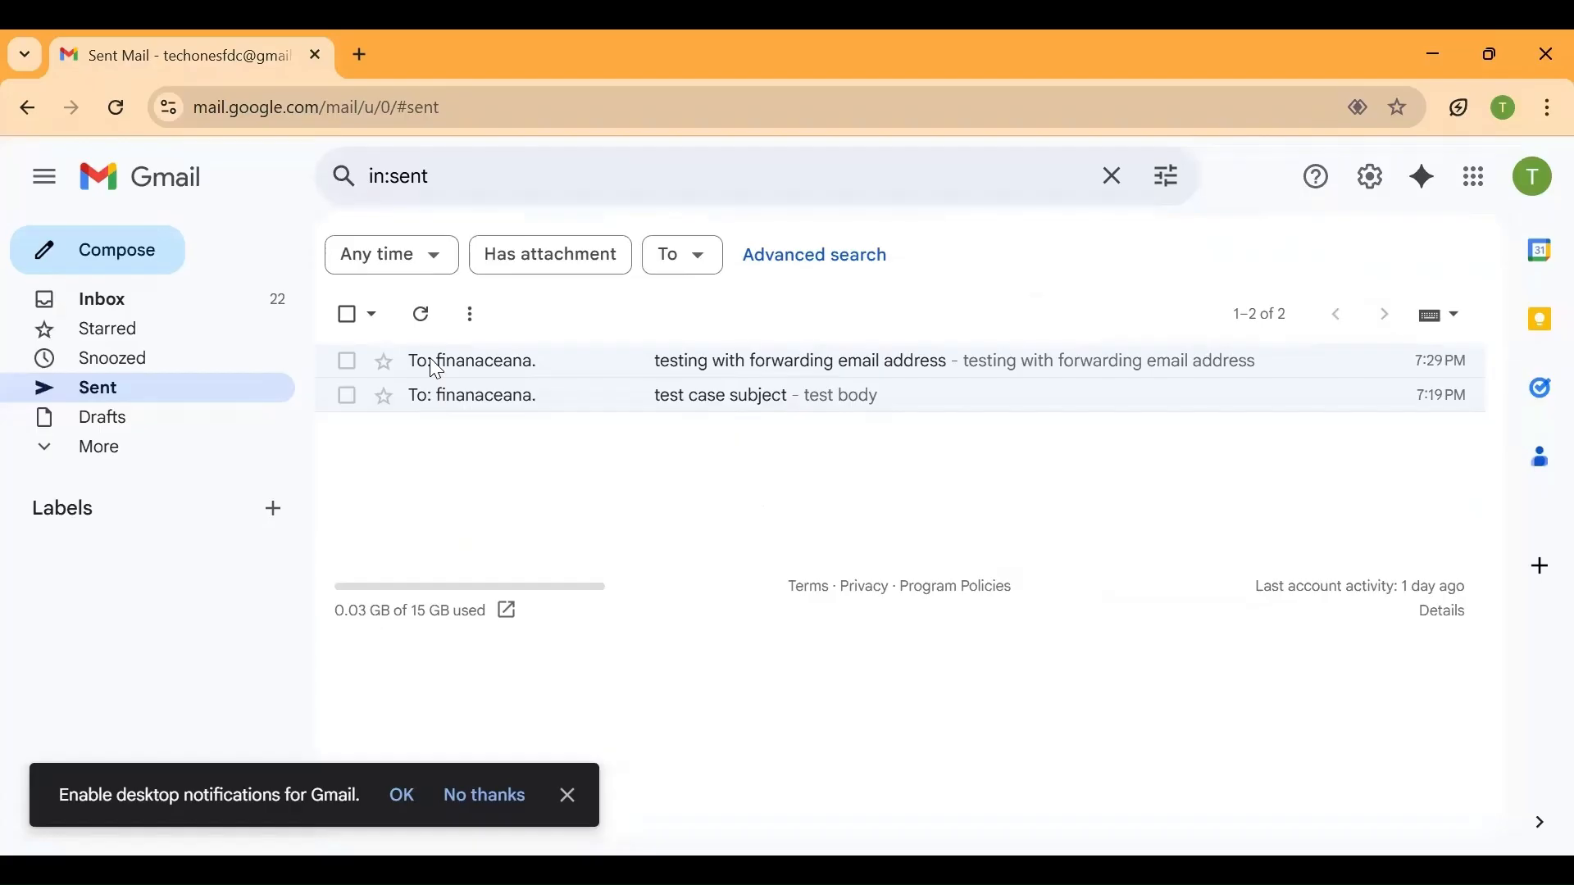
text(c)
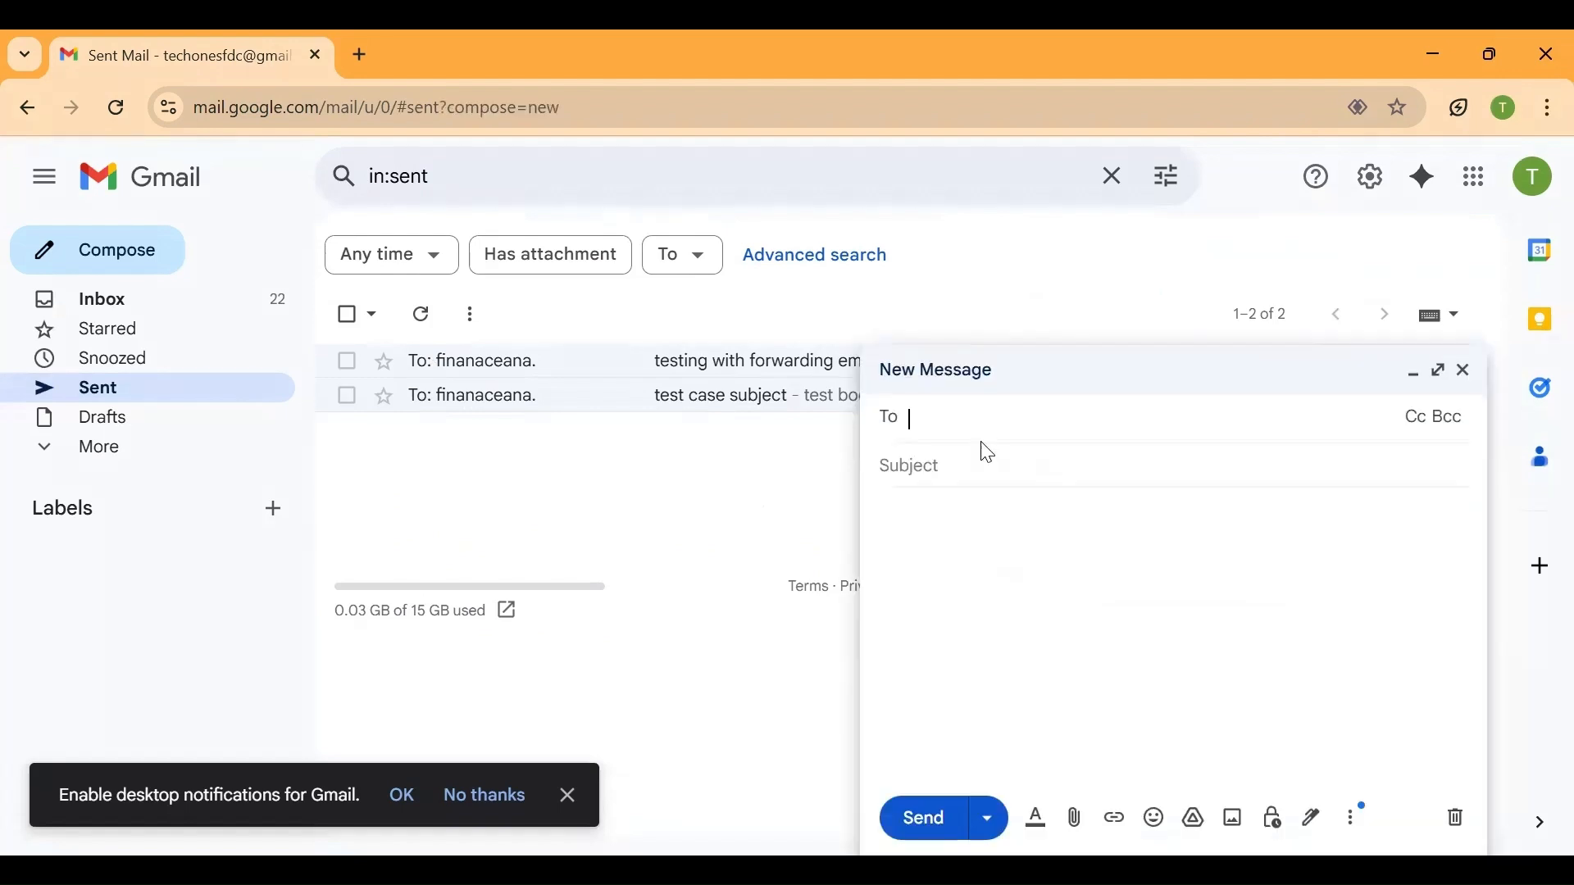
text(fina)
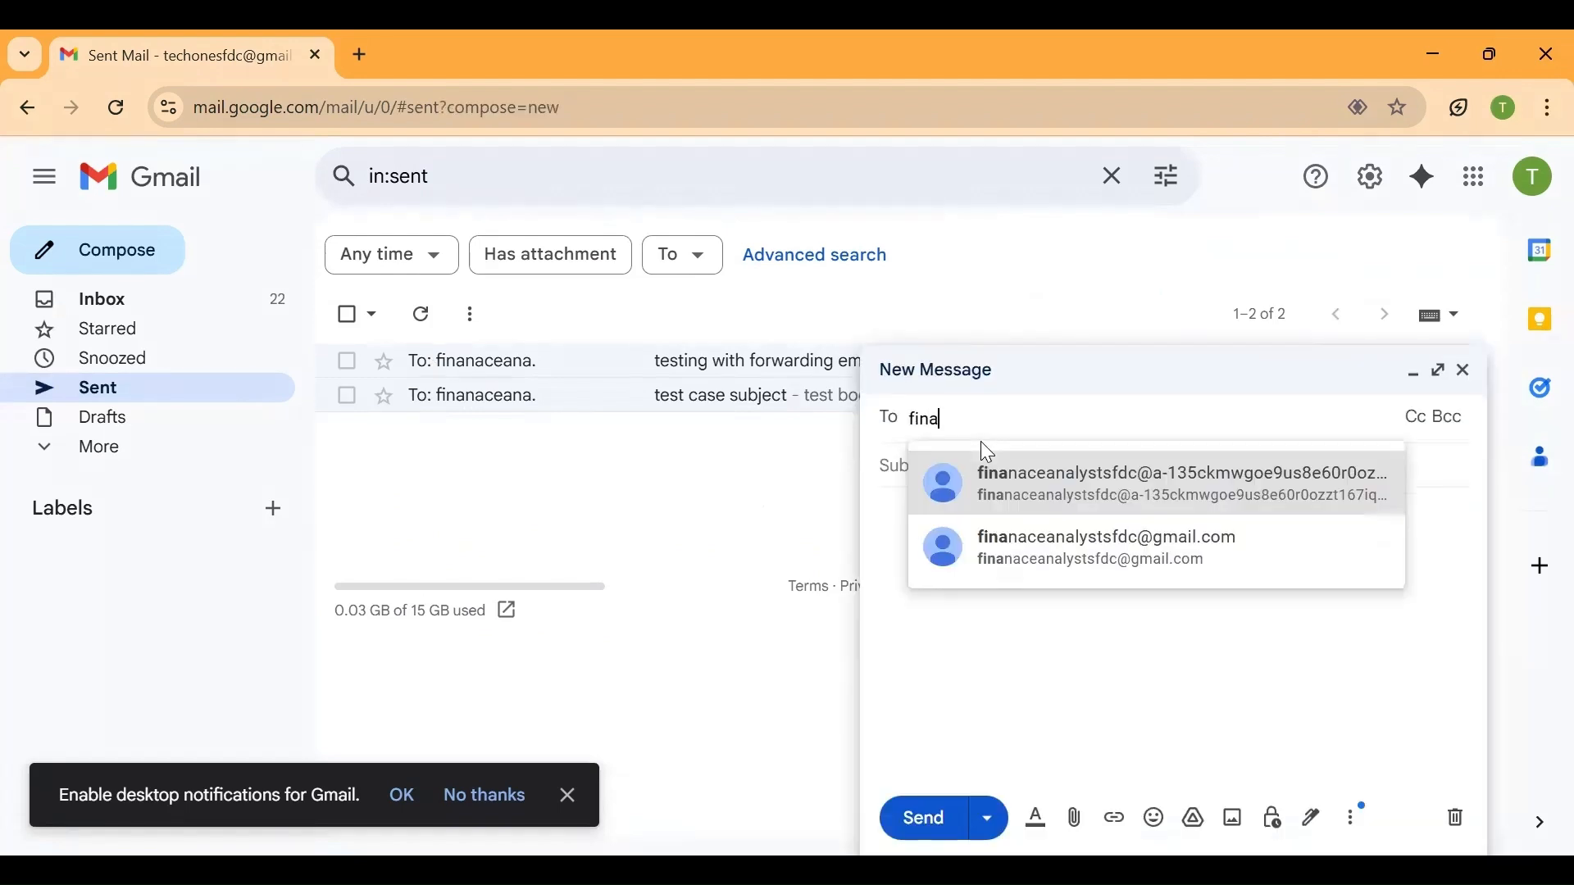
click(1029, 561)
Enter "testing forwarding 1" as both the subject and the body of the message, and send it
click(943, 496)
text(tesing)
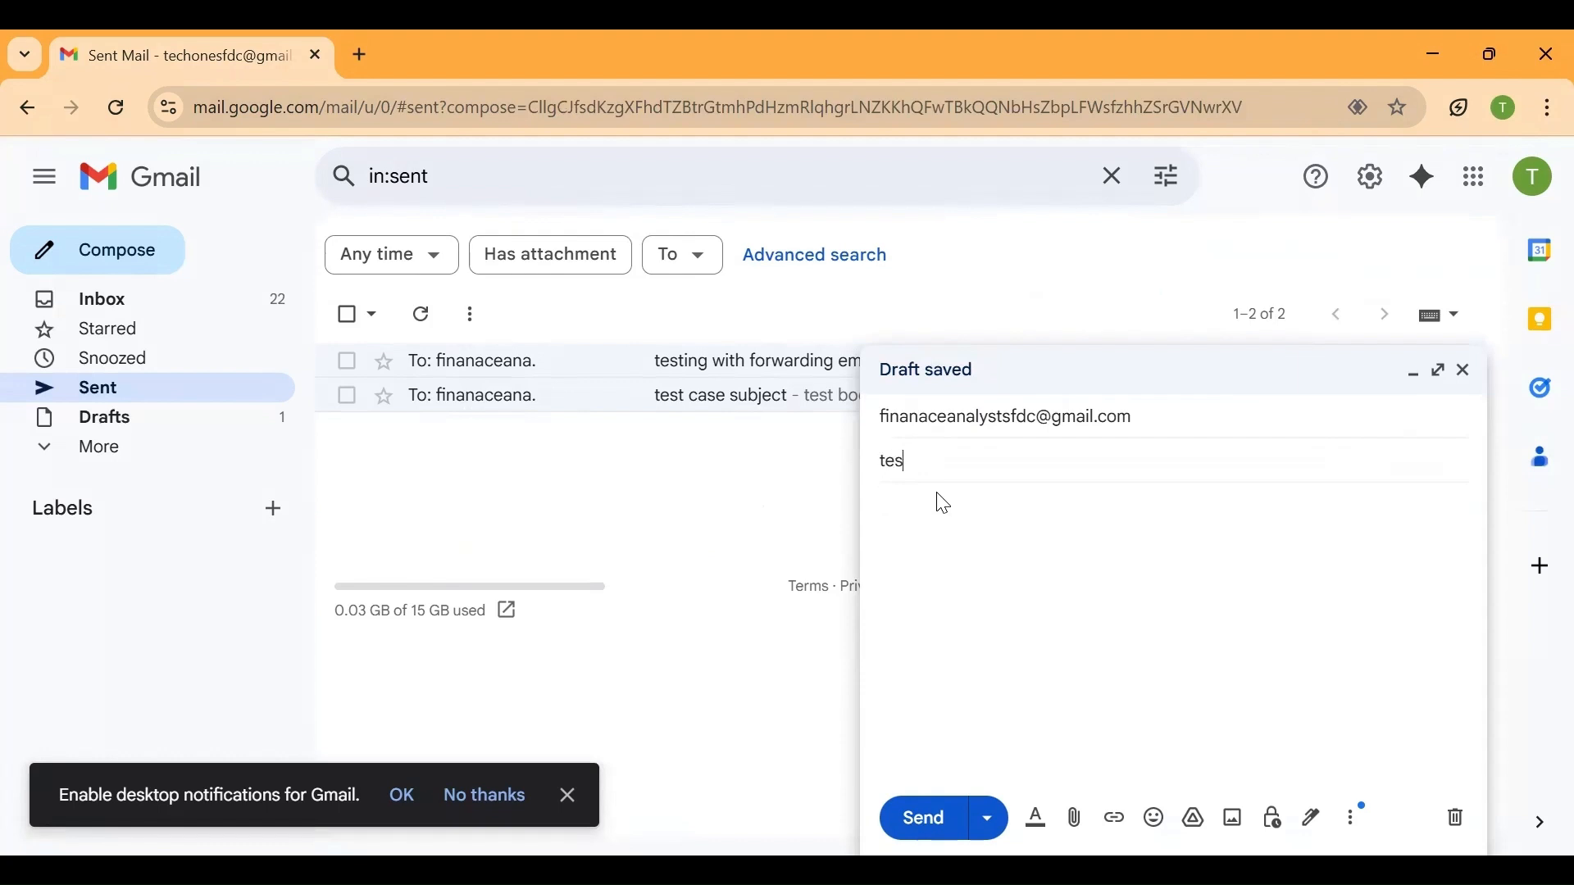
key(BackSpace)
key(BackSpace)
key(BackSpace)
key(BackSpace)
text(ting forw)
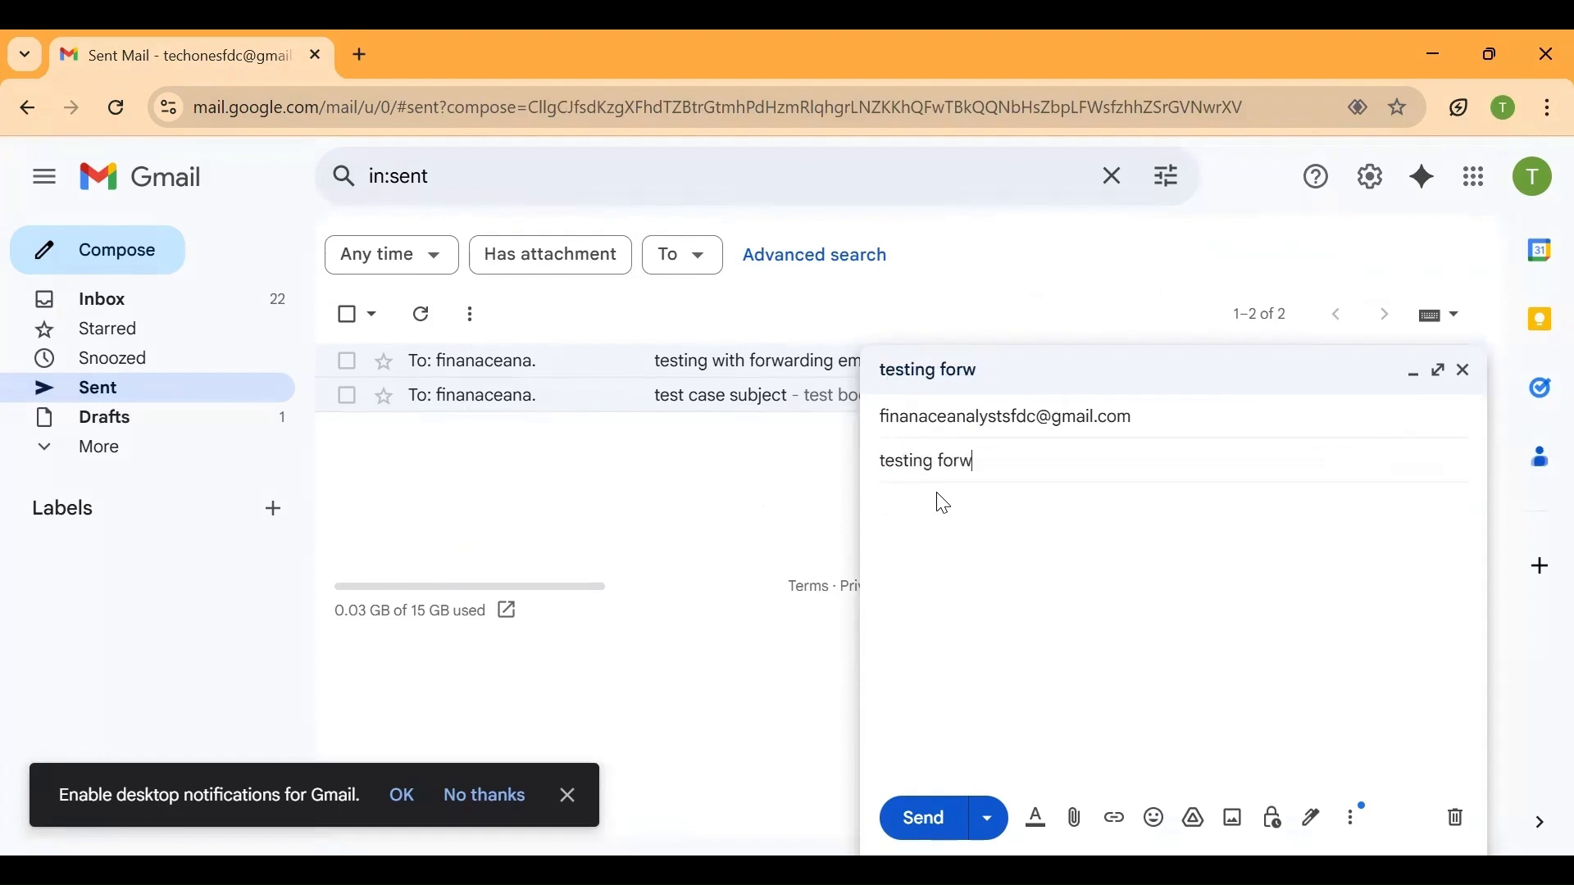
text(arding 1)
key(ctrl+a)
key(ctrl+c)
click(924, 579)
key(ctrl+v)
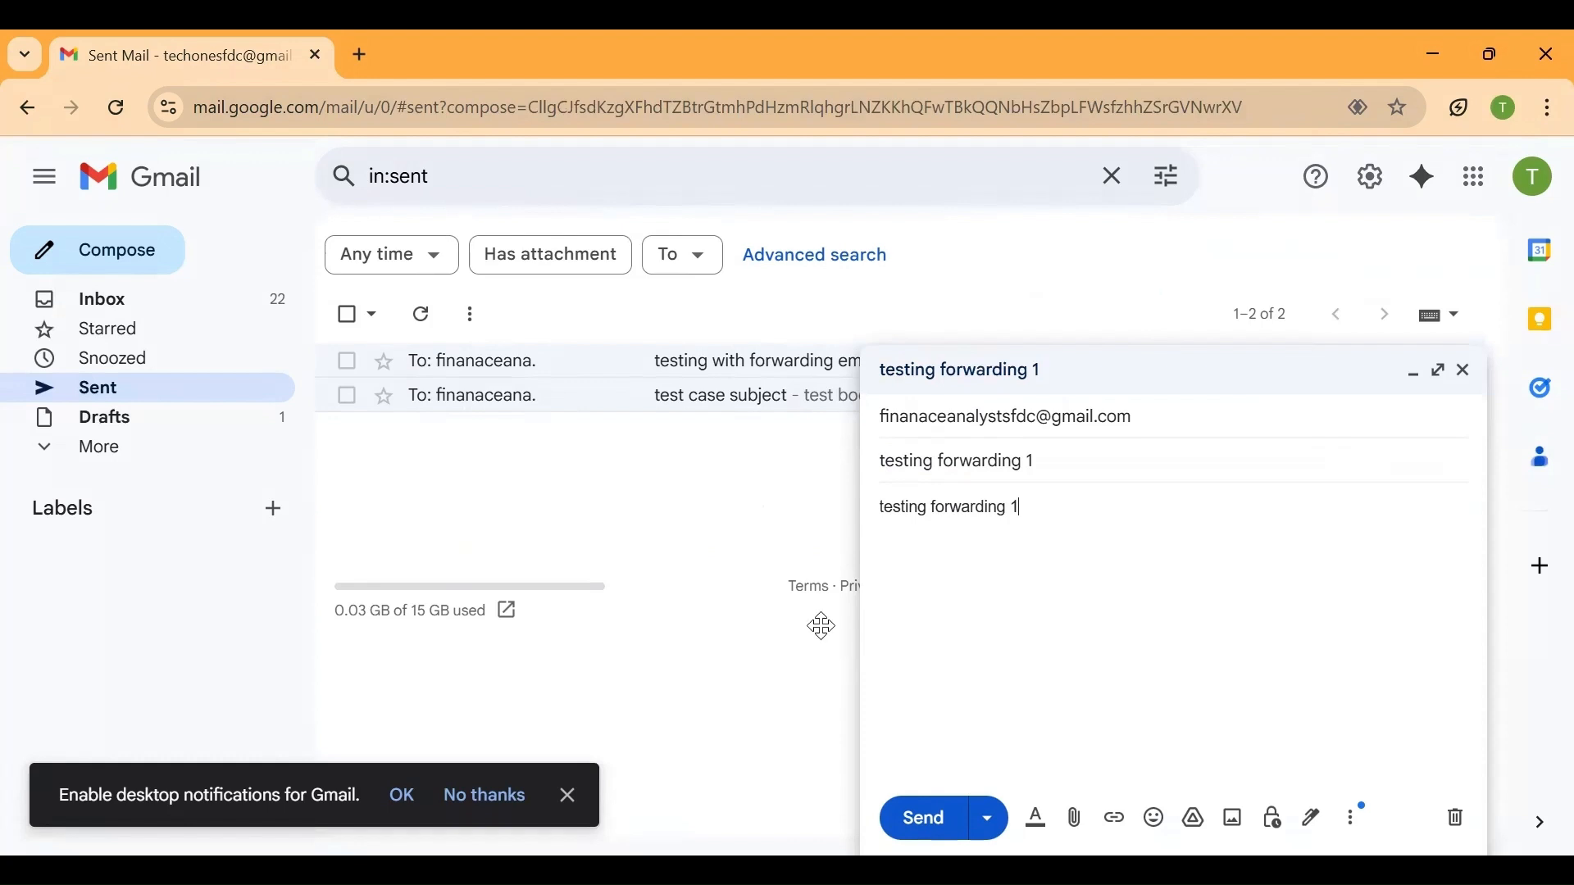
click(943, 829)
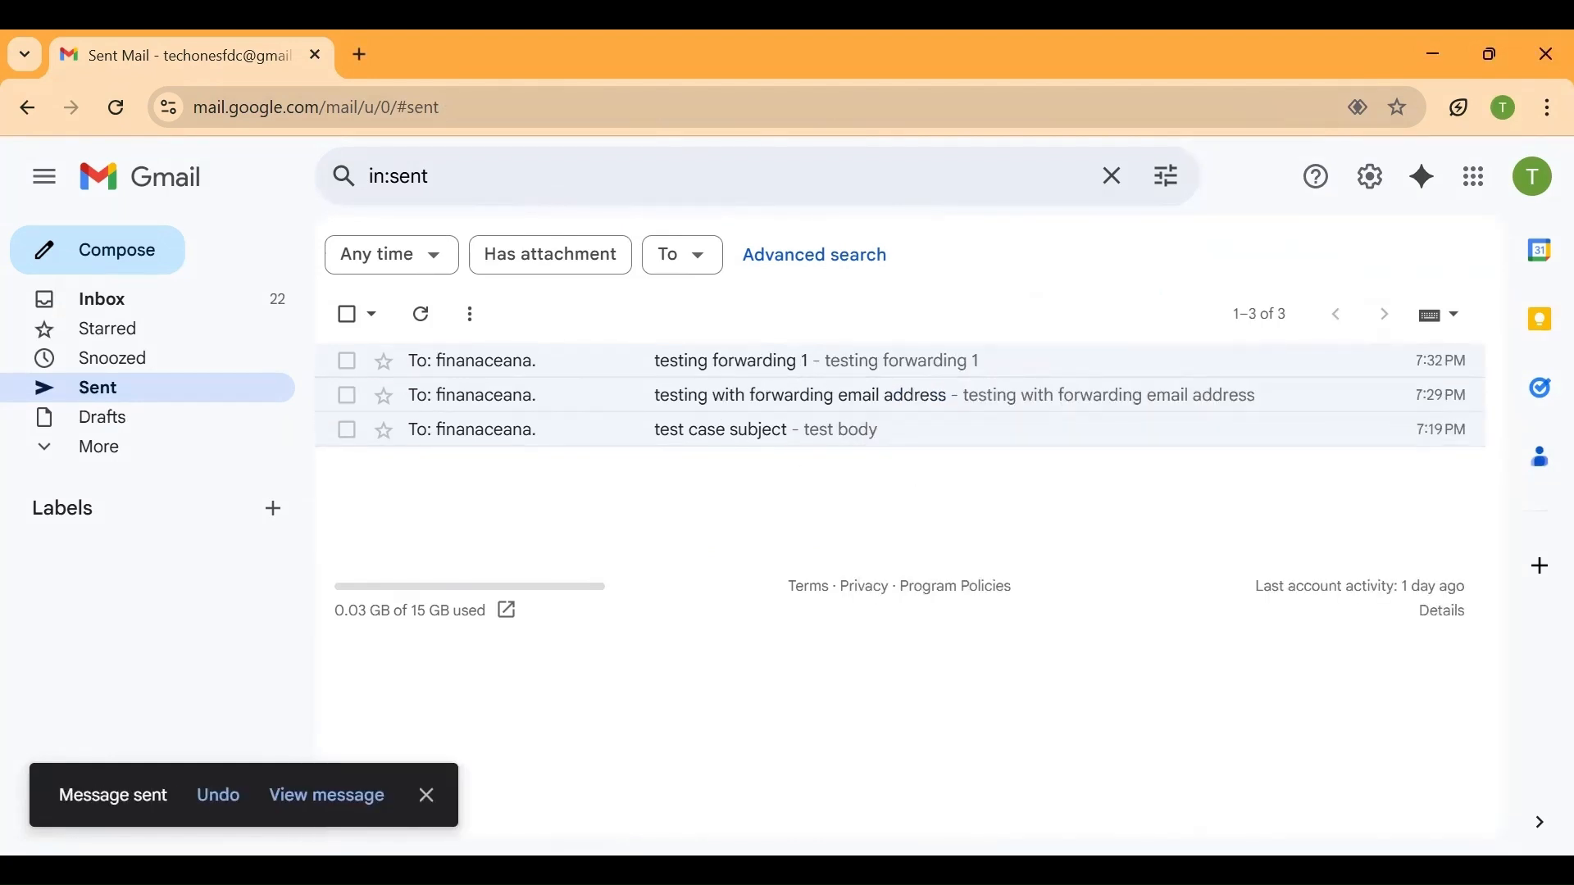